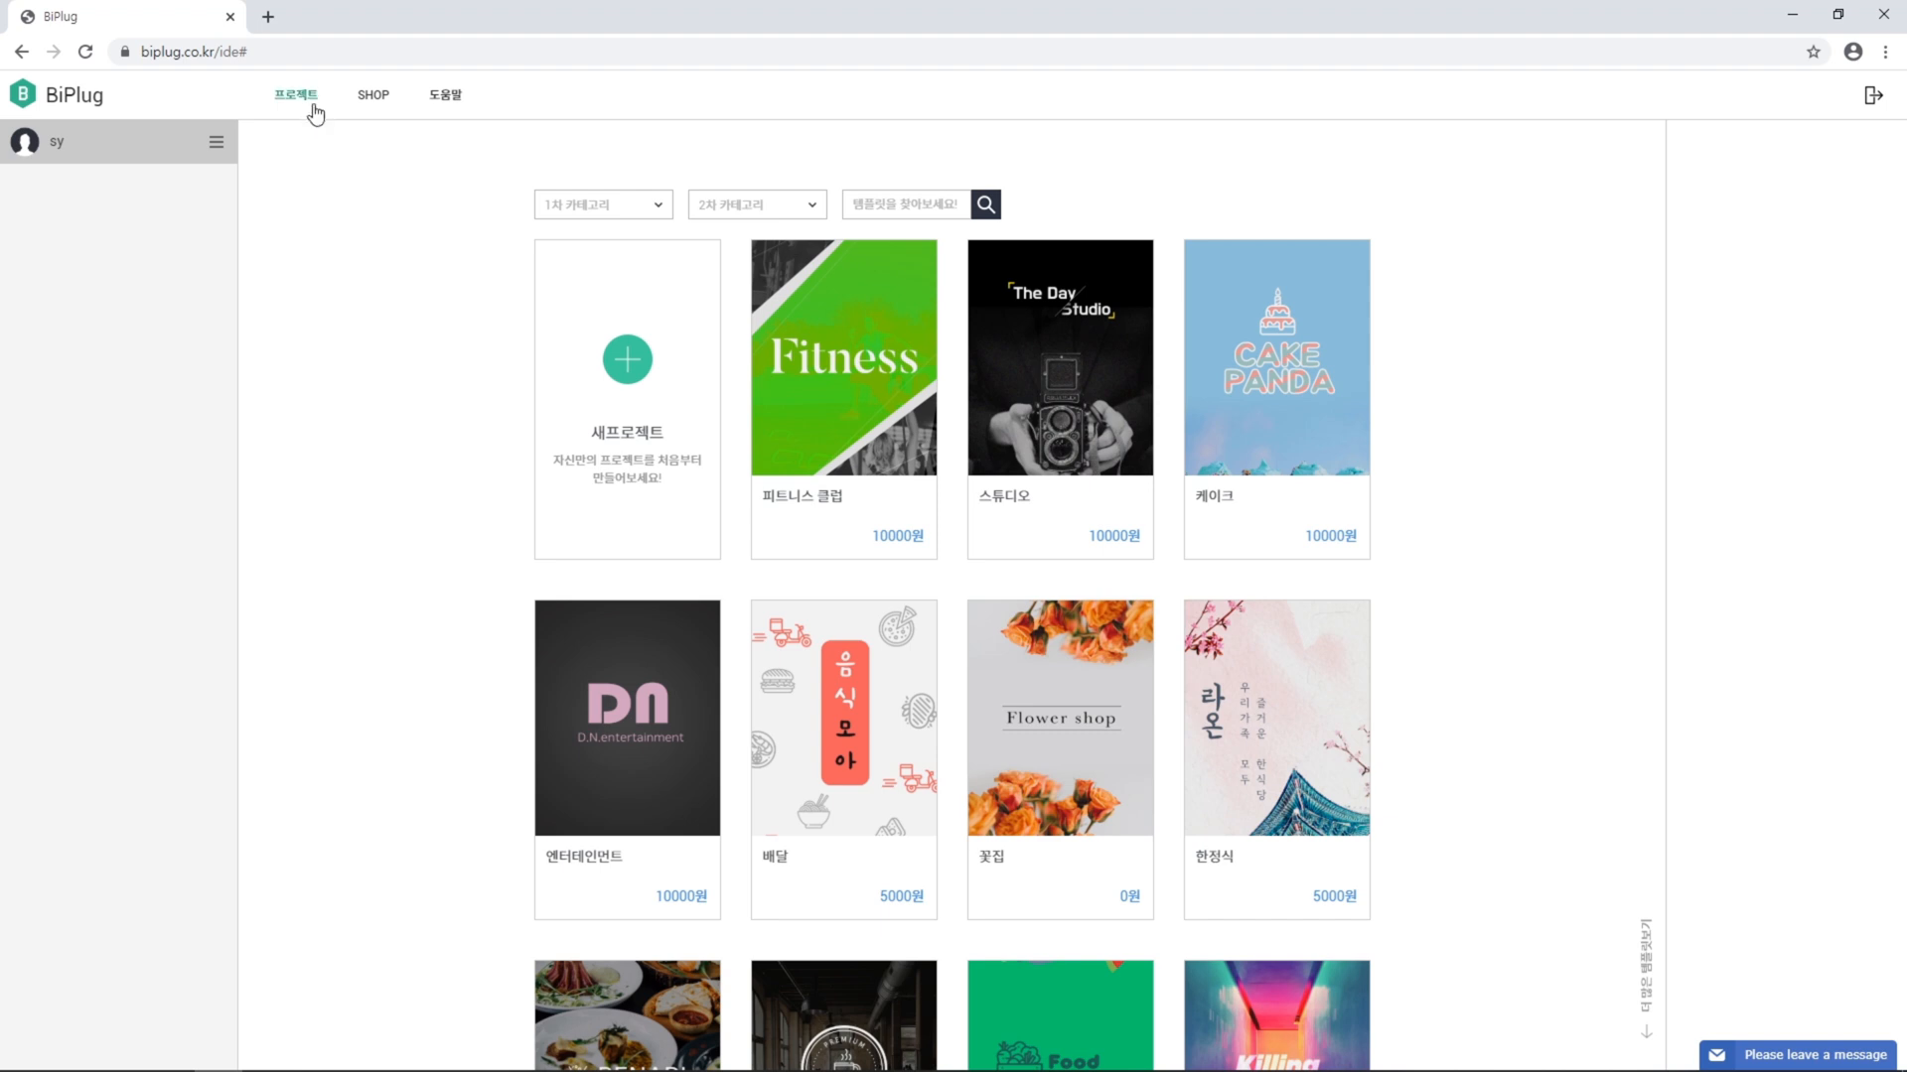
Load the saved project WHOAMI8791 into the editor
{"action": "left_click", "coordinate": [312, 103]}
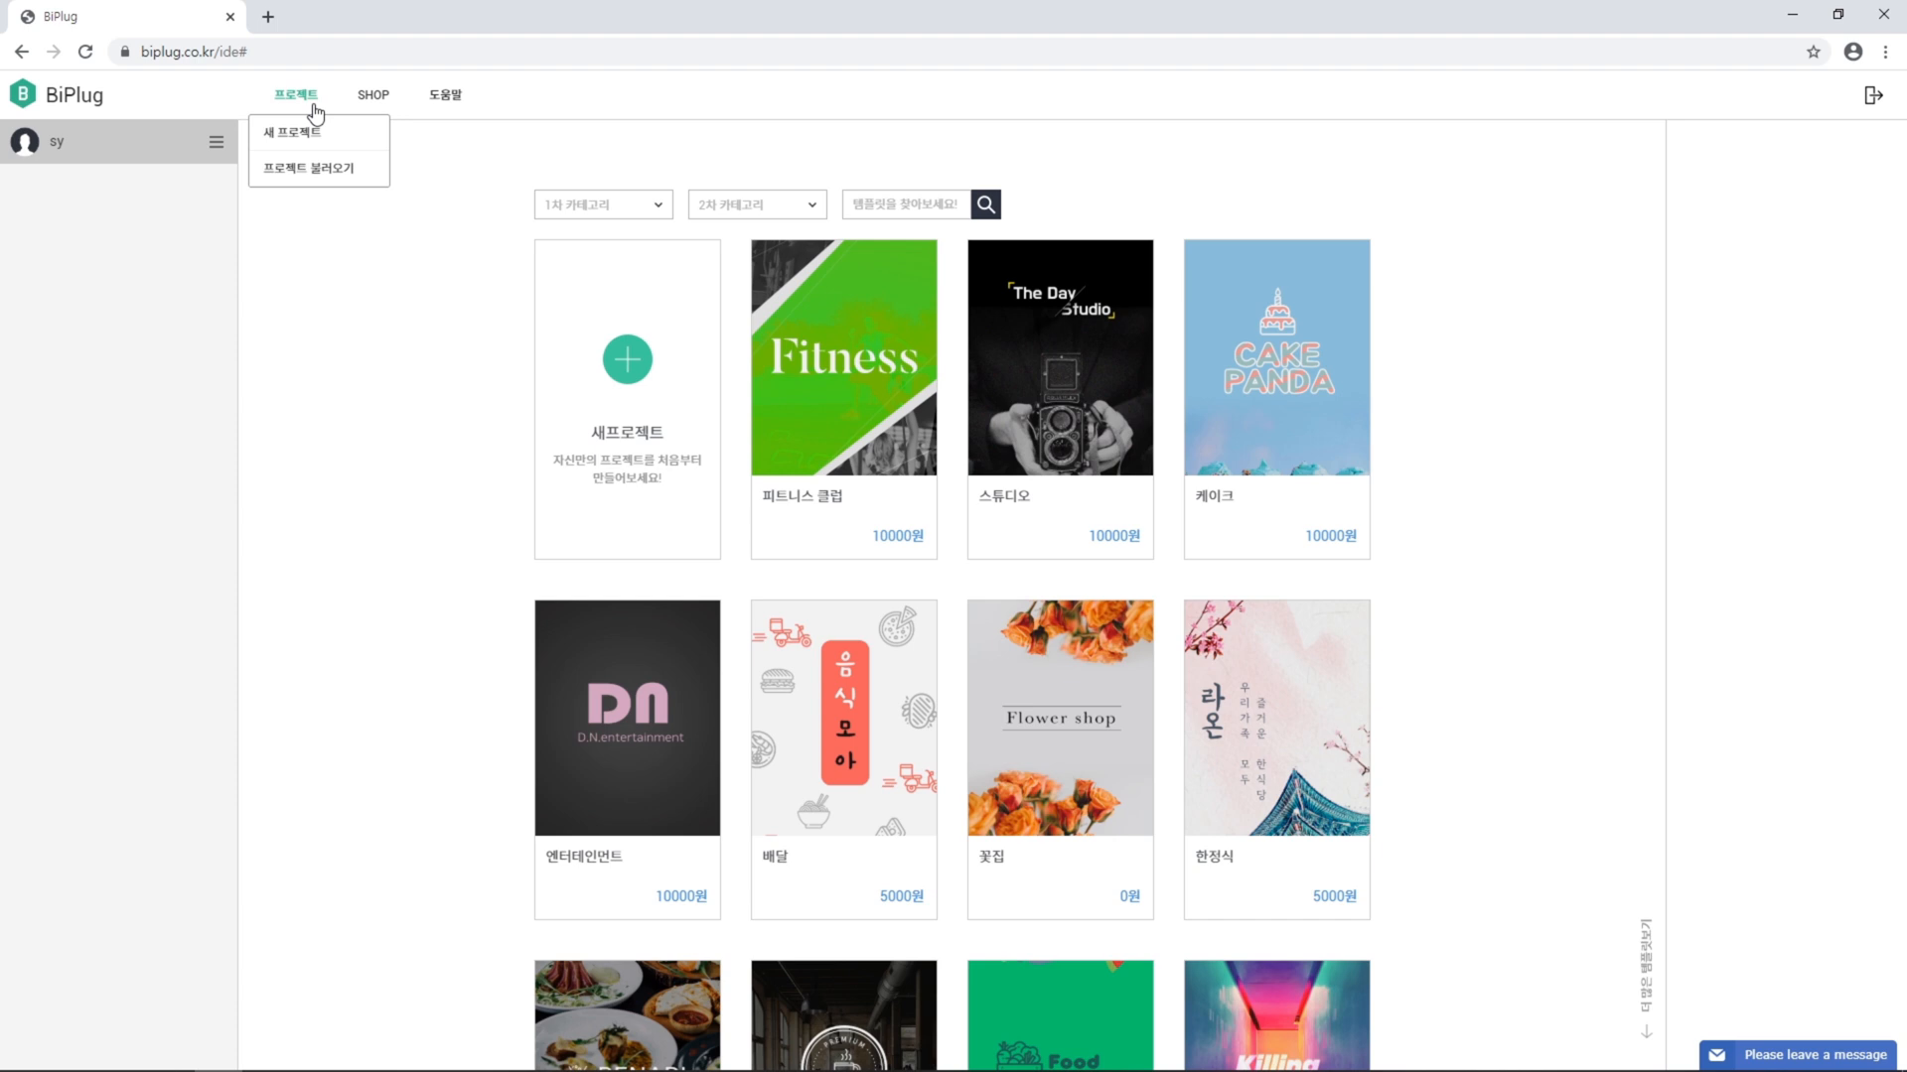
{"action": "left_click", "coordinate": [354, 169]}
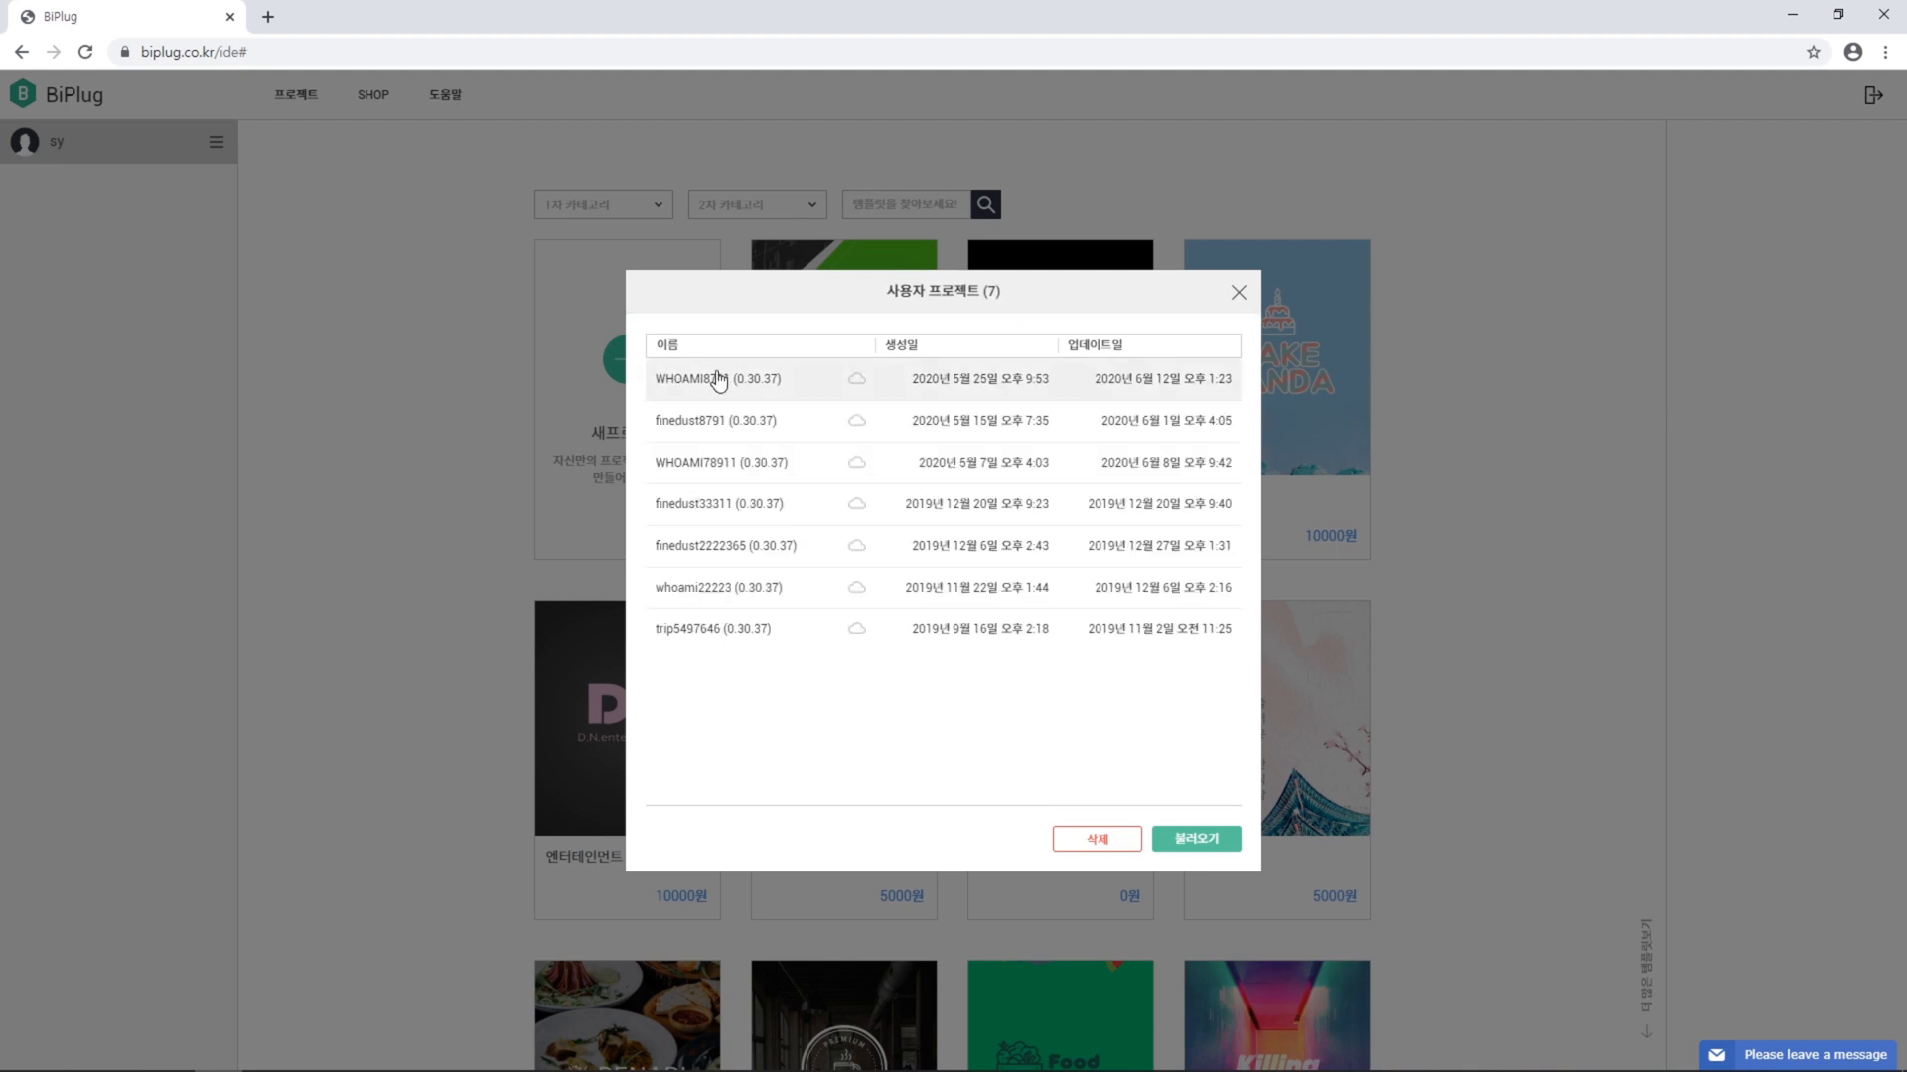
{"action": "left_click", "coordinate": [779, 387]}
{"action": "left_click", "coordinate": [1221, 842]}
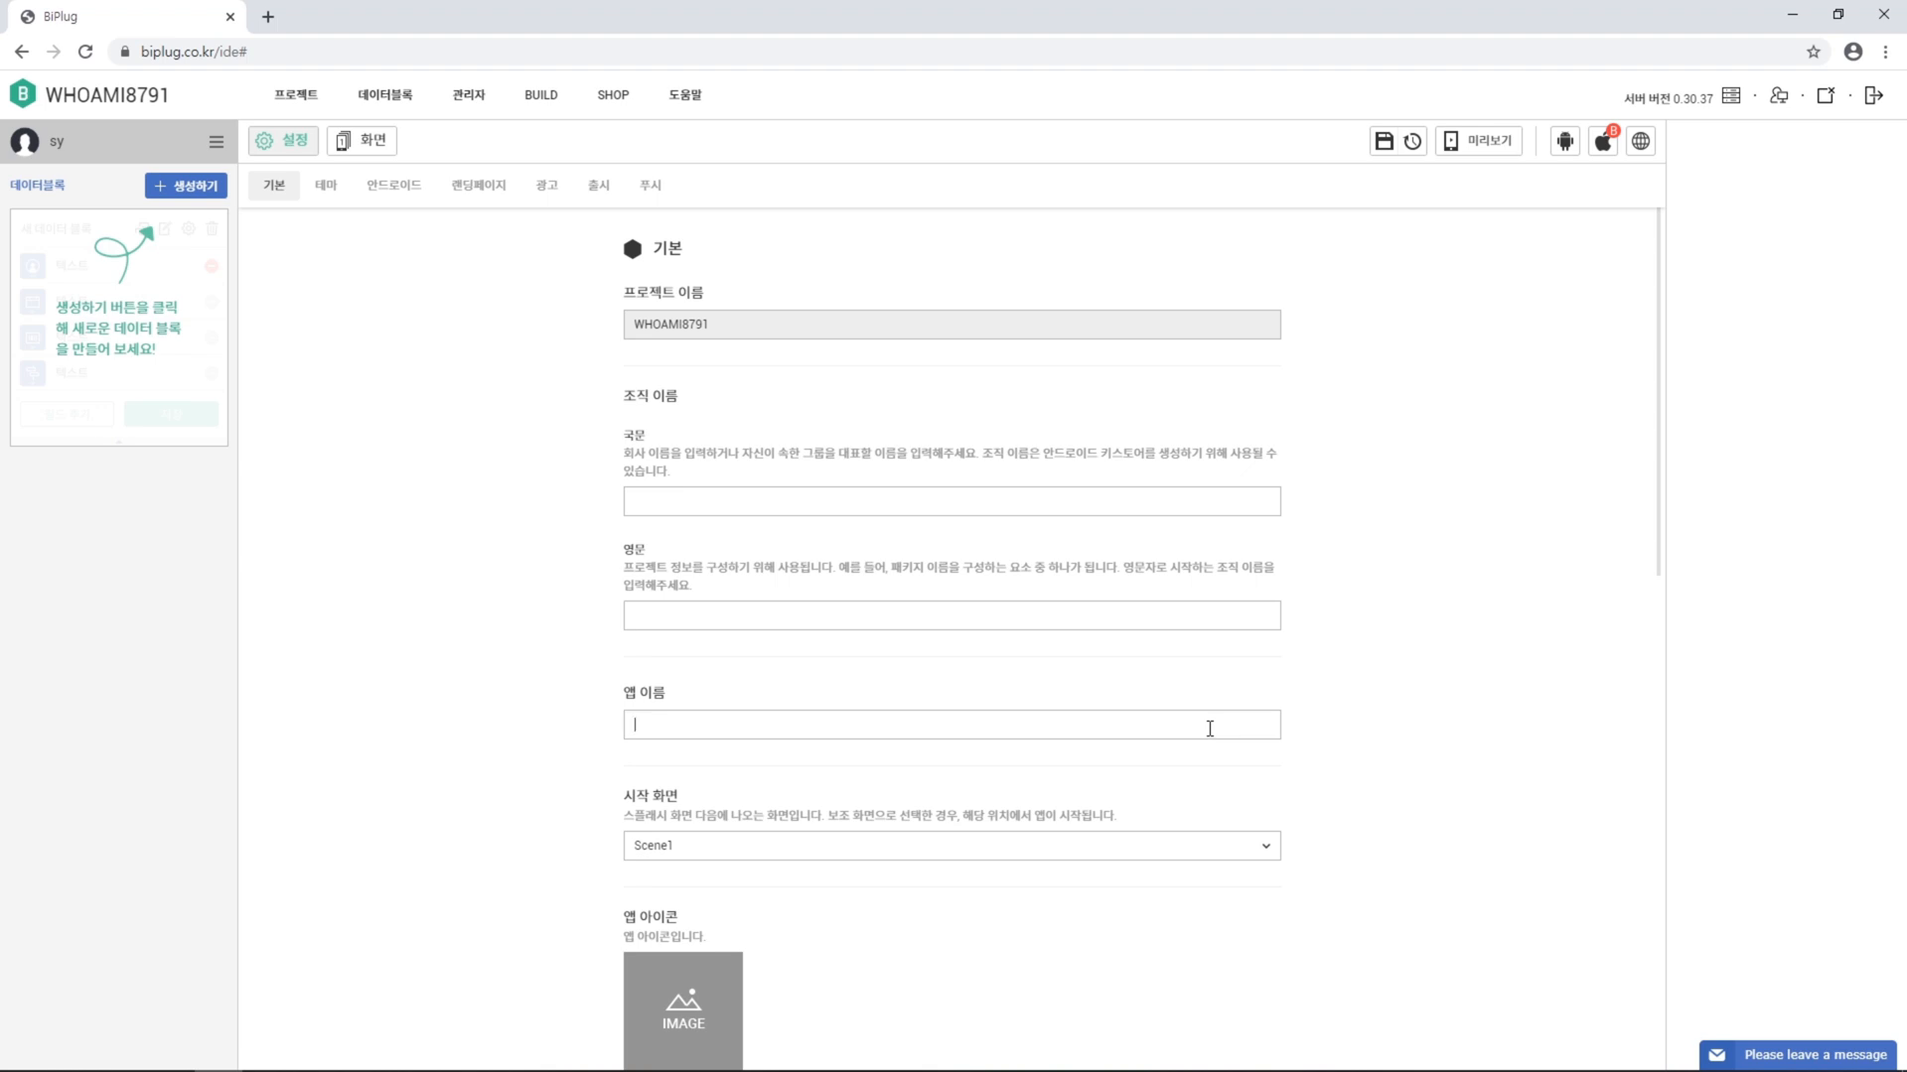
Name the app 'WHO AM I'
{"action": "left_click", "coordinate": [1210, 728]}
{"action": "type", "text": "WHO AM I"}
{"action": "scroll", "coordinate": [1266, 781], "scroll_direction": "down", "scroll_amount": 5}
{"action": "scroll", "coordinate": [1184, 781], "scroll_direction": "down", "scroll_amount": 1}
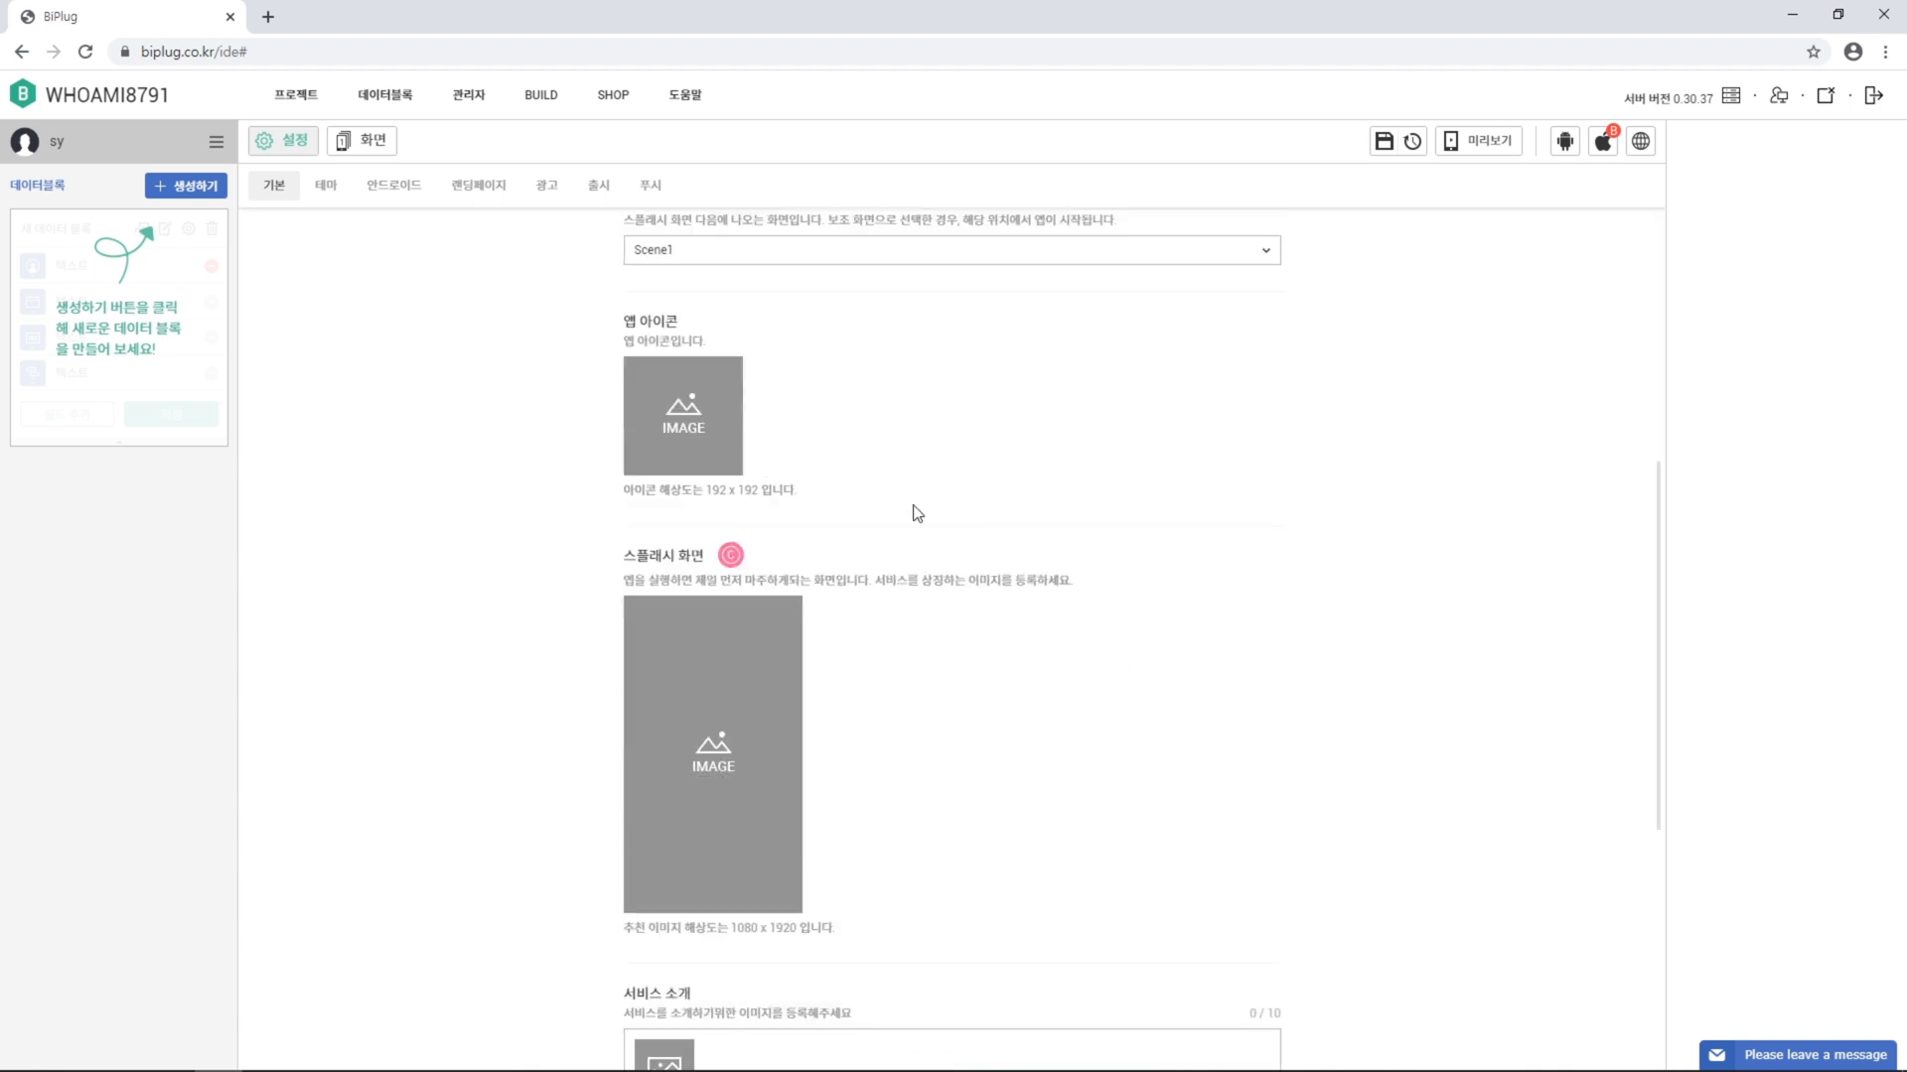
Set the app icon to Icon_WHO AM I.png and open the splash image picker
{"action": "left_click", "coordinate": [695, 432]}
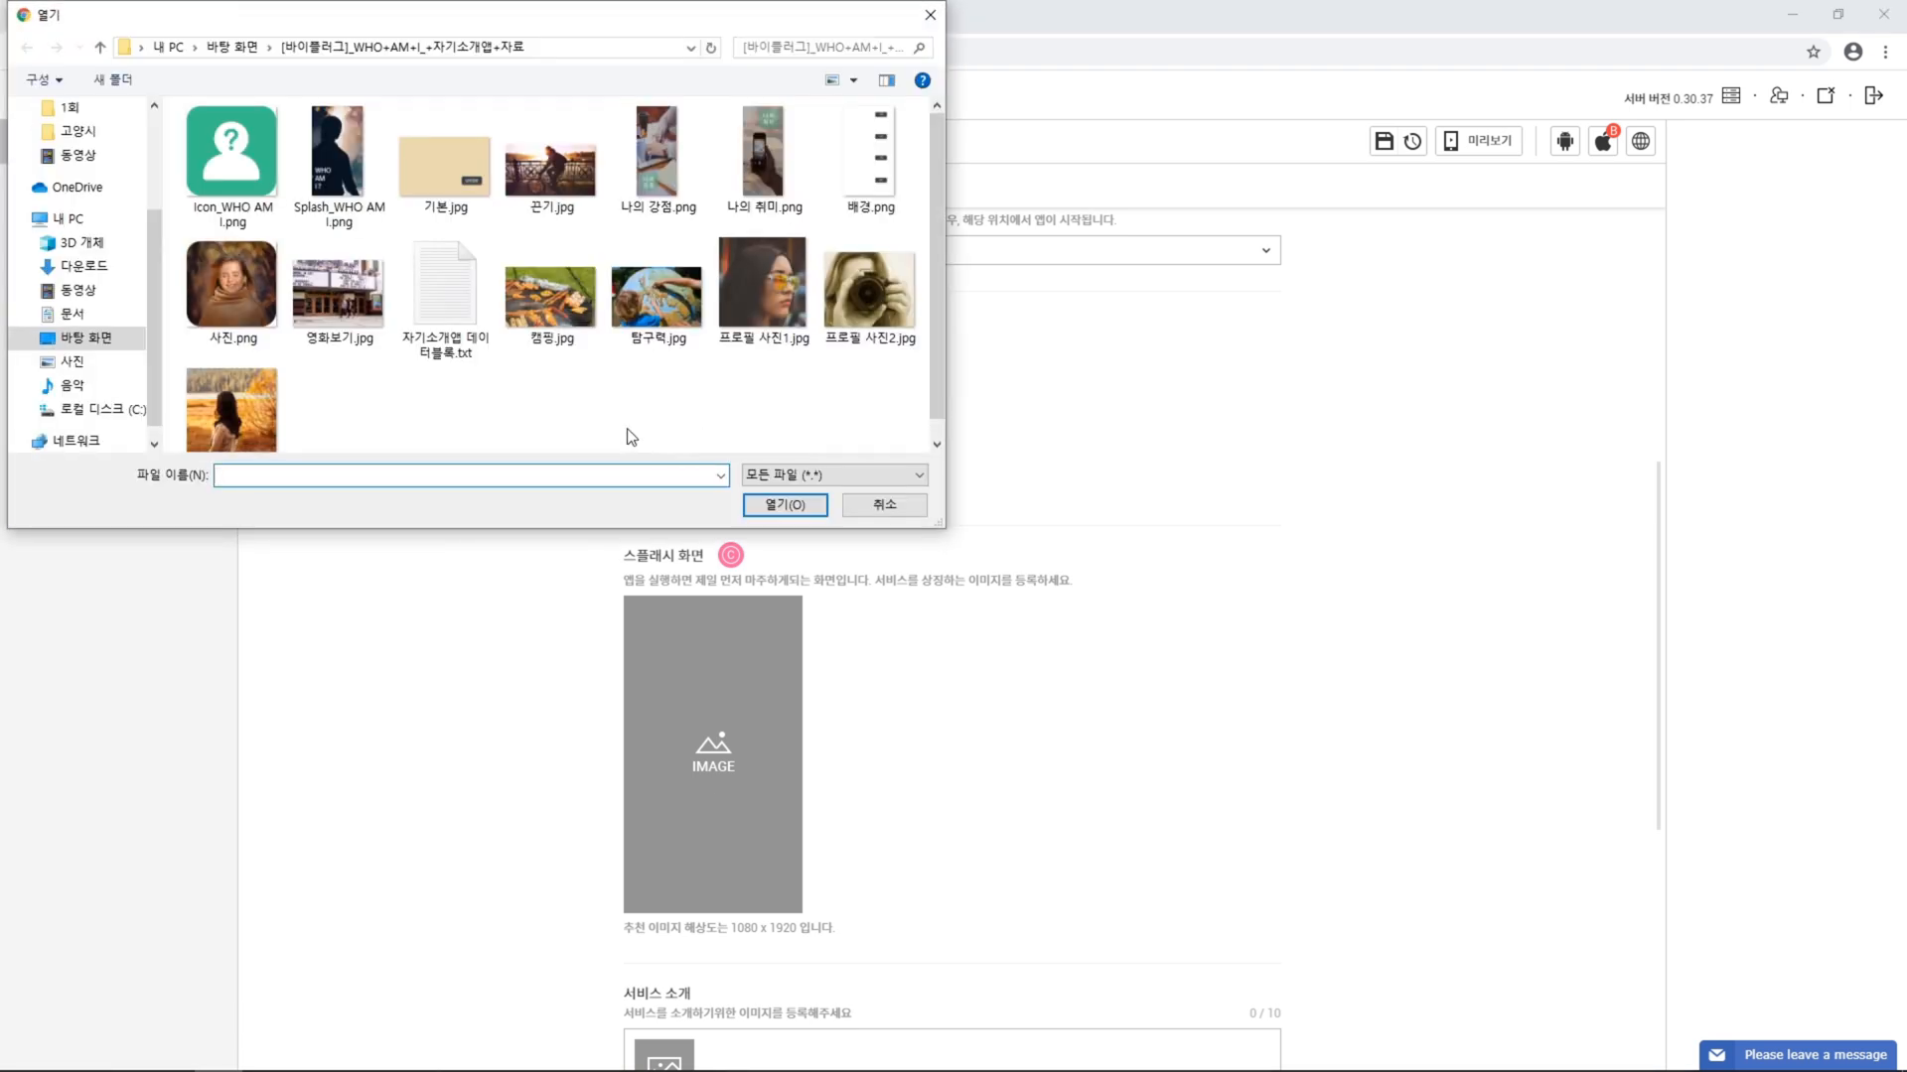
{"action": "left_click", "coordinate": [248, 184]}
{"action": "left_click", "coordinate": [767, 507]}
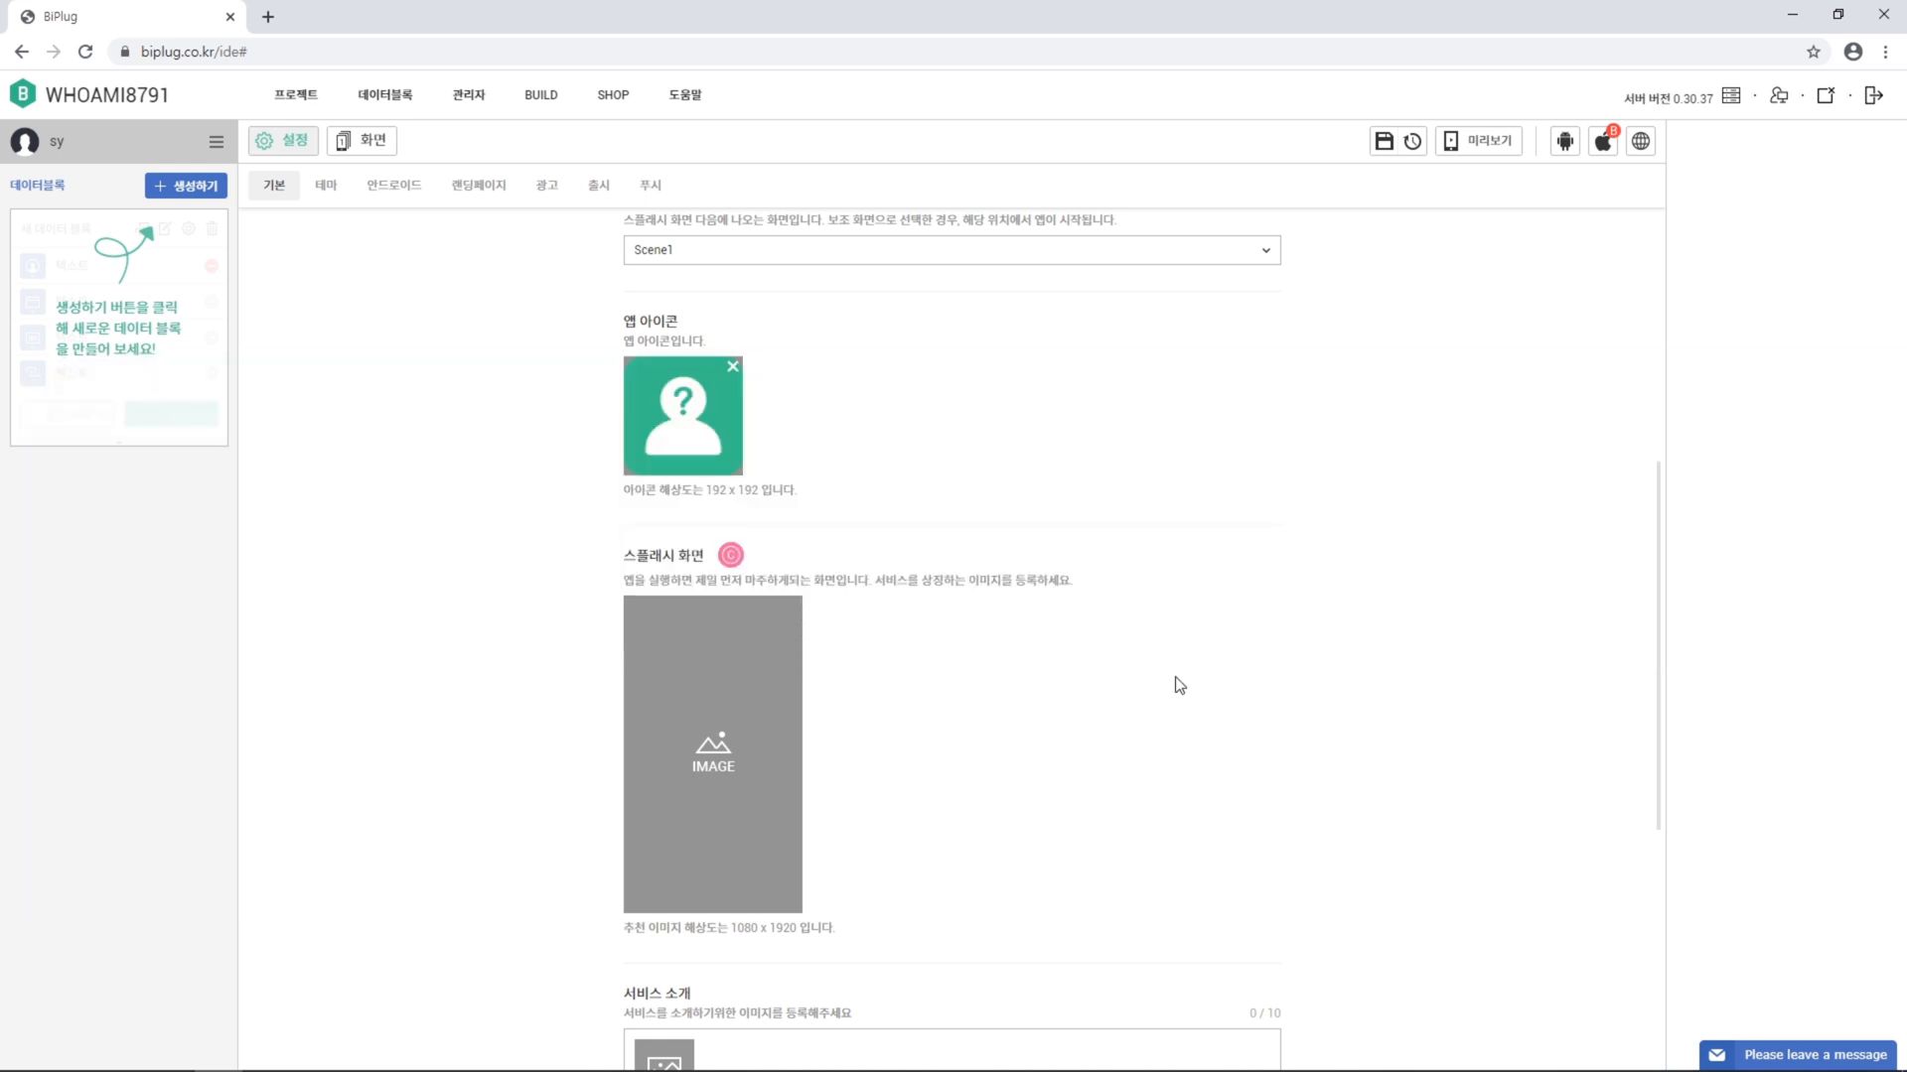
{"action": "left_click", "coordinate": [737, 777]}
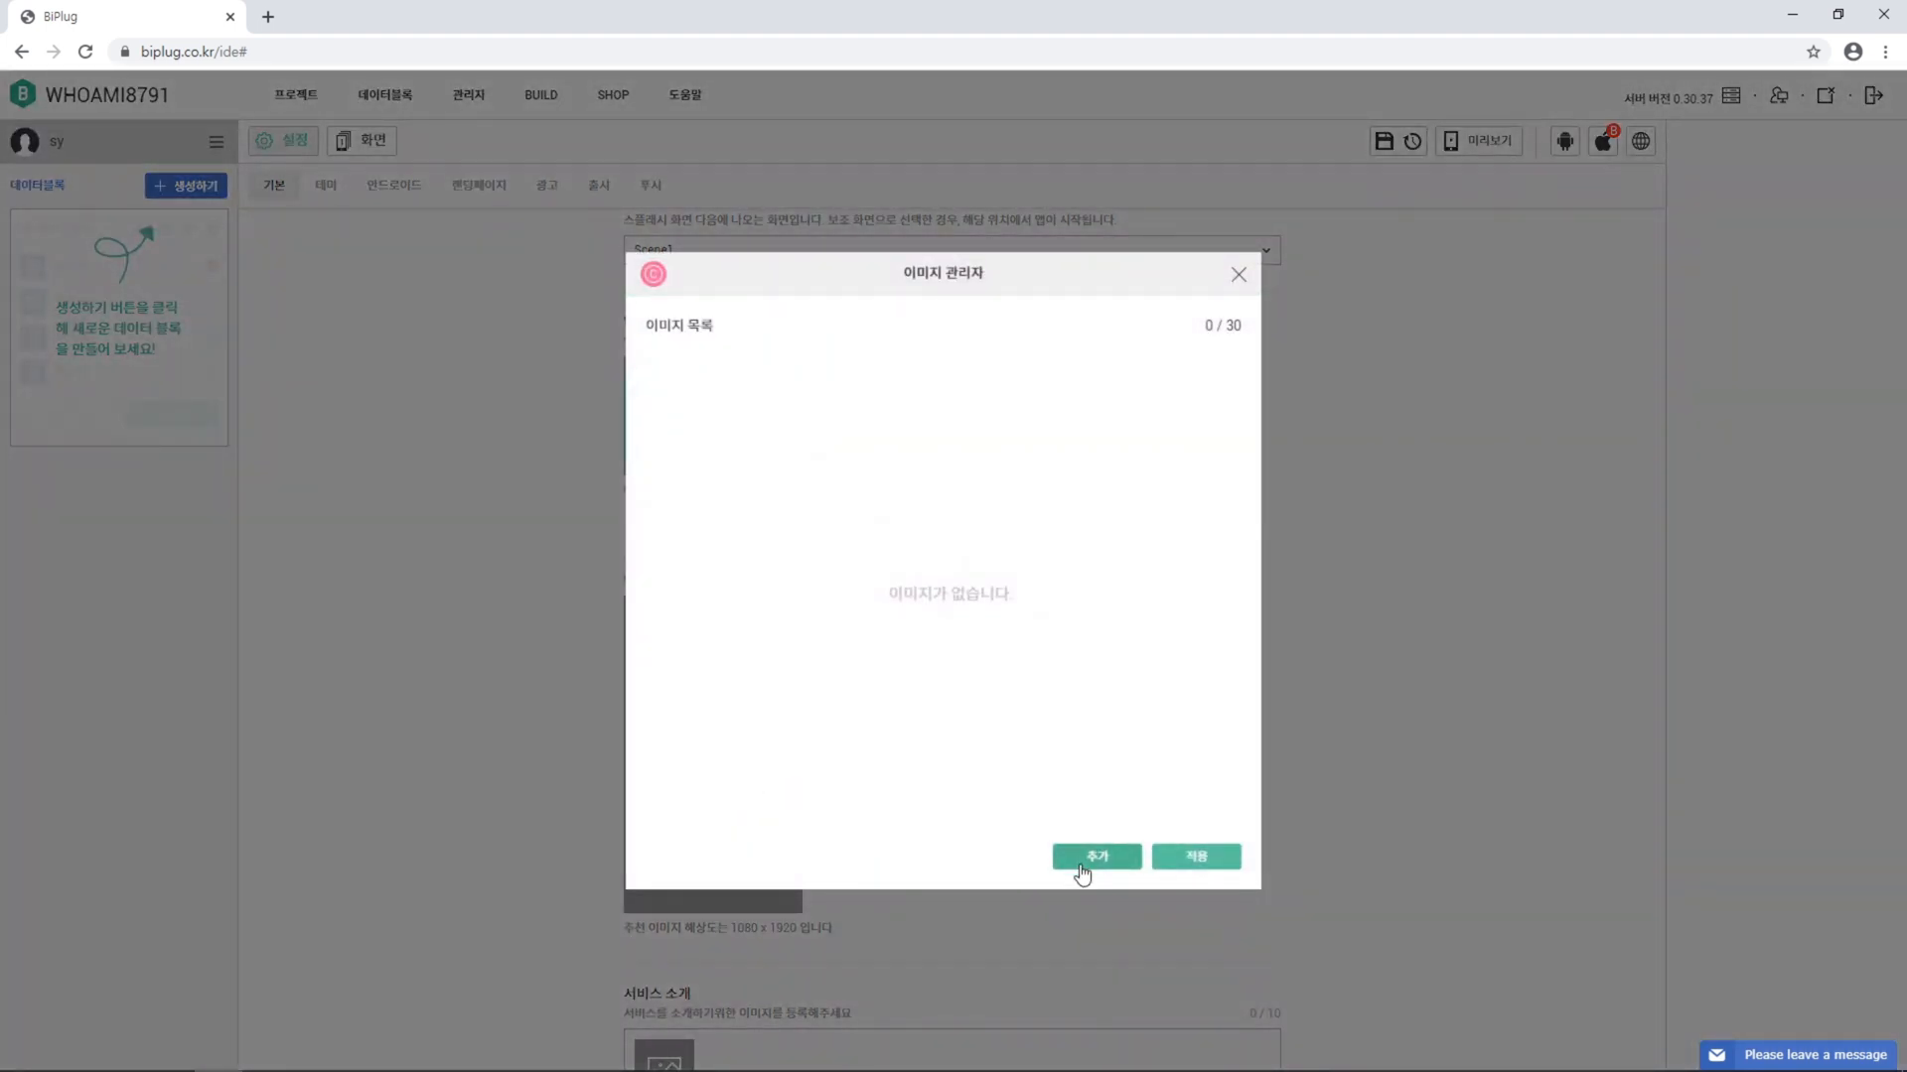
Upload Splash_WHO AM I.png and apply it as the splash screen image
{"action": "left_click", "coordinate": [1079, 861]}
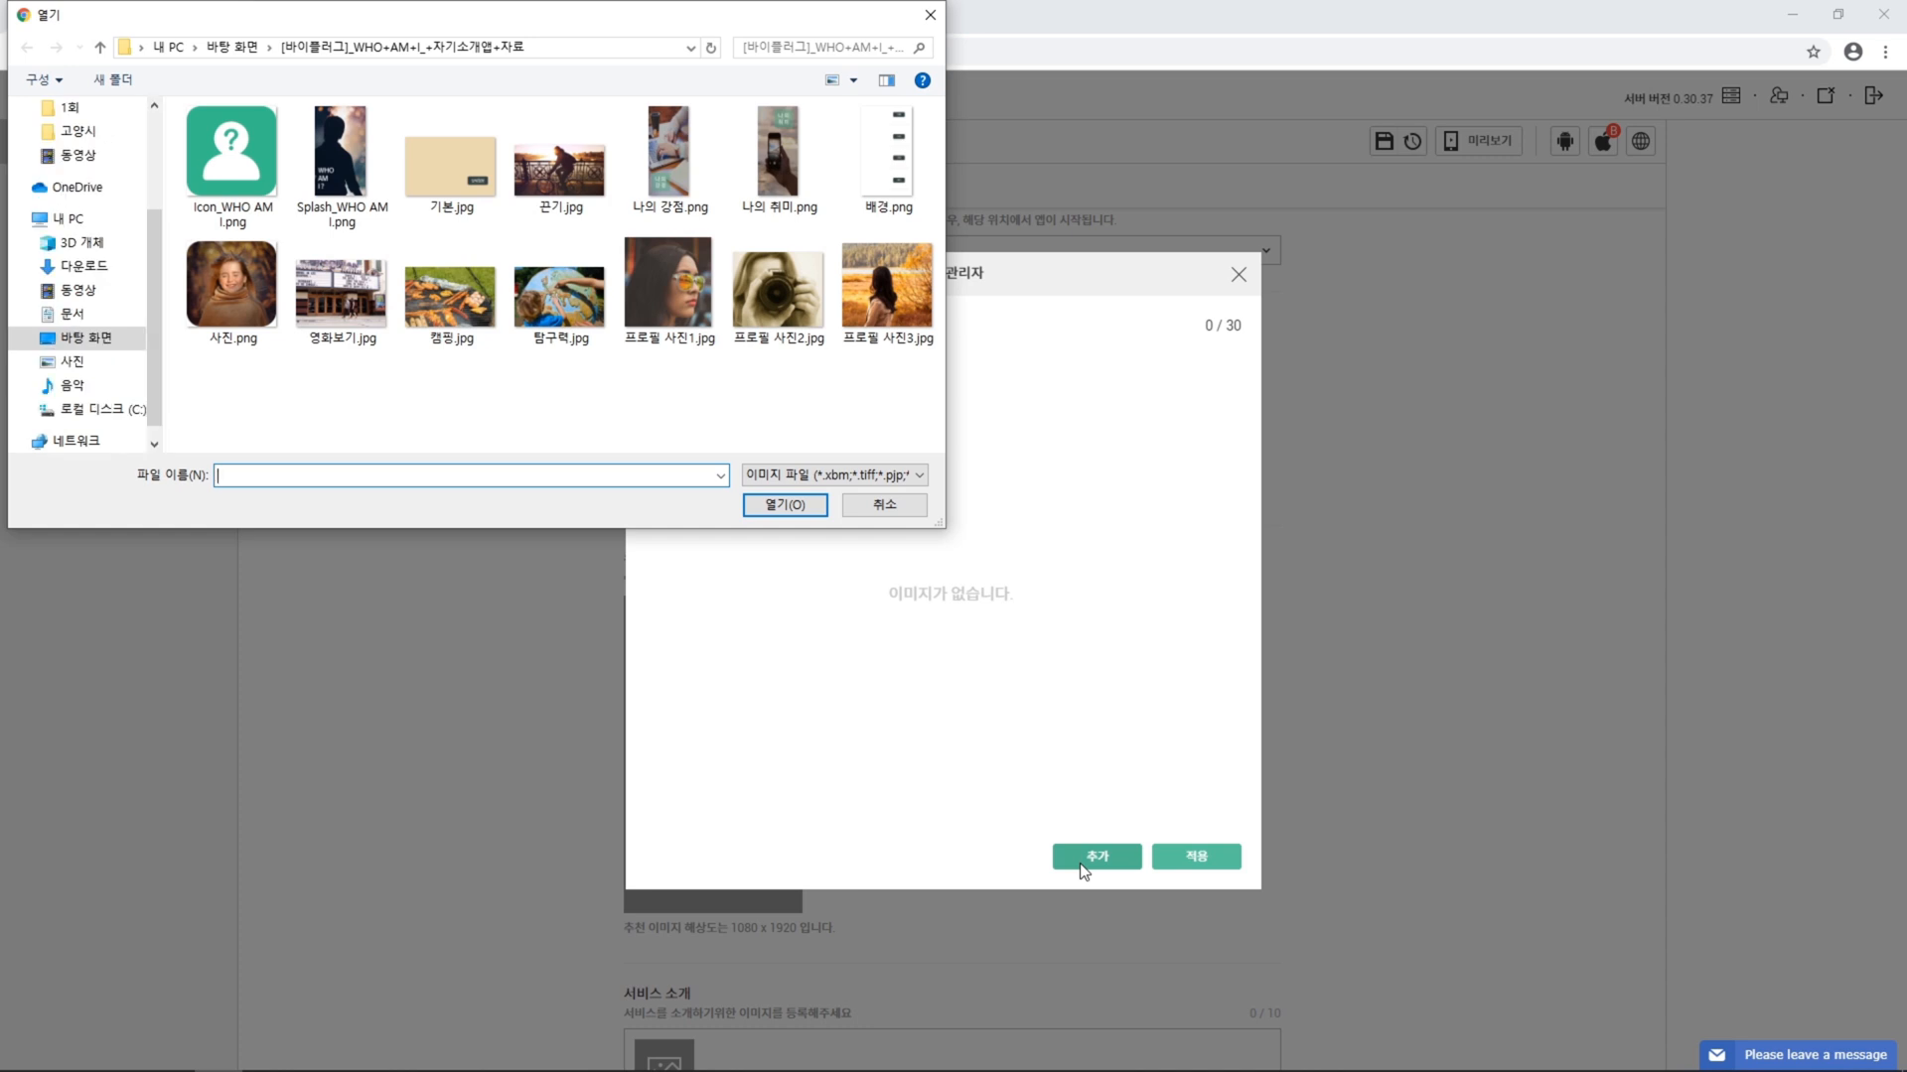
{"action": "left_click", "coordinate": [348, 179]}
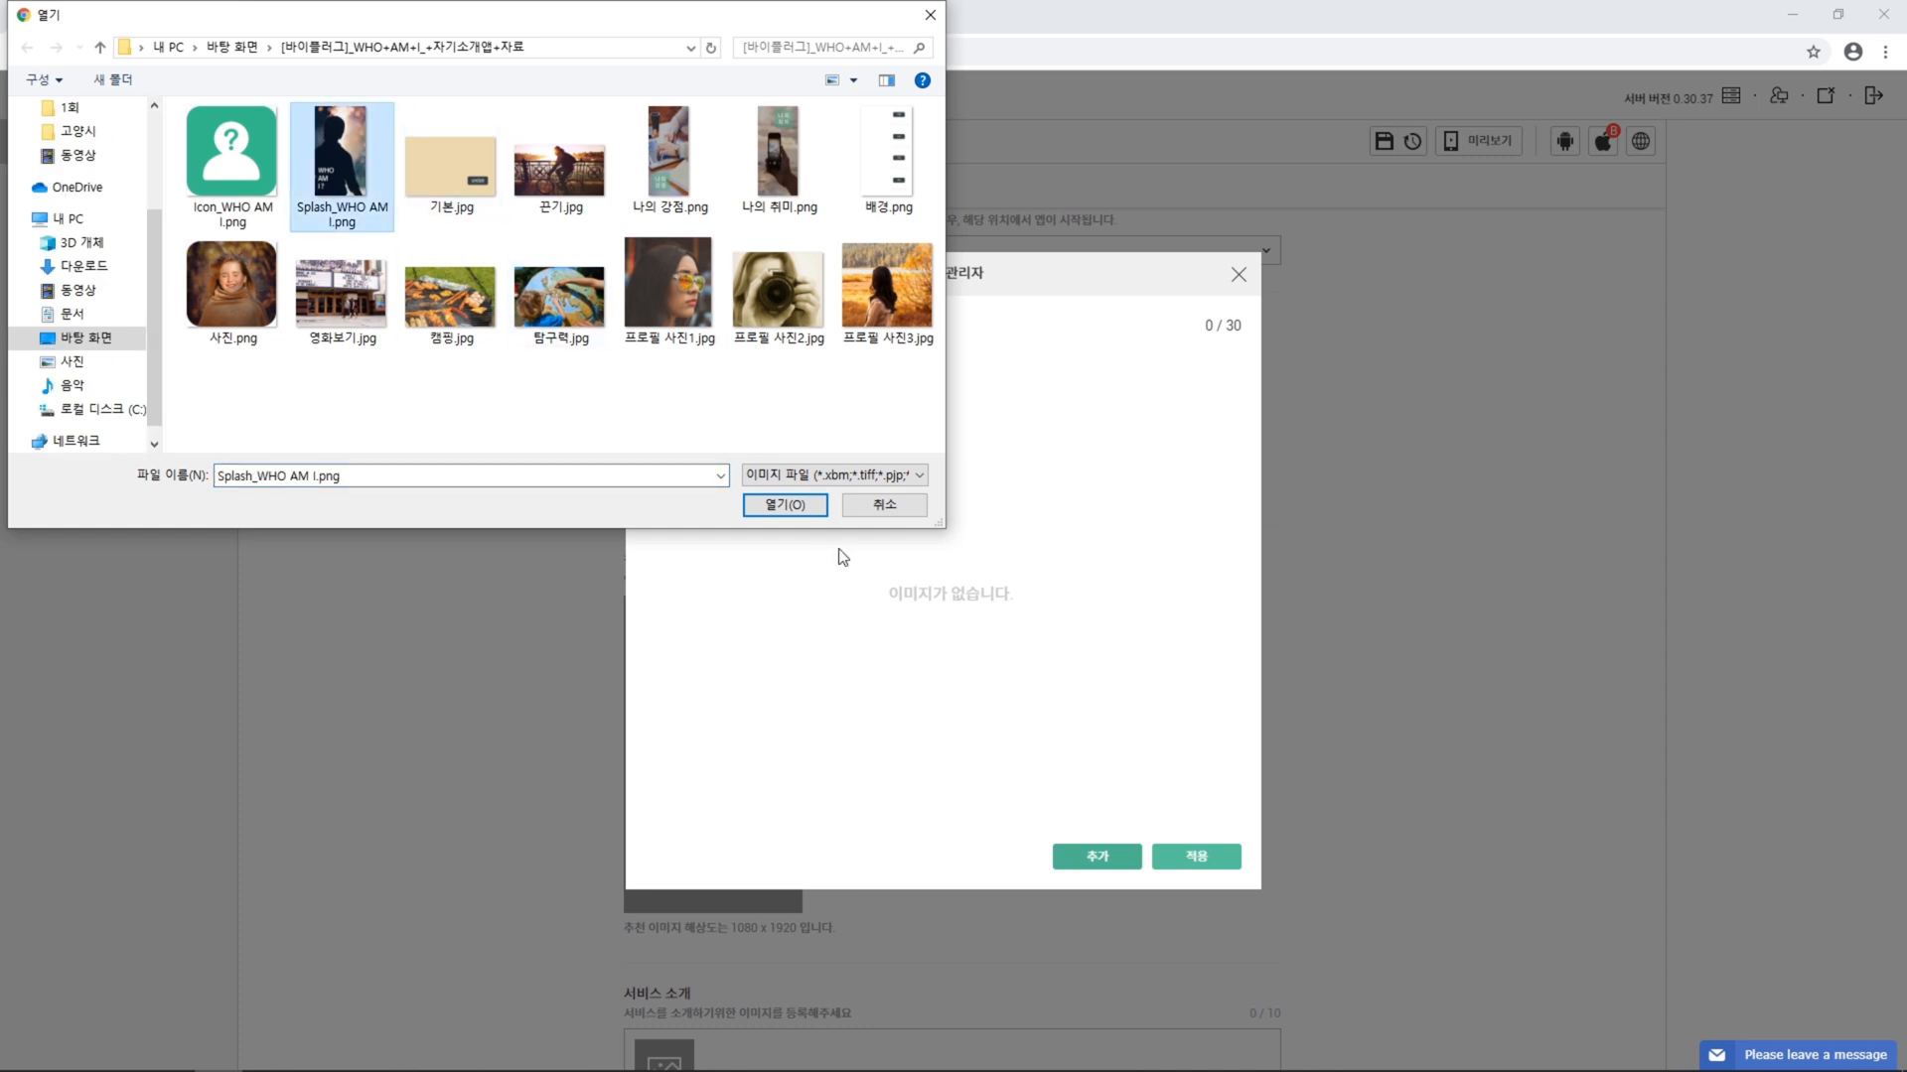
{"action": "left_click", "coordinate": [786, 505]}
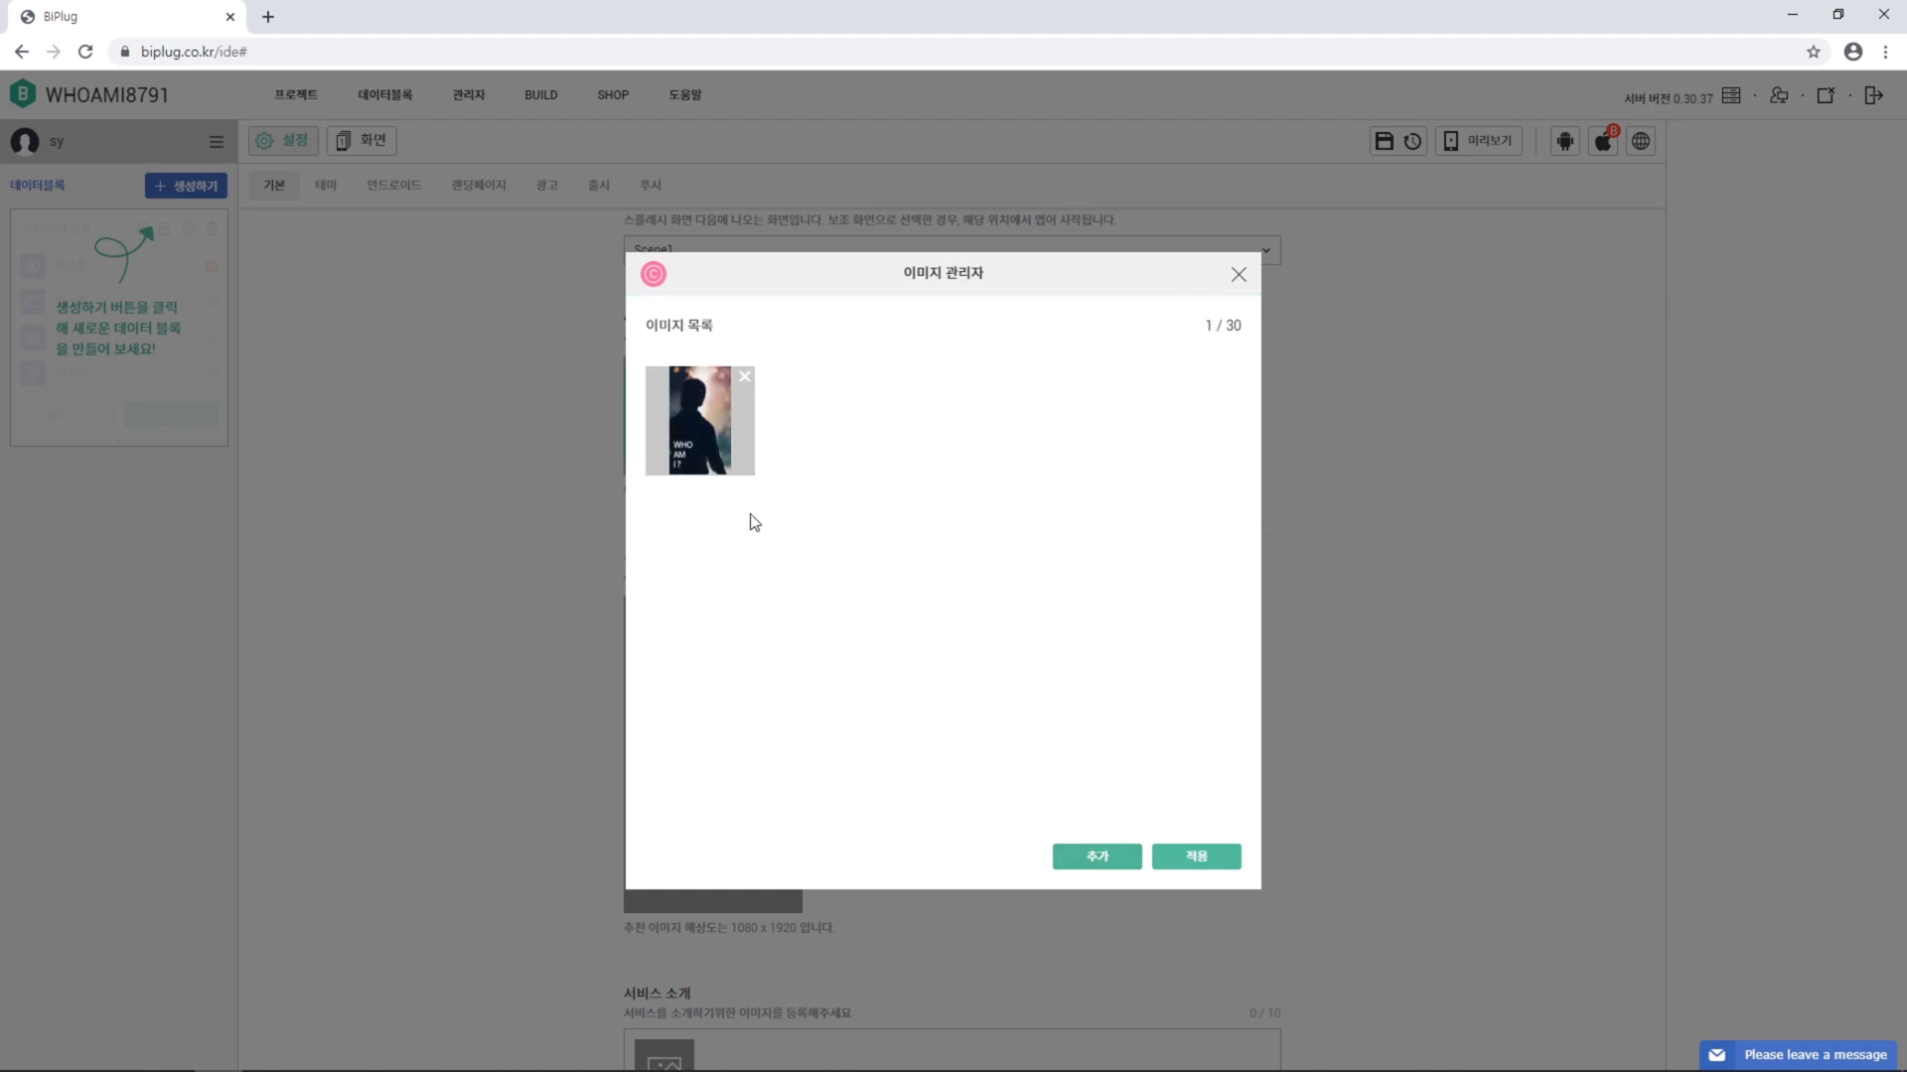
{"action": "left_click", "coordinate": [715, 439]}
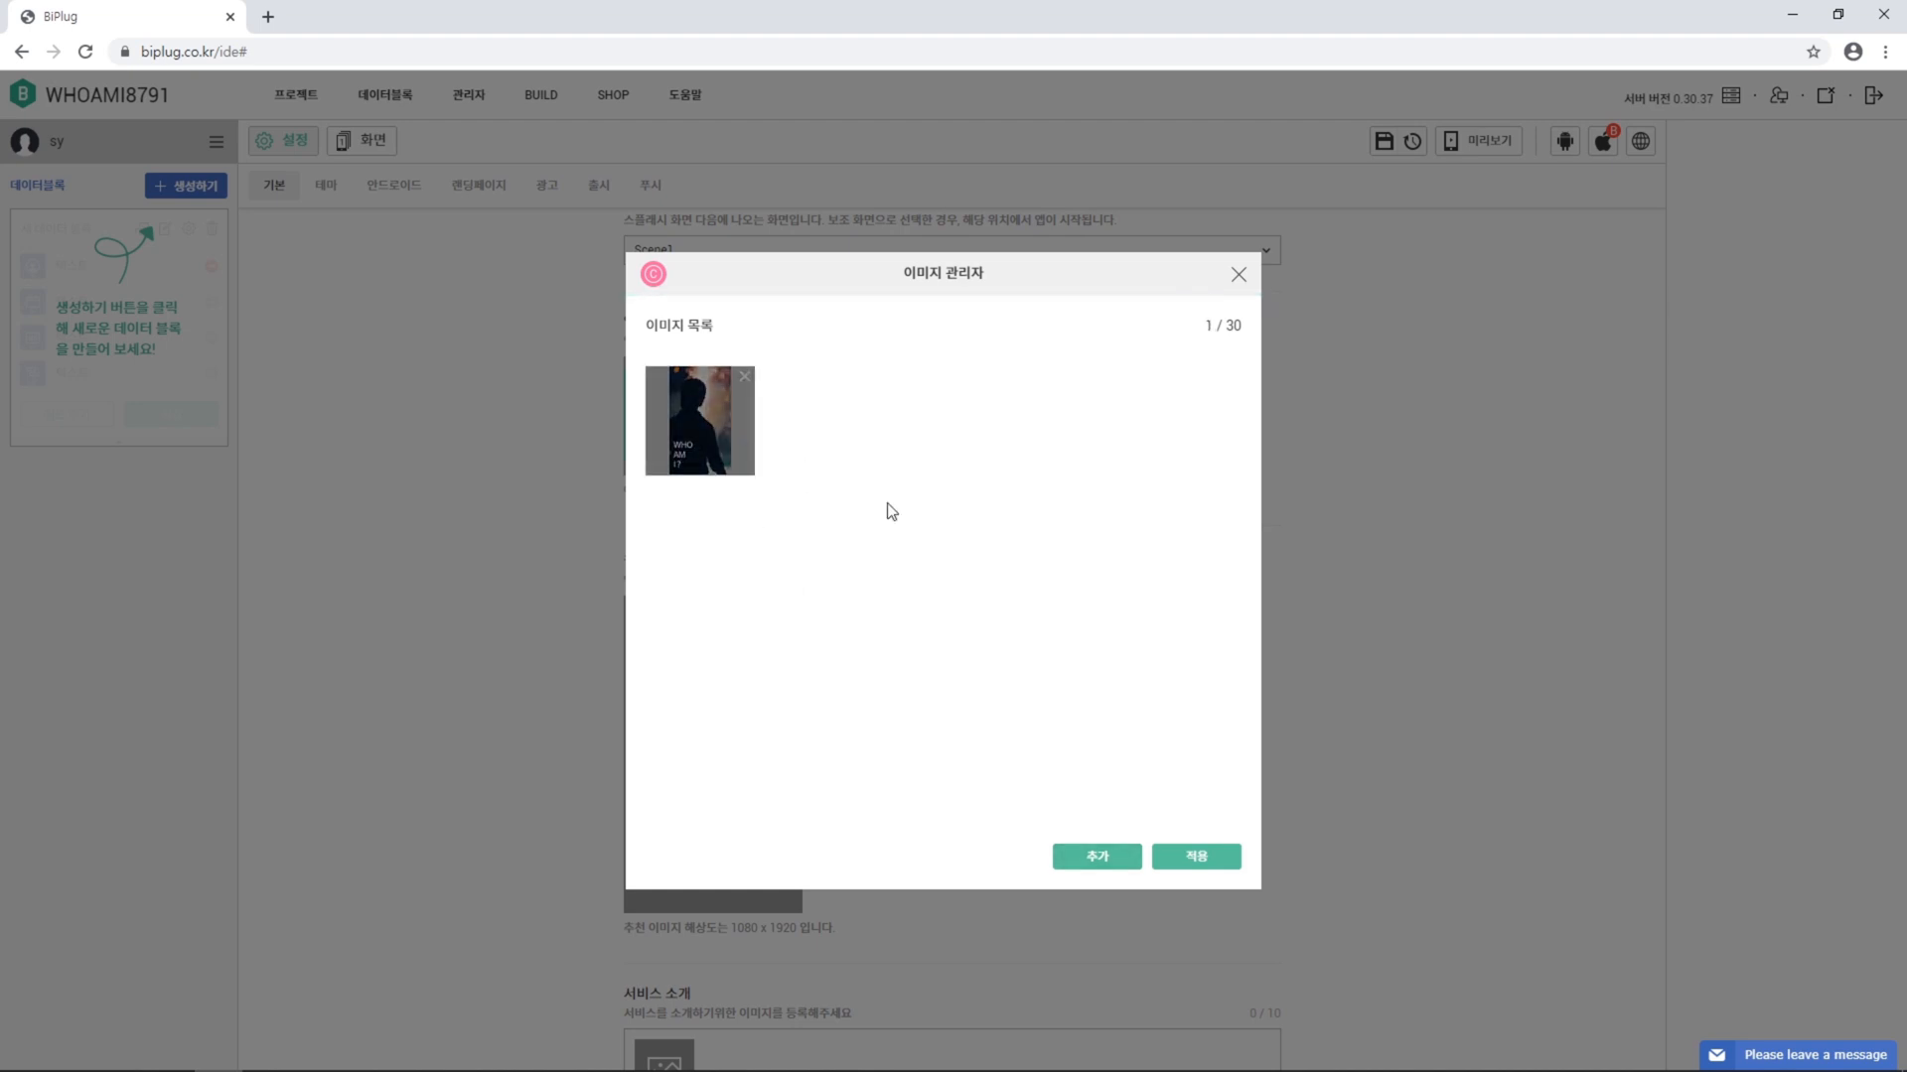
{"action": "left_click", "coordinate": [1226, 860]}
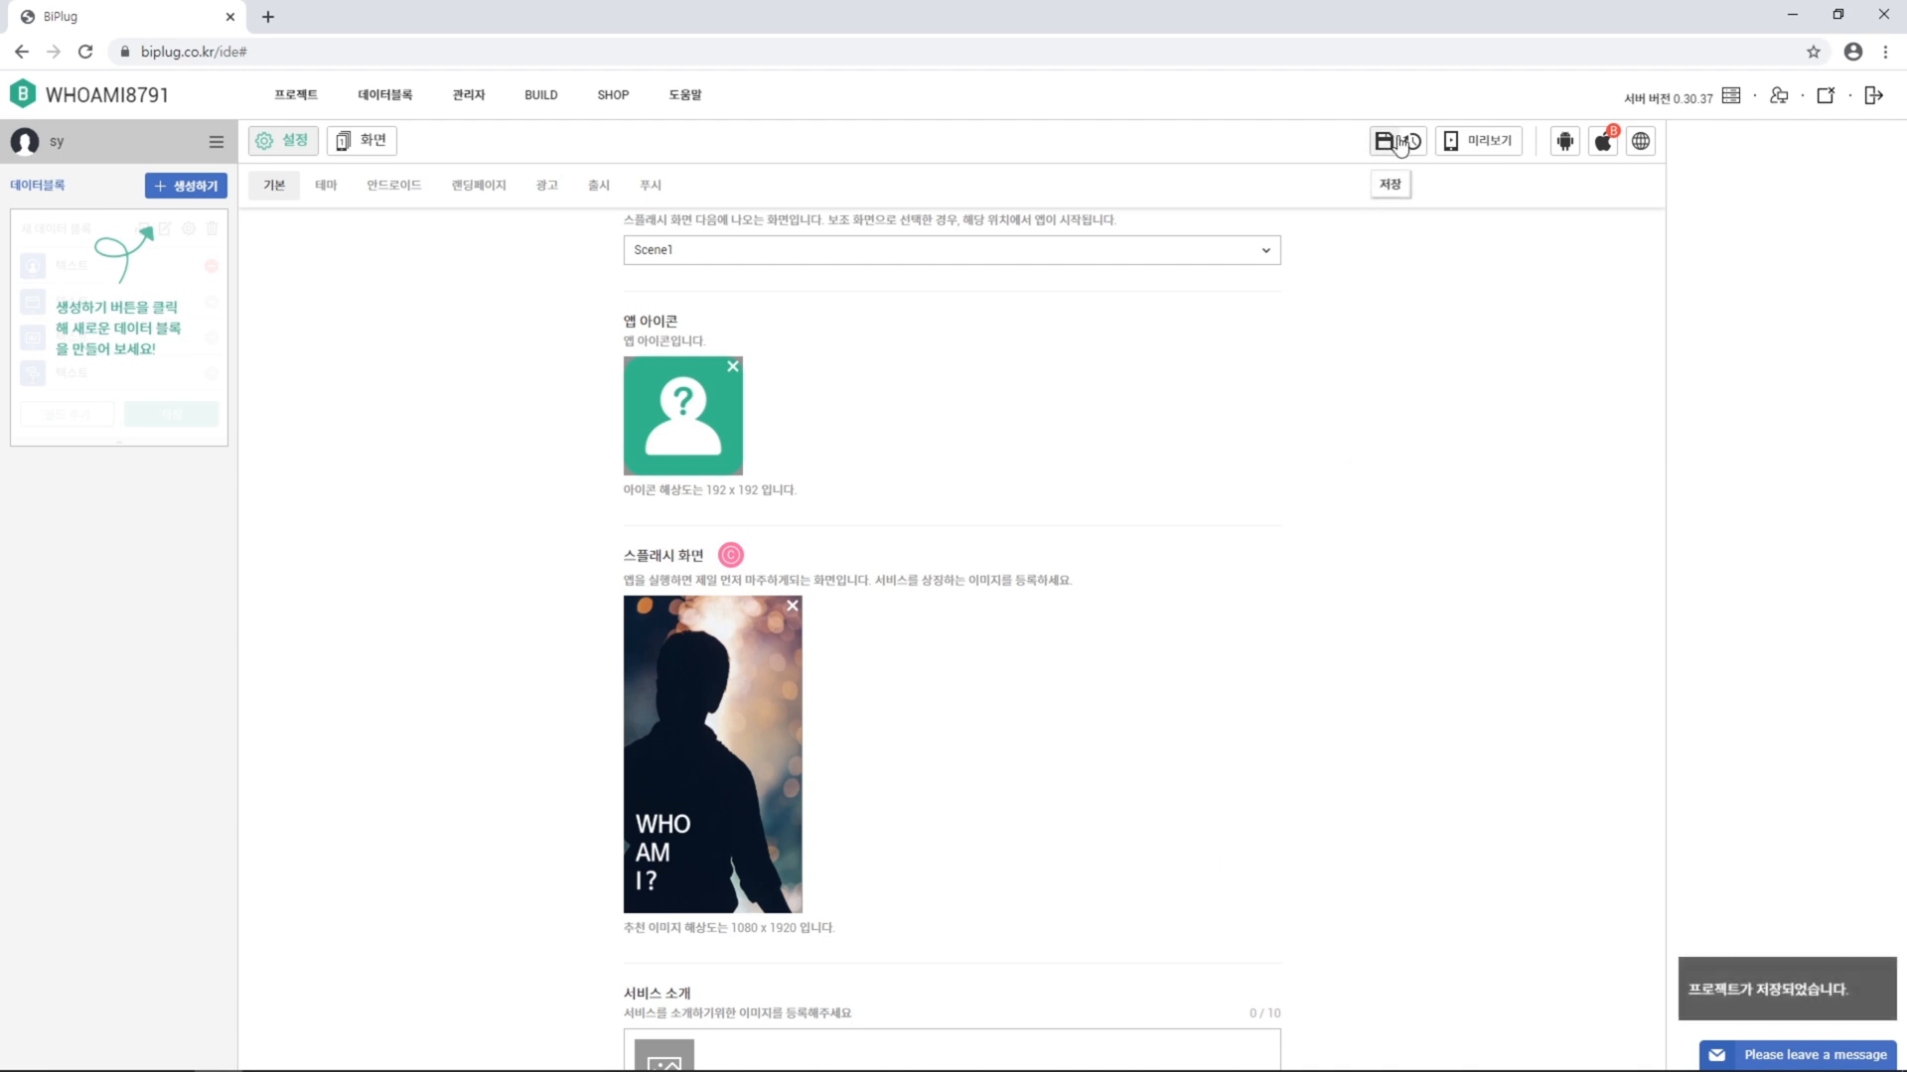
Set project auto-save to every minute and switch to the screen editor
{"action": "left_click", "coordinate": [1412, 147]}
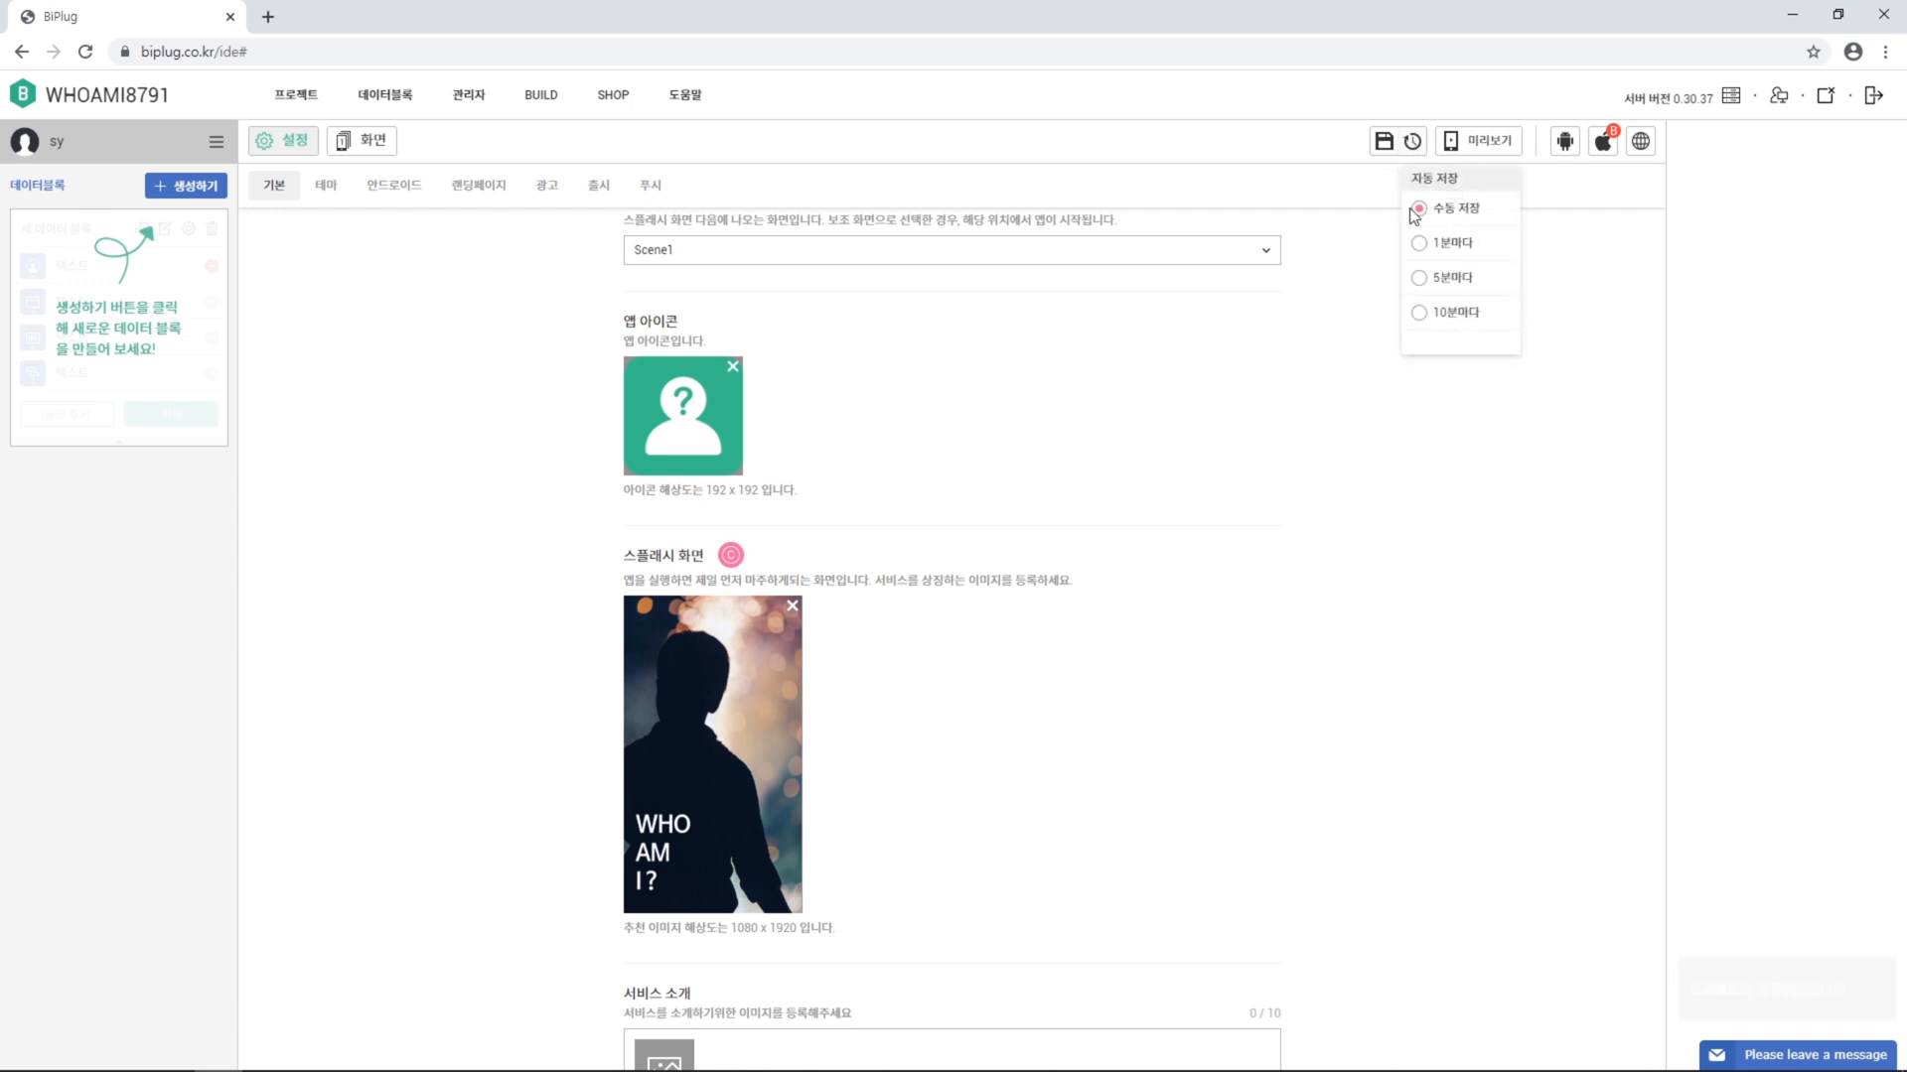
{"action": "left_click", "coordinate": [1420, 245]}
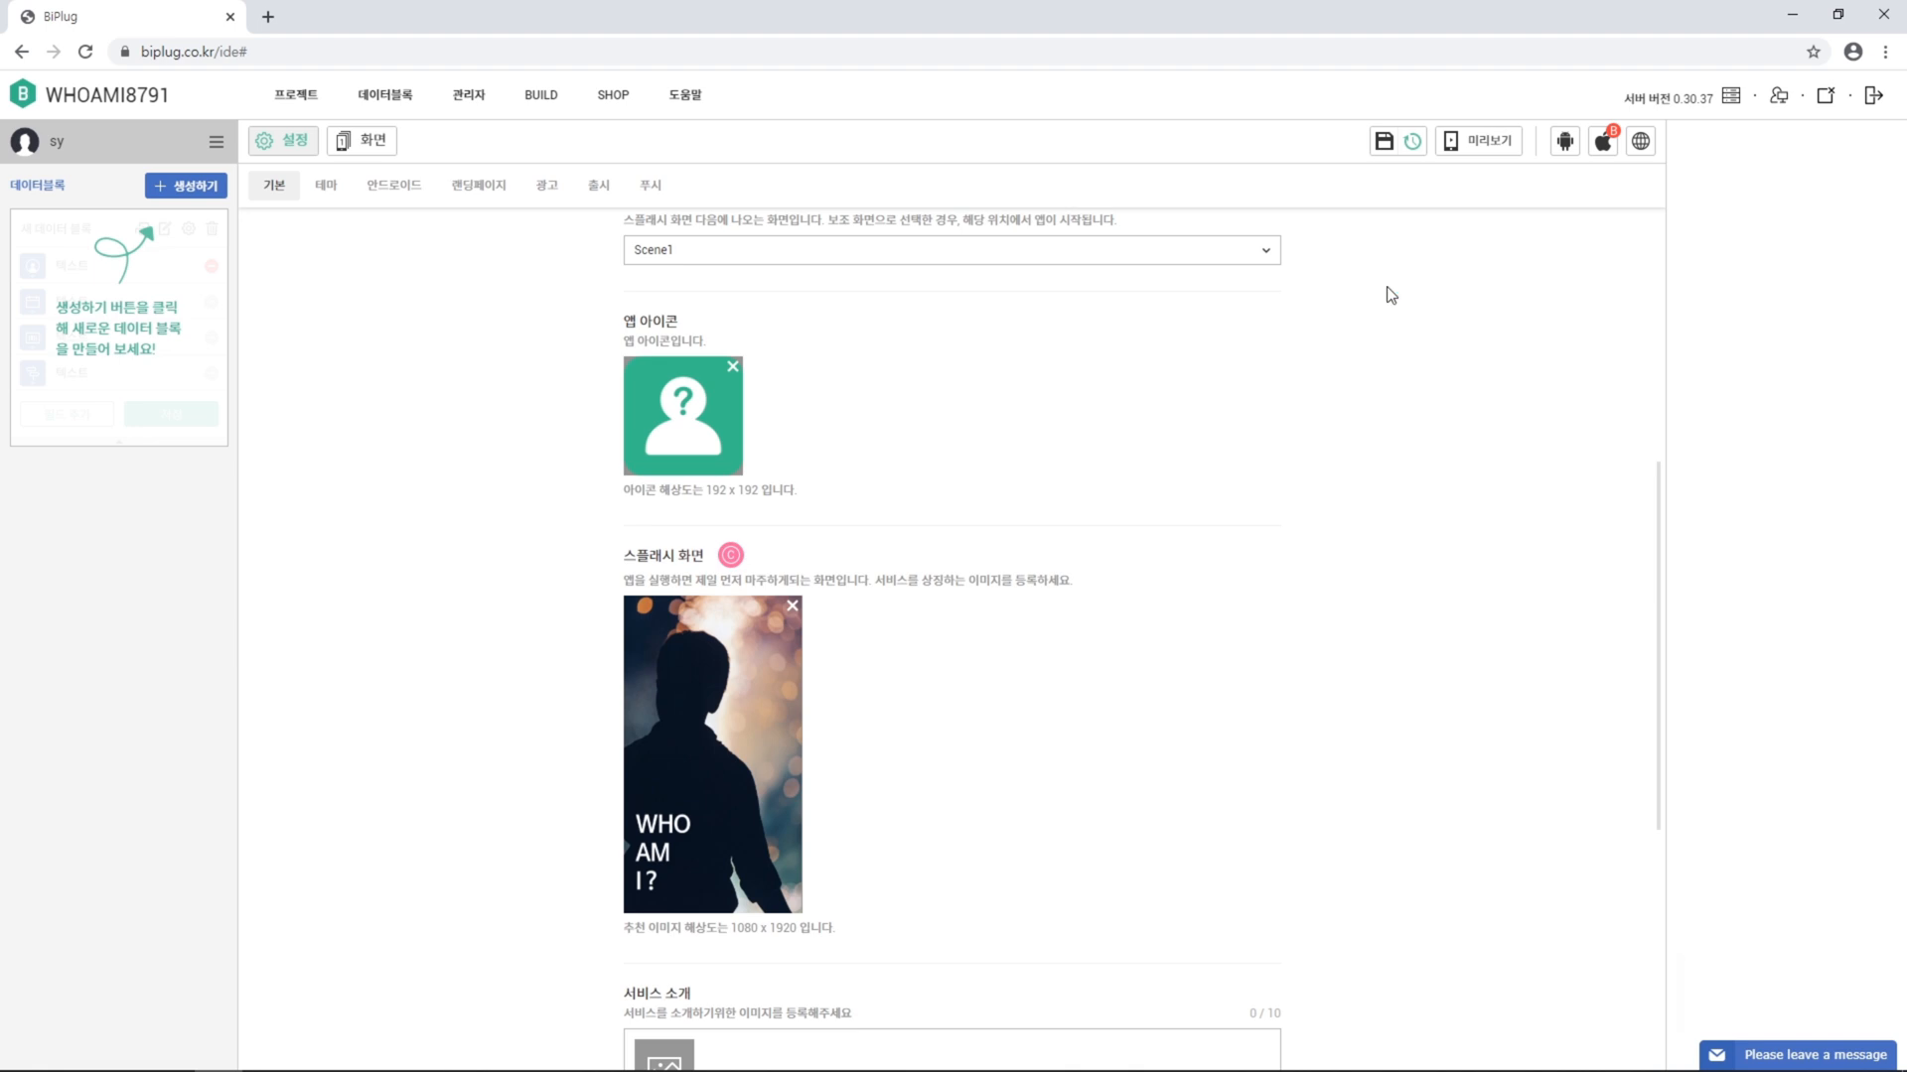
{"action": "left_click", "coordinate": [389, 151]}
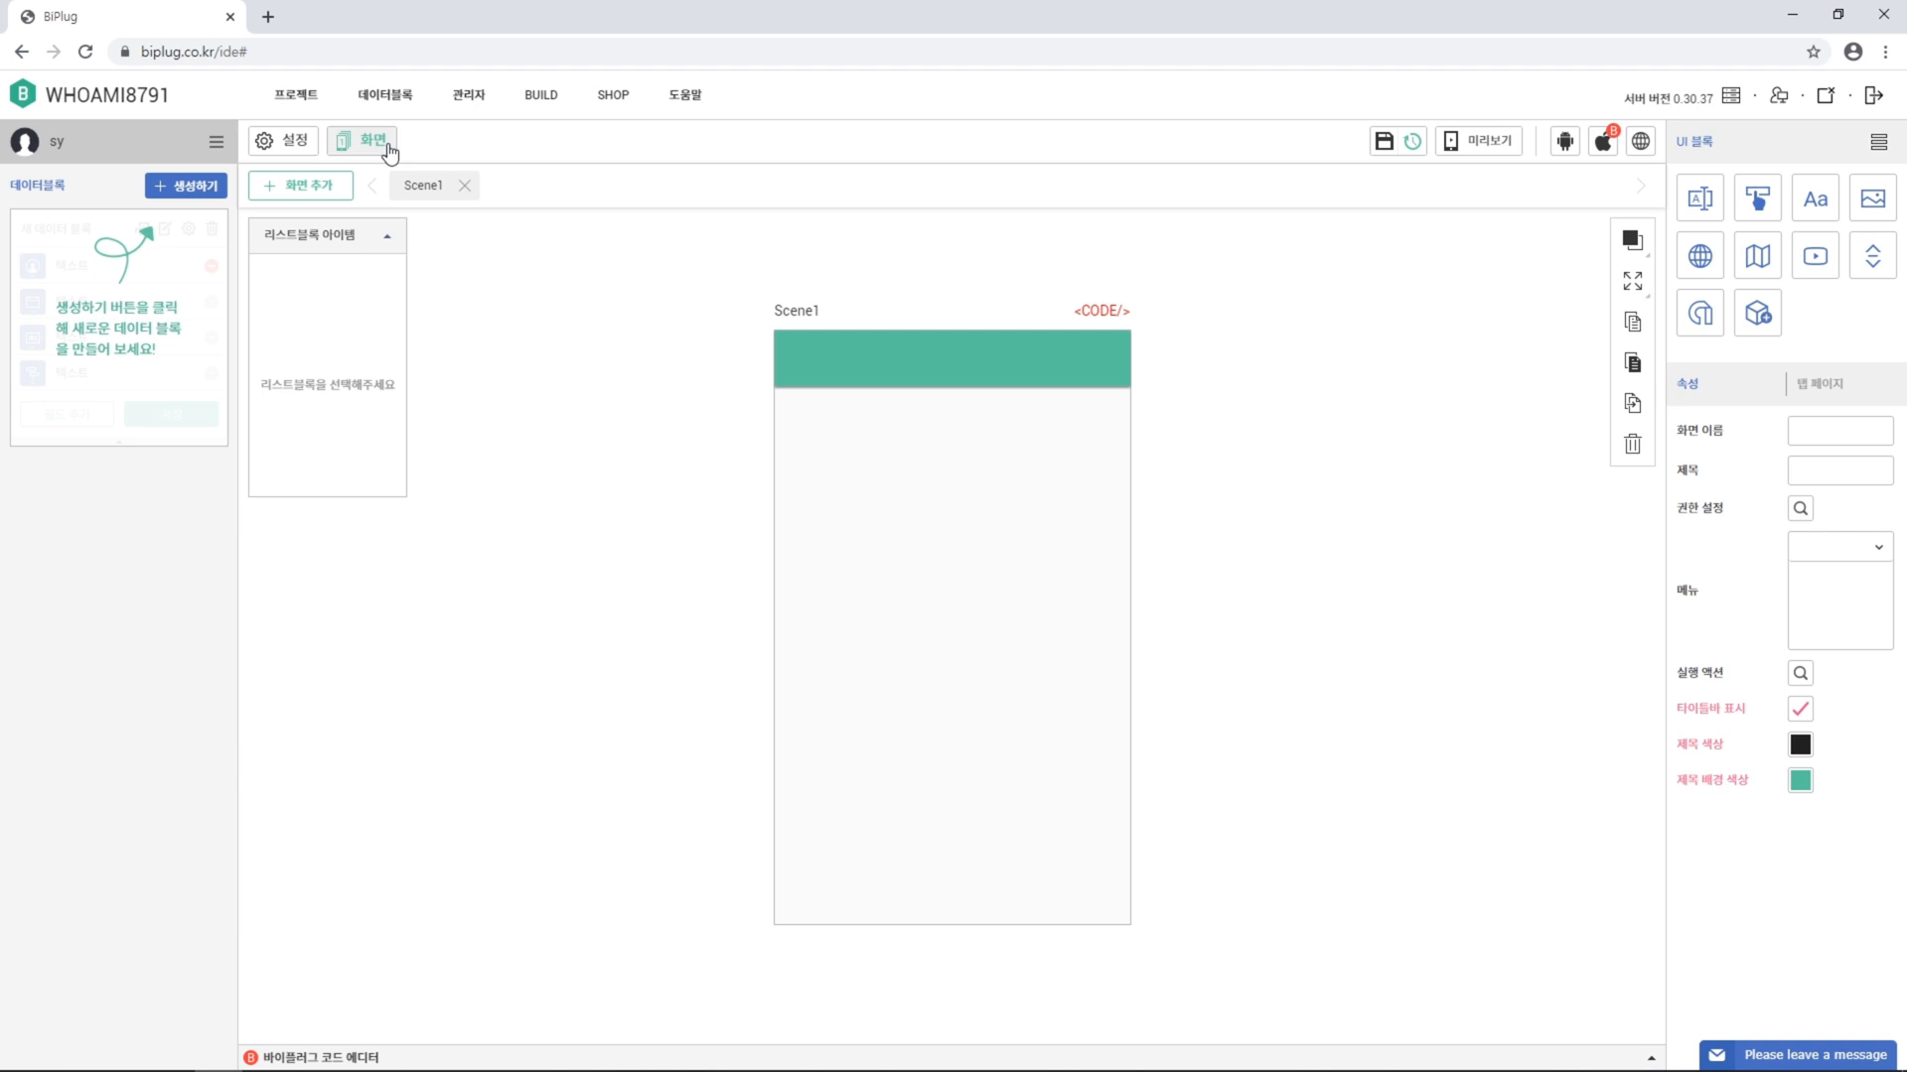
Add Scene2 and Scene3, then return to Scene1
{"action": "left_click", "coordinate": [328, 189]}
{"action": "left_click", "coordinate": [327, 189]}
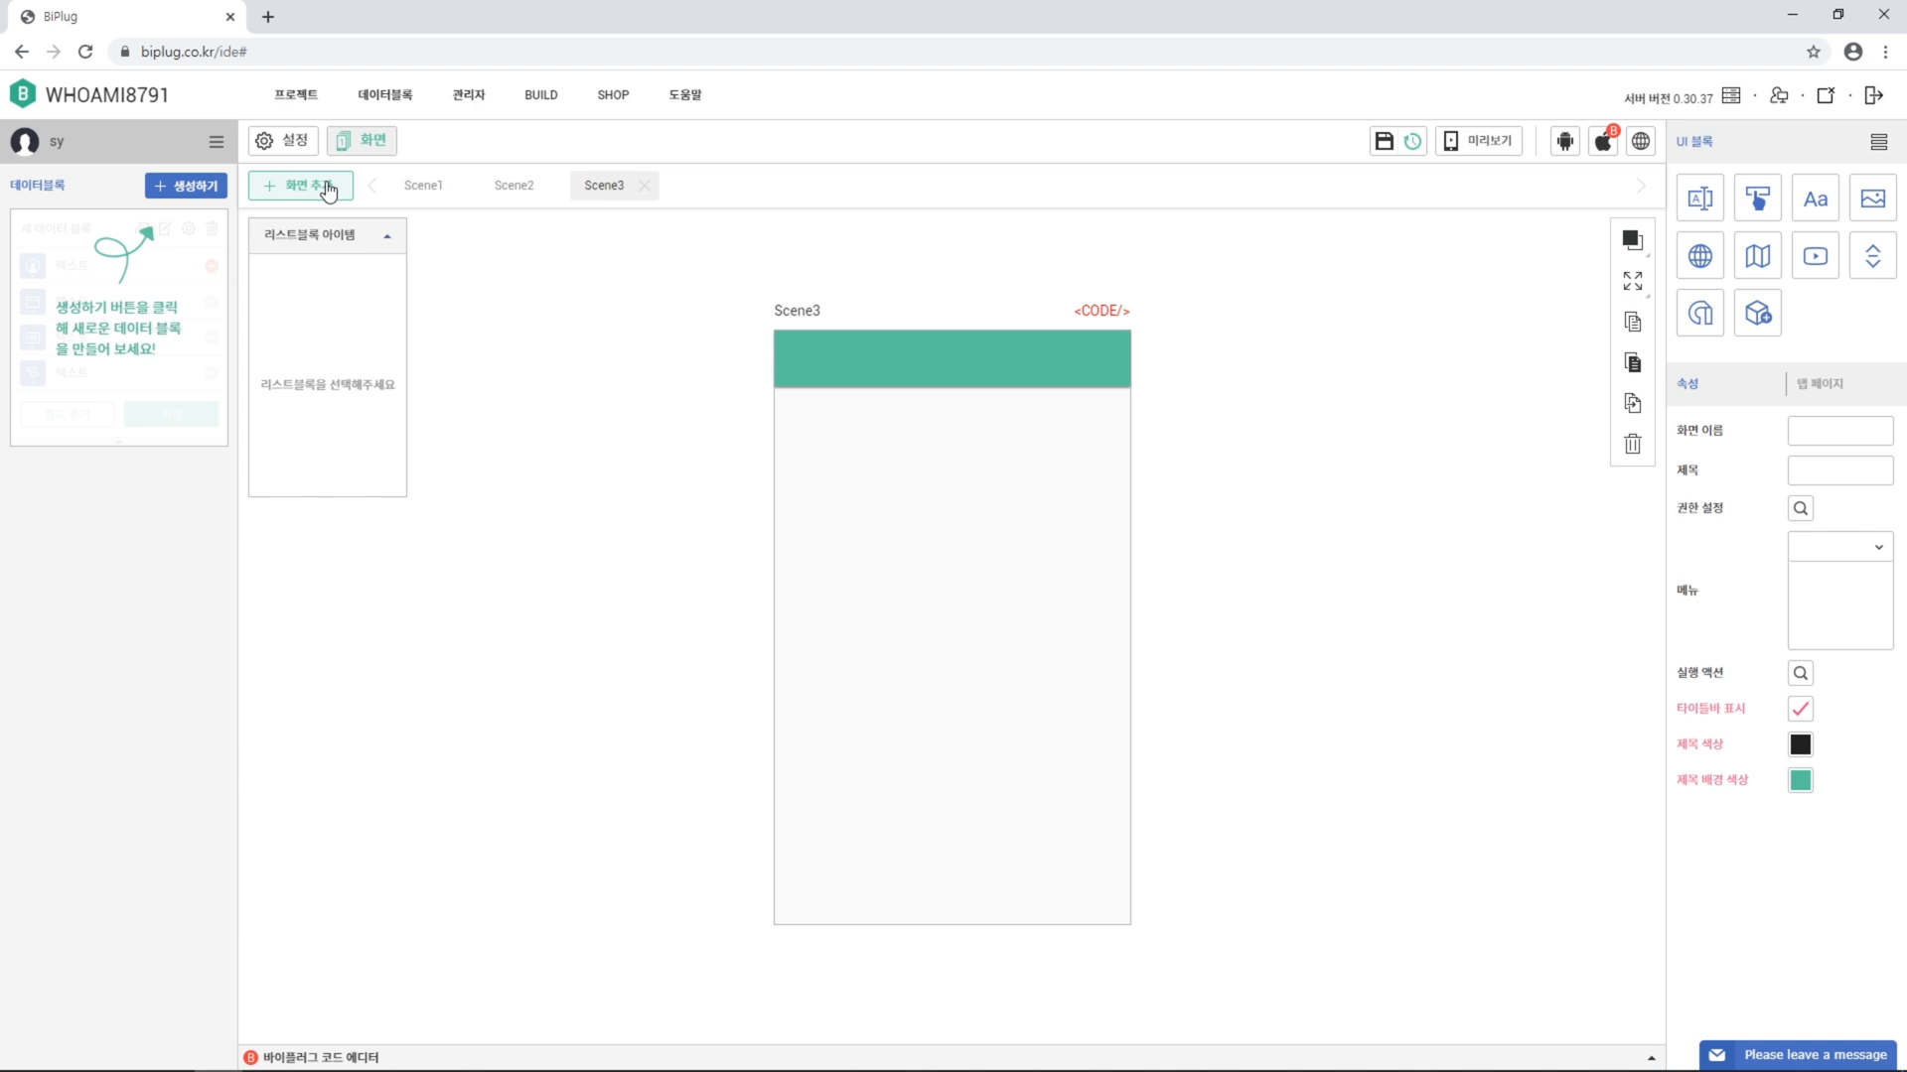
{"action": "left_click", "coordinate": [421, 195]}
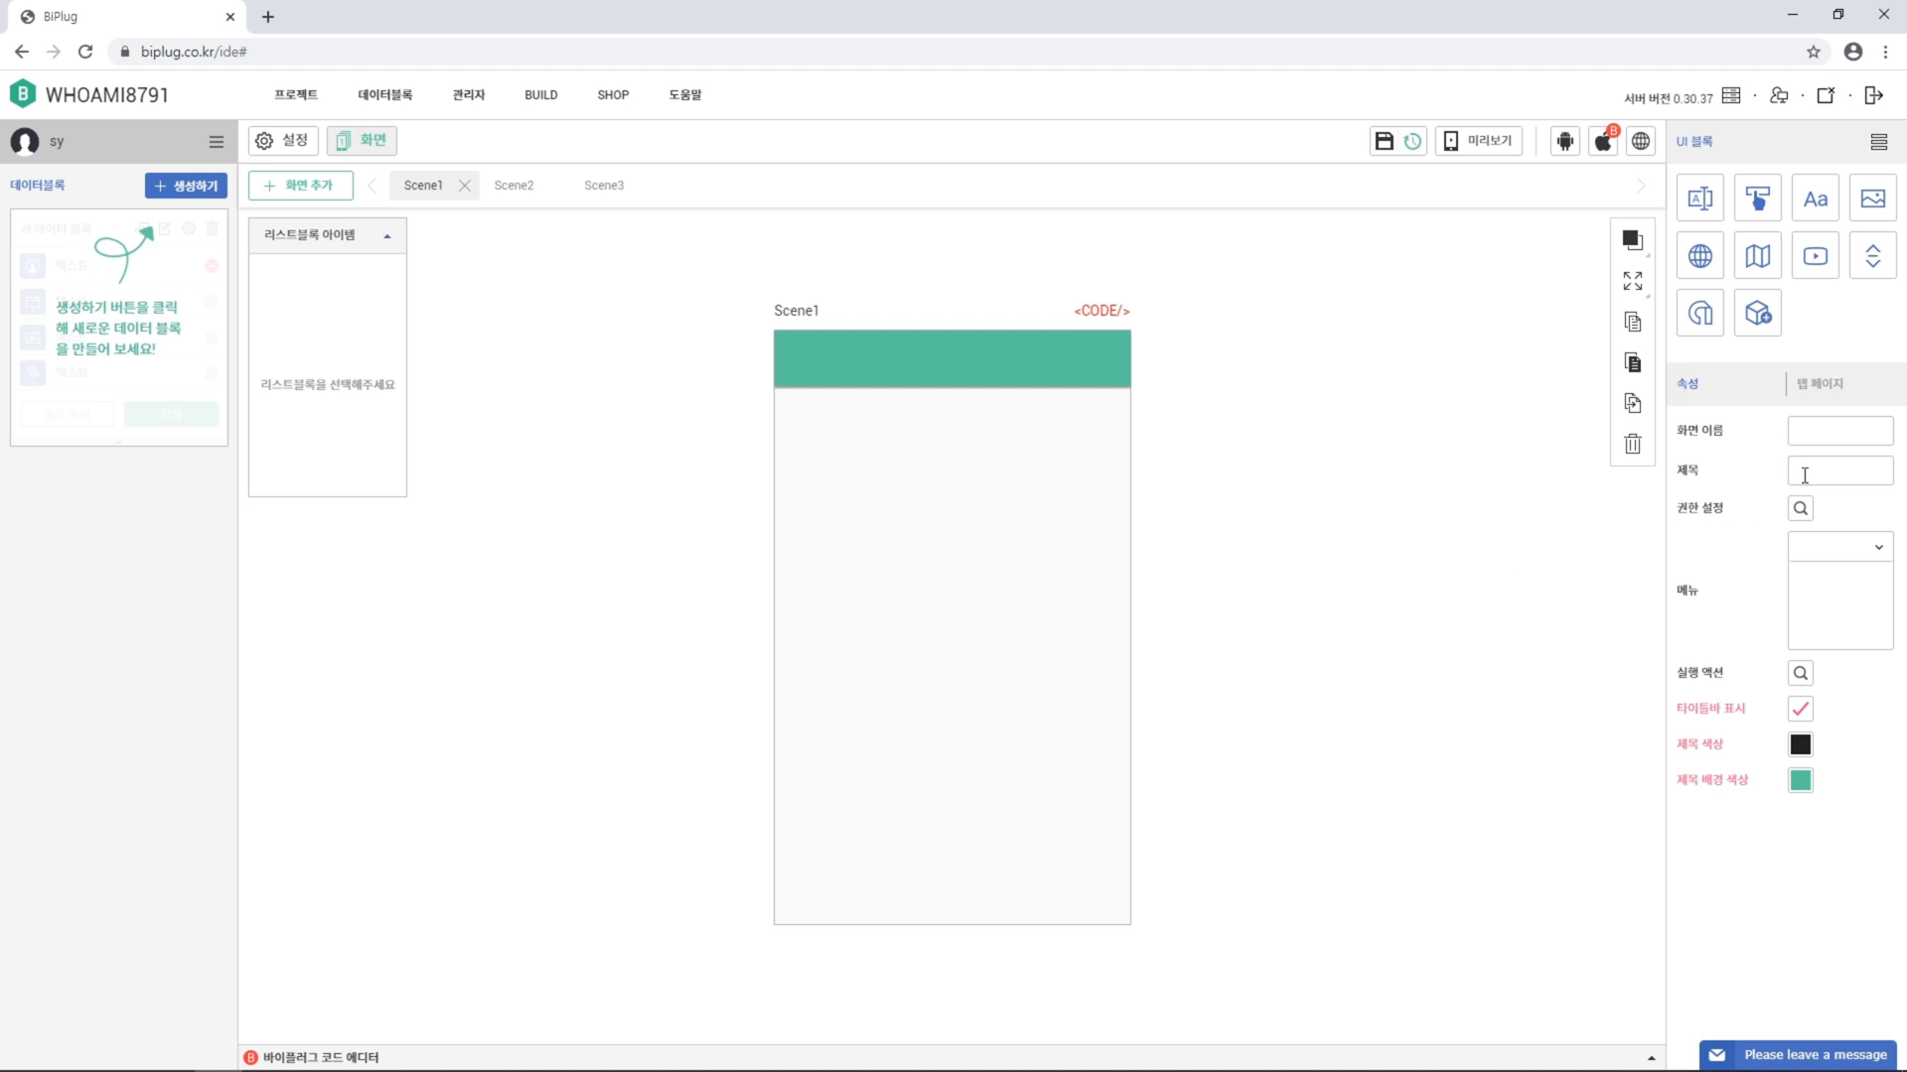
Give Scene1 the title 'WHO AM I' in white text
{"action": "type", "text": "WHO AM I"}
{"action": "left_click", "coordinate": [1801, 744]}
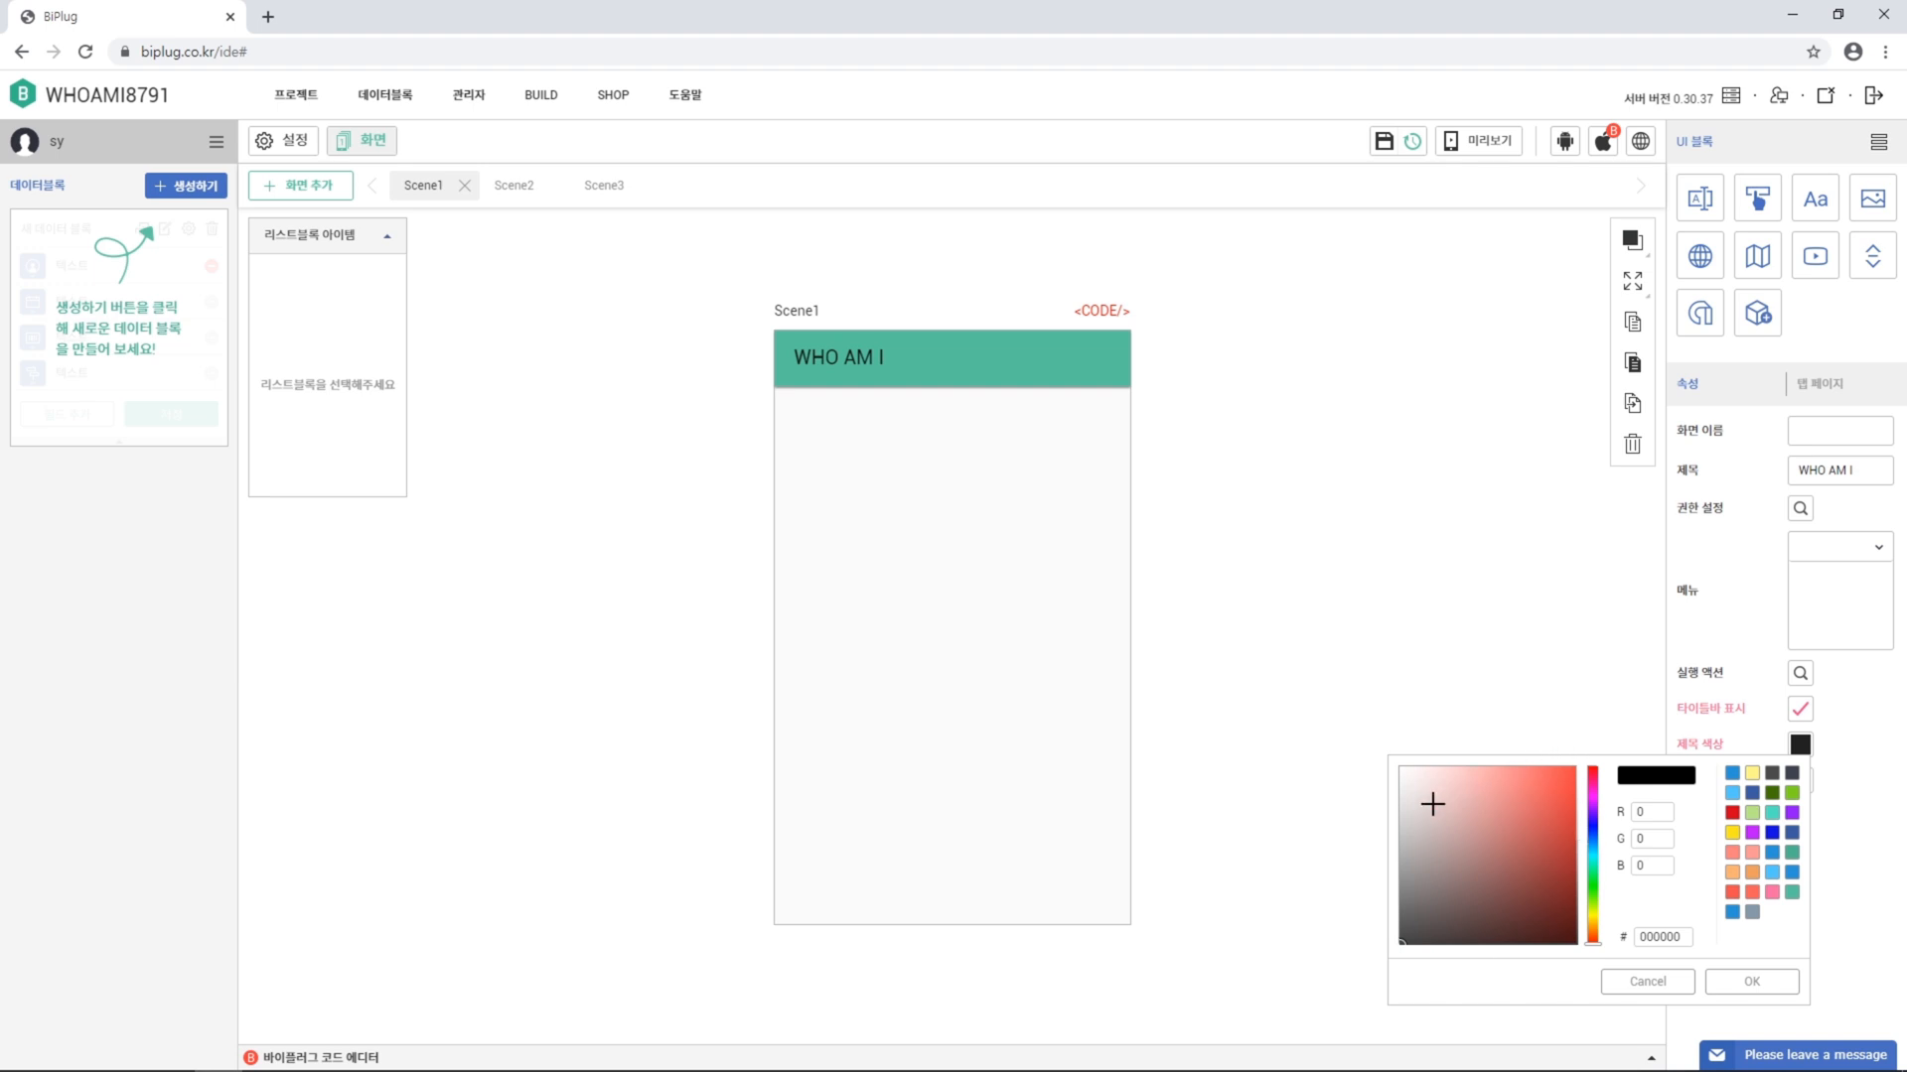
{"action": "left_click_drag", "start_coordinate": [1430, 804], "coordinate": [1380, 723]}
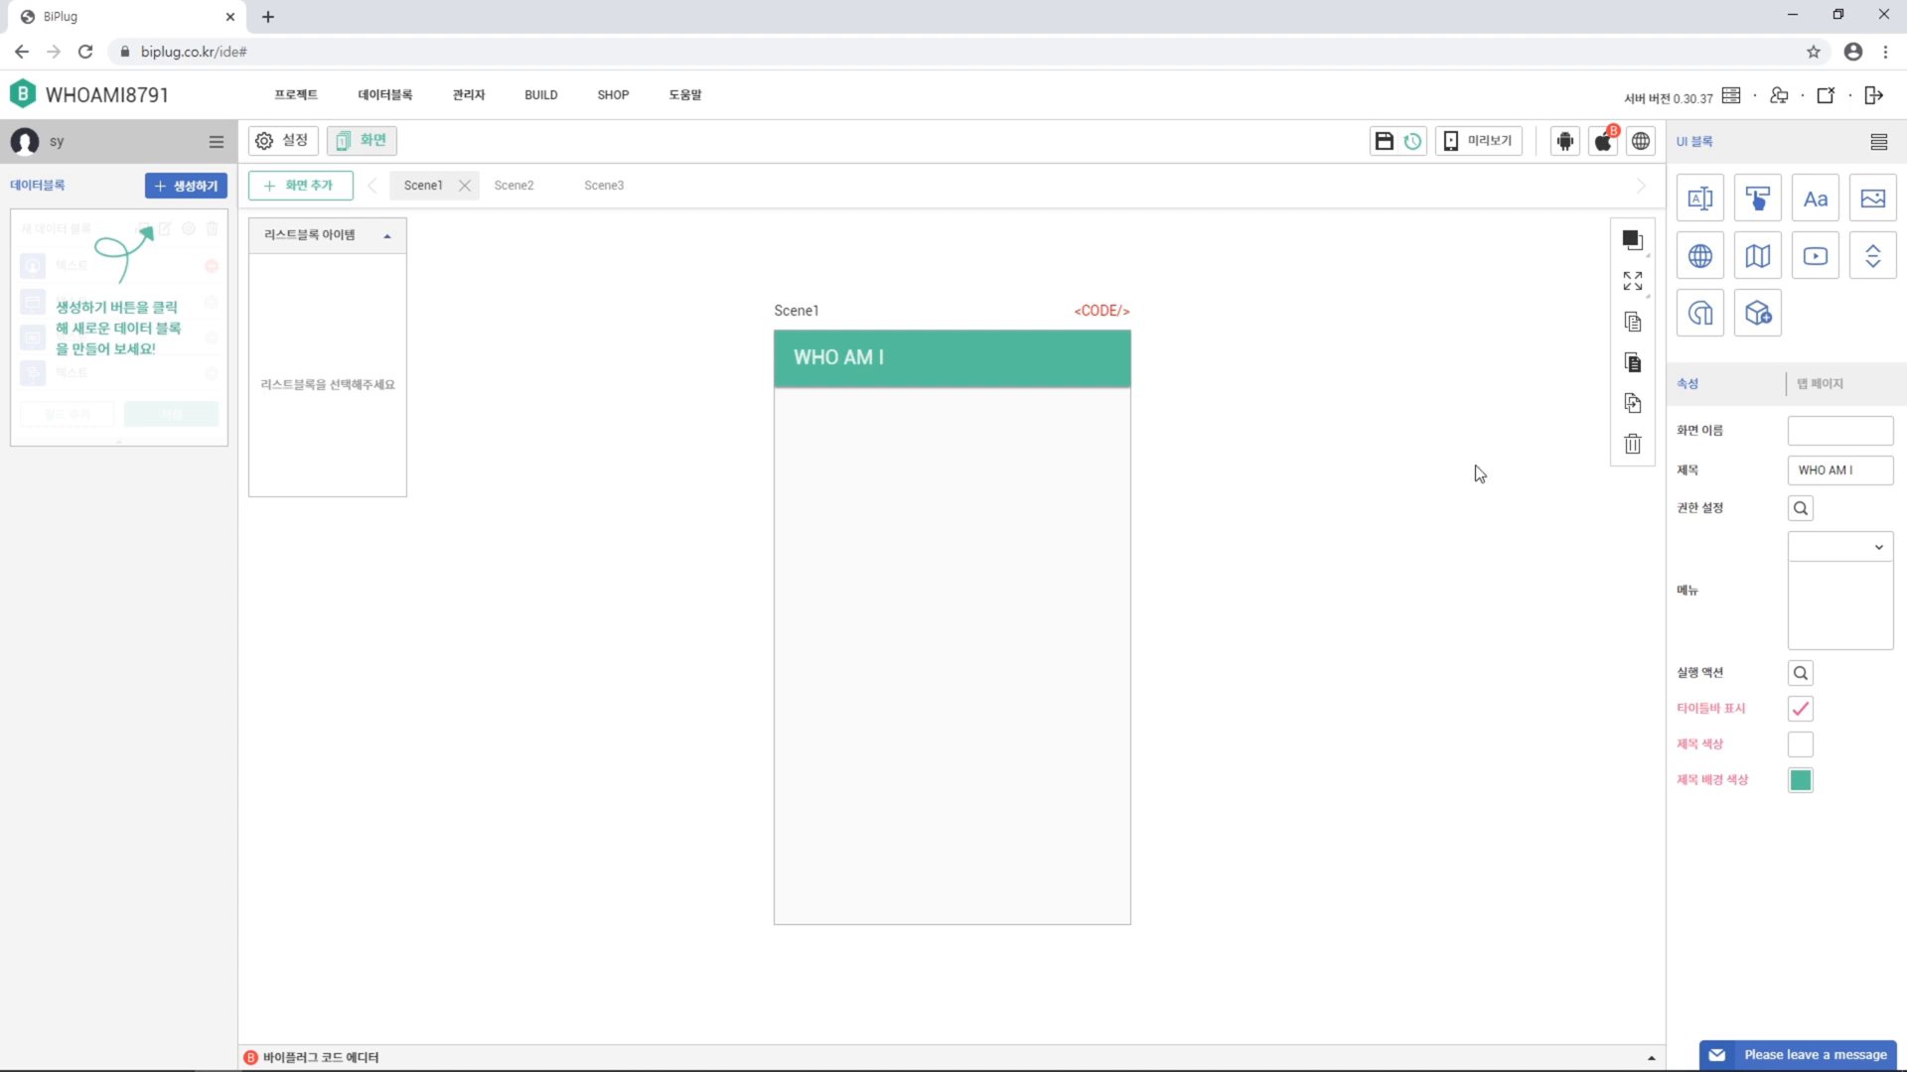
Add an image block to Scene1 at X 0, Y 55, sized 358 by 219
{"action": "left_click", "coordinate": [1861, 213]}
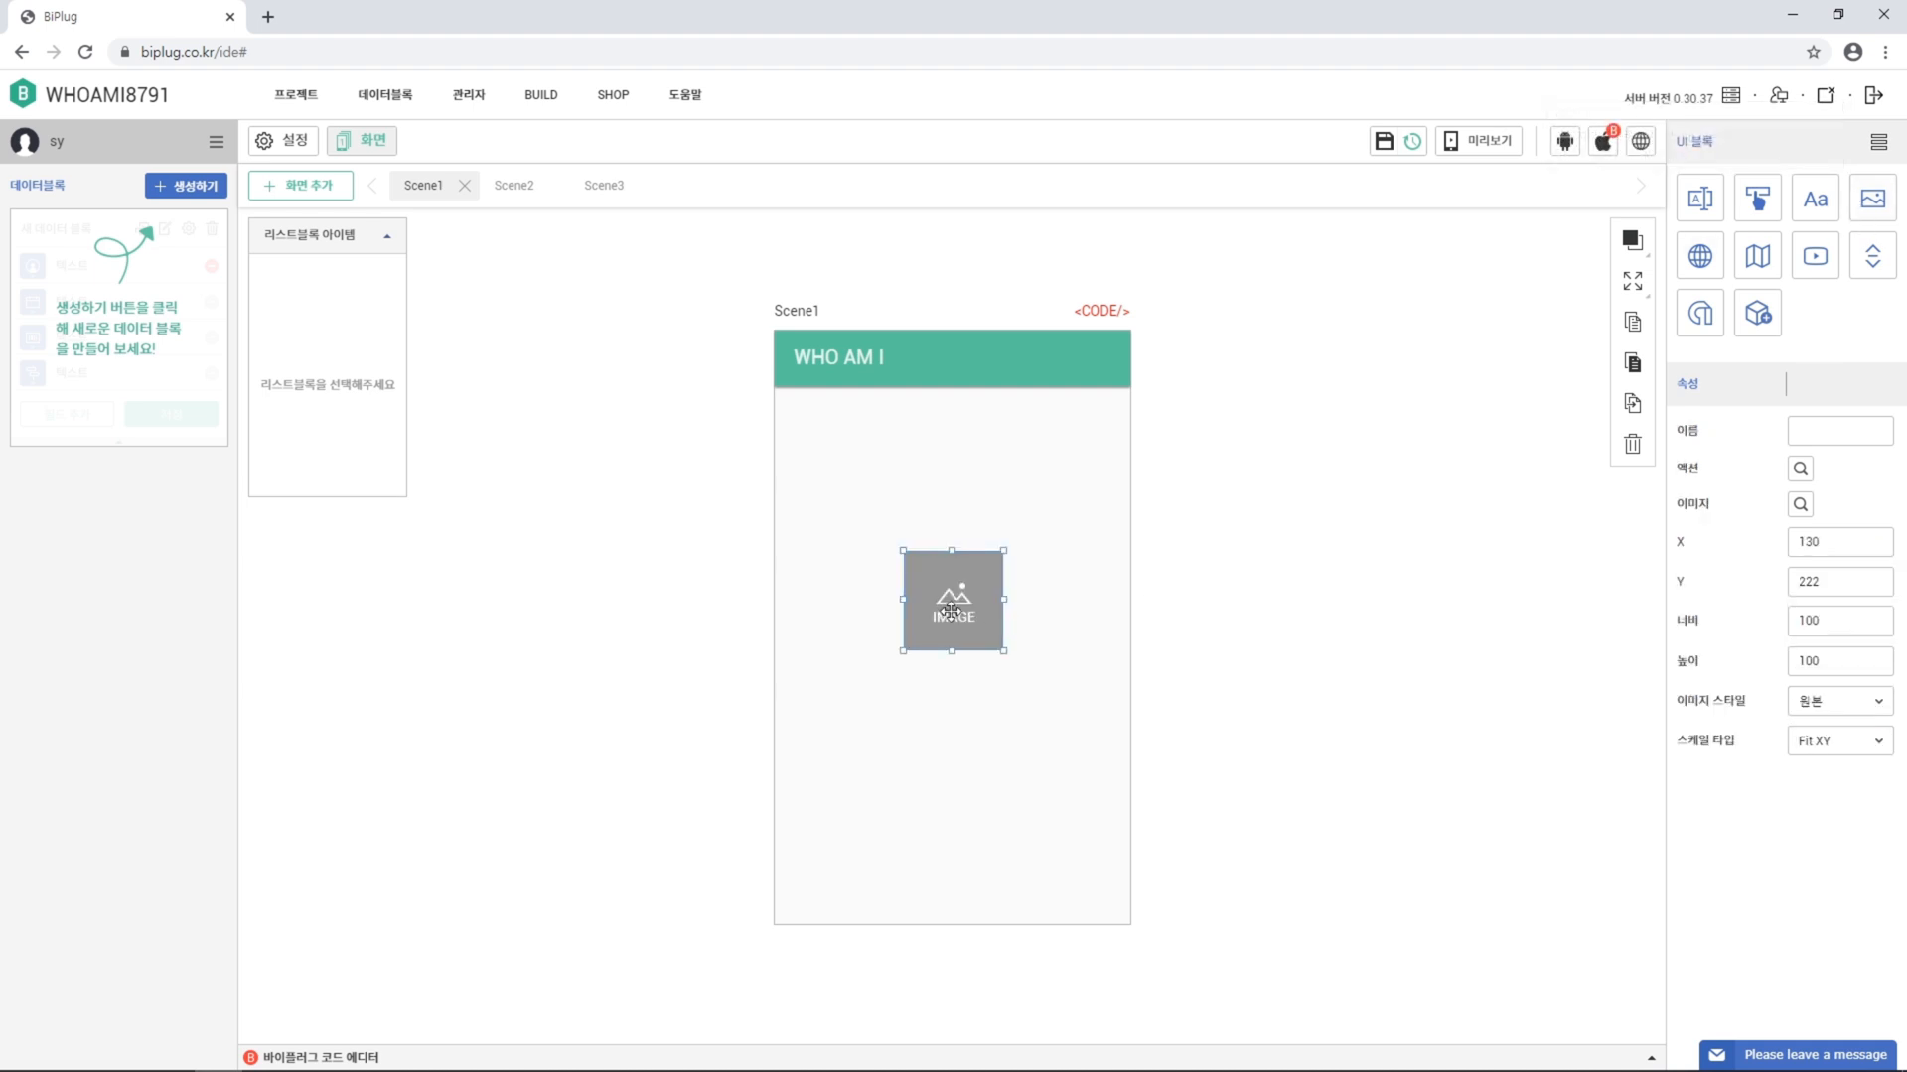
{"action": "mouse_move", "coordinate": [940, 600]}
{"action": "left_mouse_down"}
{"action": "mouse_move", "coordinate": [863, 491]}
{"action": "mouse_move", "coordinate": [956, 593]}
{"action": "left_mouse_up"}
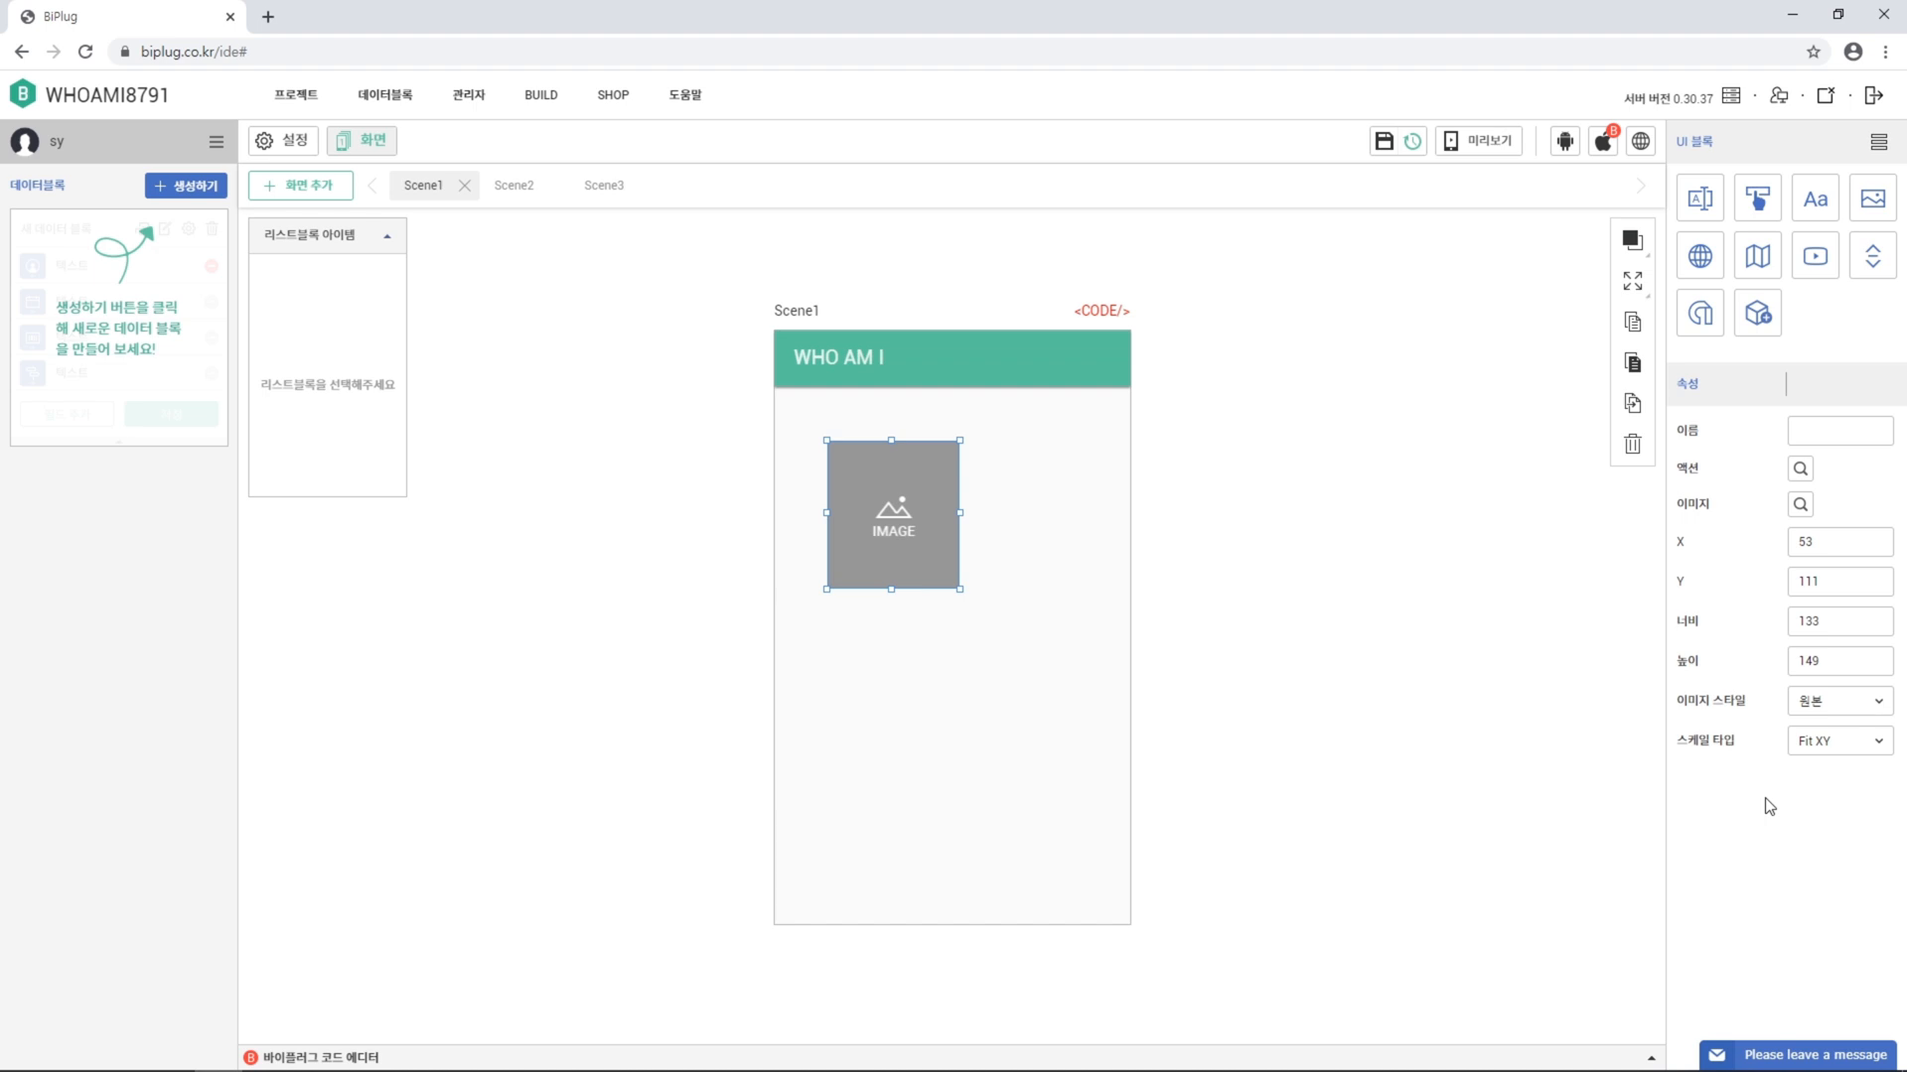
{"action": "left_click_drag", "start_coordinate": [1837, 544], "coordinate": [1689, 554]}
{"action": "type", "text": "0"}
{"action": "key", "text": "Tab"}
{"action": "type", "text": "55"}
{"action": "key", "text": "Tab"}
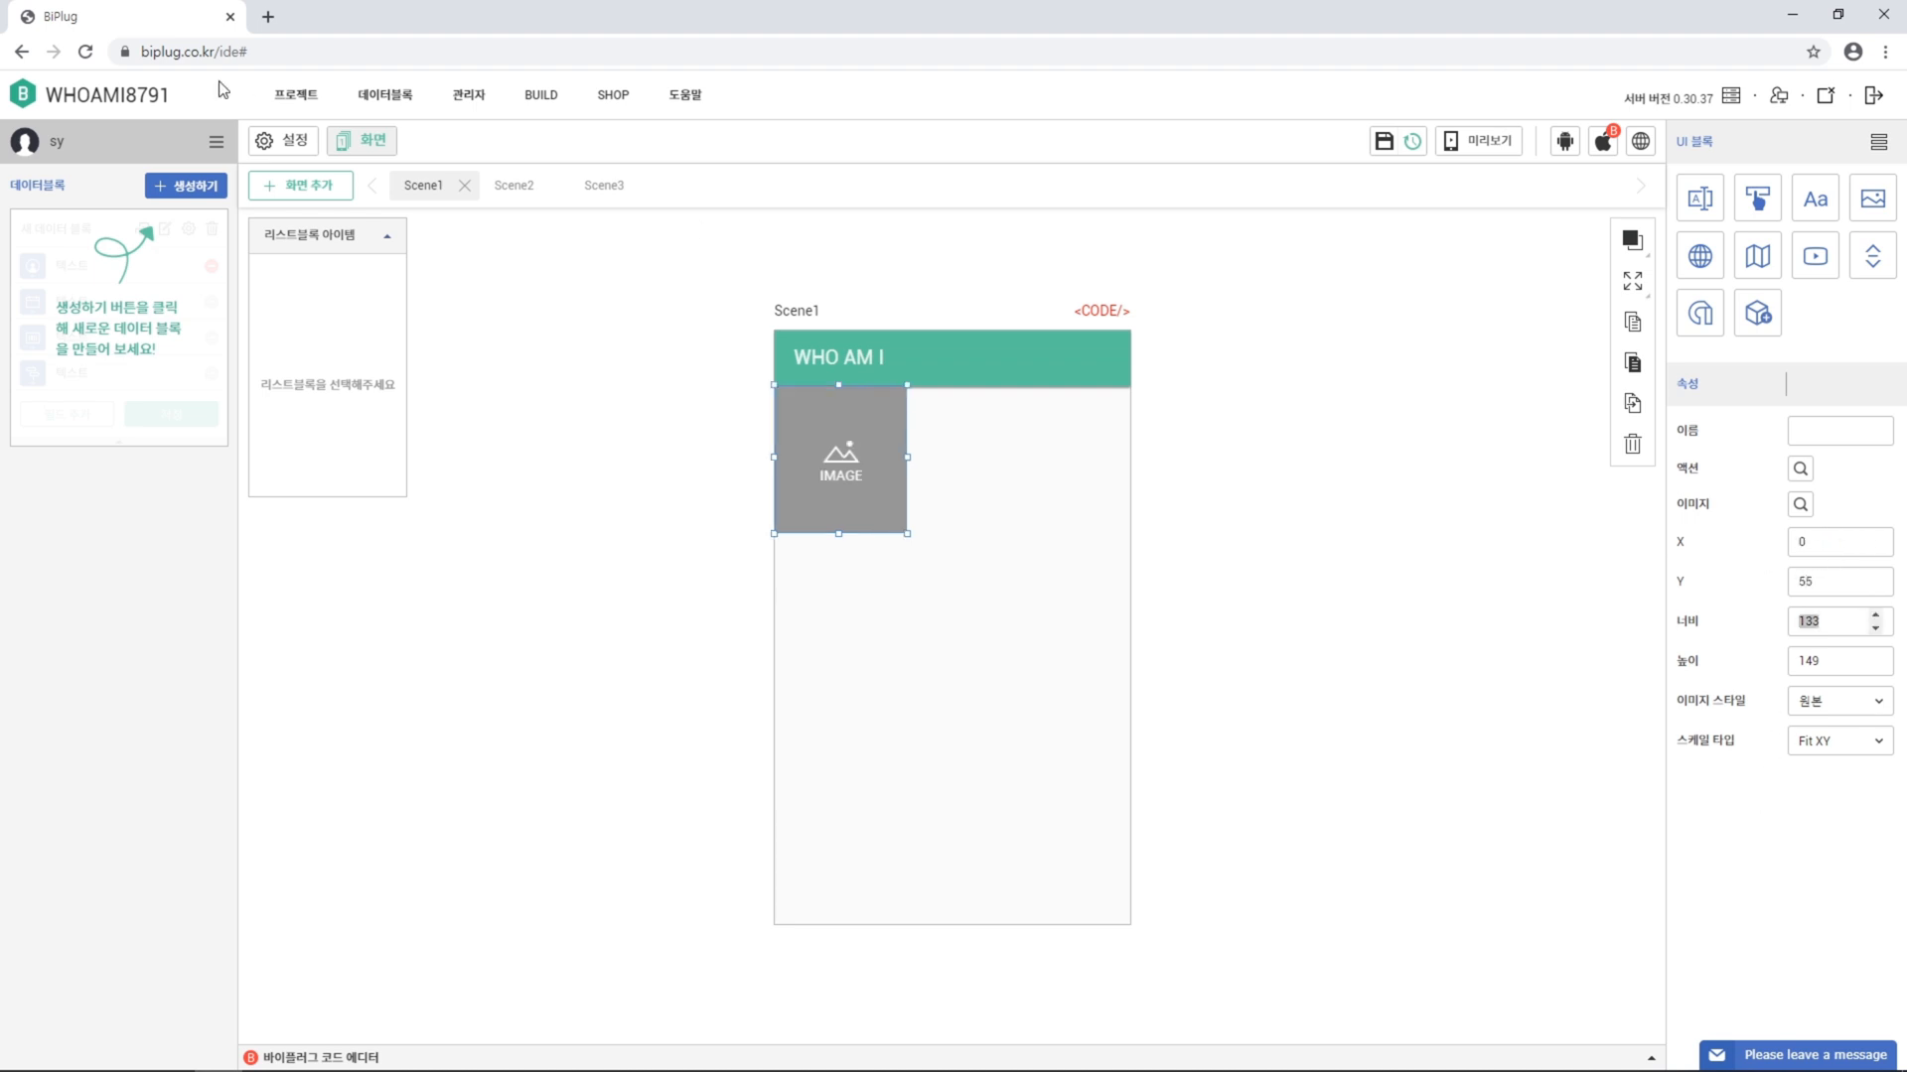
{"action": "type", "text": "358"}
{"action": "key", "text": "Tab"}
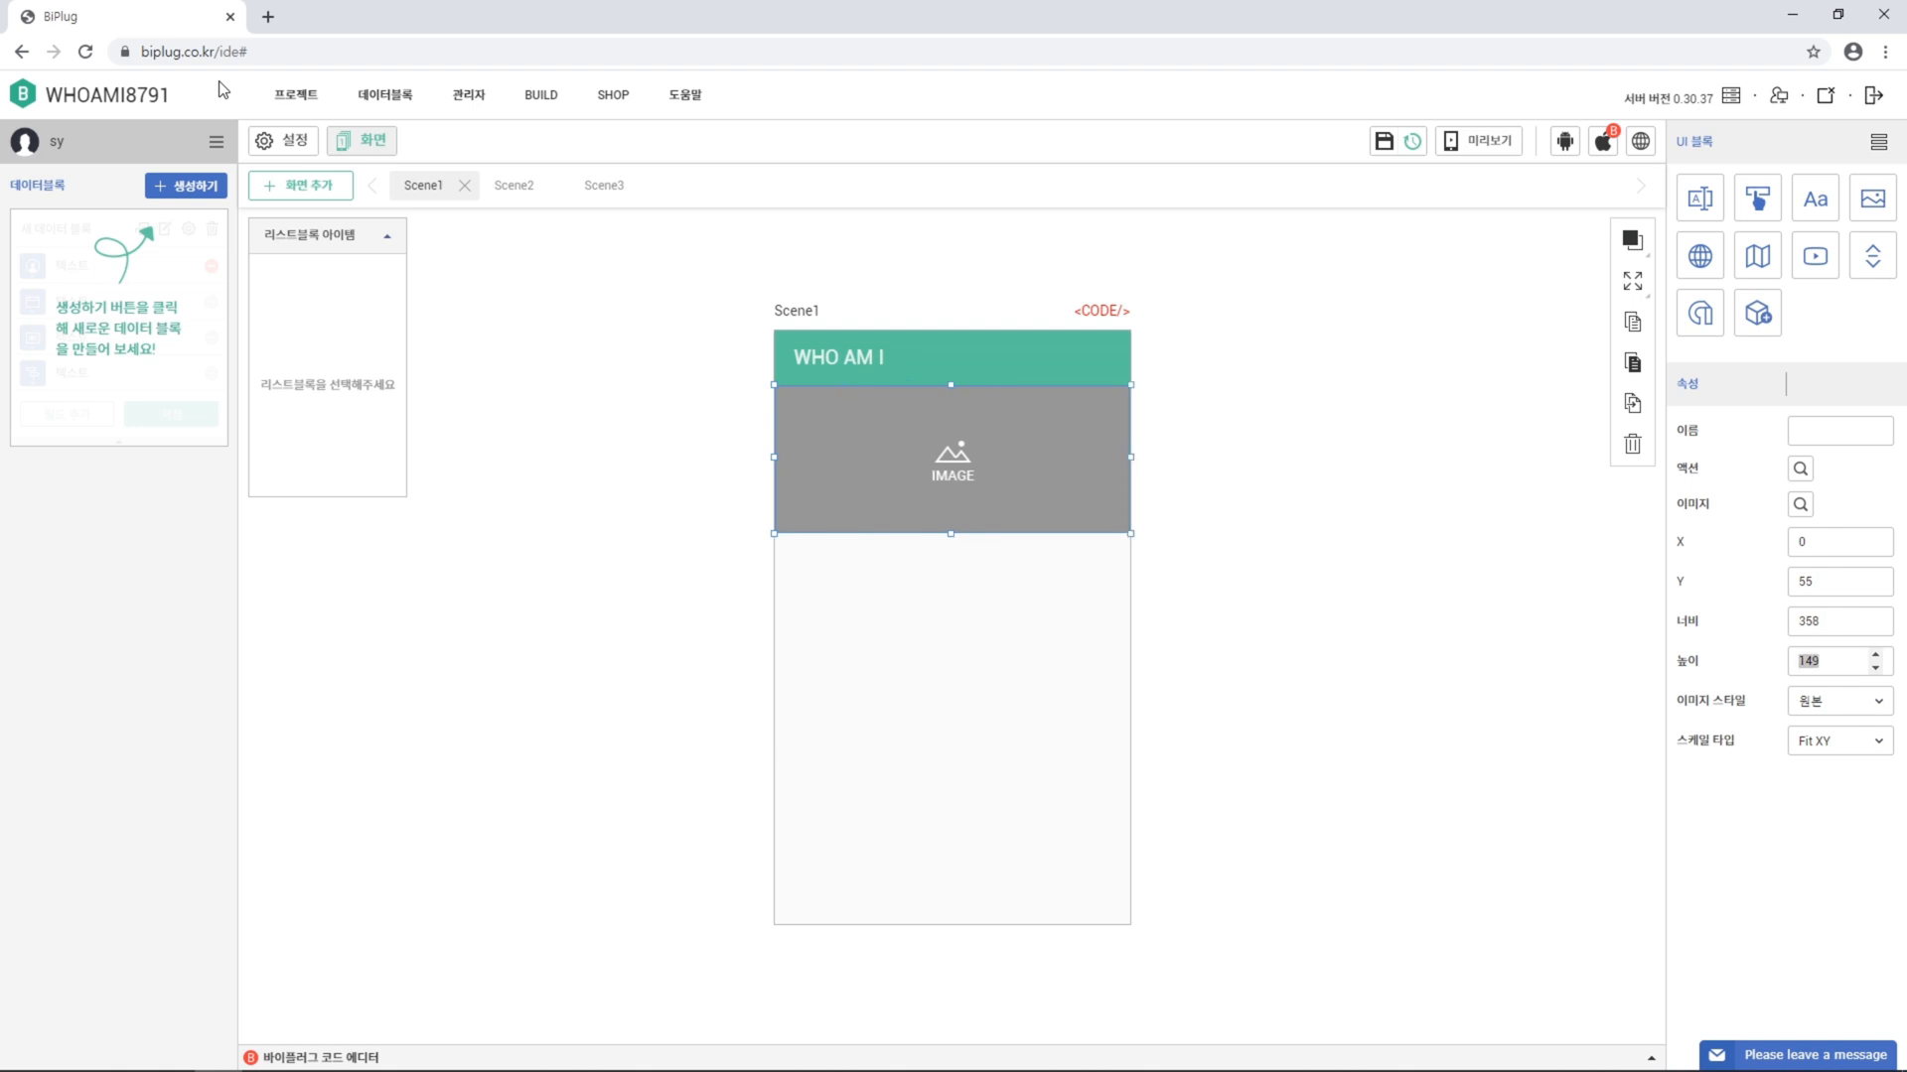
{"action": "key", "text": "BackSpace"}
{"action": "type", "text": "219"}
{"action": "key", "text": "Return"}
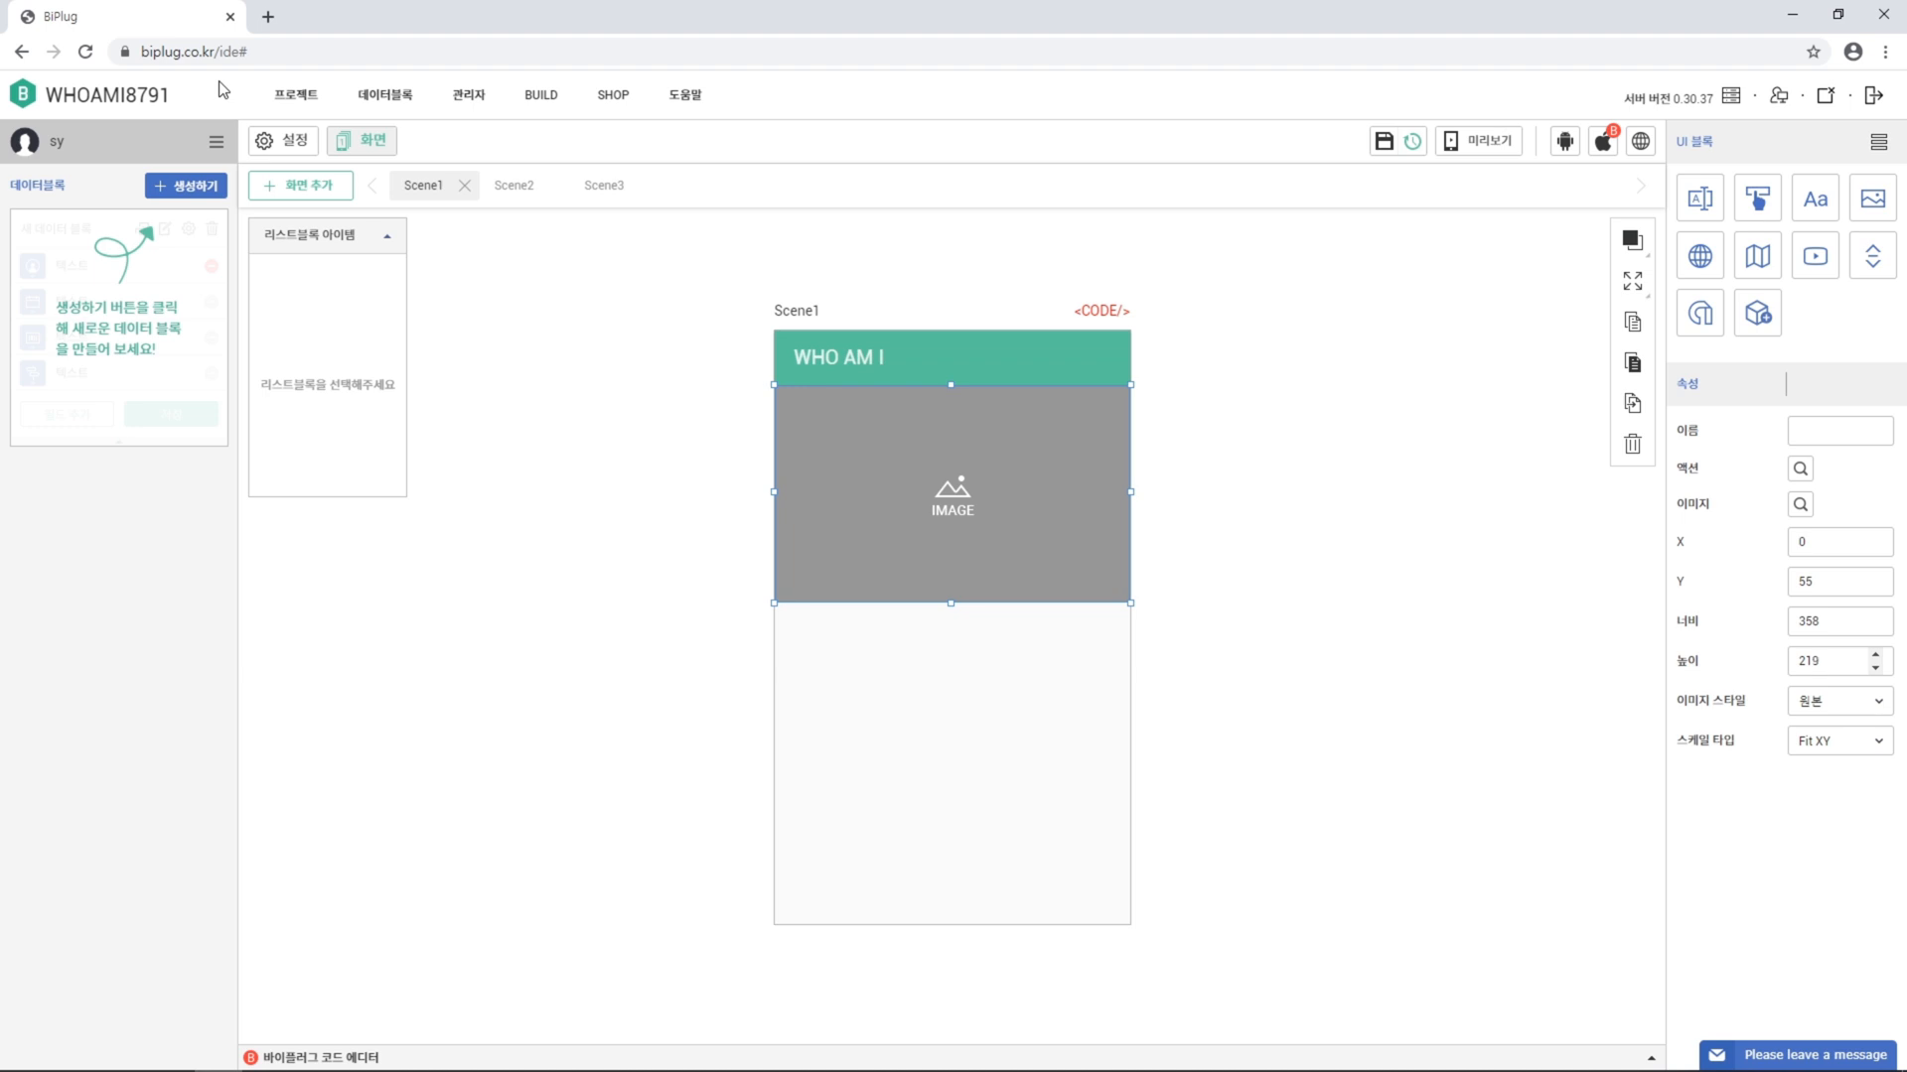
Upload 기본.jpg and show it in the top image block
{"action": "left_click", "coordinate": [1793, 509]}
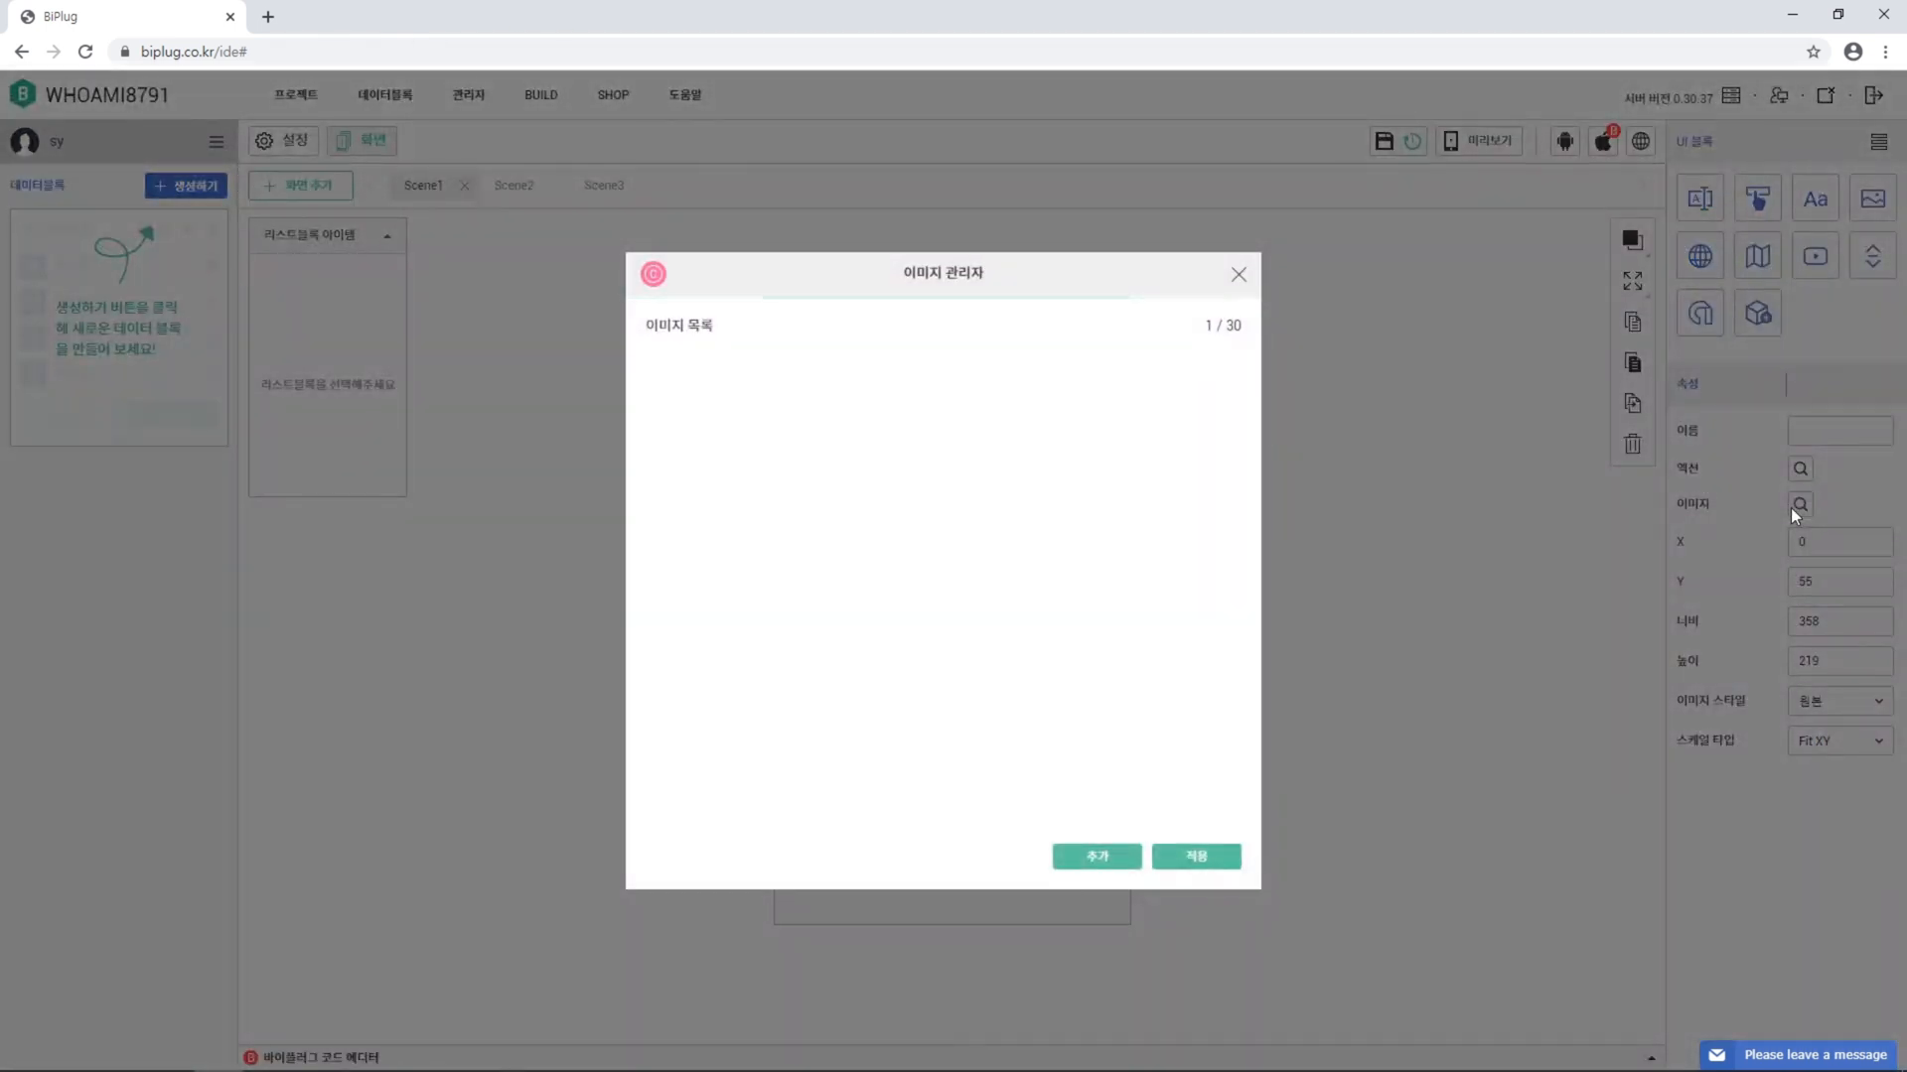
{"action": "left_click", "coordinate": [1102, 858]}
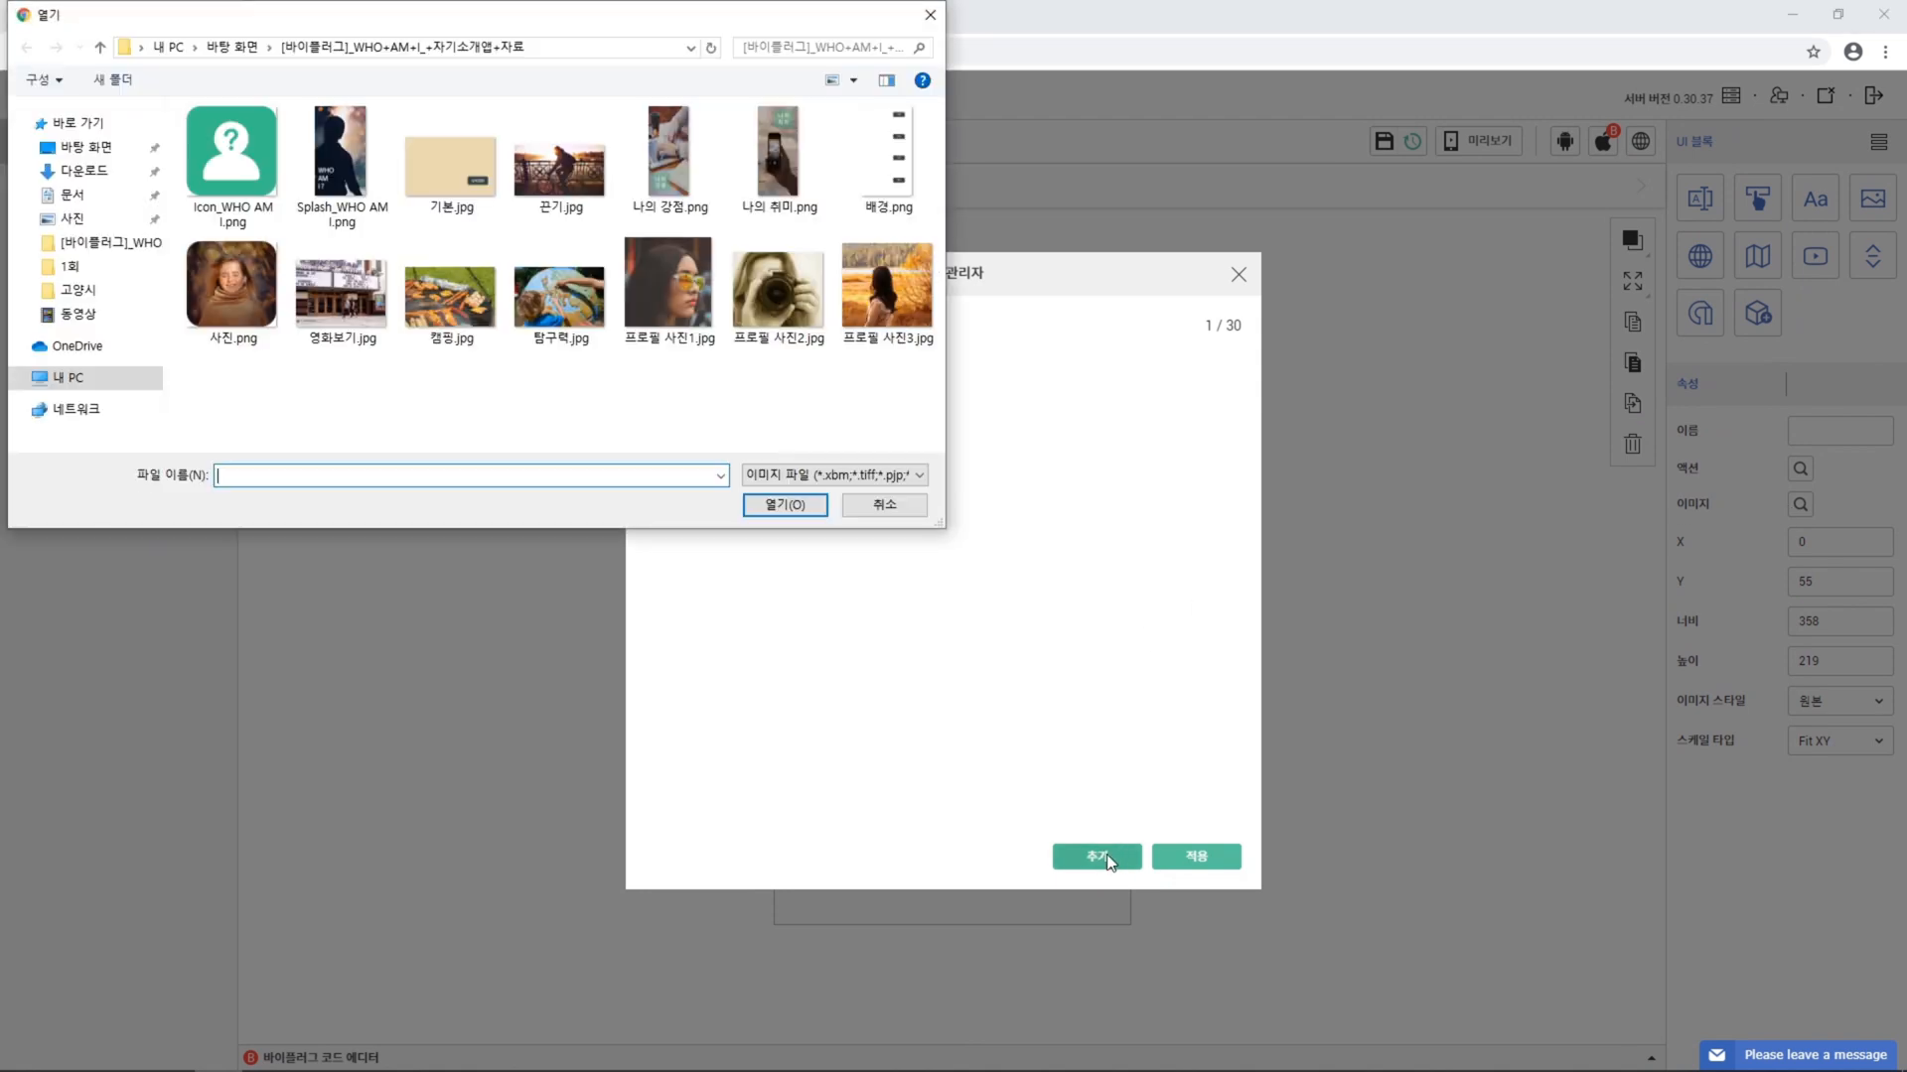
{"action": "left_click", "coordinate": [450, 202]}
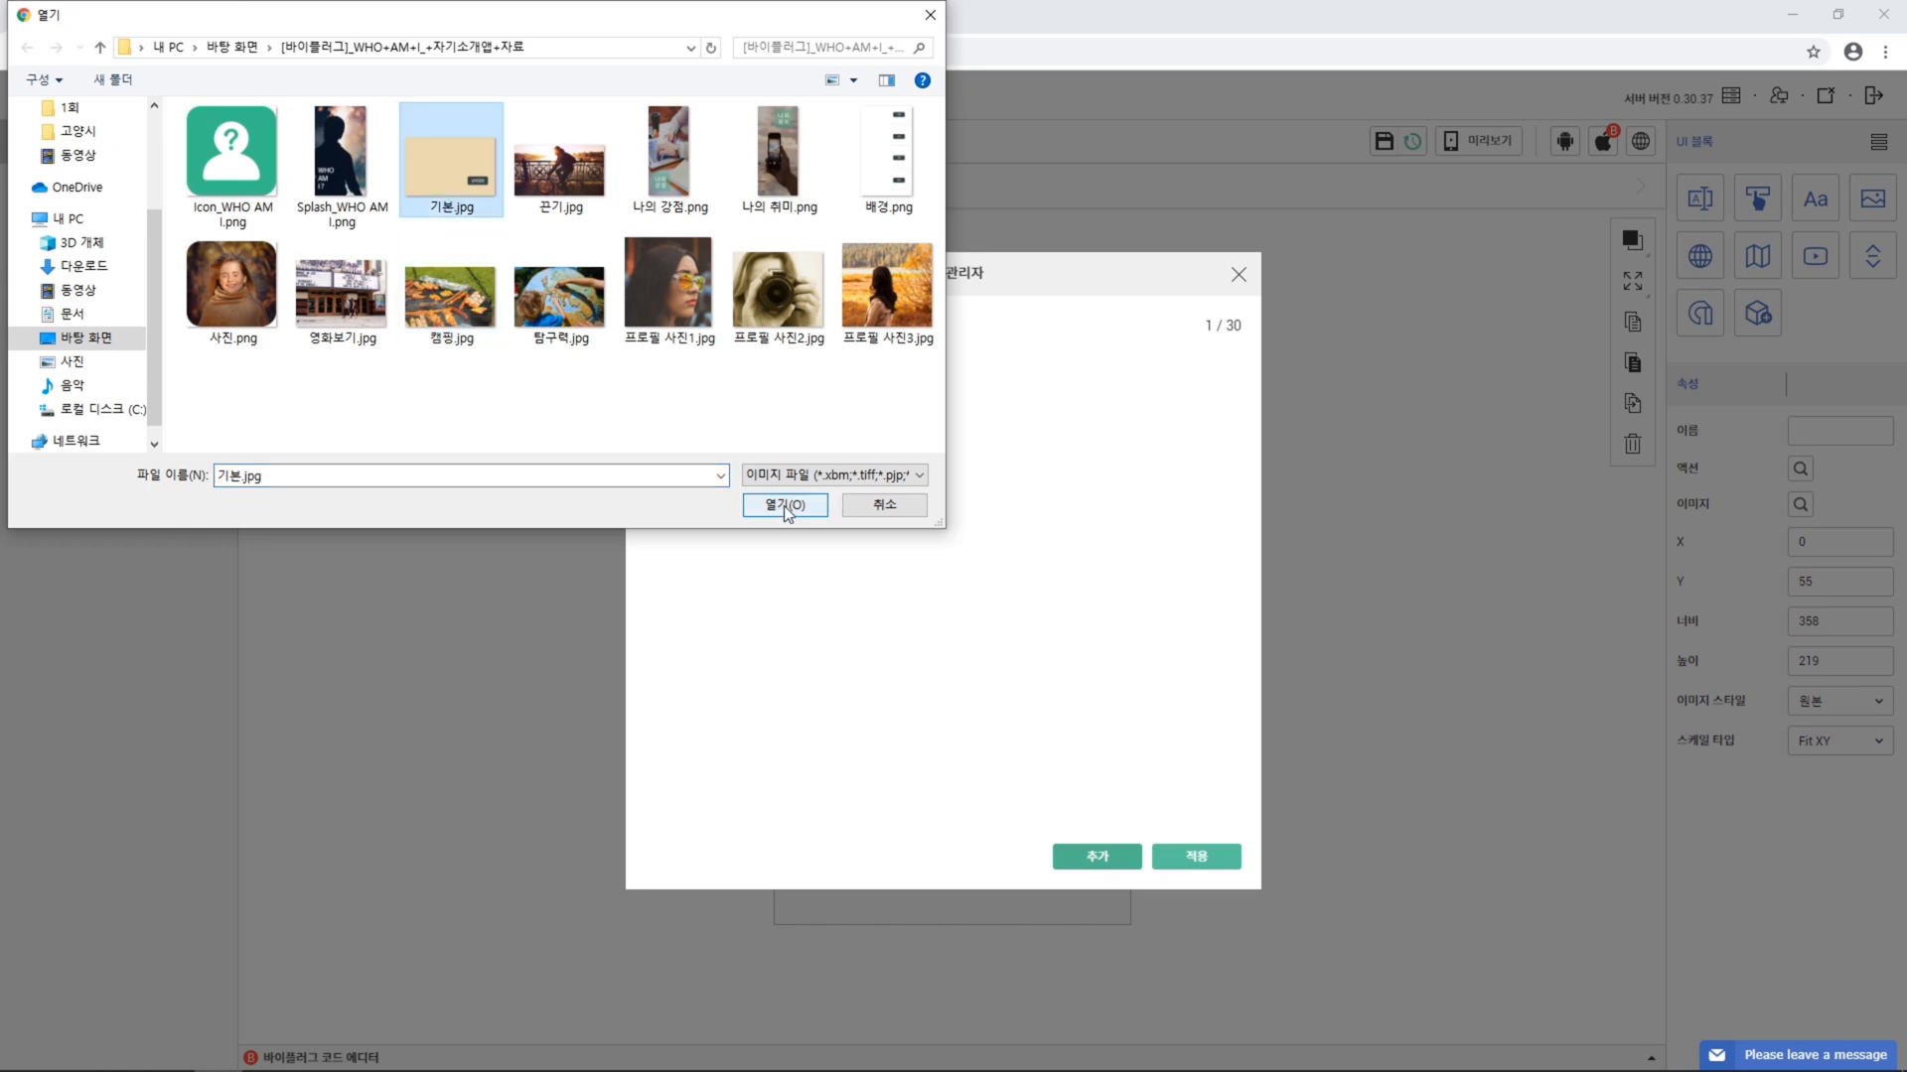
{"action": "left_click", "coordinate": [784, 506]}
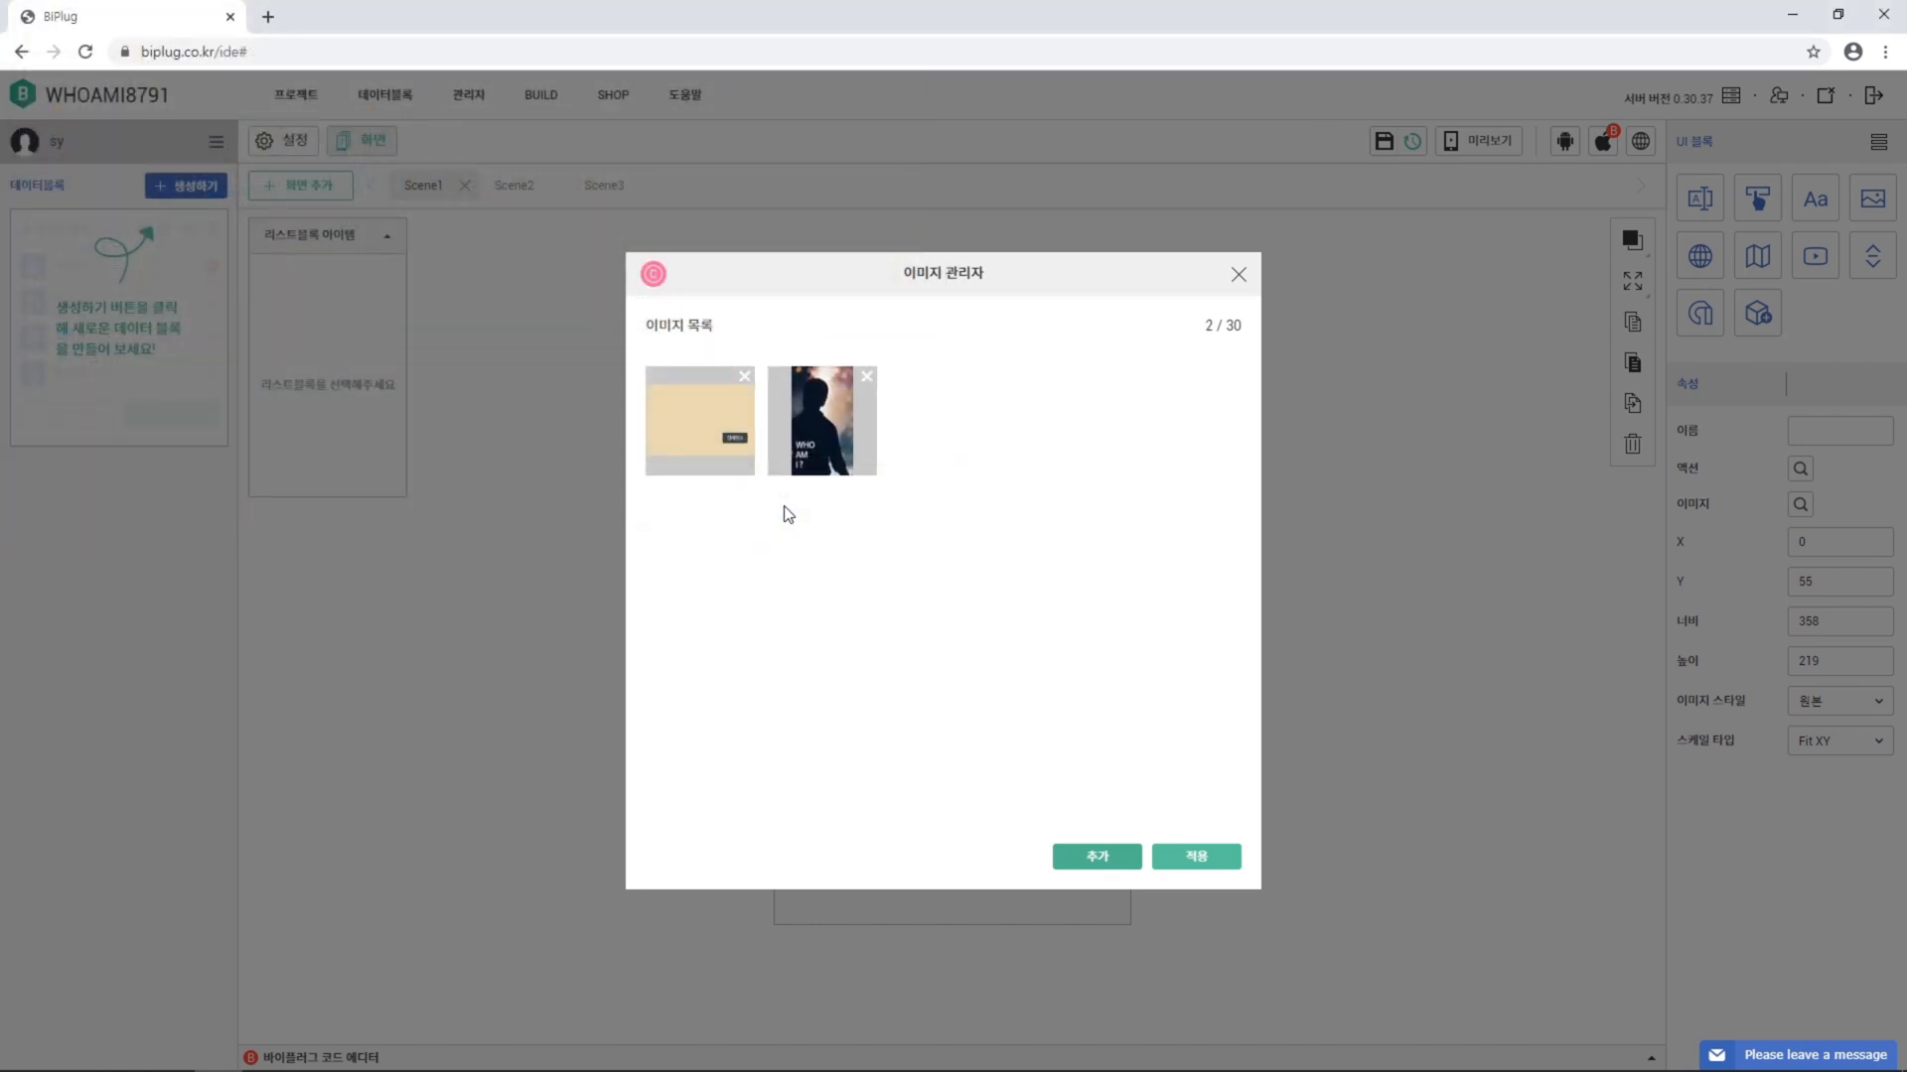
{"action": "left_click", "coordinate": [723, 437]}
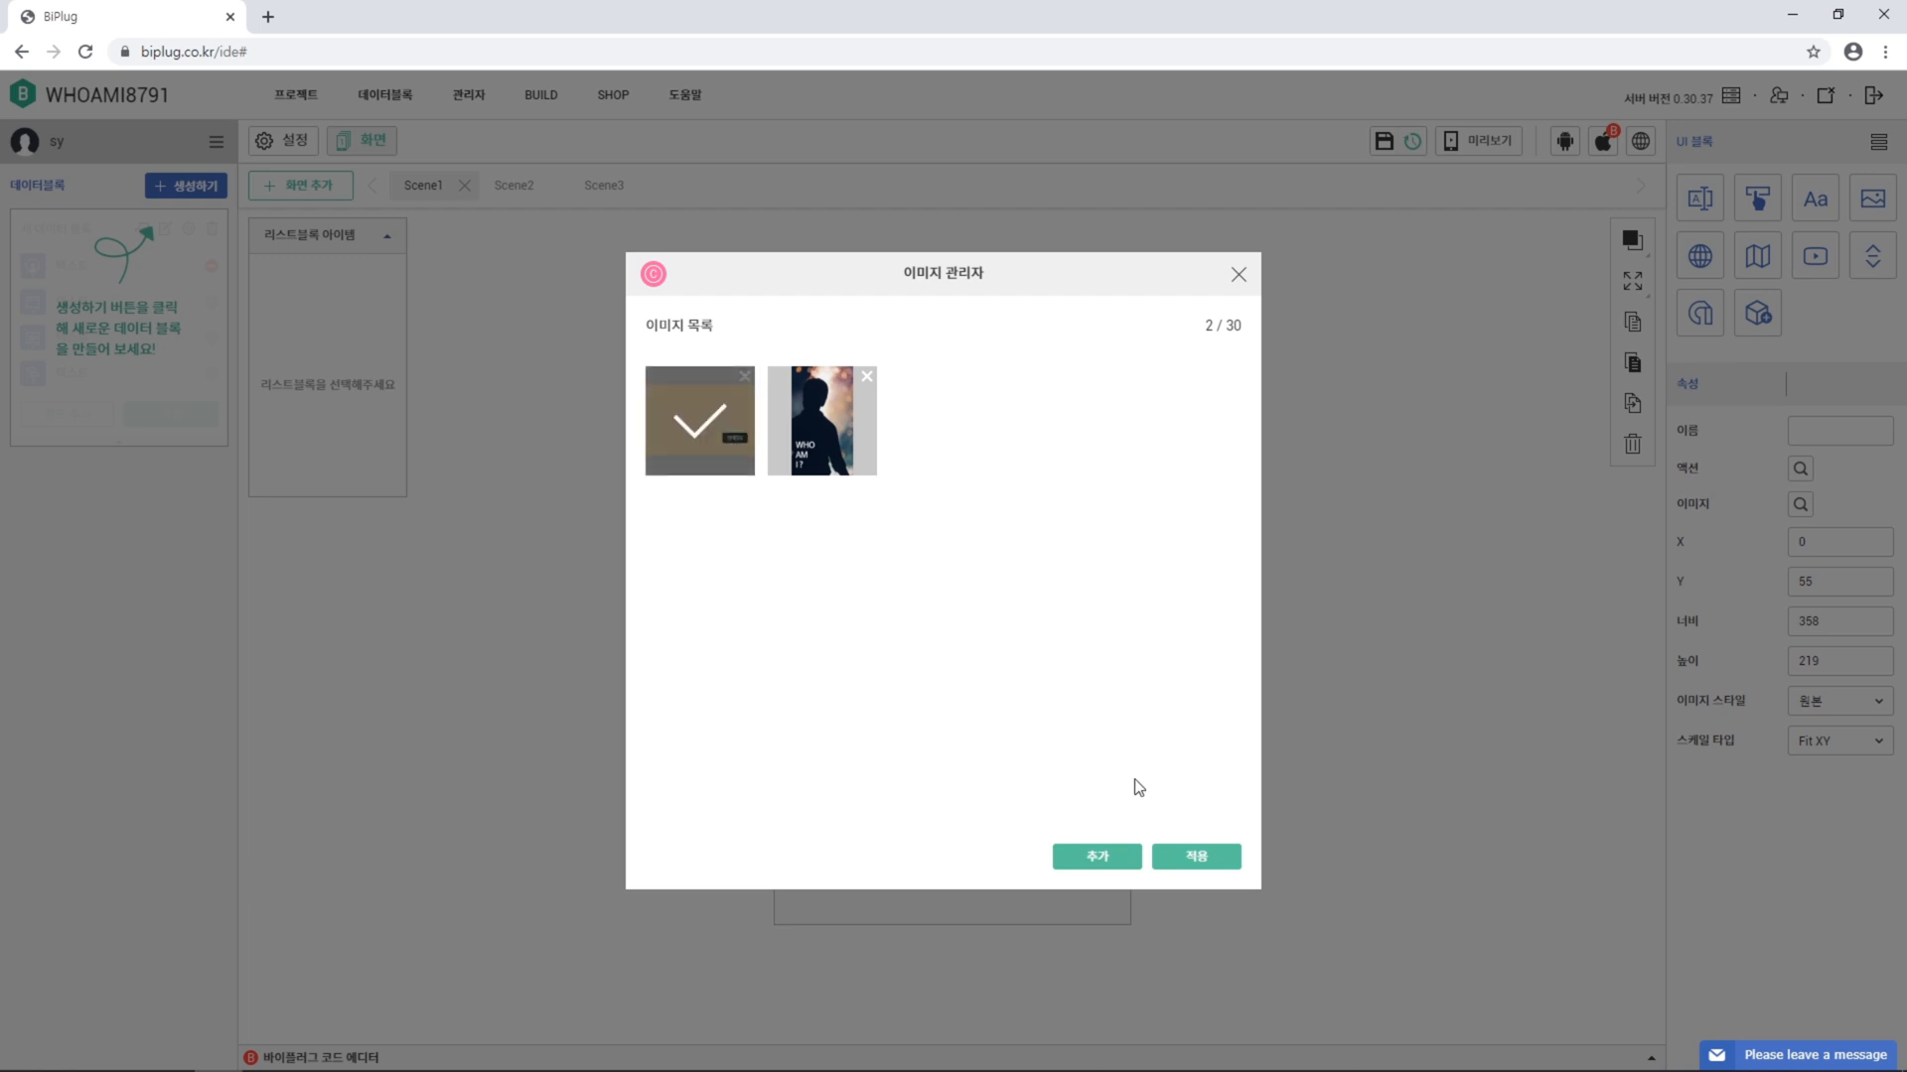
{"action": "left_click", "coordinate": [1196, 857]}
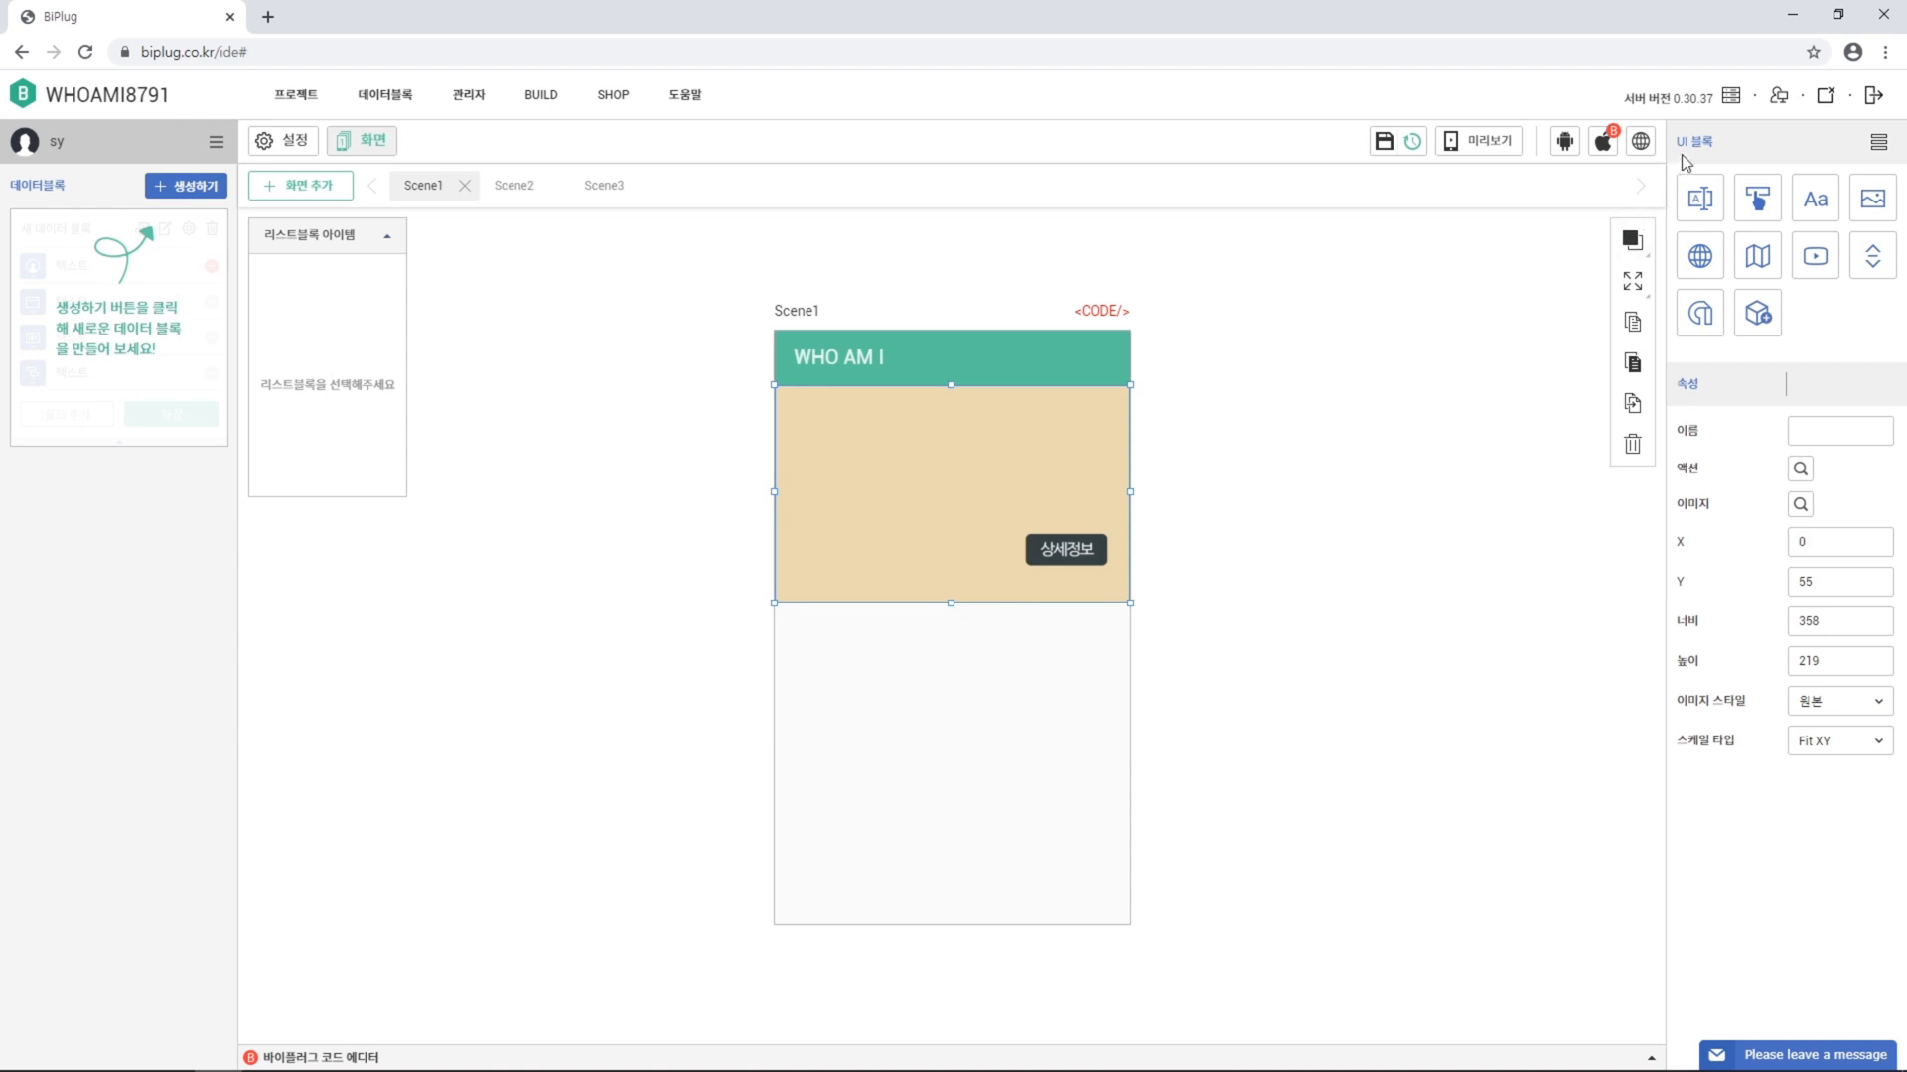
Add a second image block at X 23, Y 88, sized 137 by 124
{"action": "left_click", "coordinate": [1880, 210]}
{"action": "left_click_drag", "start_coordinate": [1826, 542], "coordinate": [1701, 548]}
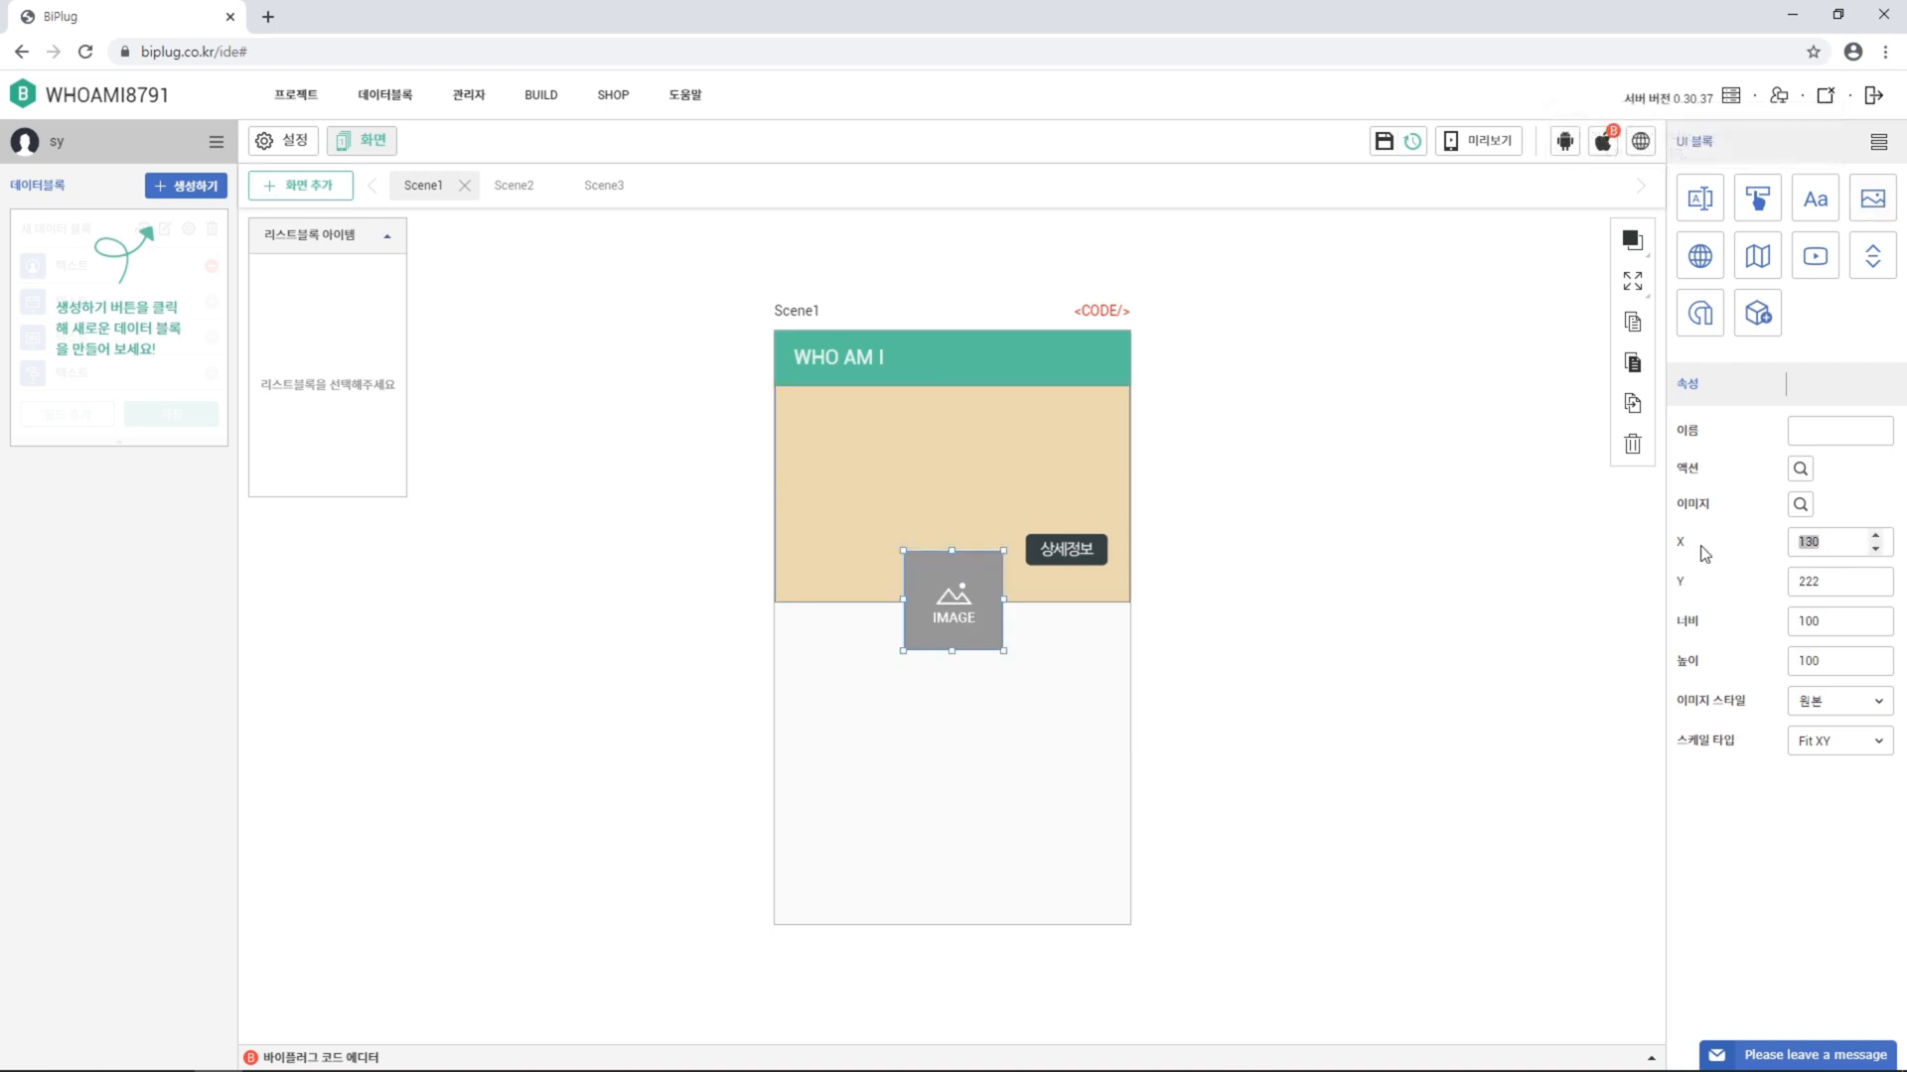
{"action": "type", "text": "23"}
{"action": "key", "text": "Tab"}
{"action": "type", "text": "88"}
{"action": "key", "text": "Tab"}
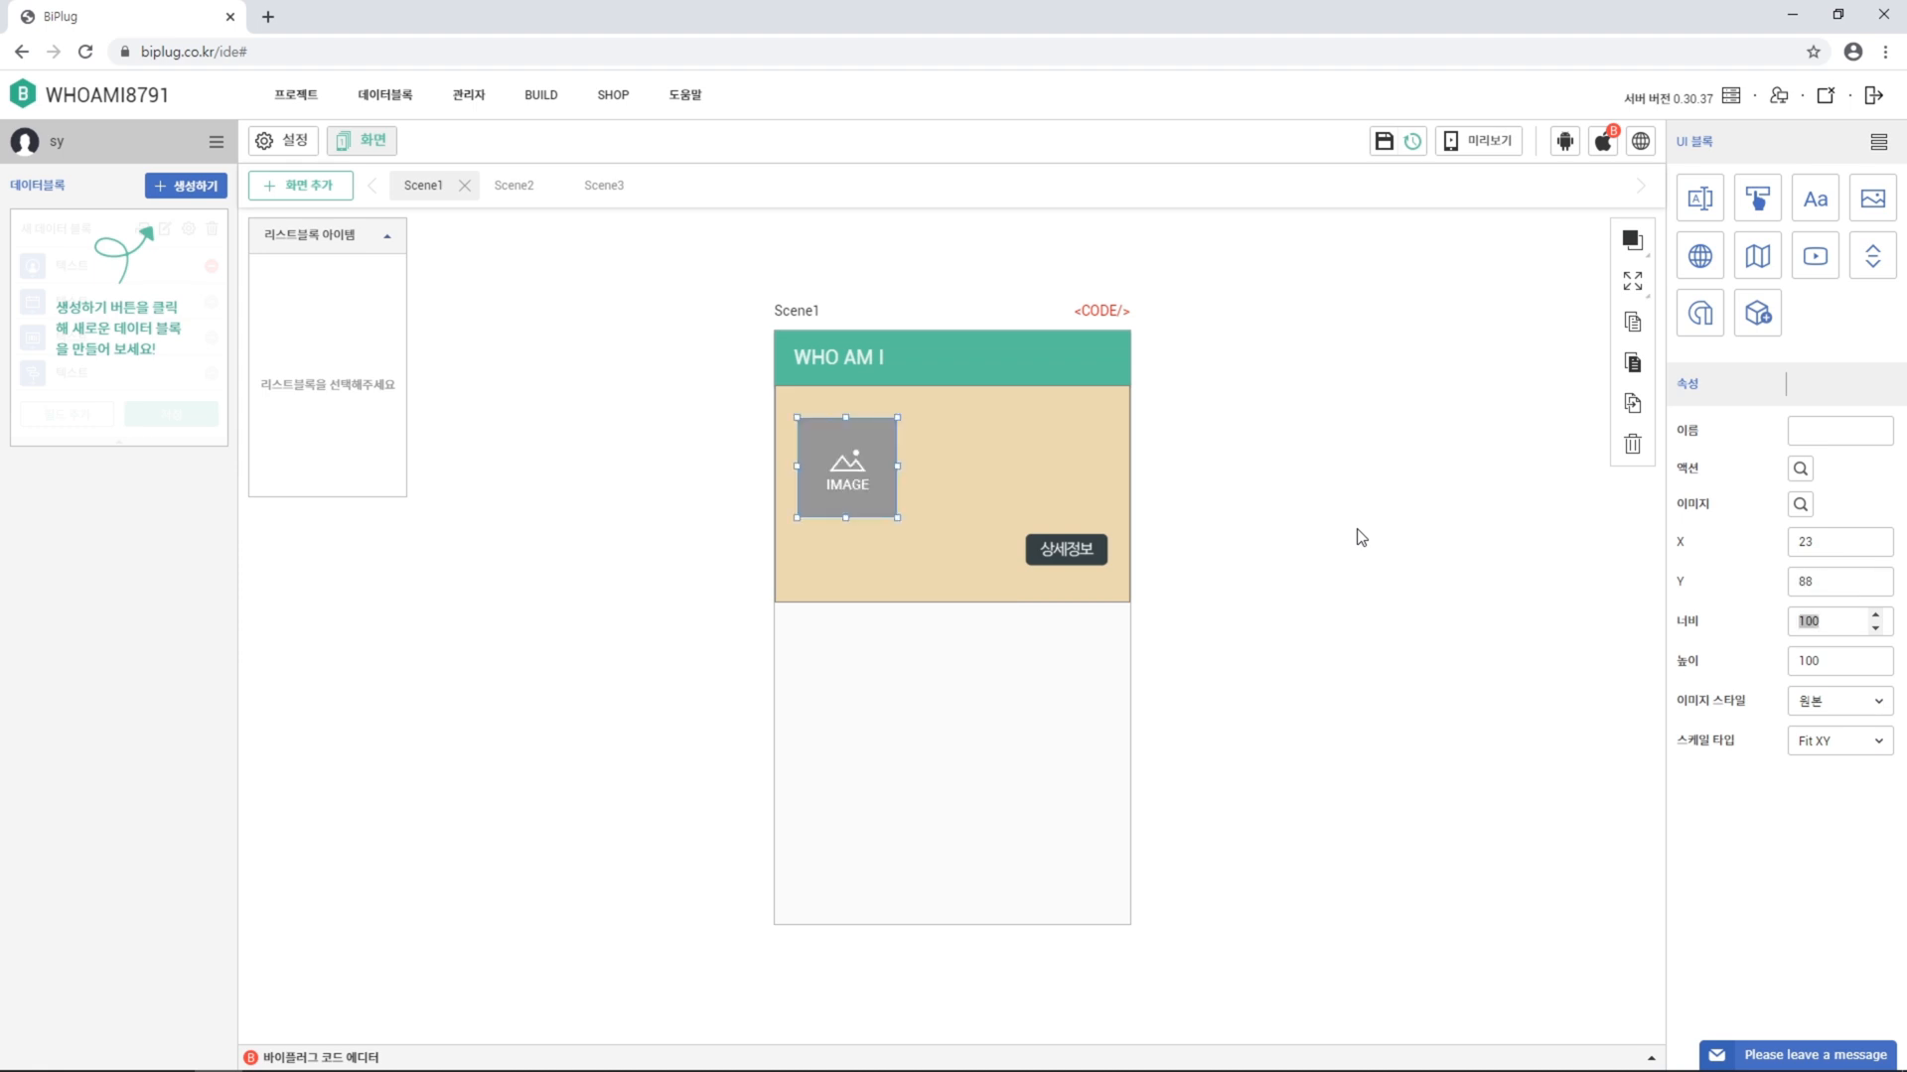
{"action": "type", "text": "137"}
{"action": "key", "text": "Tab"}
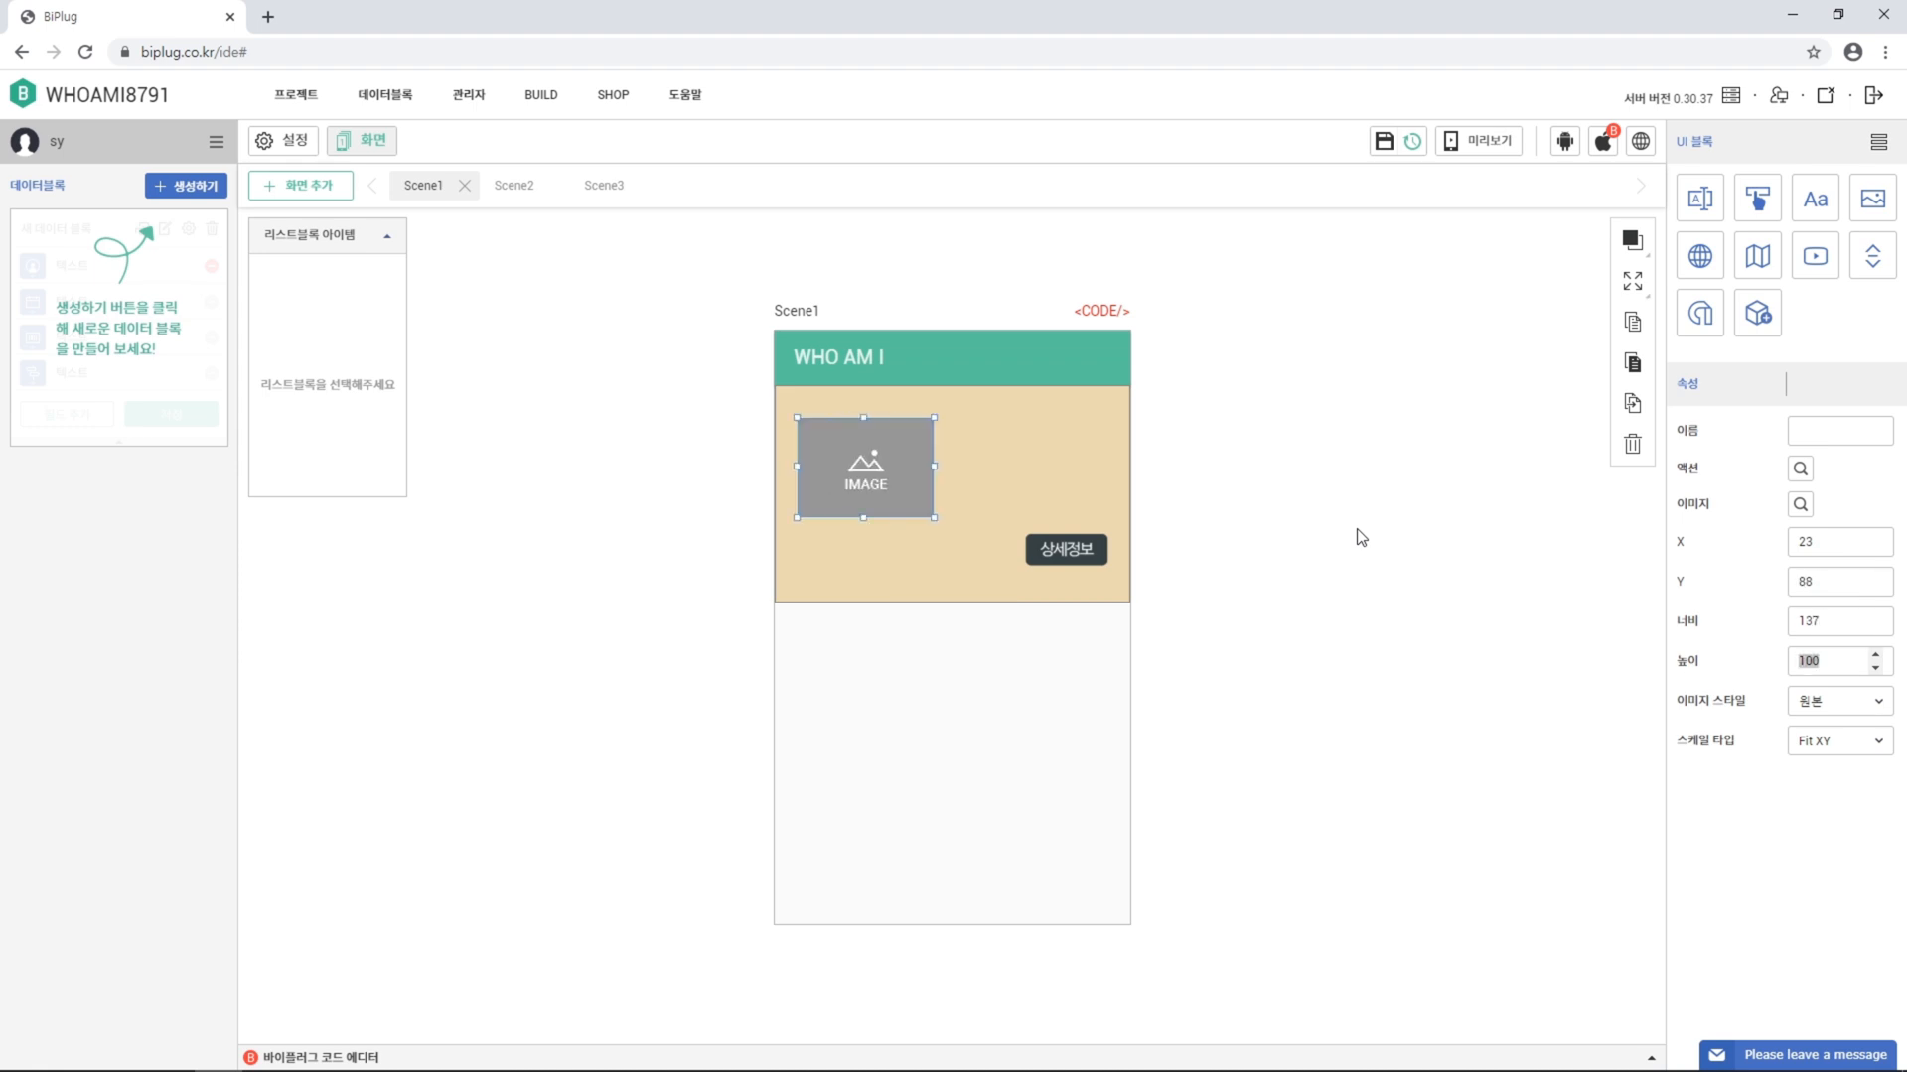
{"action": "type", "text": "124"}
{"action": "key", "text": "Tab"}
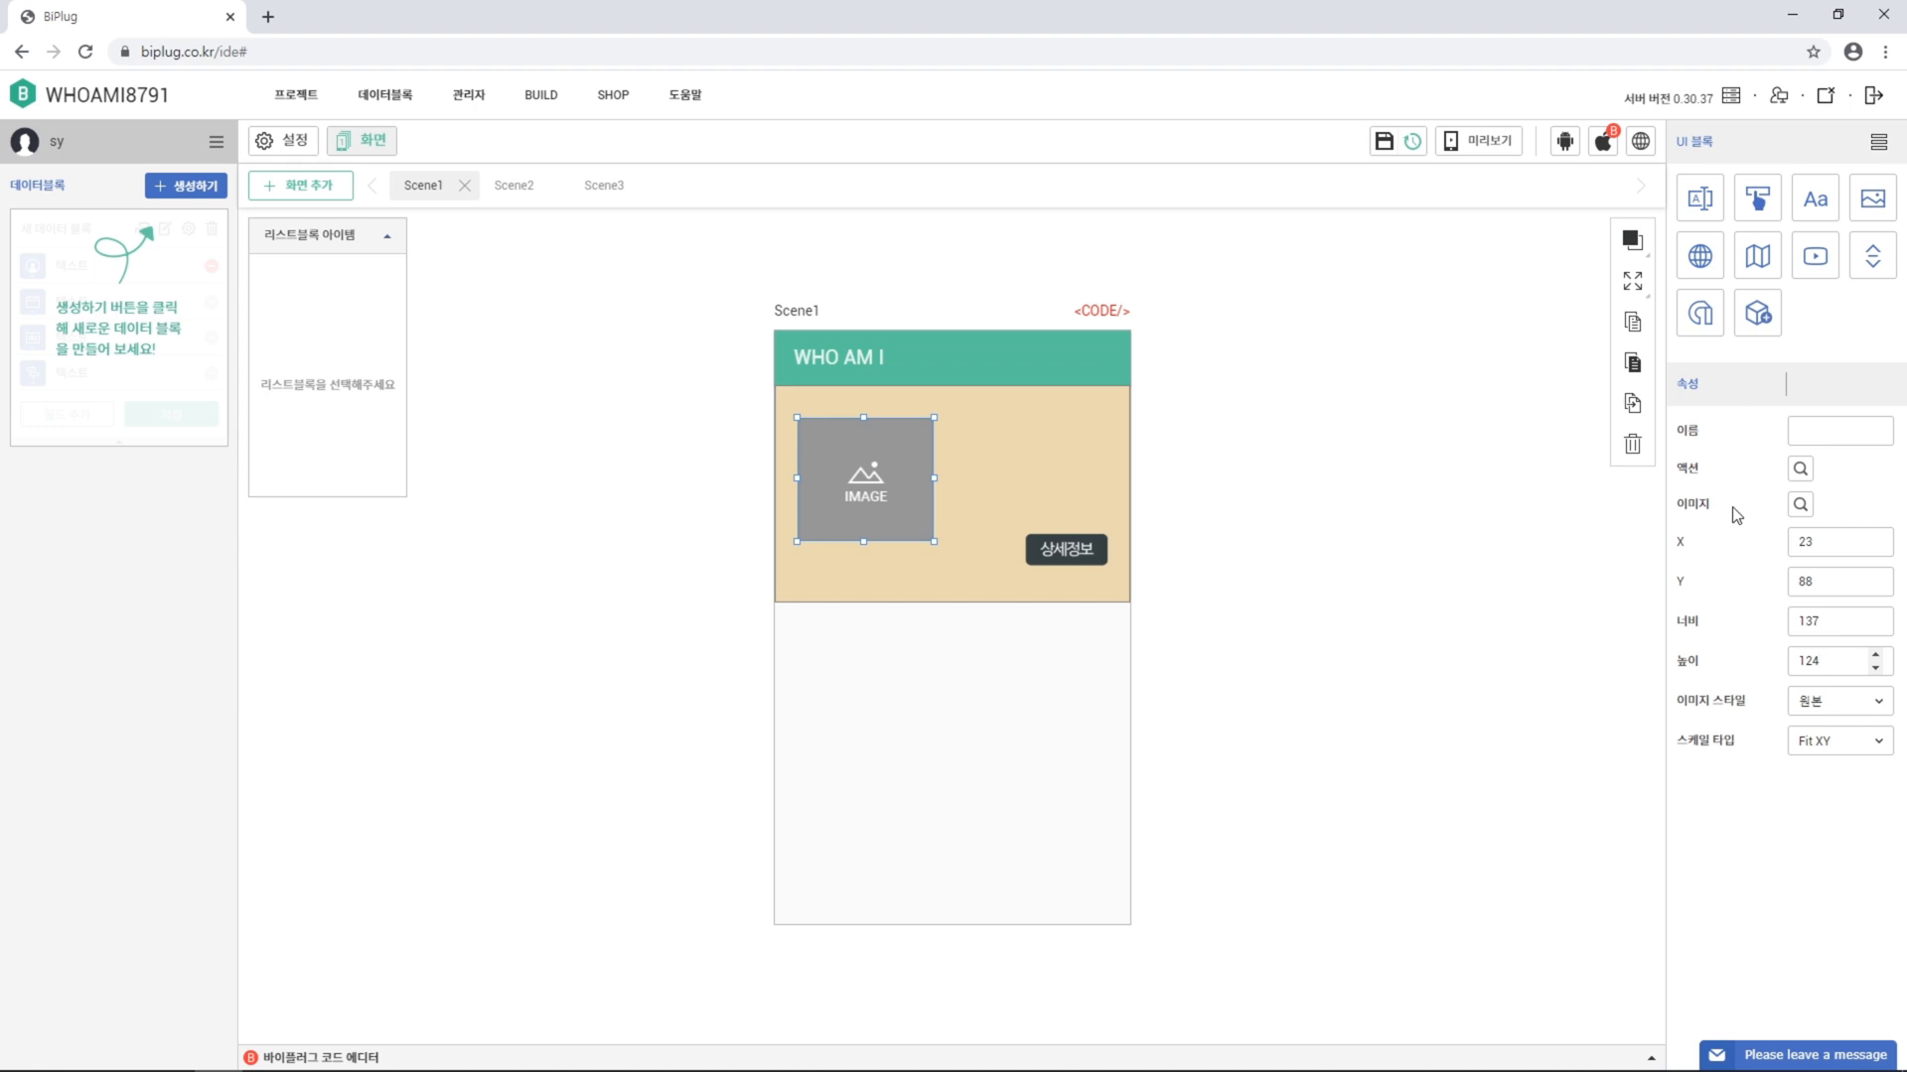
{"action": "left_click", "coordinate": [1802, 506]}
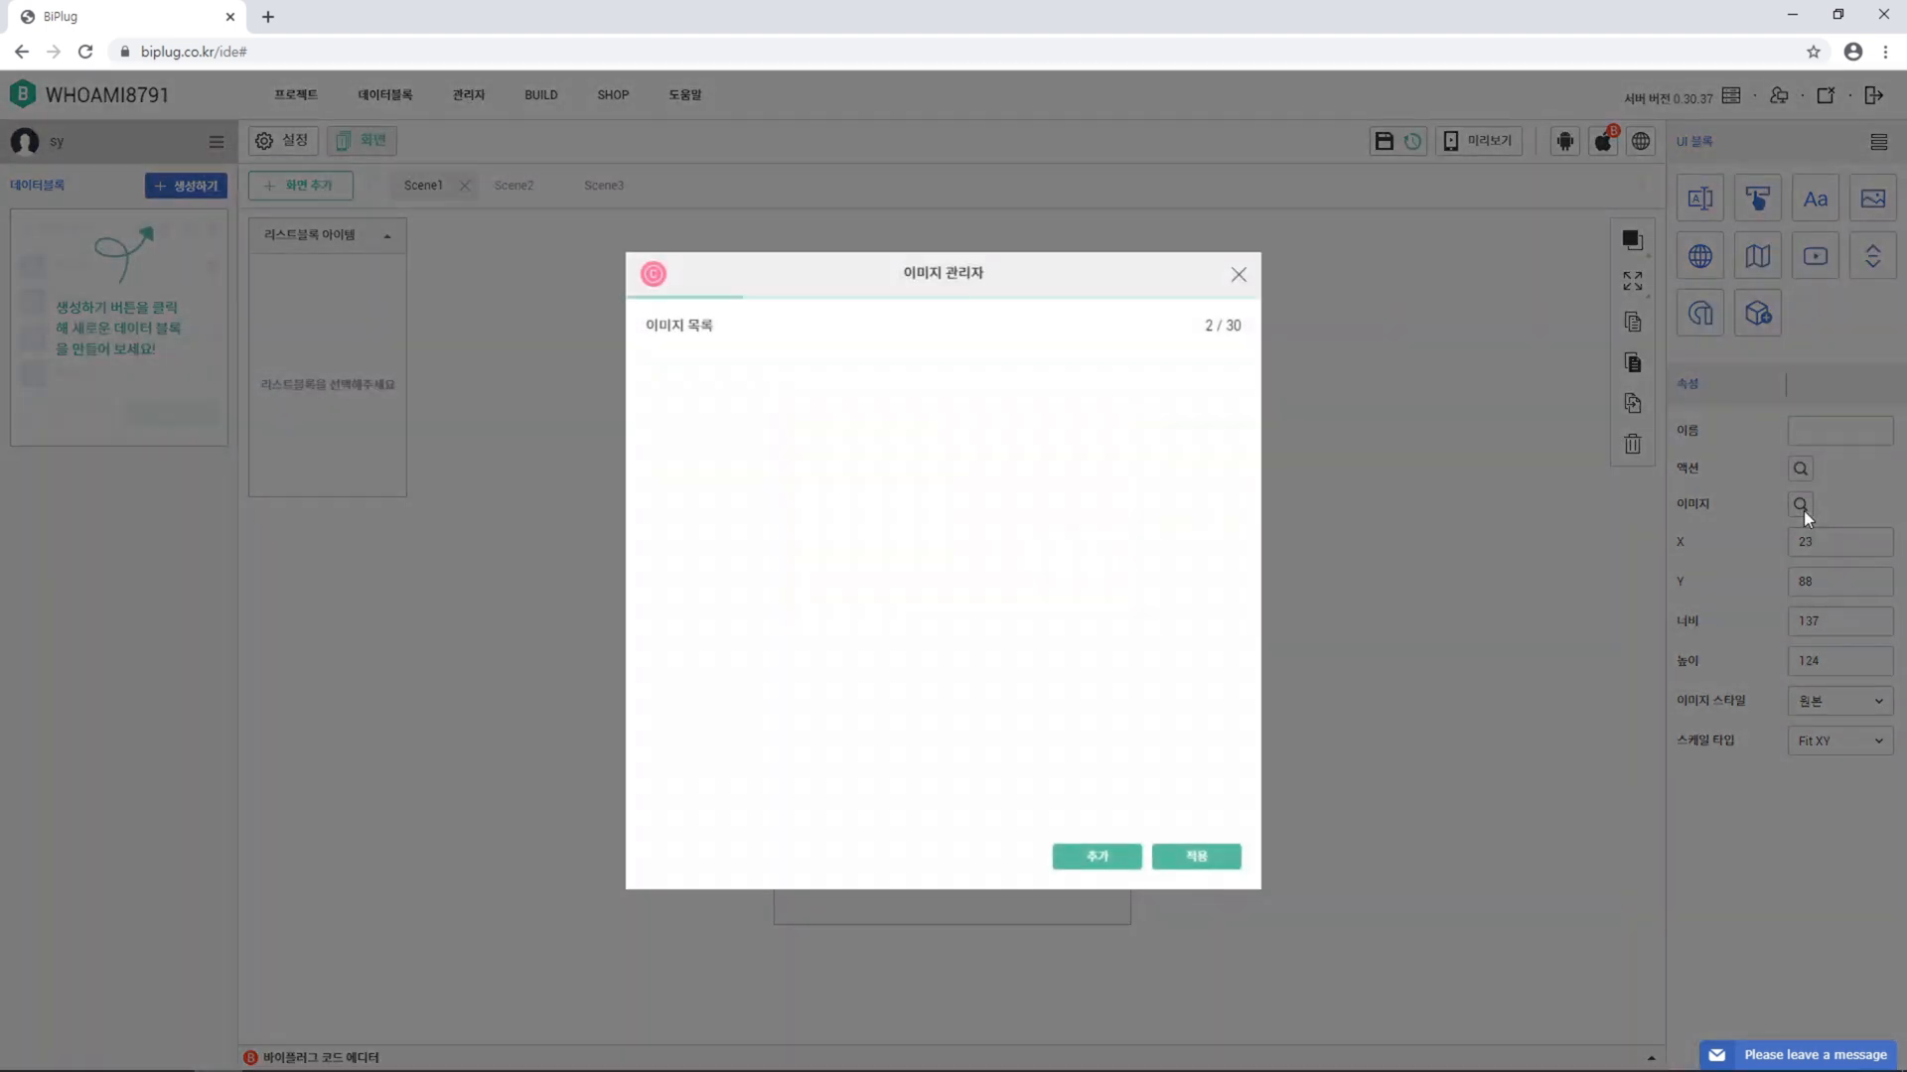
Upload 사진.png and 영화보기.jpg, and show the 사진.png portrait in the card image
{"action": "left_click", "coordinate": [1102, 862]}
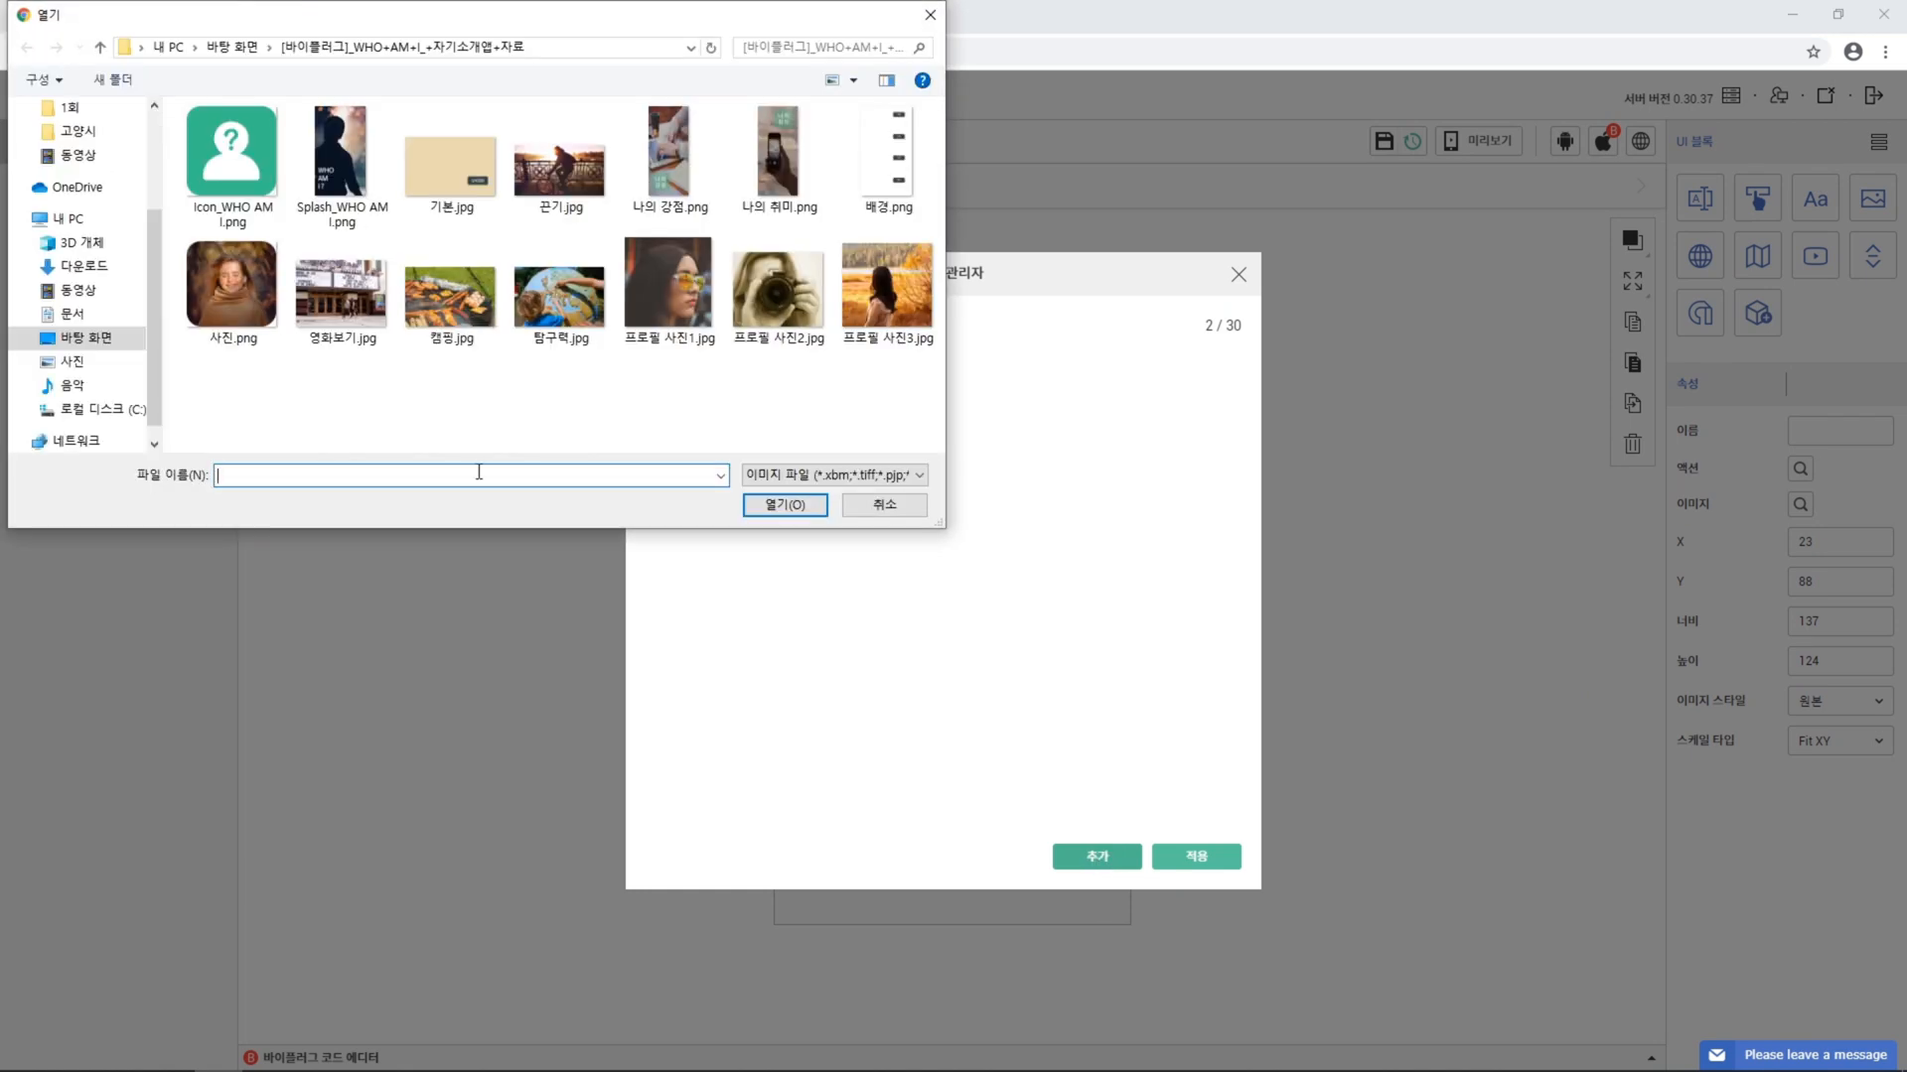
{"action": "left_click", "coordinate": [232, 342]}
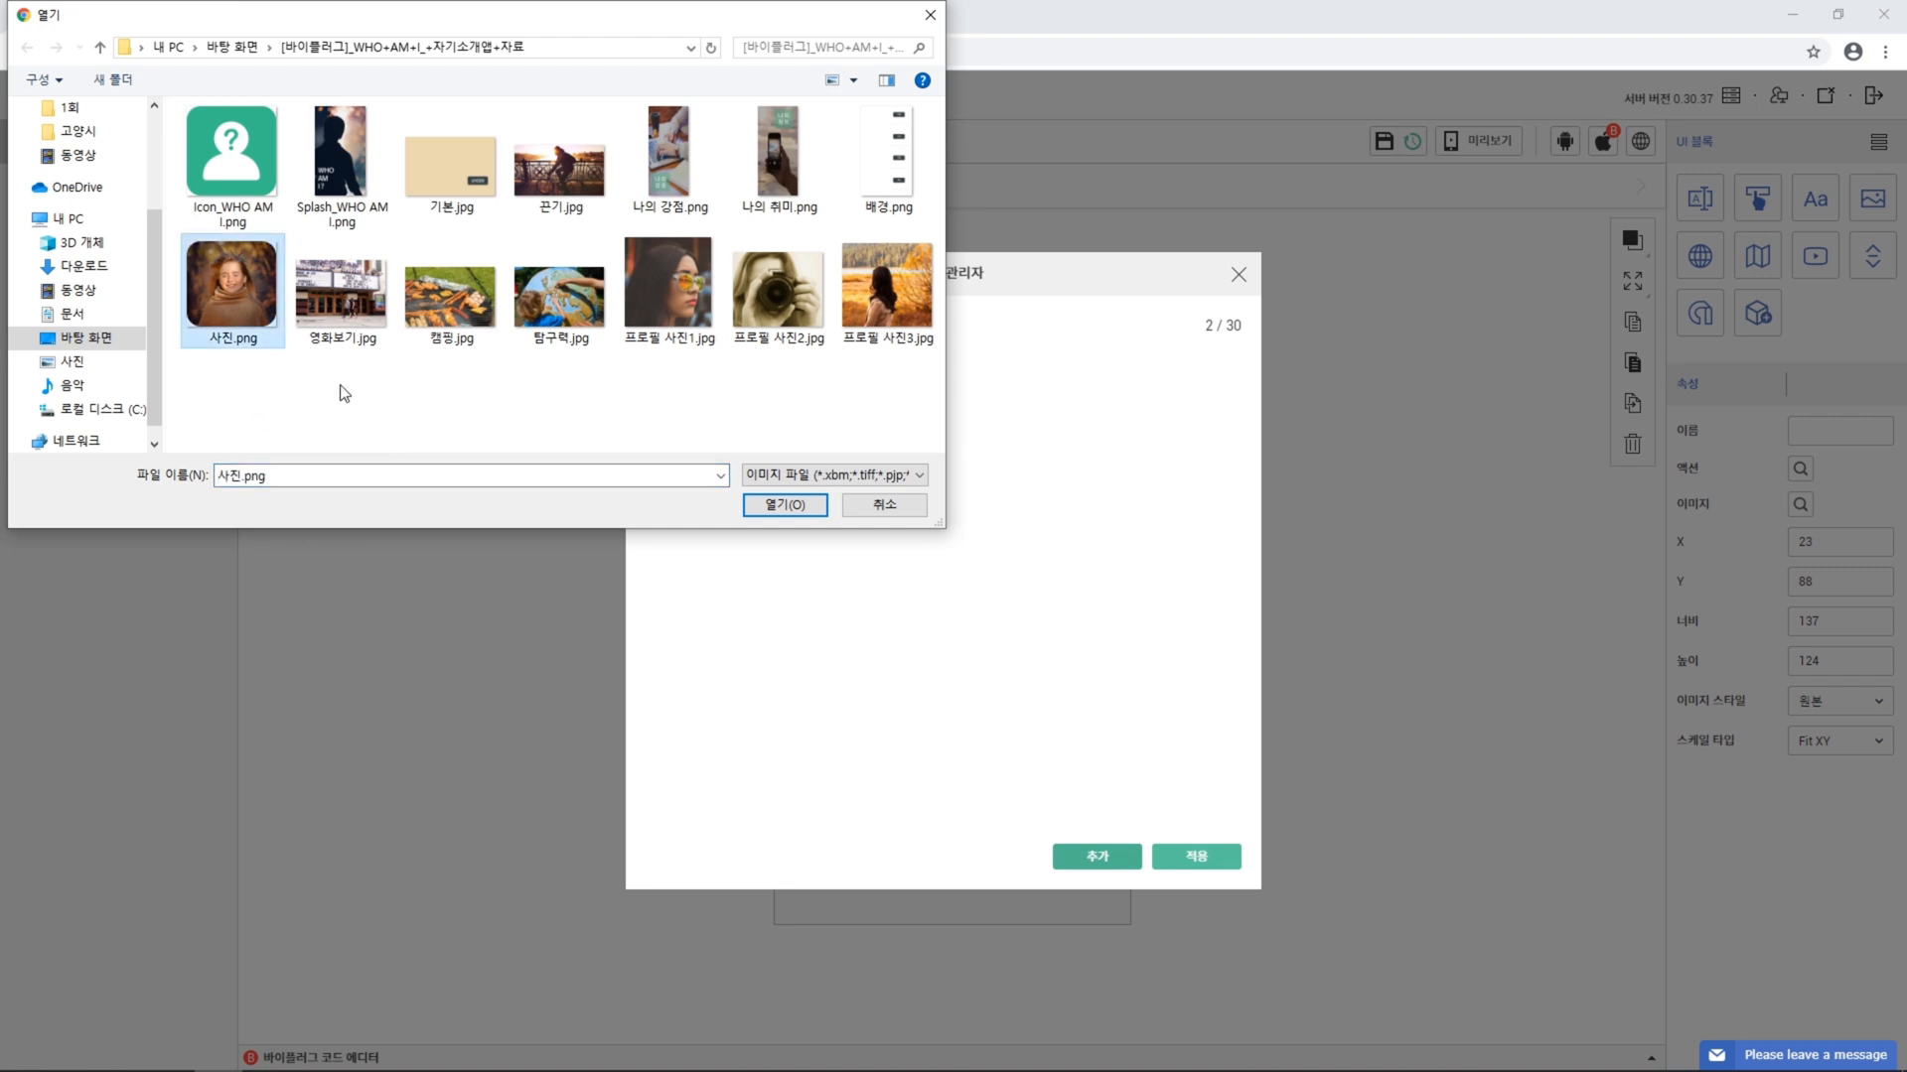
{"action": "left_click", "coordinate": [348, 318], "text": "ctrl"}
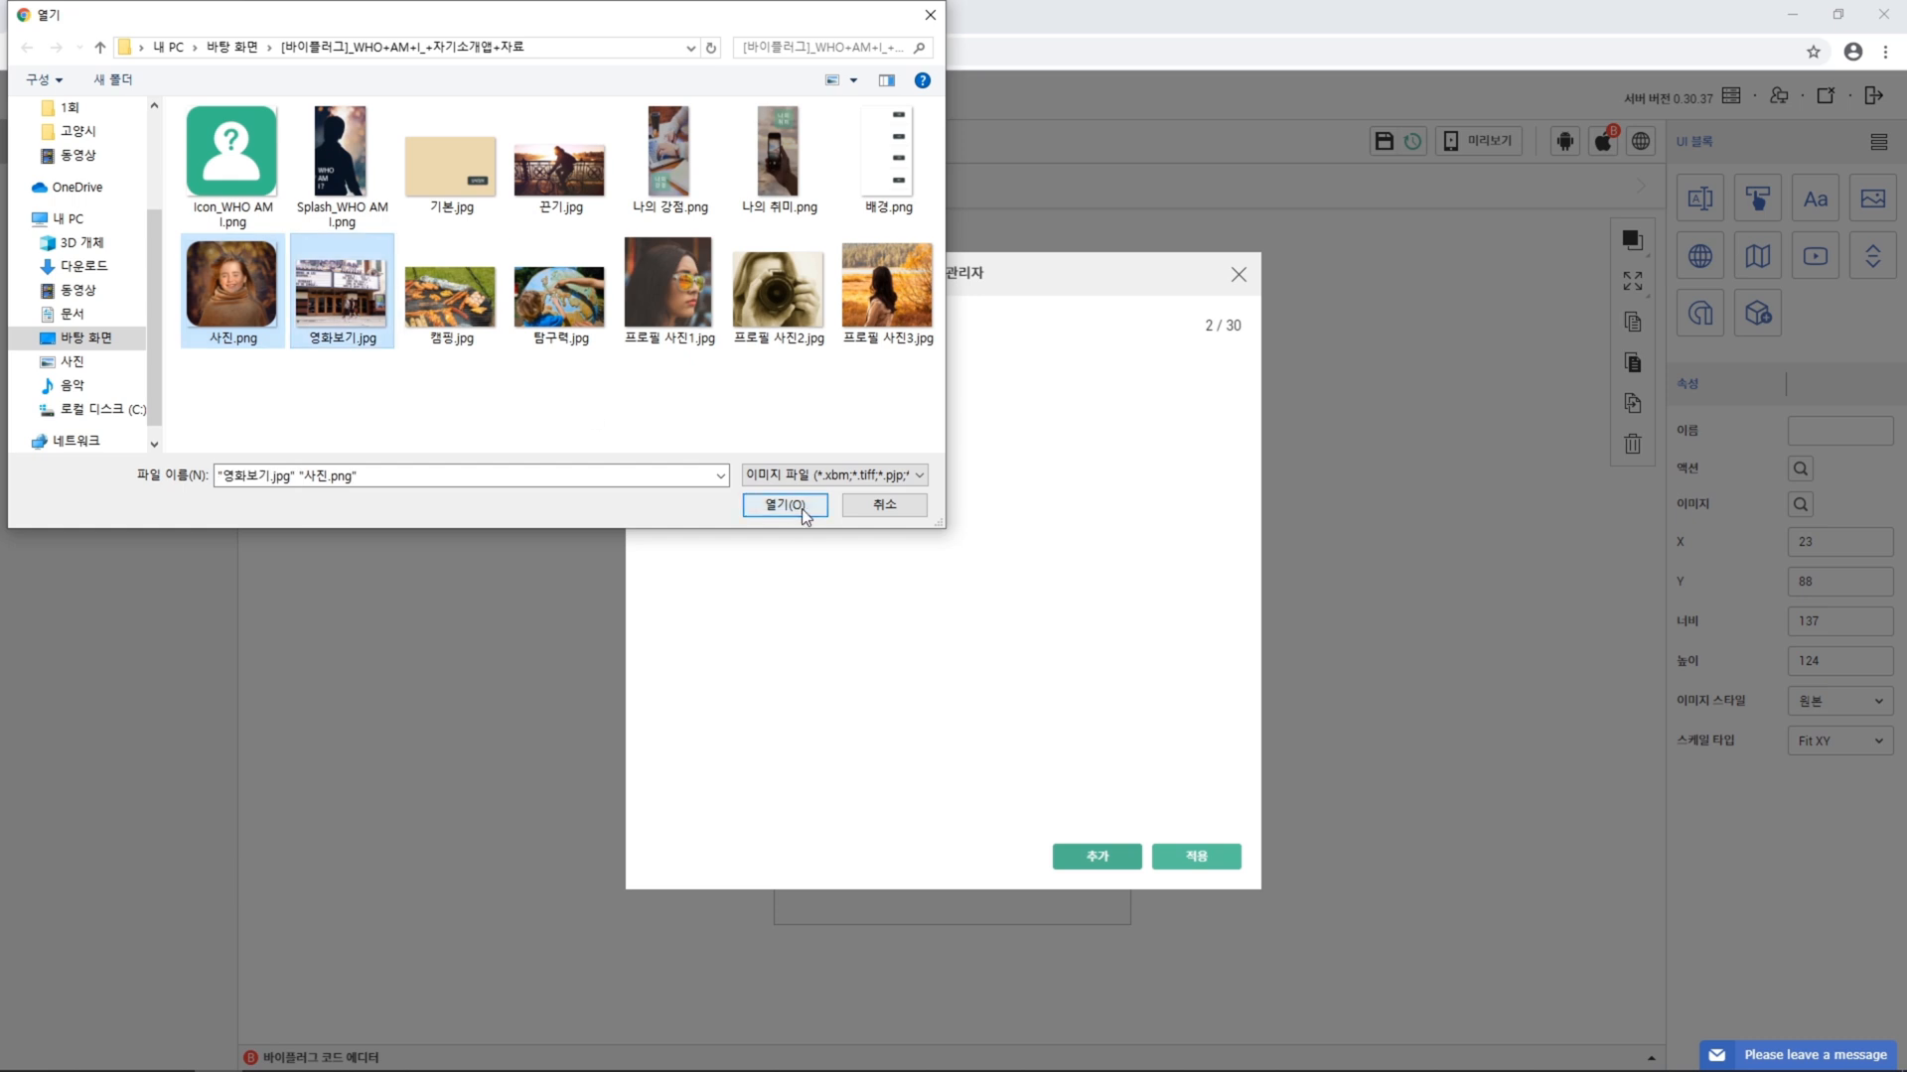
{"action": "left_click", "coordinate": [784, 505]}
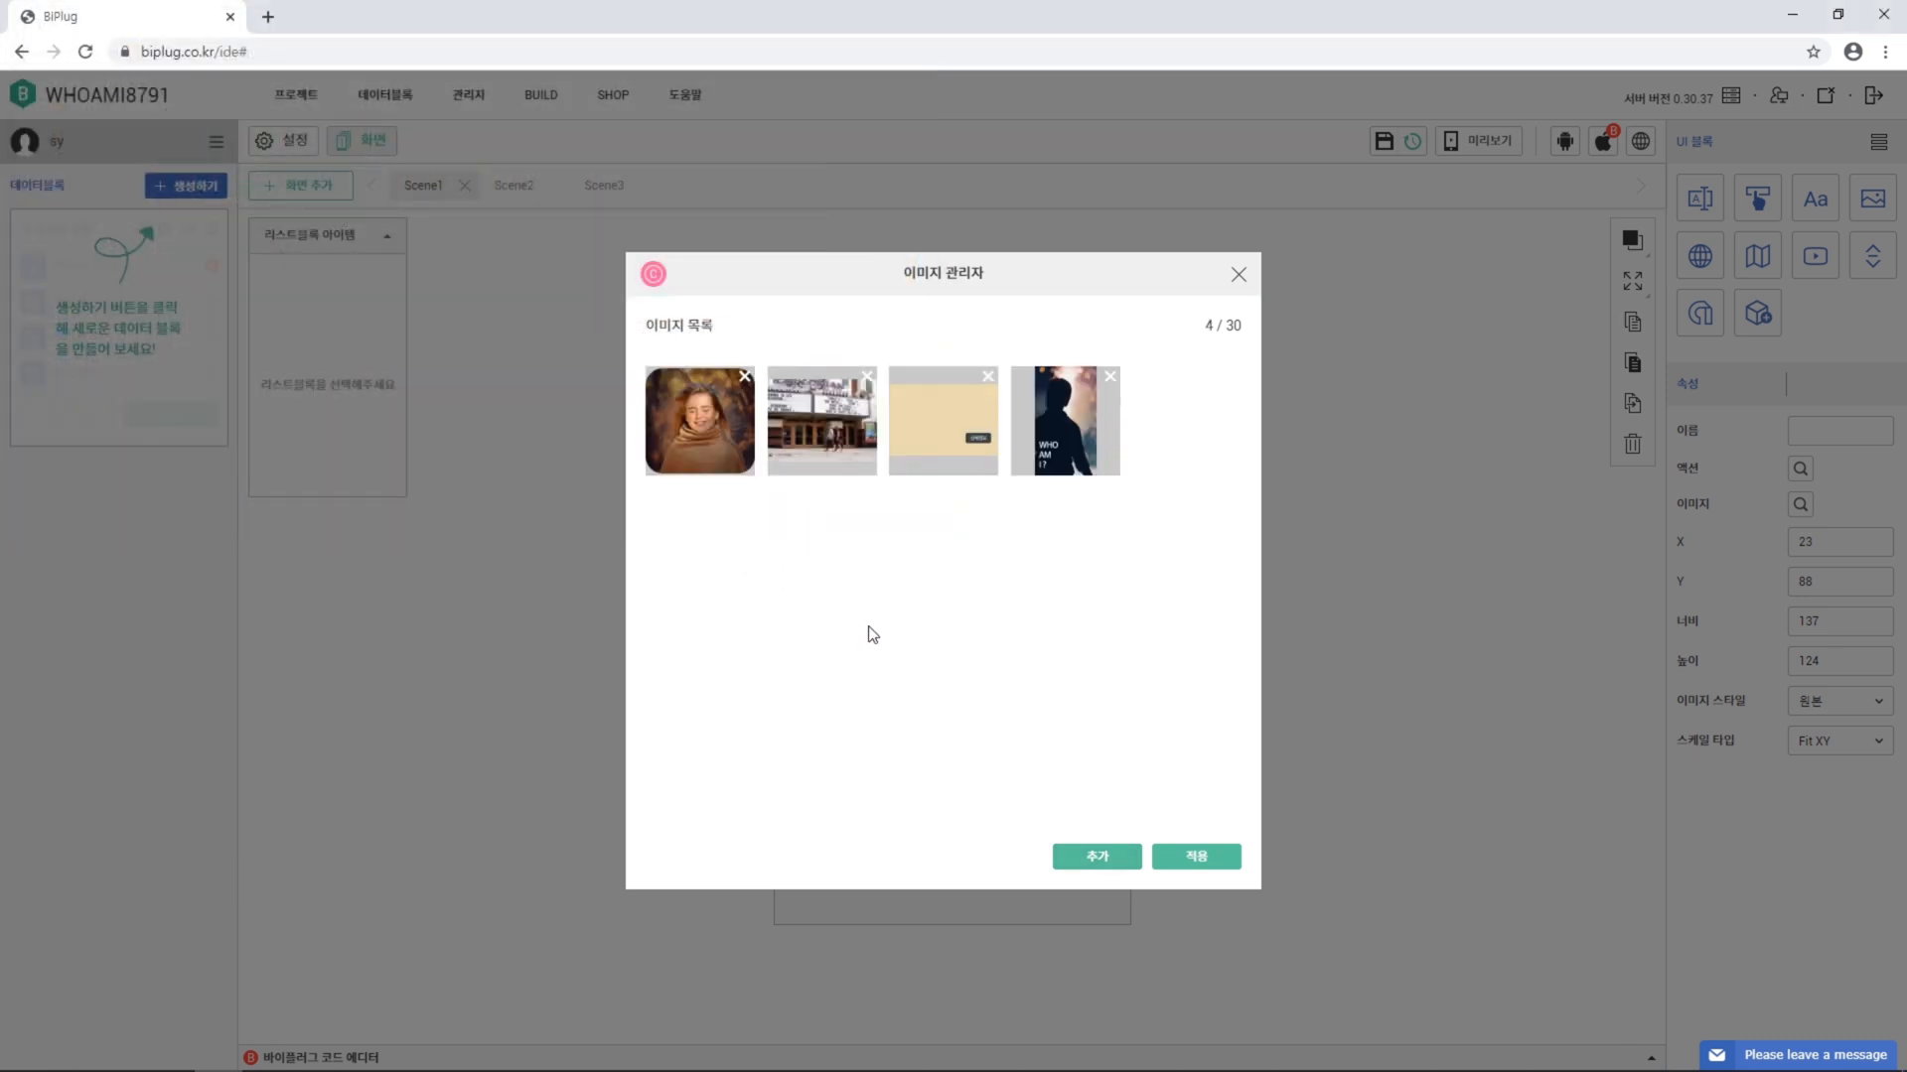
{"action": "left_click", "coordinate": [700, 446]}
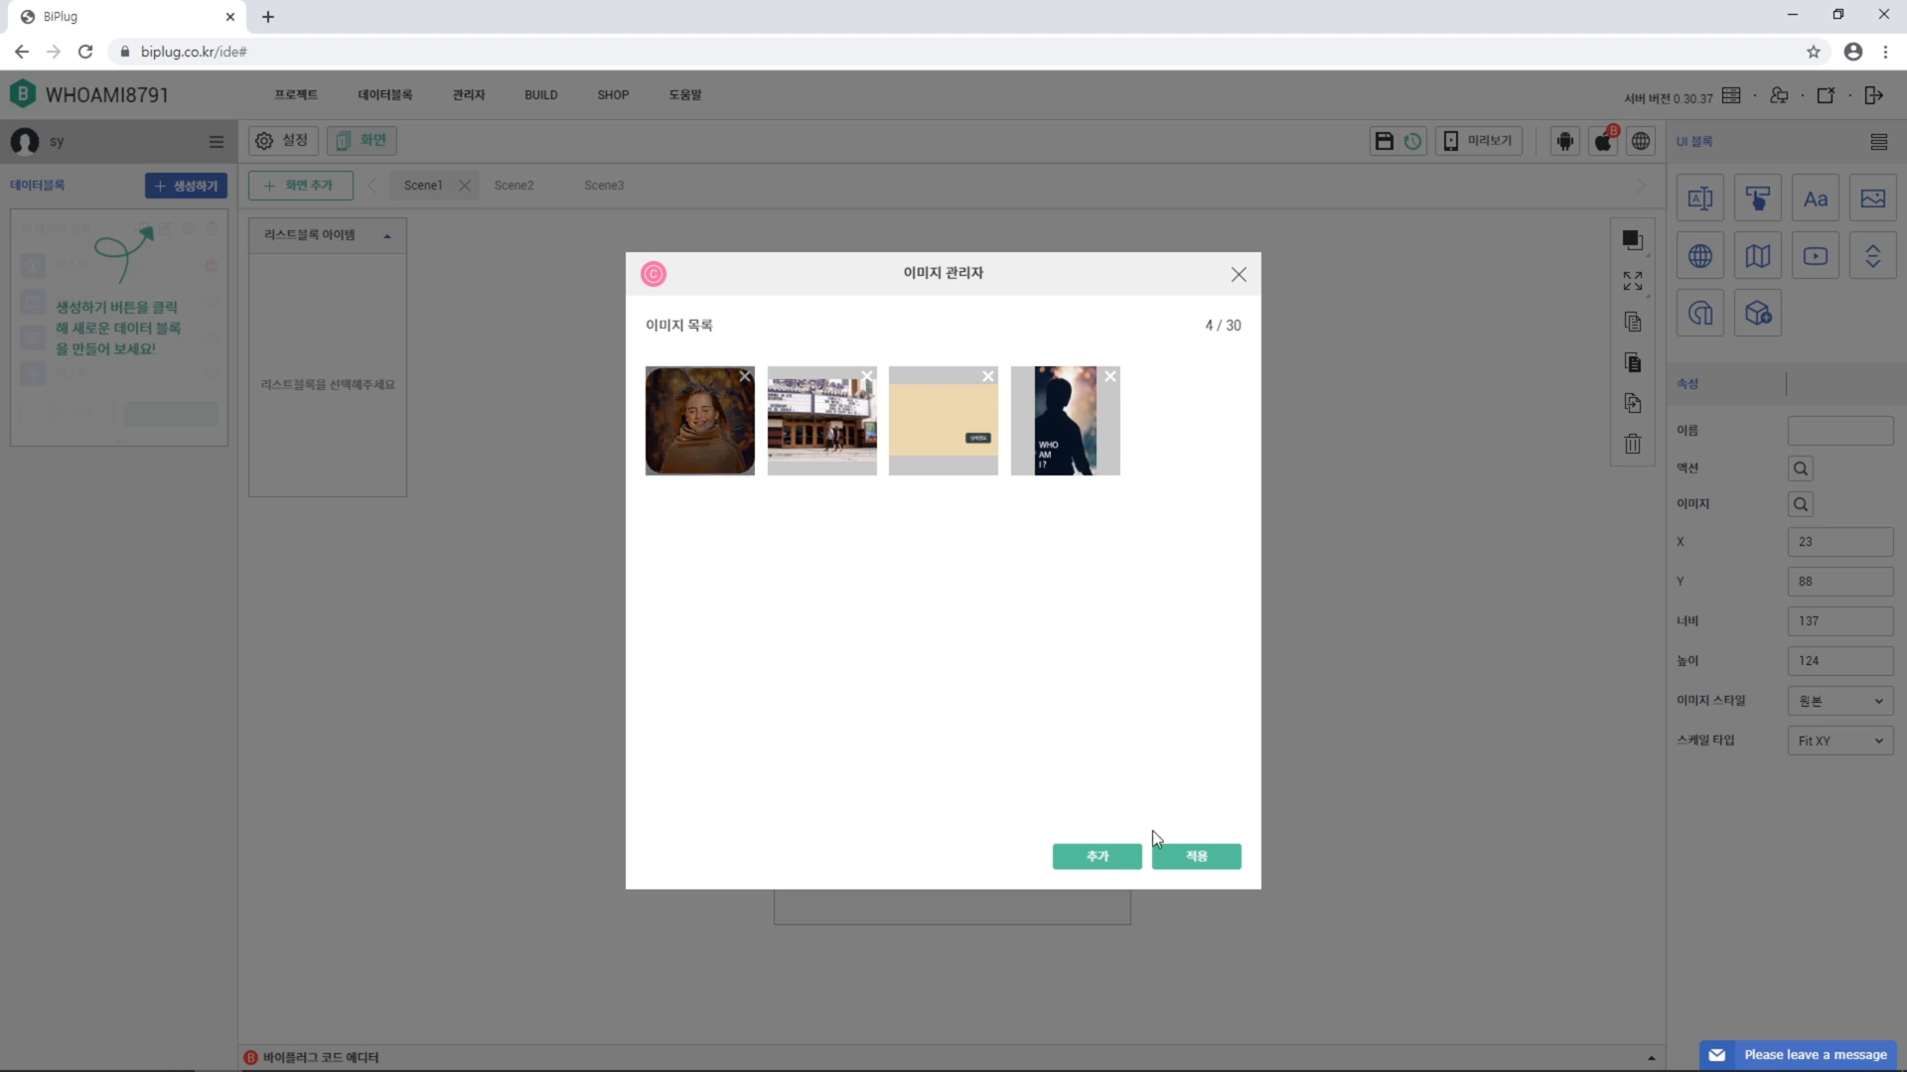
{"action": "left_click", "coordinate": [1218, 862]}
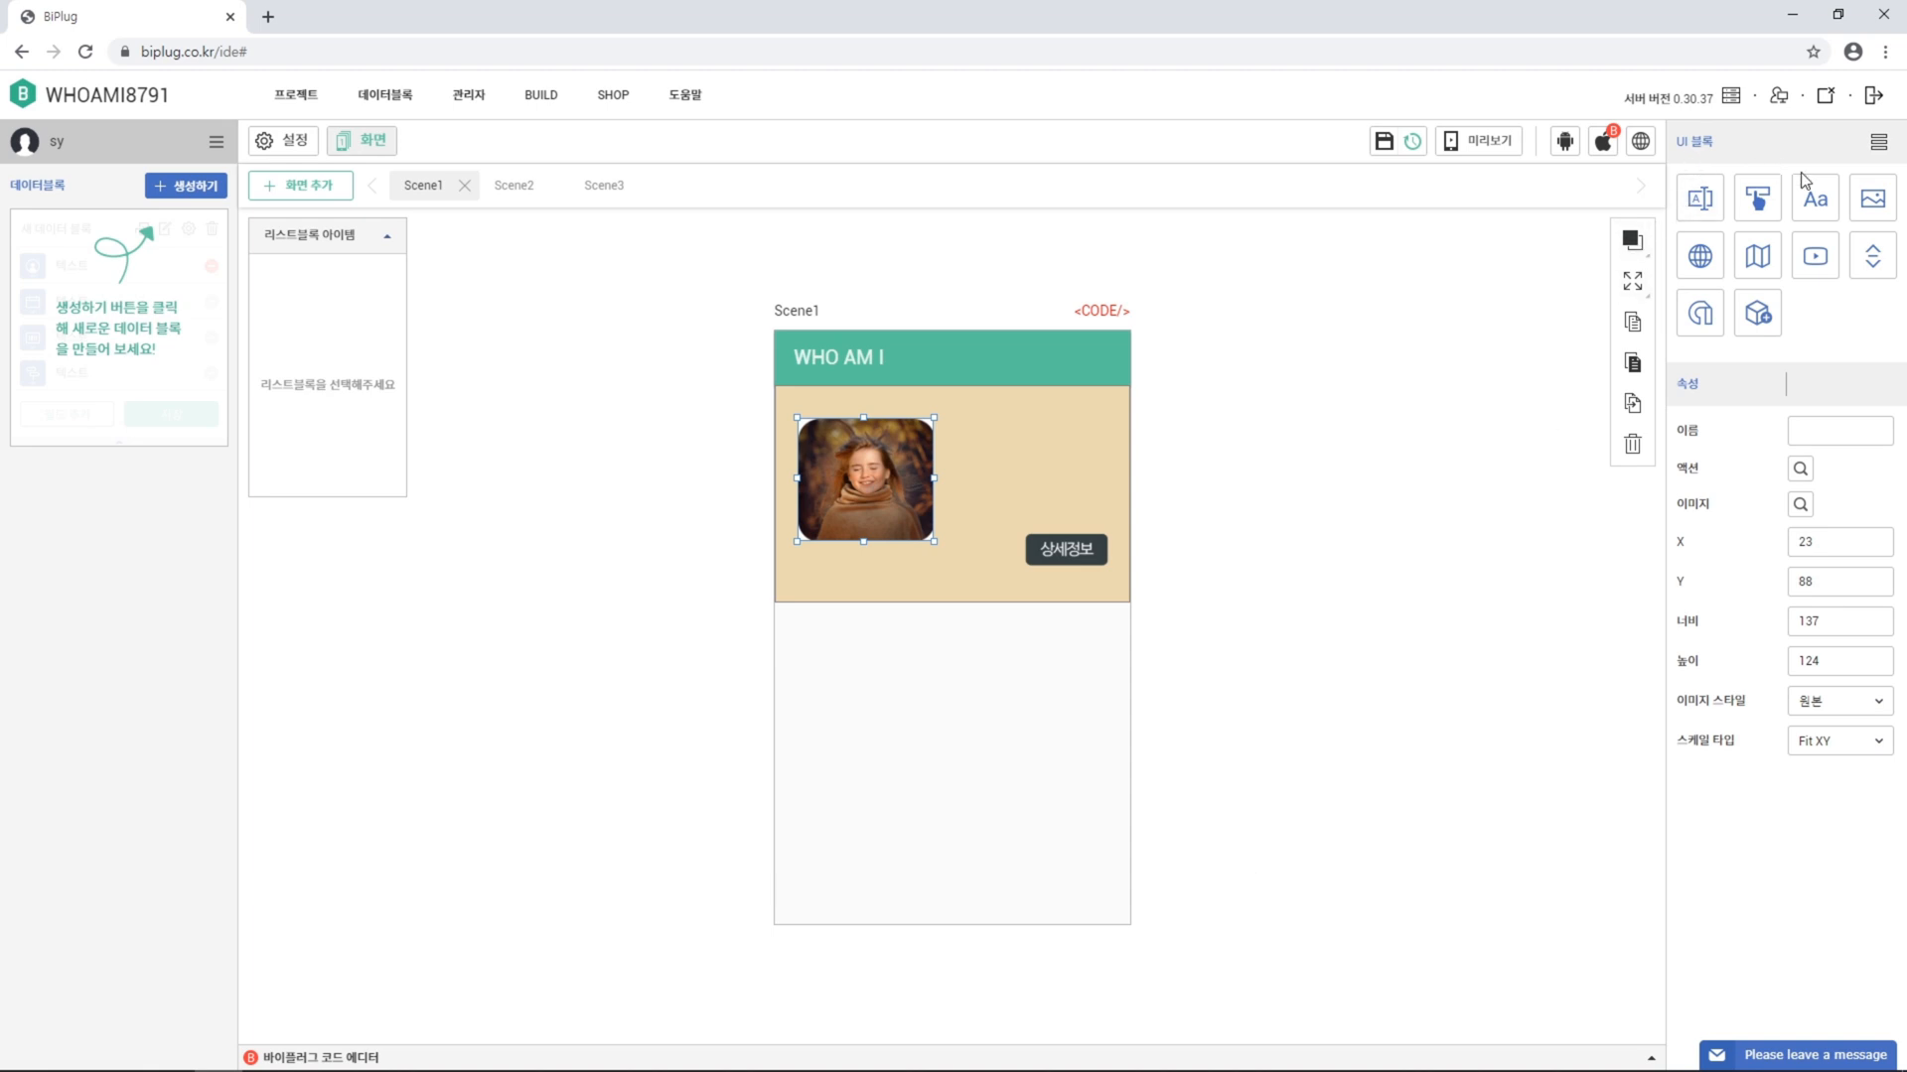
Add a label block beside the portrait at X 188, Y 105, 30 px tall
{"action": "left_click", "coordinate": [1817, 205]}
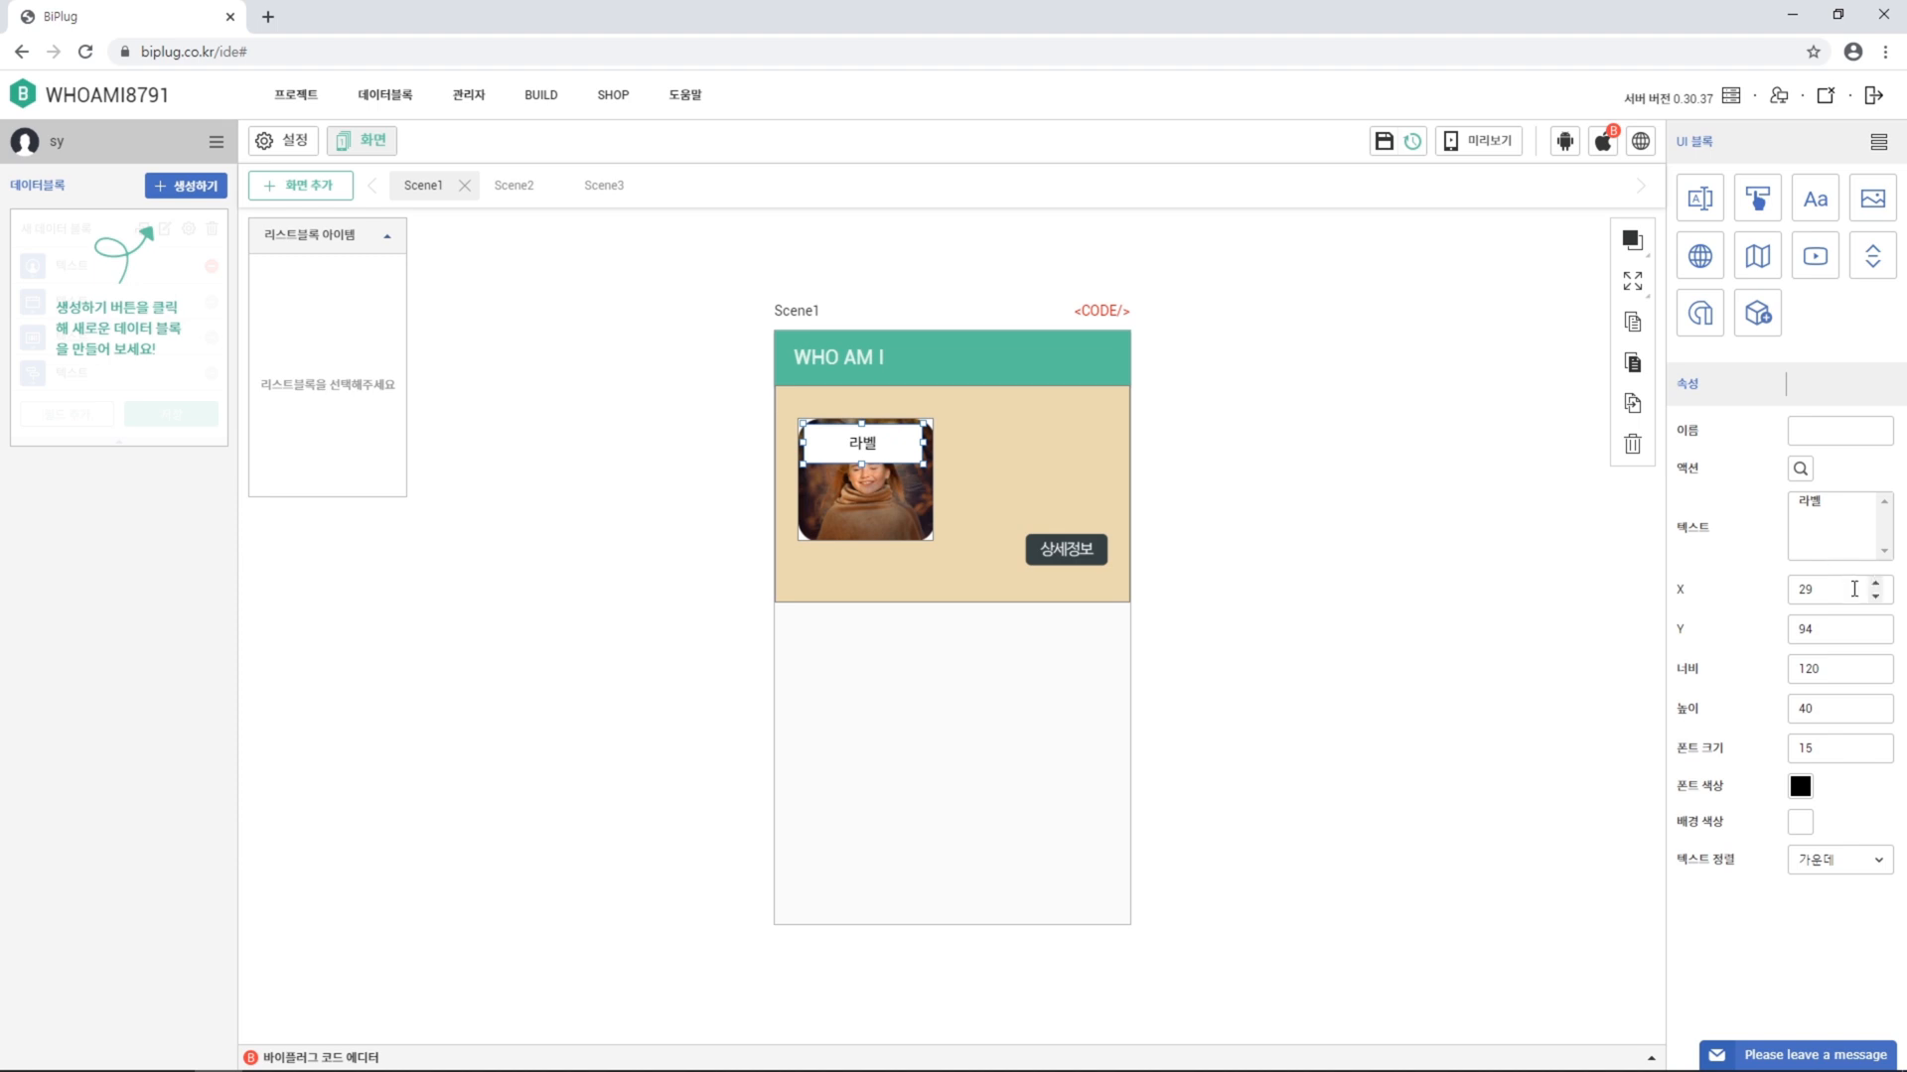
{"action": "double_click", "coordinate": [1804, 590]}
{"action": "type", "text": "188"}
{"action": "key", "text": "Tab"}
{"action": "type", "text": "105"}
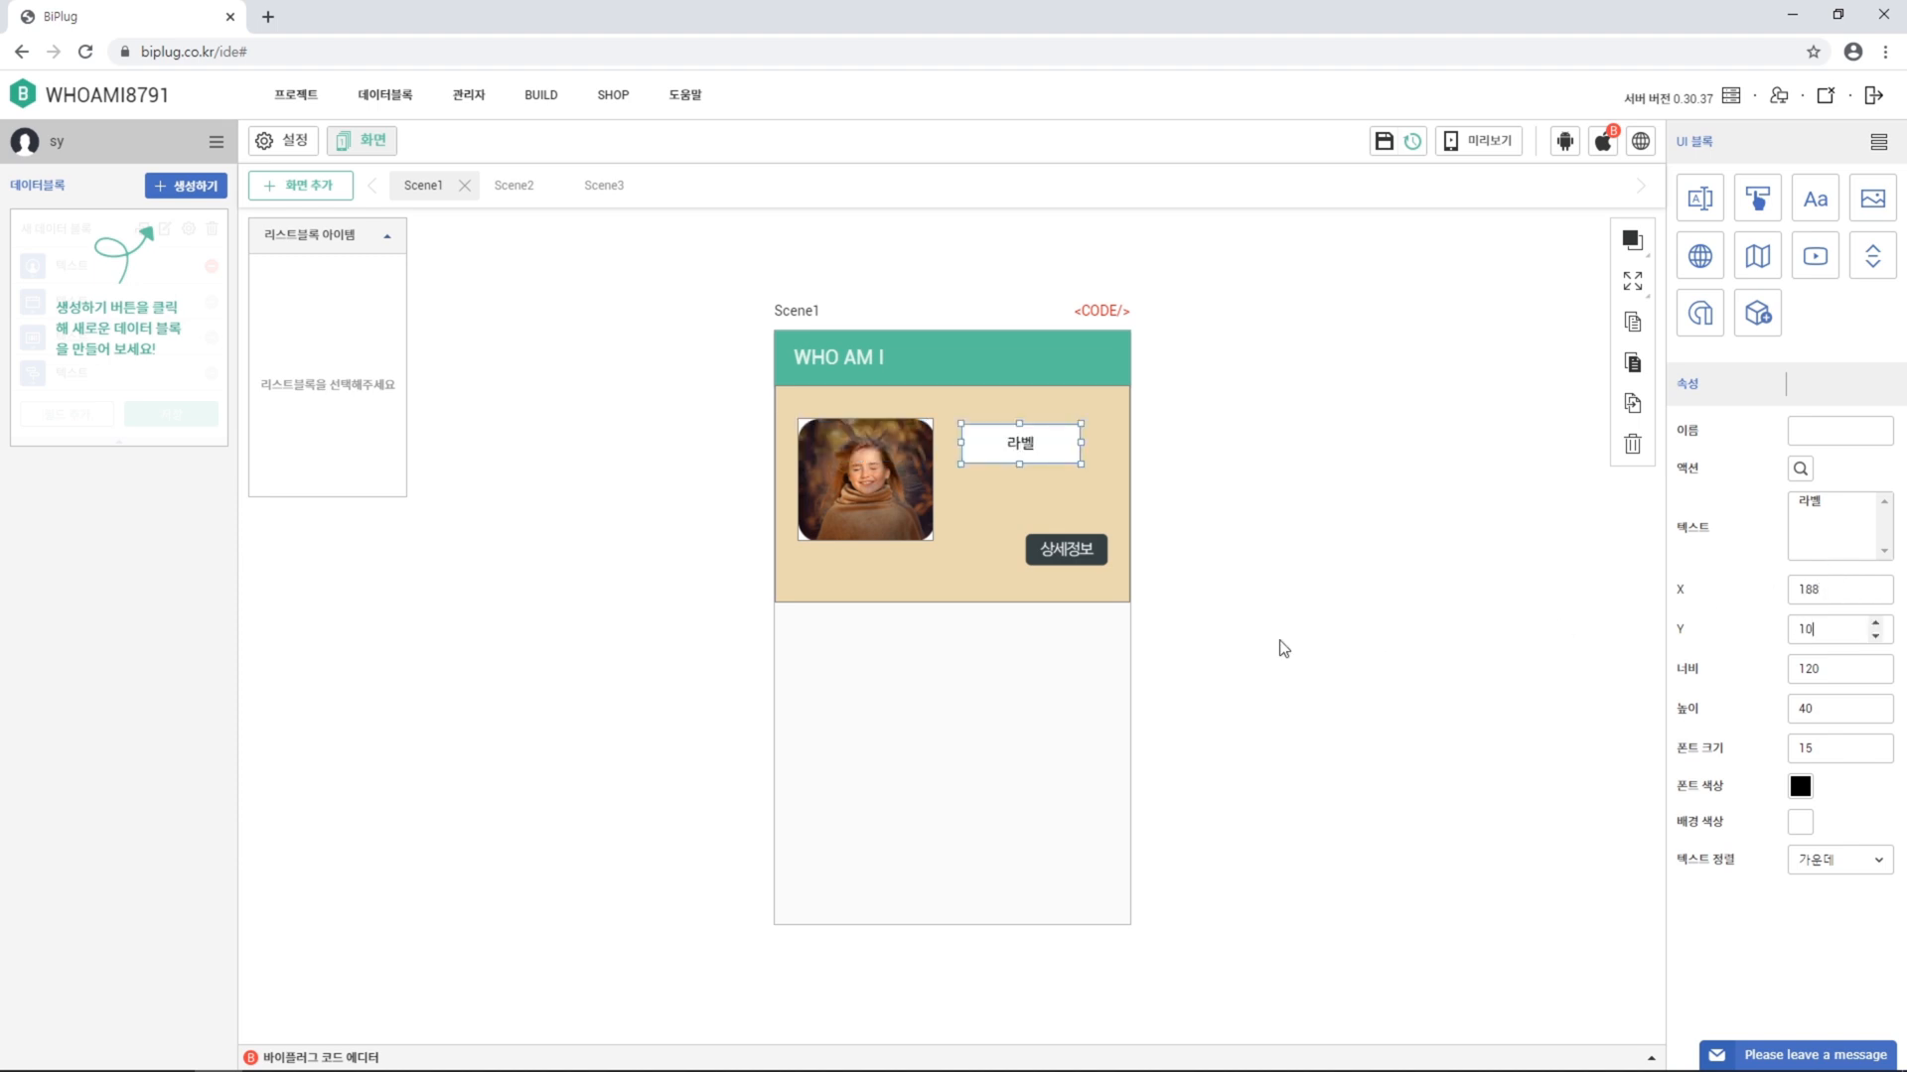
{"action": "key", "text": "Tab"}
{"action": "key", "text": "Tab"}
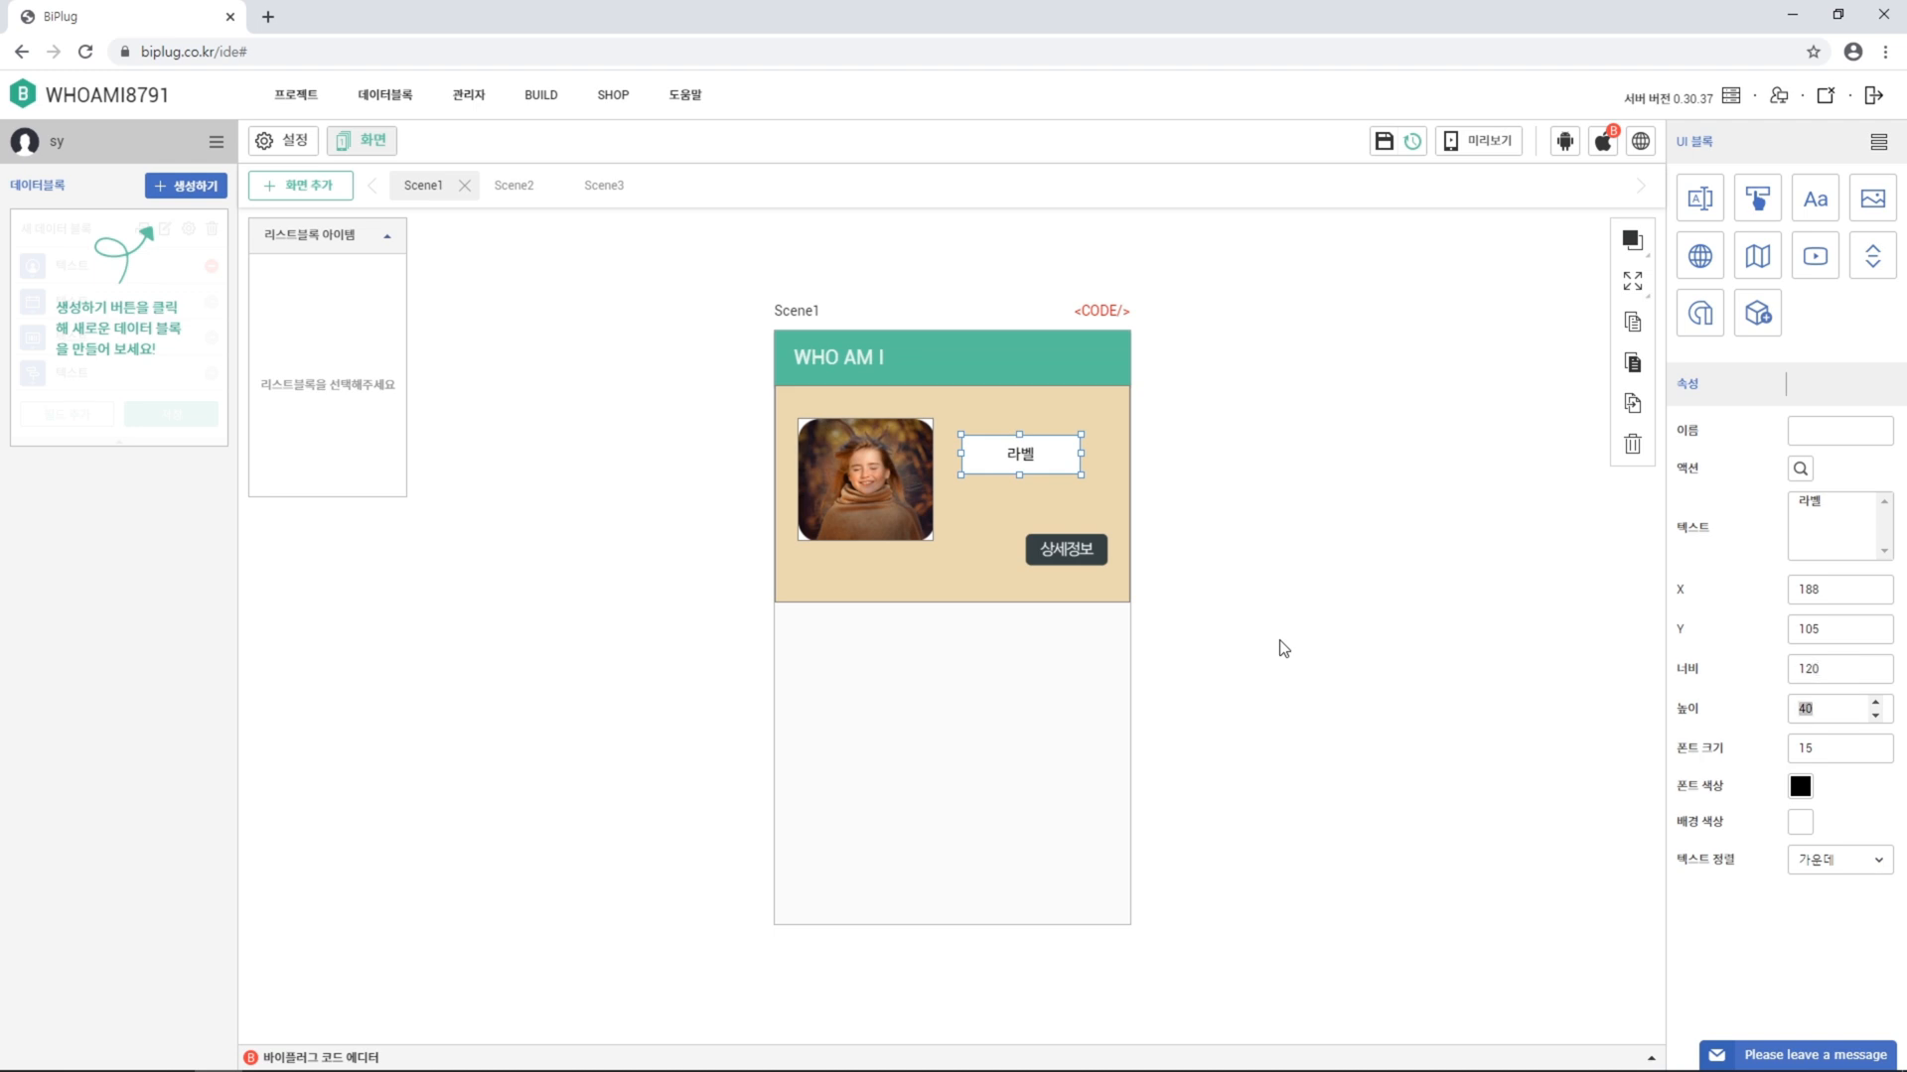
{"action": "type", "text": "30"}
{"action": "key", "text": "Return"}
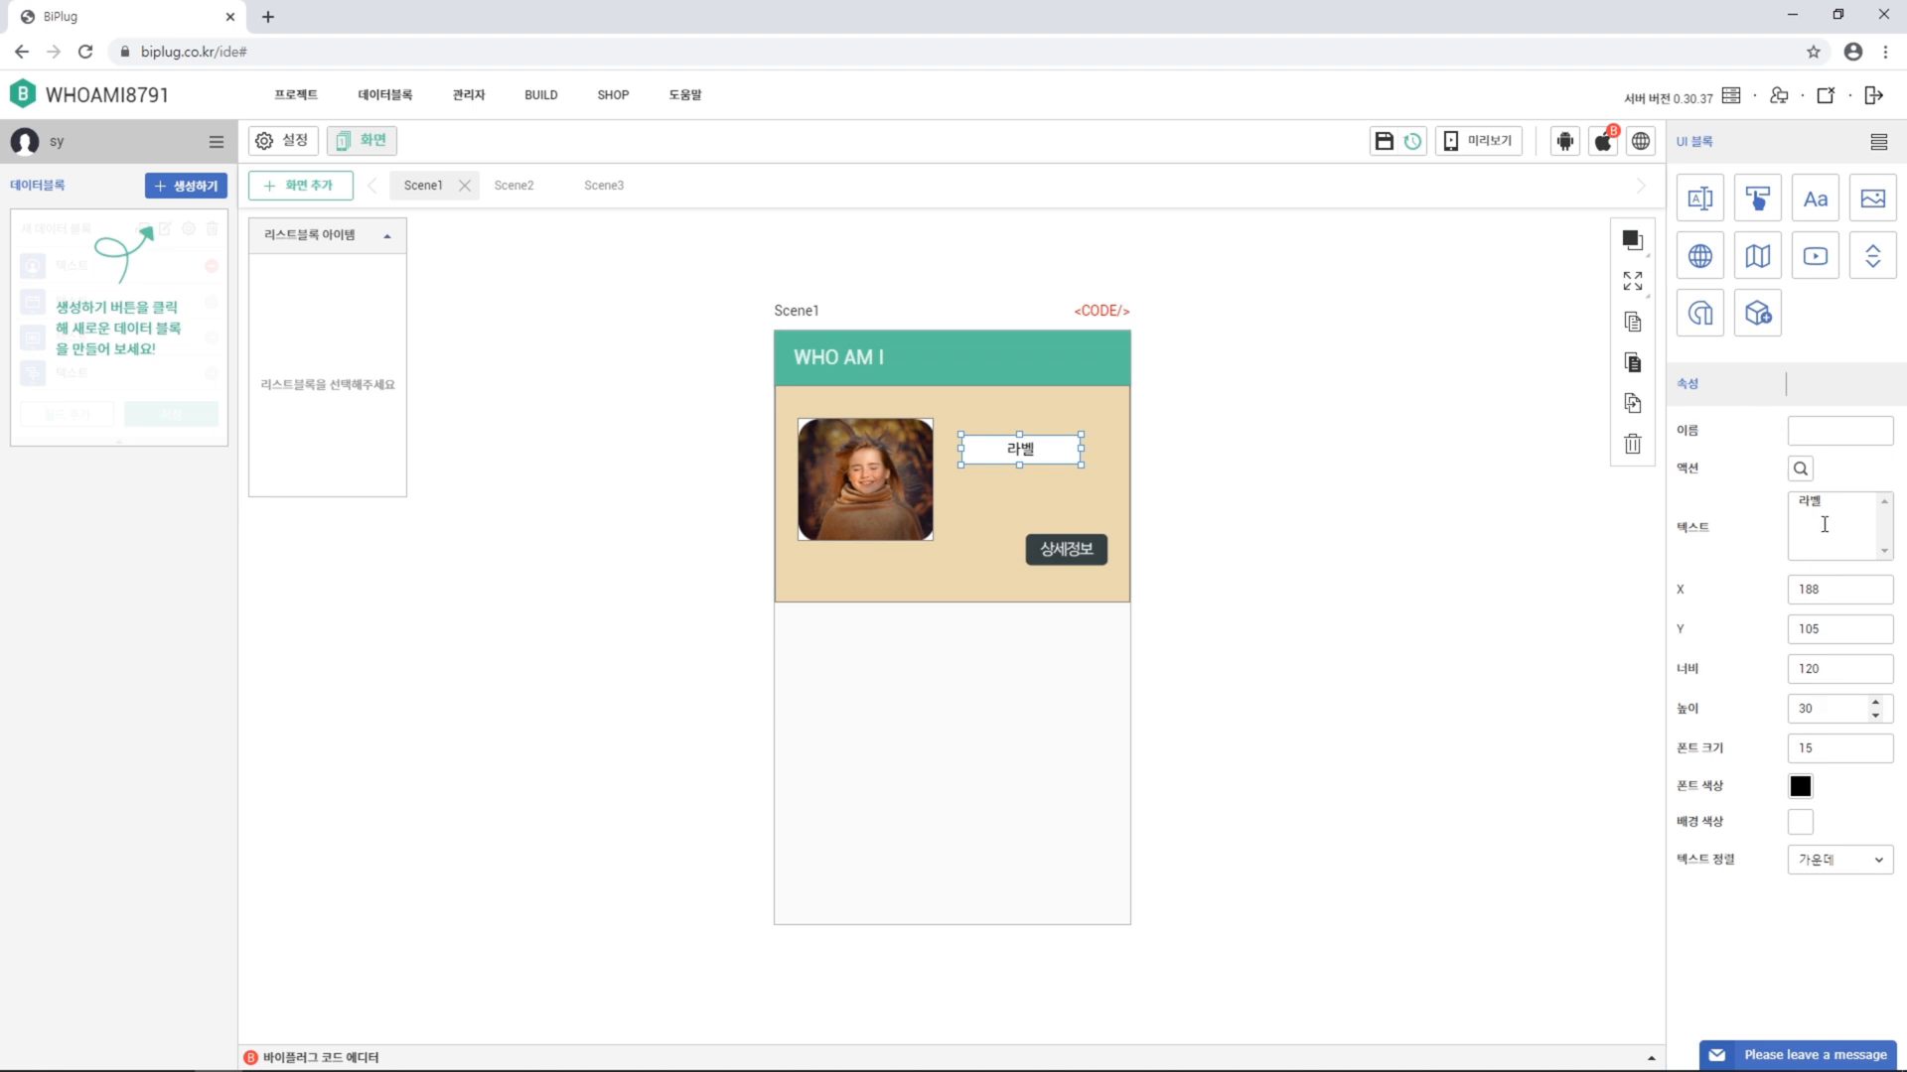
Enter the person's name as label text, make its background transparent, and left-align it
{"action": "left_click_drag", "start_coordinate": [1849, 509], "coordinate": [1644, 539]}
{"action": "type", "text": "일므"}
{"action": "left_click", "coordinate": [1802, 827]}
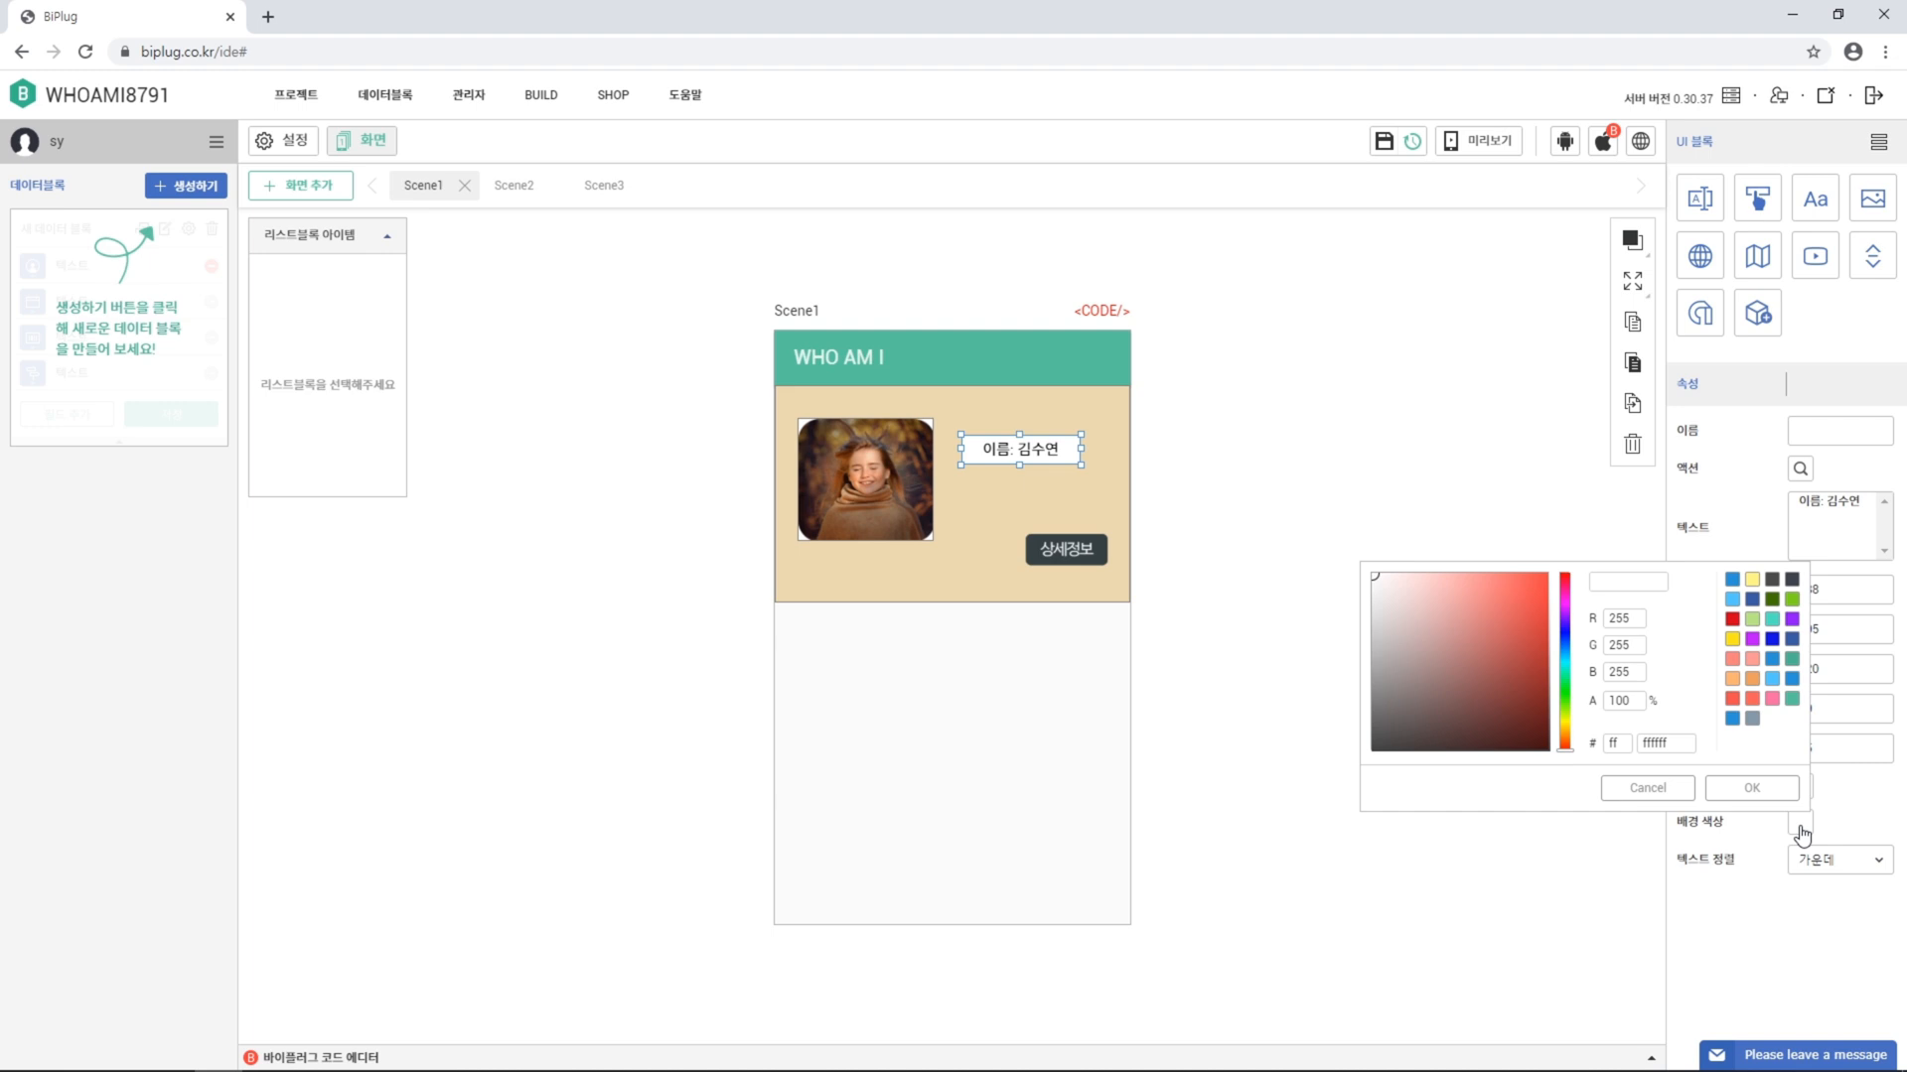
{"action": "left_click_drag", "start_coordinate": [1631, 703], "coordinate": [1574, 705]}
{"action": "type", "text": "0"}
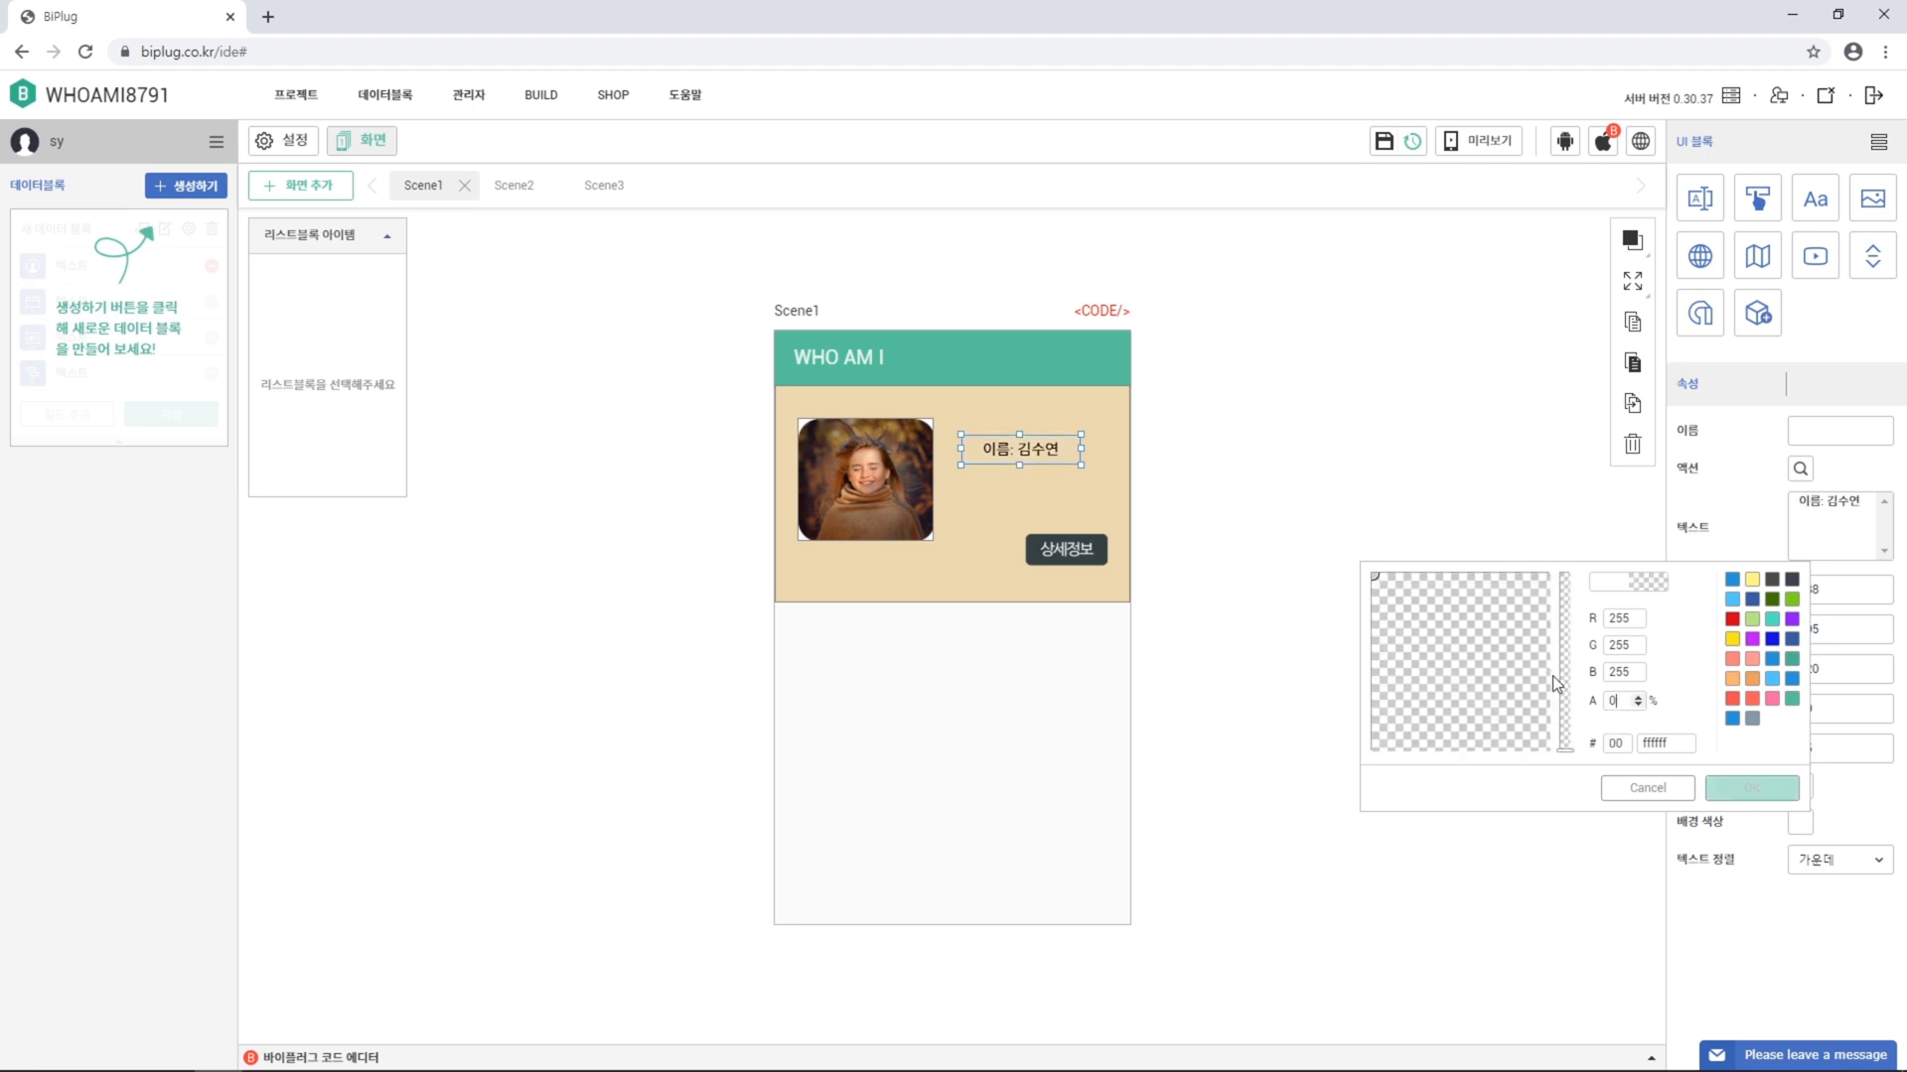
{"action": "left_click", "coordinate": [1779, 806]}
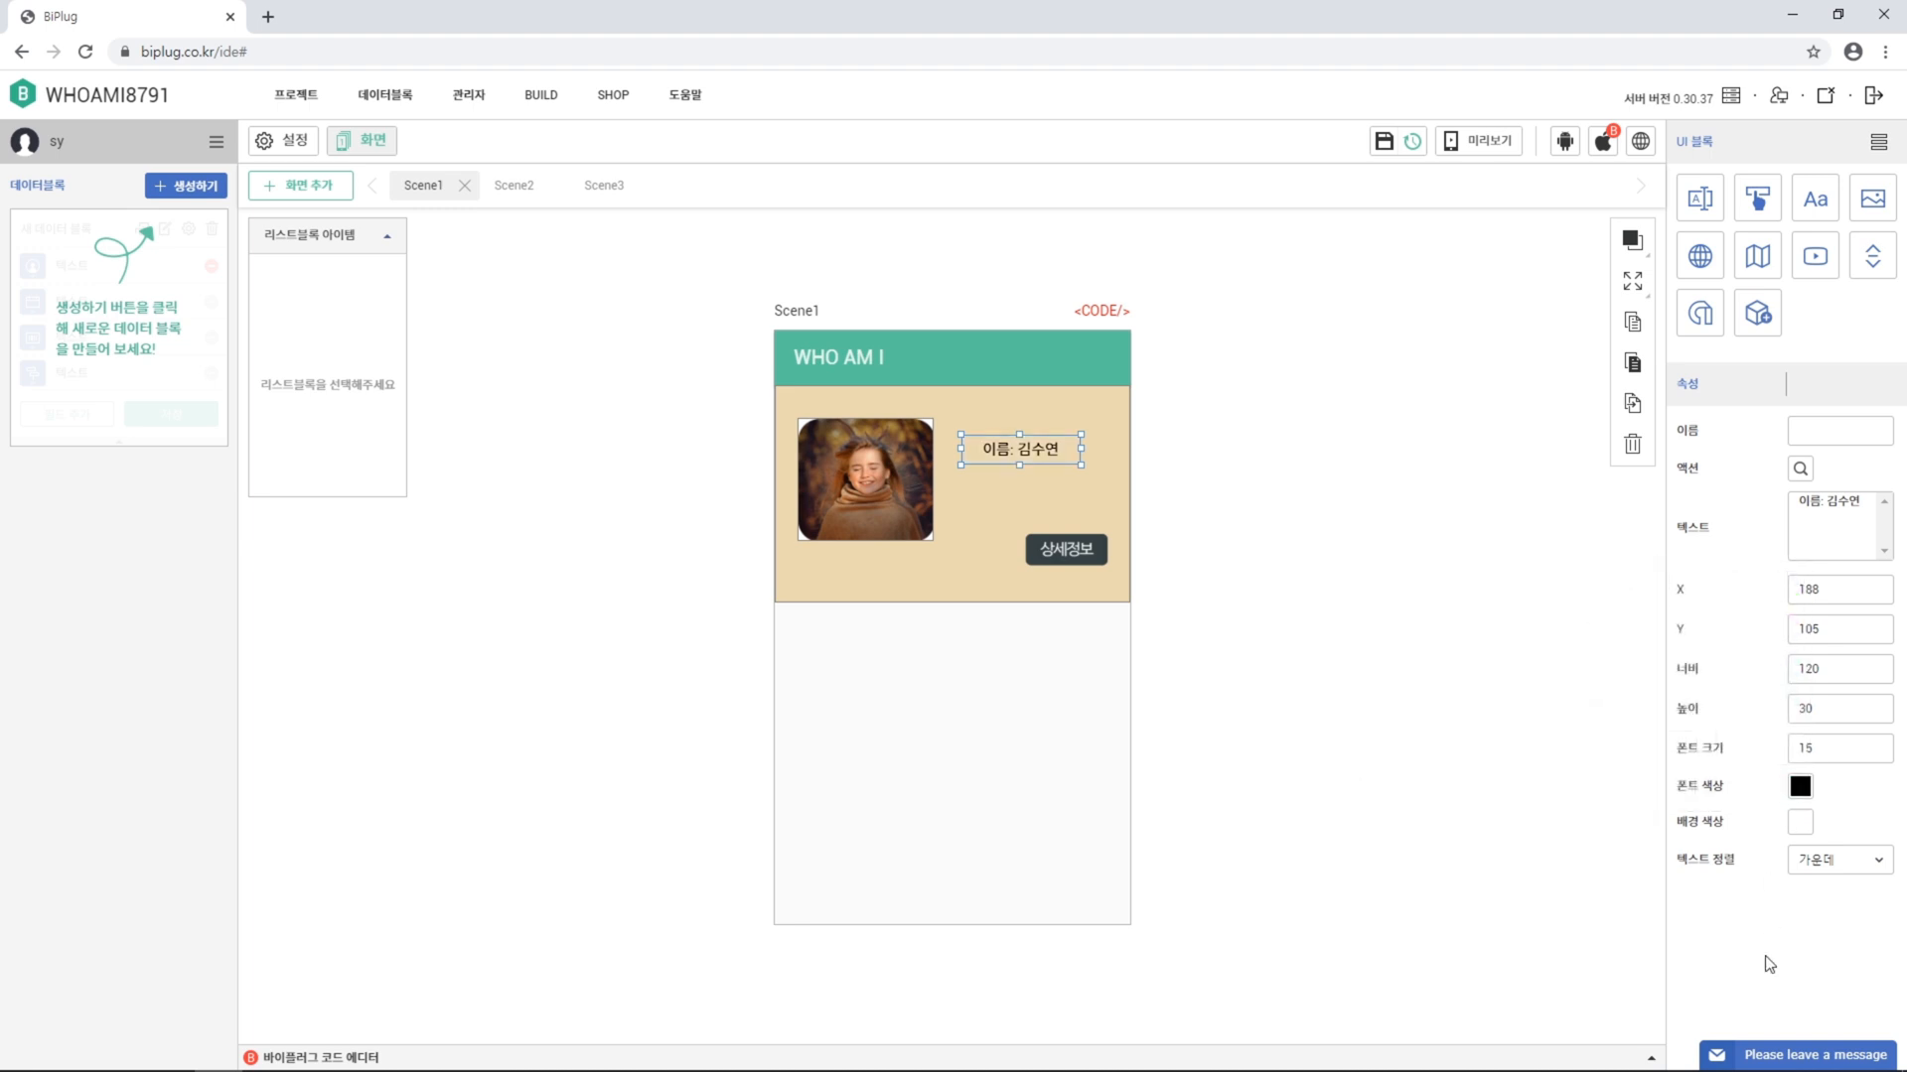
{"action": "left_click", "coordinate": [1854, 872]}
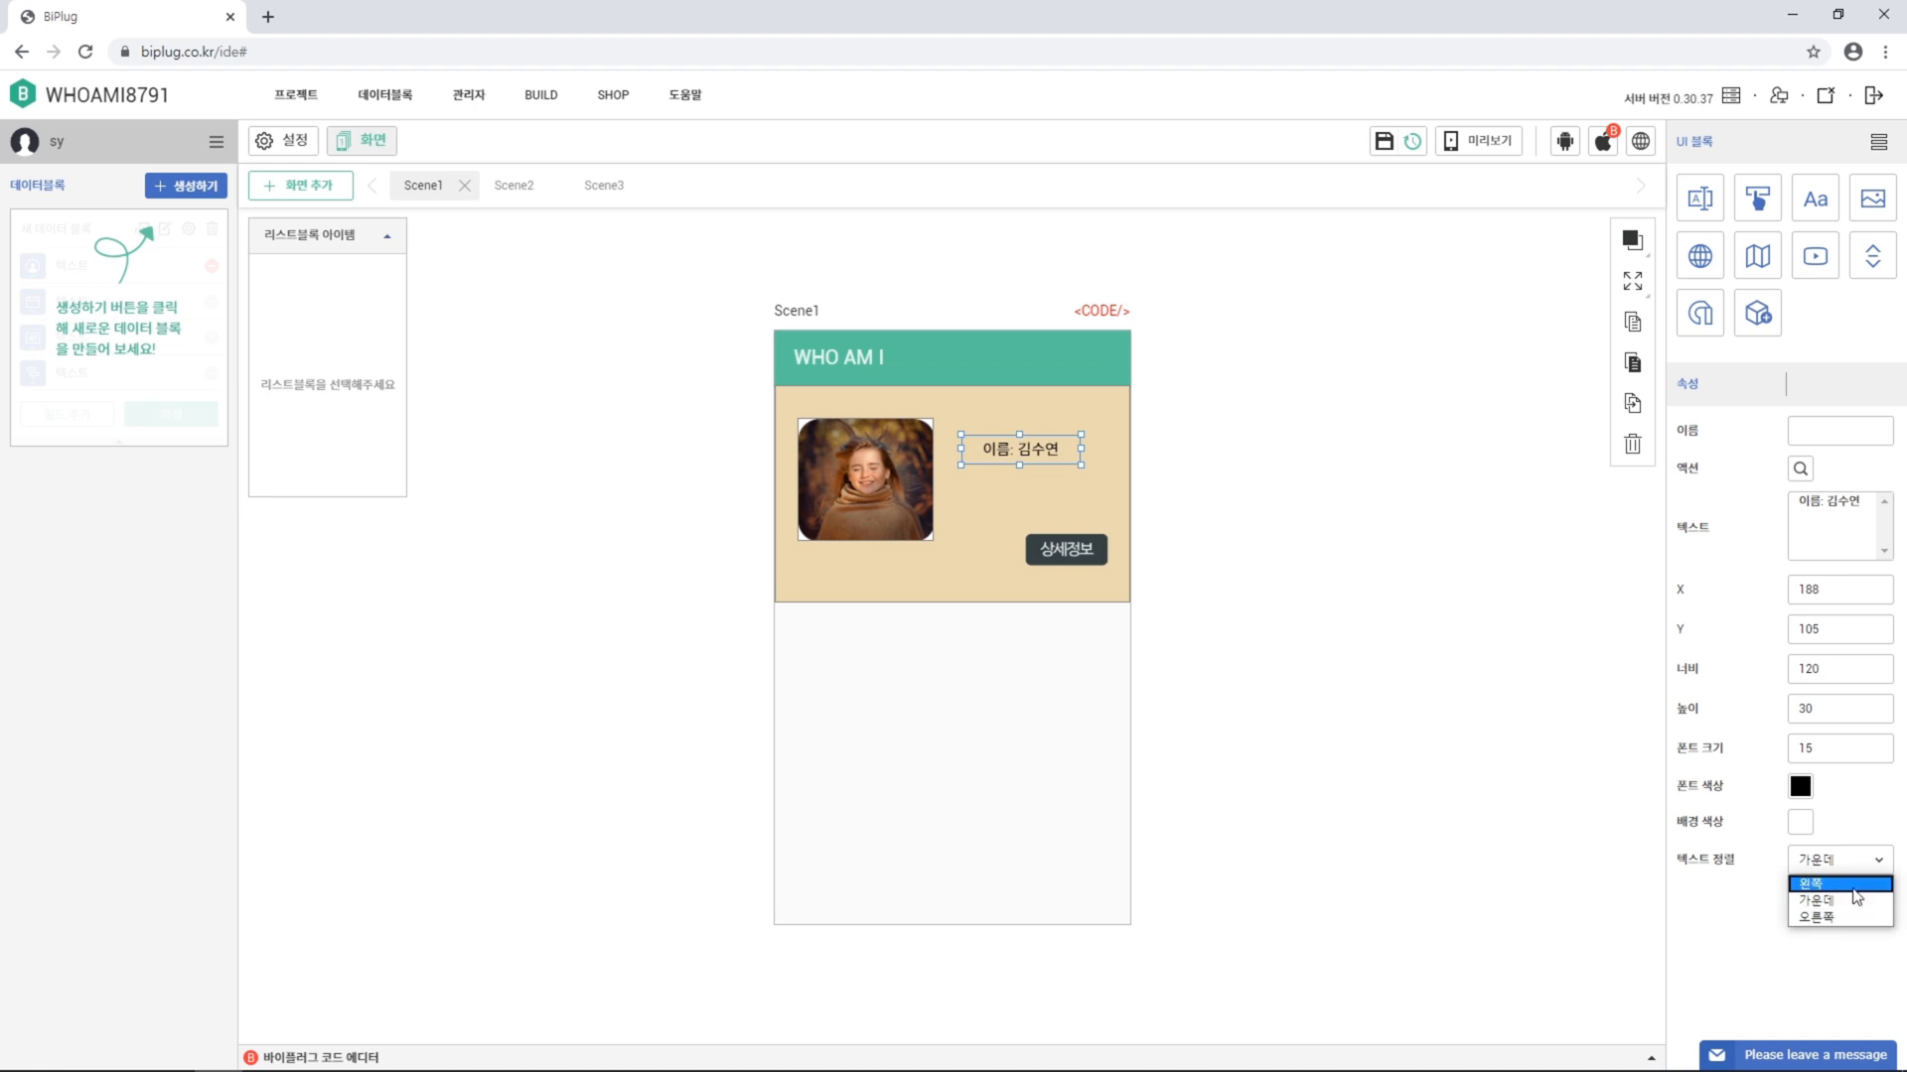
{"action": "left_click", "coordinate": [1857, 882]}
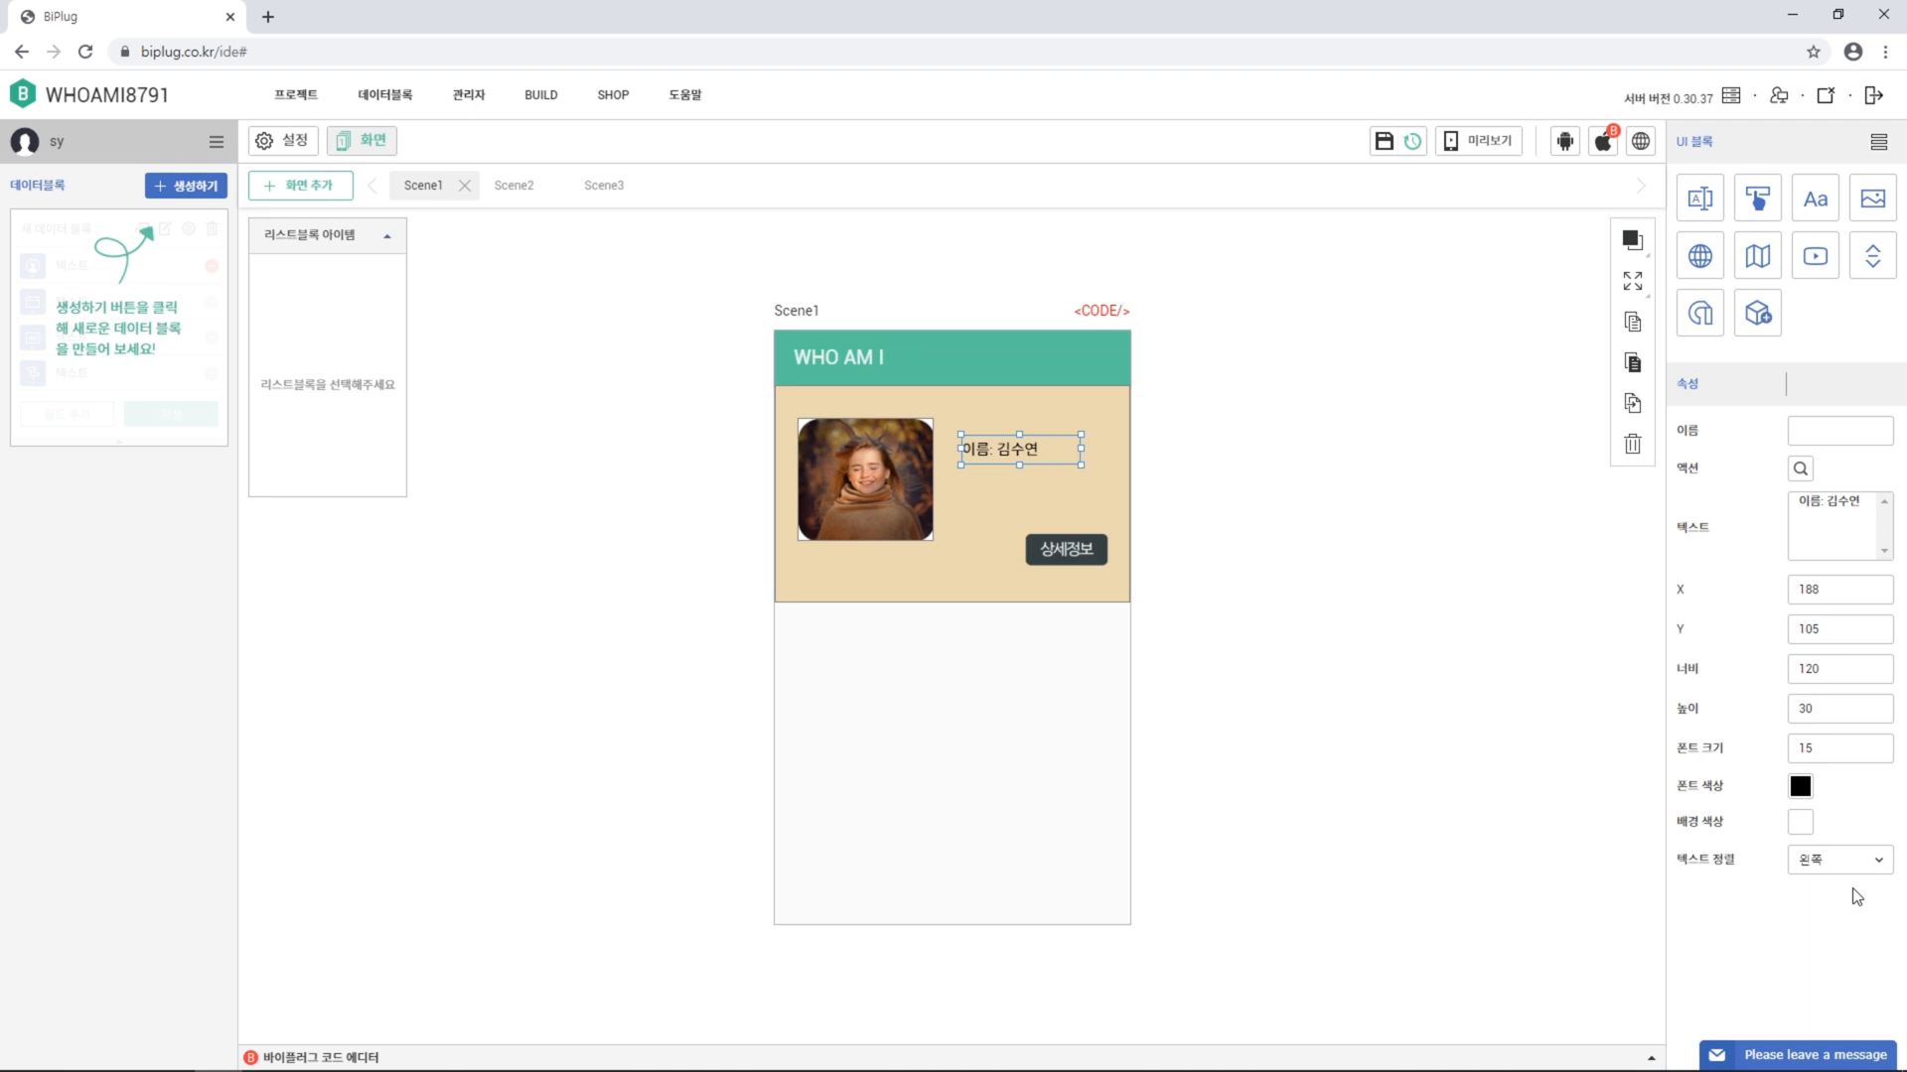
Duplicate the name label and place the copy at X 188, Y 150, 150 wide
{"action": "left_click", "coordinate": [1633, 409]}
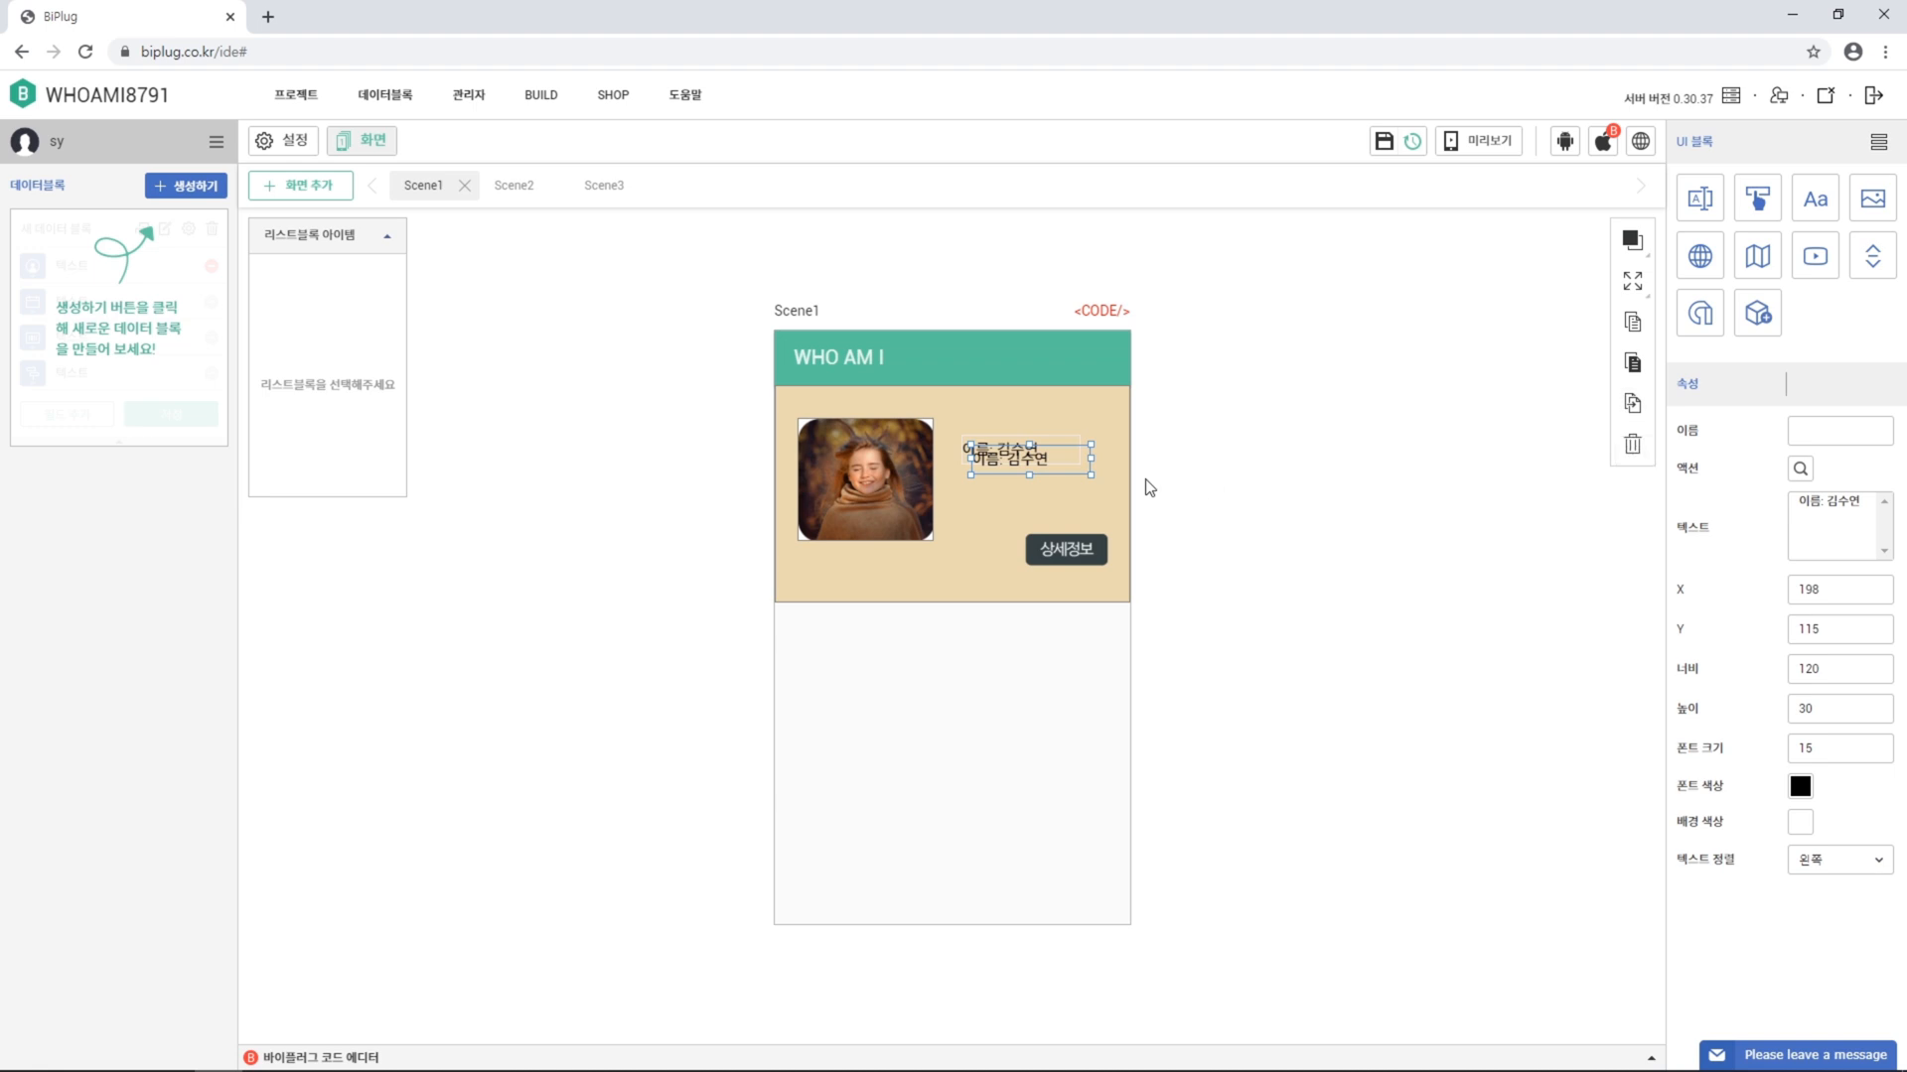
{"action": "left_click_drag", "start_coordinate": [1062, 471], "coordinate": [1065, 504]}
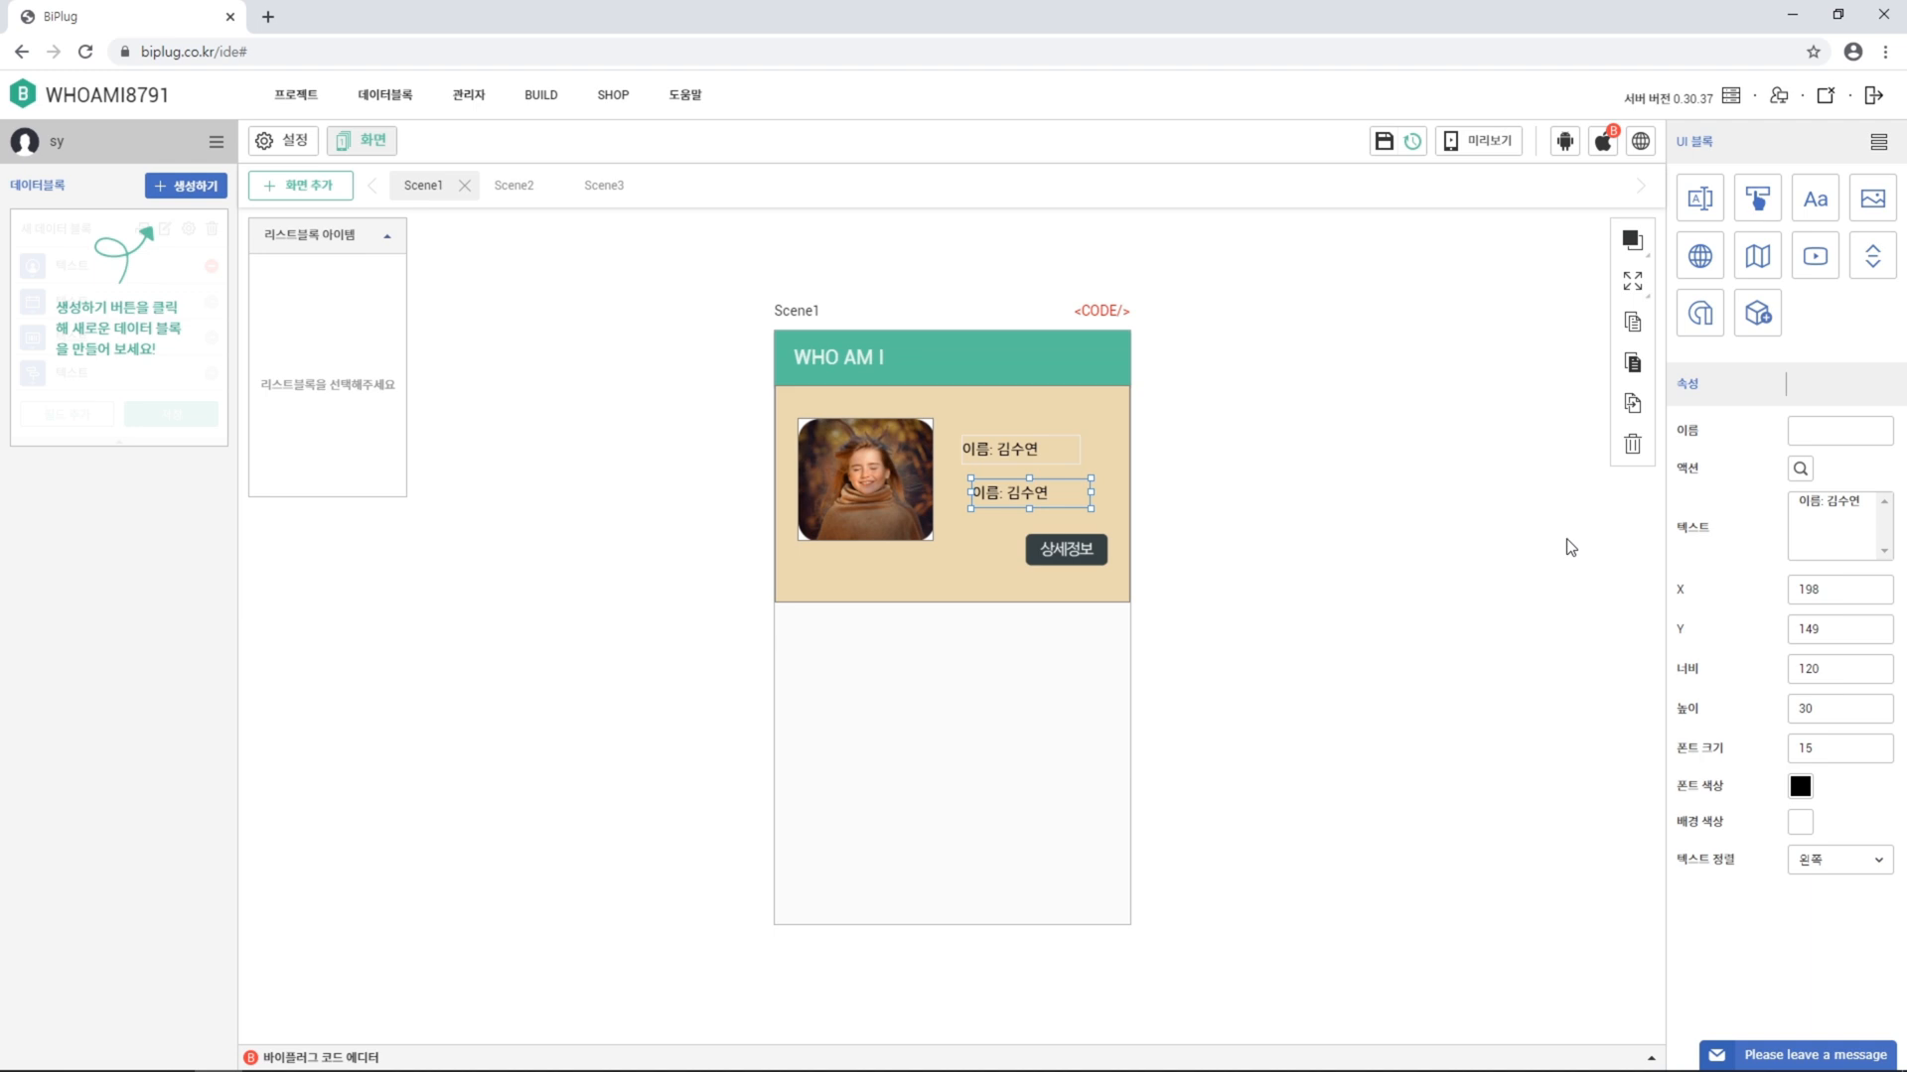
{"action": "double_click", "coordinate": [1808, 592]}
{"action": "type", "text": "188"}
{"action": "key", "text": "Tab"}
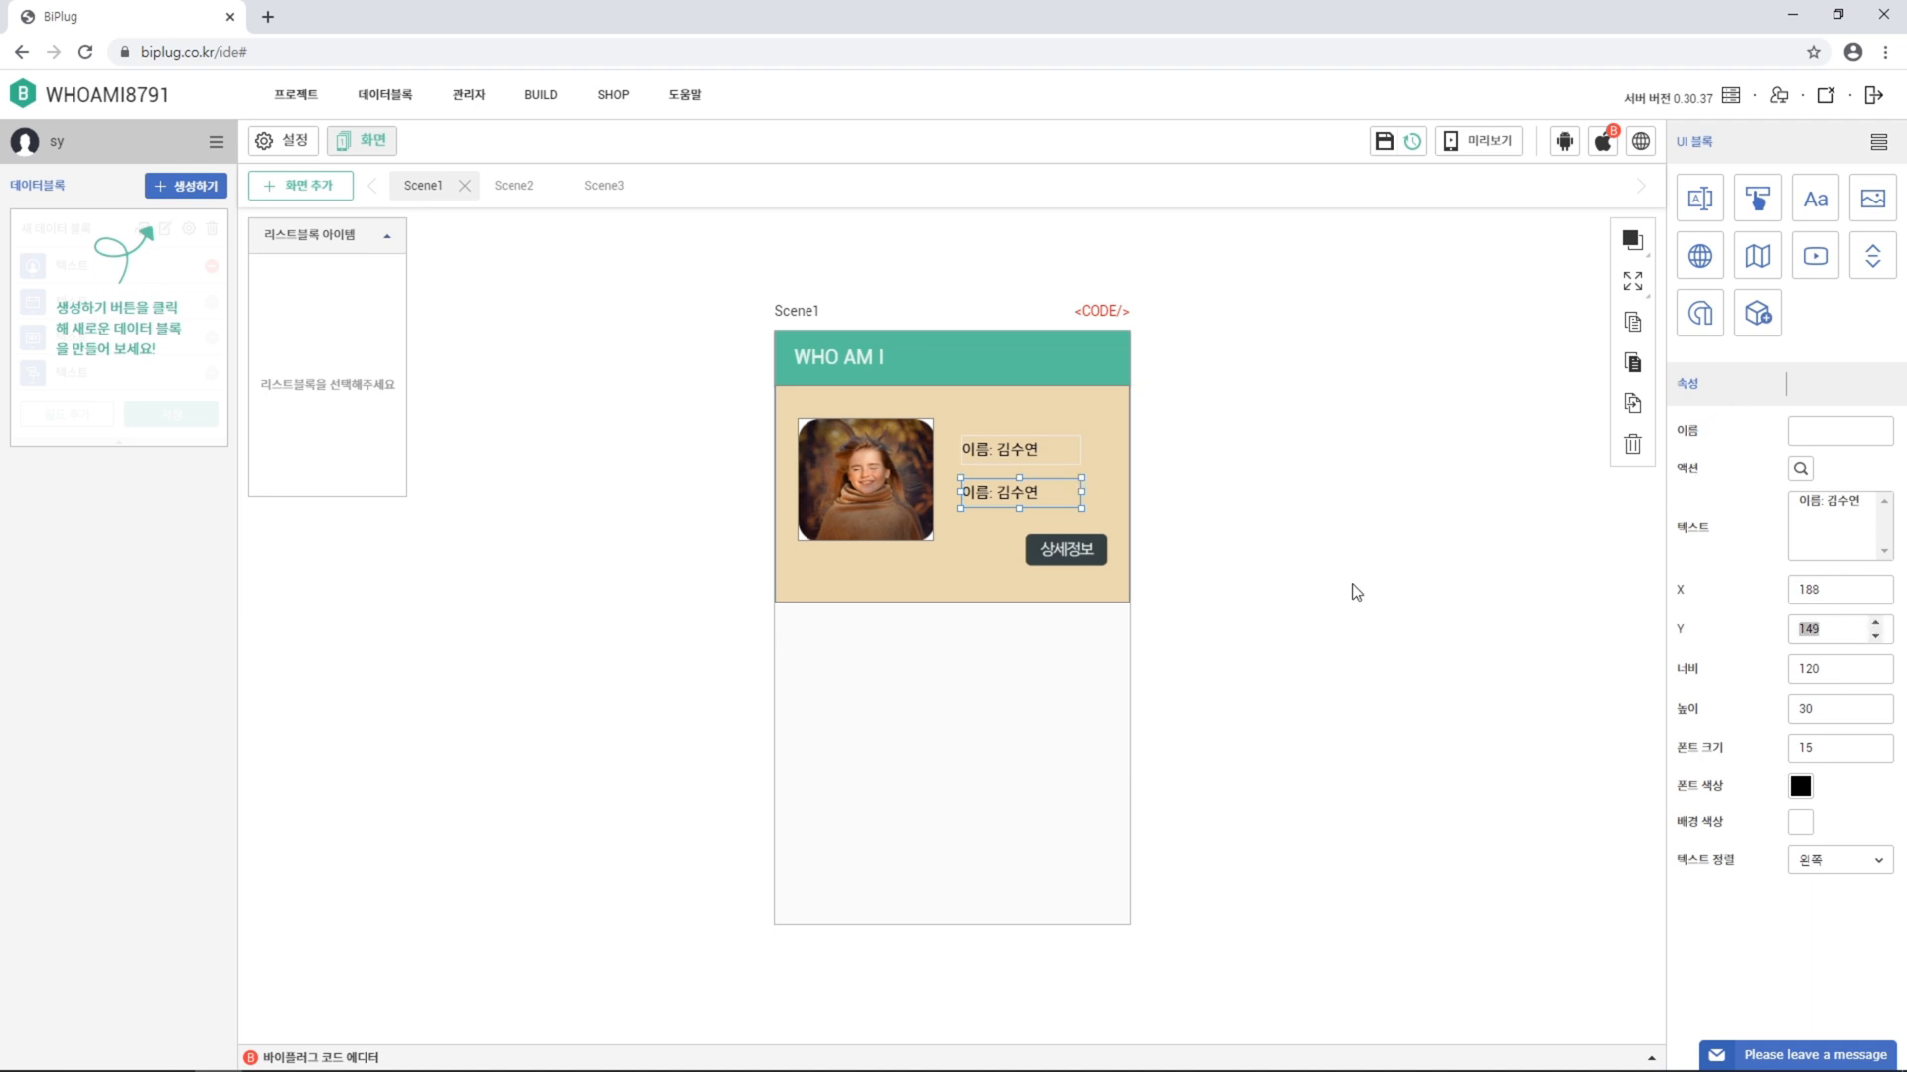
{"action": "type", "text": "150"}
{"action": "key", "text": "Tab"}
{"action": "type", "text": "150"}
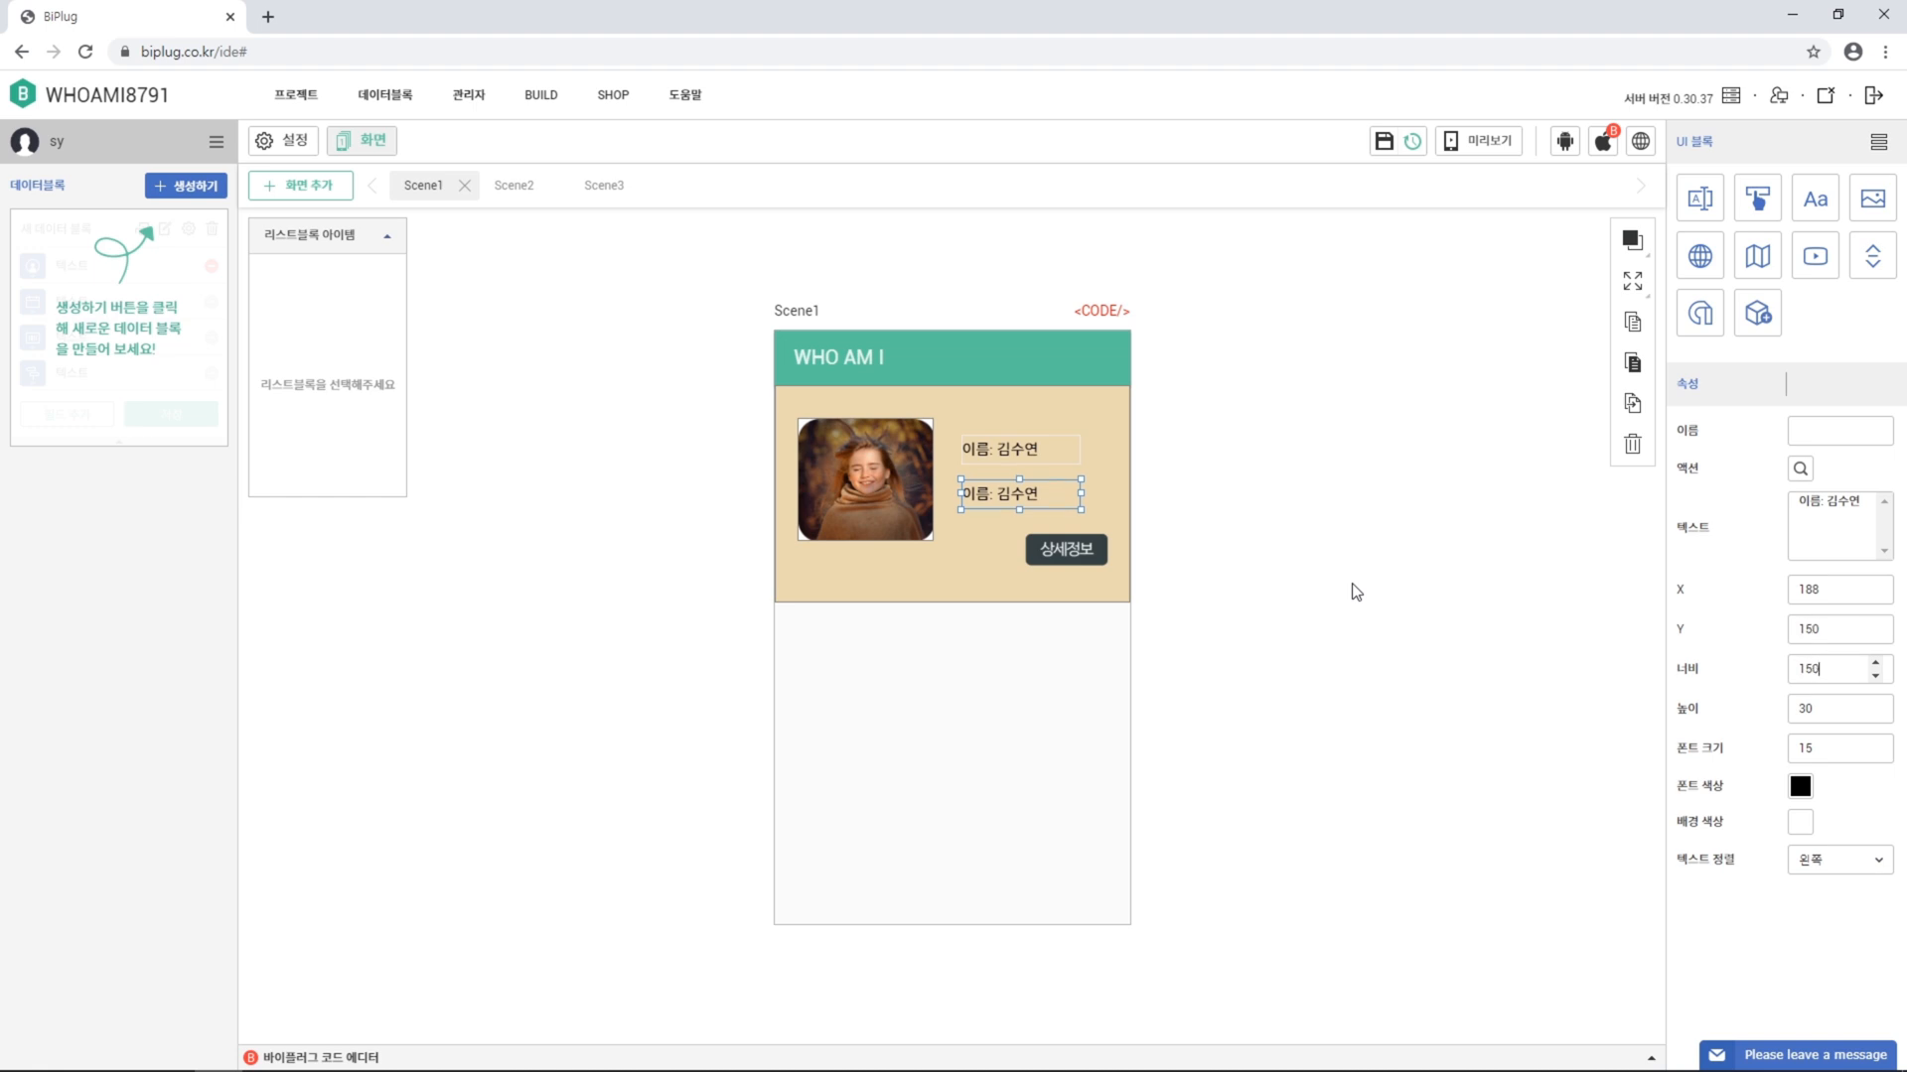
{"action": "key", "text": "Return"}
Replace the copied label's text with the phone number
{"action": "left_click_drag", "start_coordinate": [1862, 501], "coordinate": [1780, 509]}
{"action": "type", "text": "번호"}
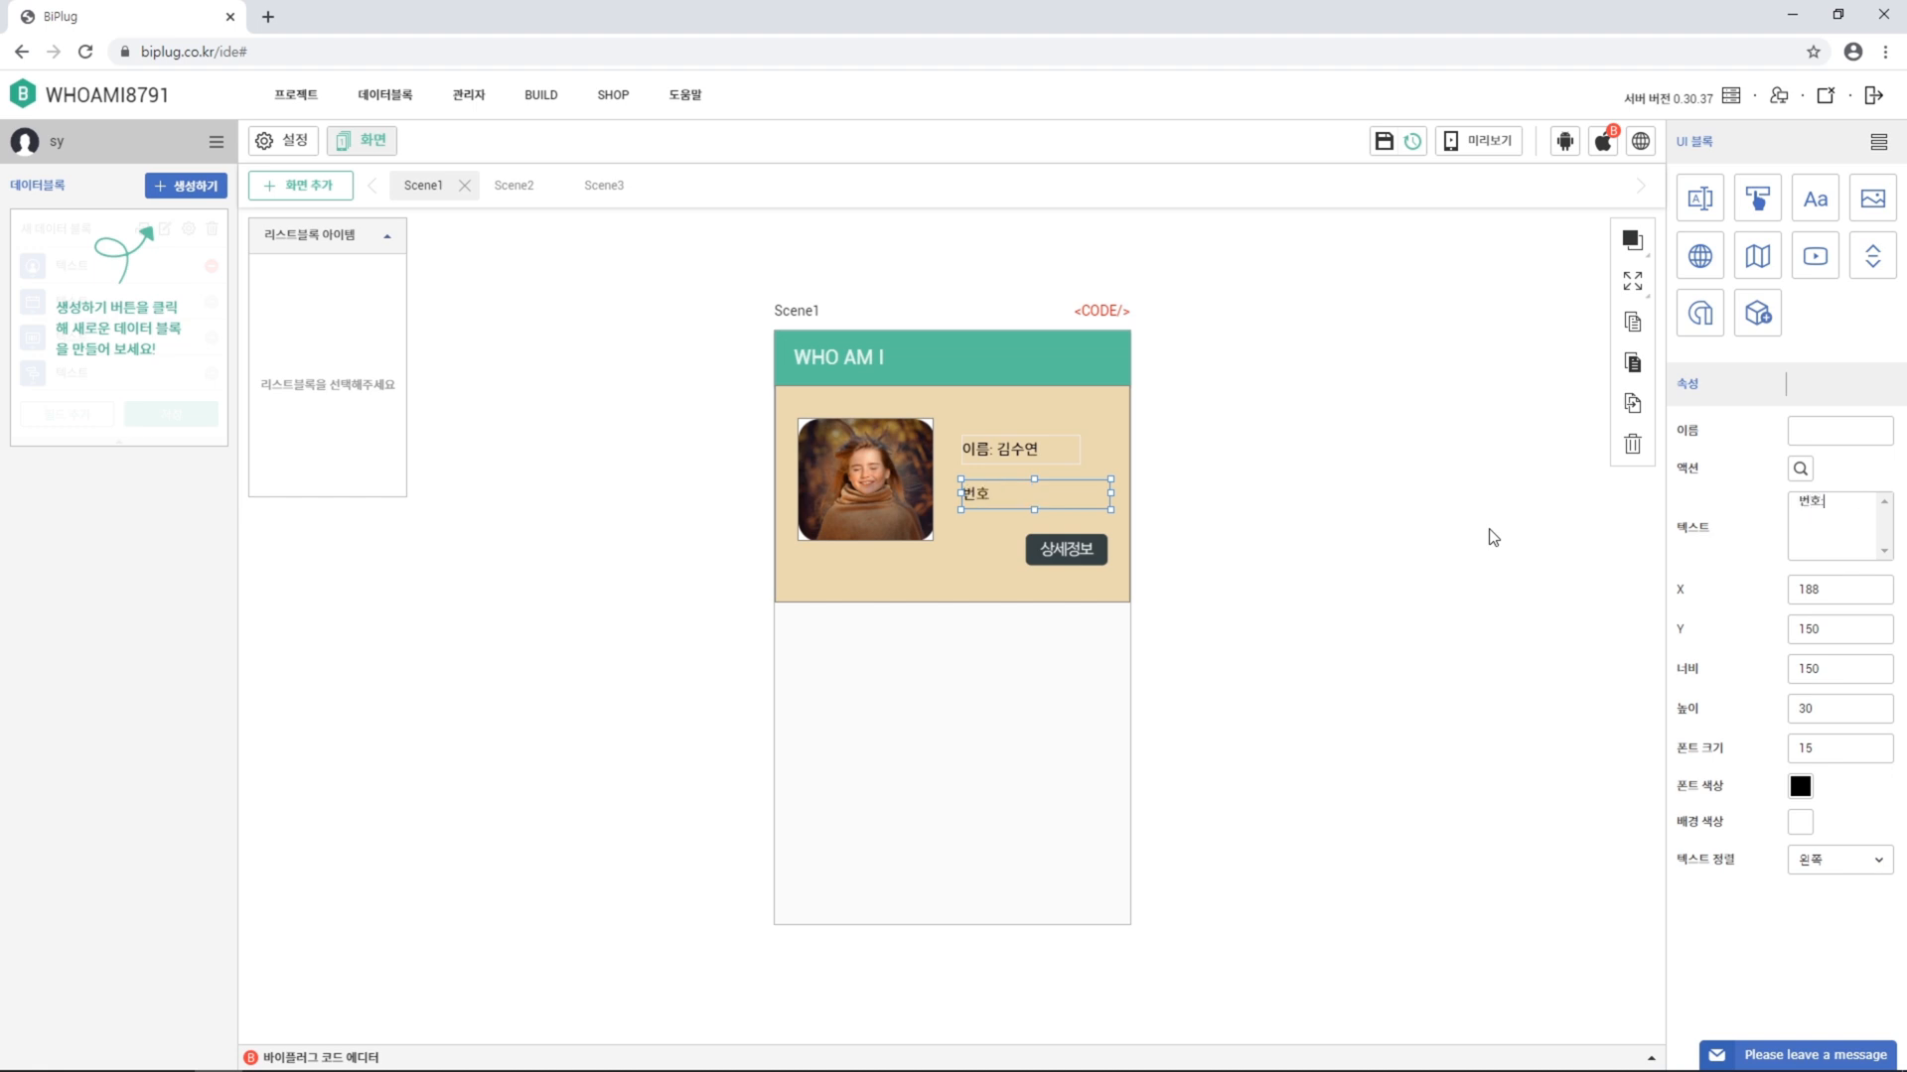
{"action": "type", "text": ": 010-1234-5678"}
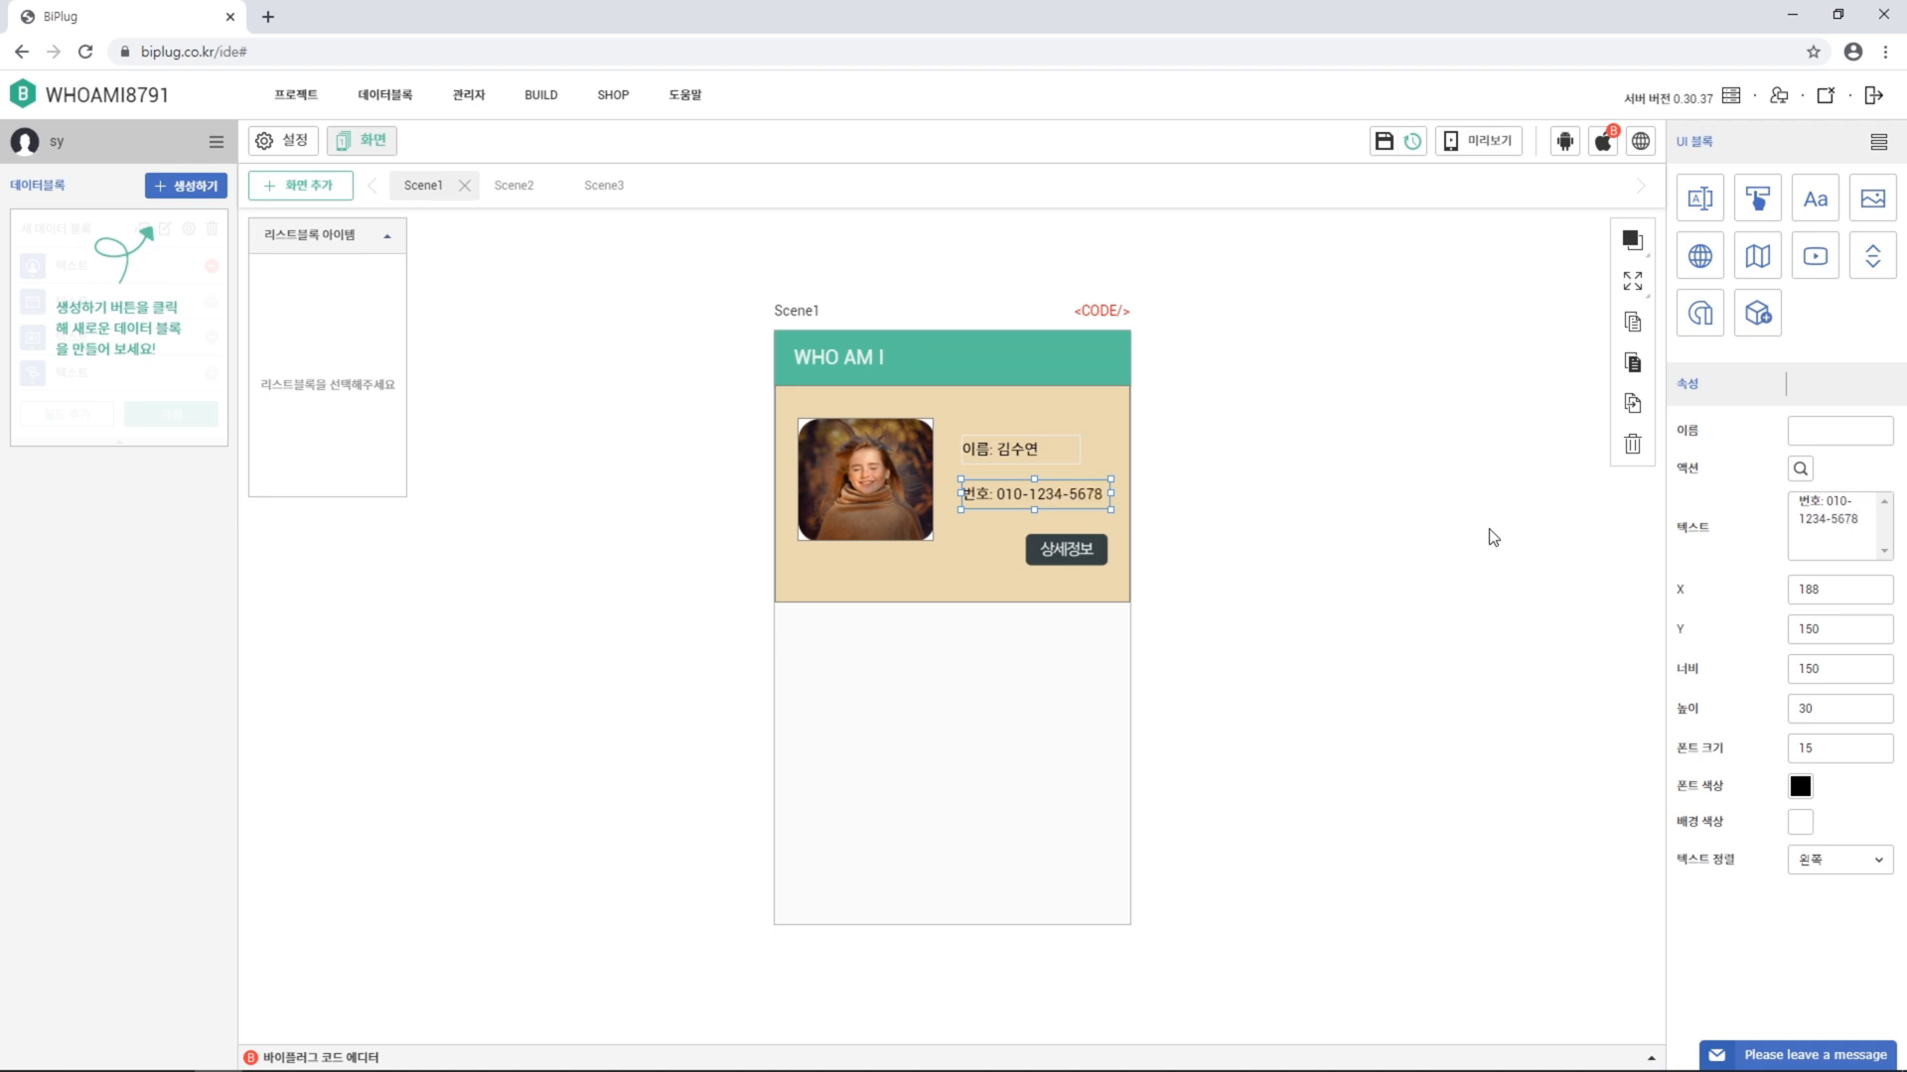
{"action": "left_click", "coordinate": [1492, 538]}
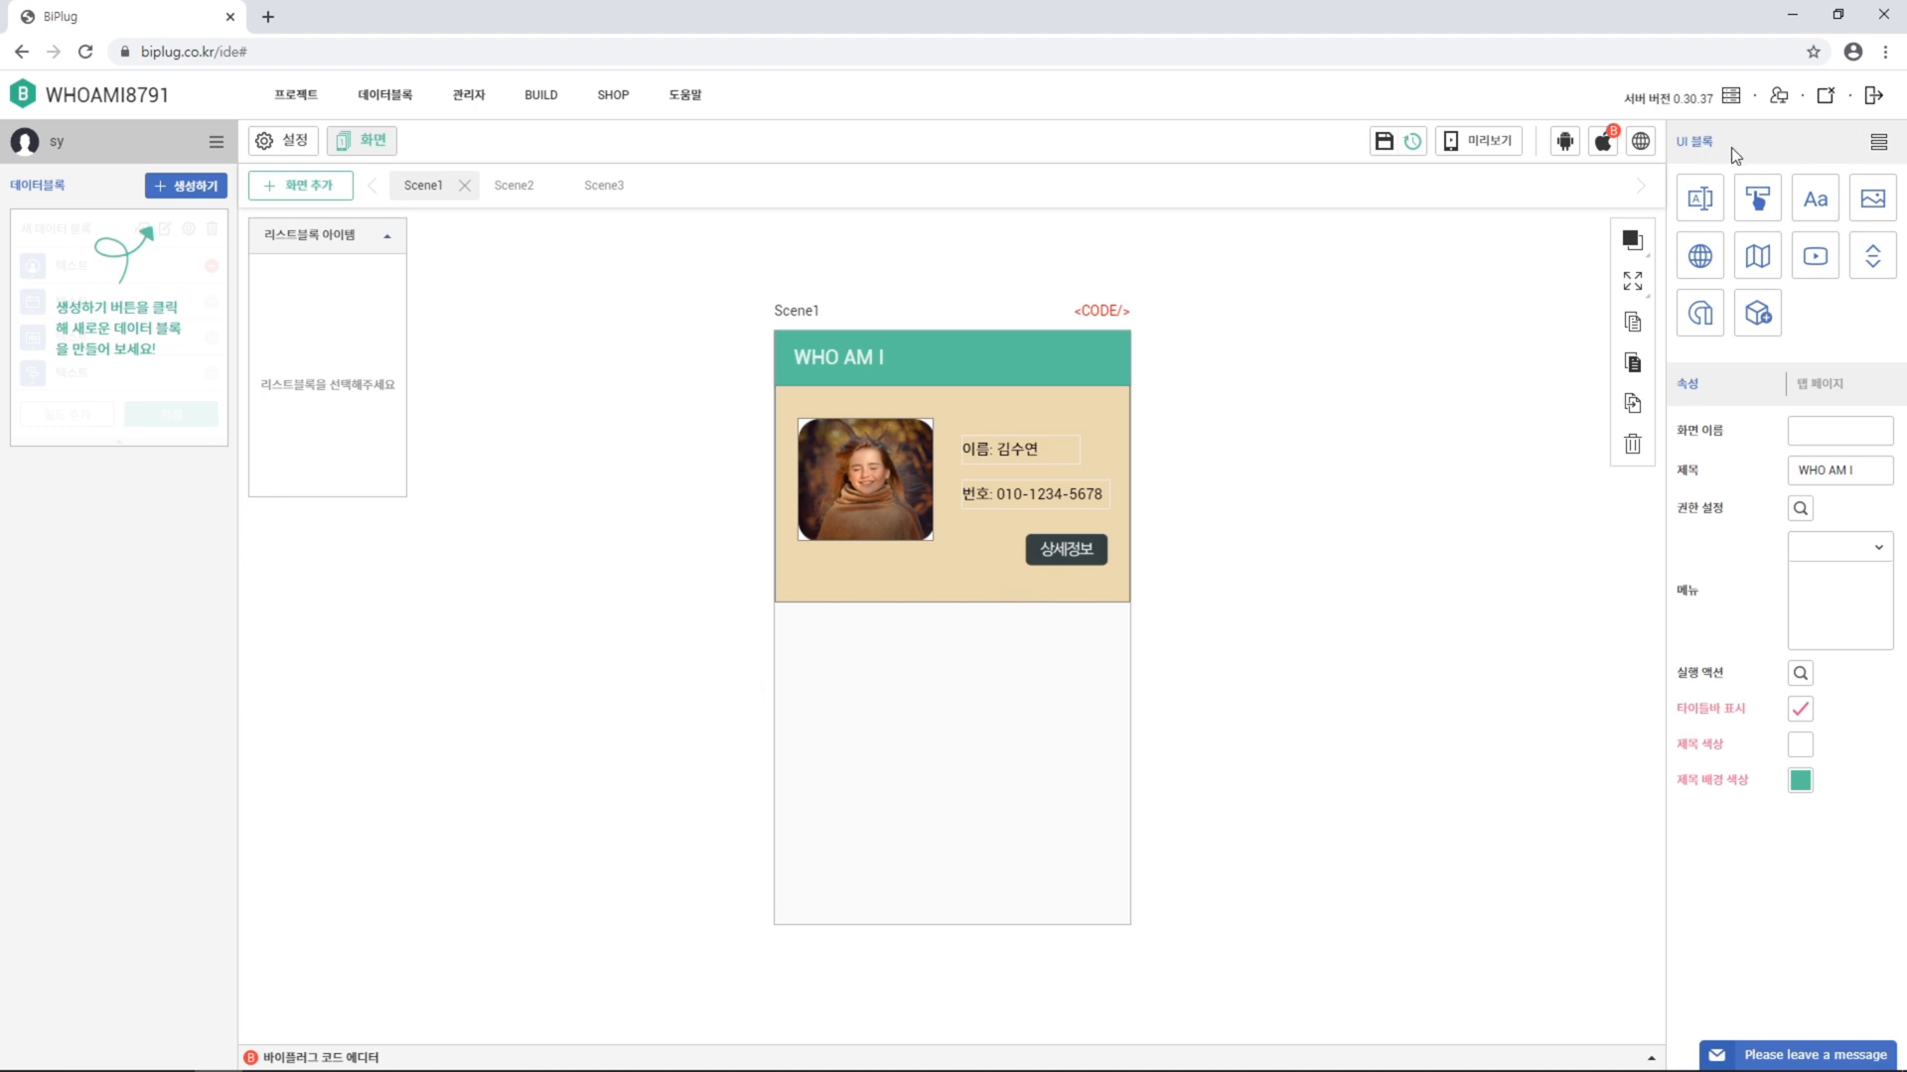
Add an image block at X 0, Y 273, sized 358 by 325
{"action": "left_click", "coordinate": [1873, 212]}
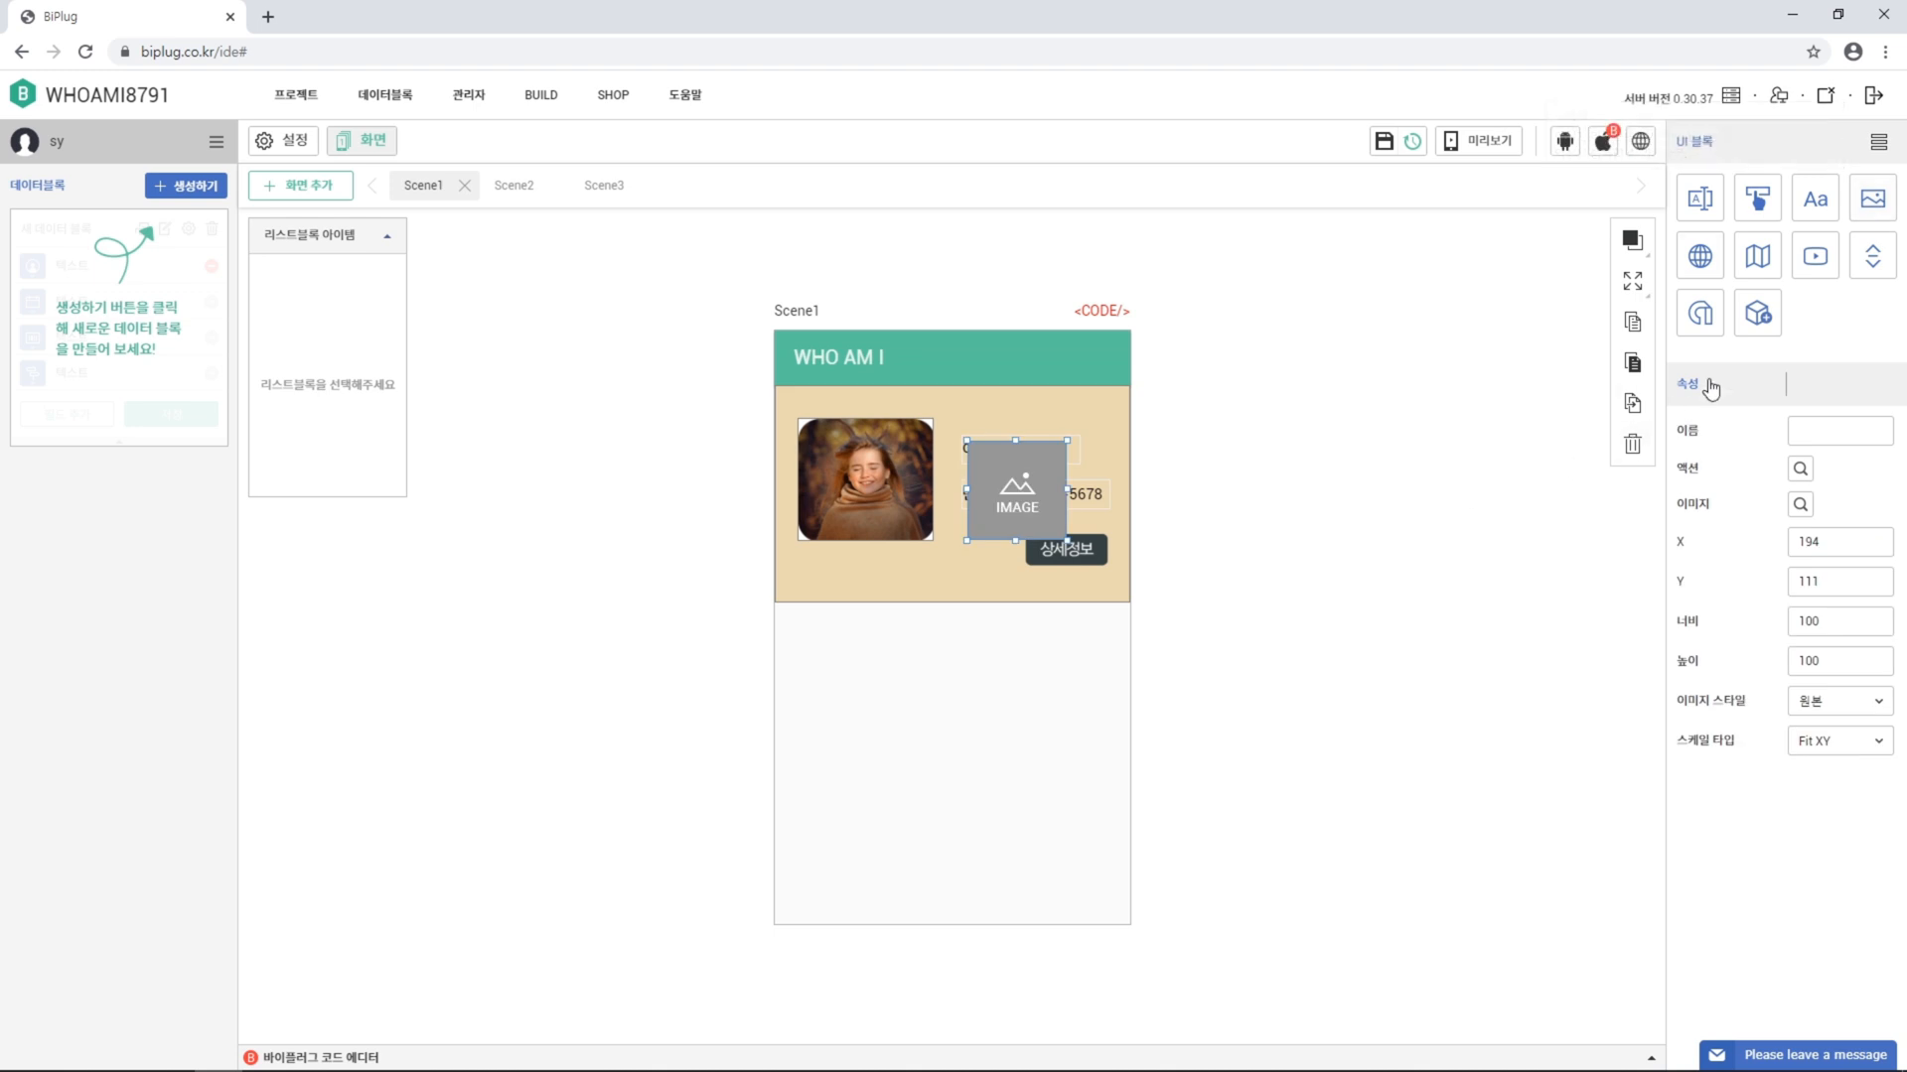
{"action": "double_click", "coordinate": [1827, 542]}
{"action": "type", "text": "0"}
{"action": "key", "text": "Tab"}
{"action": "type", "text": "273"}
{"action": "key", "text": "Tab"}
{"action": "type", "text": "358"}
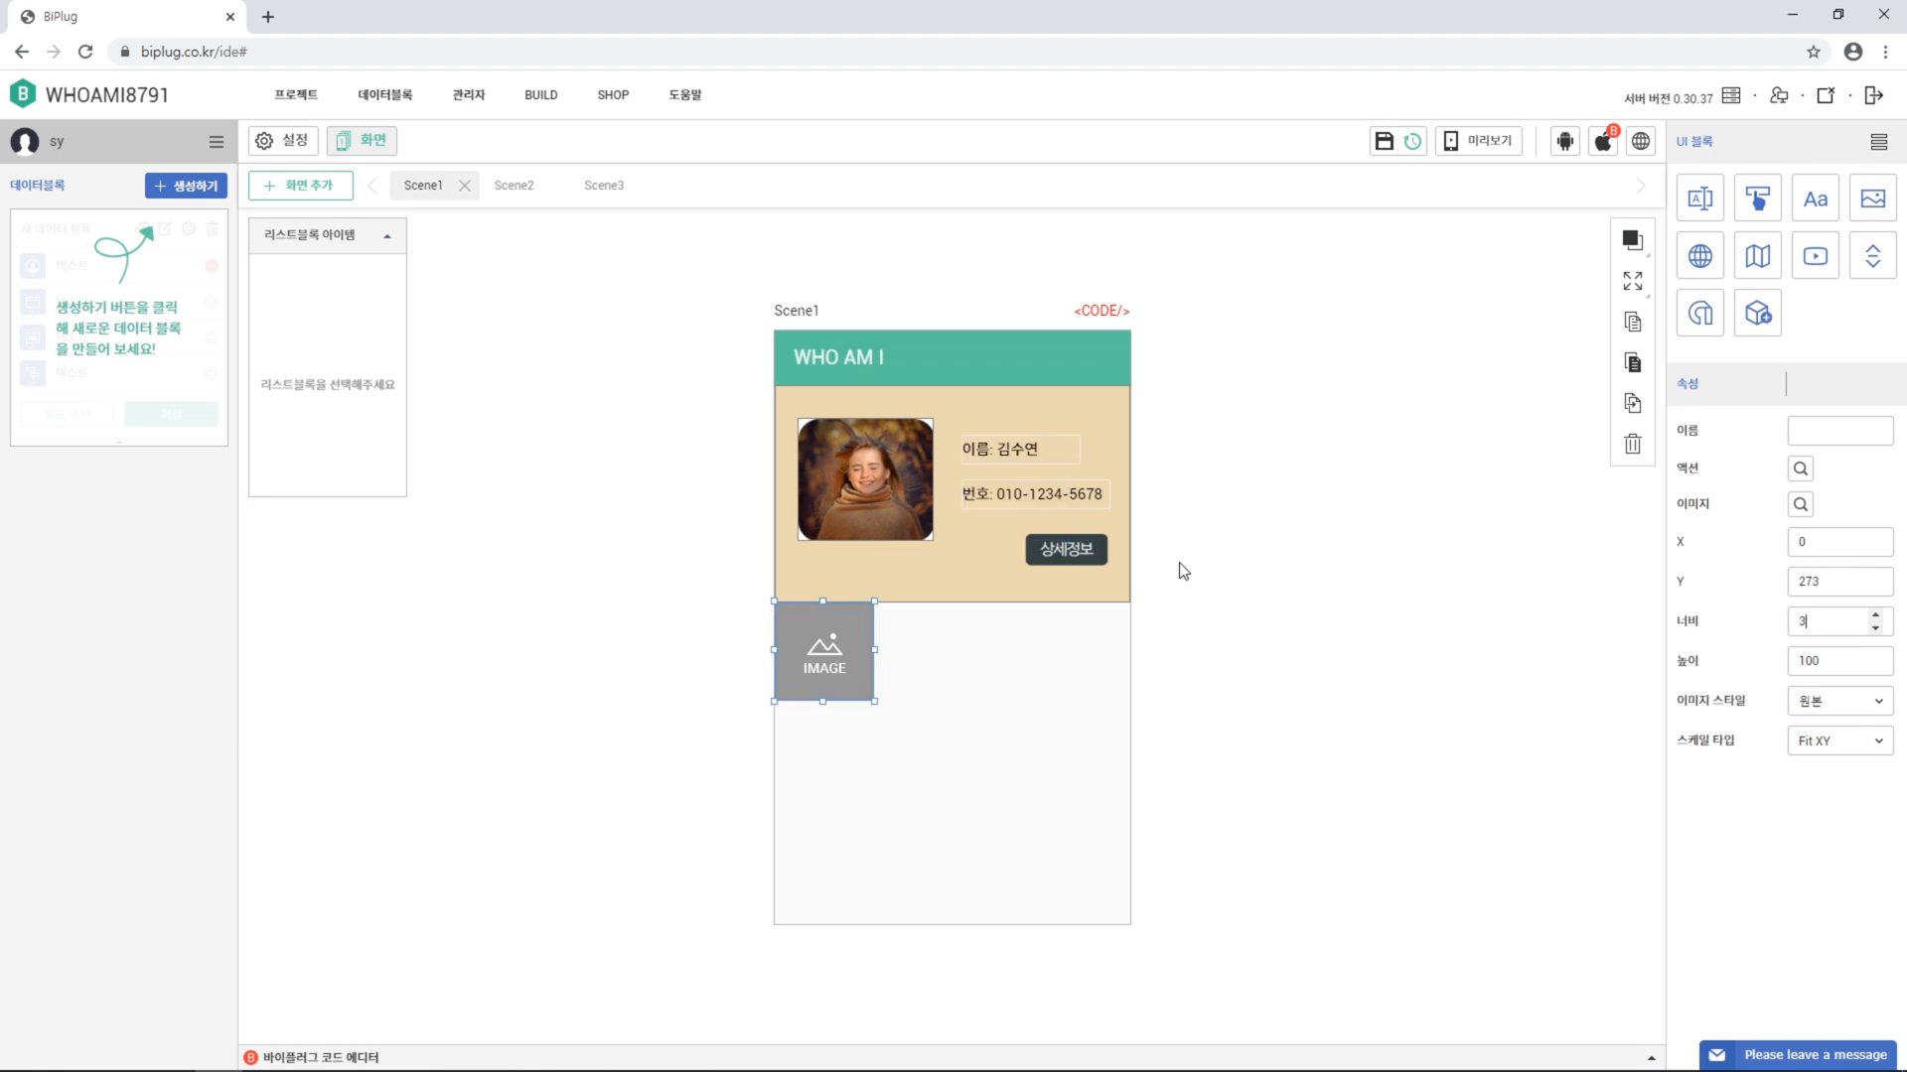
{"action": "key", "text": "Tab"}
{"action": "type", "text": "325"}
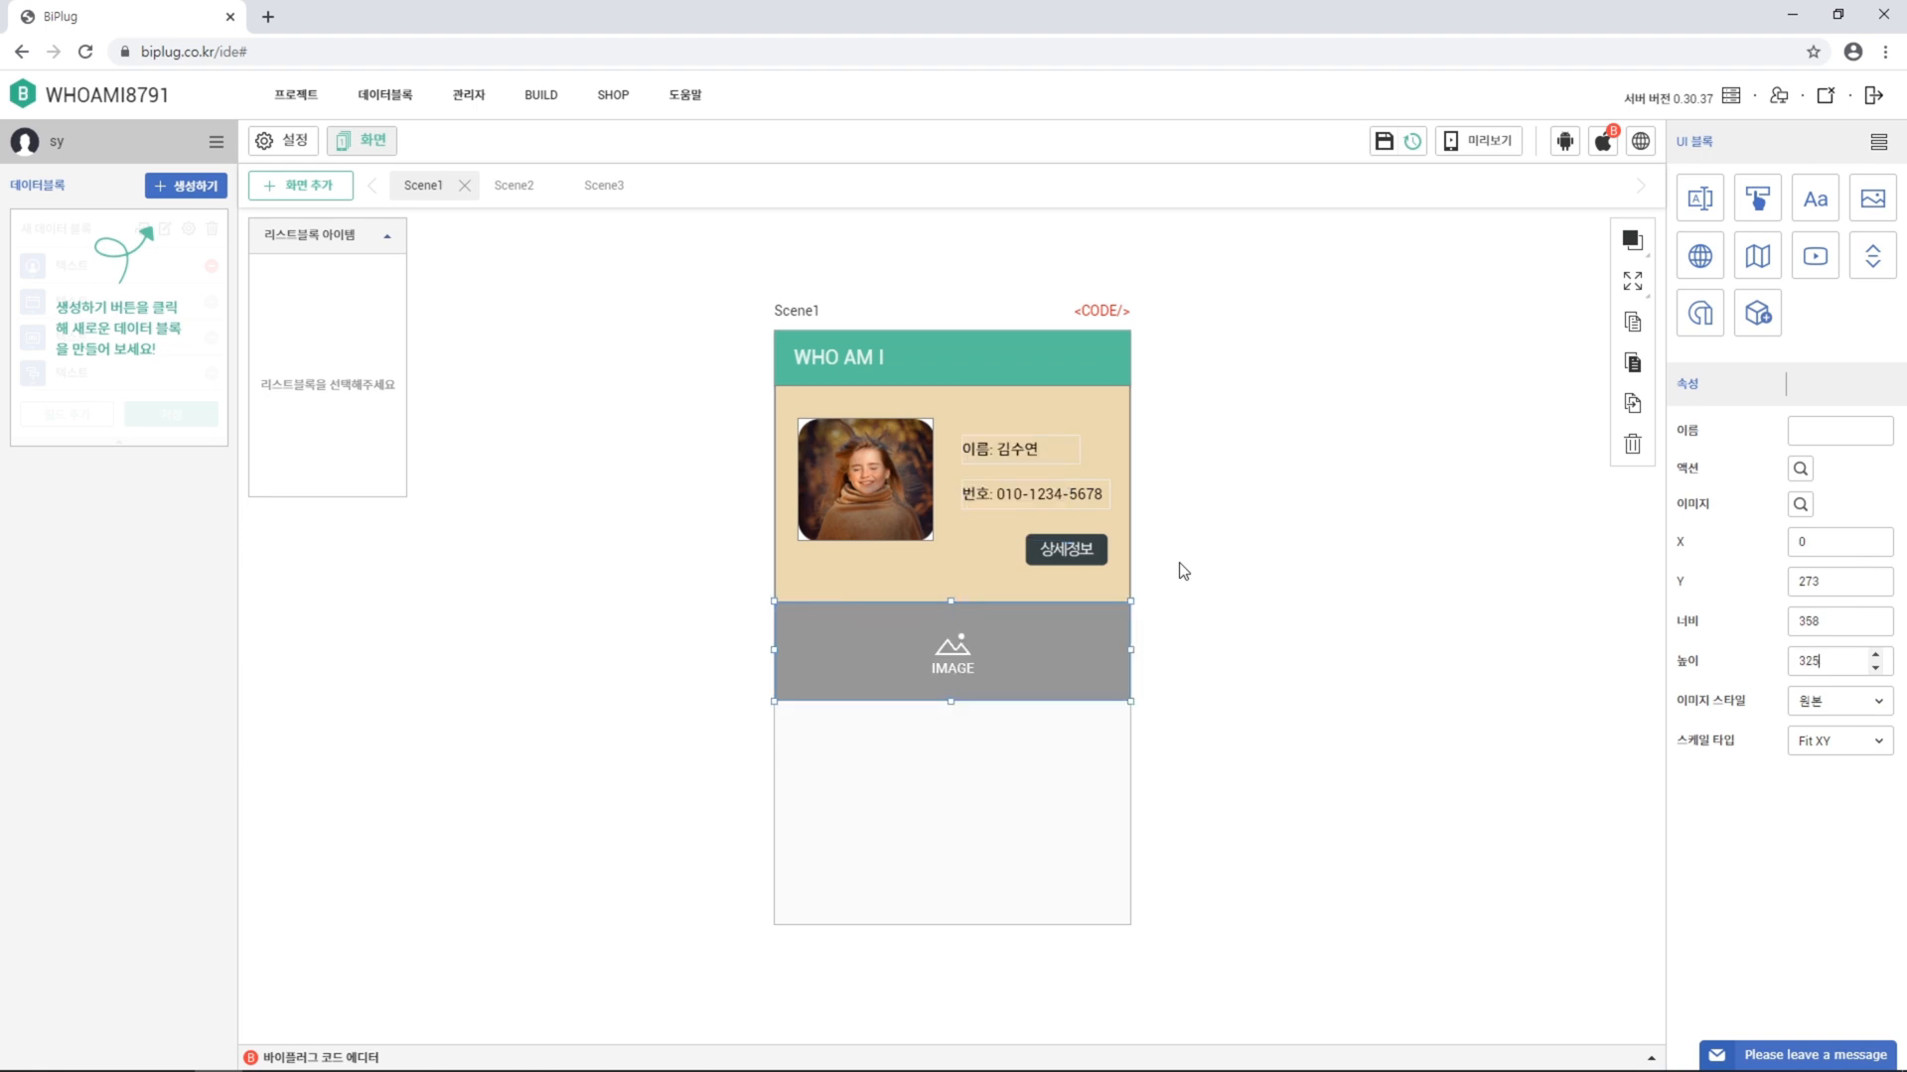
{"action": "key", "text": "Tab"}
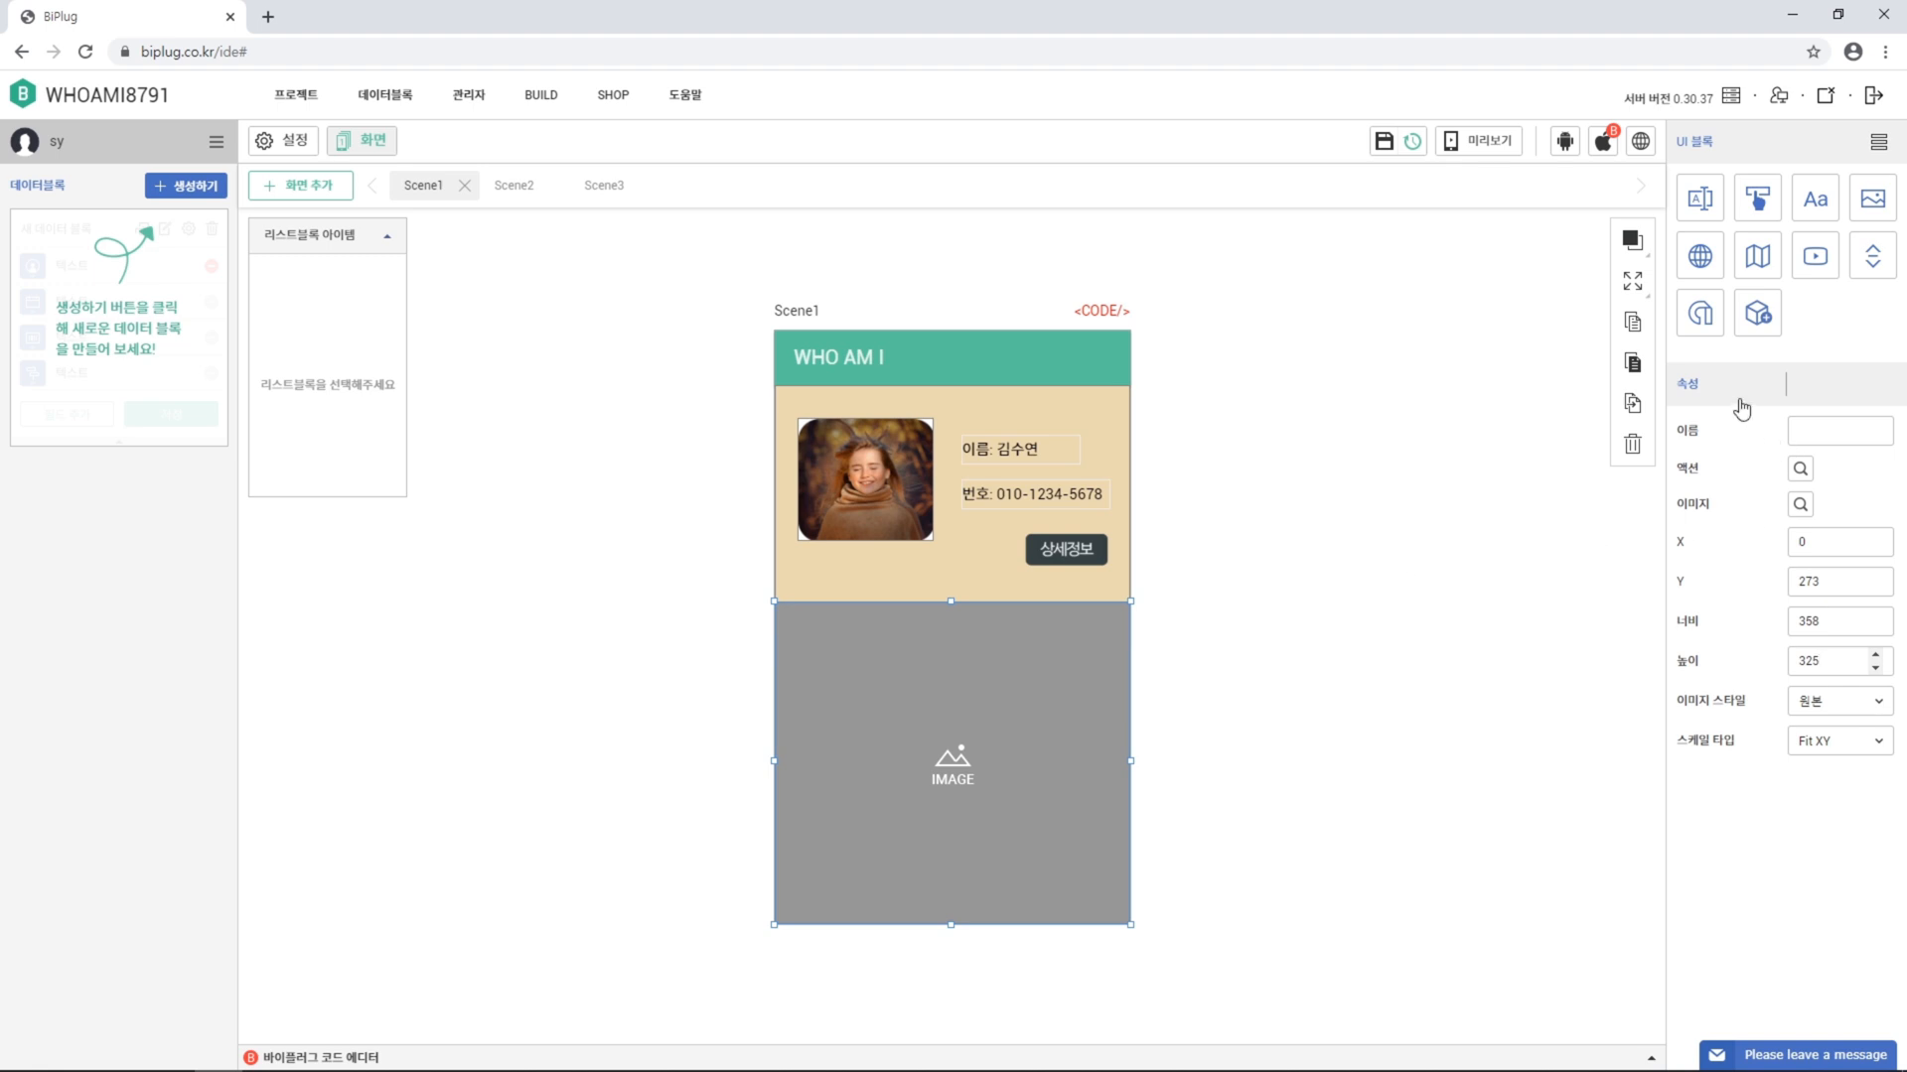
Apply the movie-theatre photo 영화보기.jpg to the new image block
{"action": "left_click", "coordinate": [1800, 504]}
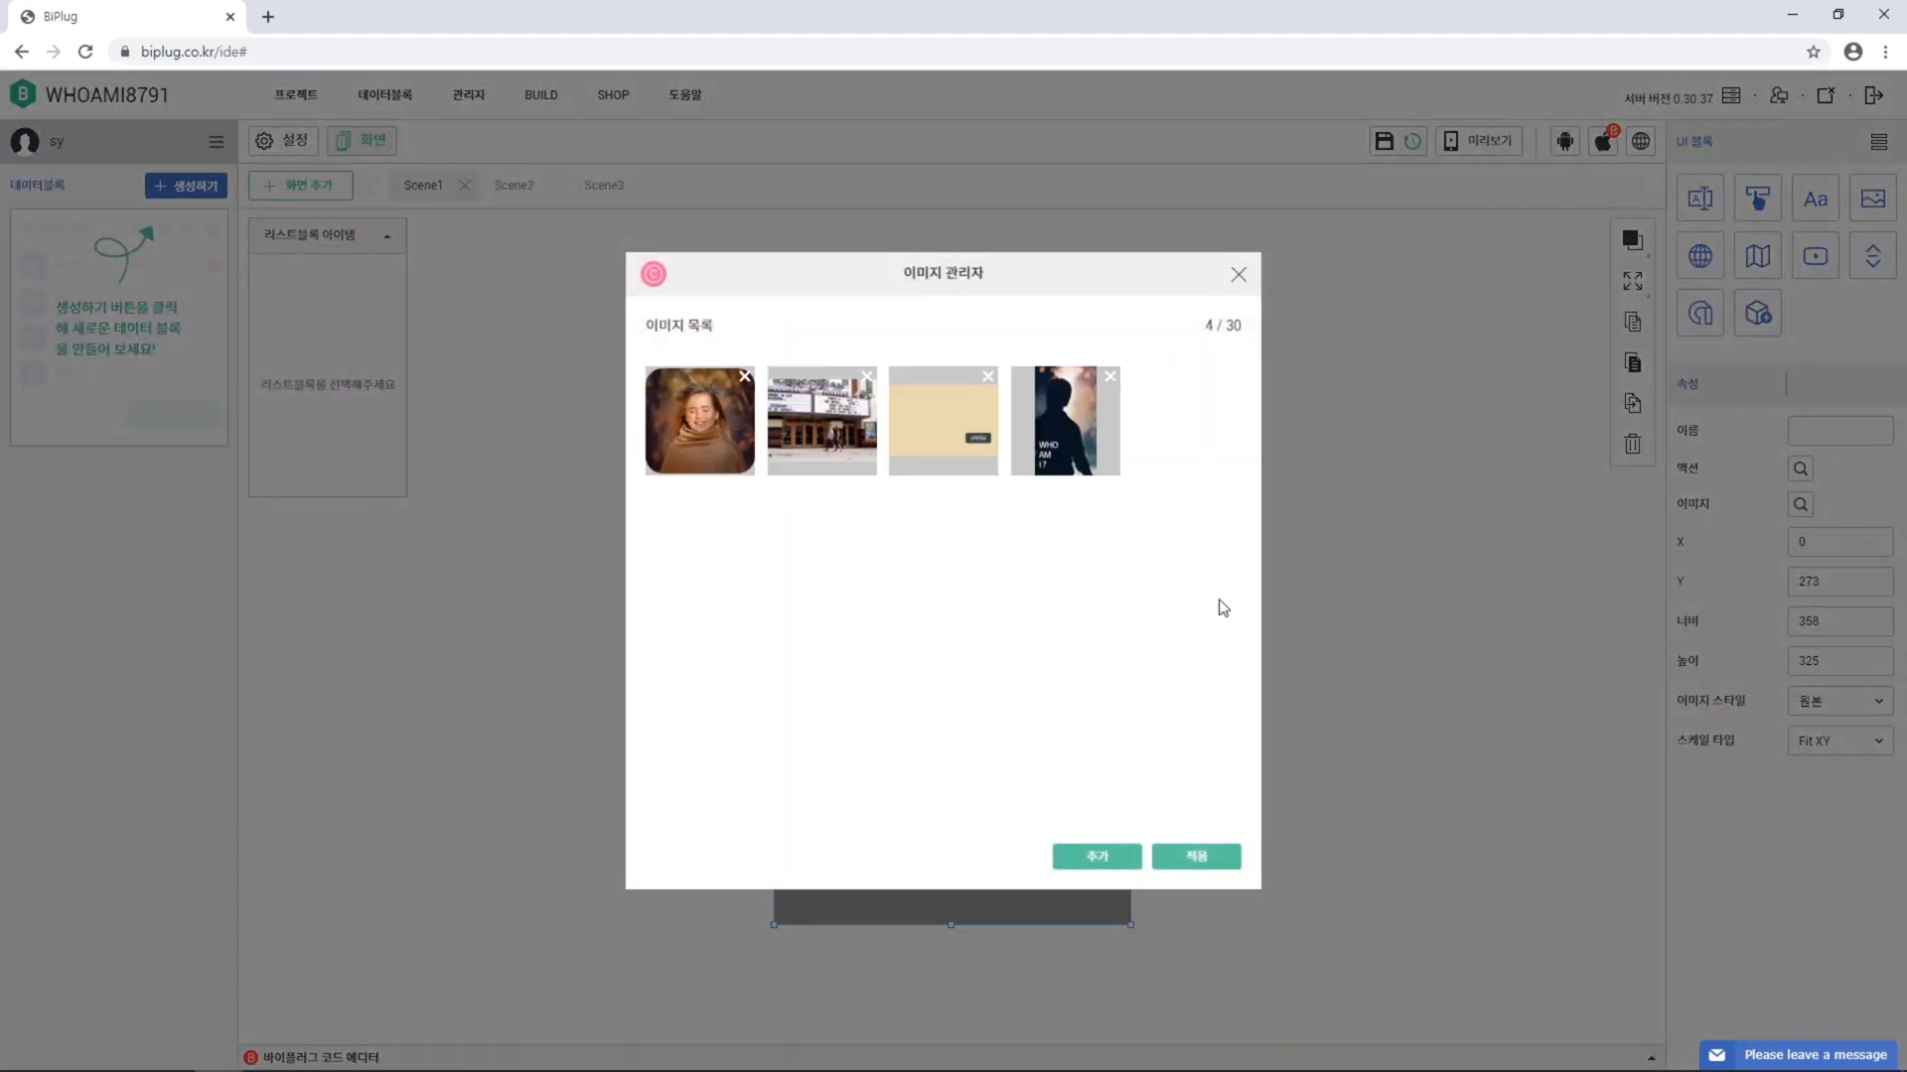
{"action": "left_click", "coordinate": [831, 432]}
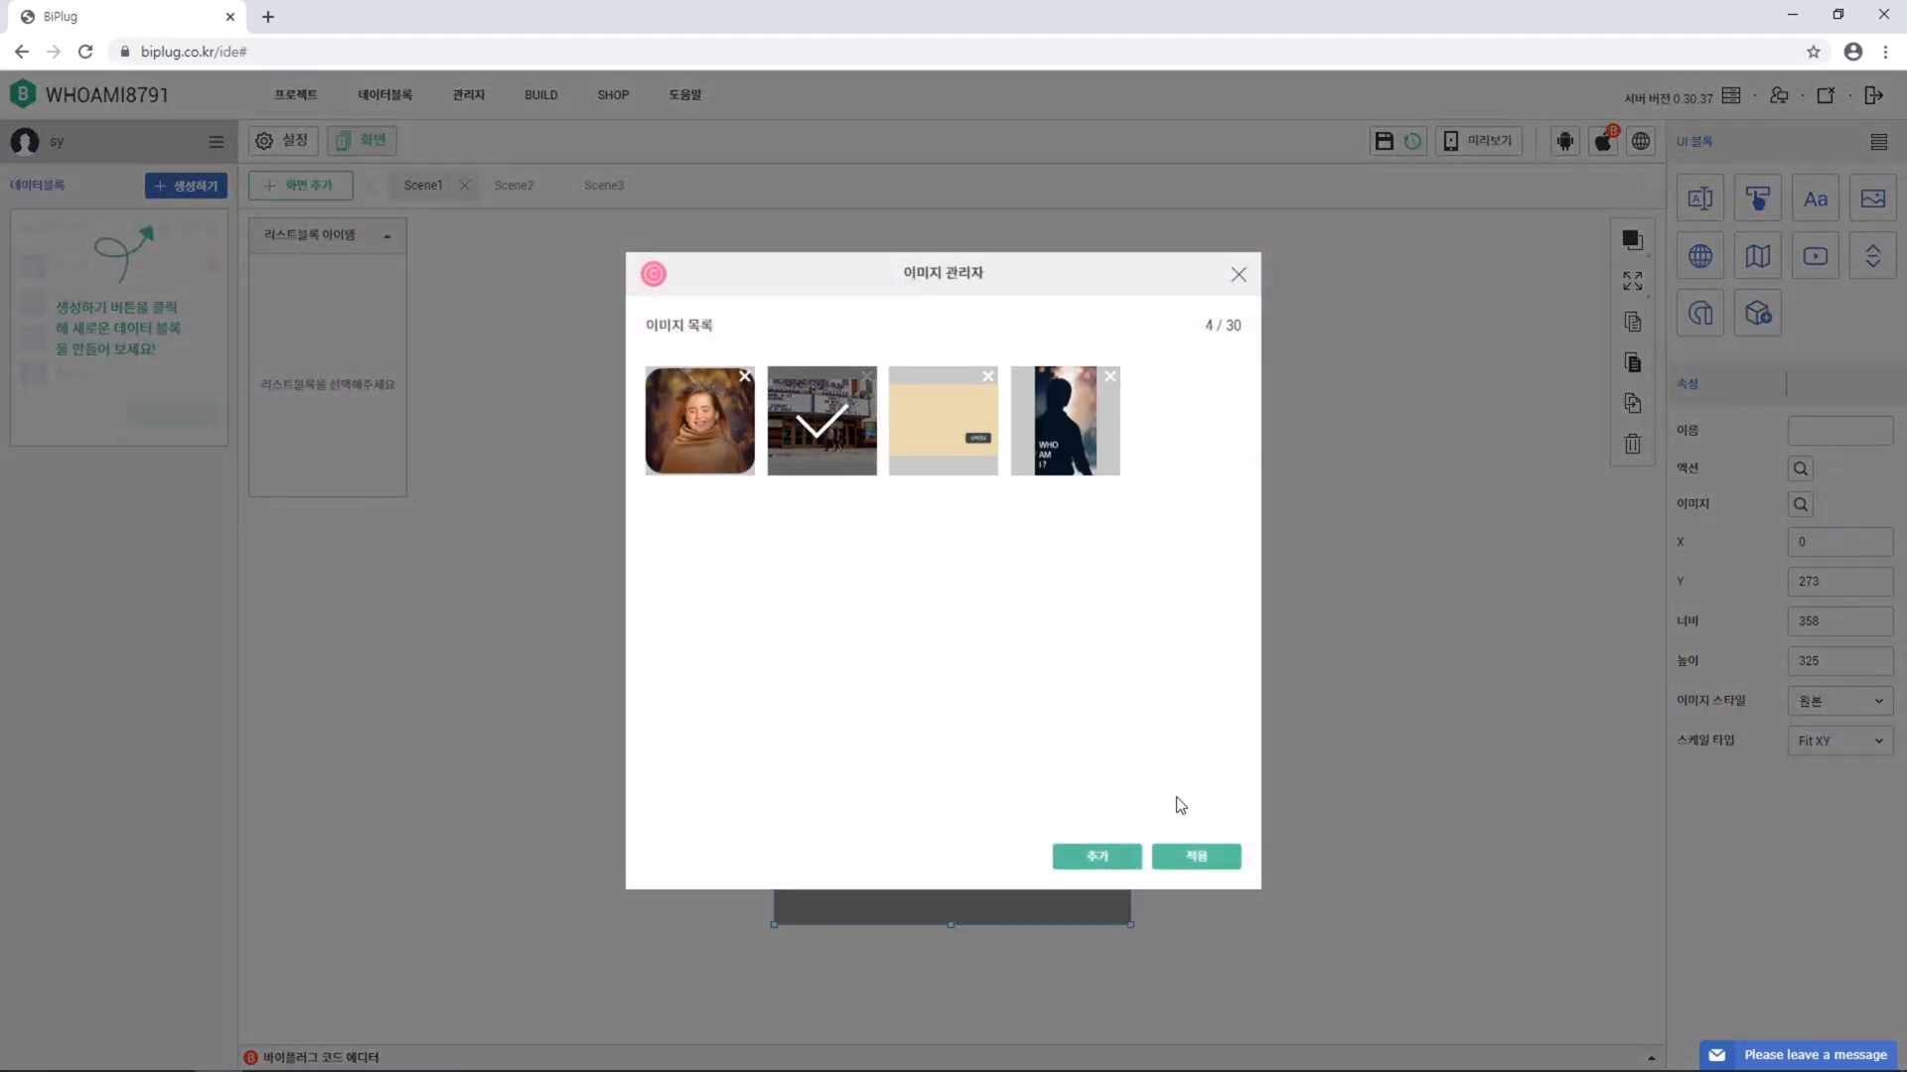
{"action": "left_click", "coordinate": [1196, 856]}
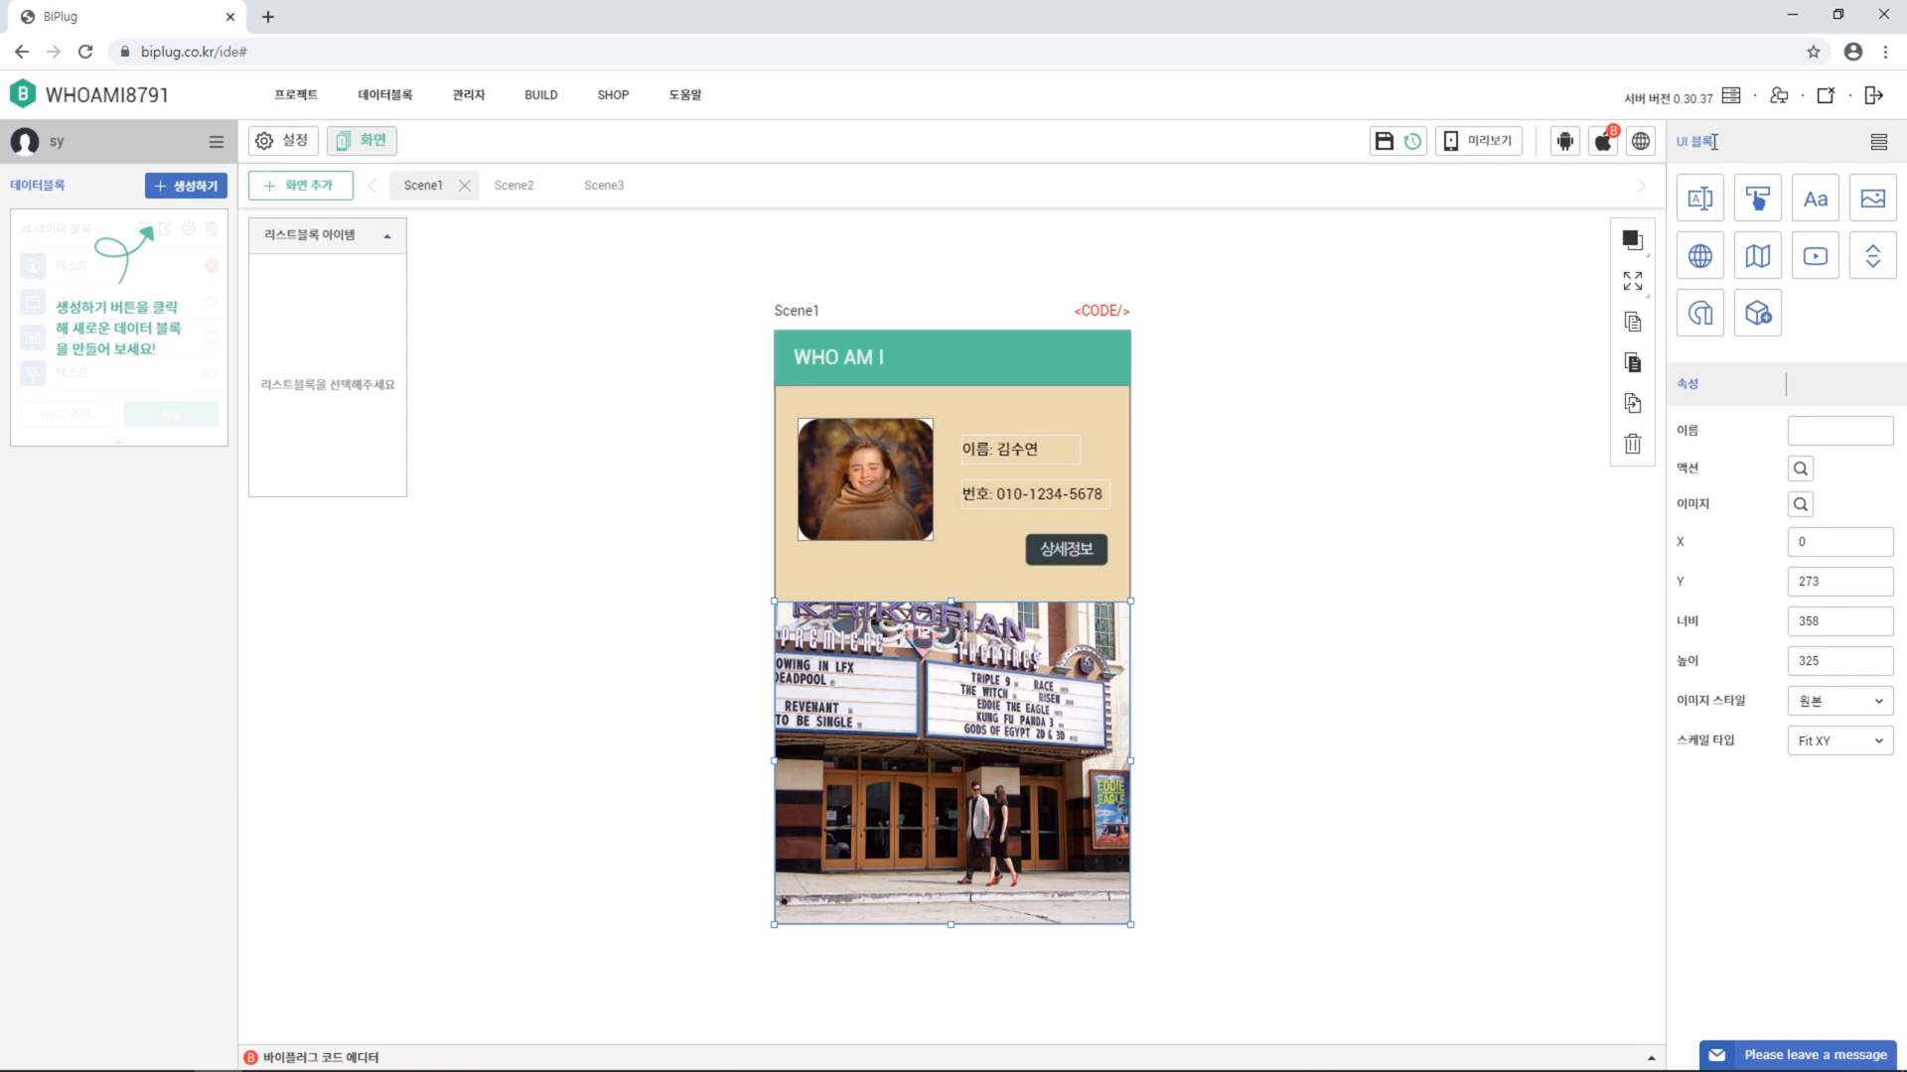
Add a button over the photo at X 255, Y 525, sized 83 by 32
{"action": "left_click", "coordinate": [1753, 203]}
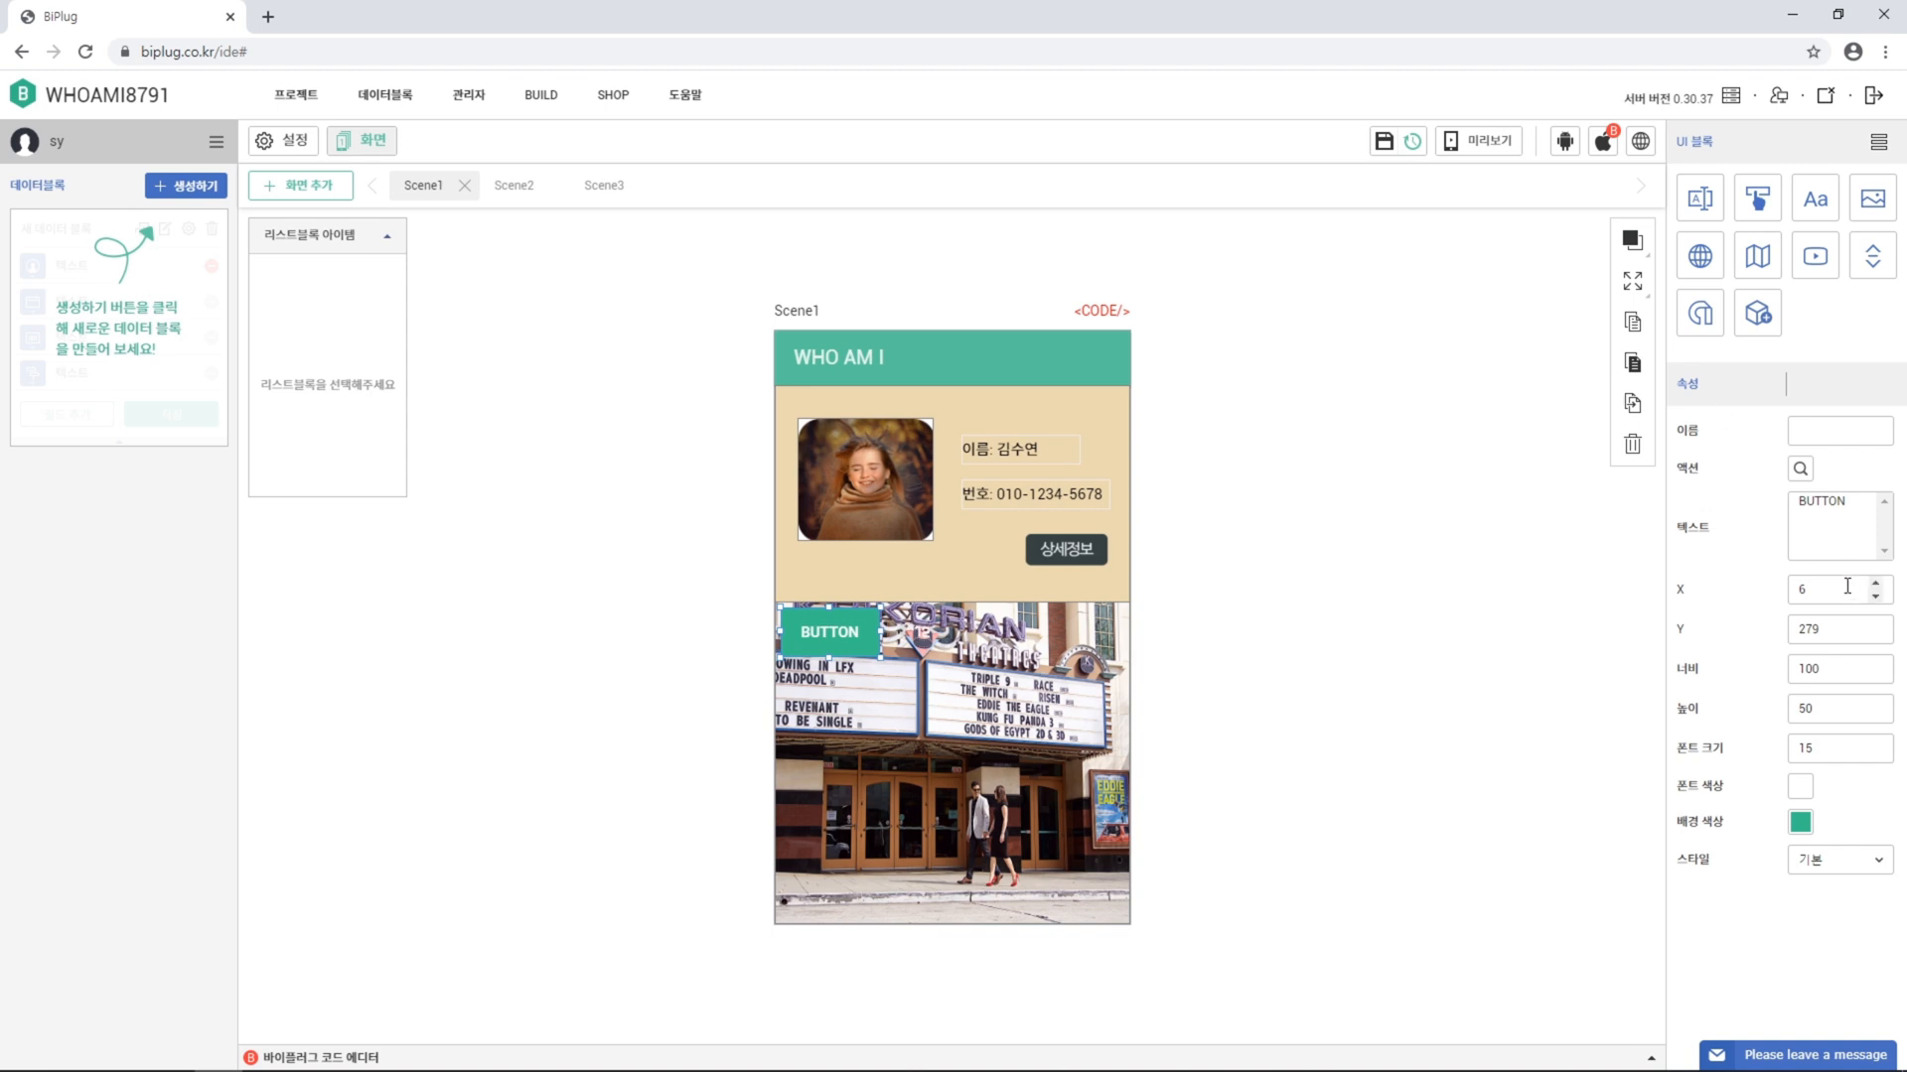
{"action": "left_click_drag", "start_coordinate": [1847, 586], "coordinate": [1289, 674]}
{"action": "type", "text": "255"}
{"action": "key", "text": "Tab"}
{"action": "type", "text": "525"}
{"action": "key", "text": "Tab"}
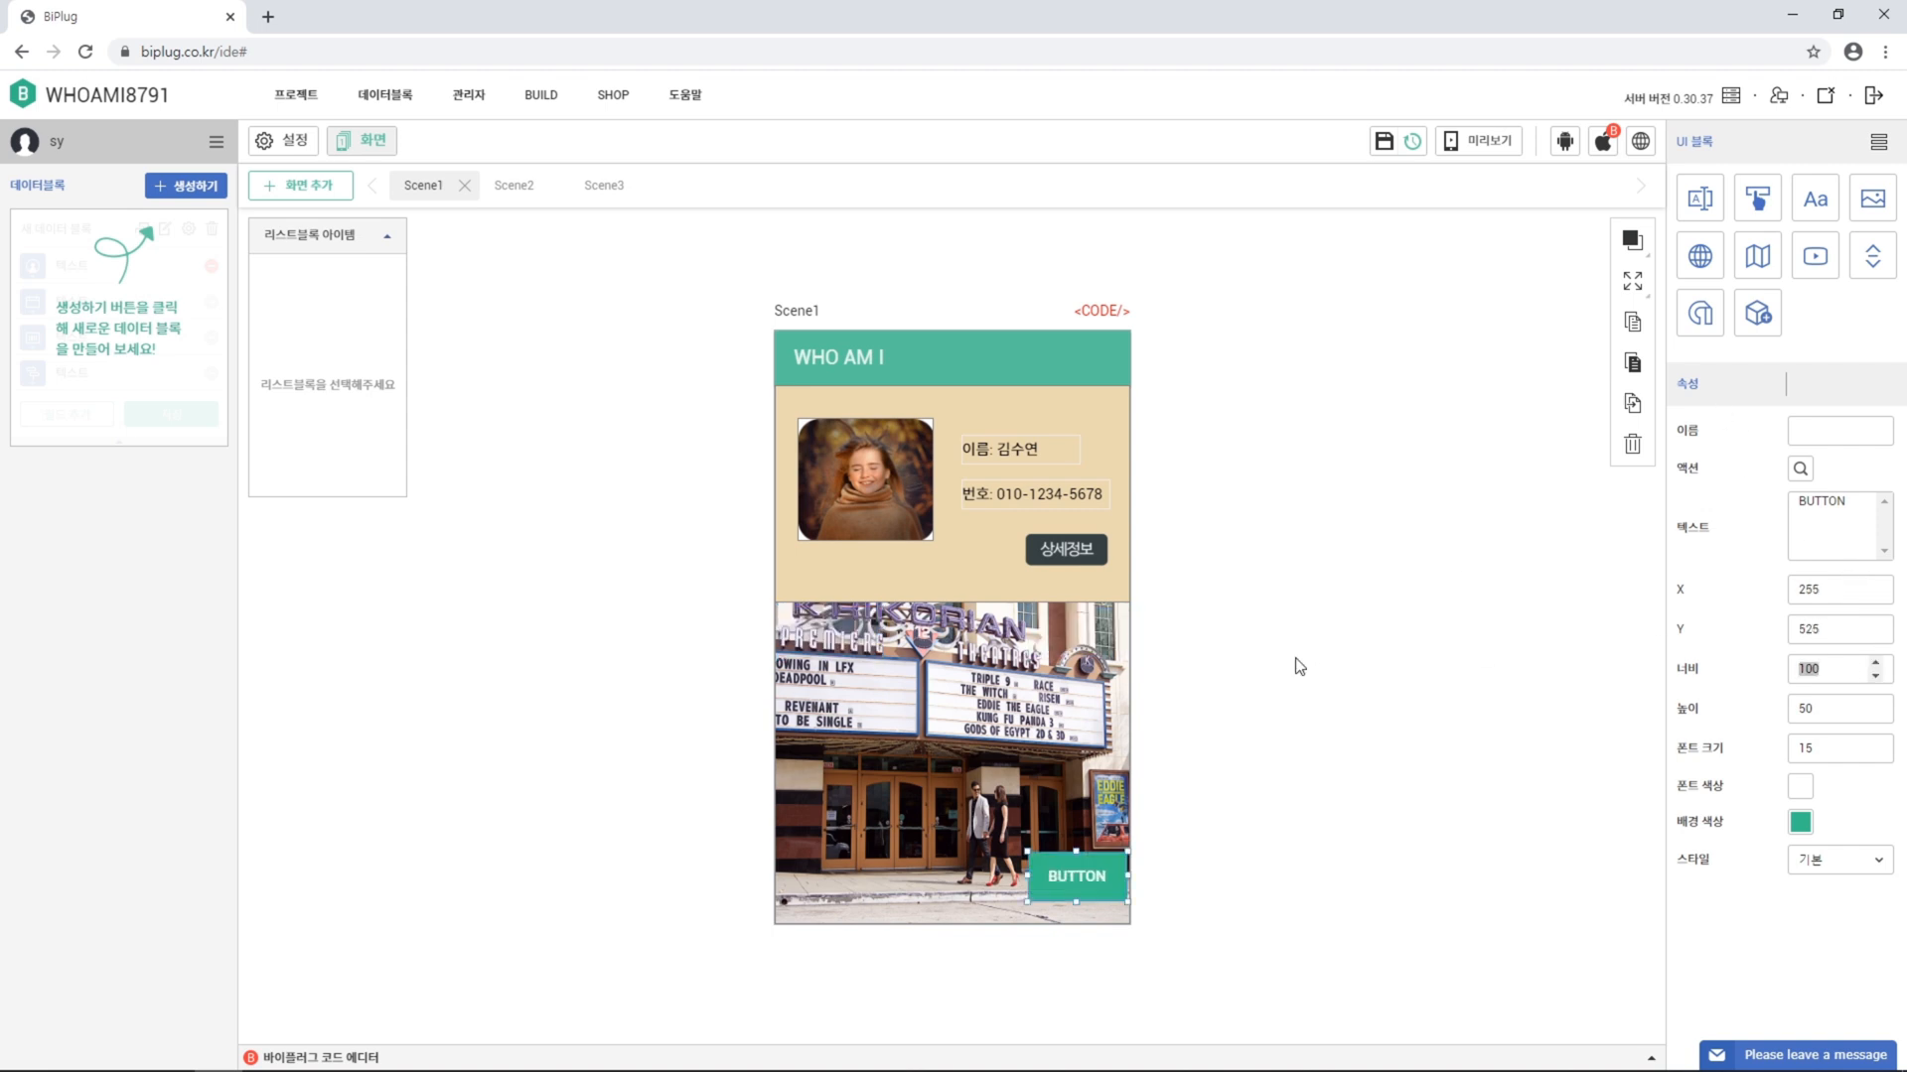
{"action": "type", "text": "83"}
{"action": "key", "text": "Tab"}
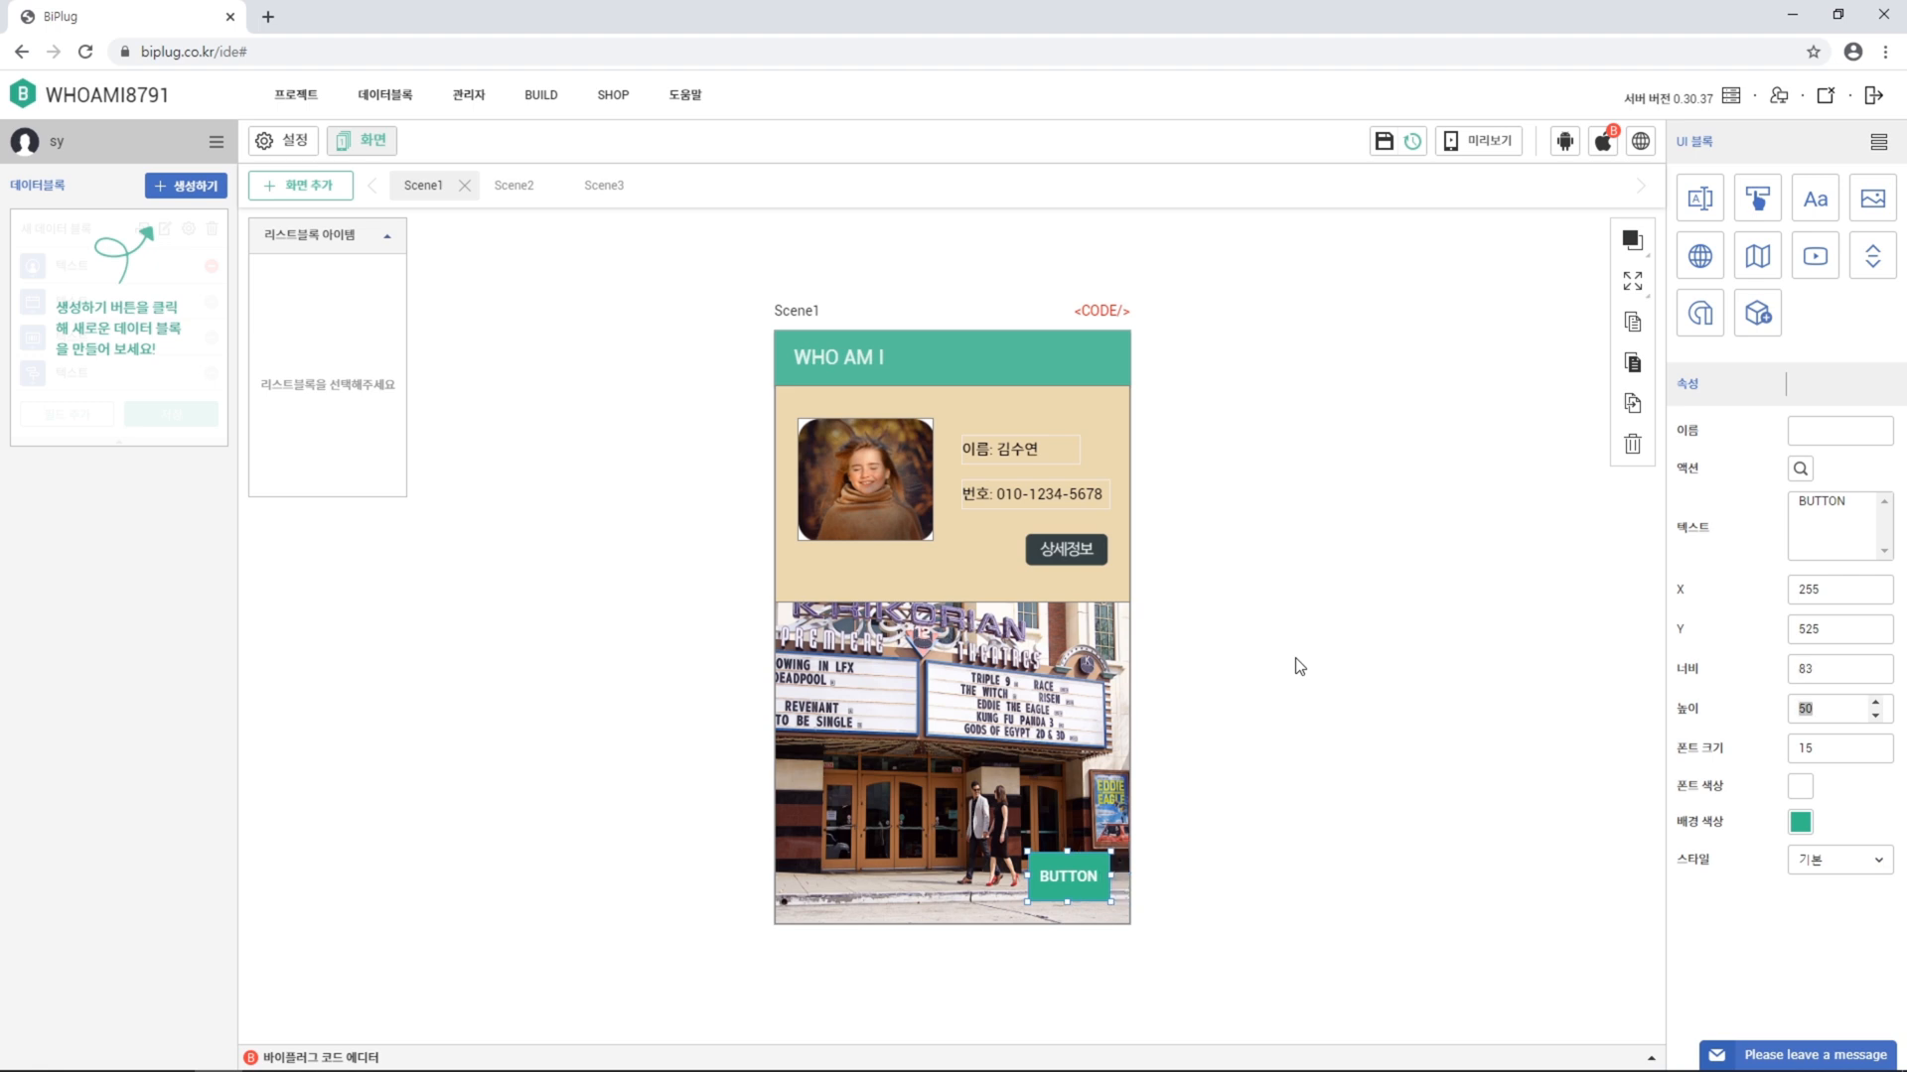
{"action": "type", "text": "32"}
{"action": "key", "text": "Return"}
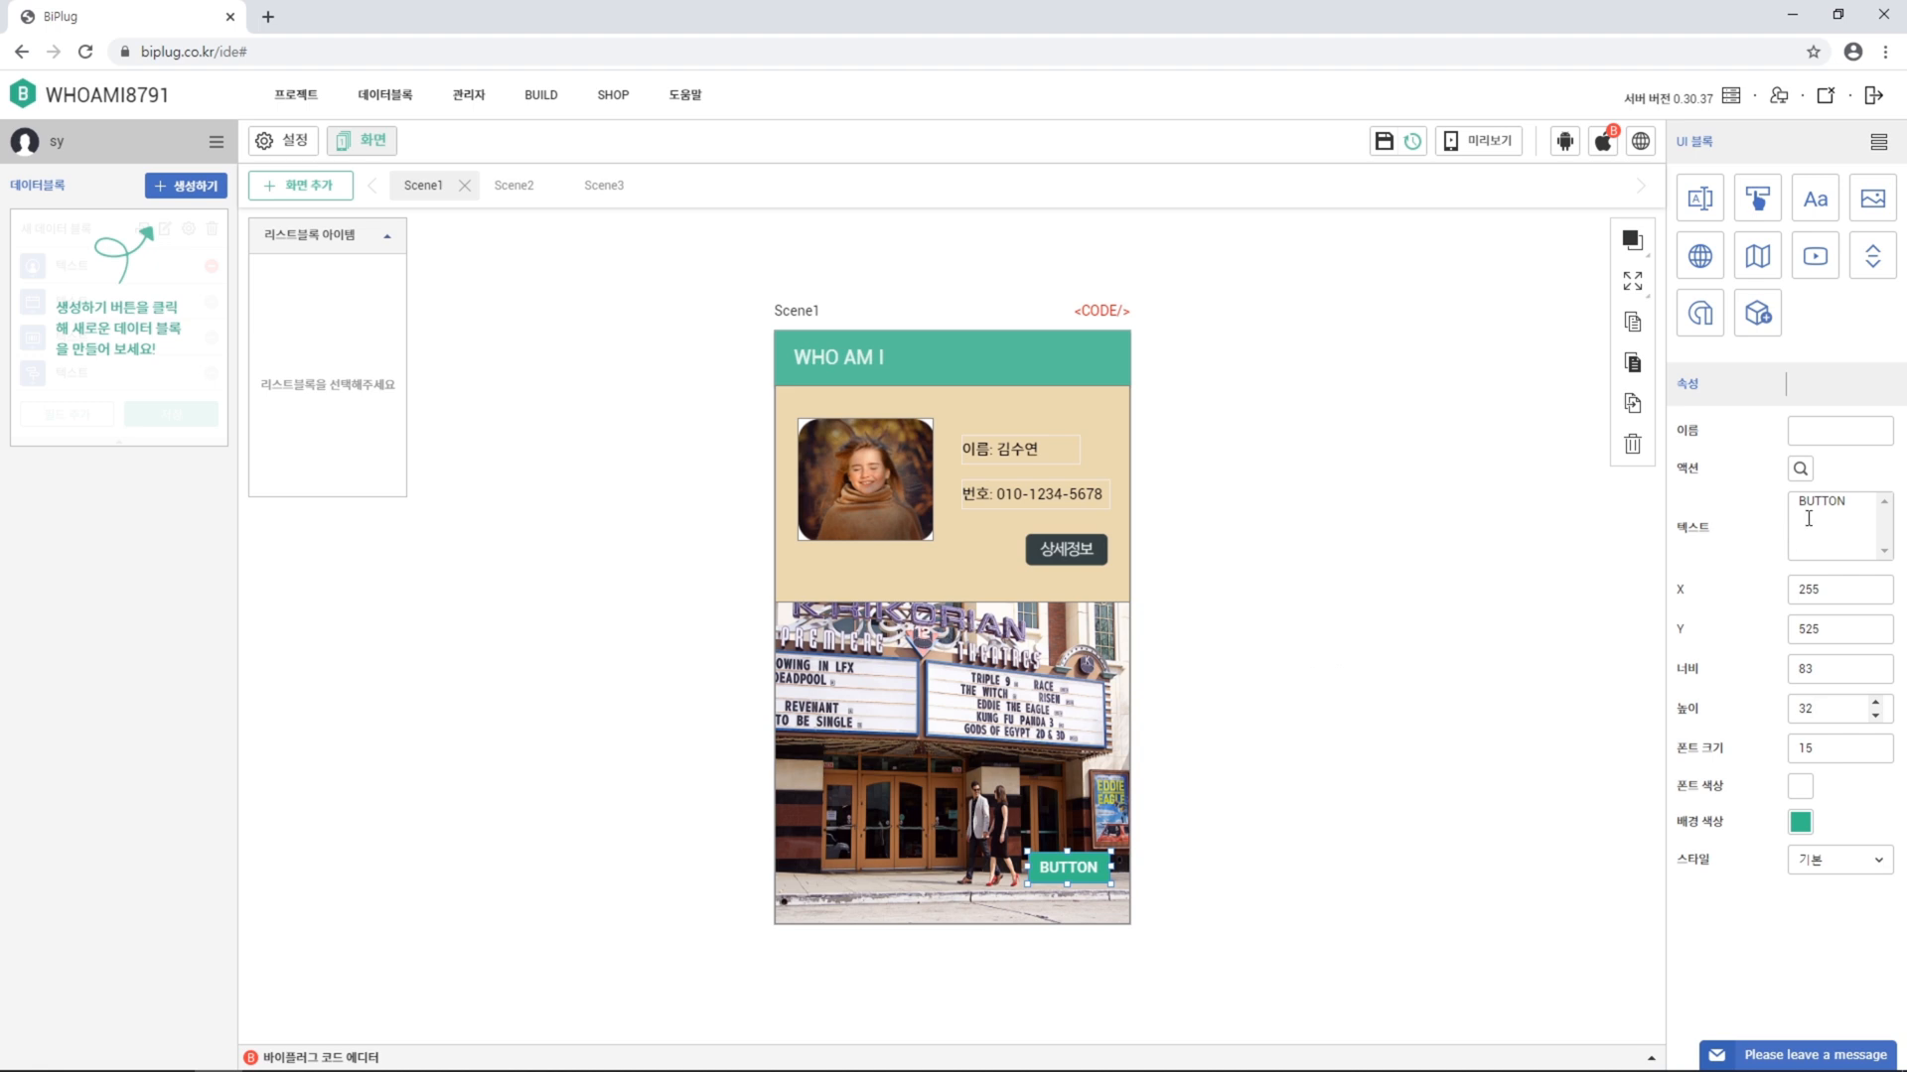
Label the button 나의 강점 and give it a dark grey 4a4a4a background
{"action": "left_click_drag", "start_coordinate": [1849, 503], "coordinate": [1728, 507]}
{"action": "type", "text": "나의 강점"}
{"action": "left_click", "coordinate": [1801, 831]}
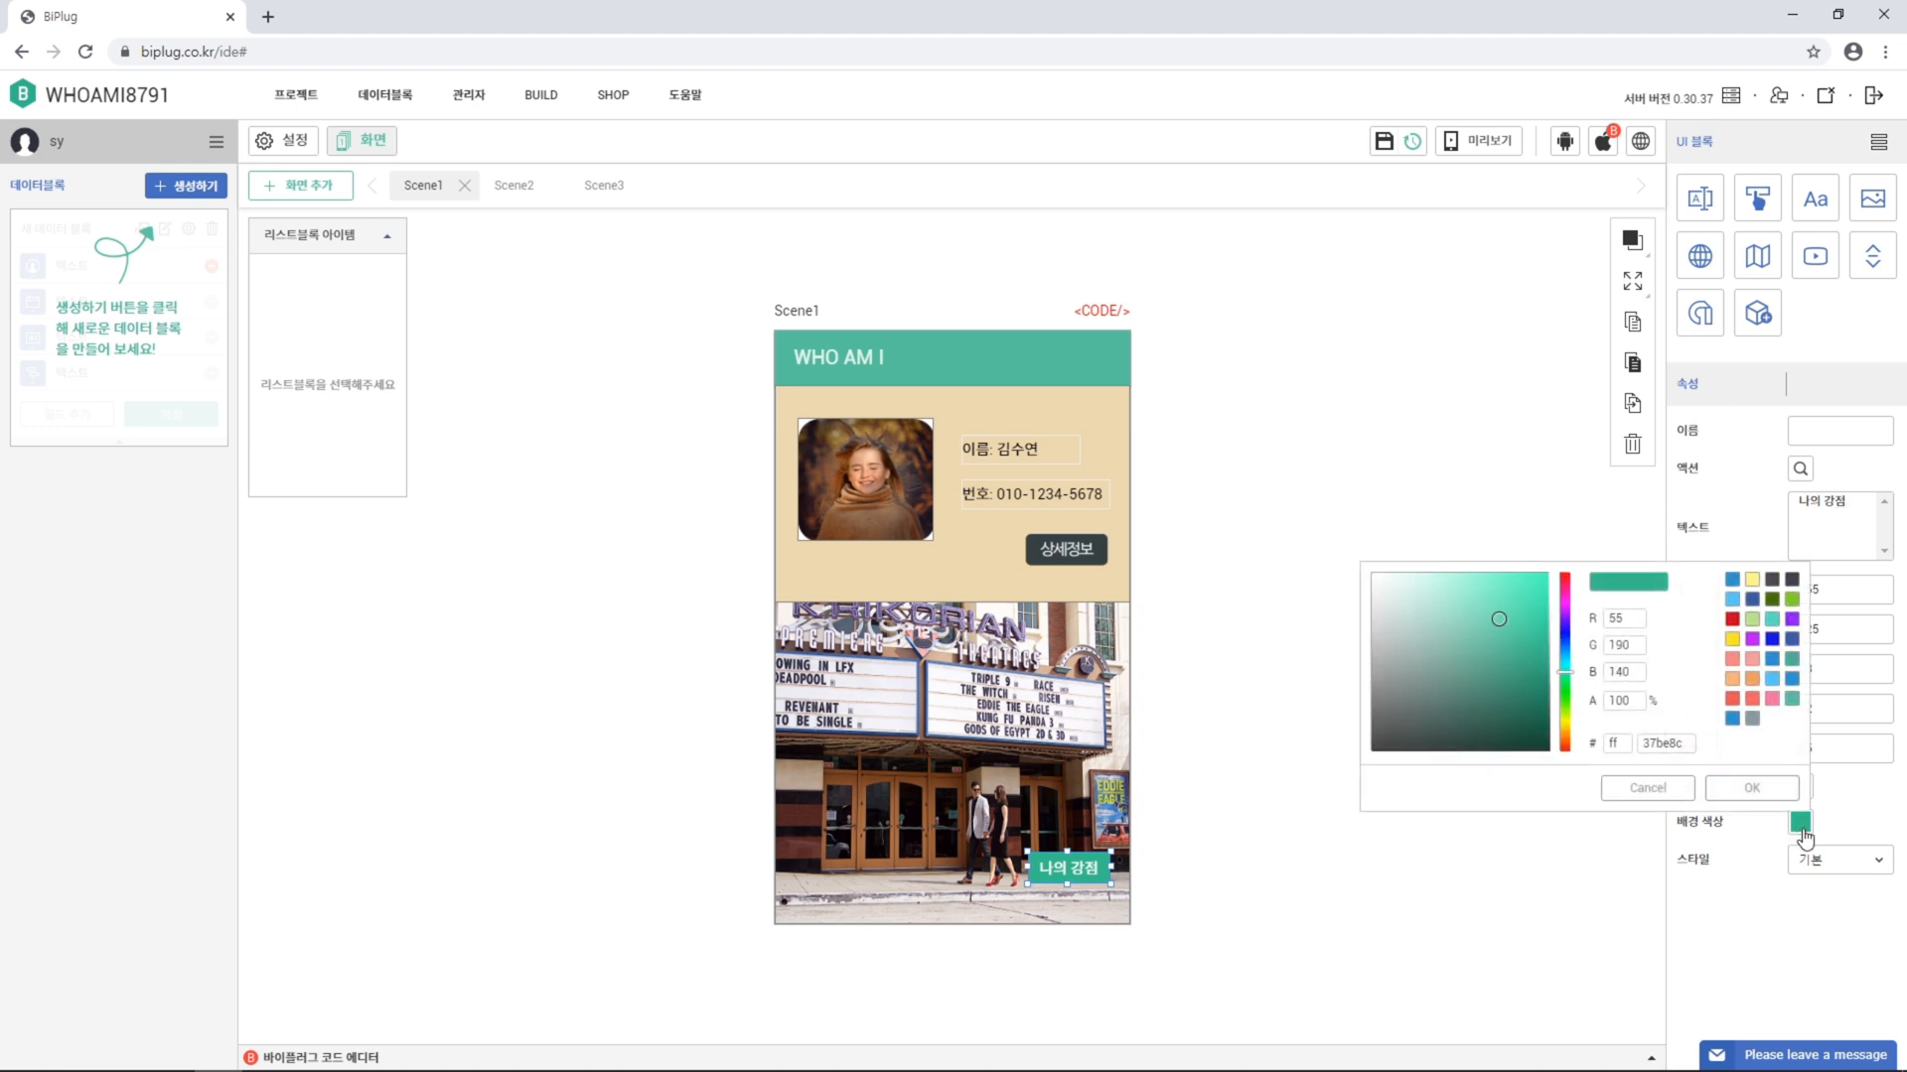
{"action": "left_click", "coordinate": [1773, 580]}
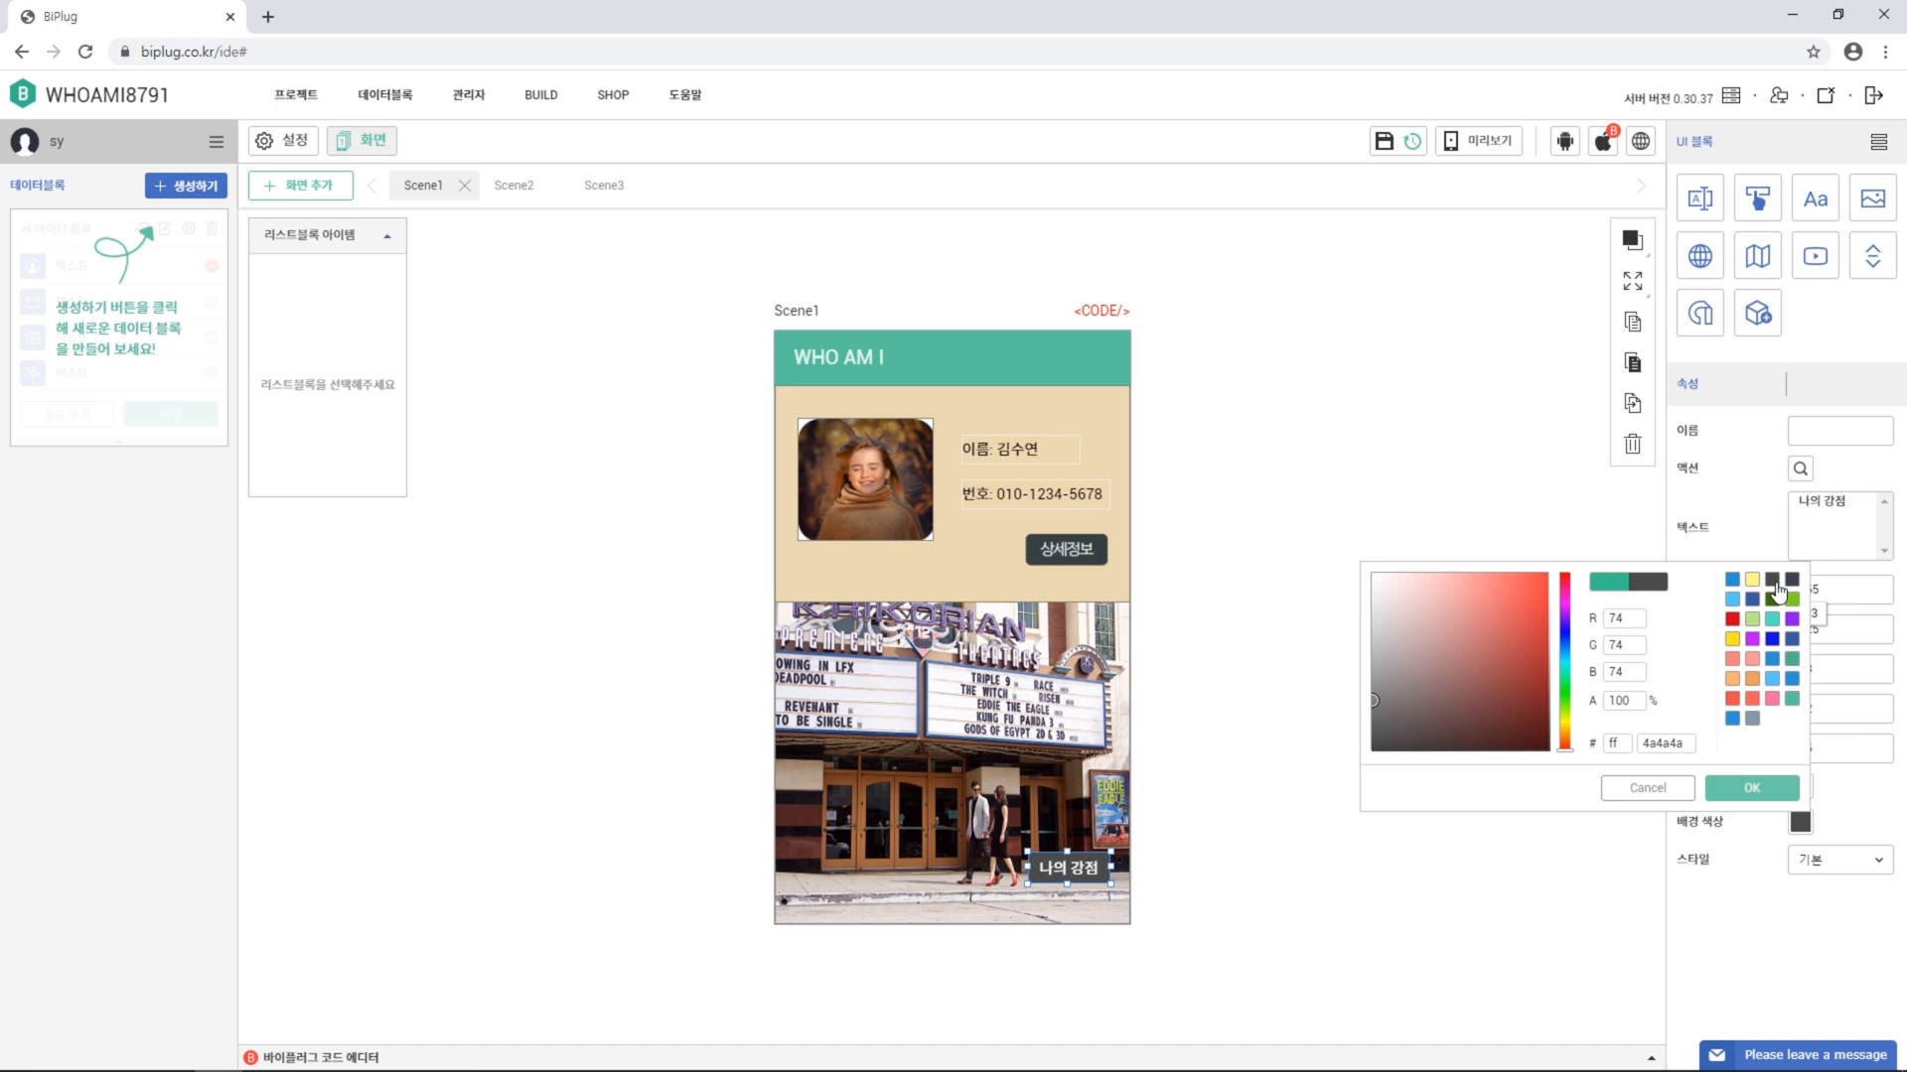
{"action": "left_click", "coordinate": [1791, 793]}
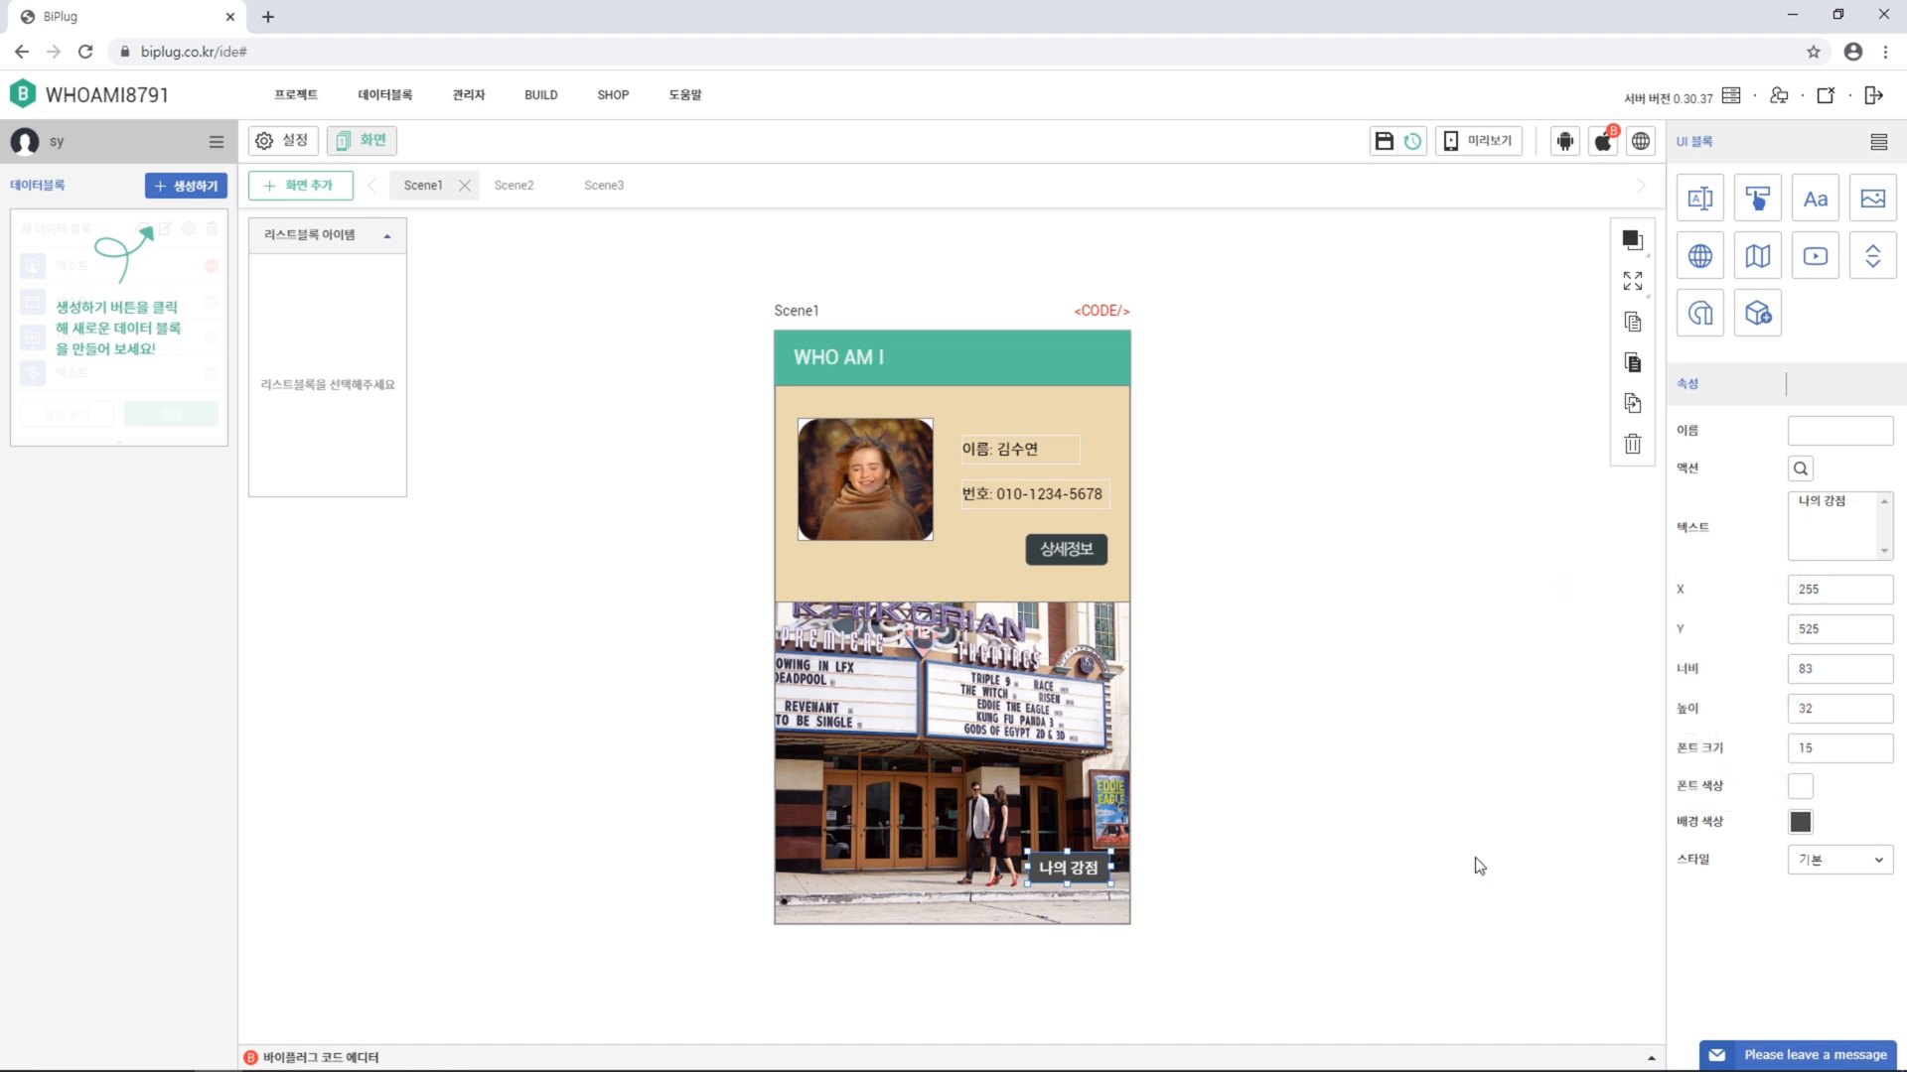
{"action": "left_click", "coordinate": [1033, 548]}
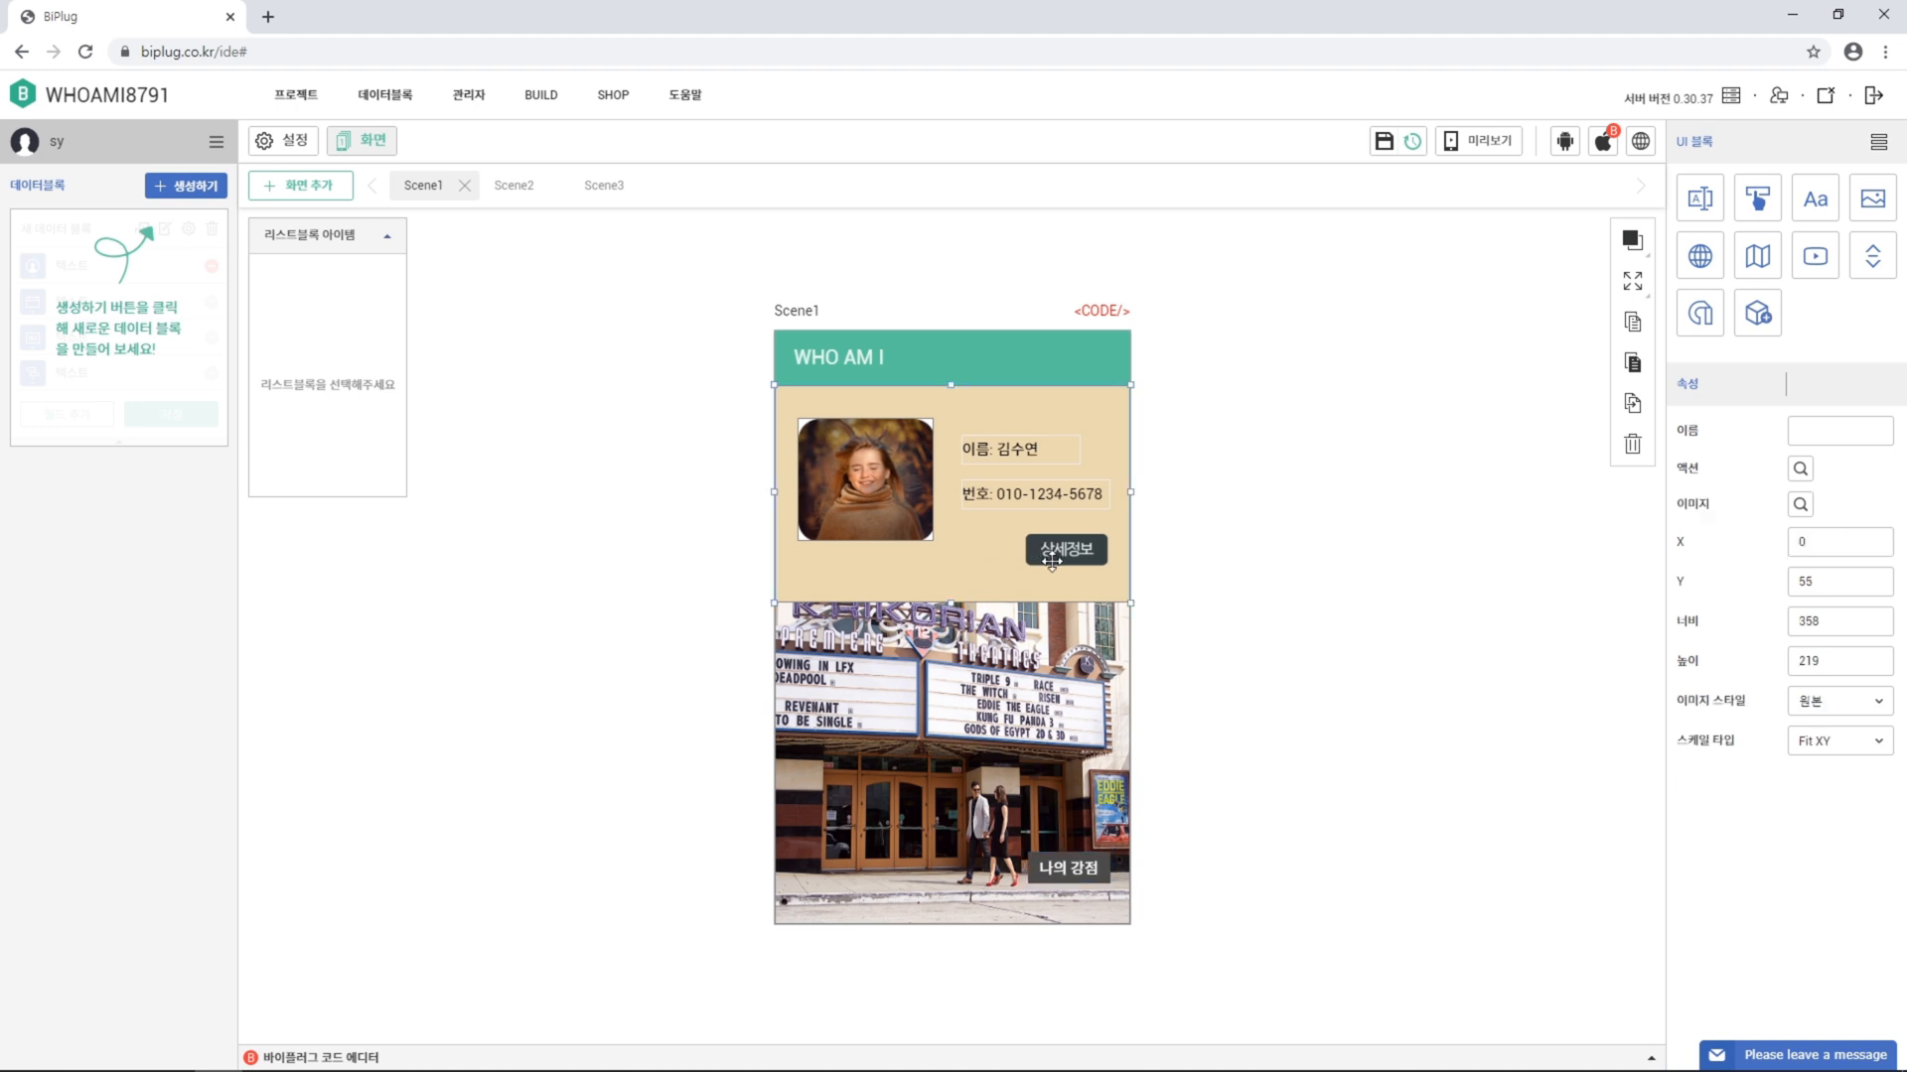
Give the beige profile panel a screen-move action that opens Scene2
{"action": "left_click", "coordinate": [503, 195]}
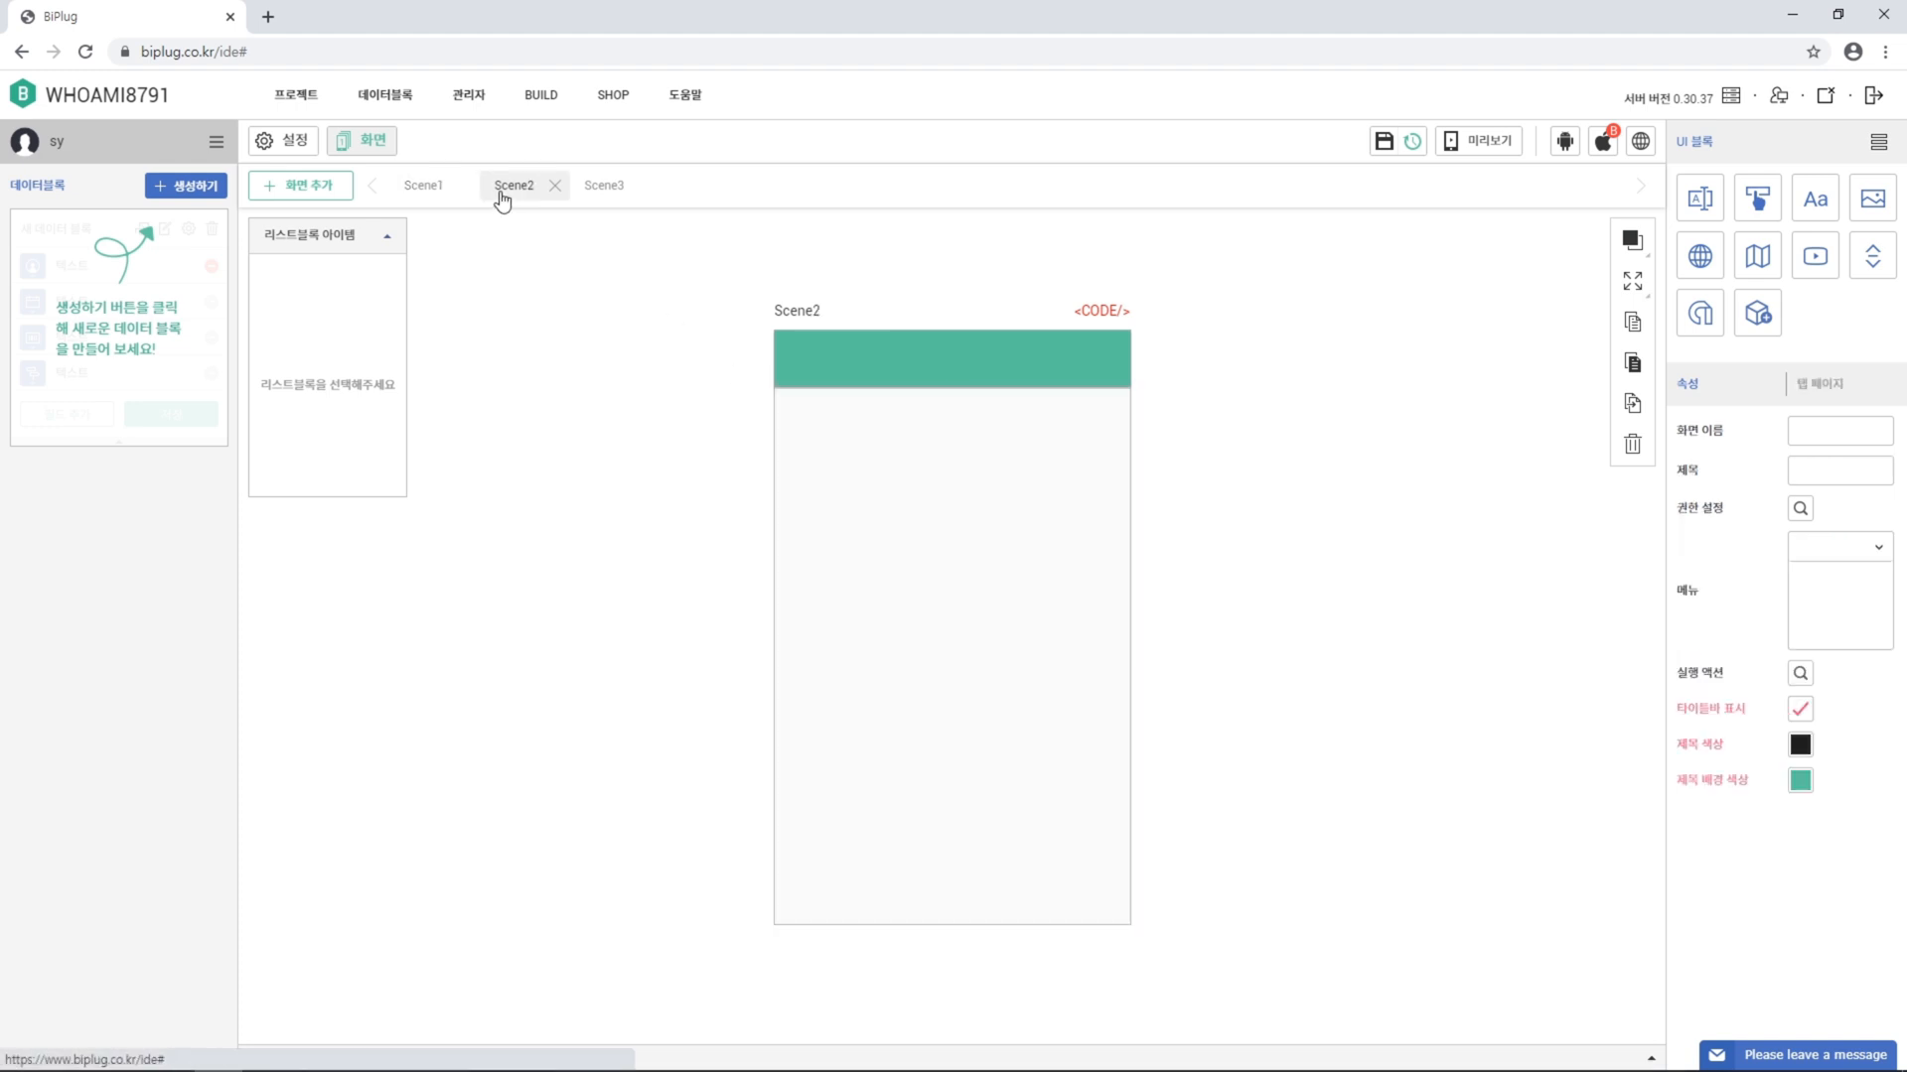
{"action": "left_click", "coordinate": [443, 195]}
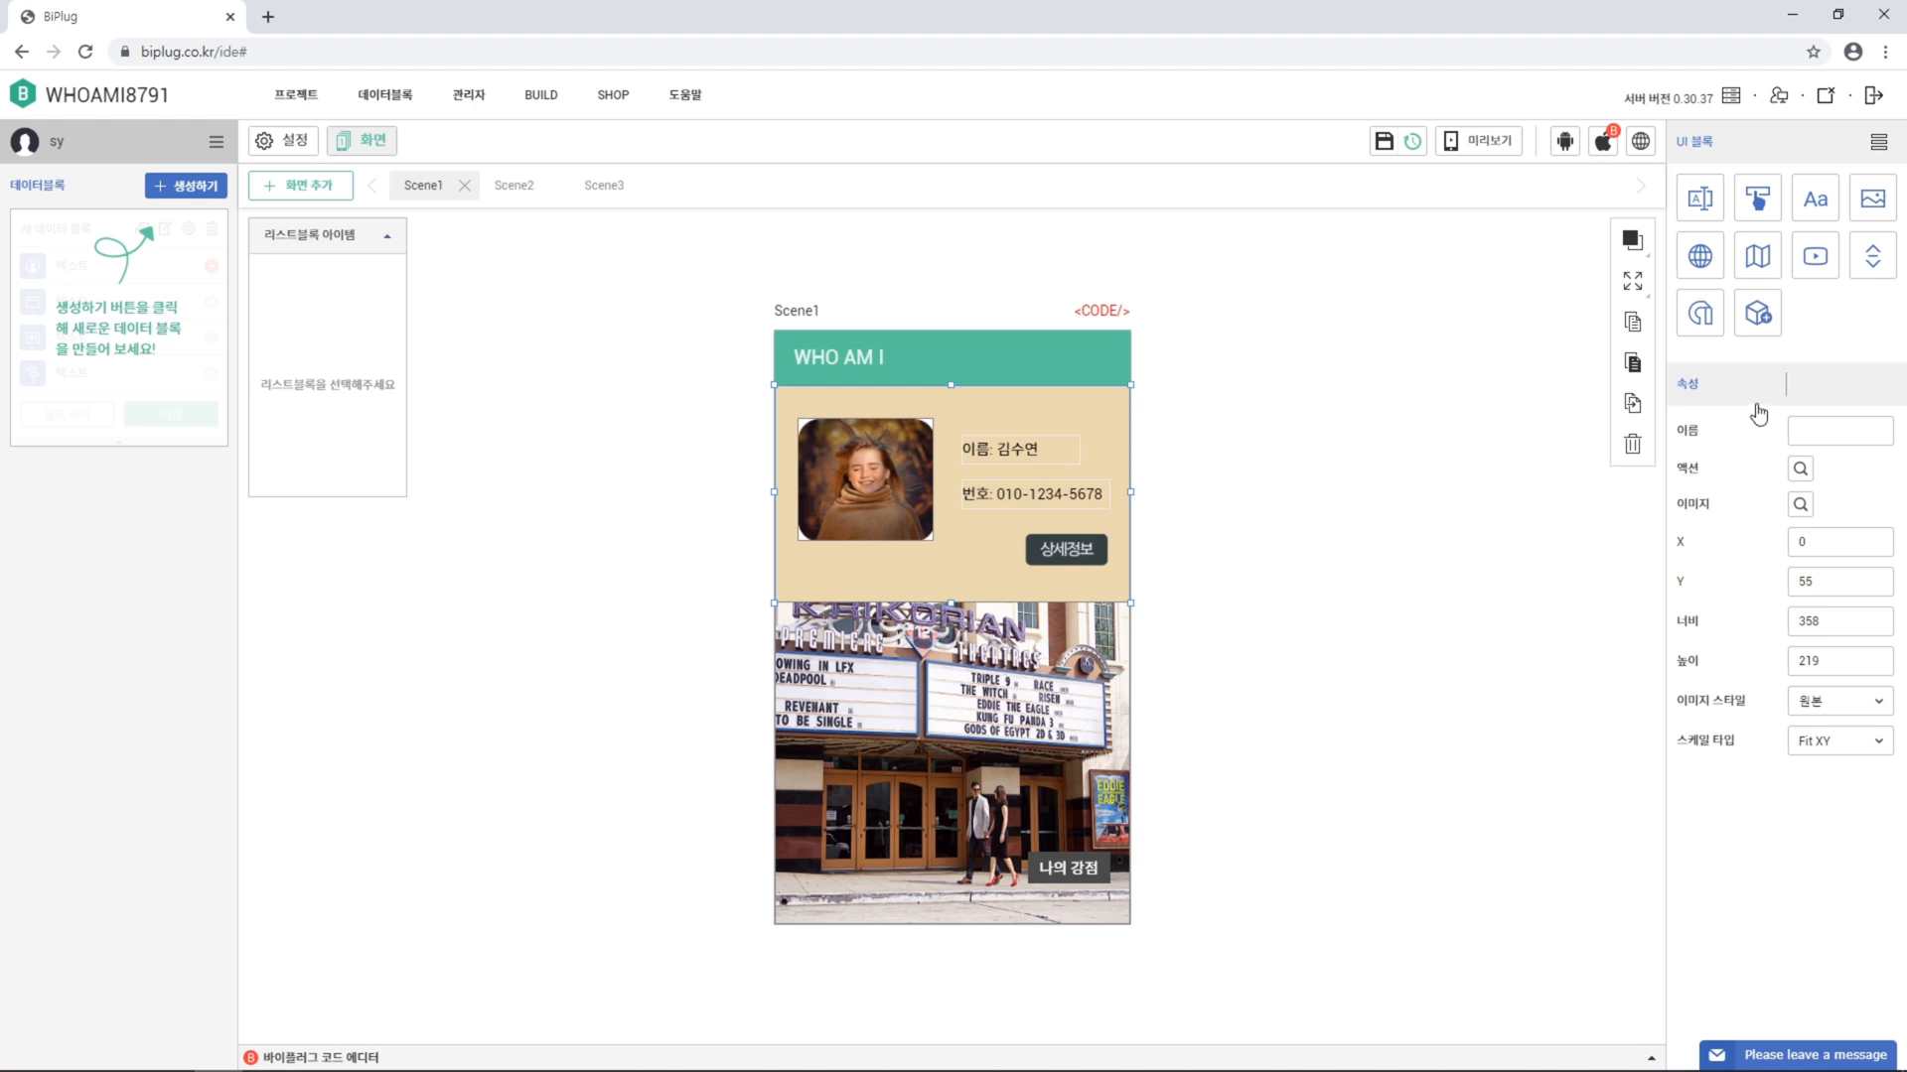
{"action": "left_click", "coordinate": [1800, 469]}
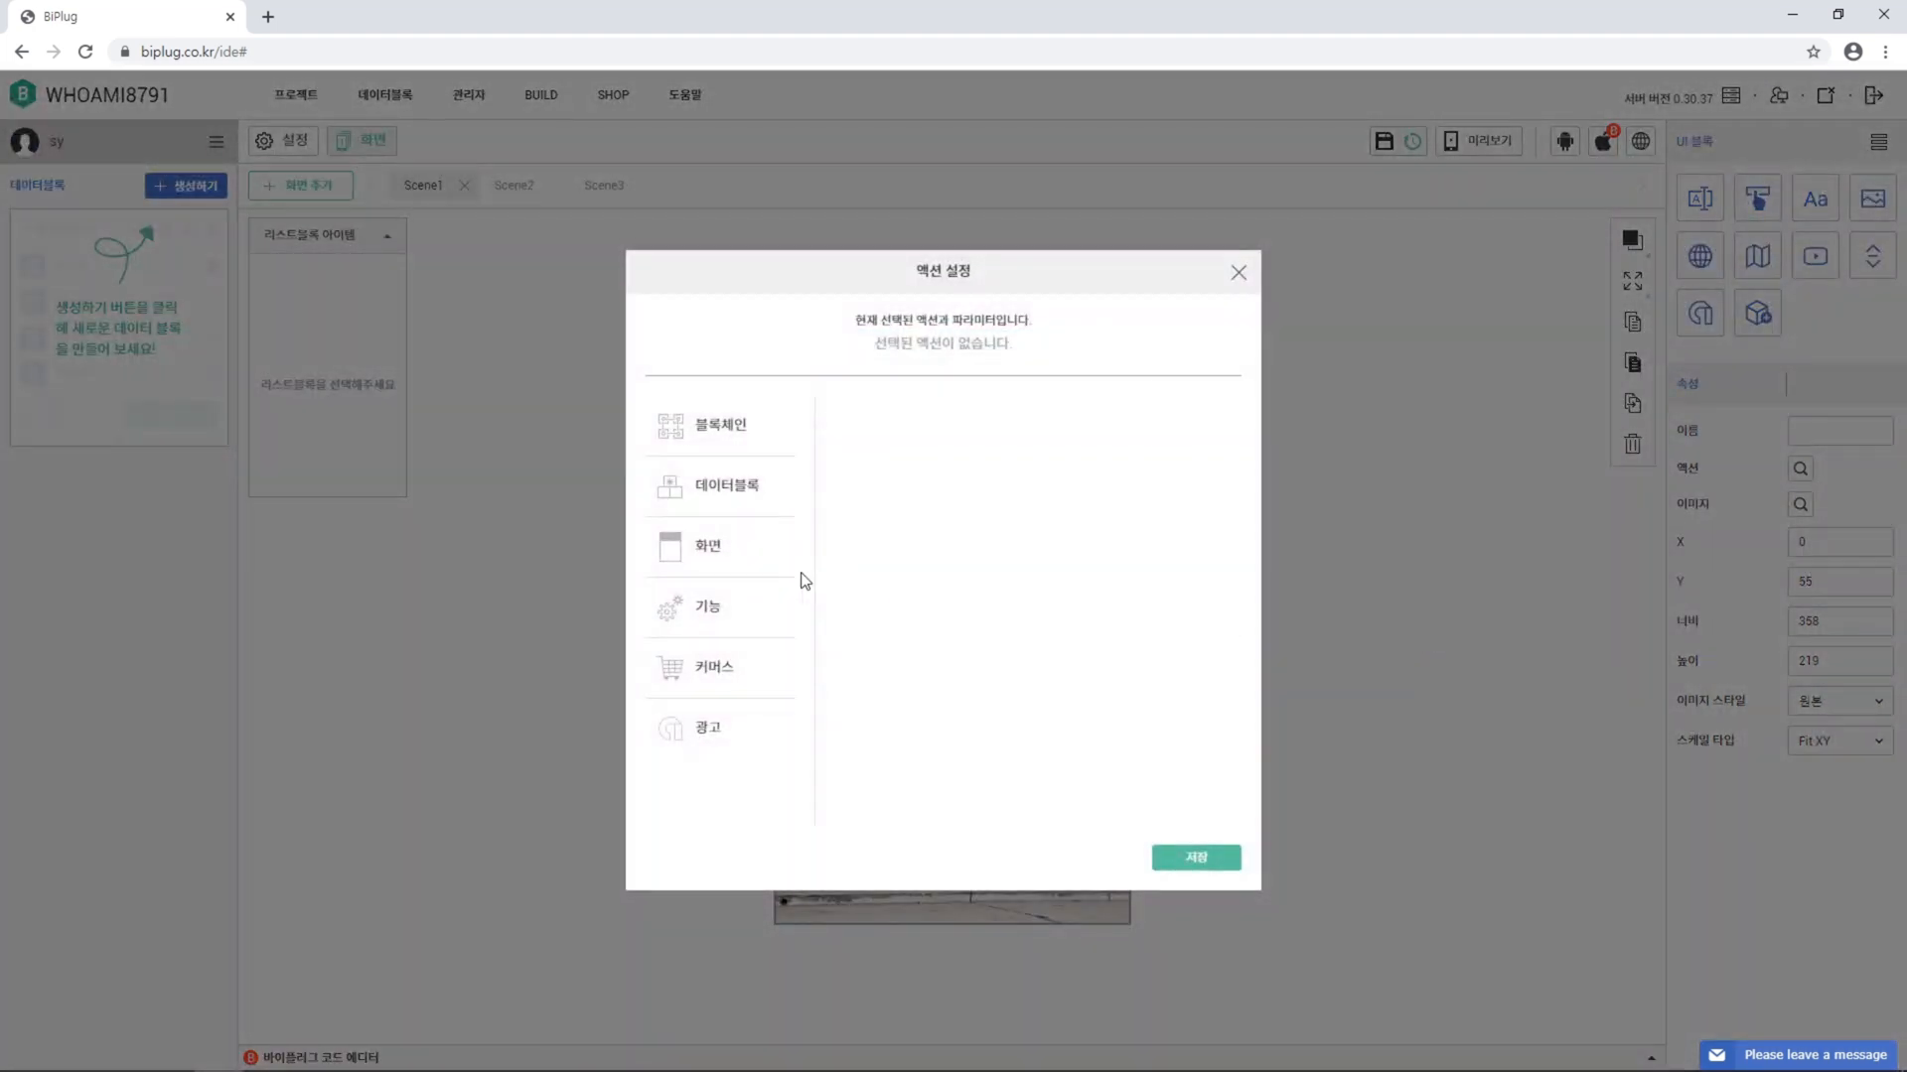
{"action": "left_click", "coordinate": [754, 571]}
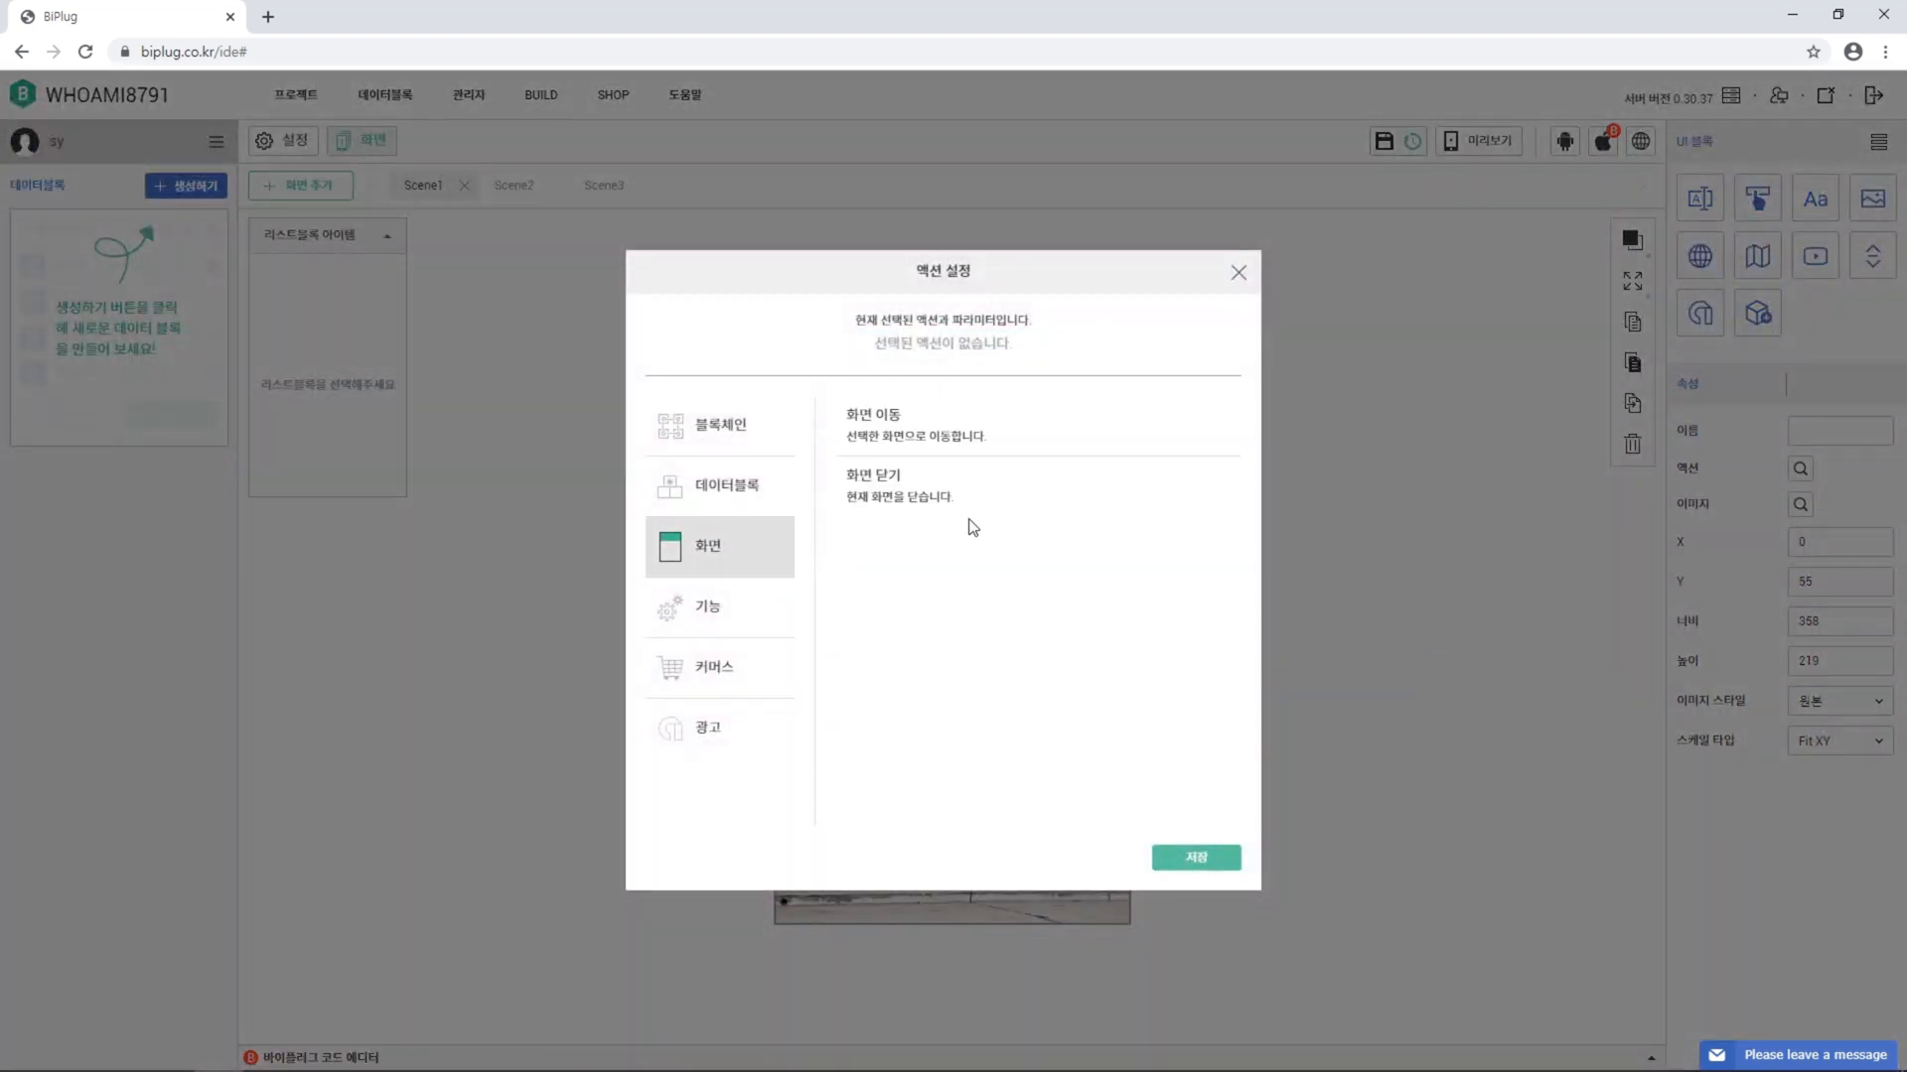
{"action": "left_click", "coordinate": [1125, 442]}
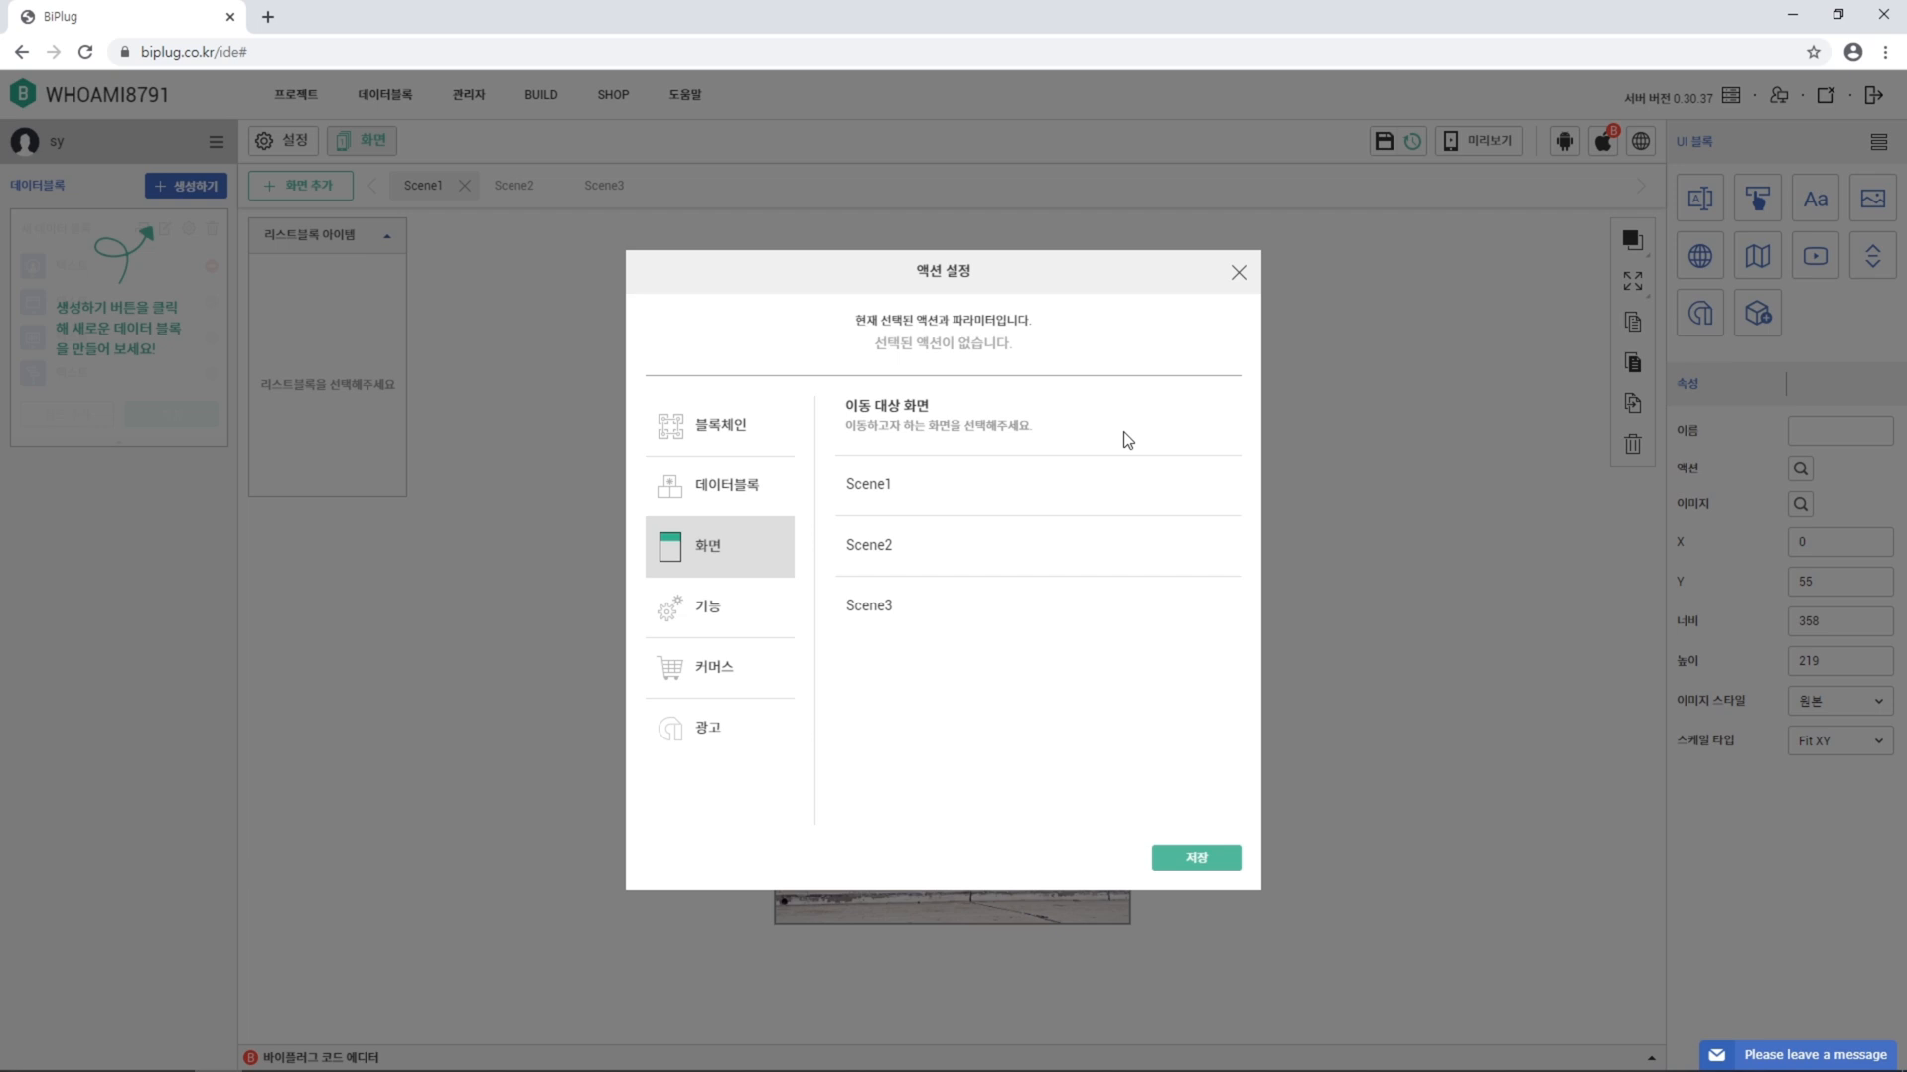
{"action": "left_click", "coordinate": [1153, 549]}
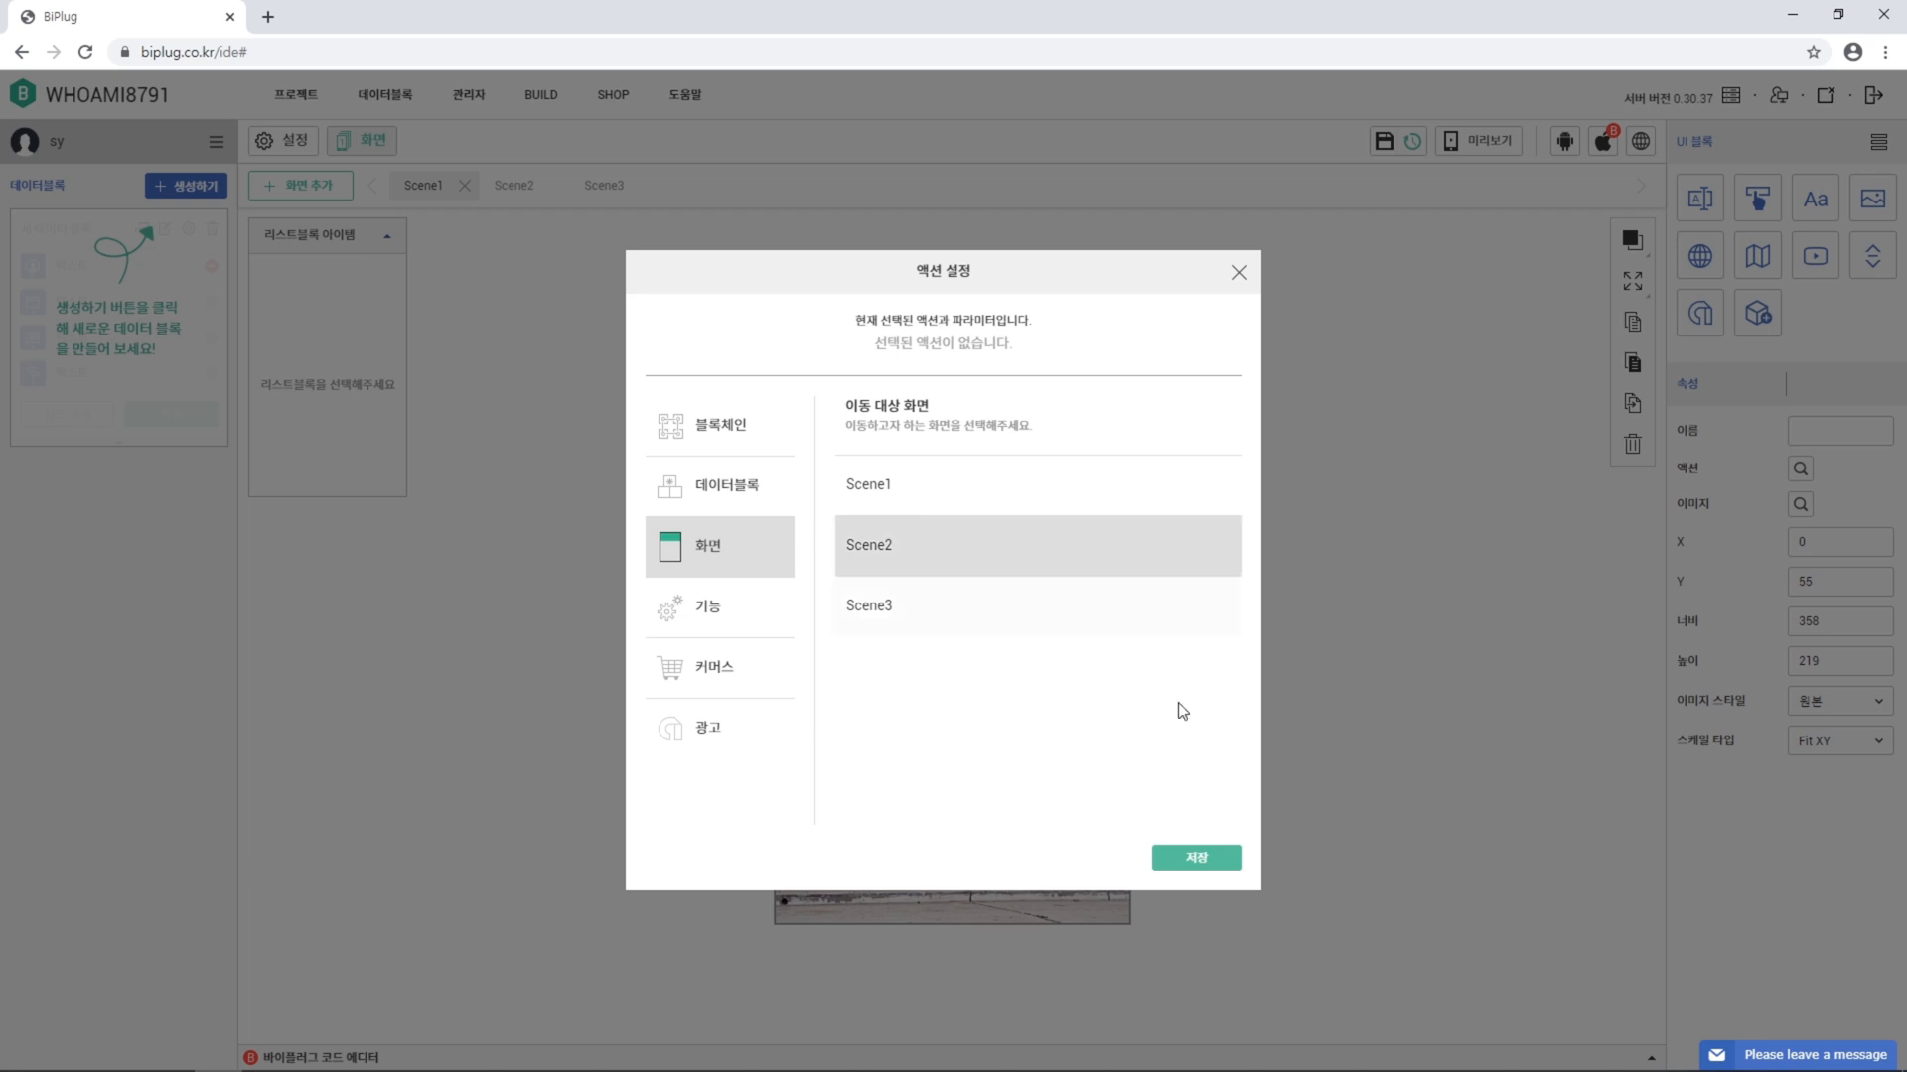
{"action": "left_click", "coordinate": [1204, 856]}
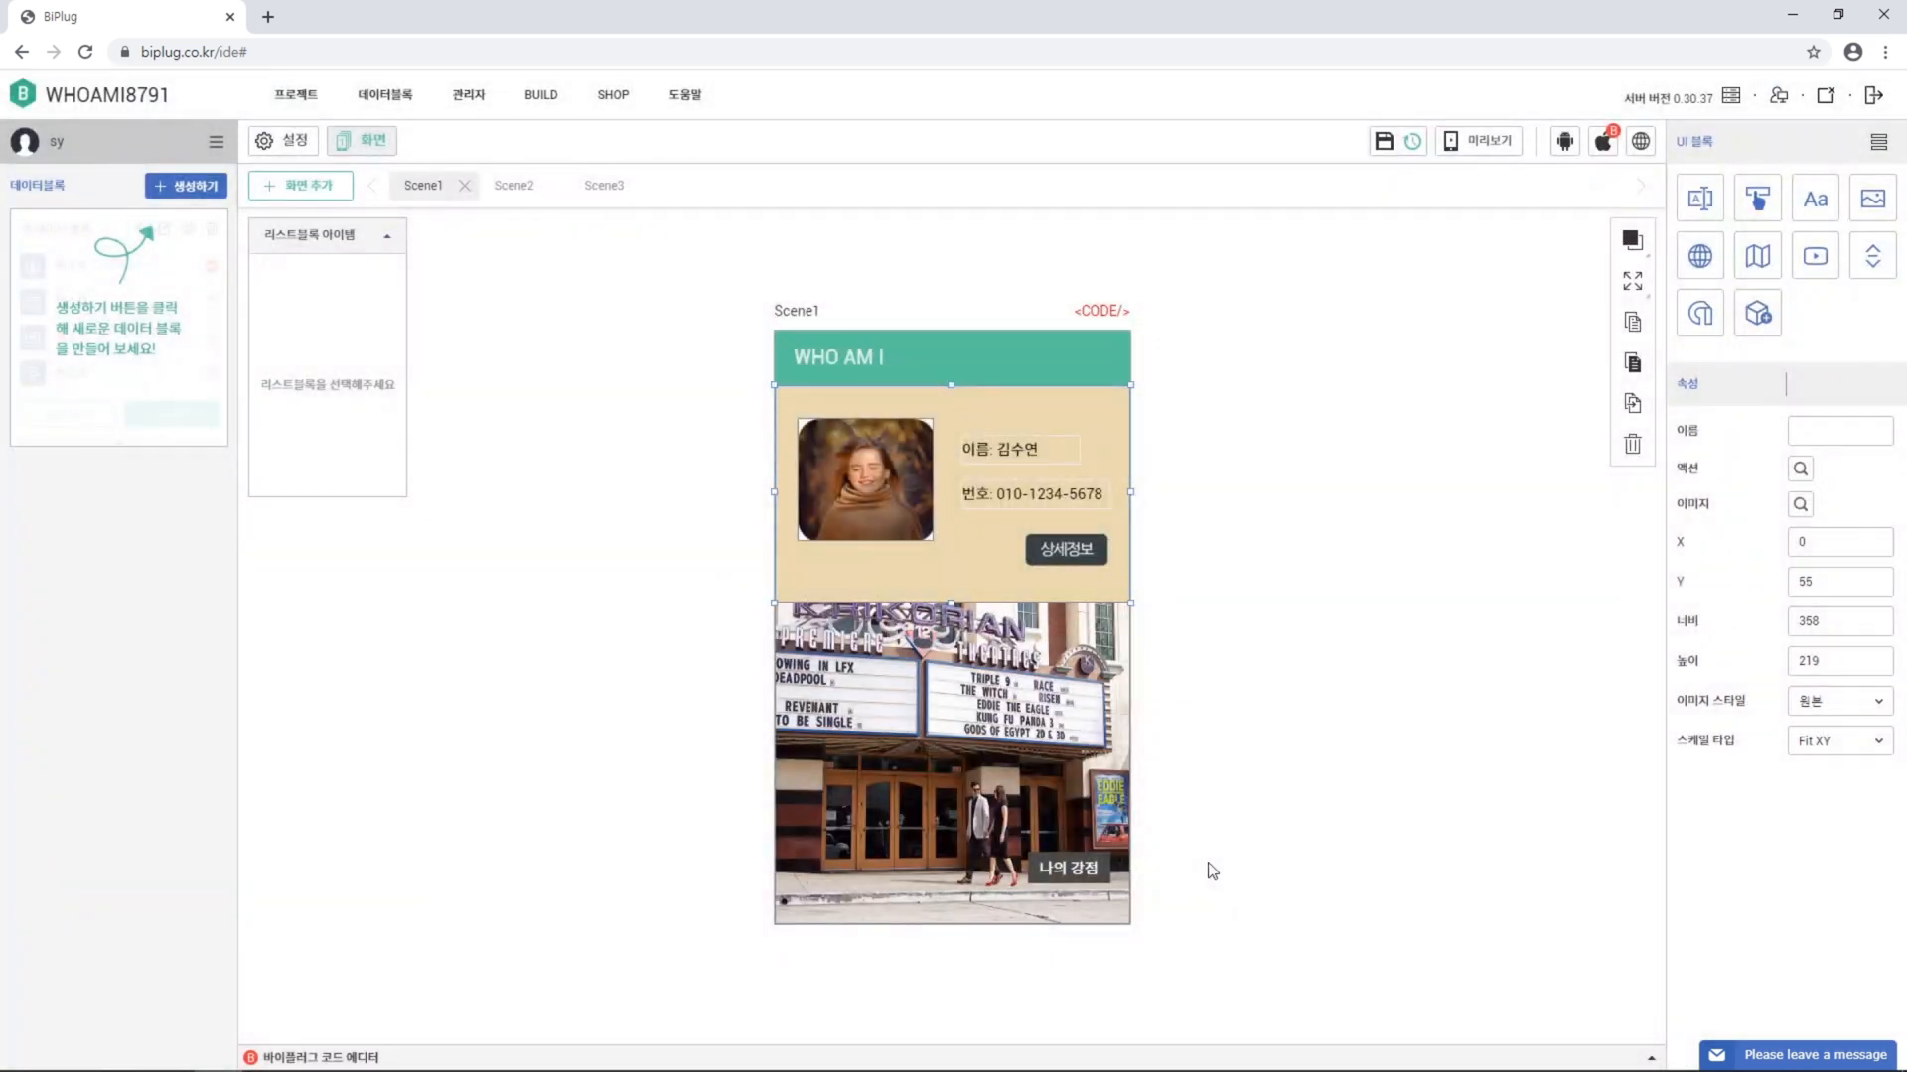
Give the 나의 강점 button a screen-move action that opens Scene3
{"action": "left_click", "coordinate": [1062, 867]}
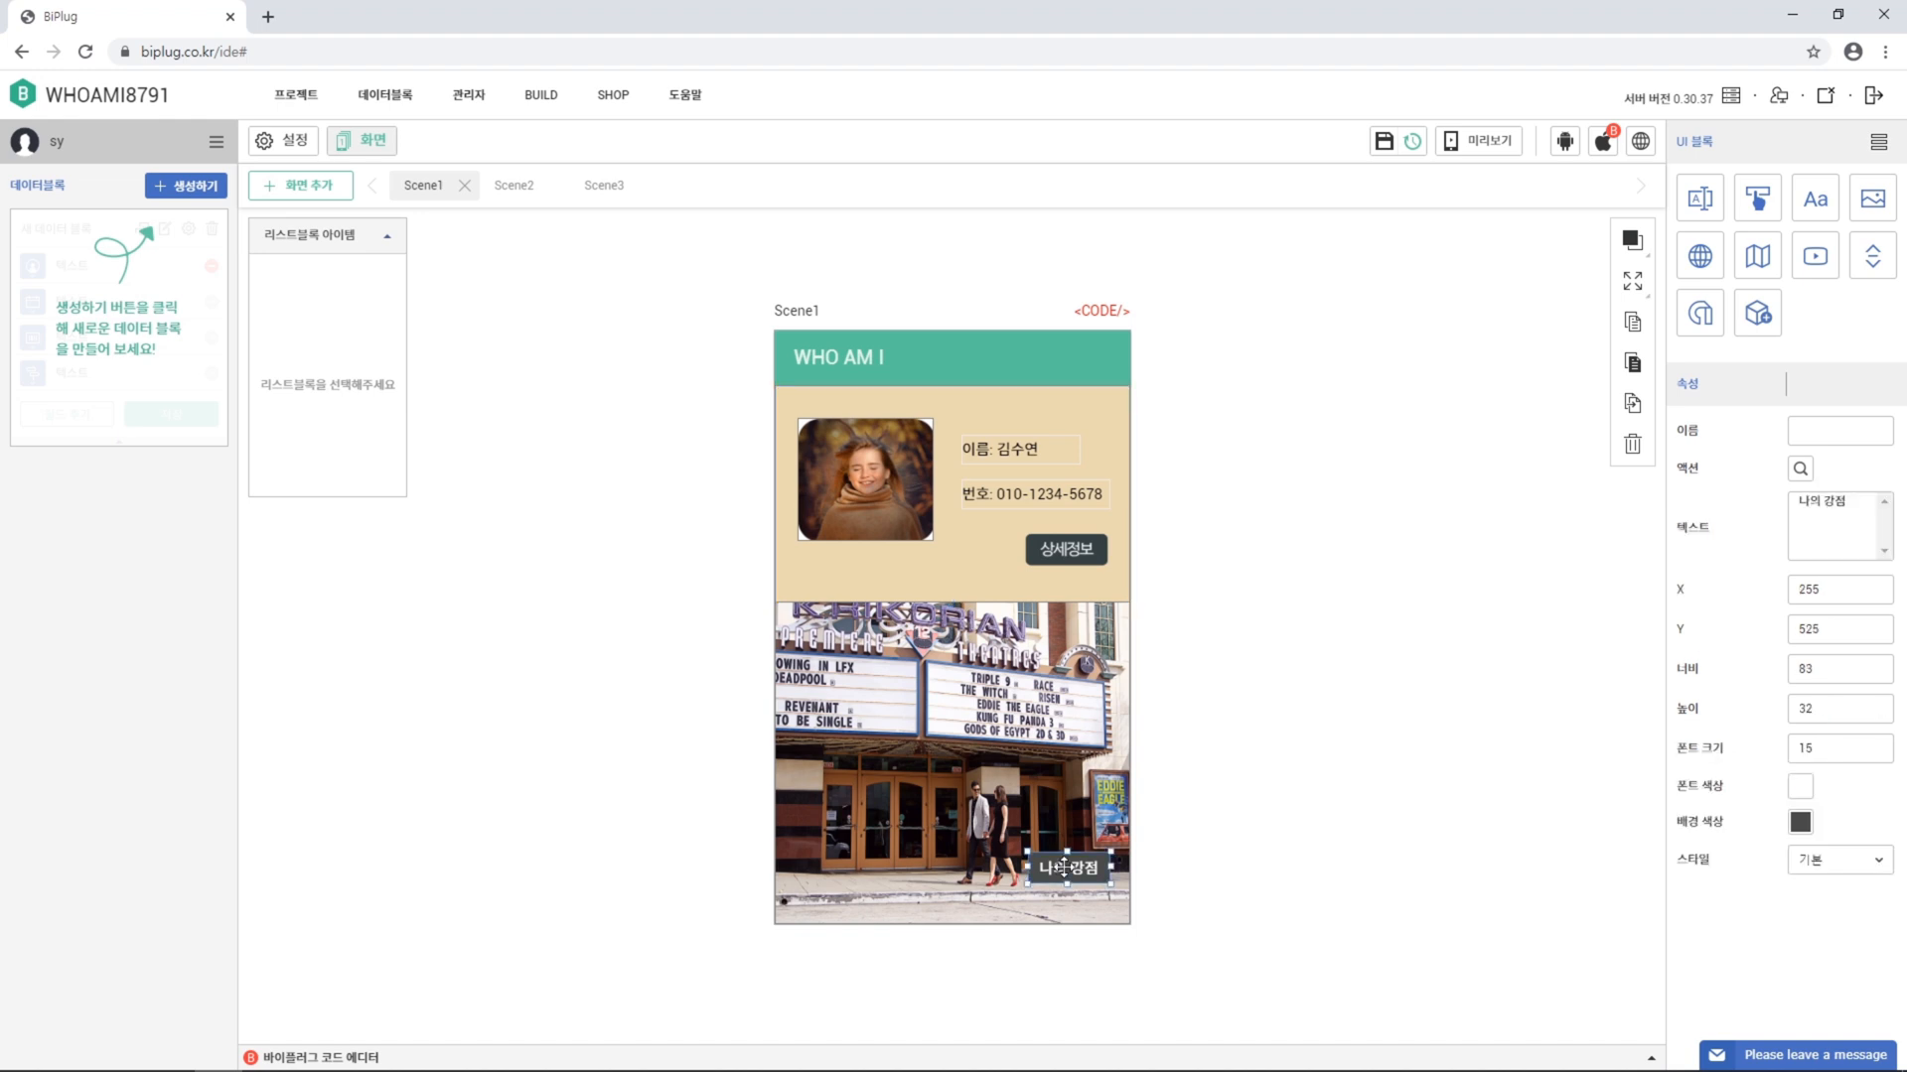
{"action": "left_click", "coordinate": [1801, 469]}
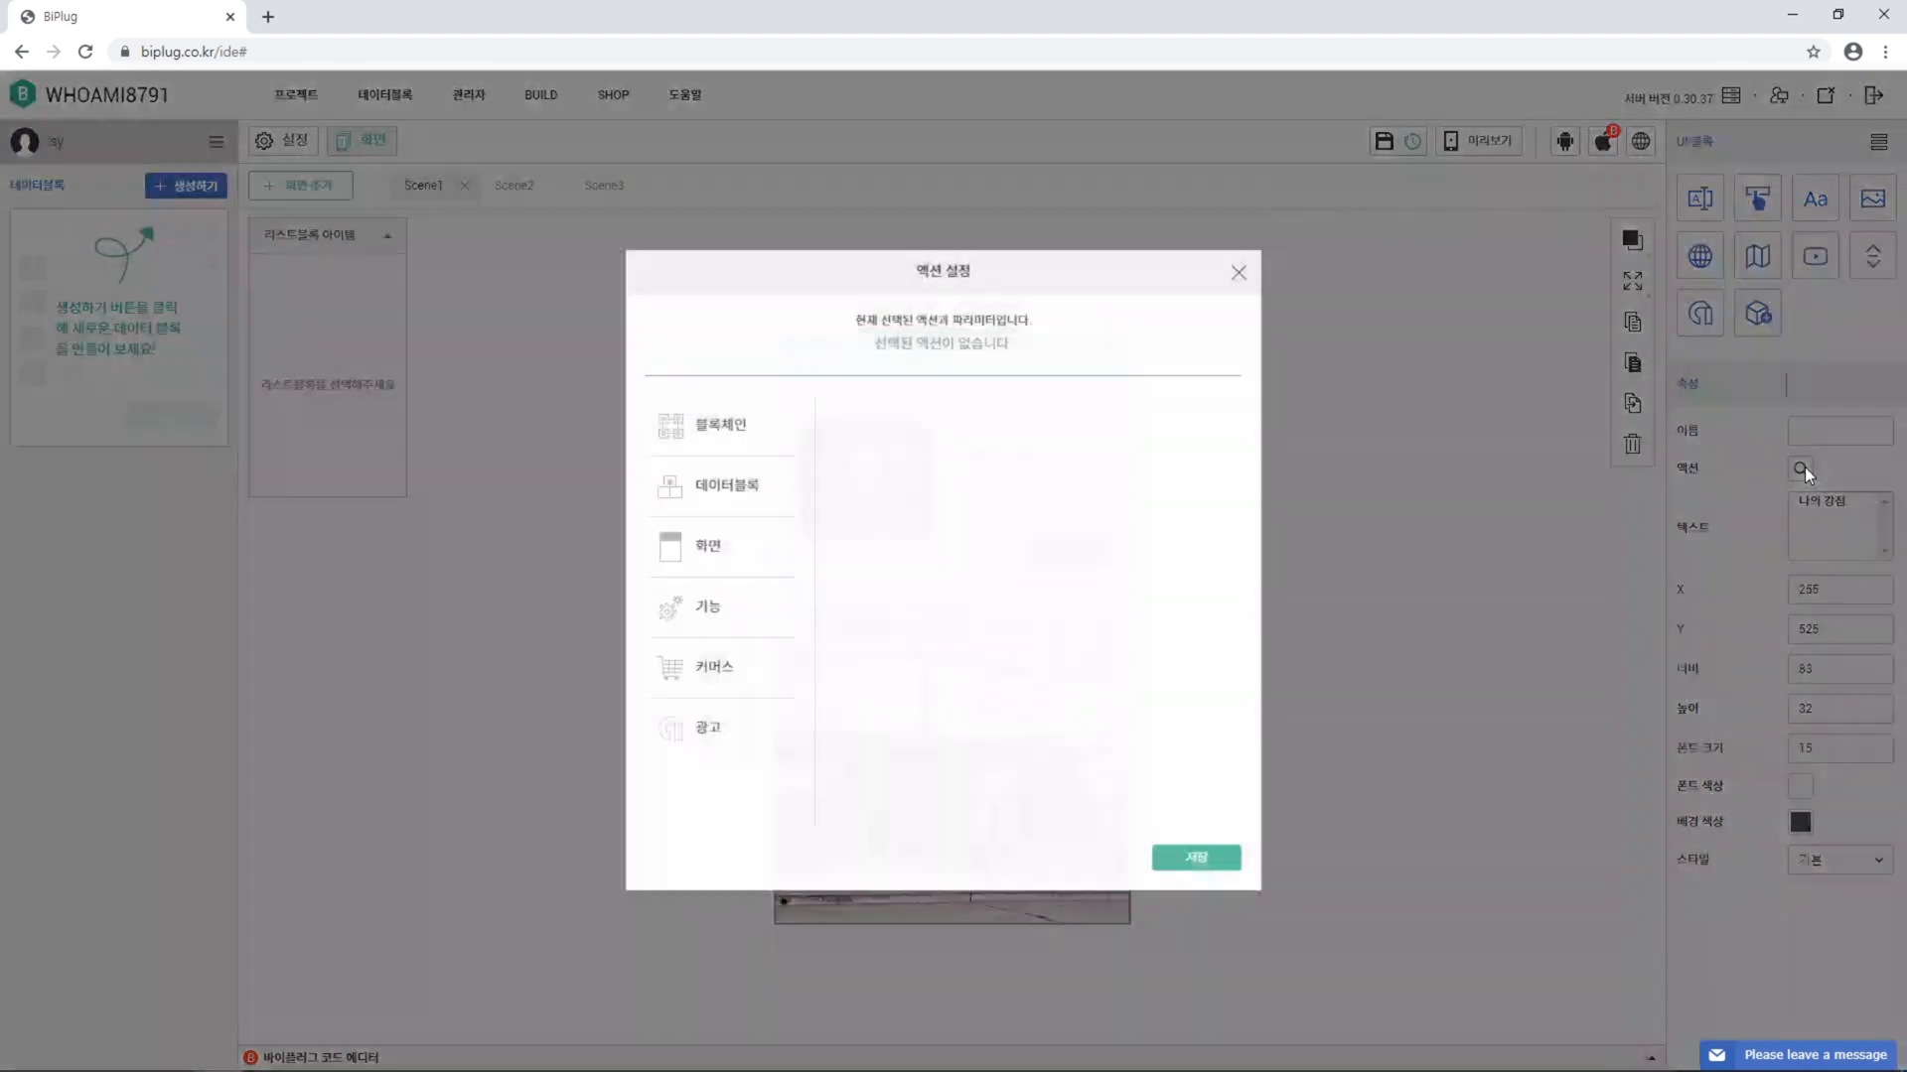
{"action": "left_click", "coordinate": [770, 566]}
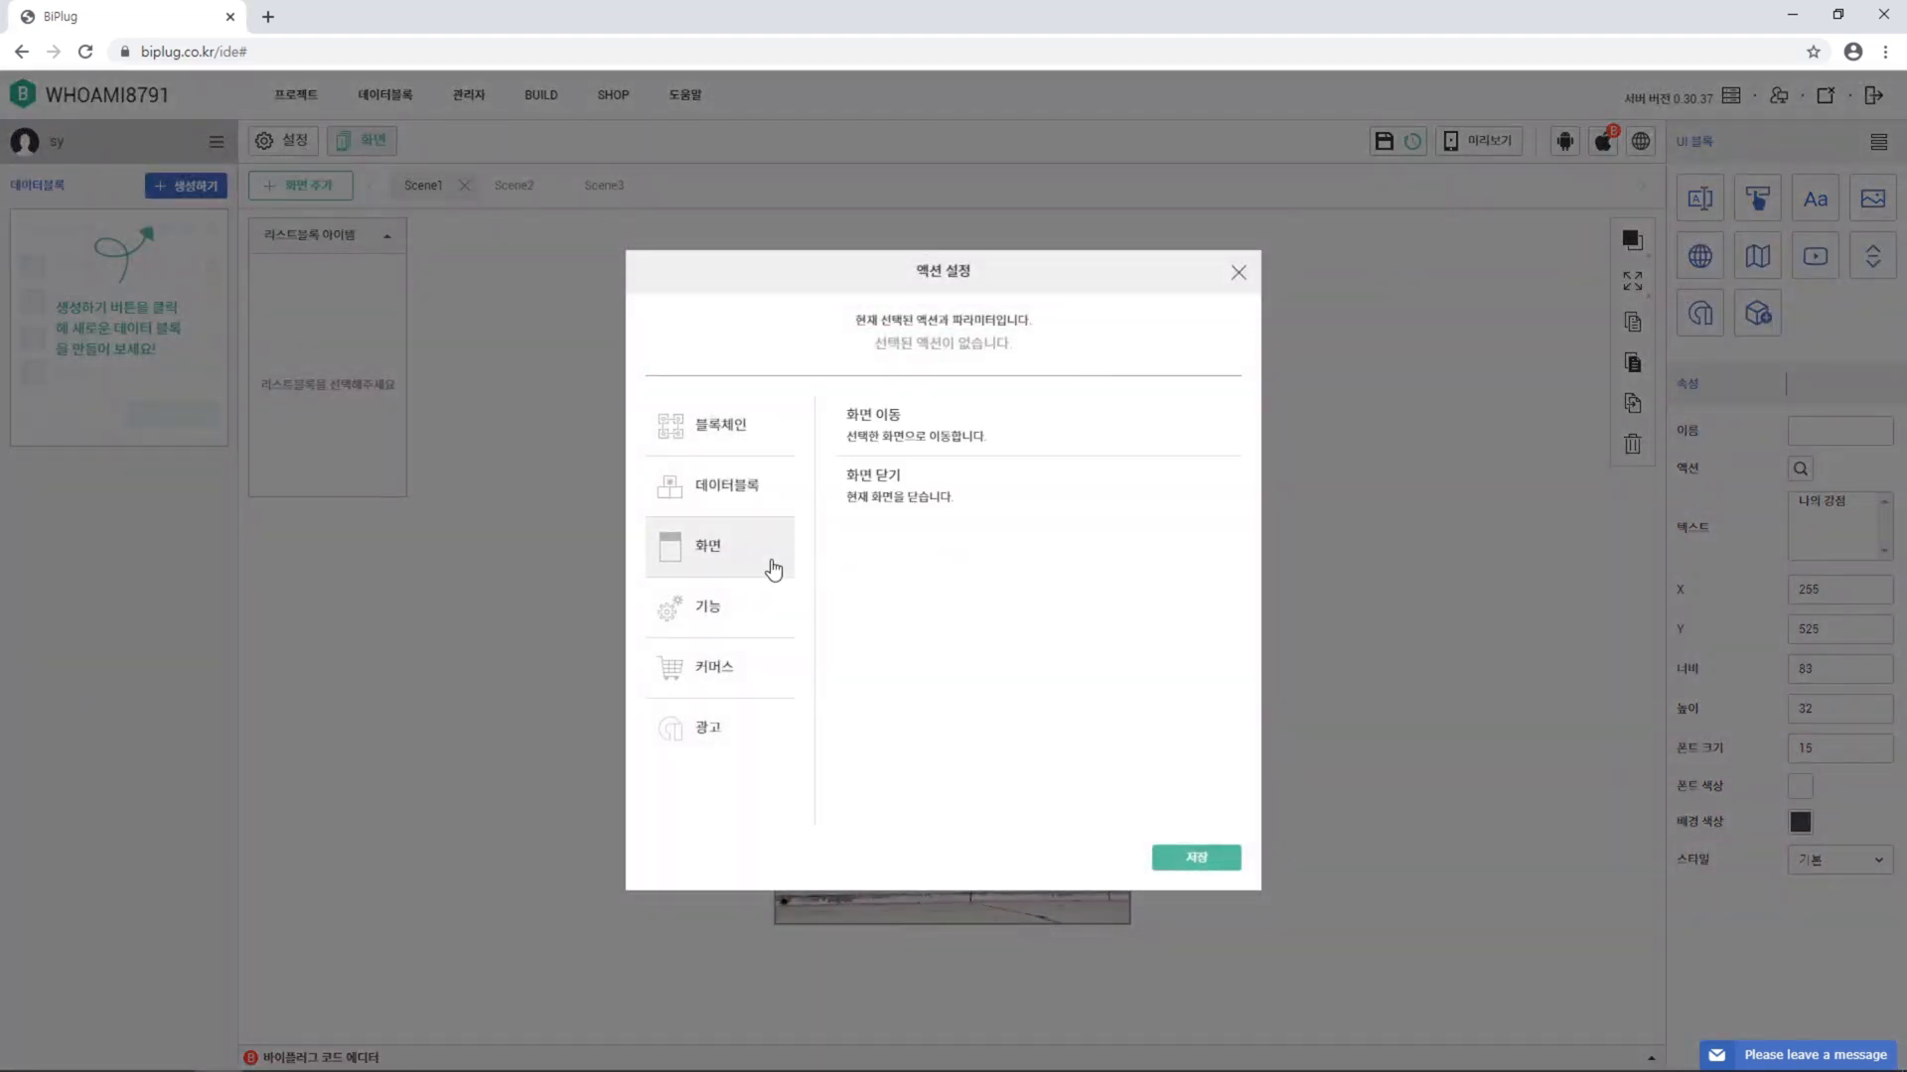
{"action": "left_click", "coordinate": [1133, 425]}
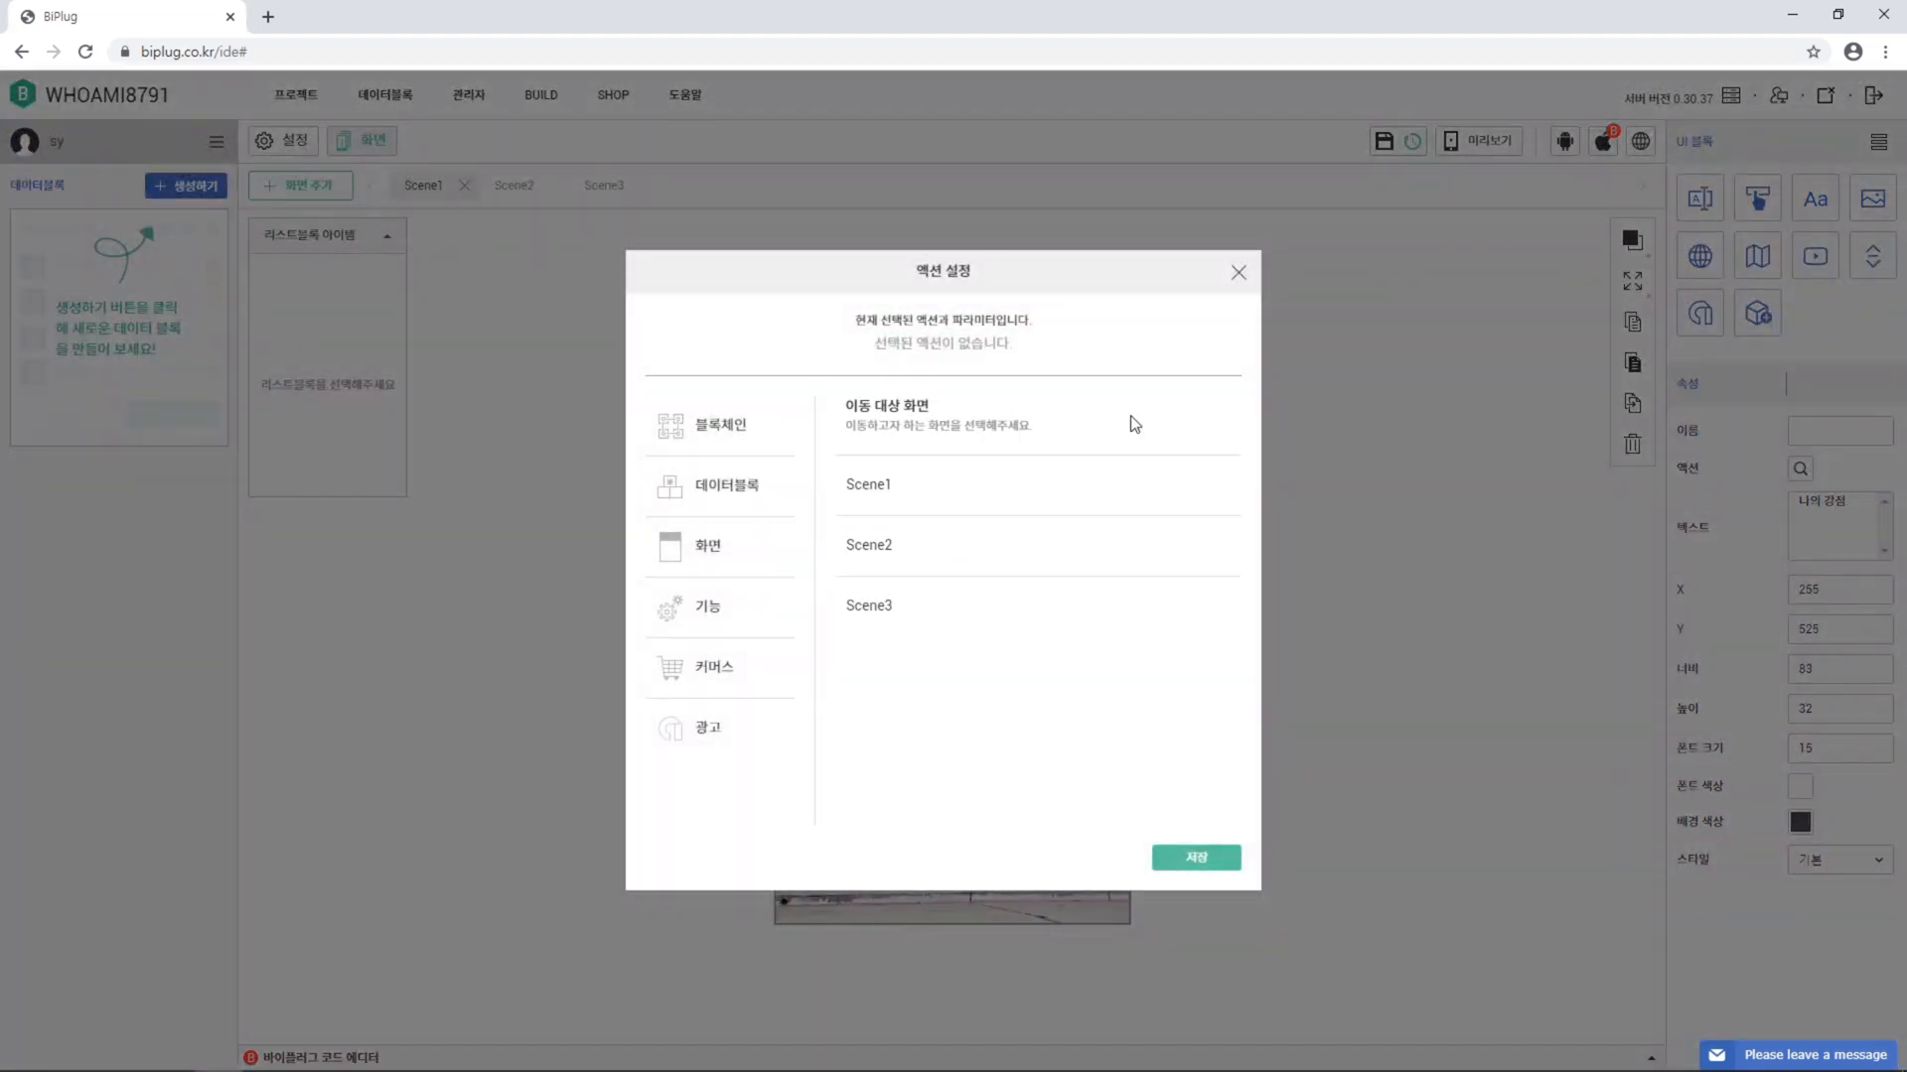
{"action": "left_click", "coordinate": [1120, 618]}
{"action": "left_click", "coordinate": [1198, 860]}
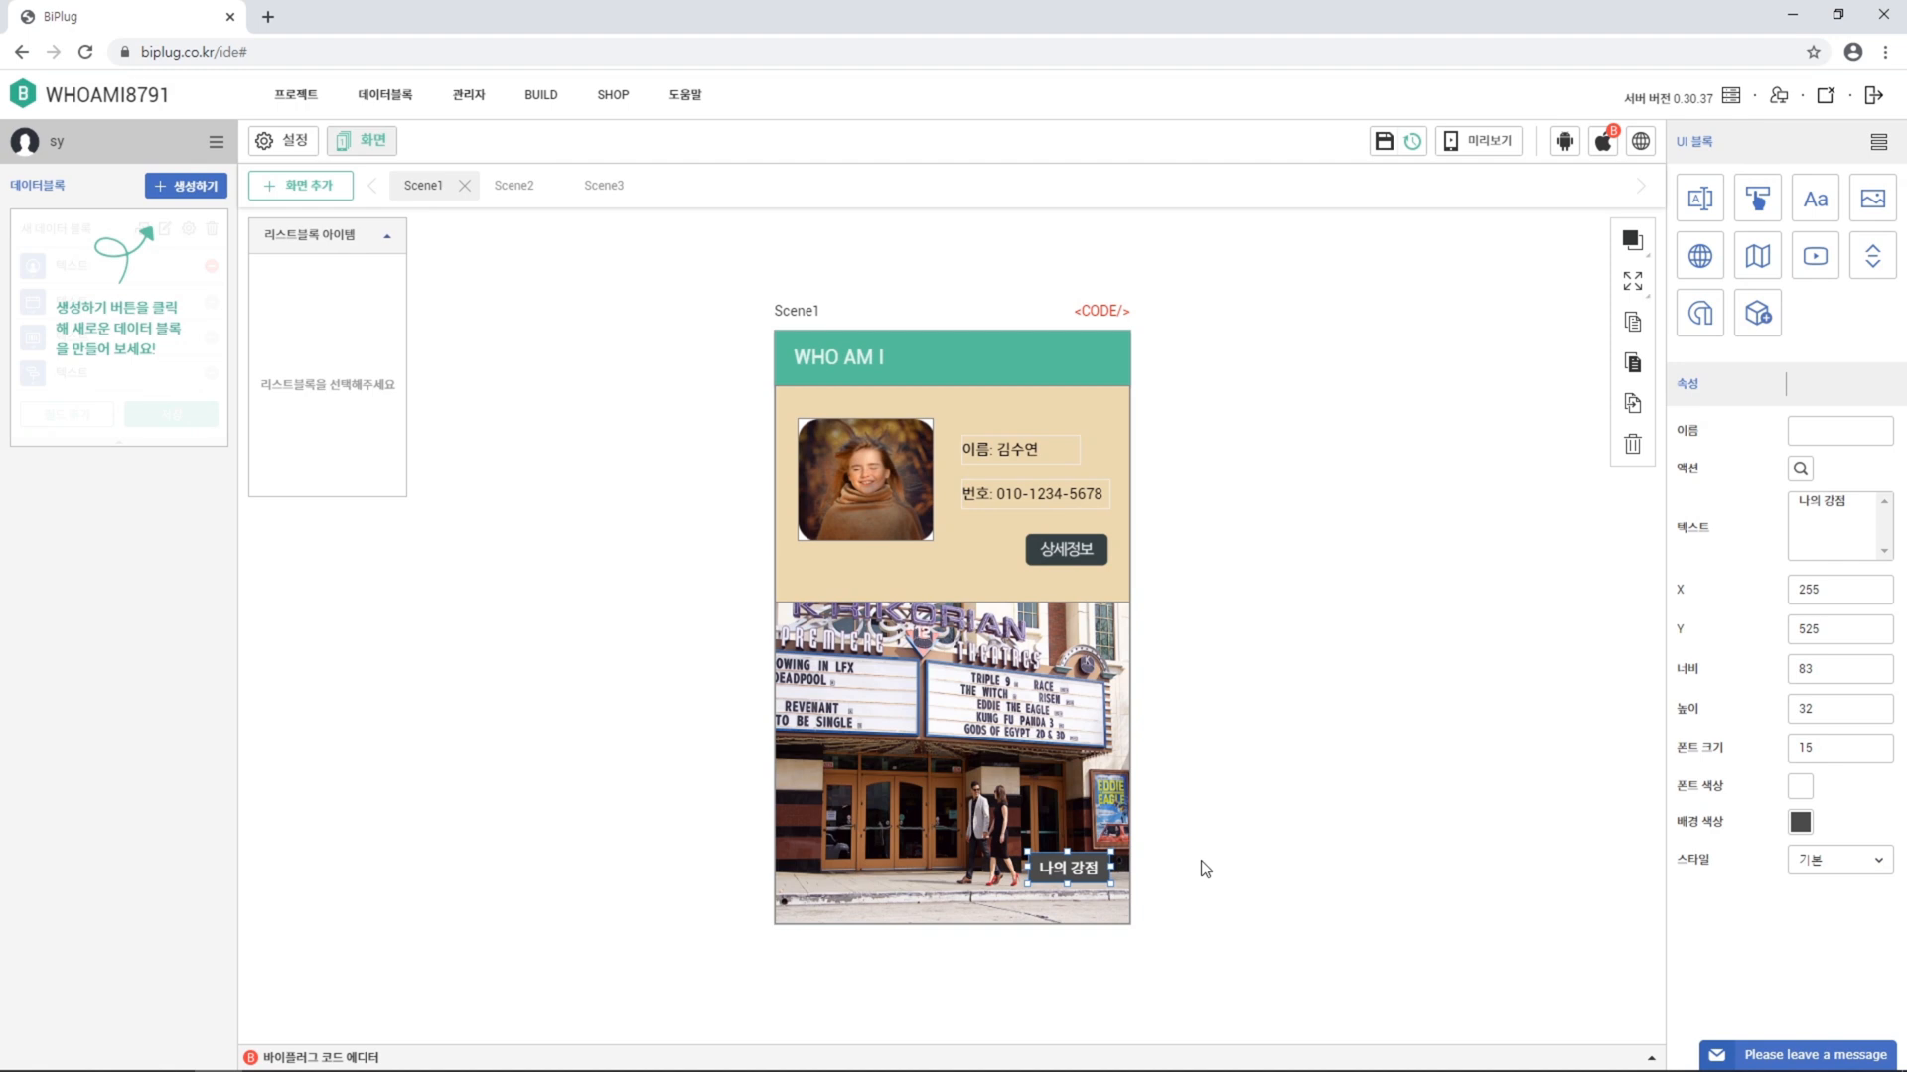
In Scene2, set the title to 상세정보 with white title text
{"action": "left_click", "coordinate": [513, 186]}
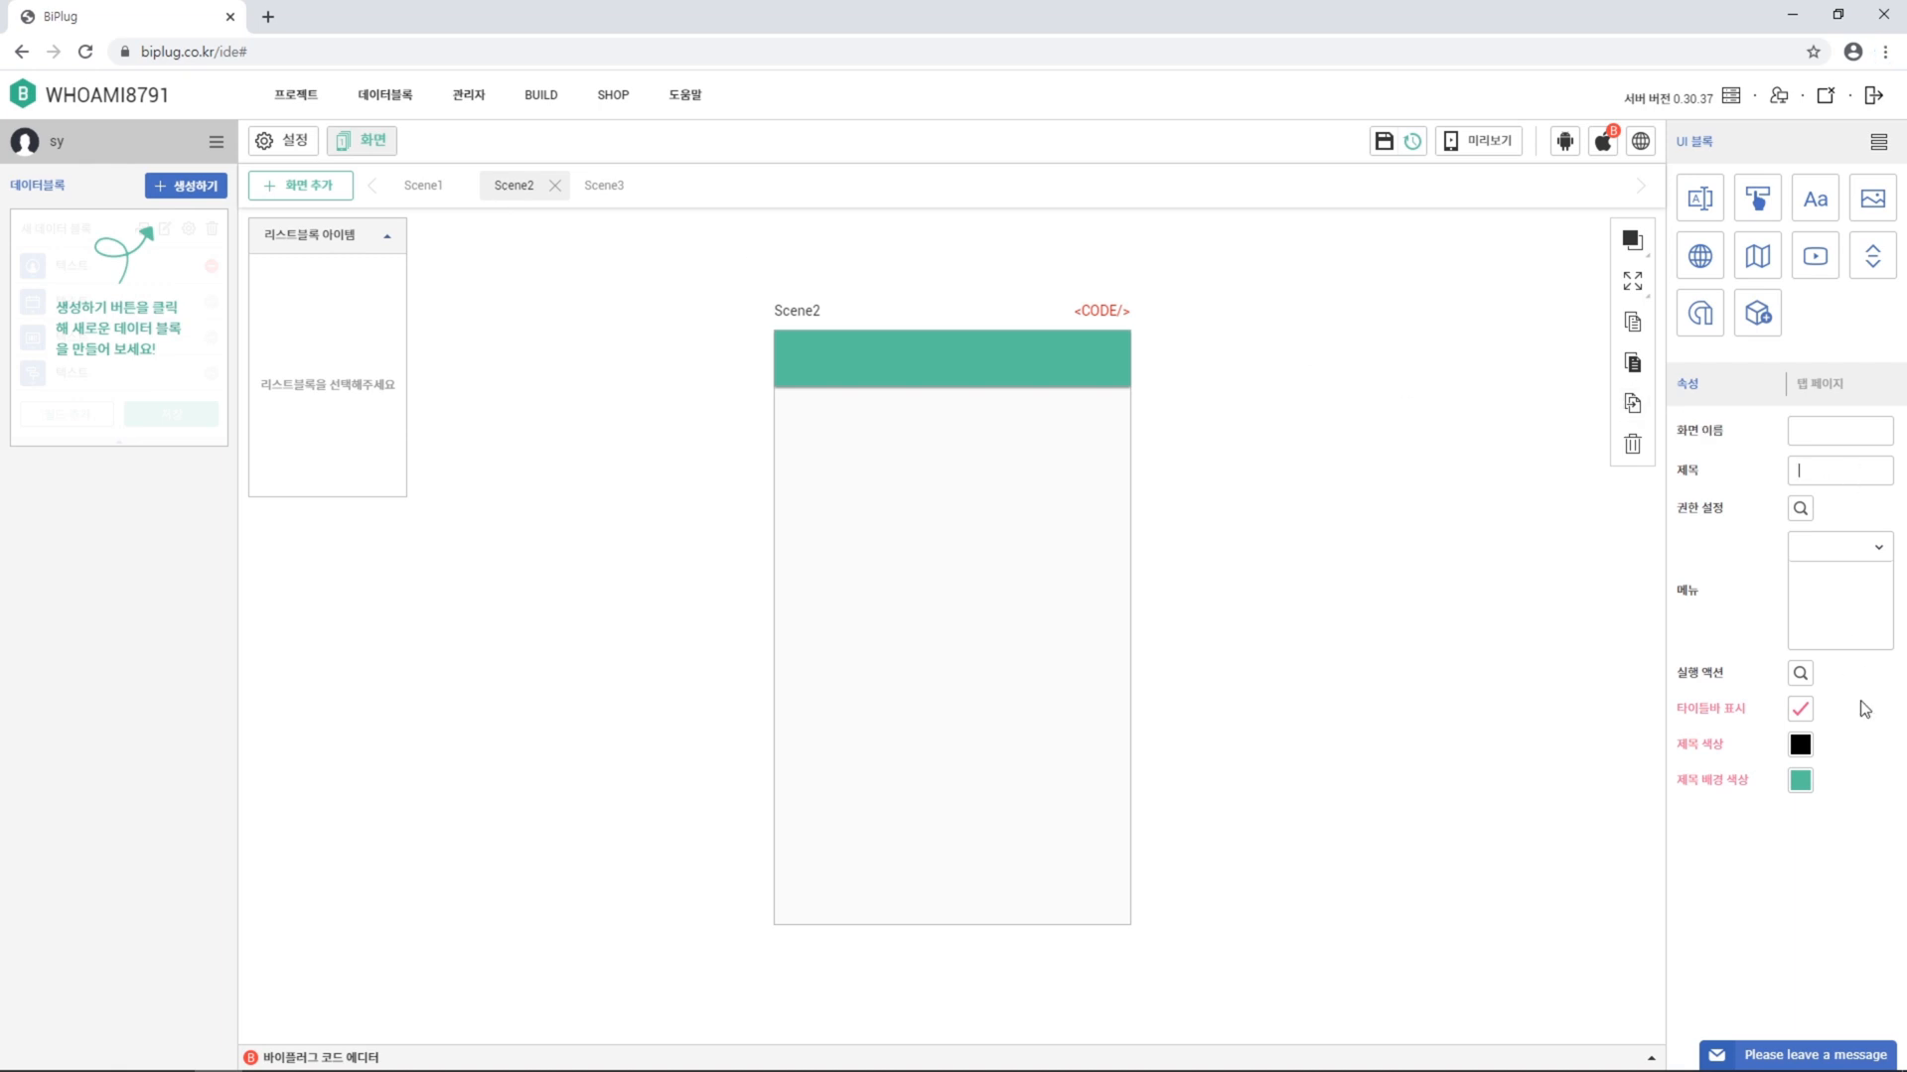
{"action": "type", "text": "상세정보"}
{"action": "left_click", "coordinate": [1801, 746]}
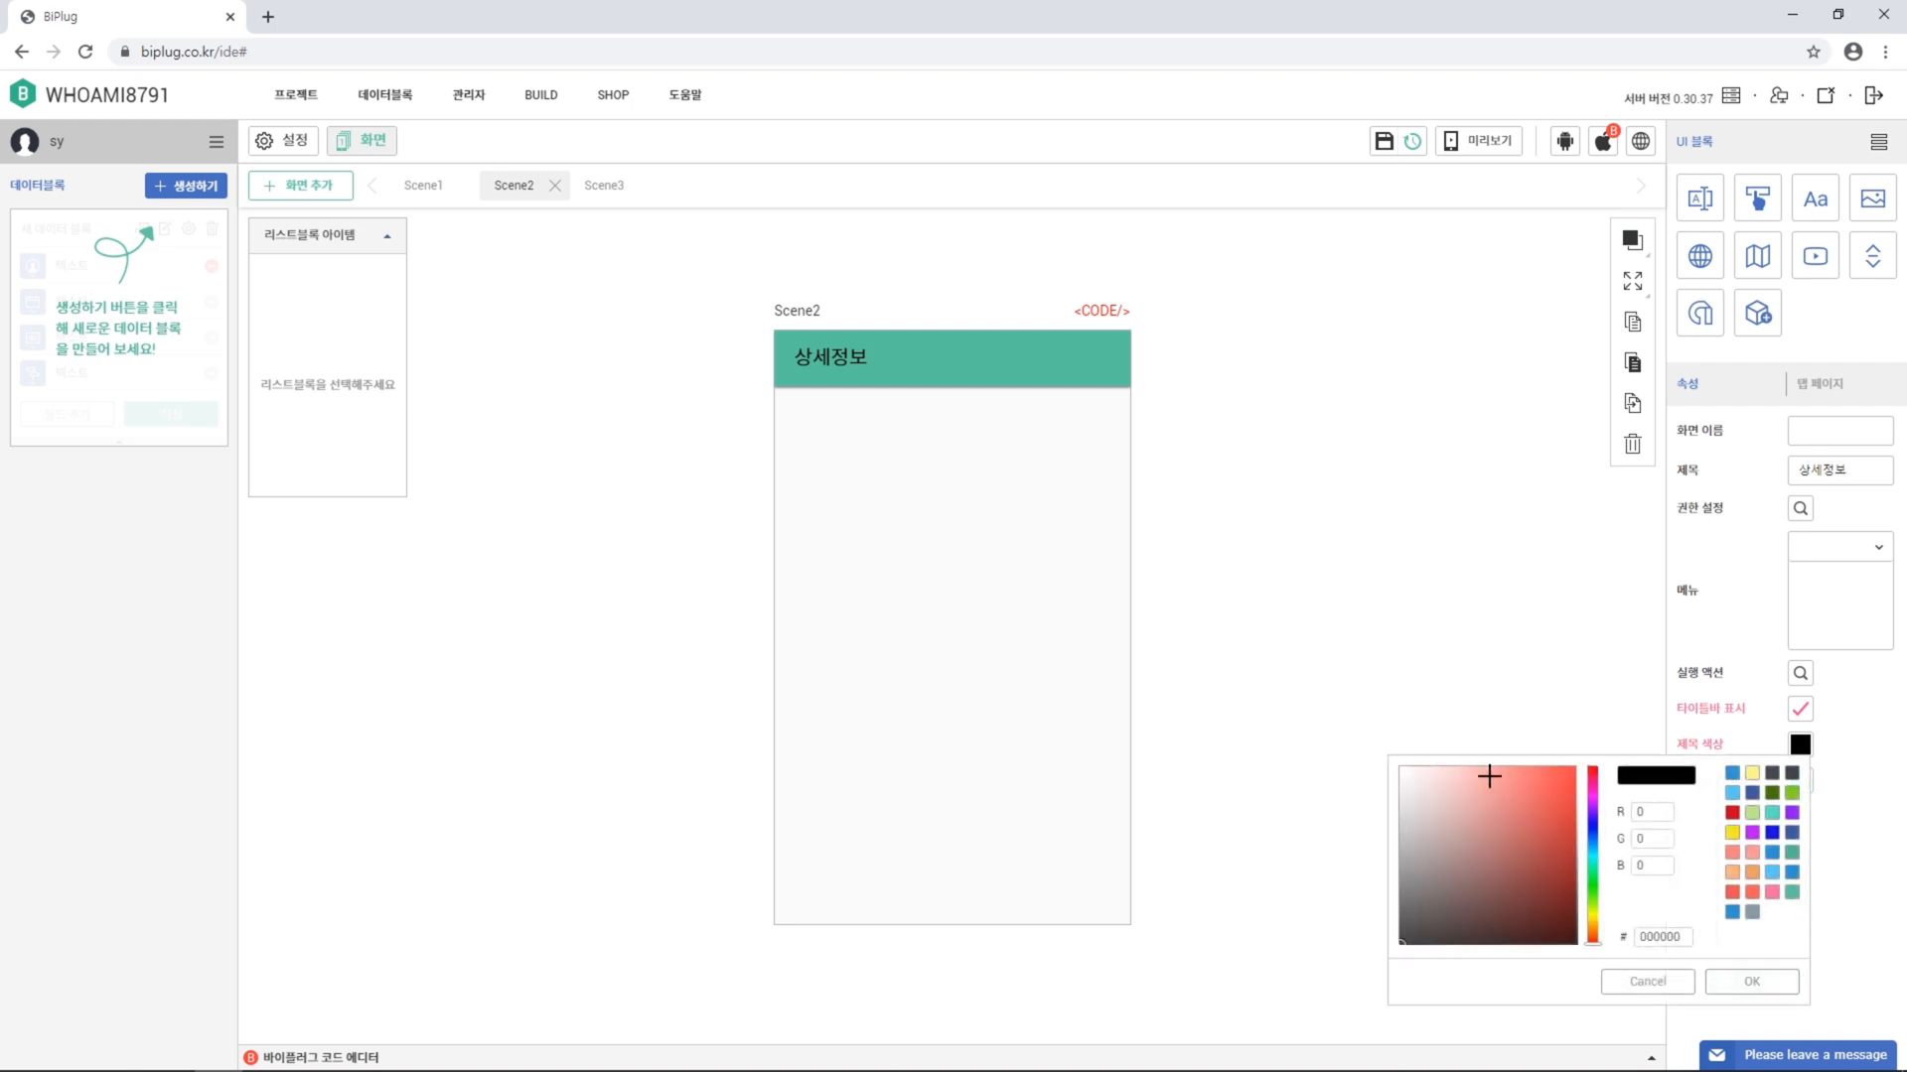
{"action": "left_click", "coordinate": [1400, 767]}
{"action": "left_click", "coordinate": [1751, 981]}
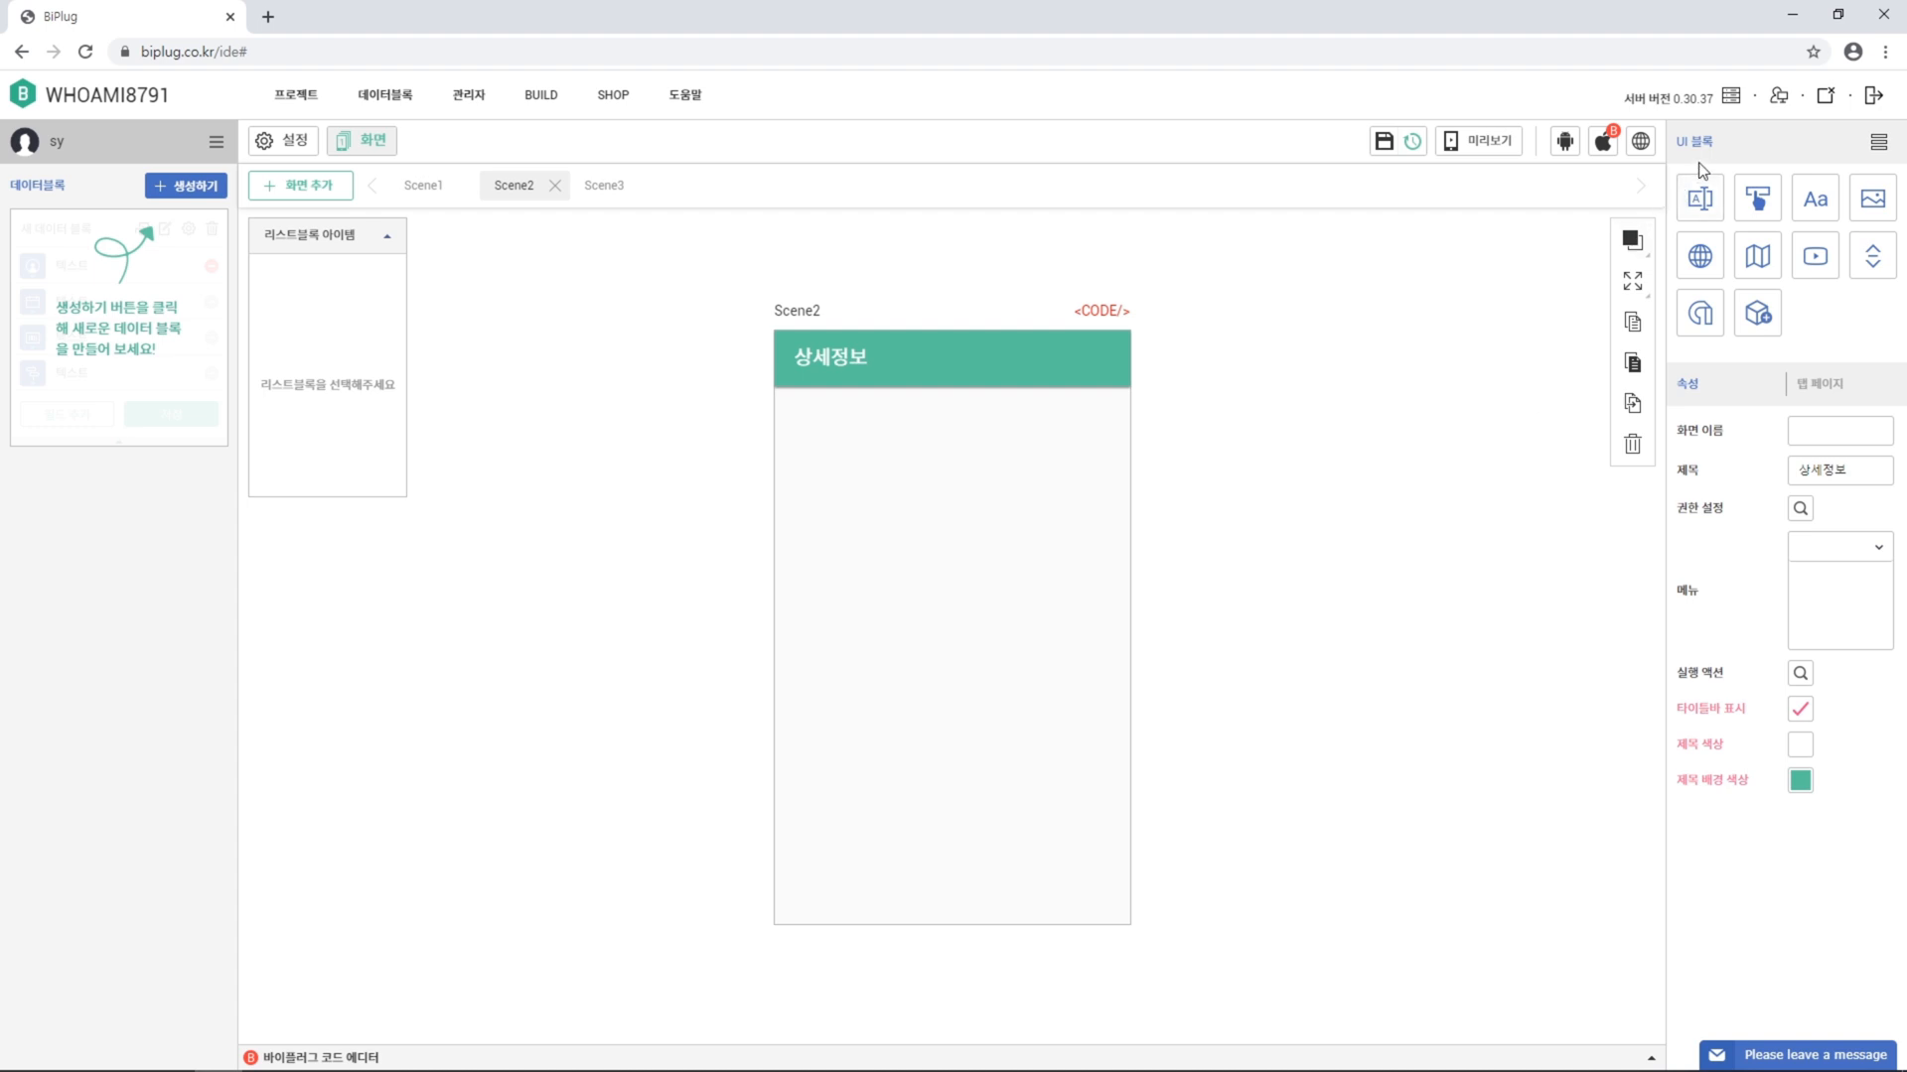
Add an image block to Scene2 fitted to screen size (X 0, Y 56, 358×542)
{"action": "left_click", "coordinate": [1871, 203]}
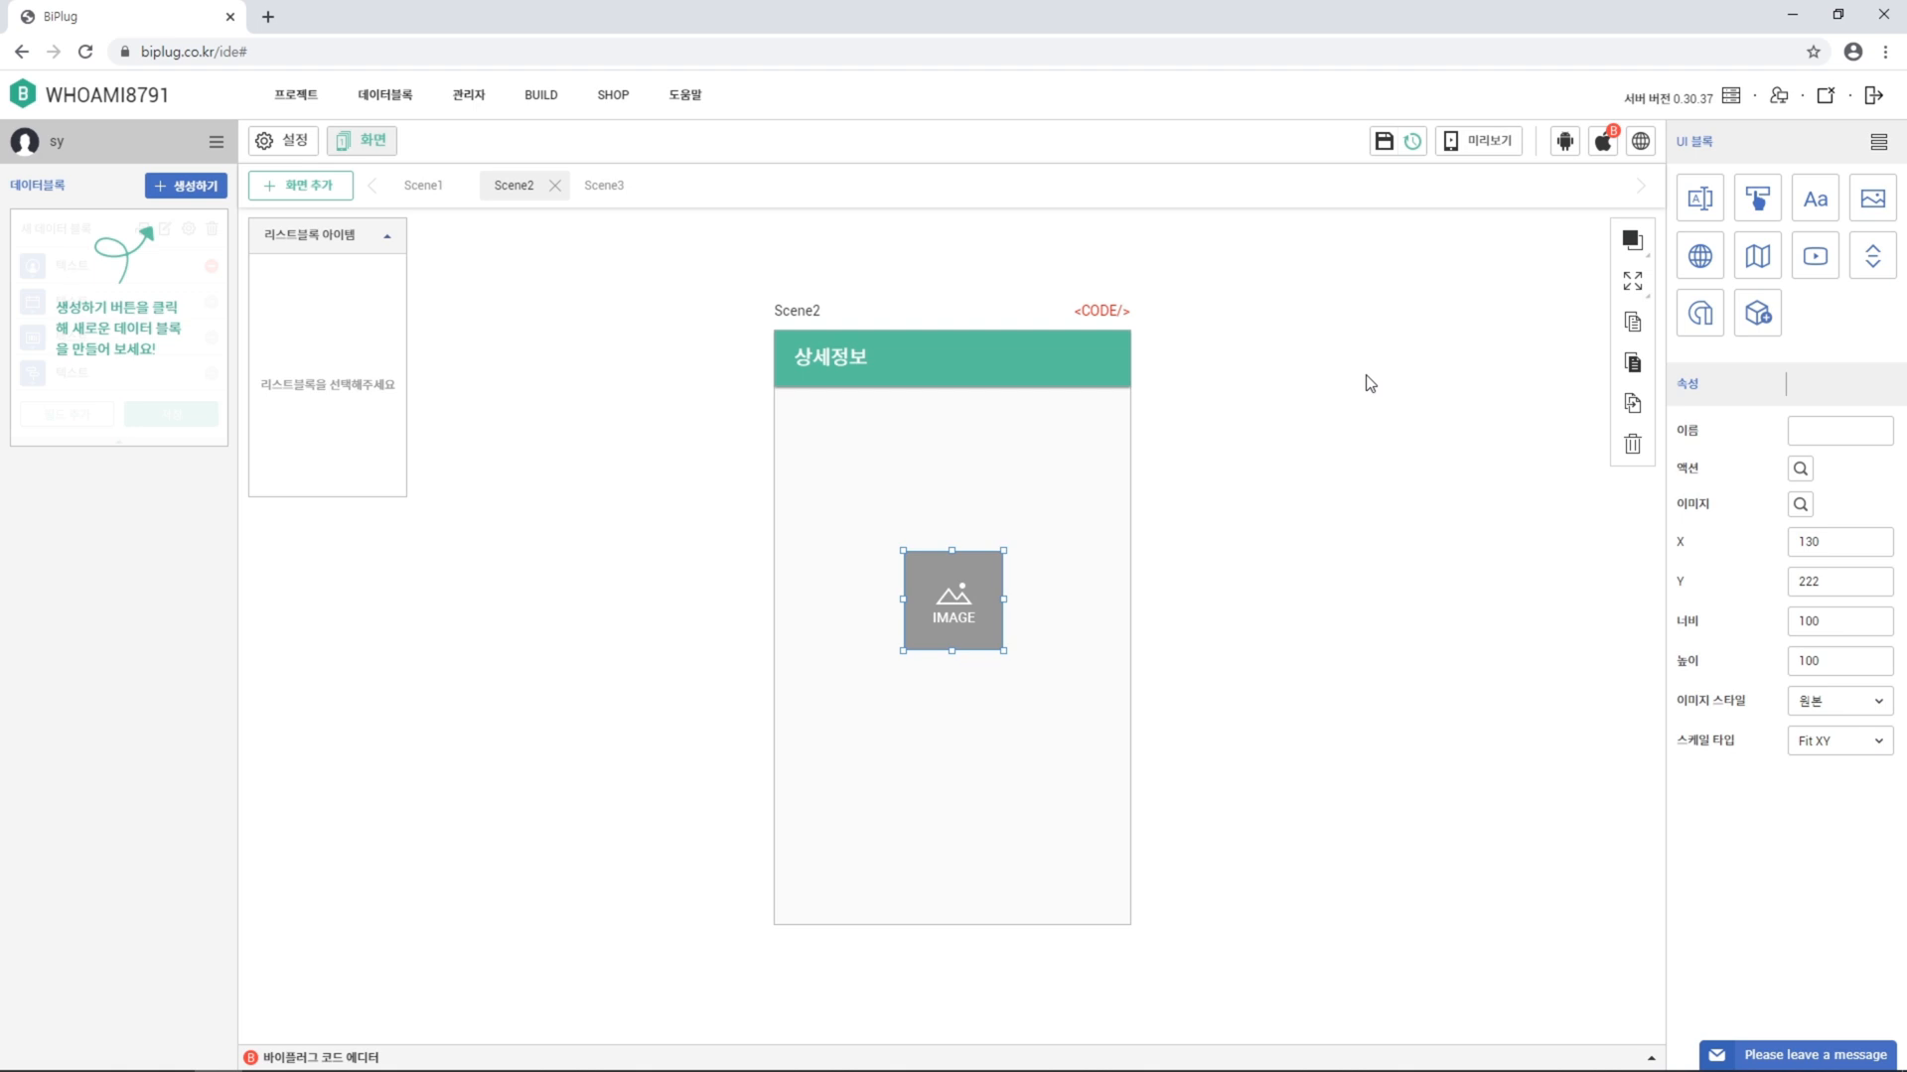
{"action": "left_click", "coordinate": [1633, 286]}
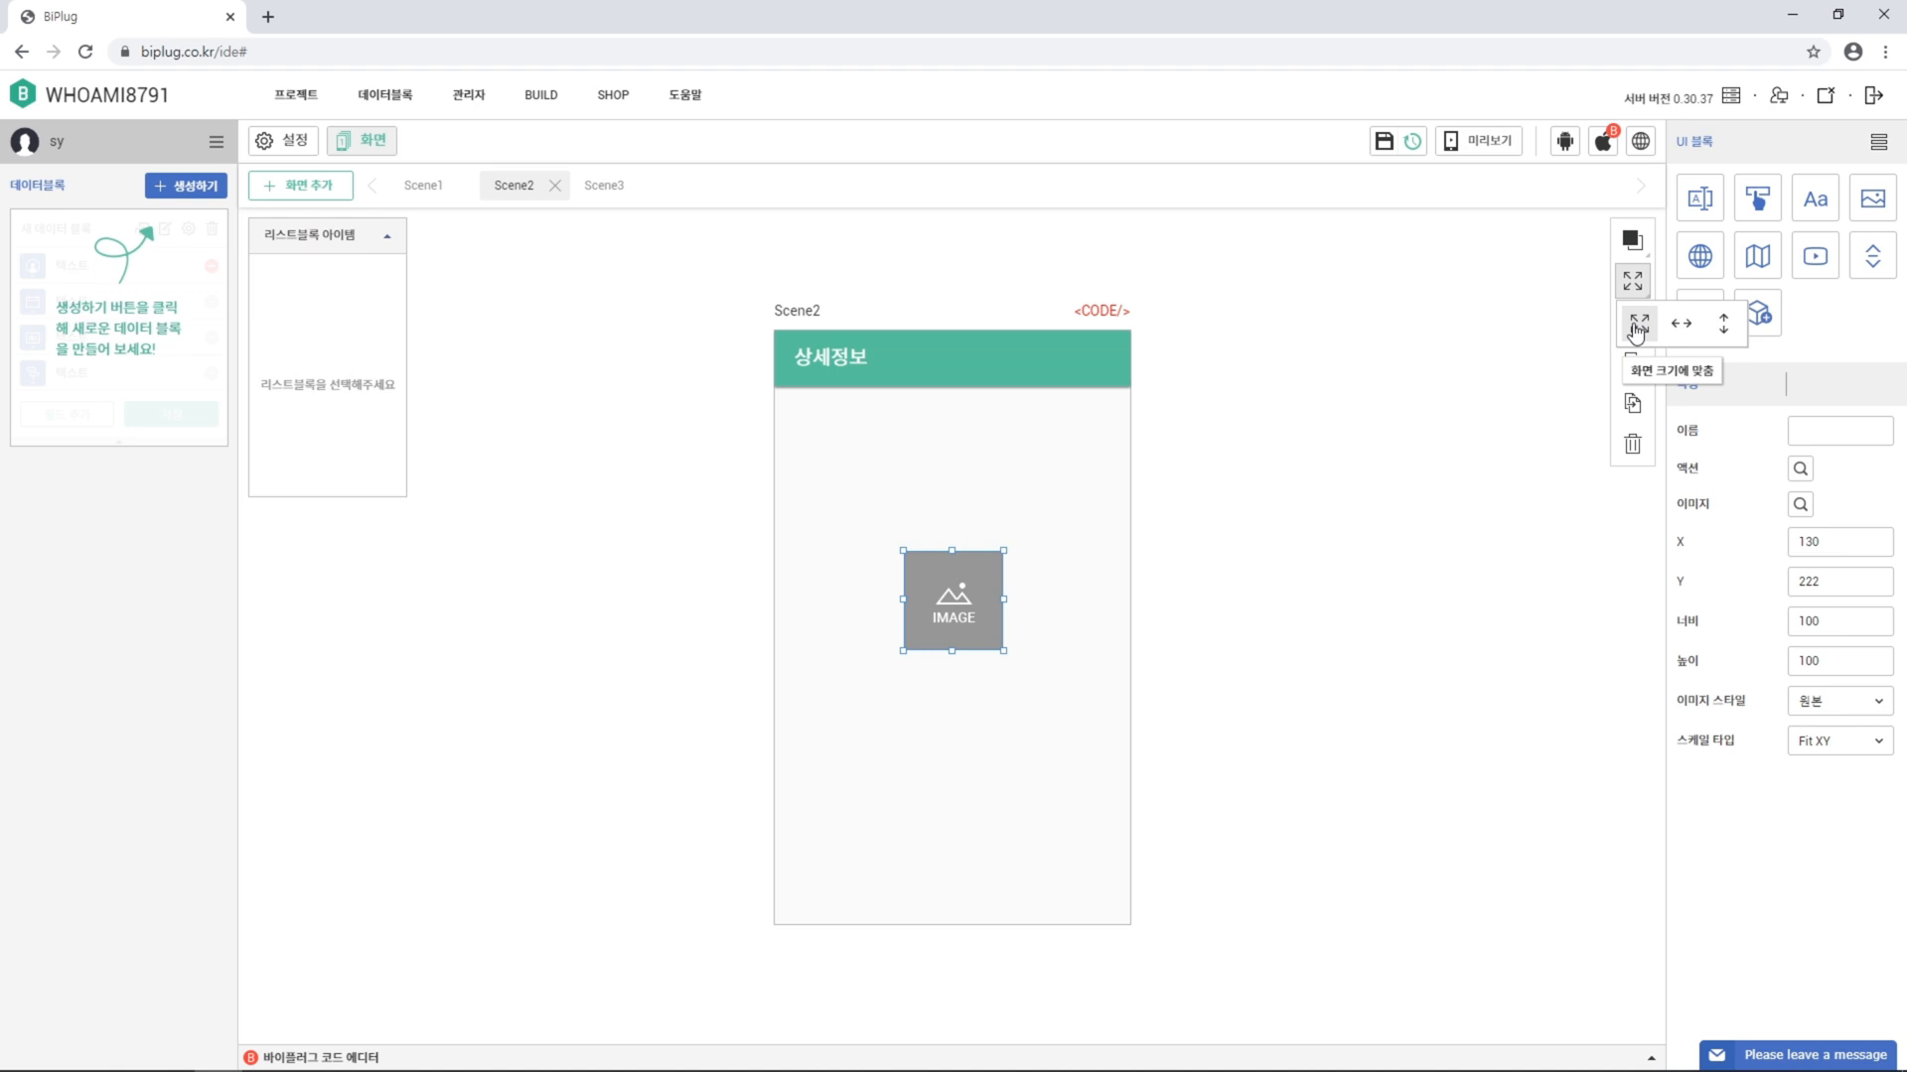
{"action": "left_click", "coordinate": [1636, 325]}
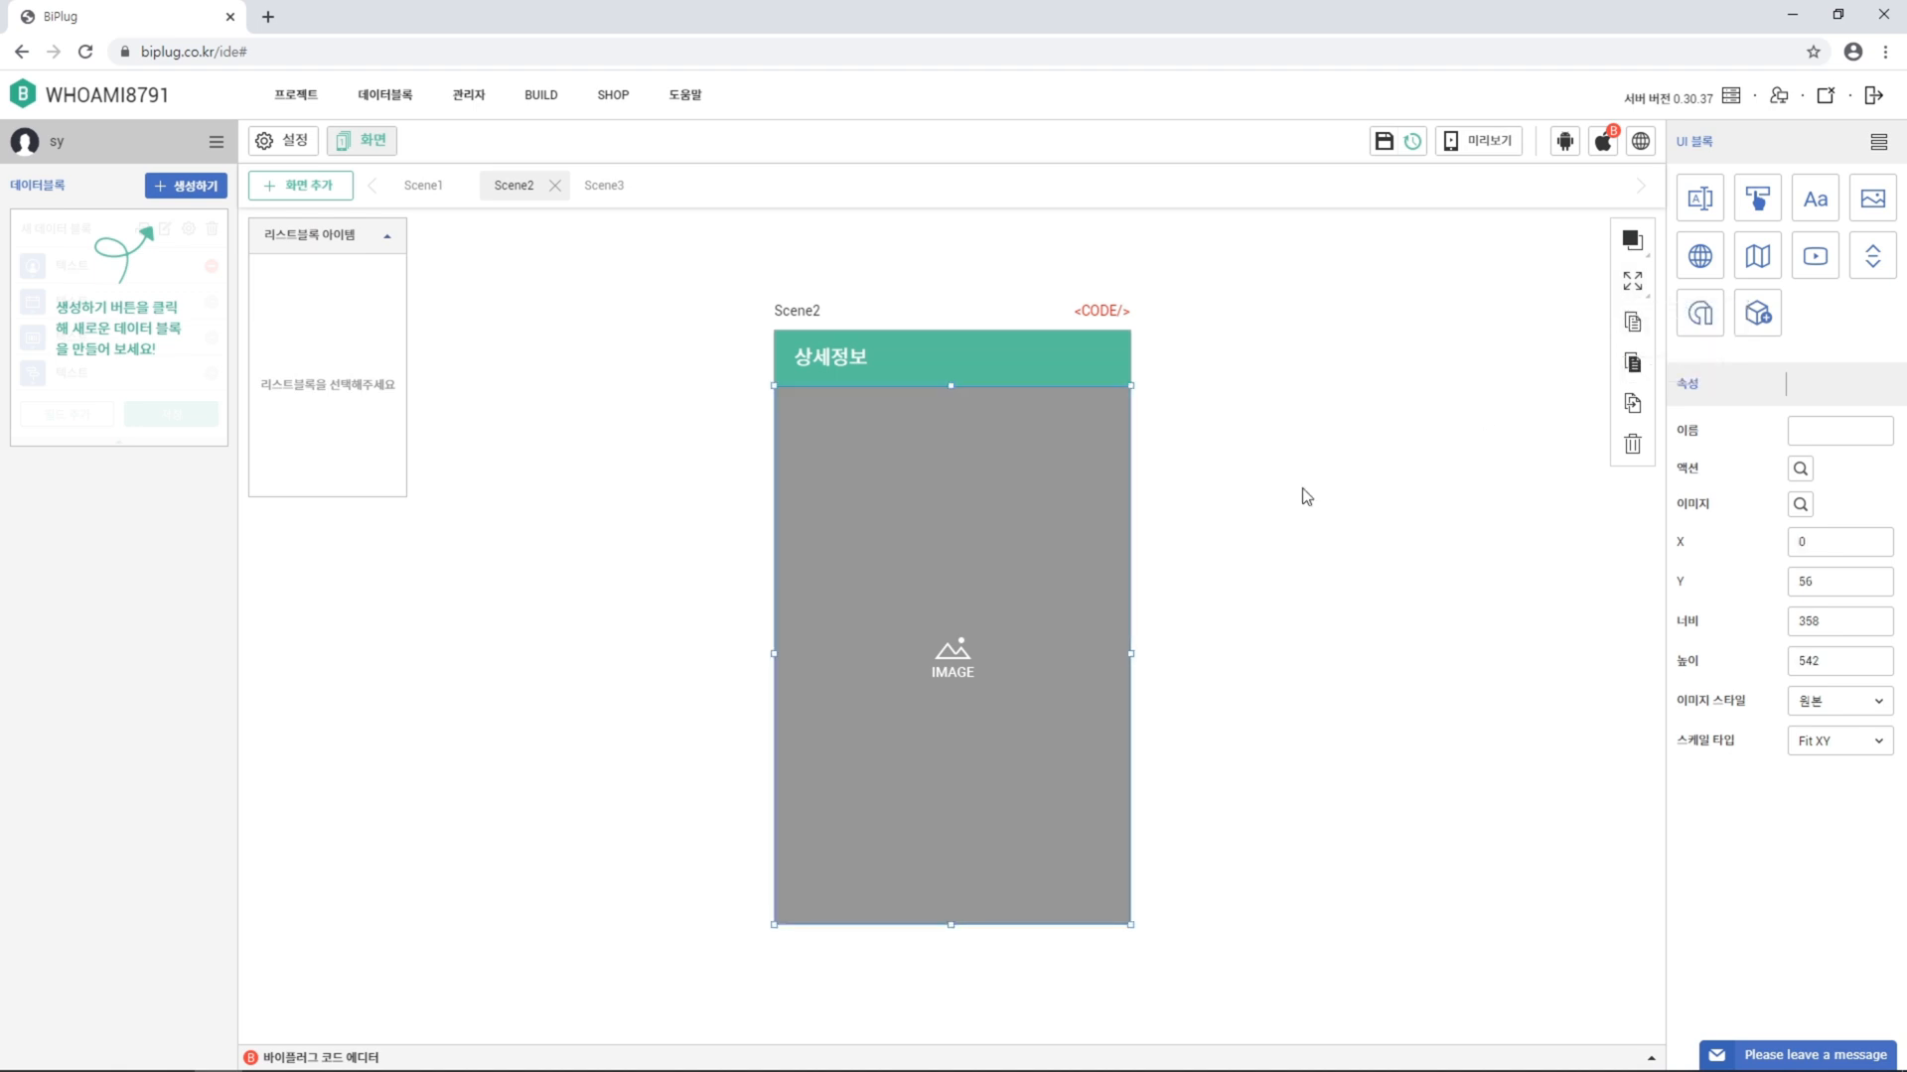
{"action": "left_click", "coordinate": [1799, 504]}
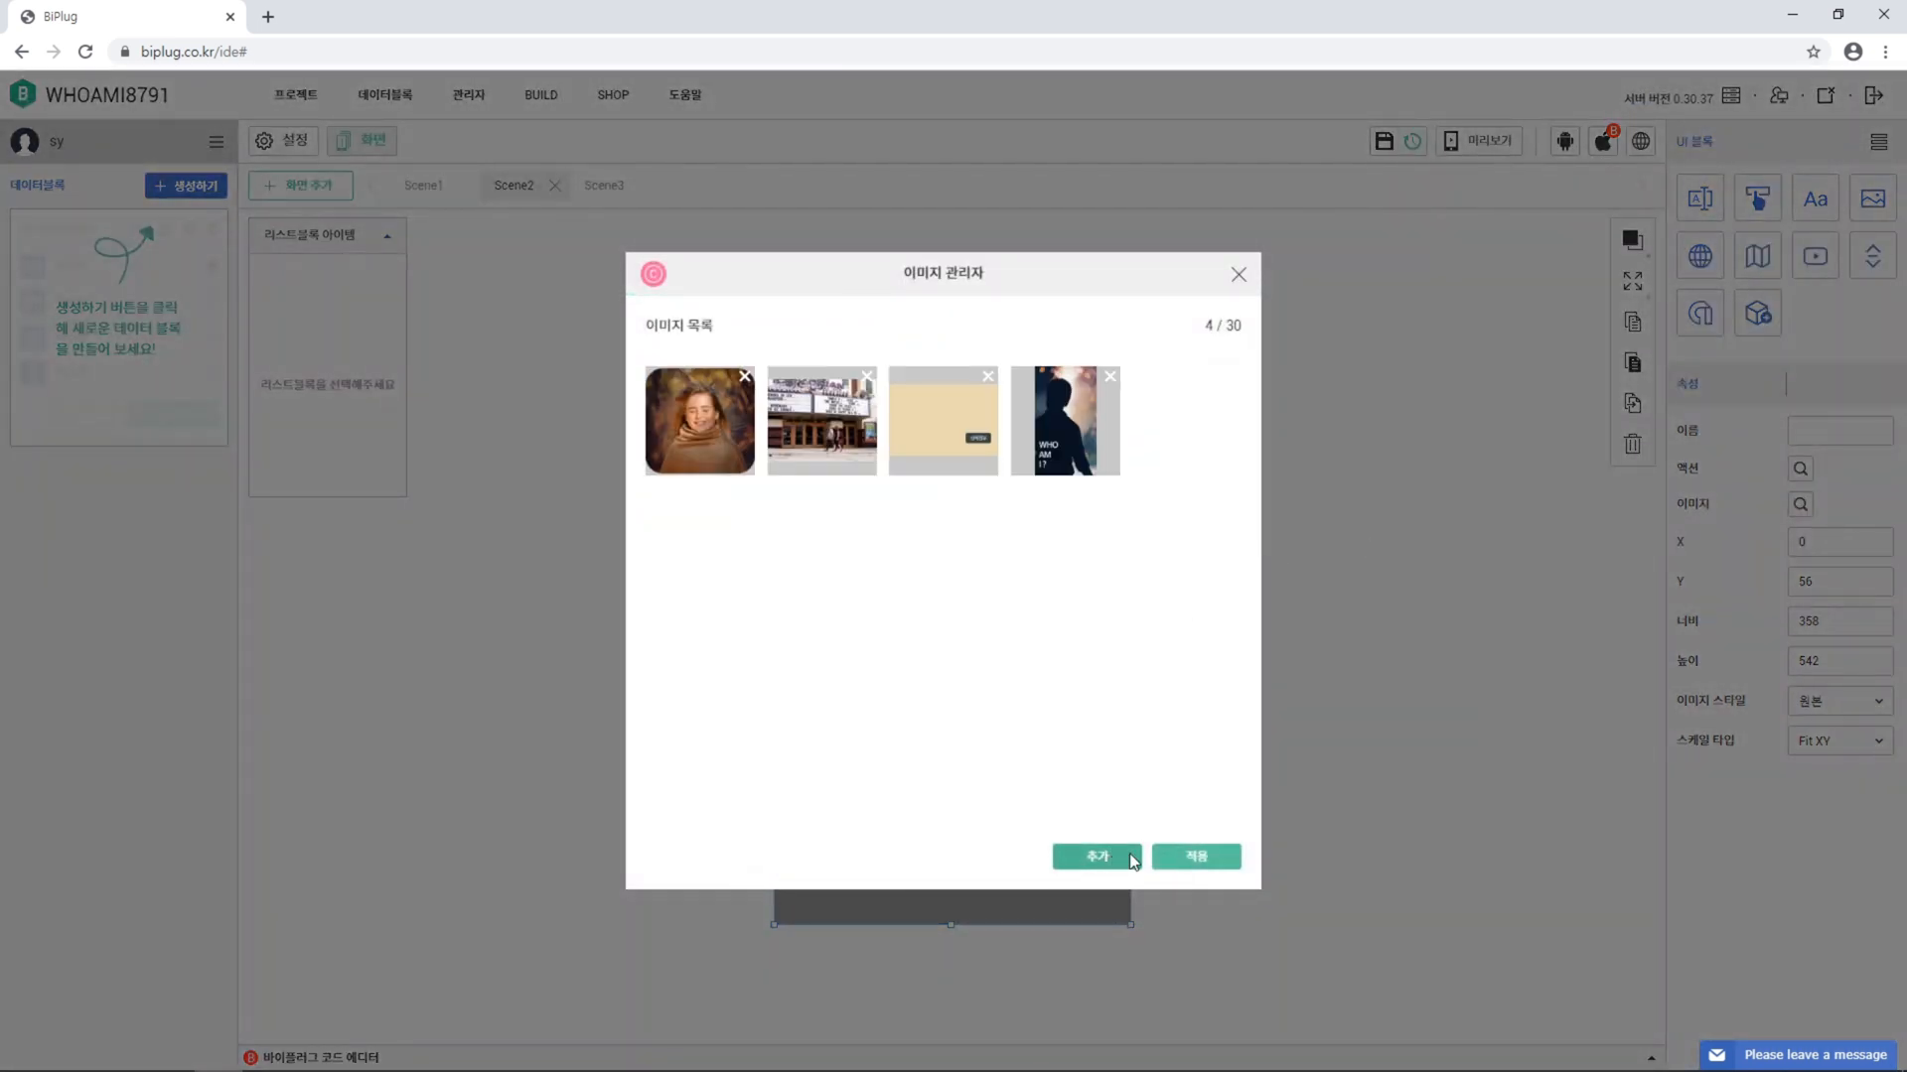
Upload 배경.png and 프로필 사진1–3.jpg, and apply 배경.png to Scene2's image block
{"action": "left_click", "coordinate": [1063, 845]}
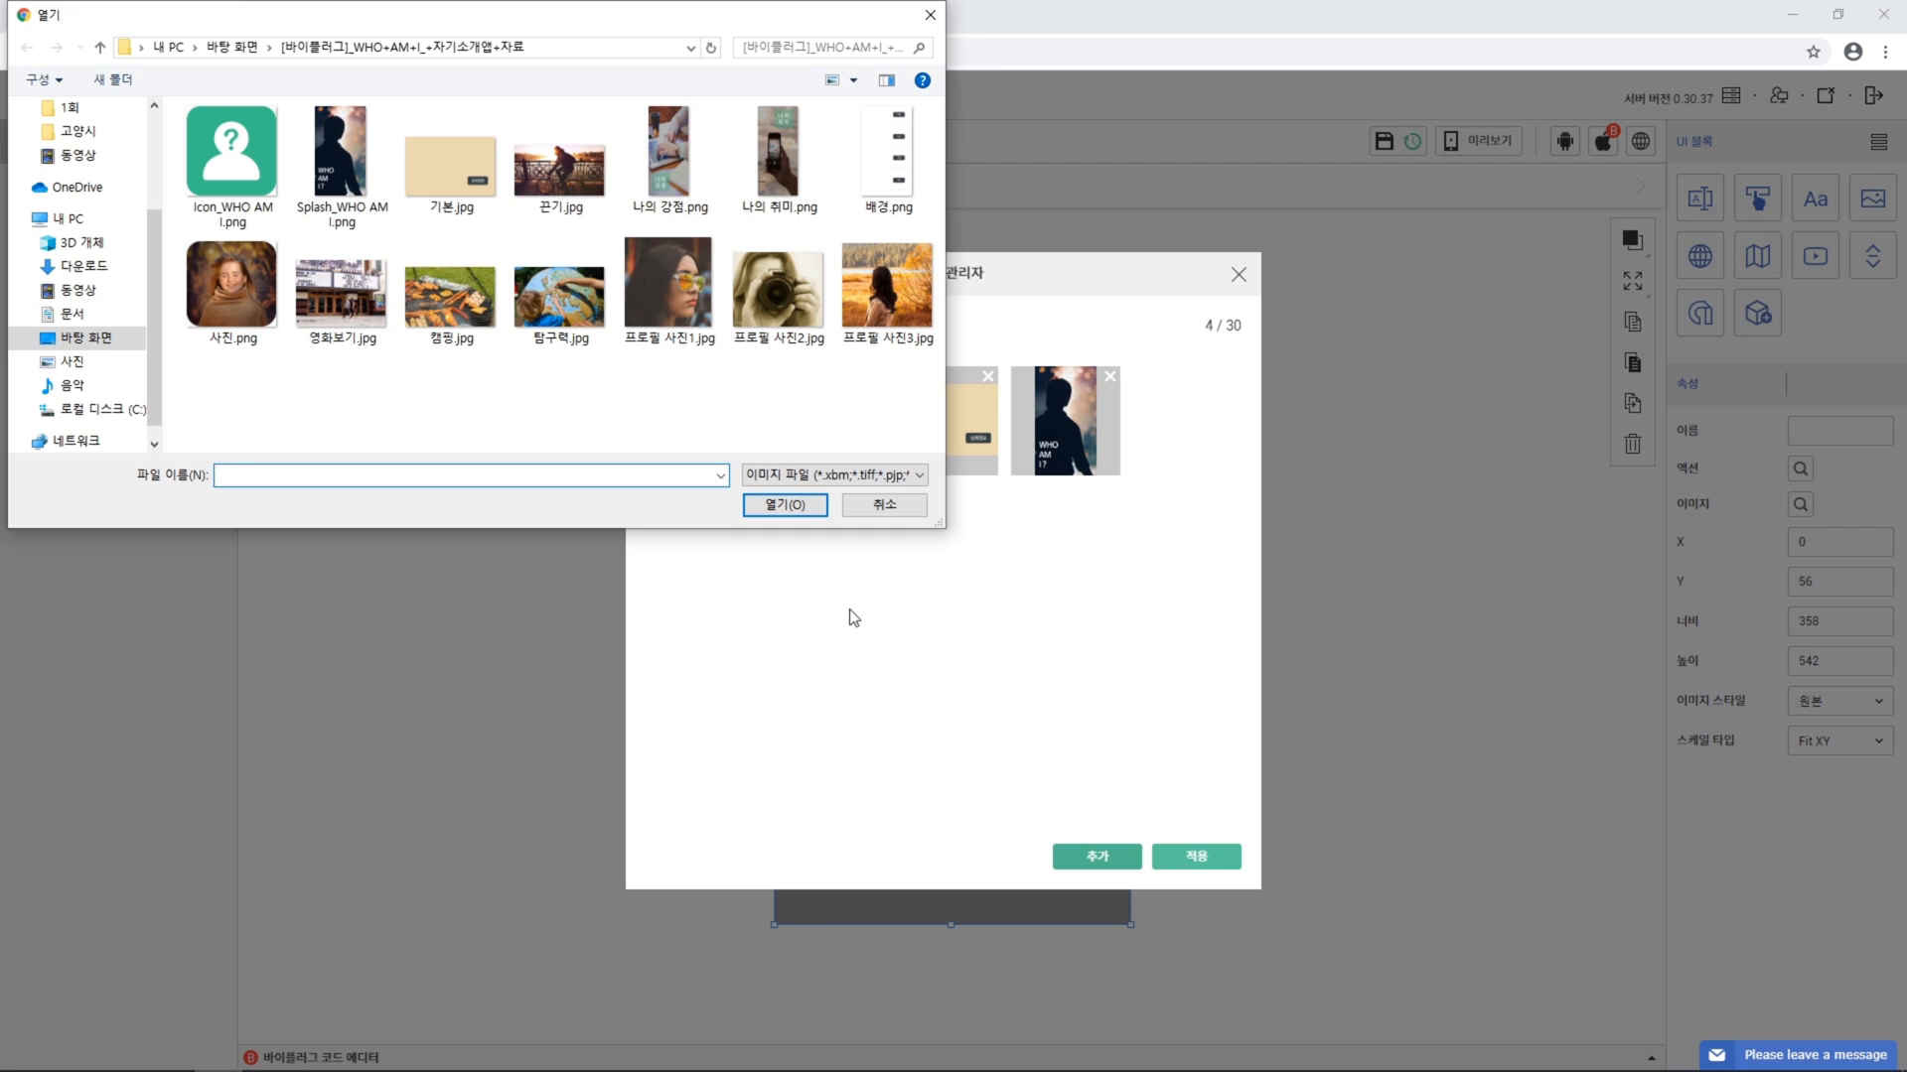
{"action": "left_click", "coordinate": [875, 194]}
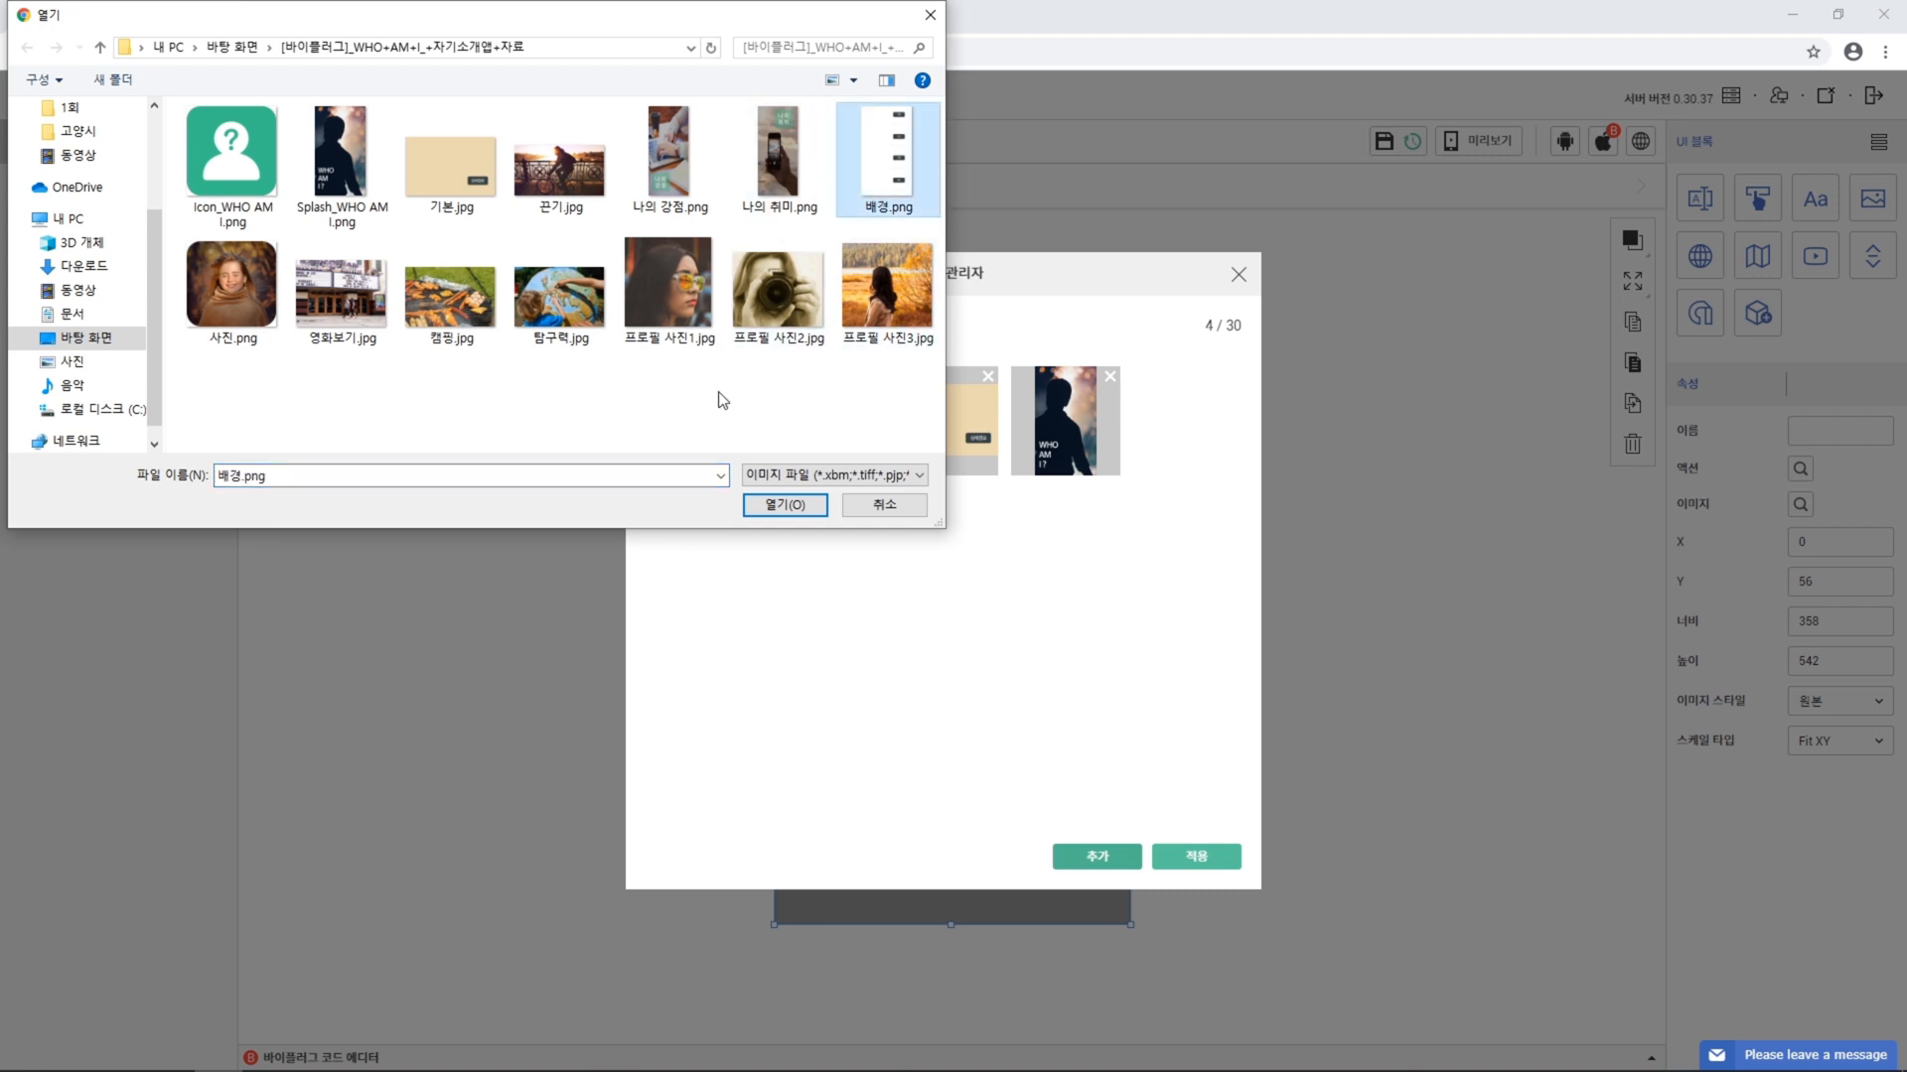
{"action": "left_click", "coordinate": [670, 293], "text": "ctrl"}
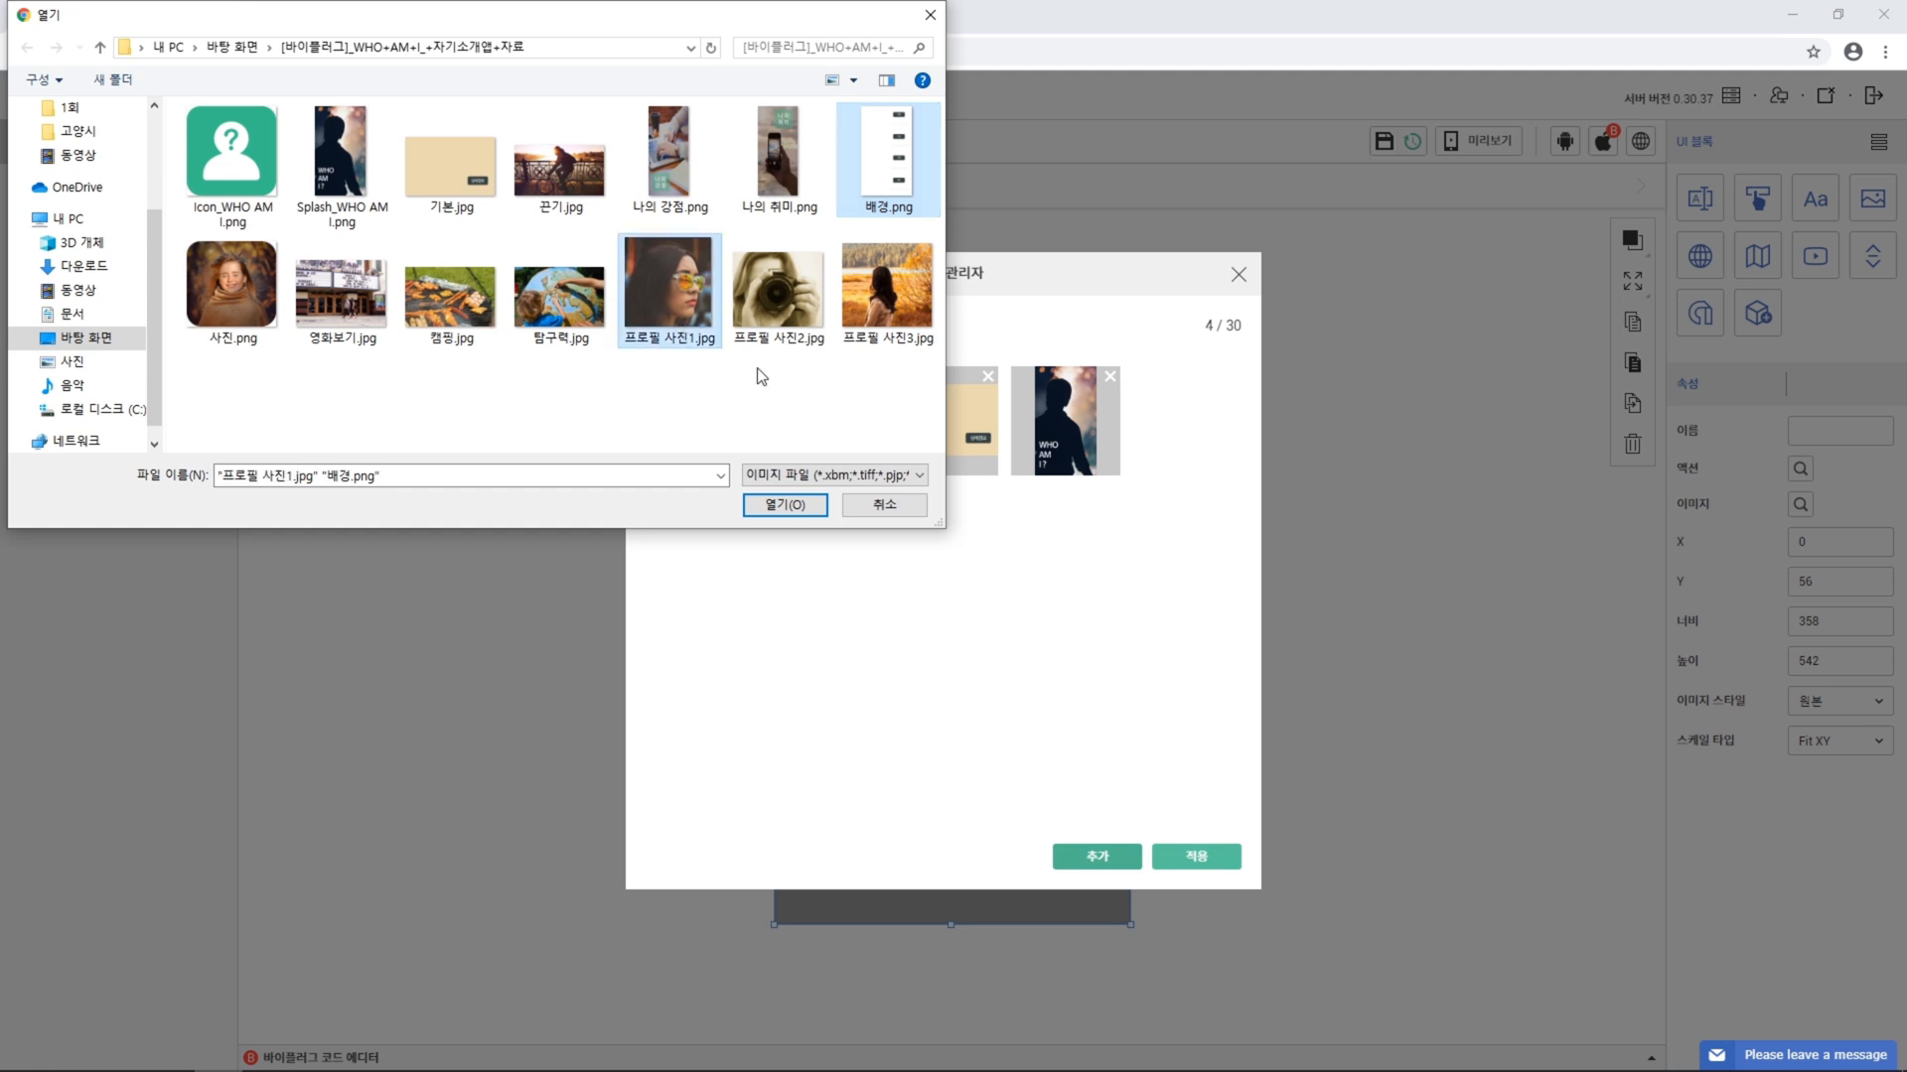
{"action": "left_click", "coordinate": [779, 318], "text": "ctrl"}
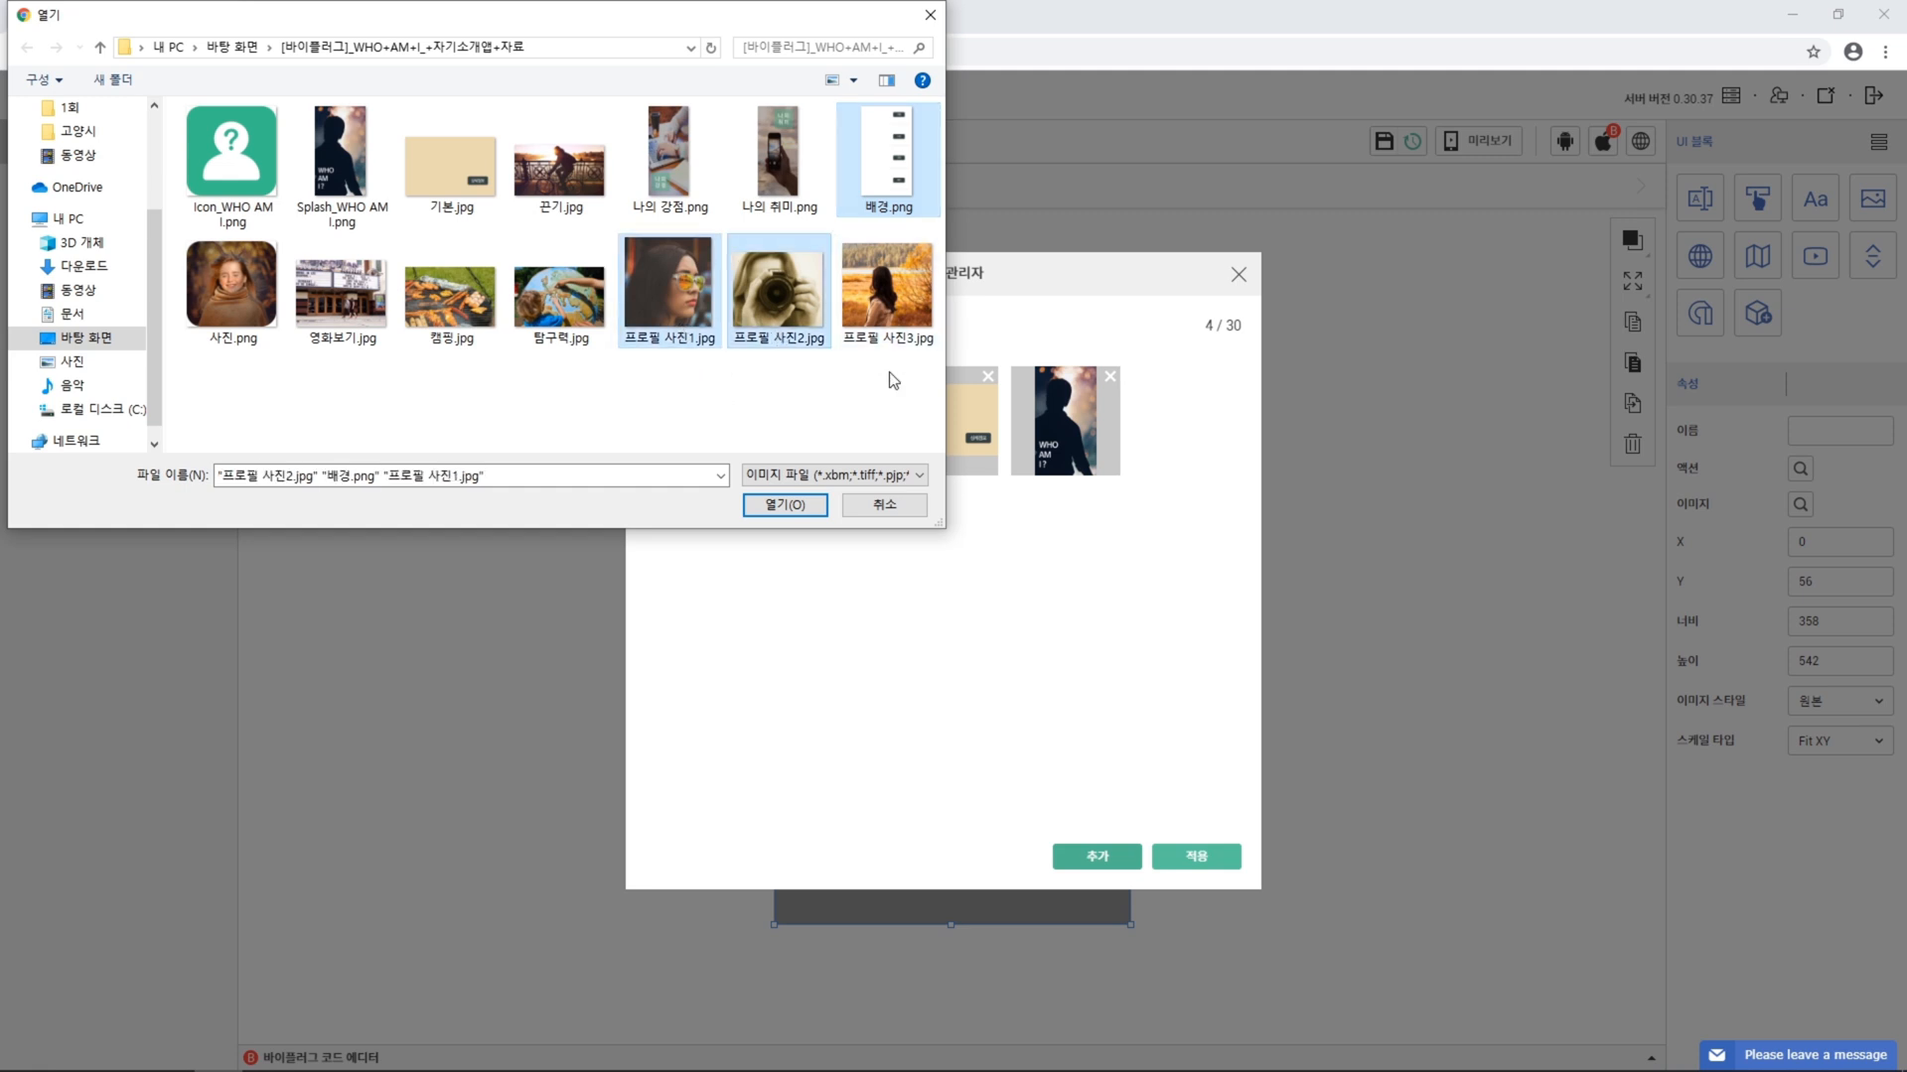
{"action": "left_click", "coordinate": [887, 290], "text": "ctrl"}
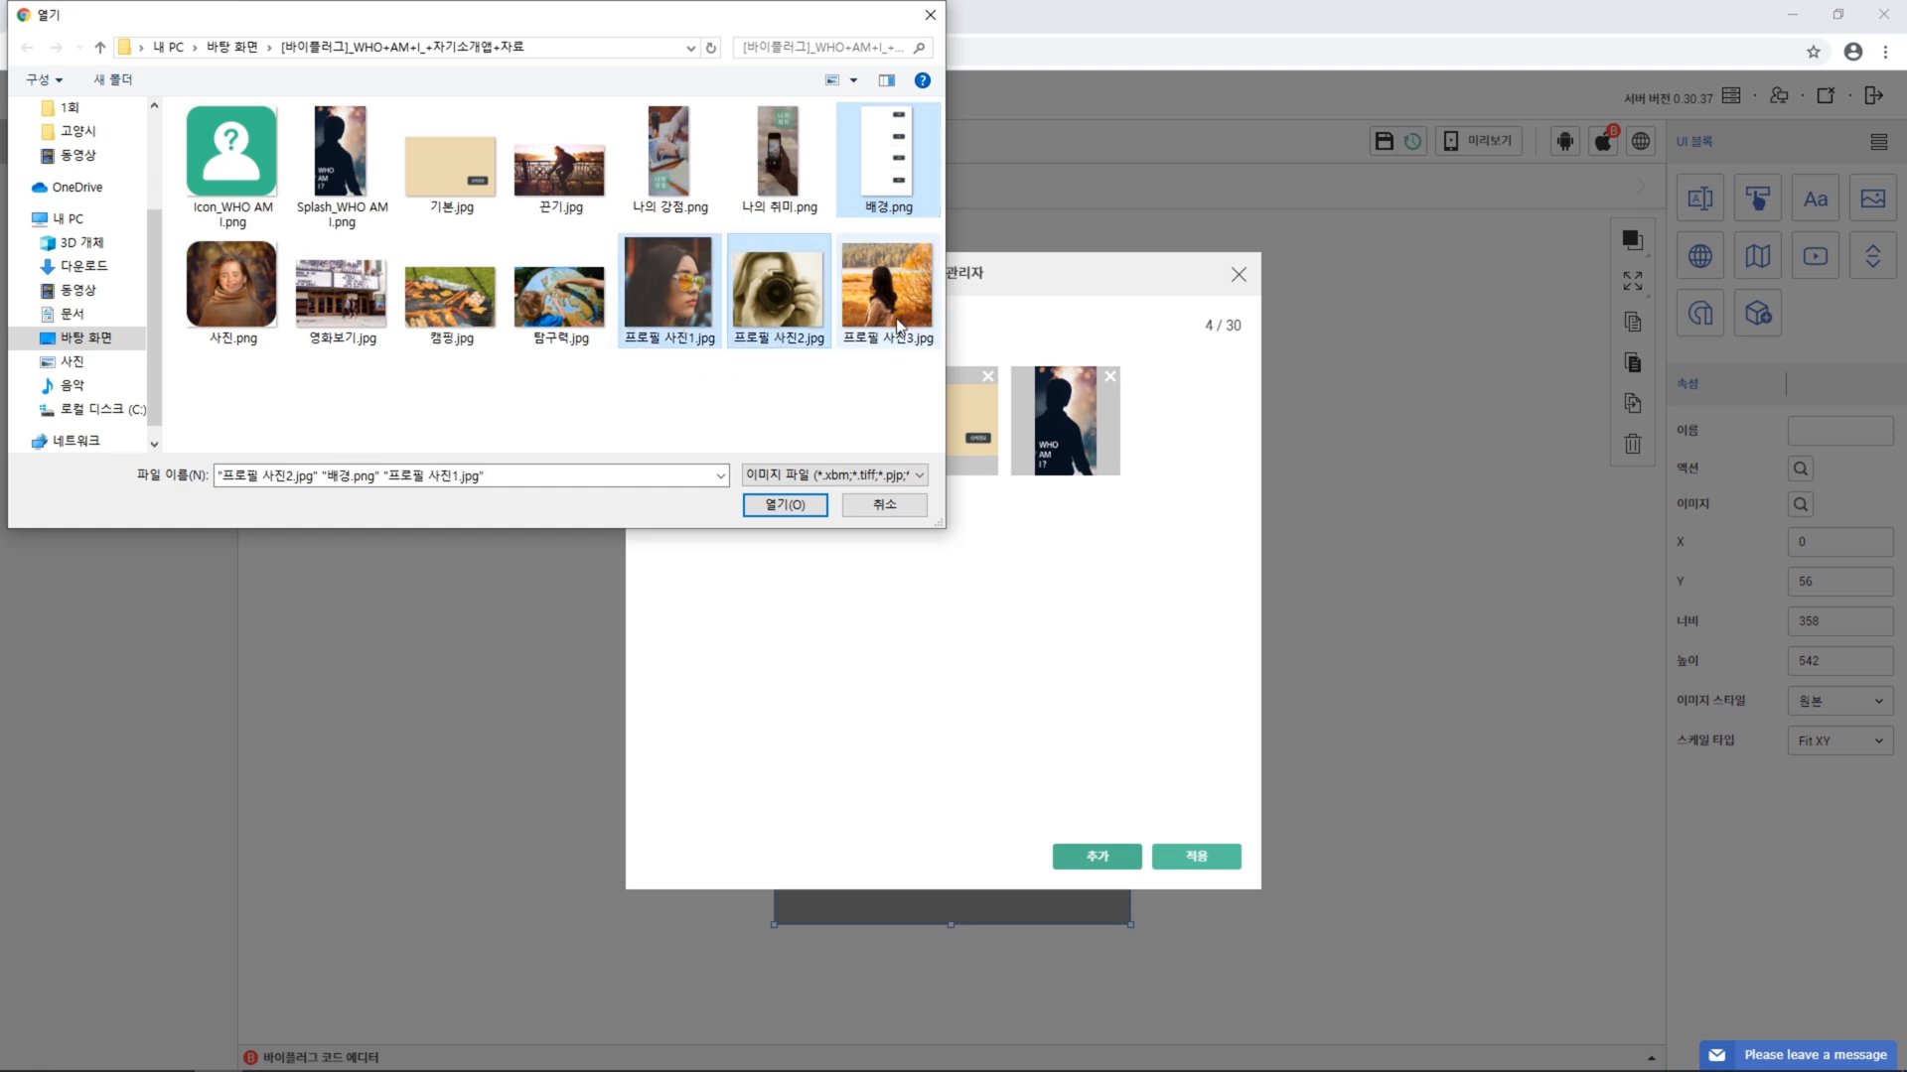
{"action": "left_click", "coordinate": [786, 505]}
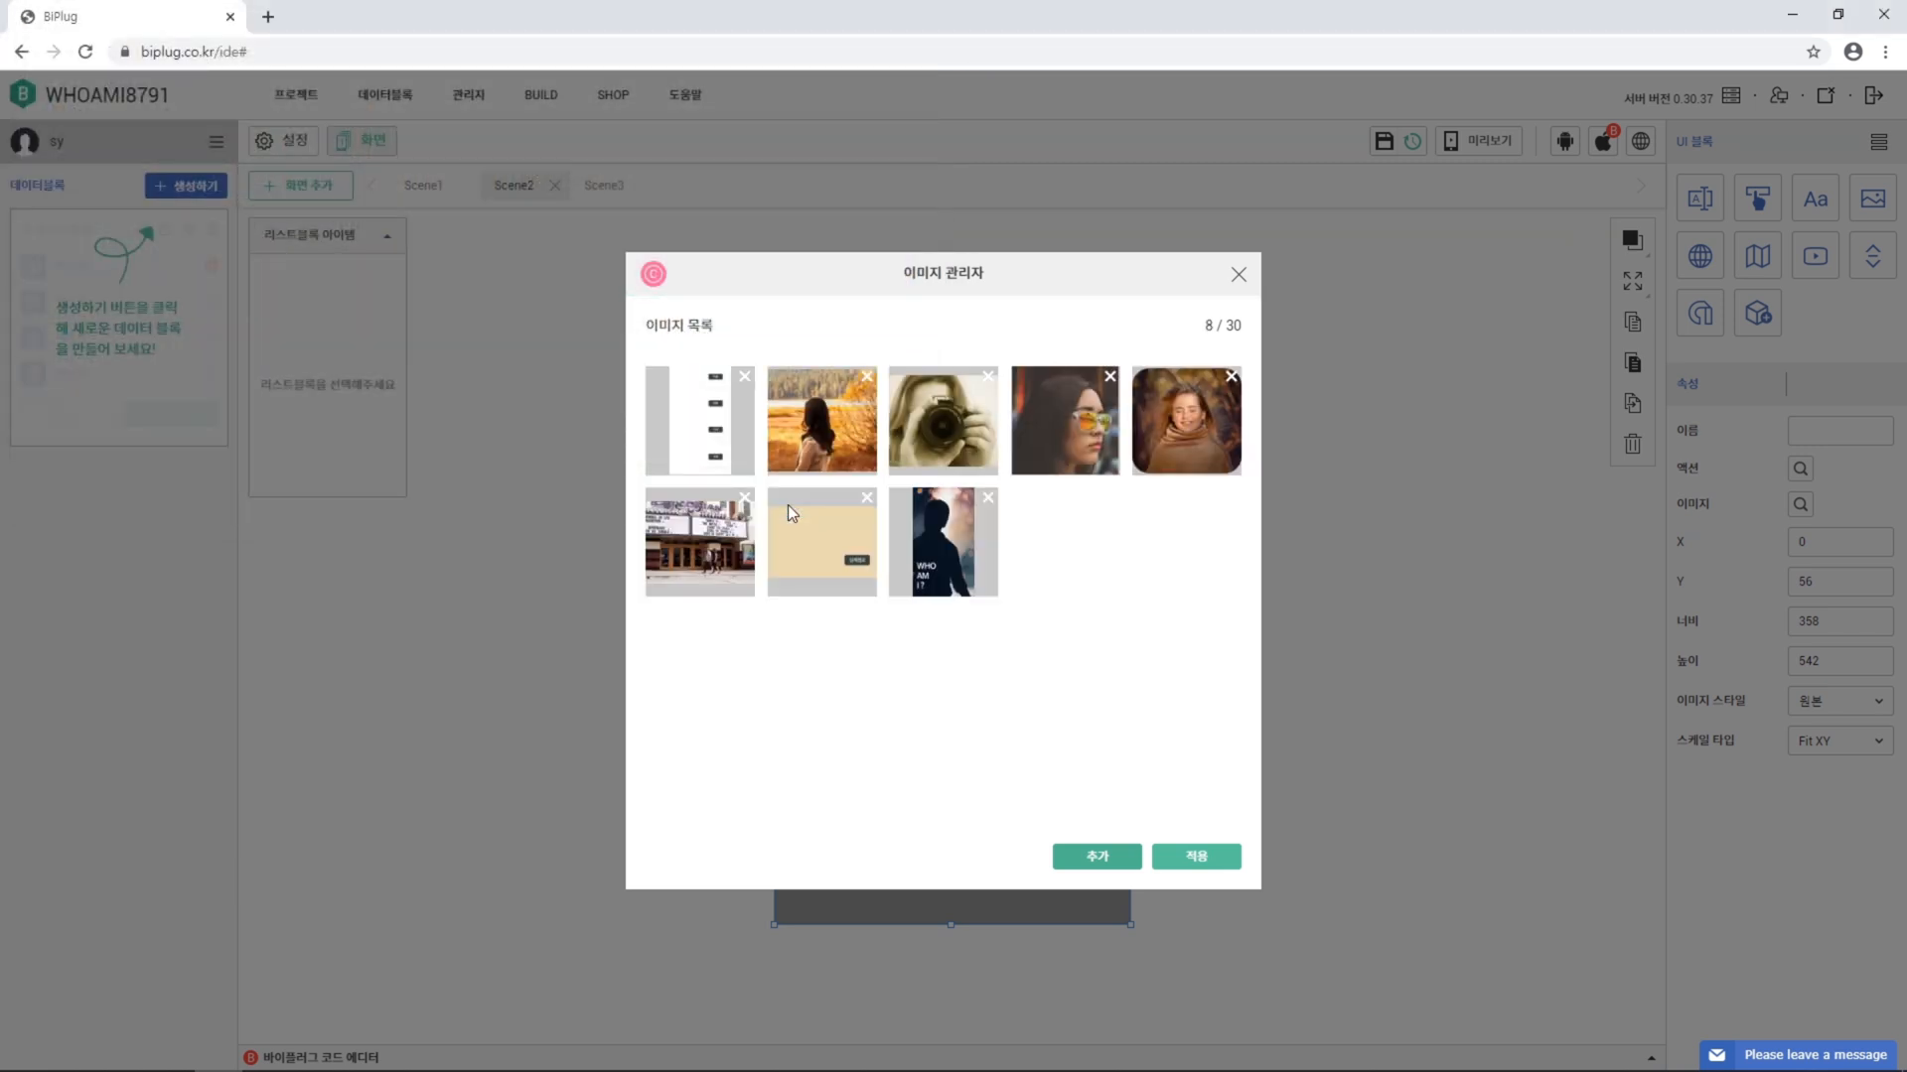
{"action": "left_click", "coordinate": [1199, 855]}
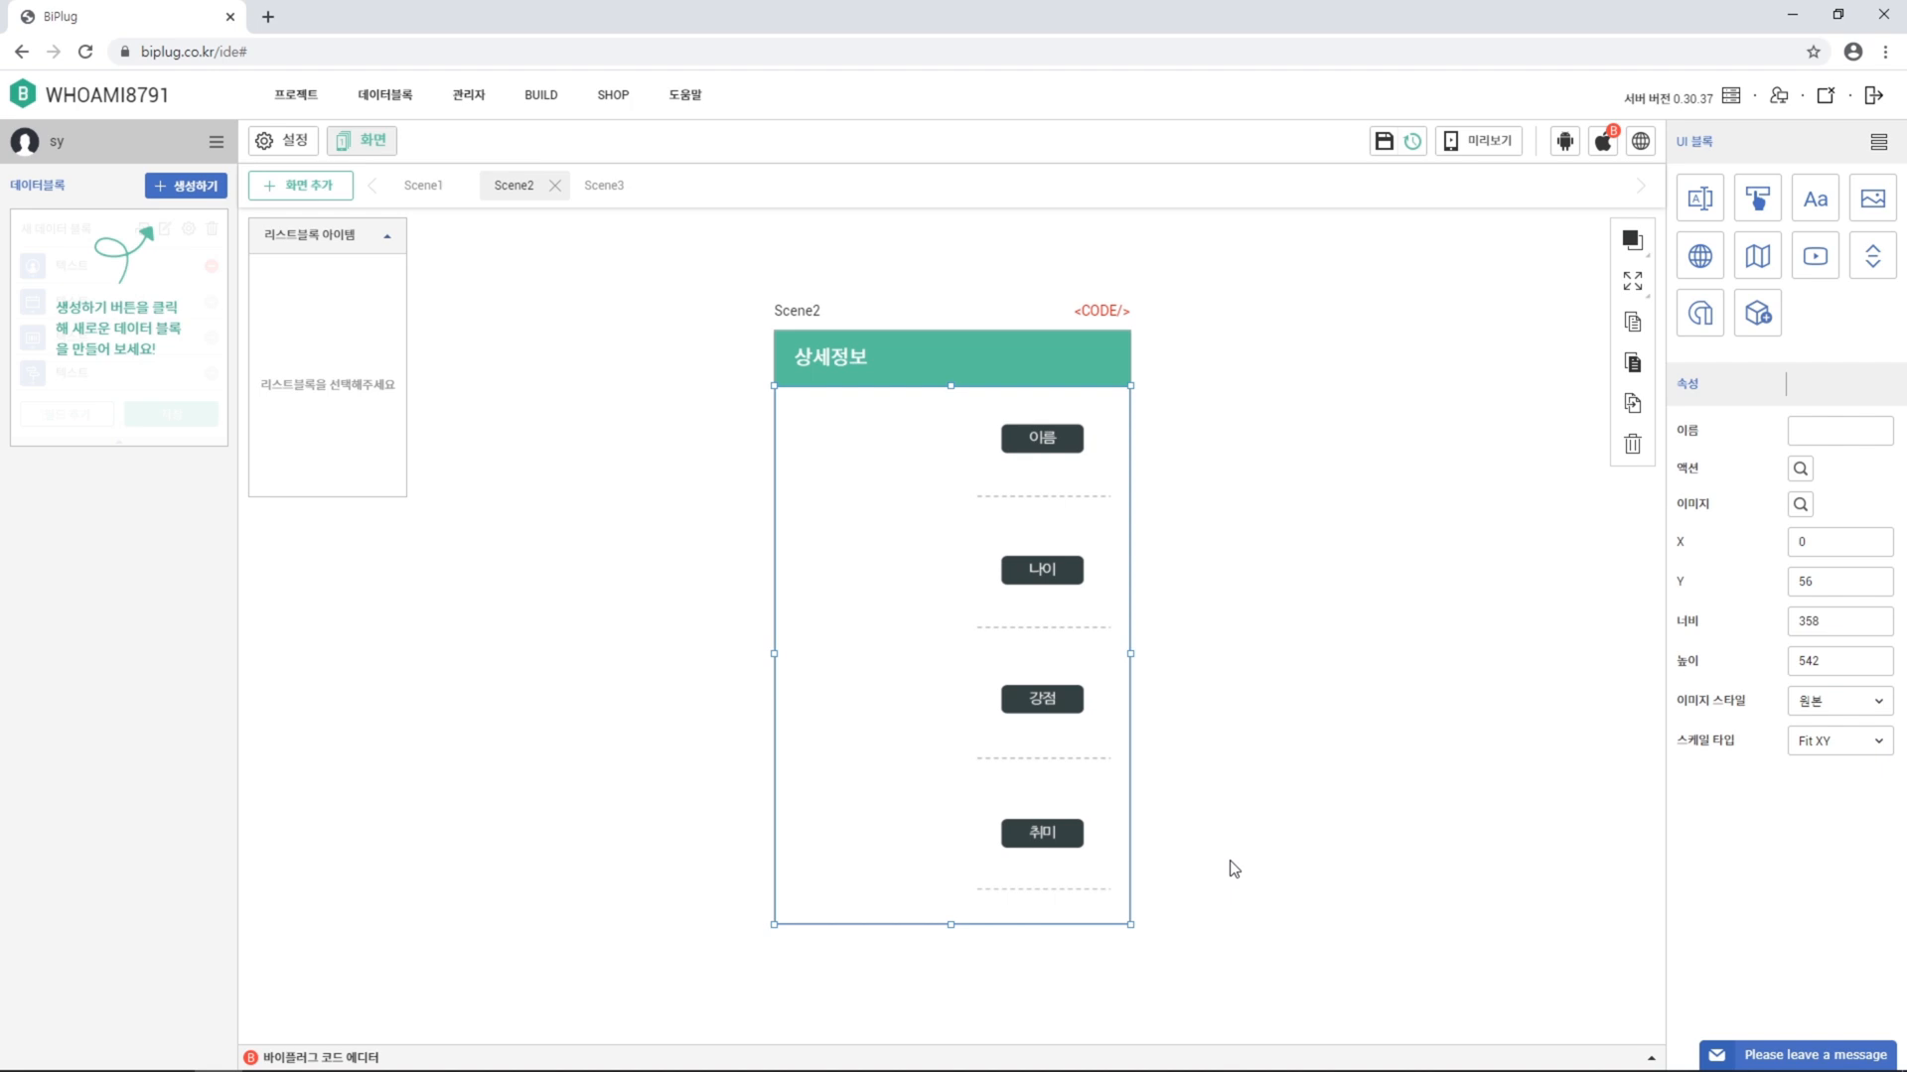
Add an image block at X 0, Y 56, sized 179 by 180
{"action": "left_click", "coordinate": [1873, 201]}
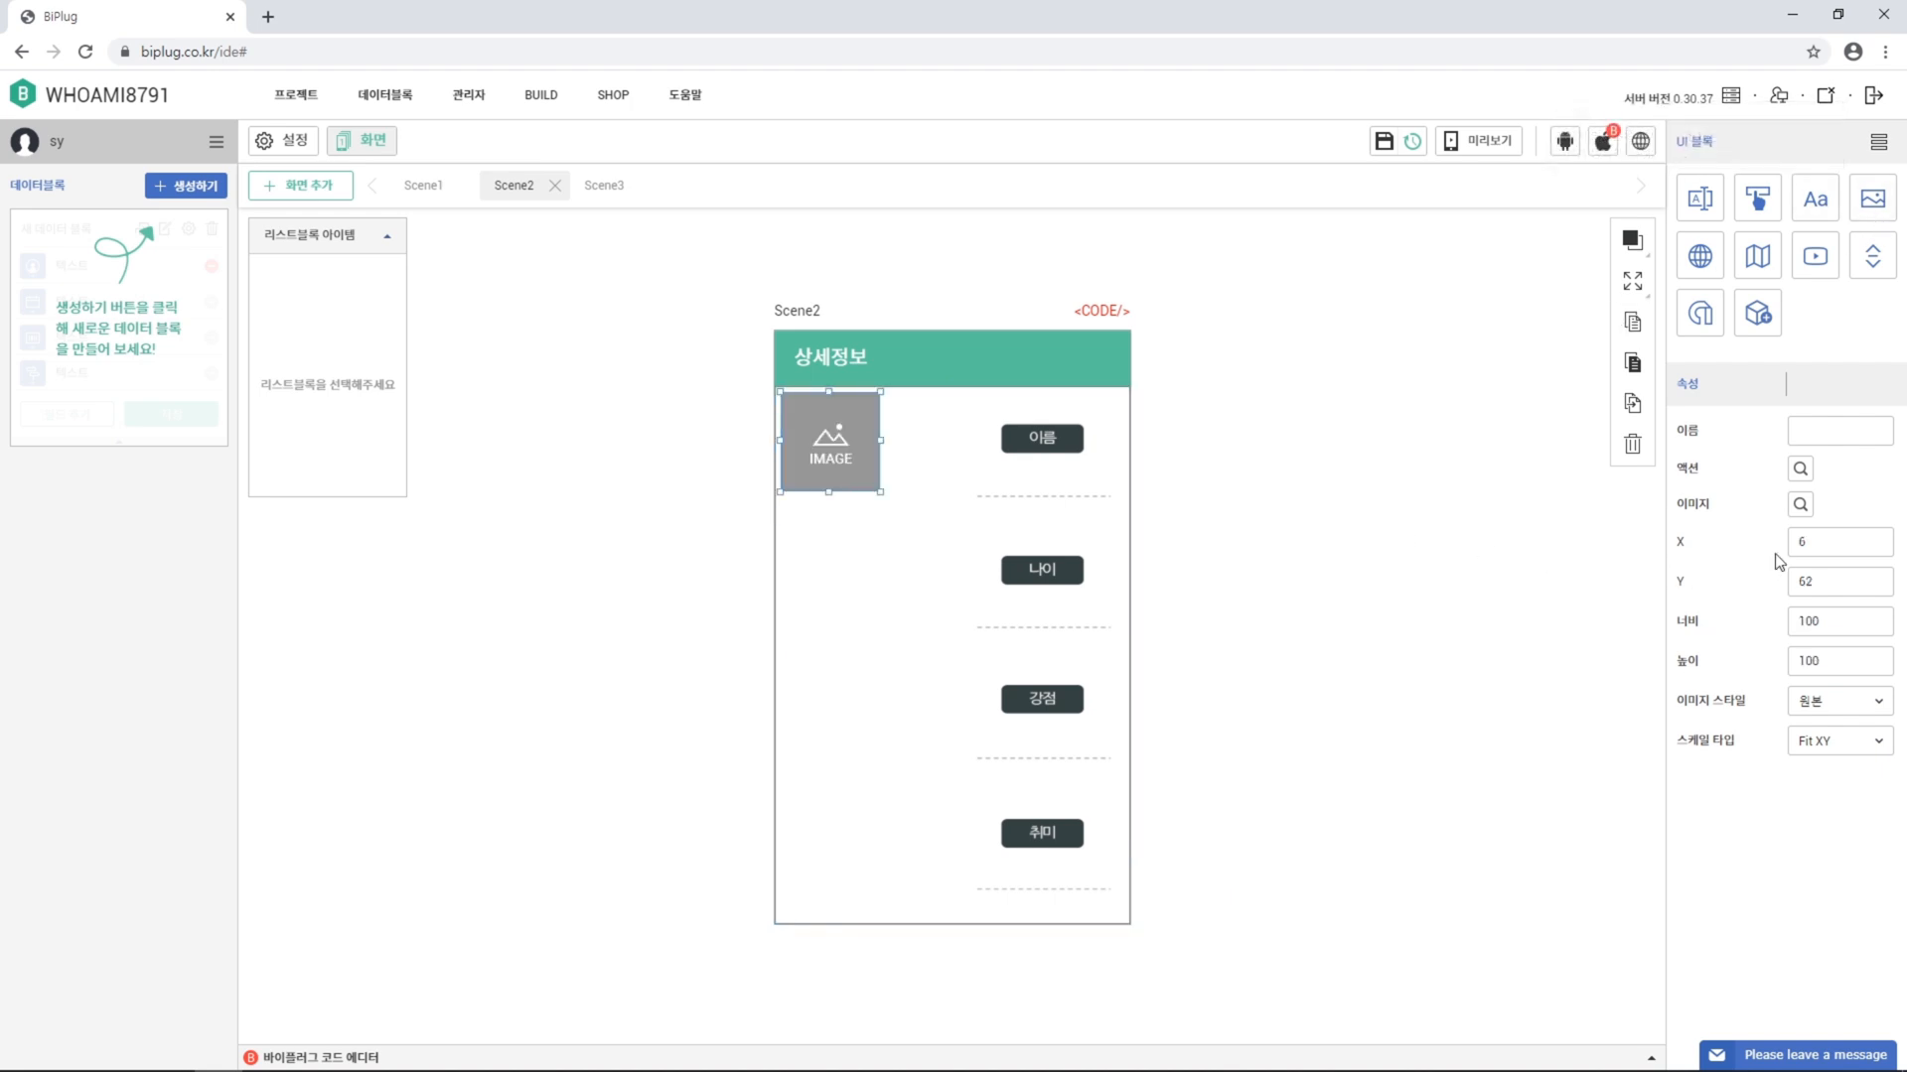
{"action": "double_click", "coordinate": [1820, 547]}
{"action": "type", "text": "0"}
{"action": "key", "text": "Tab"}
{"action": "type", "text": "56"}
{"action": "key", "text": "Tab"}
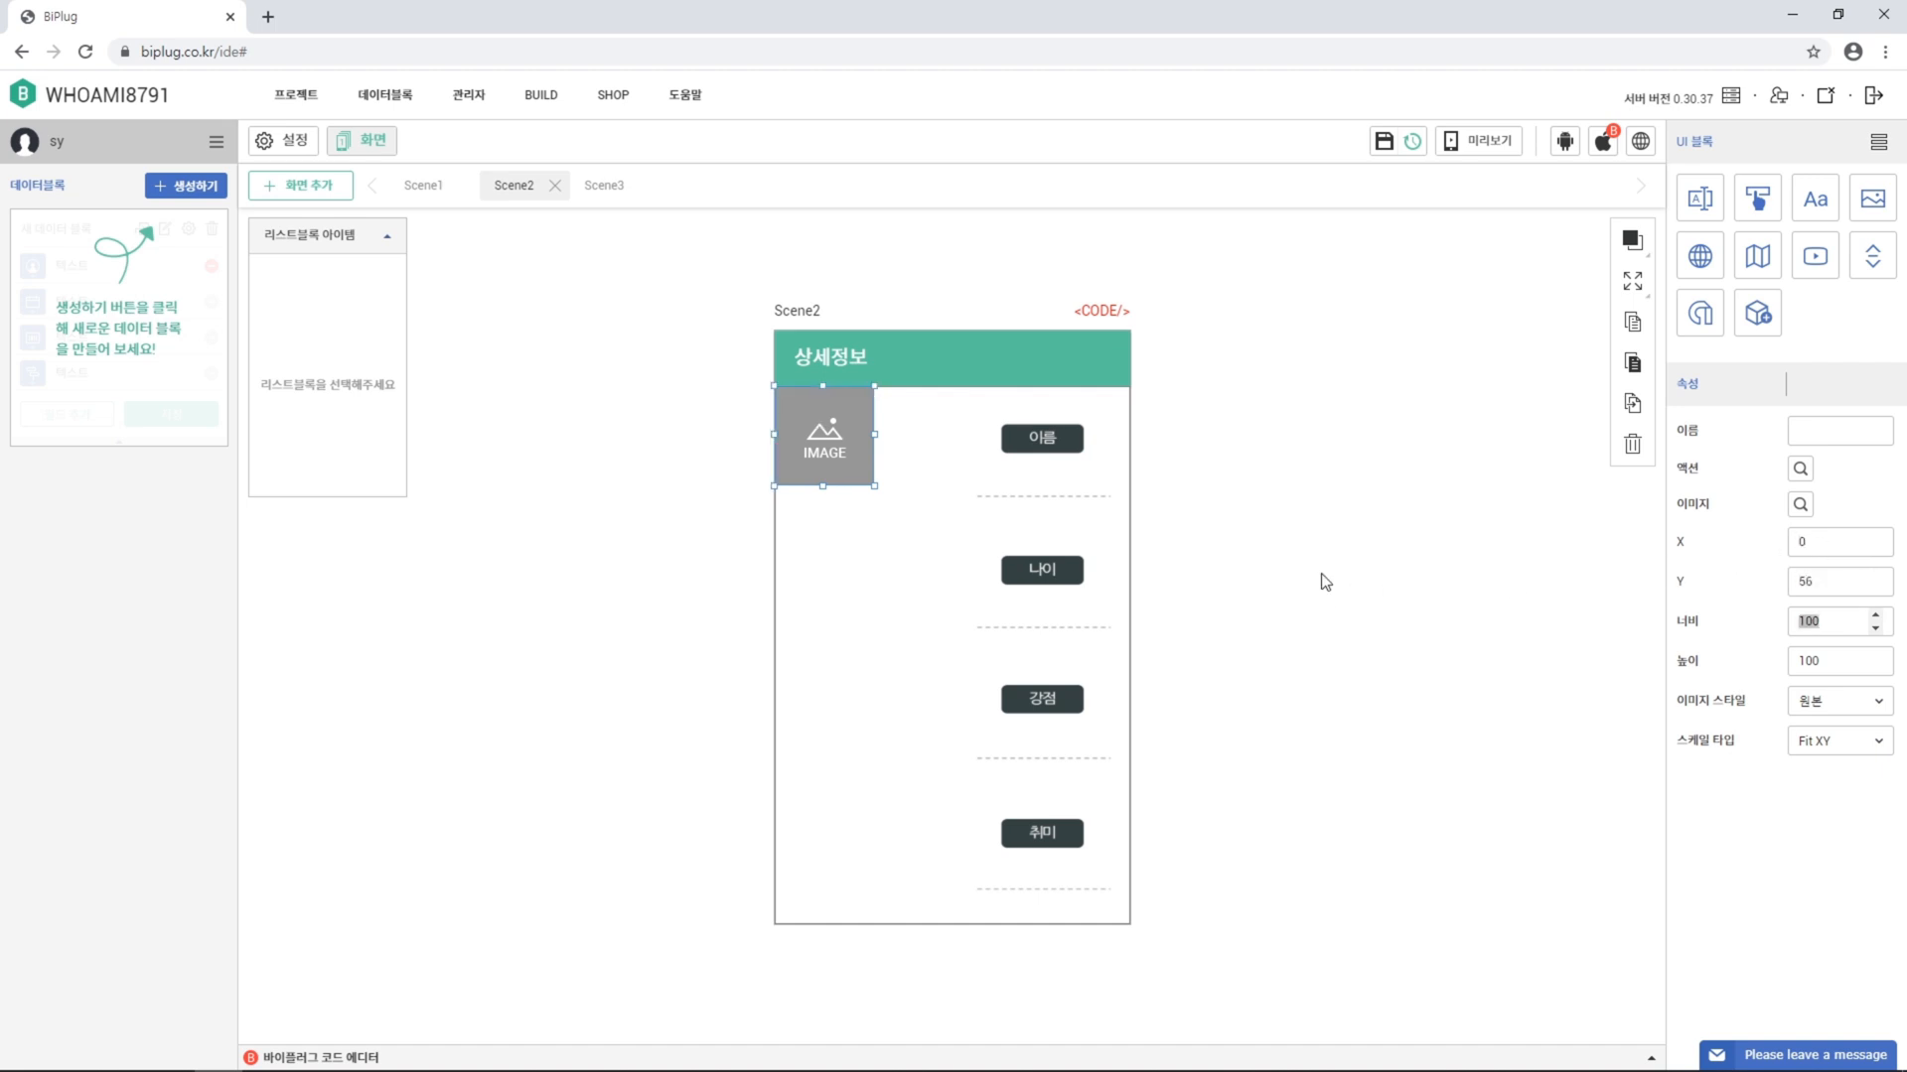
{"action": "type", "text": "179"}
{"action": "key", "text": "Tab"}
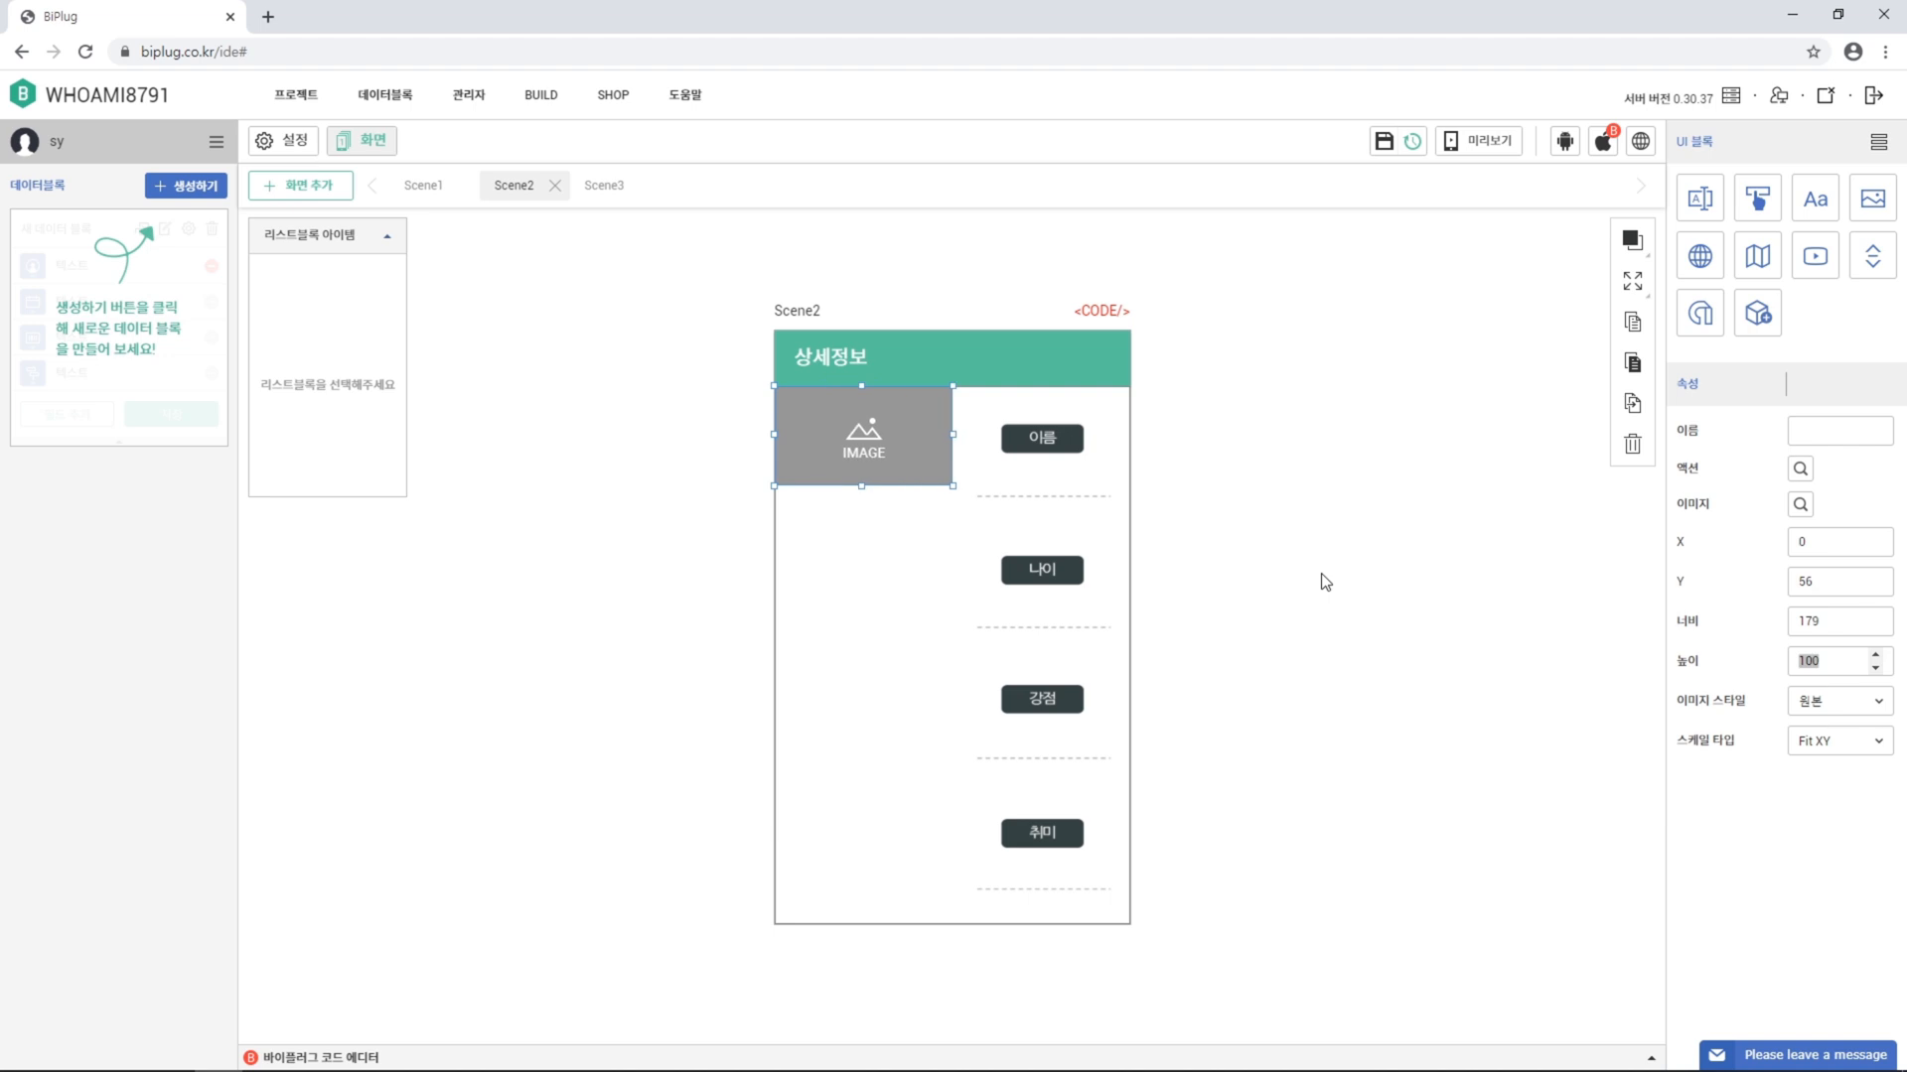
{"action": "type", "text": "180"}
{"action": "key", "text": "Return"}
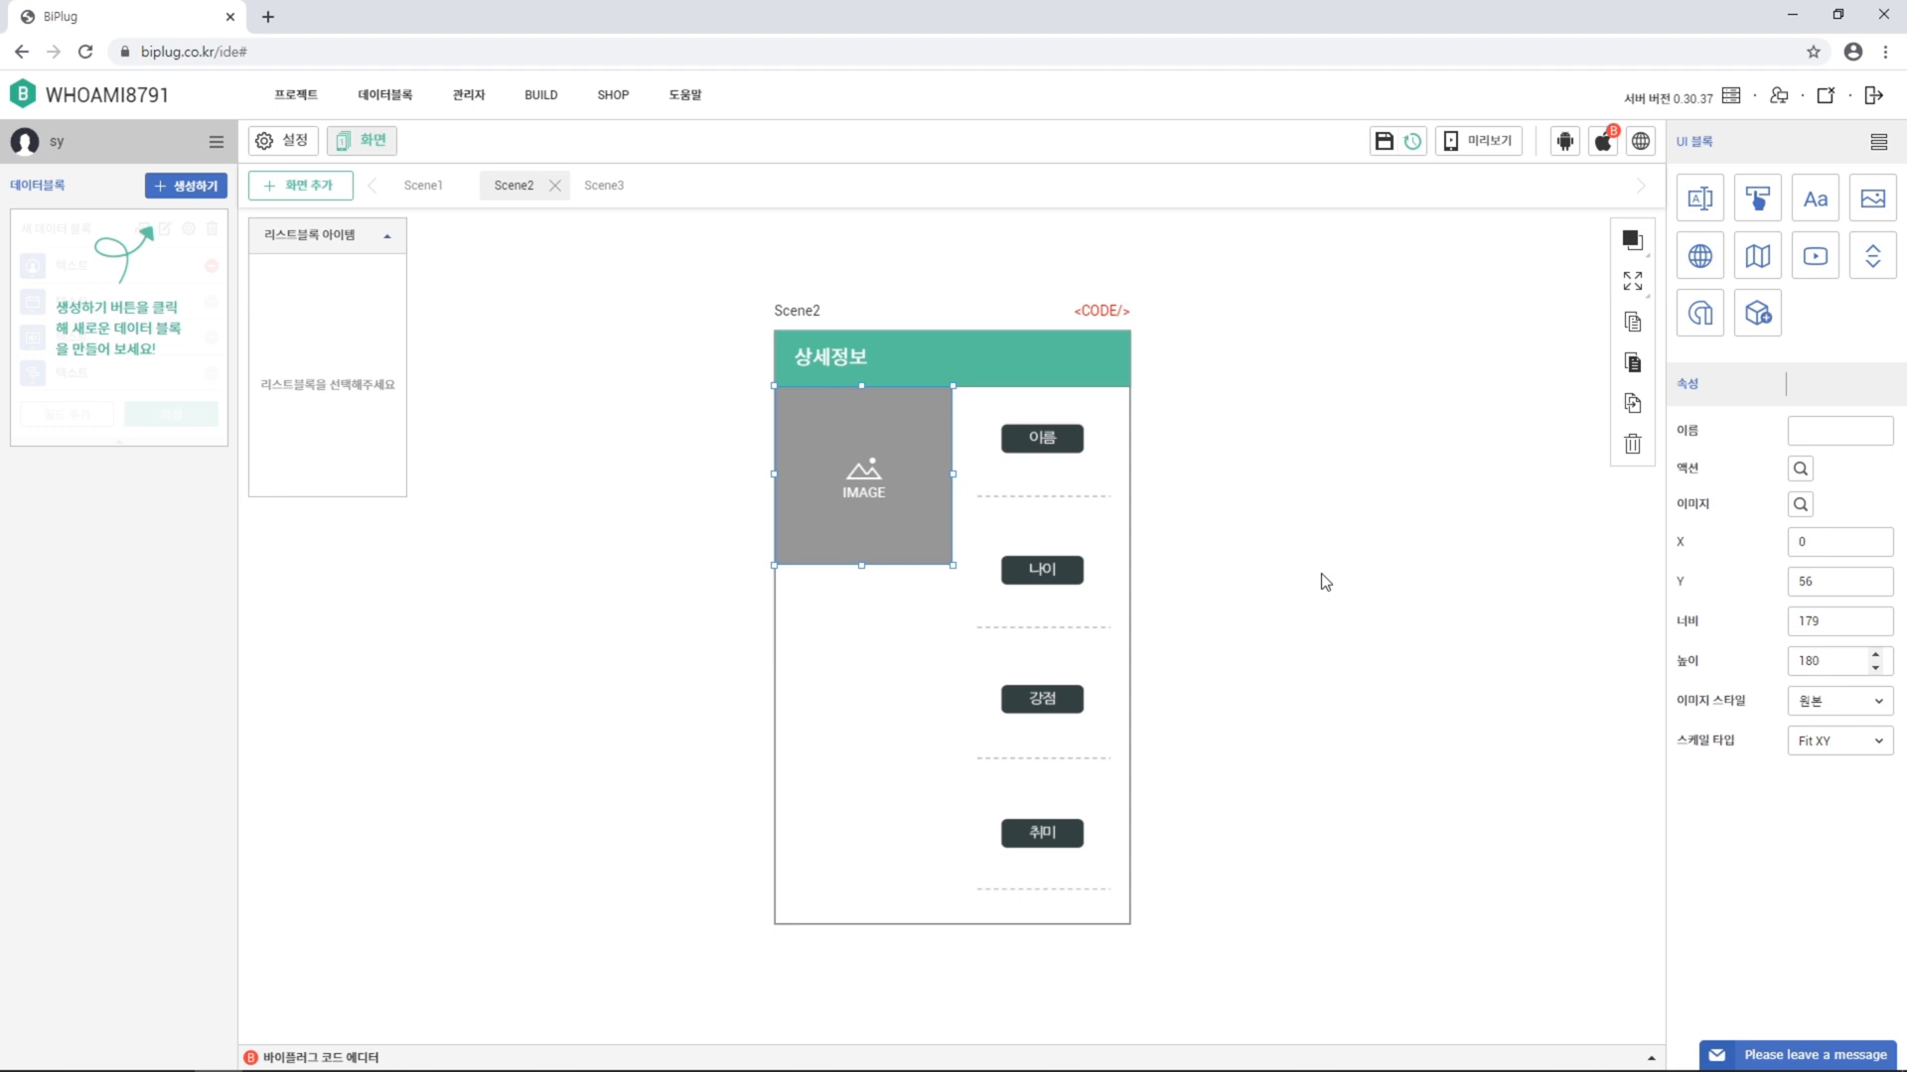
Duplicate the image block twice, stacking the copies flush left below it
{"action": "left_click", "coordinate": [1631, 403]}
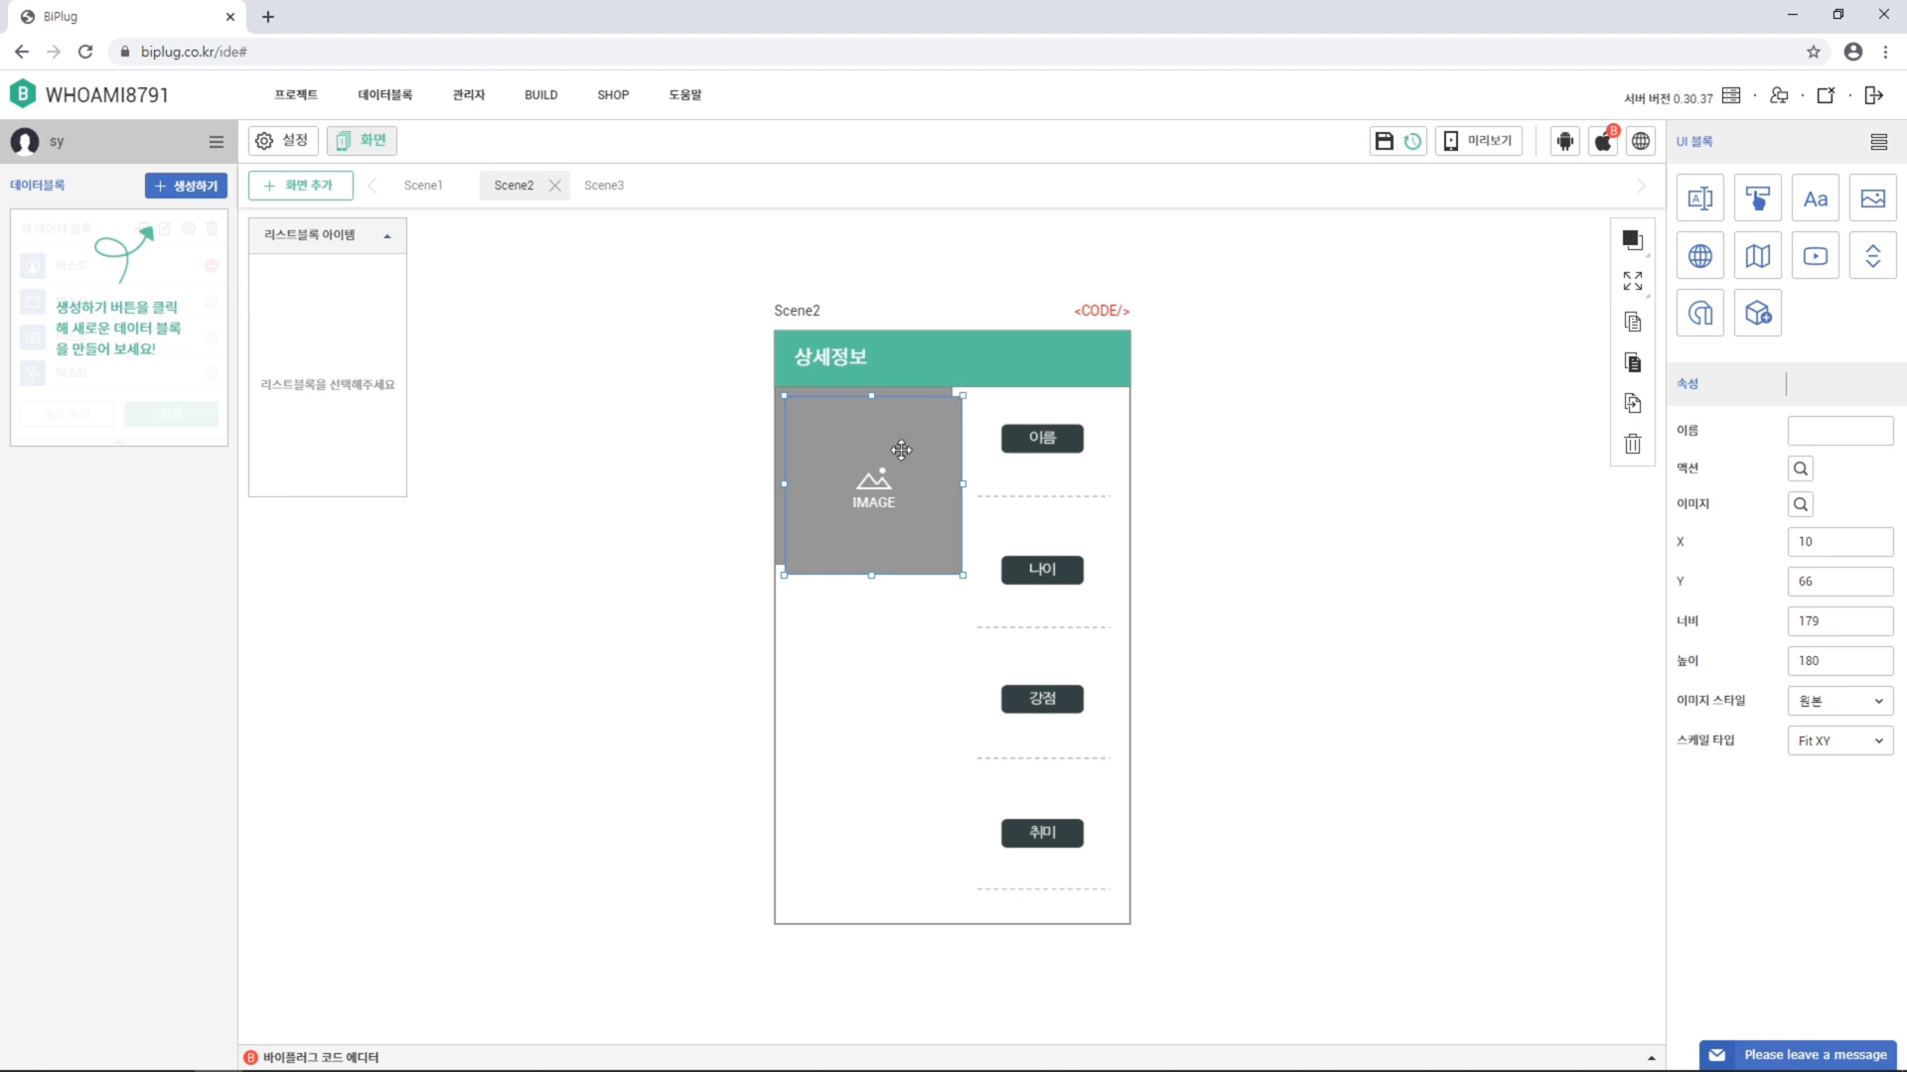
{"action": "left_click_drag", "start_coordinate": [897, 451], "coordinate": [885, 627]}
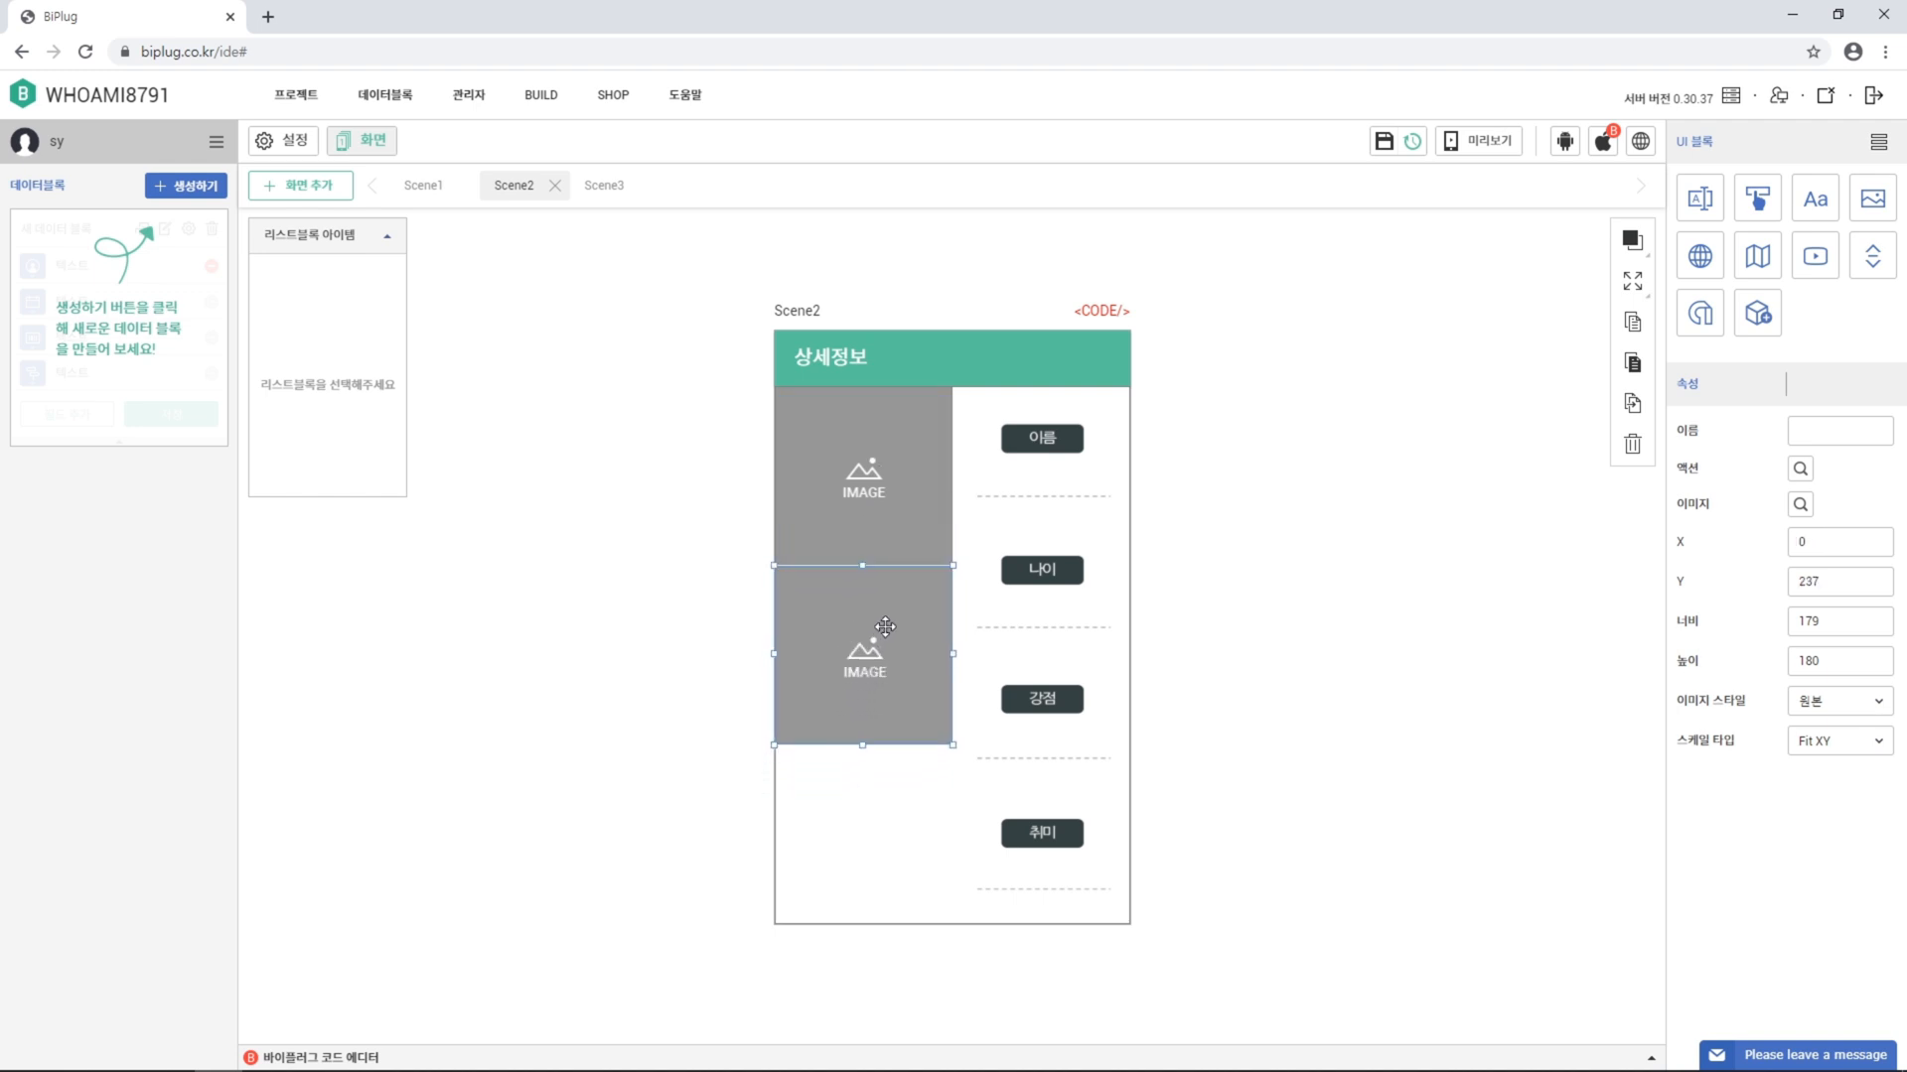
{"action": "left_click", "coordinate": [1633, 403]}
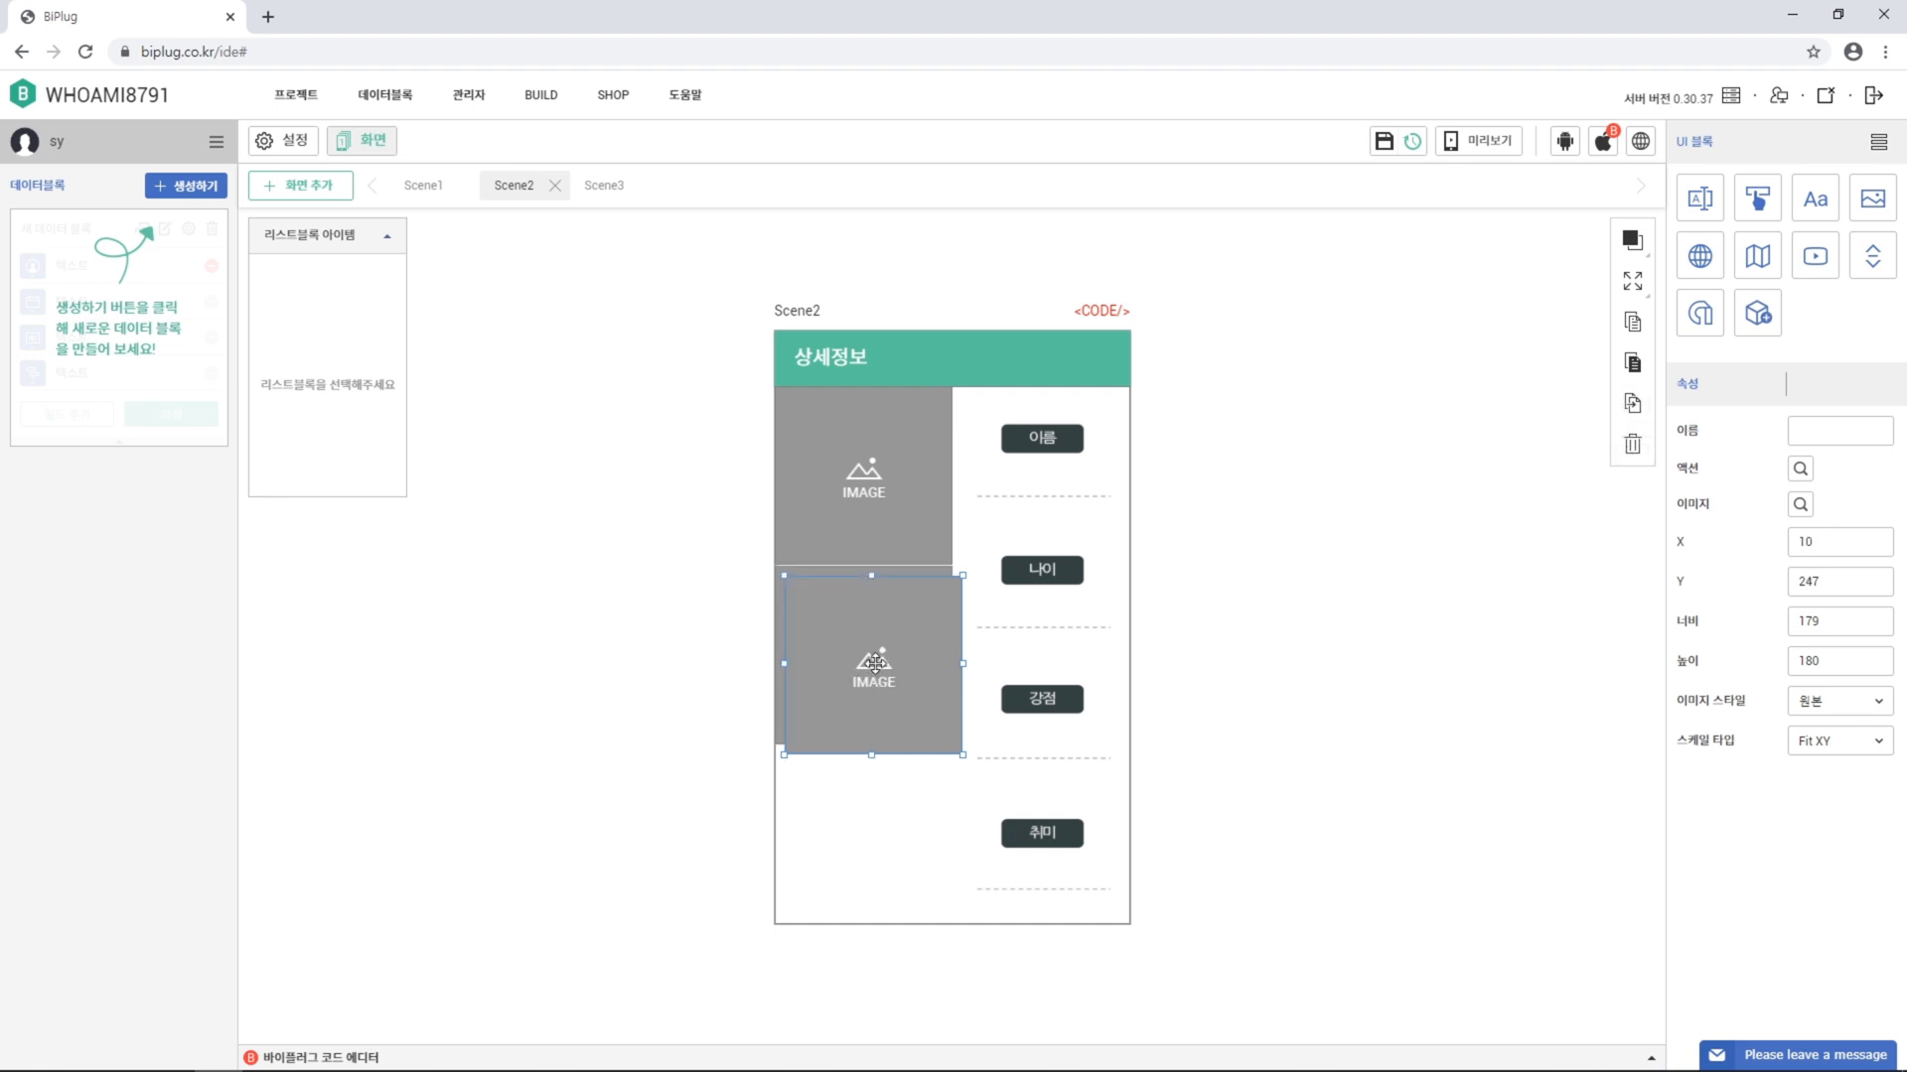
{"action": "left_click_drag", "start_coordinate": [875, 663], "coordinate": [864, 836]}
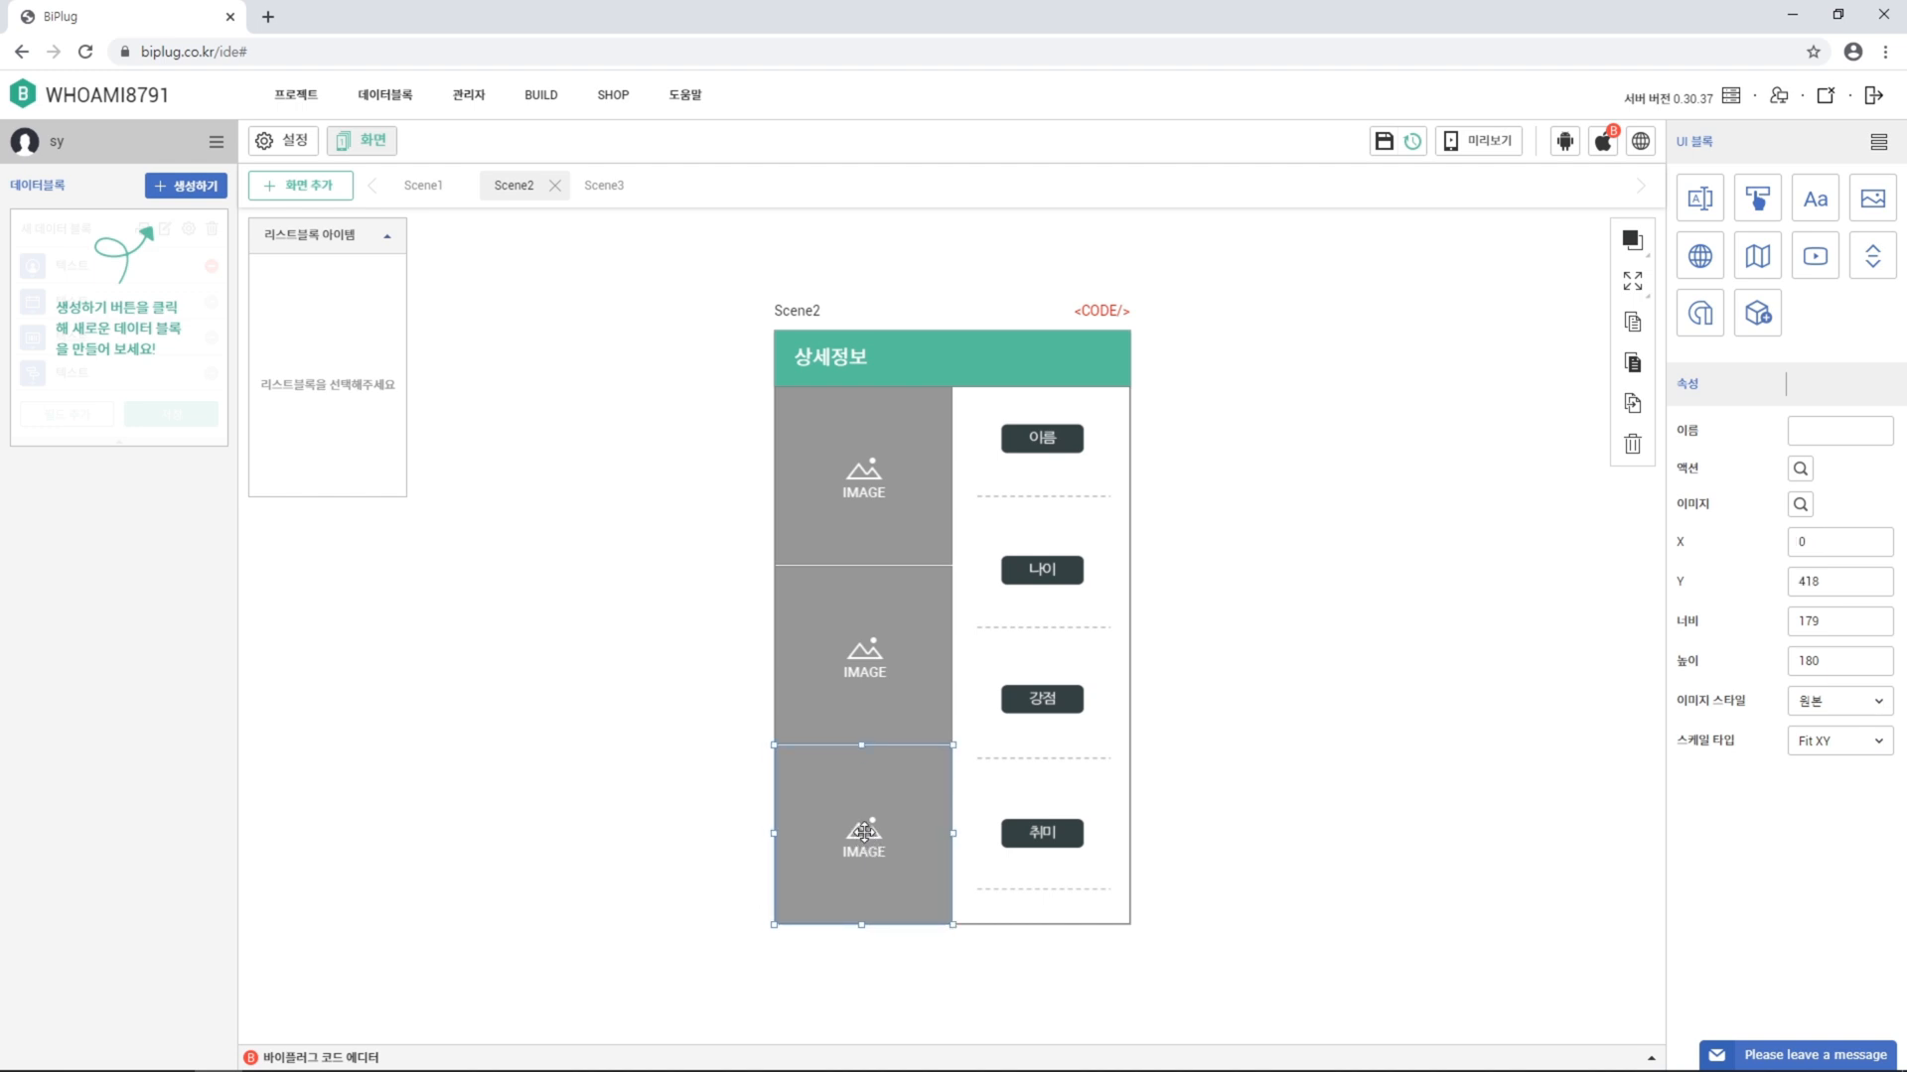
{"action": "left_click", "coordinate": [852, 492]}
{"action": "left_click", "coordinate": [1800, 504]}
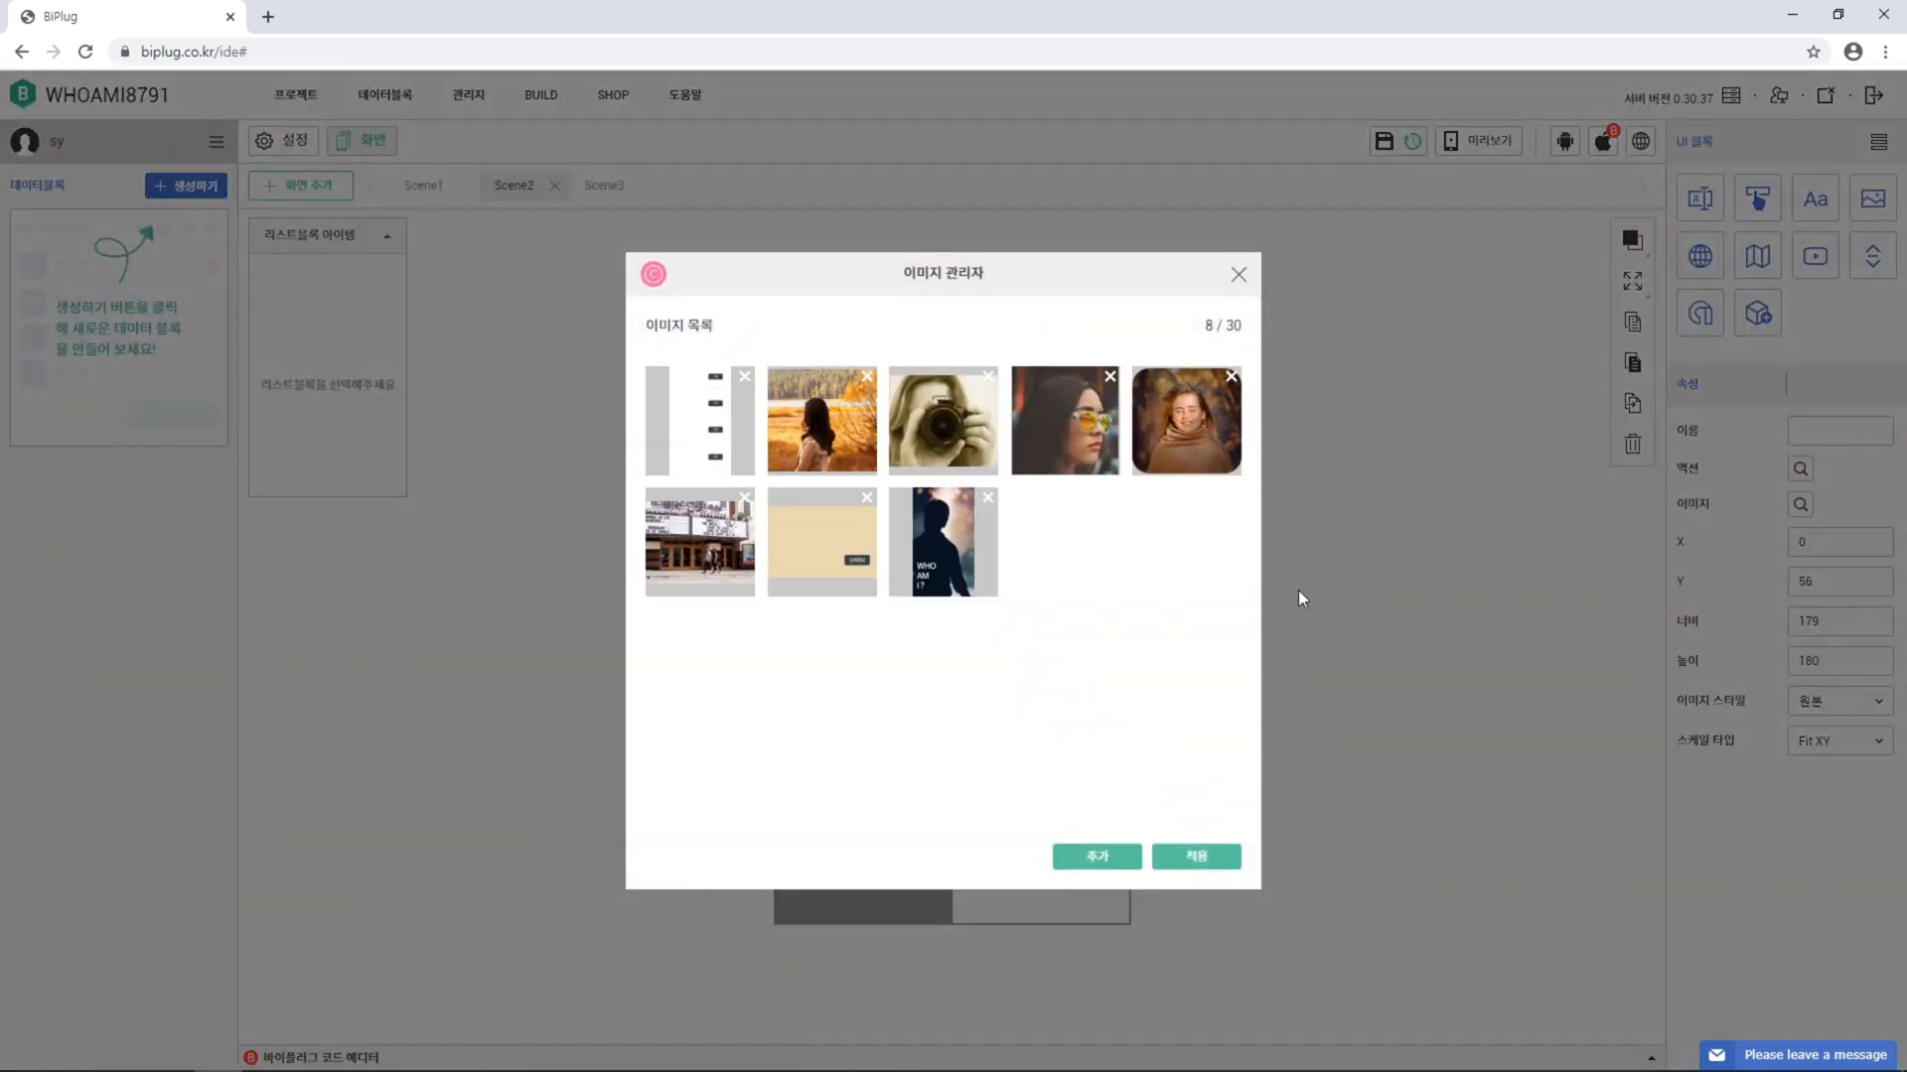
Fill the three left blocks with the sunglasses portrait, camera photo and autumn-field photo
{"action": "left_click", "coordinate": [1081, 451]}
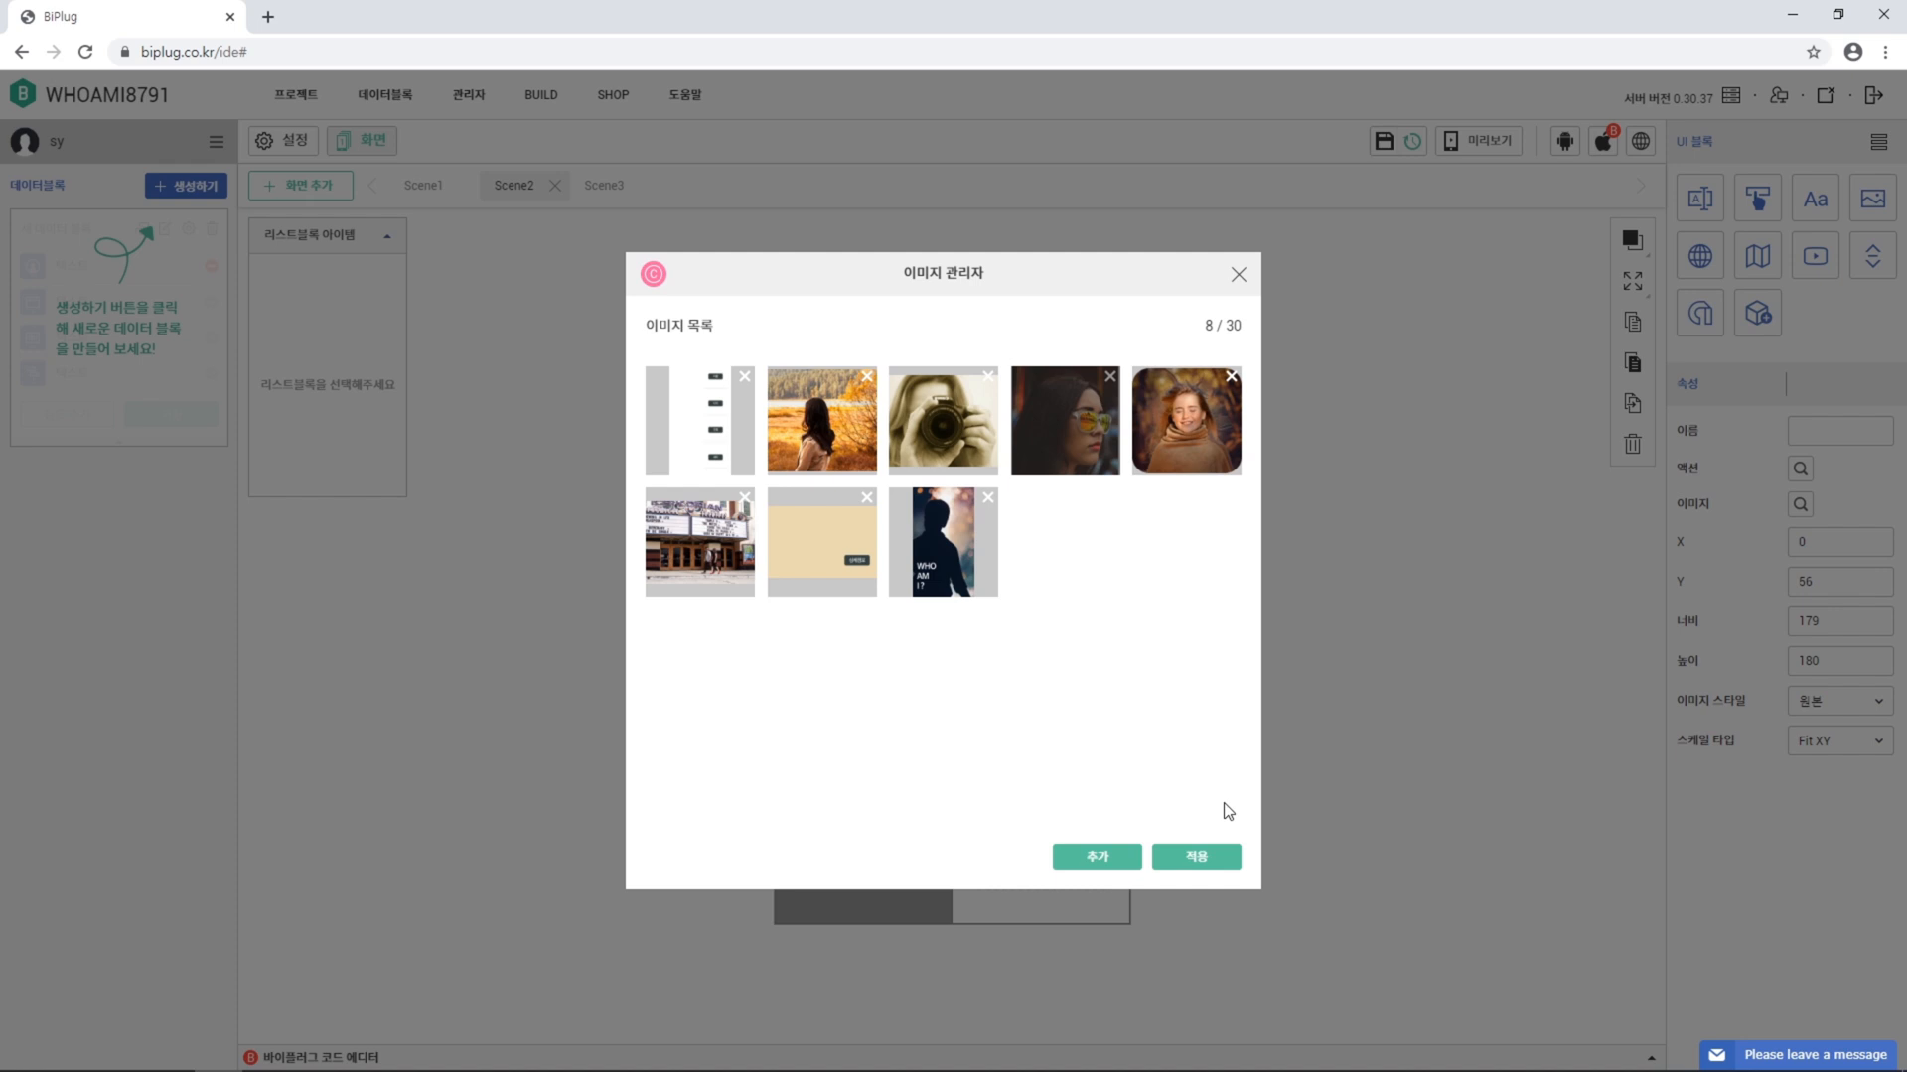
{"action": "left_click", "coordinate": [1227, 868]}
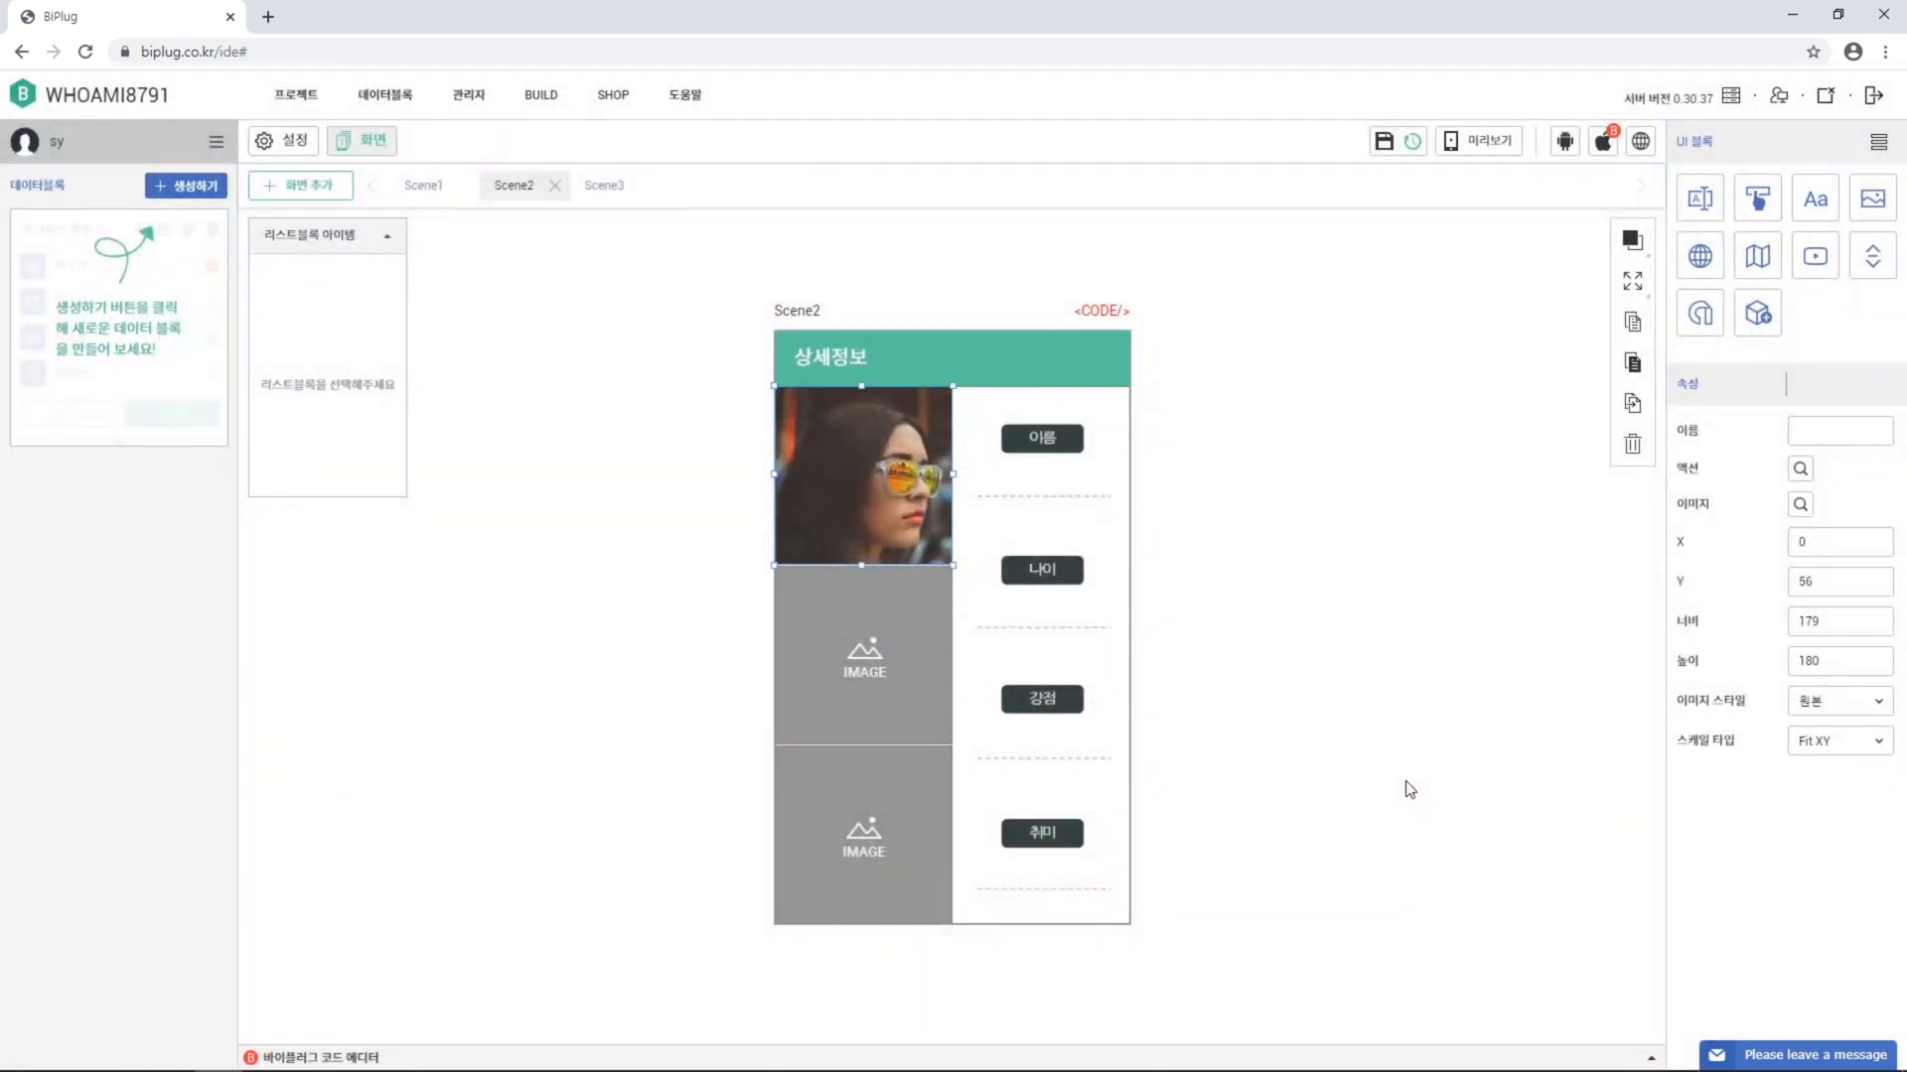
{"action": "left_click", "coordinate": [913, 697]}
{"action": "left_click", "coordinate": [1801, 506]}
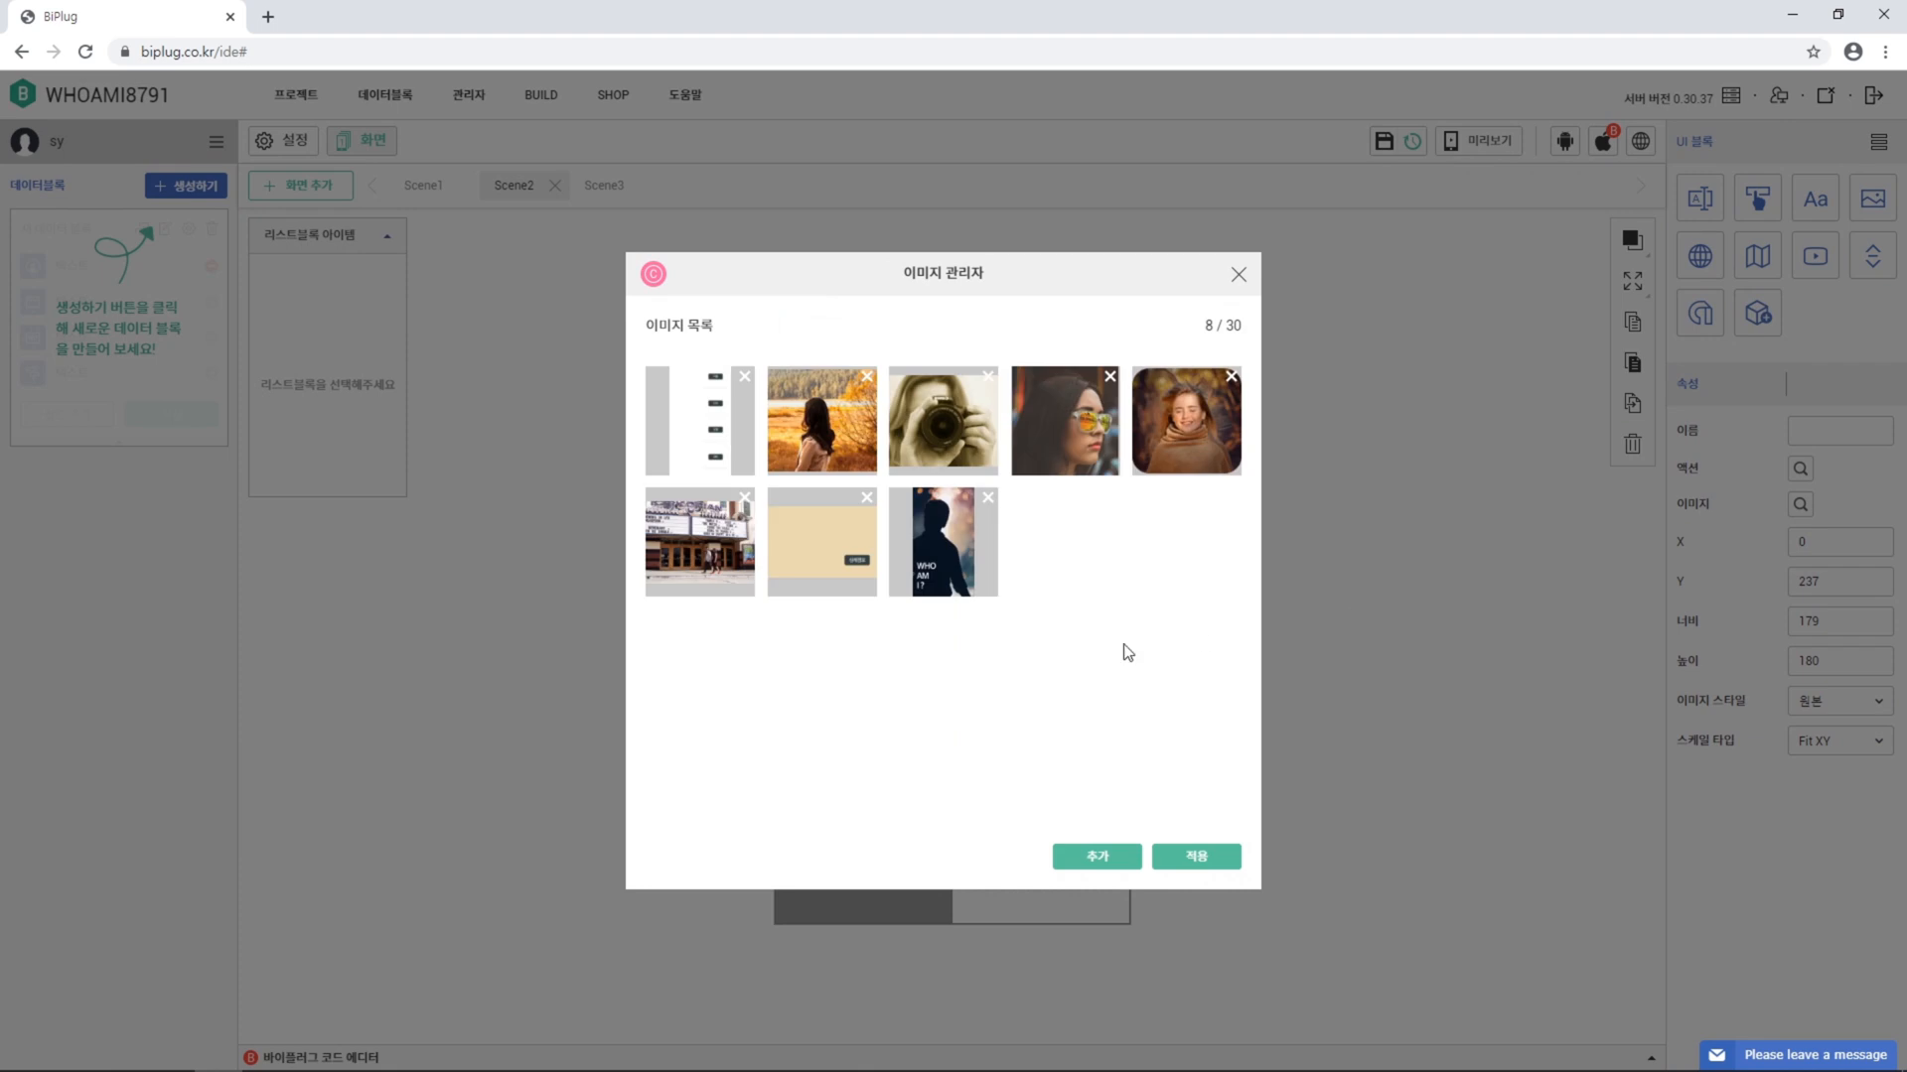
{"action": "left_click", "coordinate": [953, 459]}
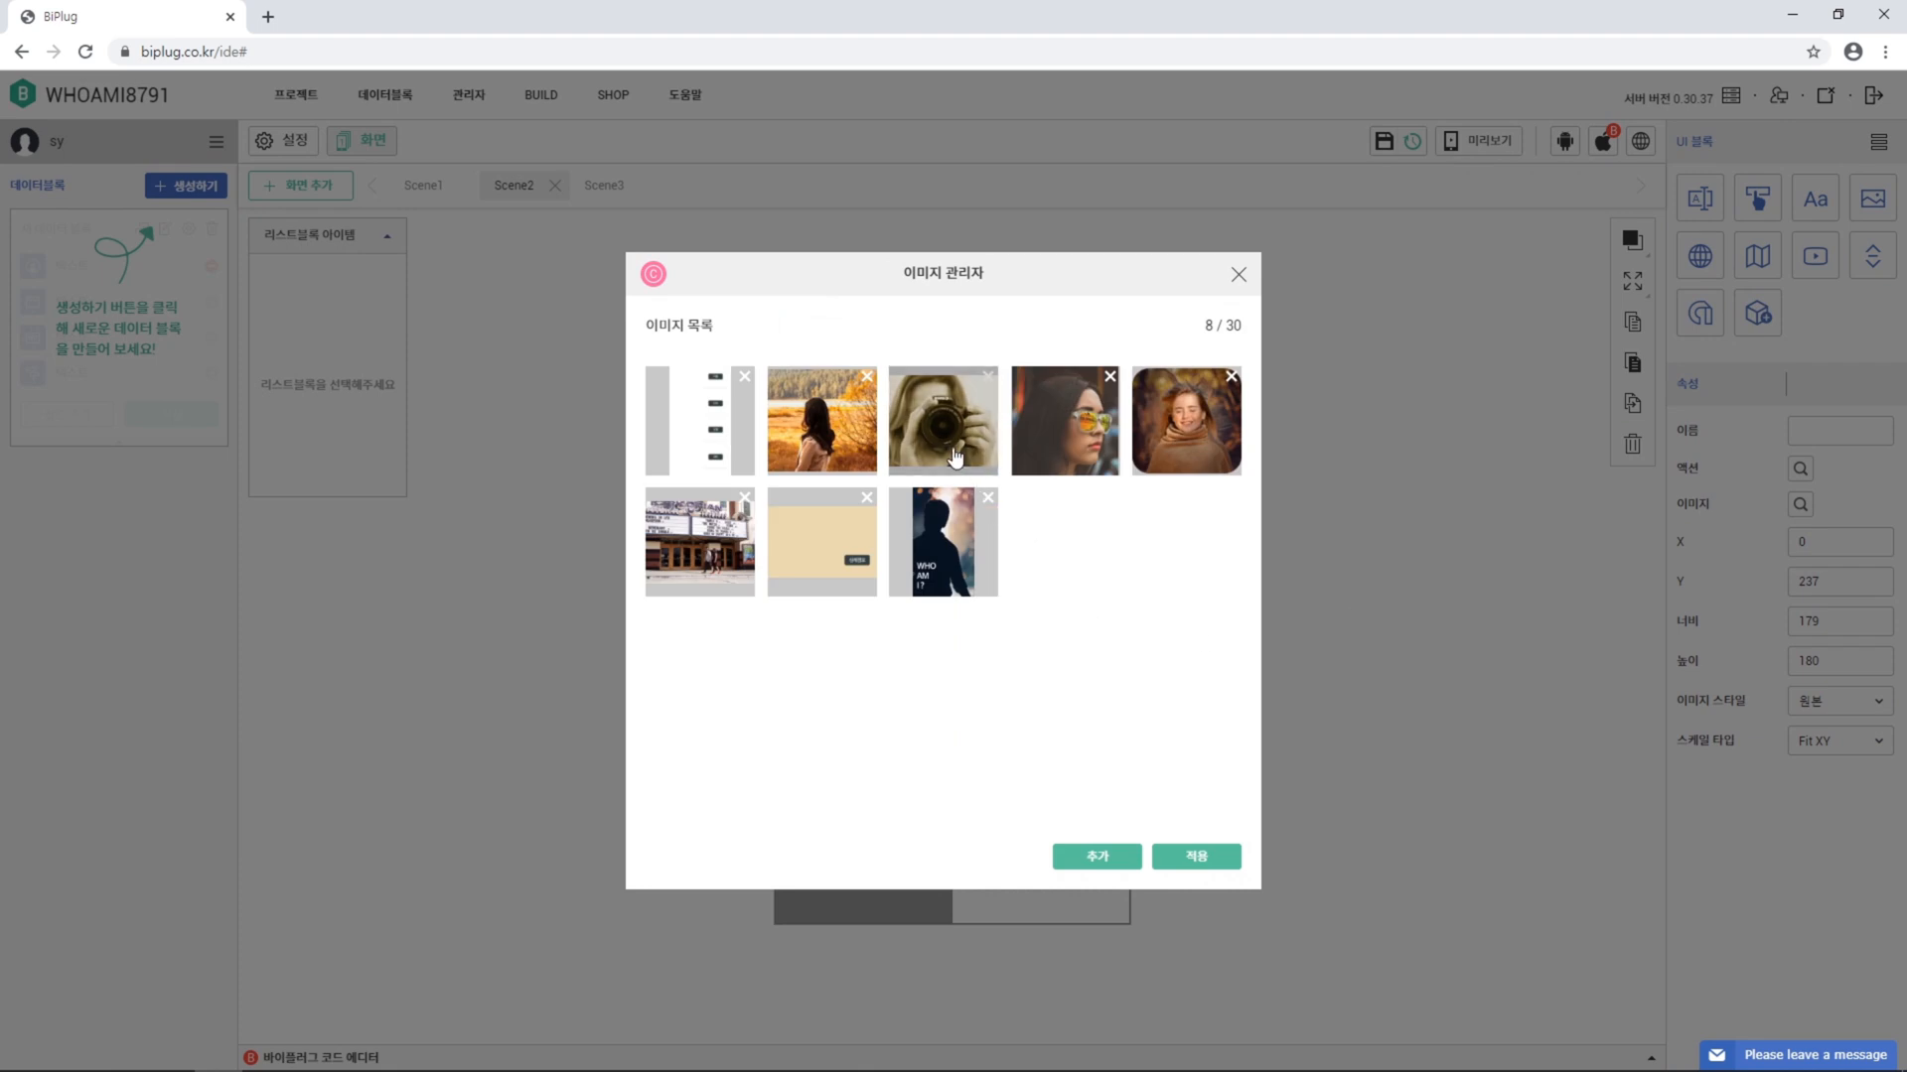
{"action": "left_click", "coordinate": [1234, 864]}
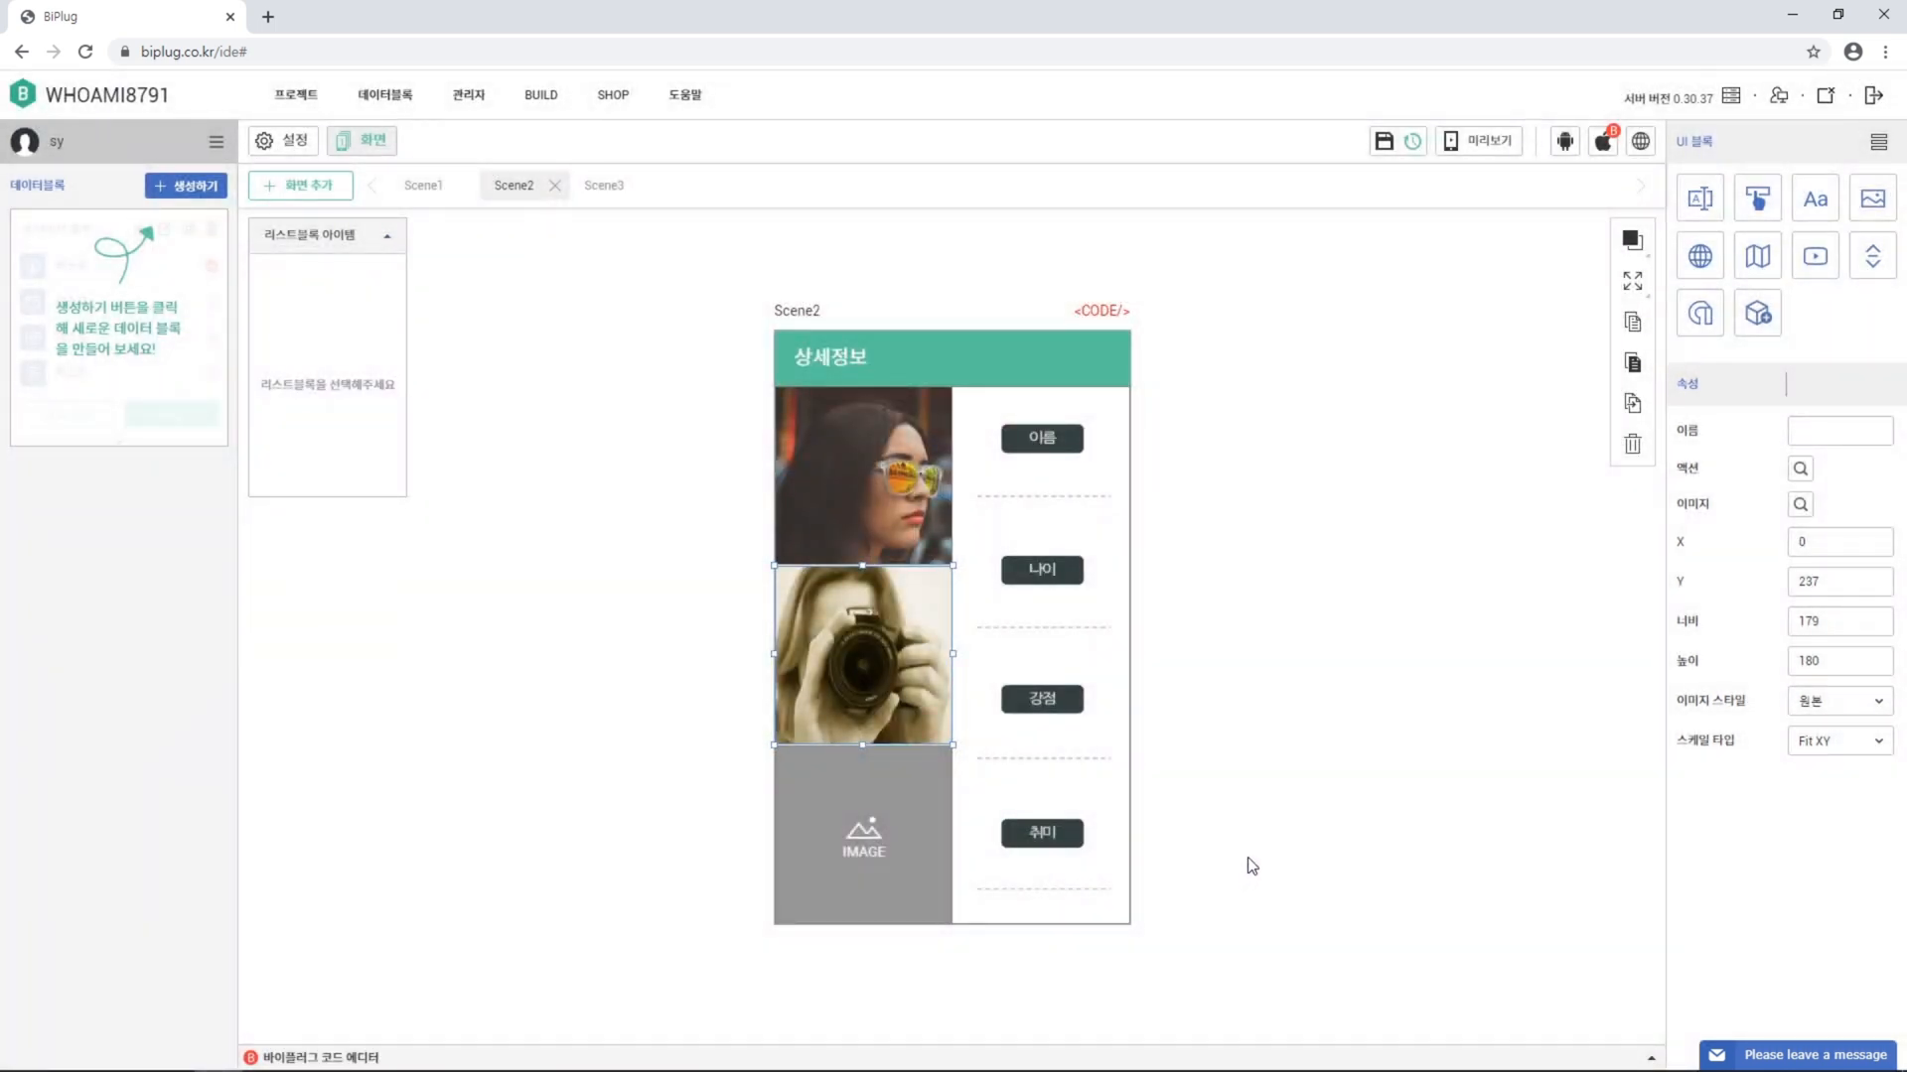
{"action": "left_click", "coordinate": [841, 886]}
{"action": "left_click", "coordinate": [1800, 504]}
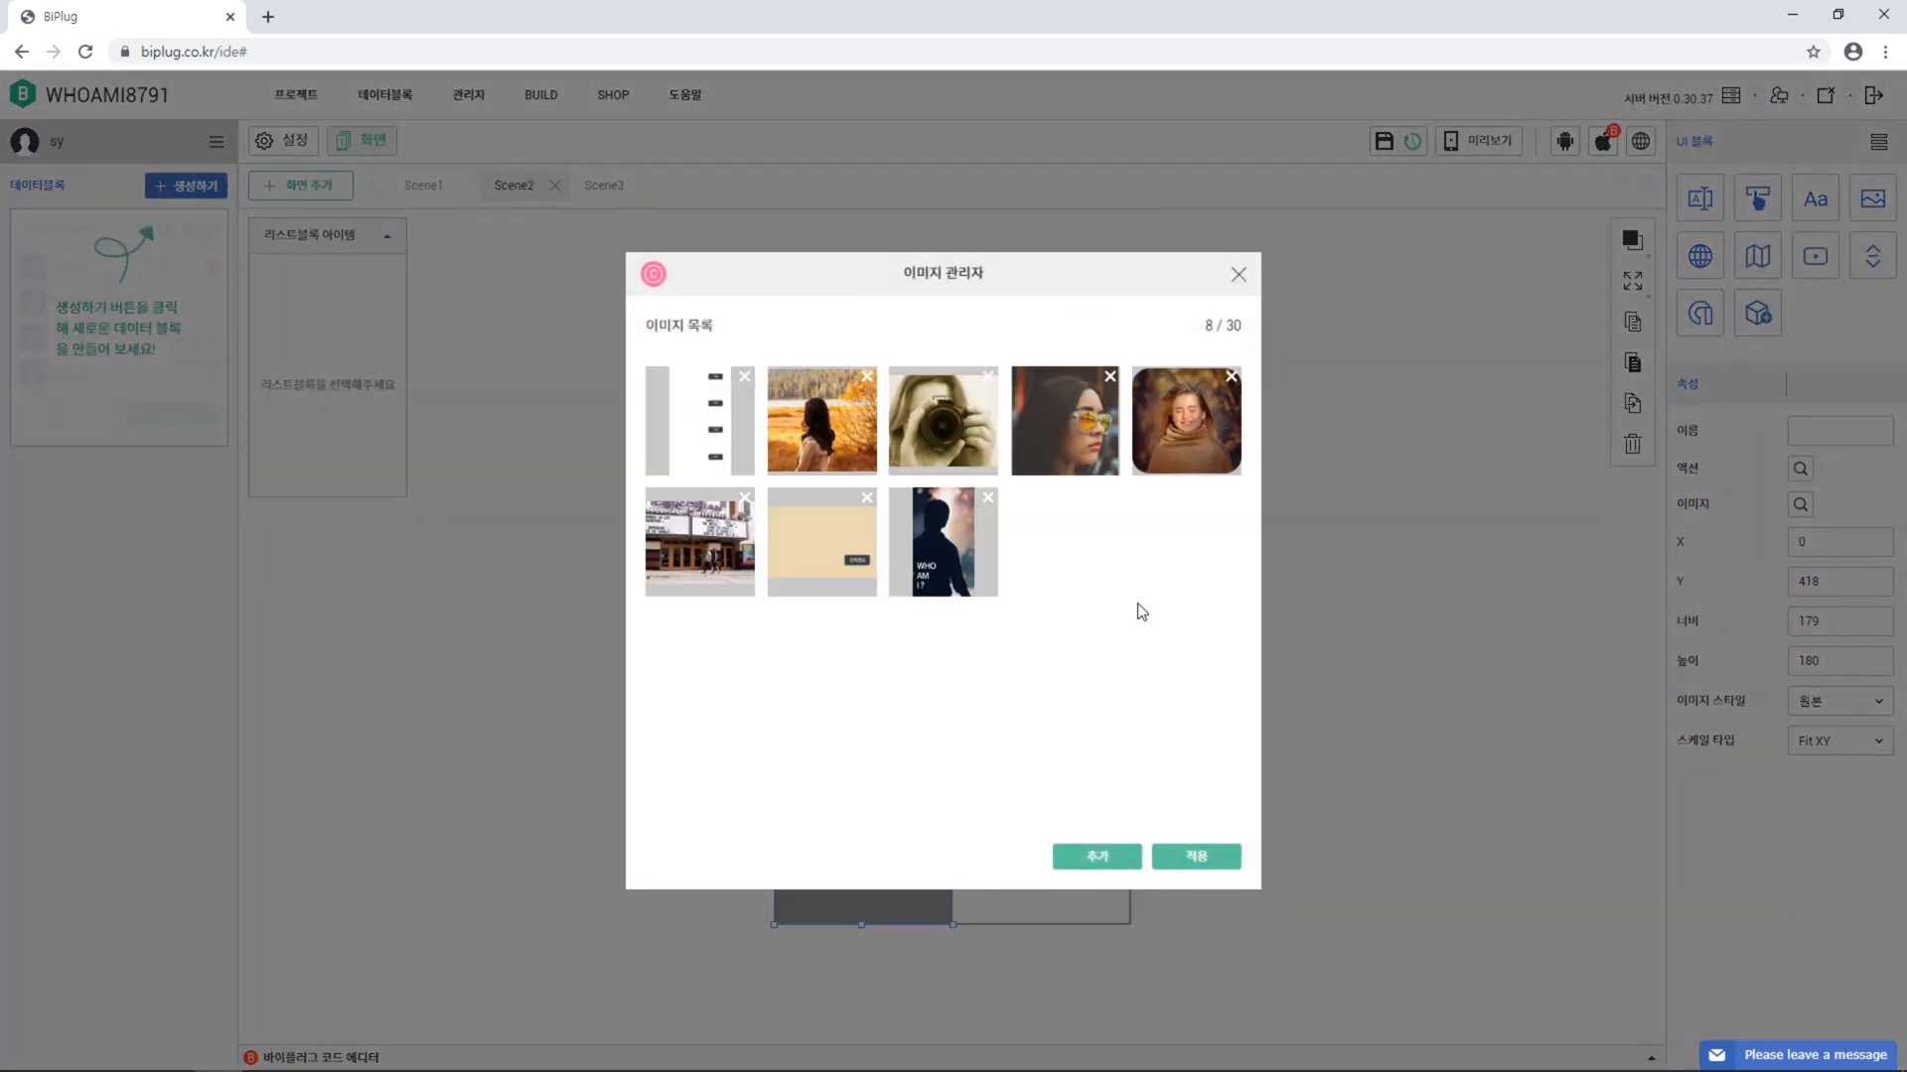
{"action": "left_click", "coordinate": [854, 419]}
{"action": "left_click", "coordinate": [1224, 860]}
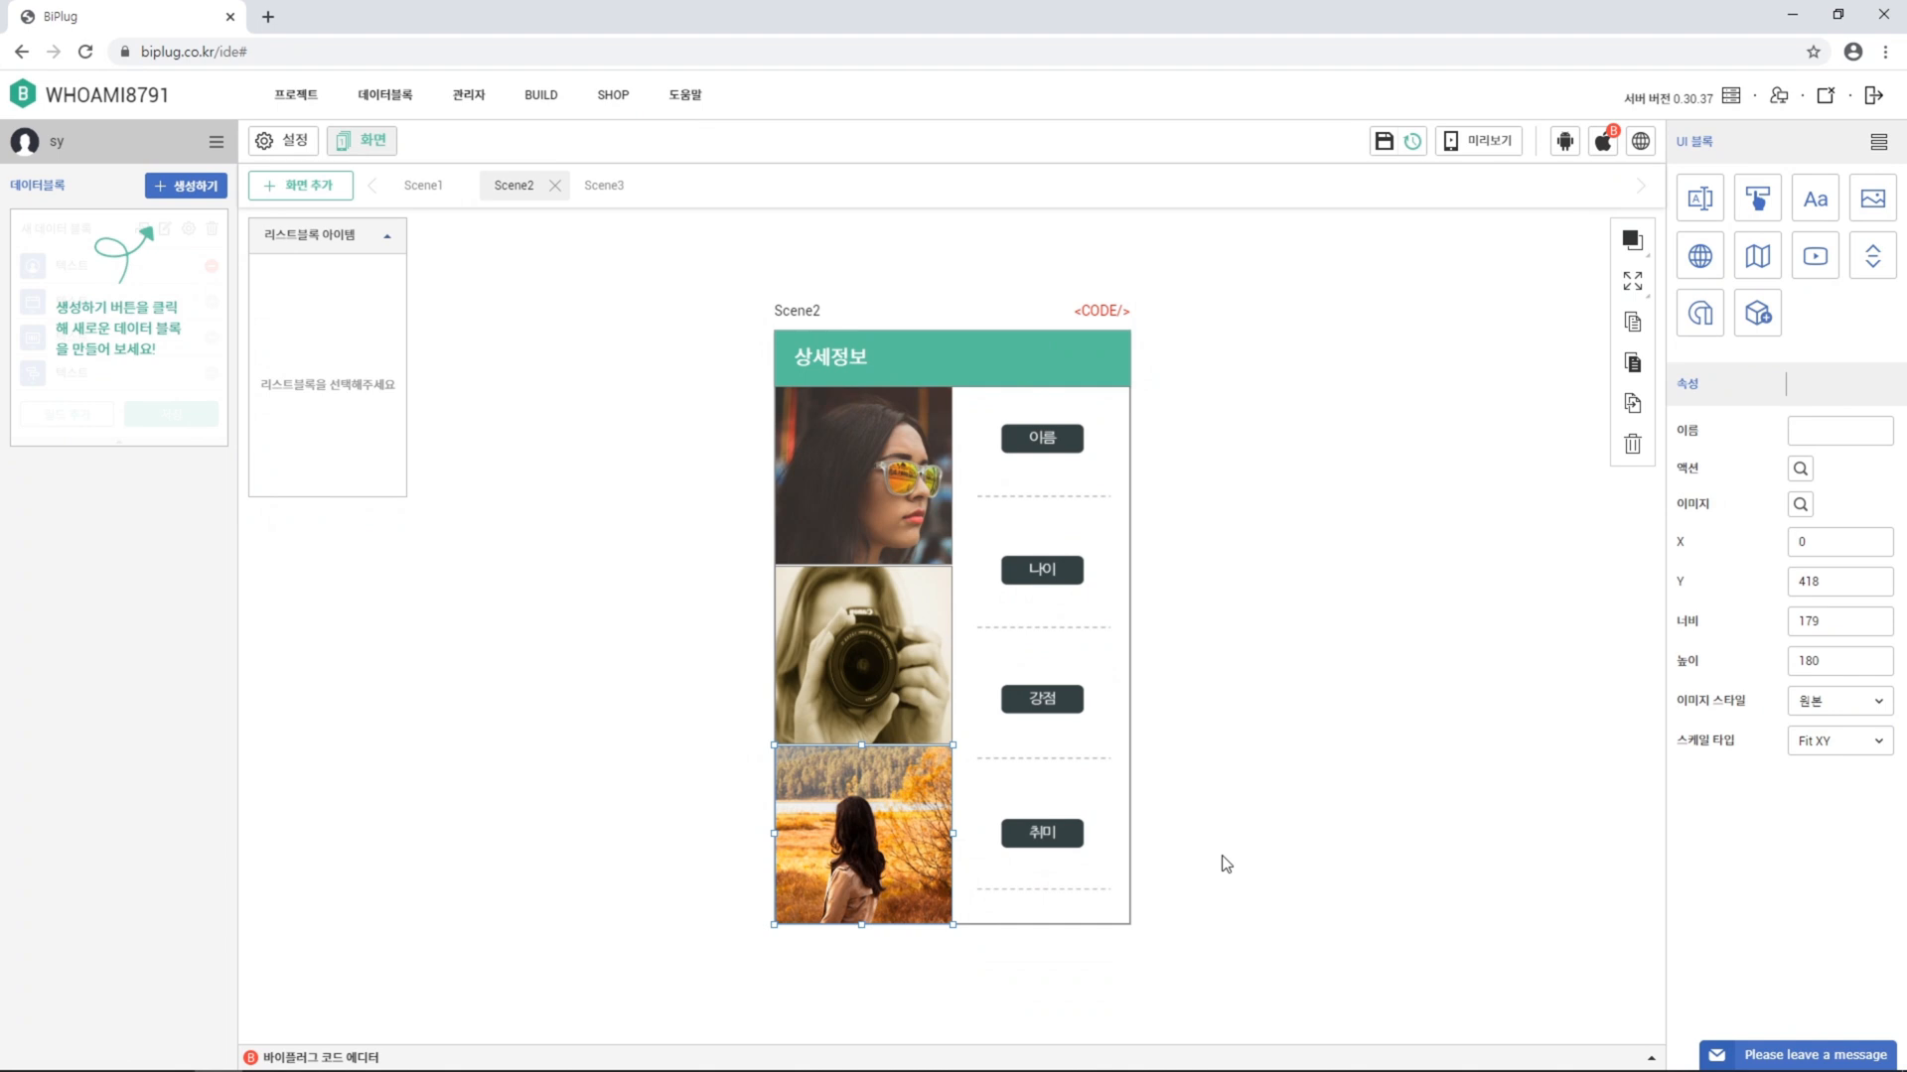
Add a text label at X 210, Y 139 with height 25
{"action": "left_click", "coordinate": [1809, 206]}
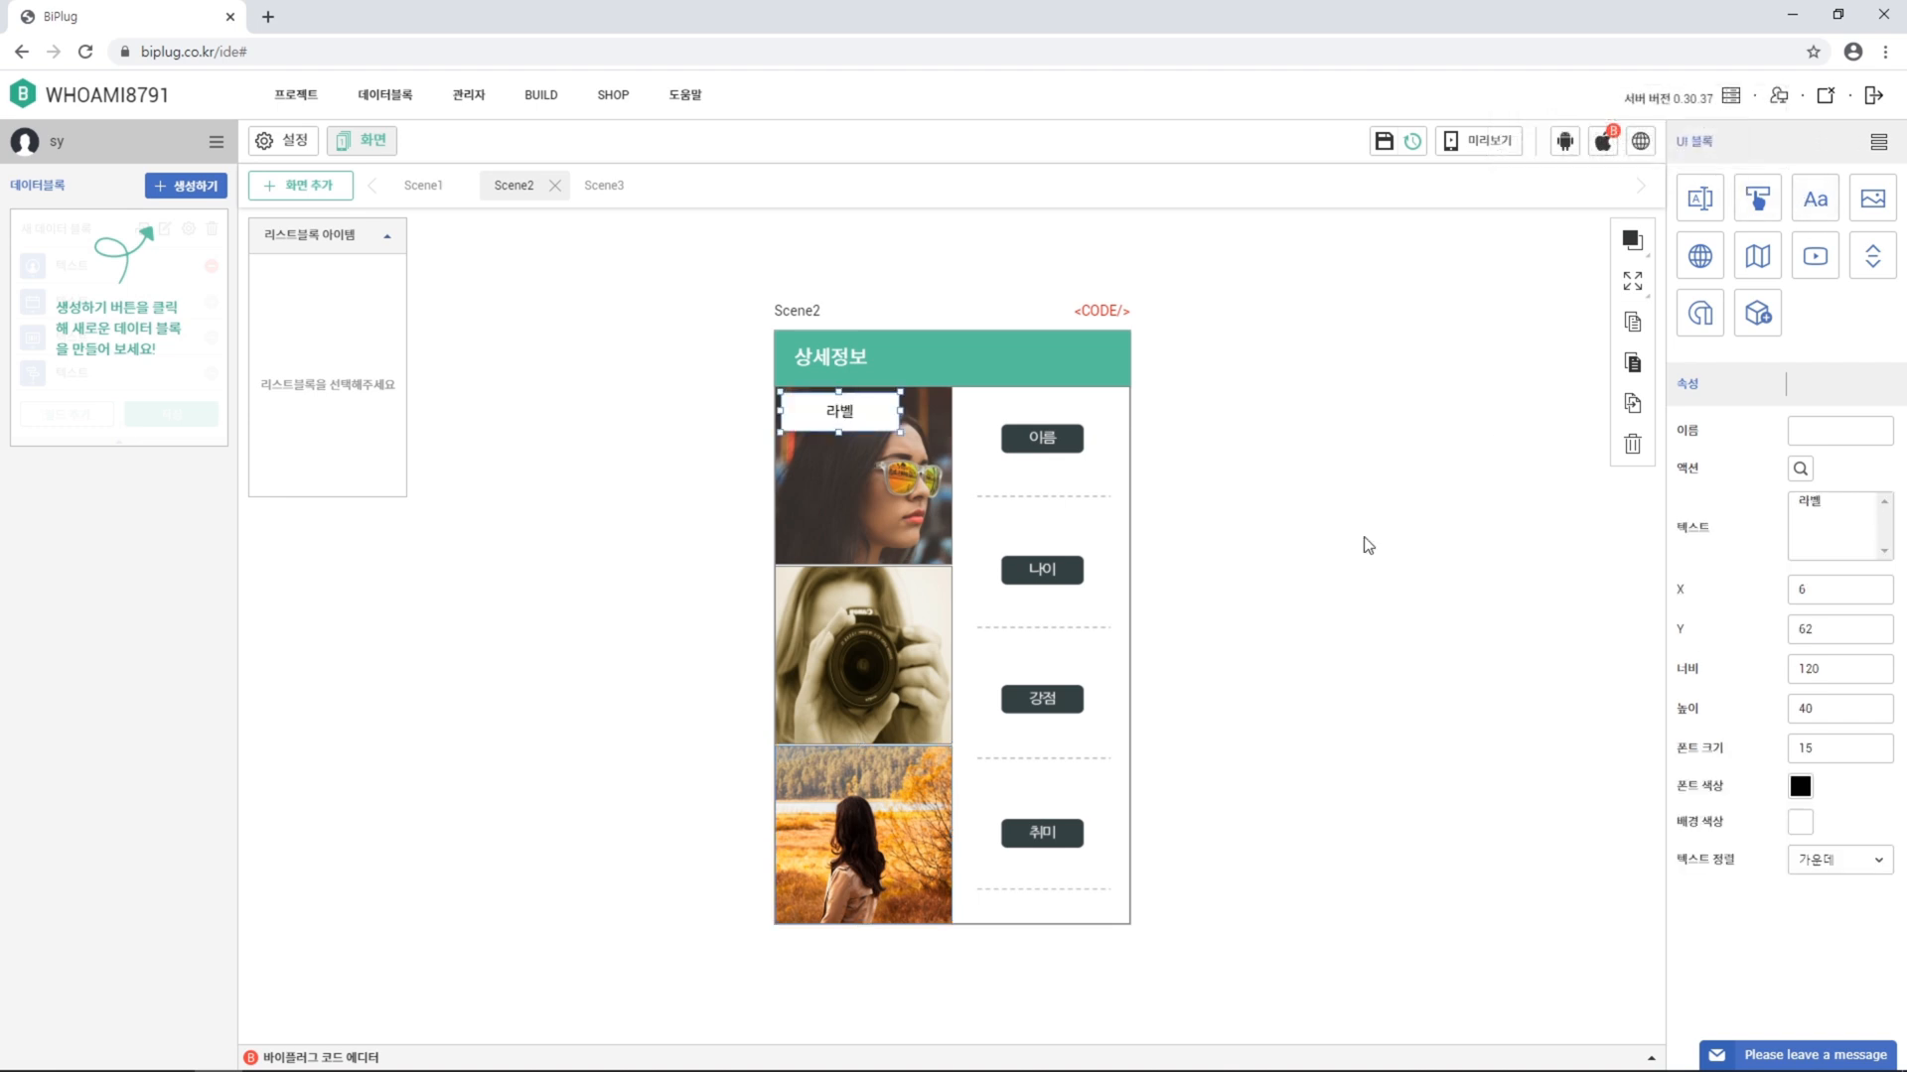
{"action": "double_click", "coordinate": [1802, 589]}
{"action": "type", "text": "210"}
{"action": "key", "text": "Tab"}
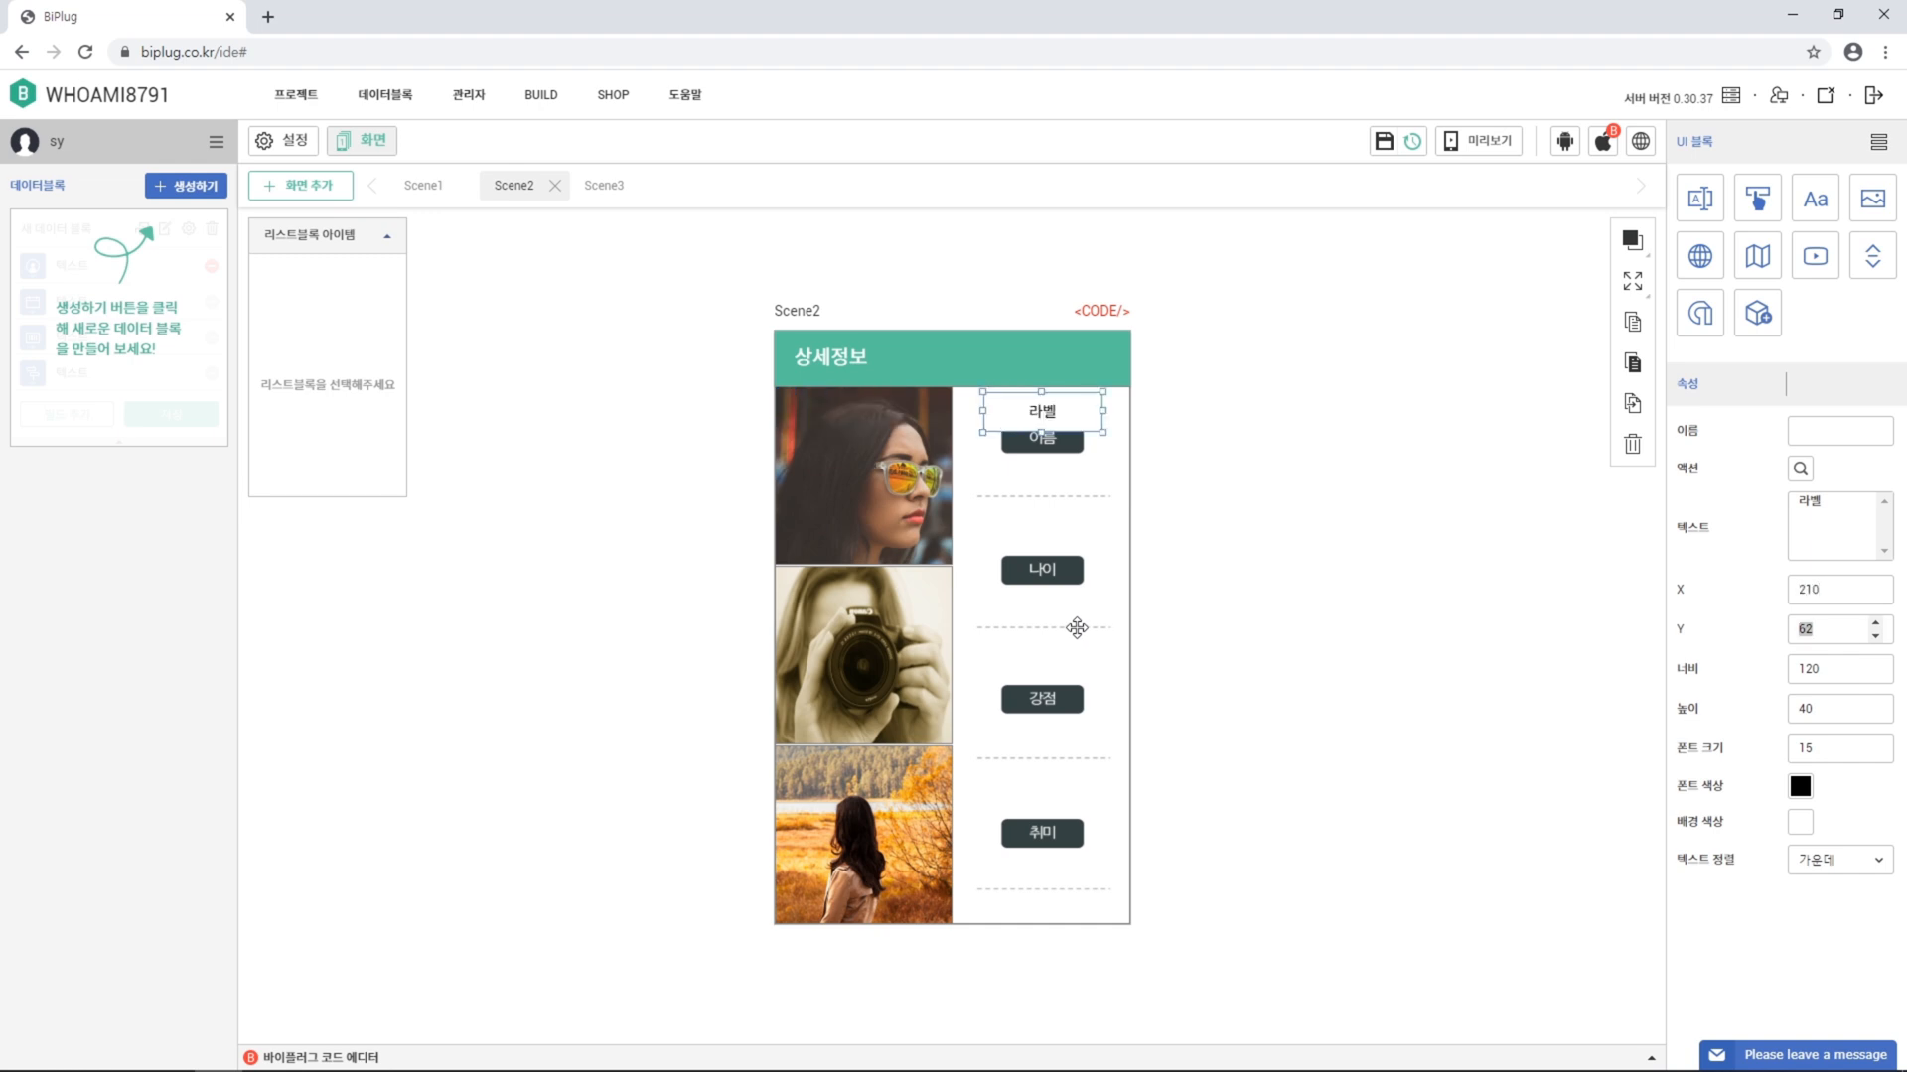
{"action": "type", "text": "139"}
{"action": "key", "text": "Tab"}
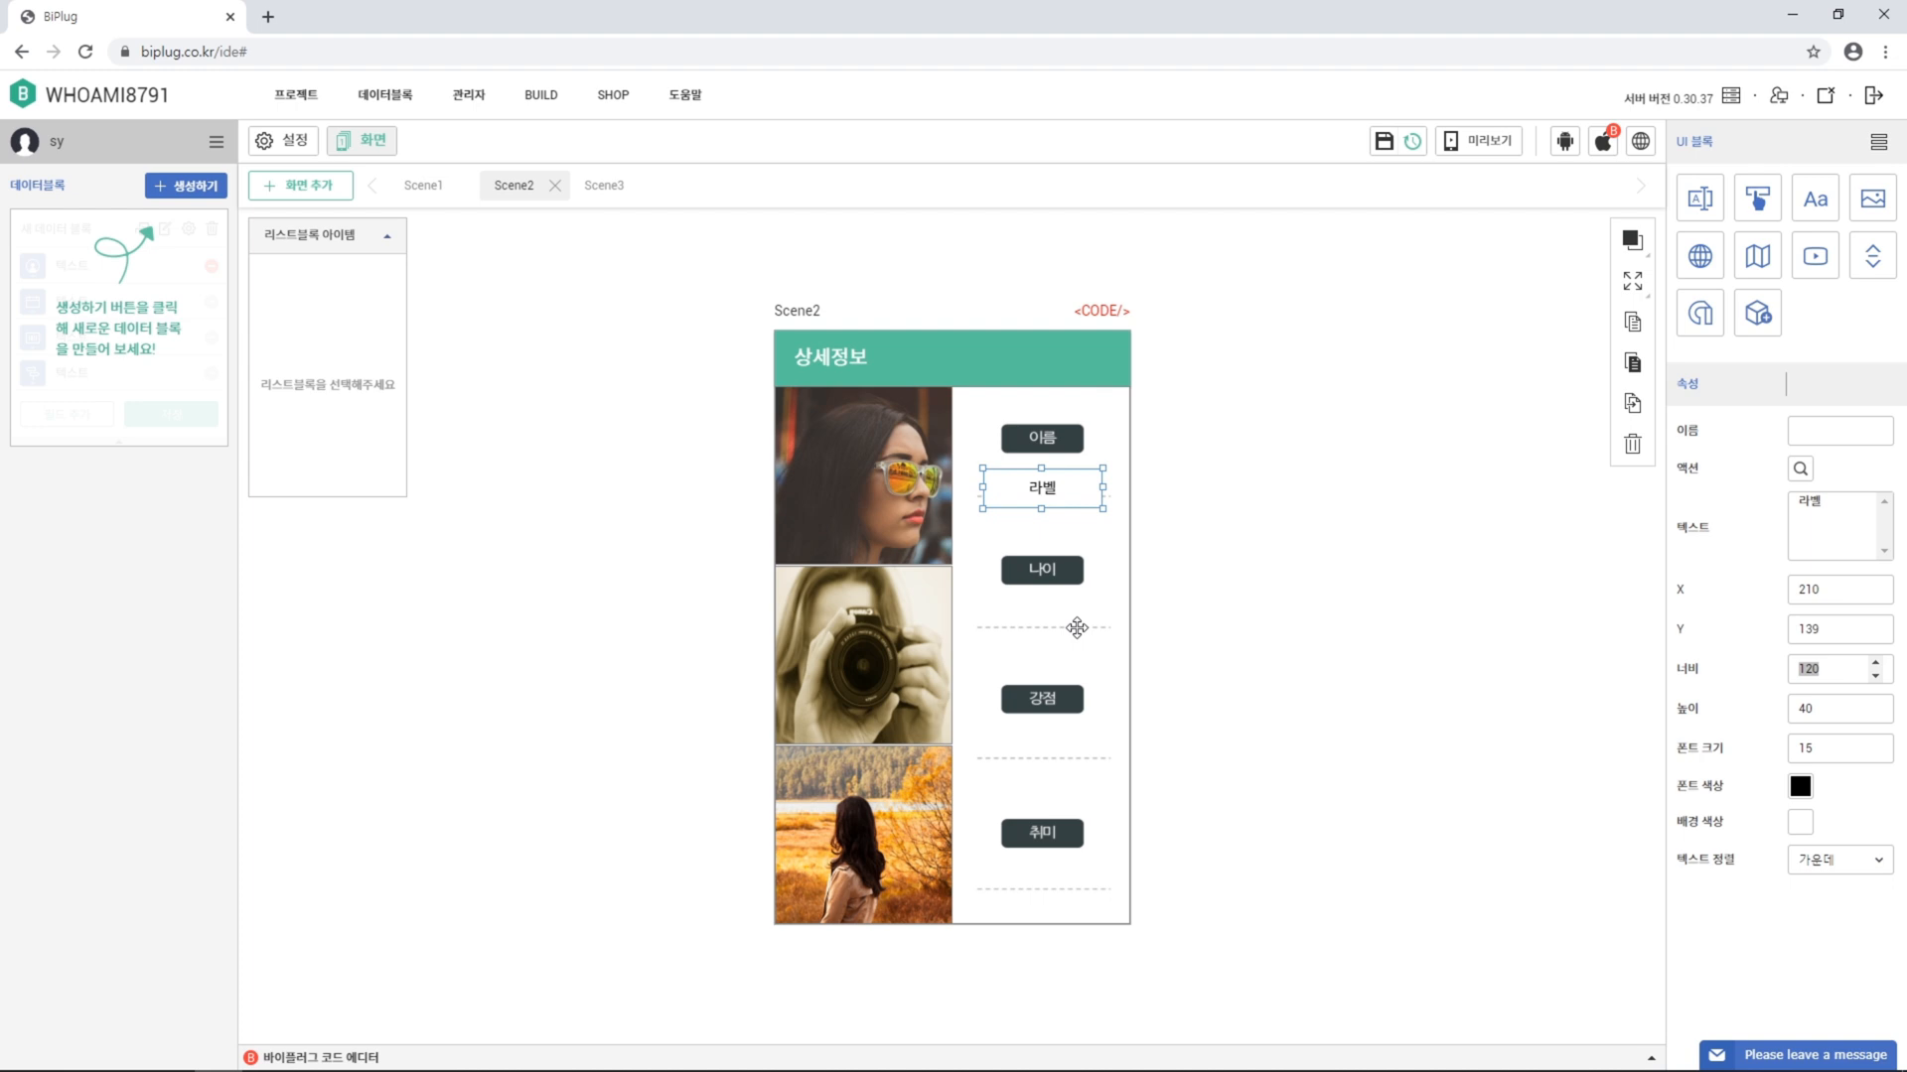
{"action": "key", "text": "Tab"}
{"action": "type", "text": "25"}
{"action": "key", "text": "Return"}
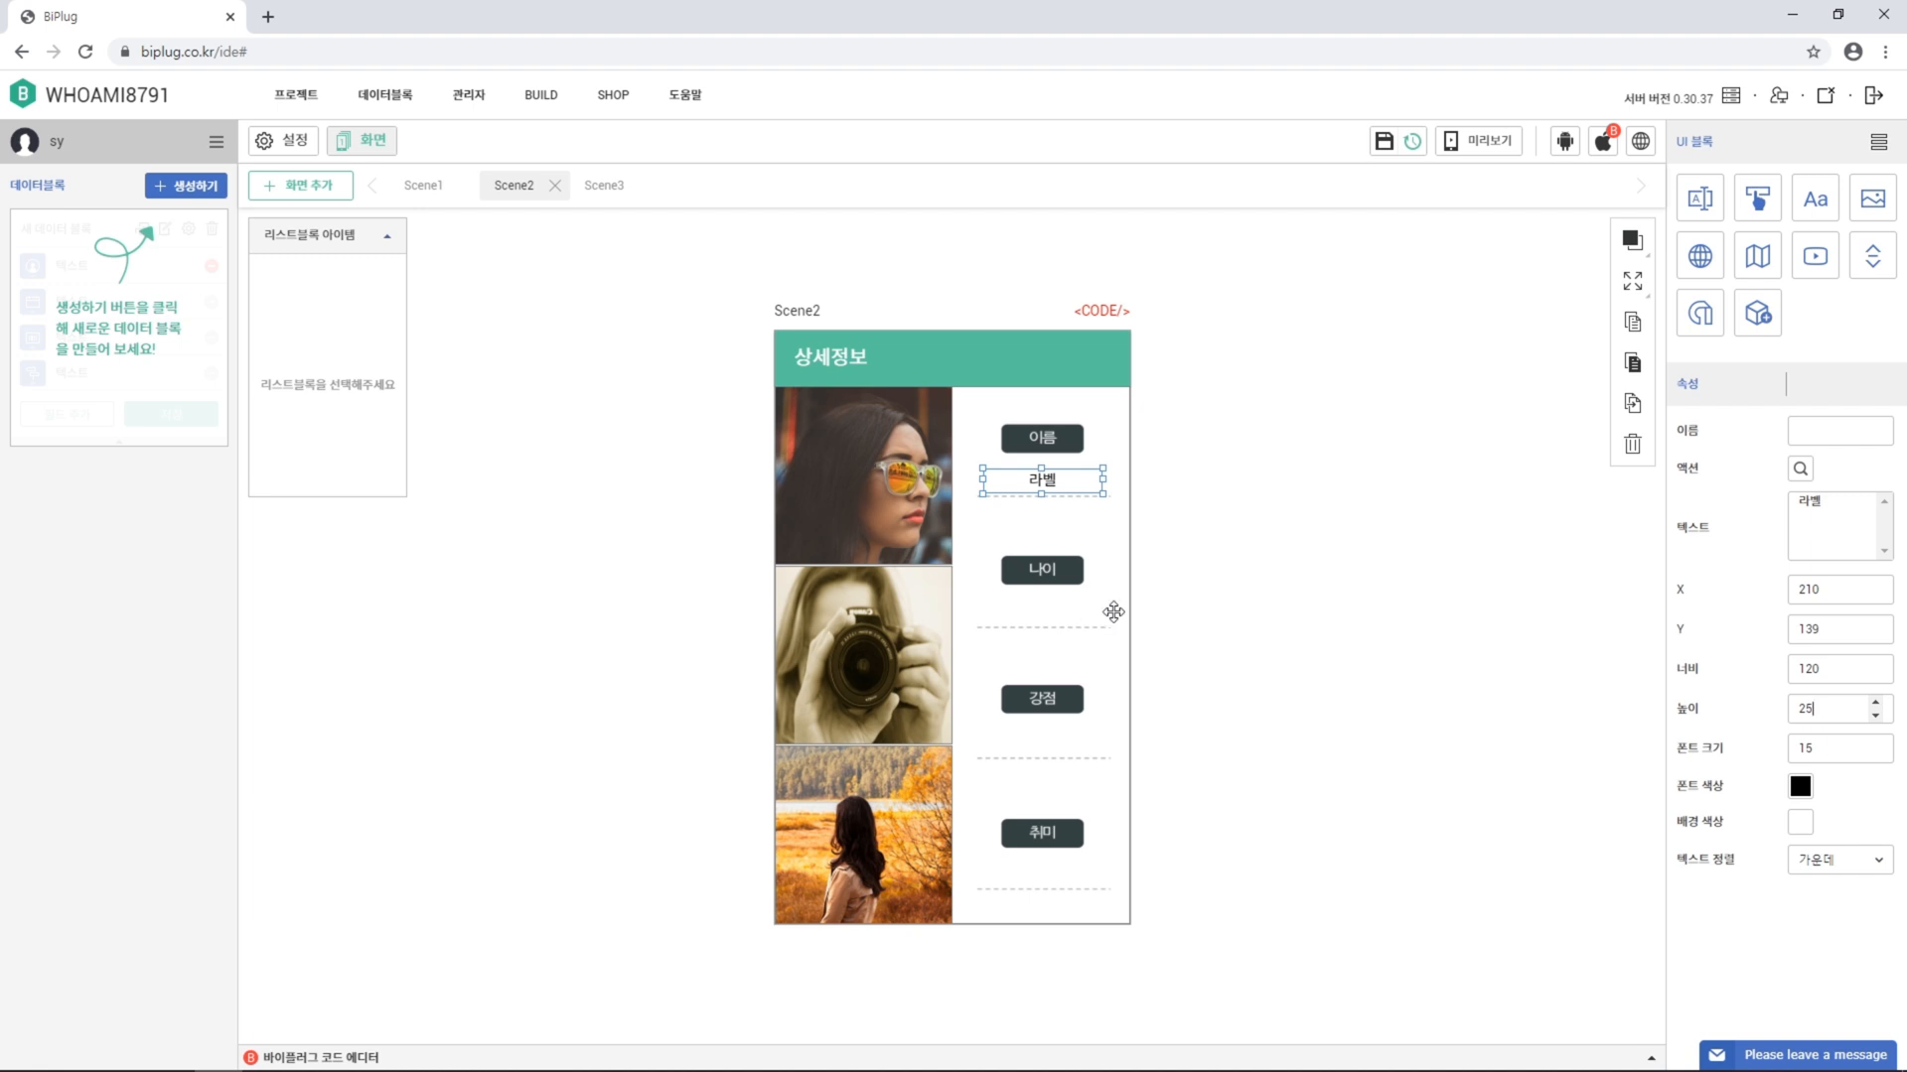
Set the label text to the person's name and make its background fully transparent
{"action": "left_click_drag", "start_coordinate": [1851, 505], "coordinate": [1666, 528]}
{"action": "left_click", "coordinate": [1799, 828]}
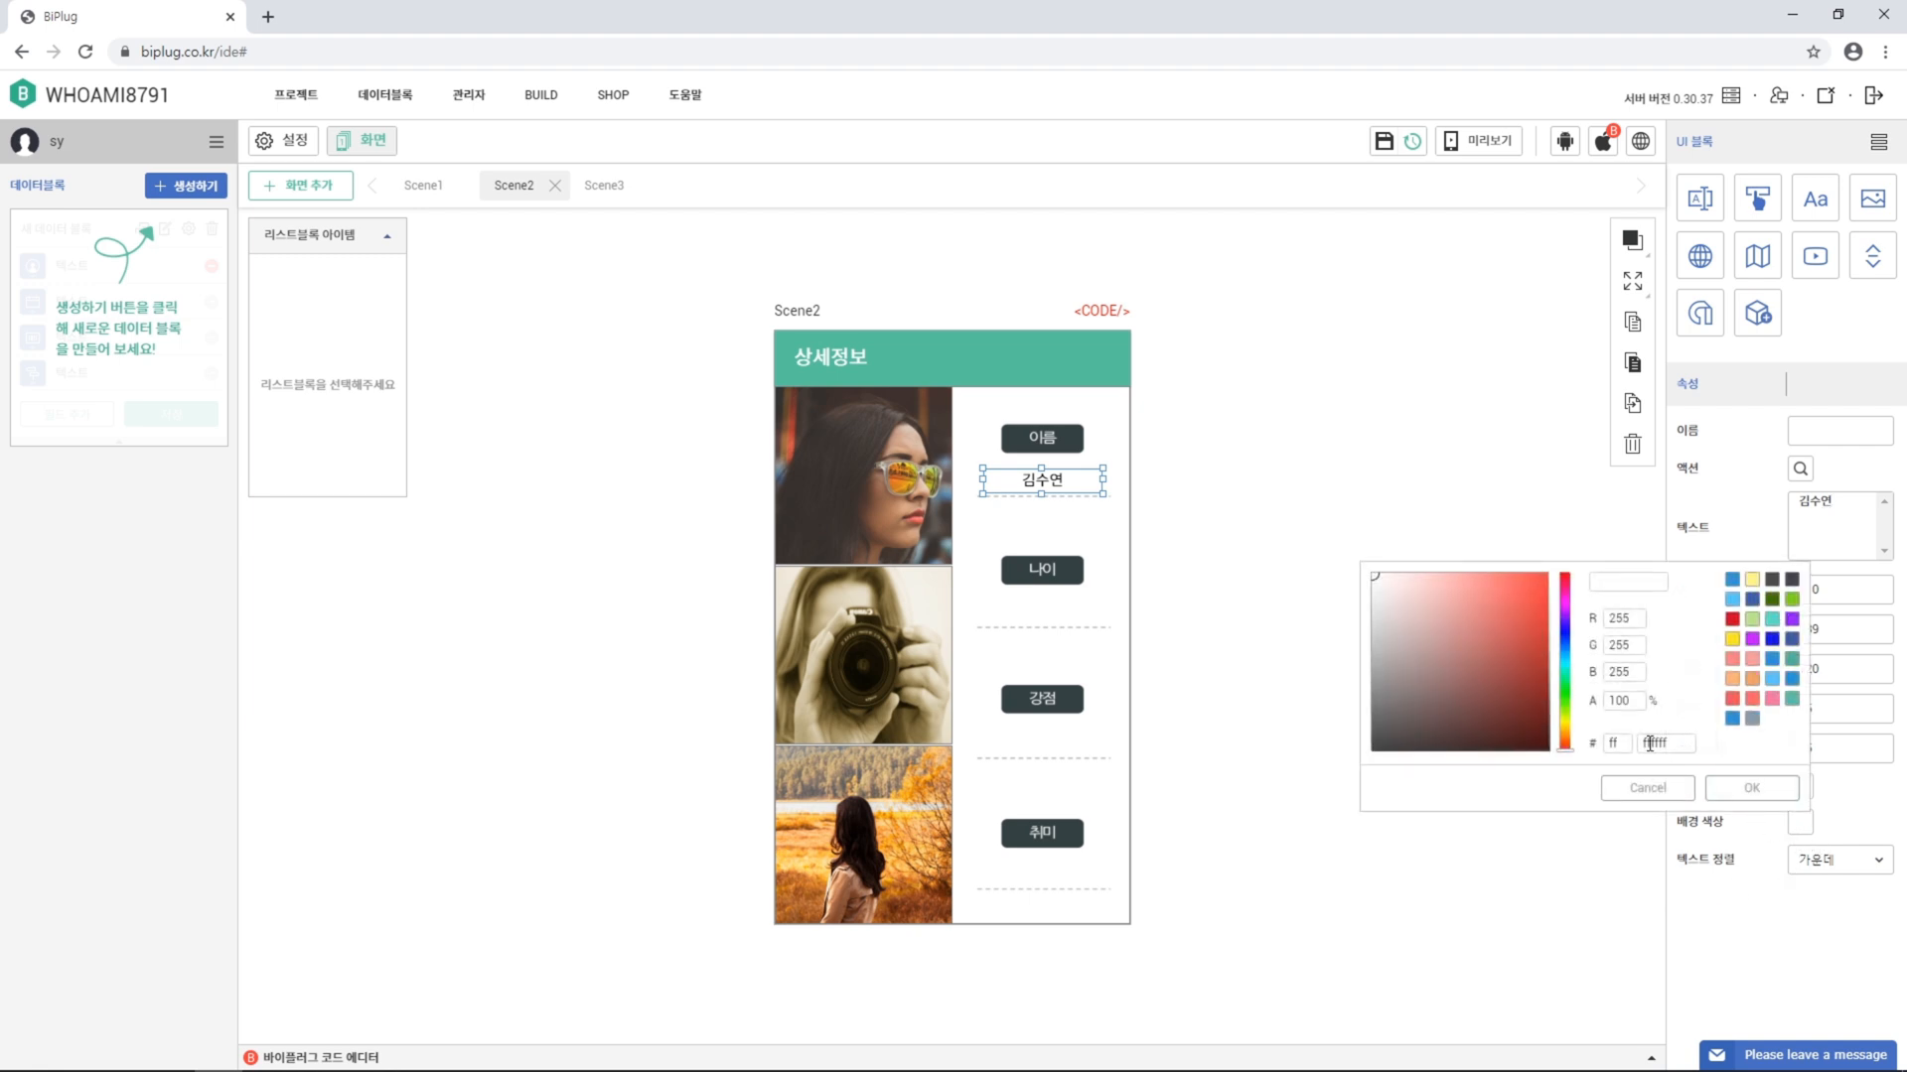
{"action": "left_click_drag", "start_coordinate": [1629, 705], "coordinate": [1569, 706]}
{"action": "type", "text": "0"}
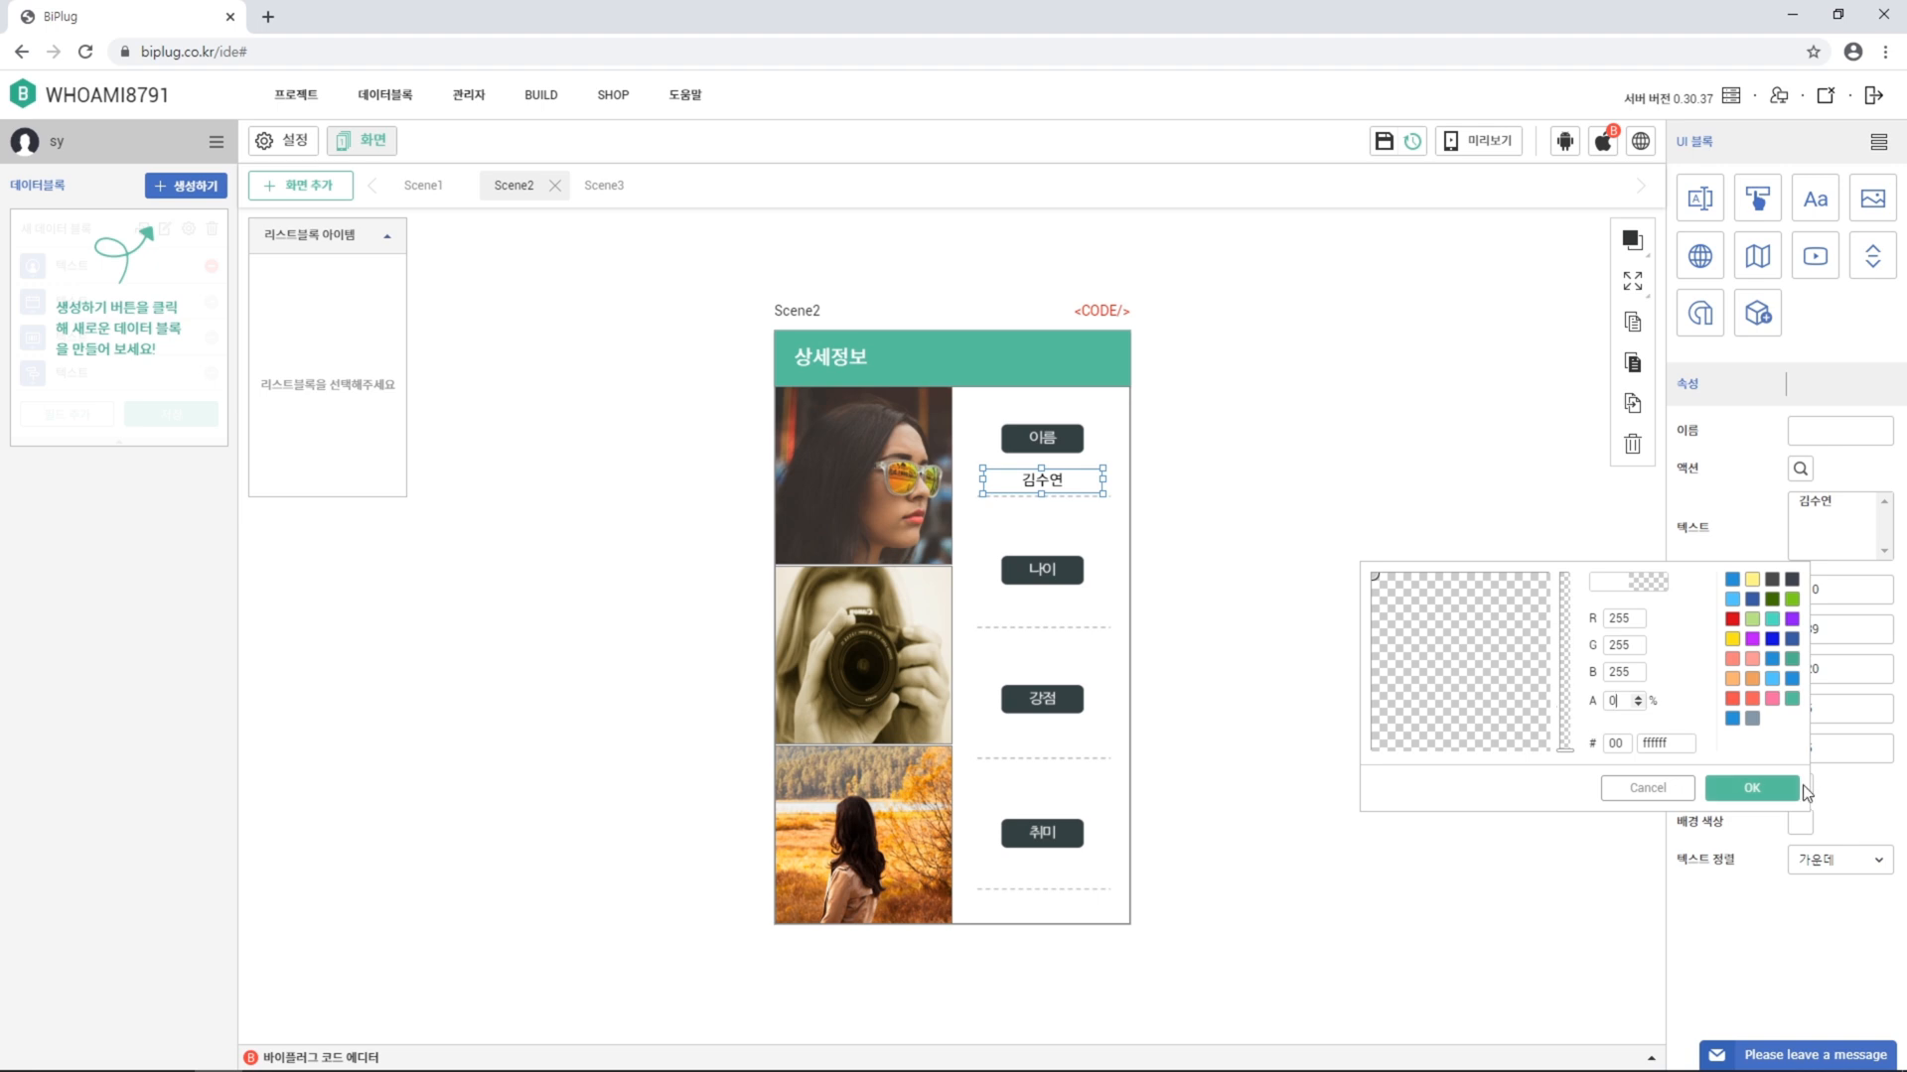
{"action": "left_click", "coordinate": [1750, 788]}
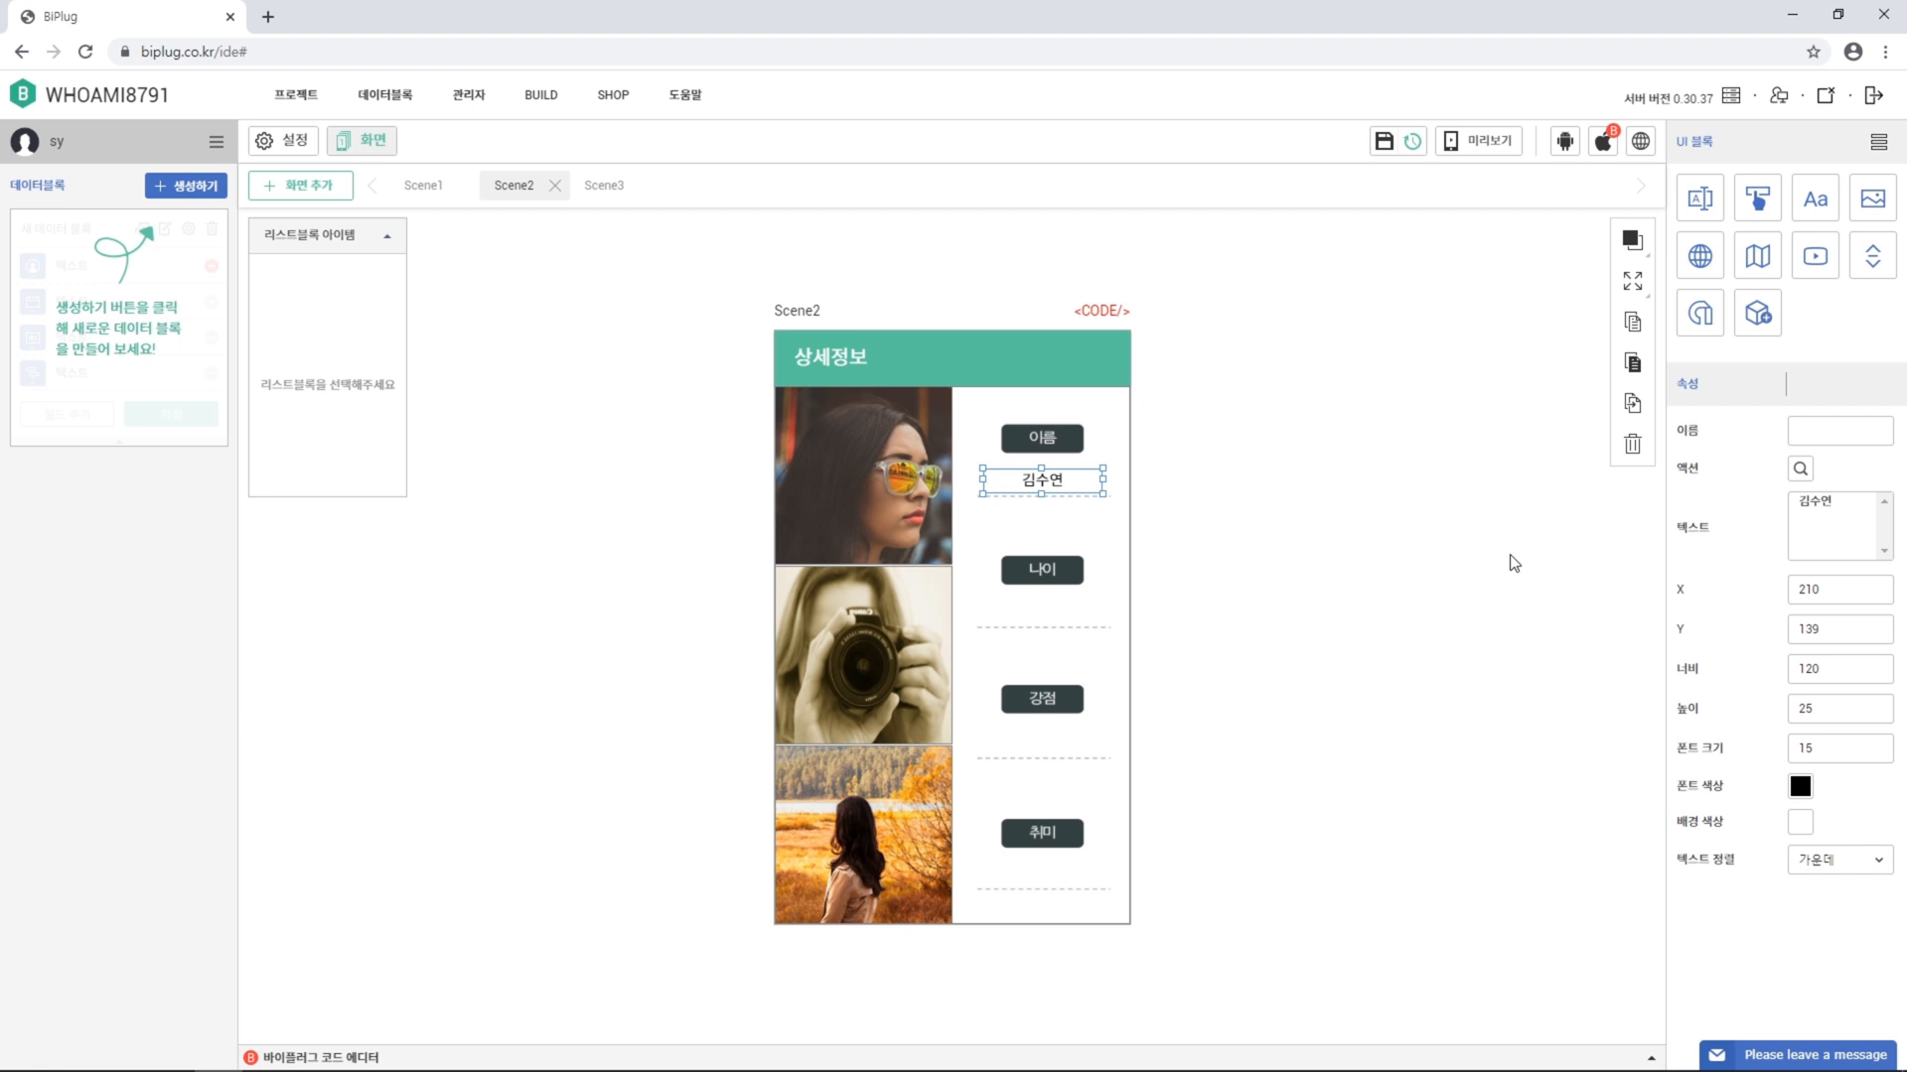
Copy the name label under the 나이, 강점 and 취미 tags, reading 00세, 긍정적 and 여행
{"action": "left_click", "coordinate": [1632, 405]}
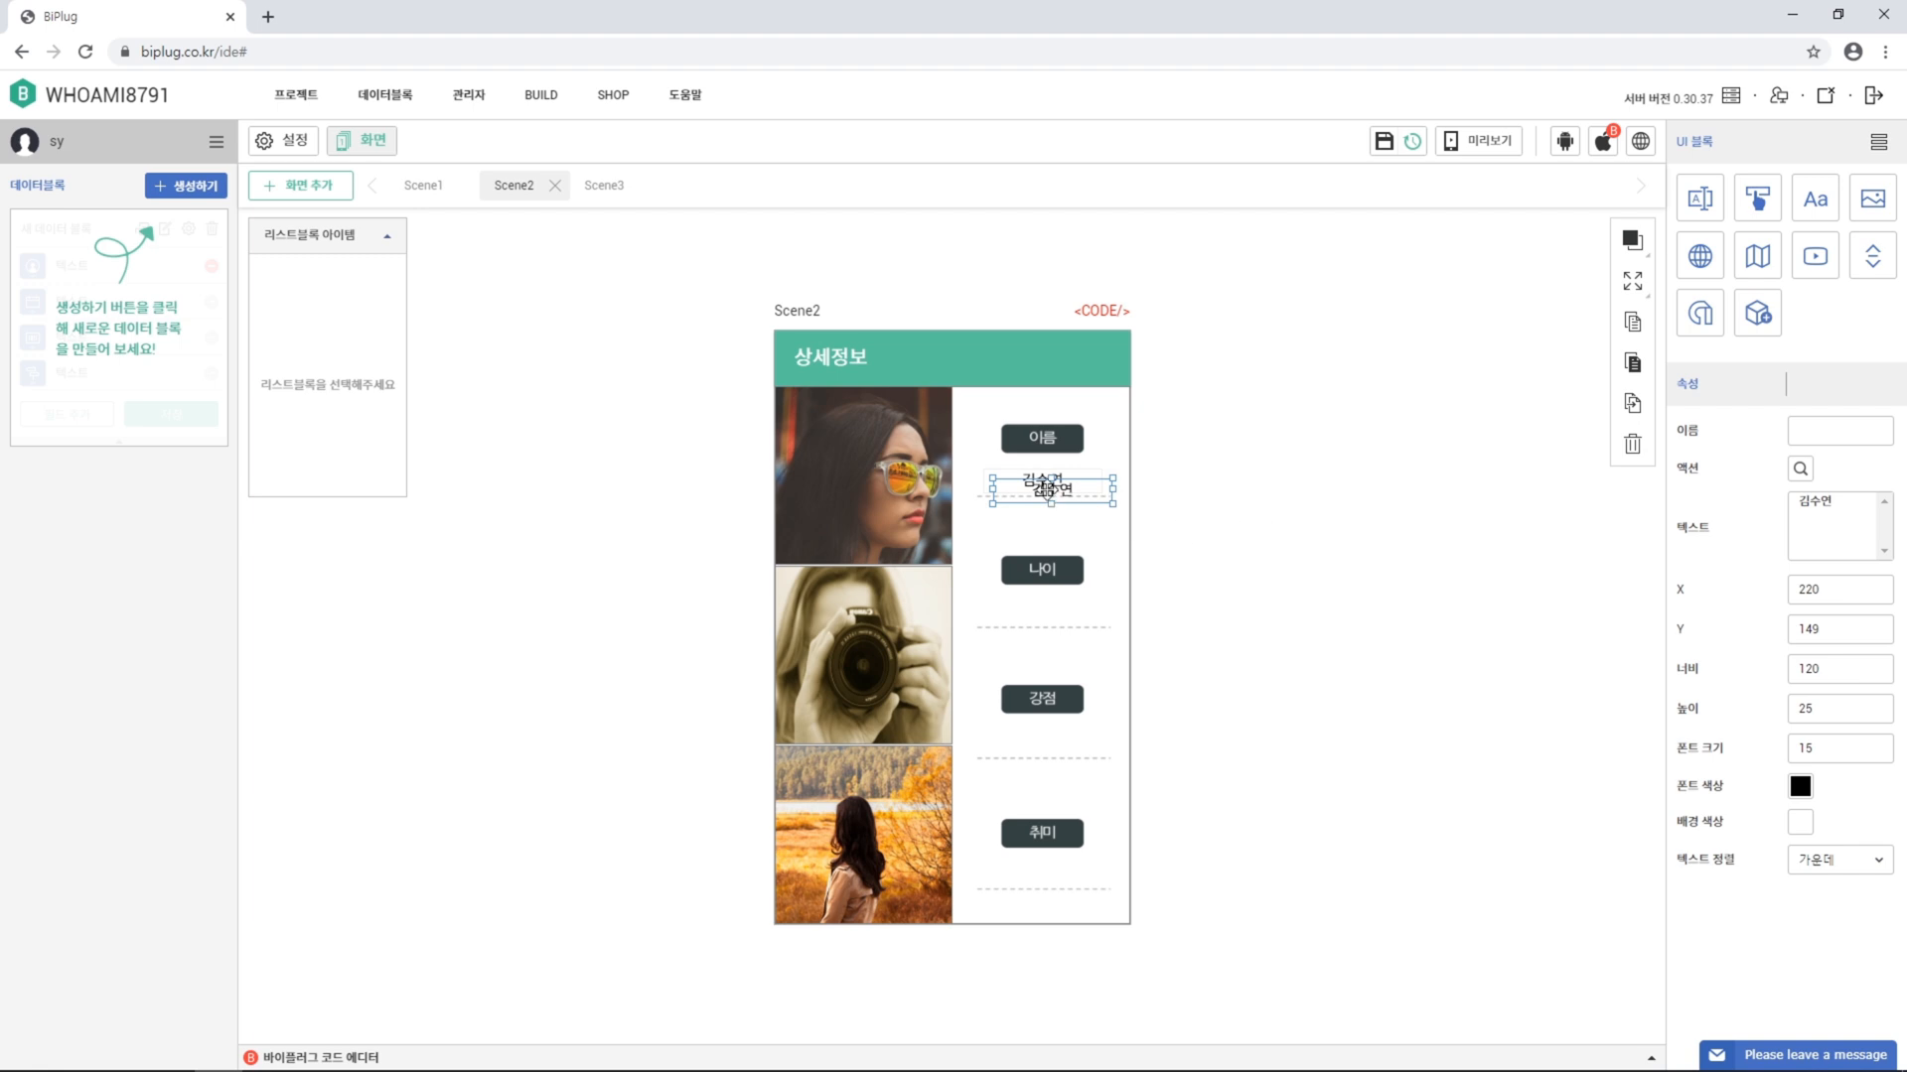
{"action": "left_click_drag", "start_coordinate": [1045, 488], "coordinate": [1036, 612]}
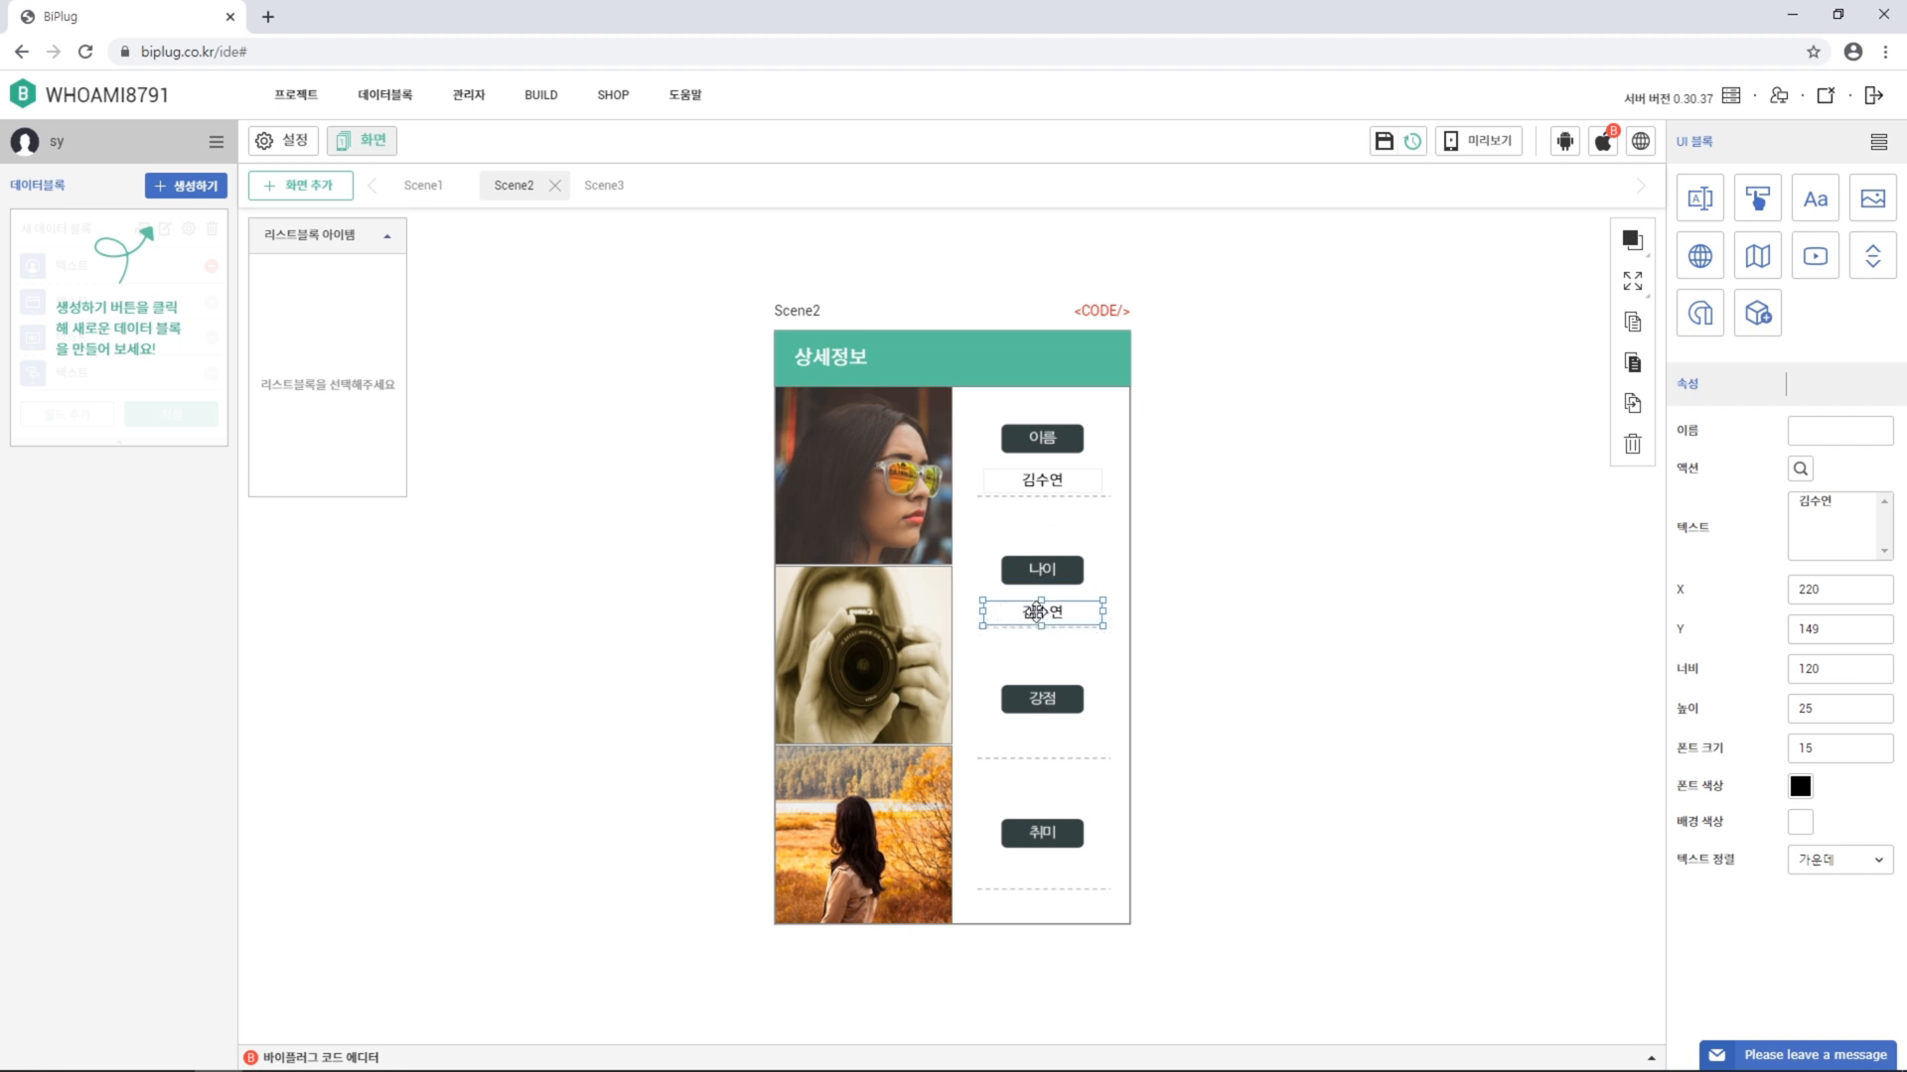
{"action": "left_click_drag", "start_coordinate": [1854, 504], "coordinate": [1776, 507]}
{"action": "type", "text": "00세"}
{"action": "left_click", "coordinate": [1631, 407]}
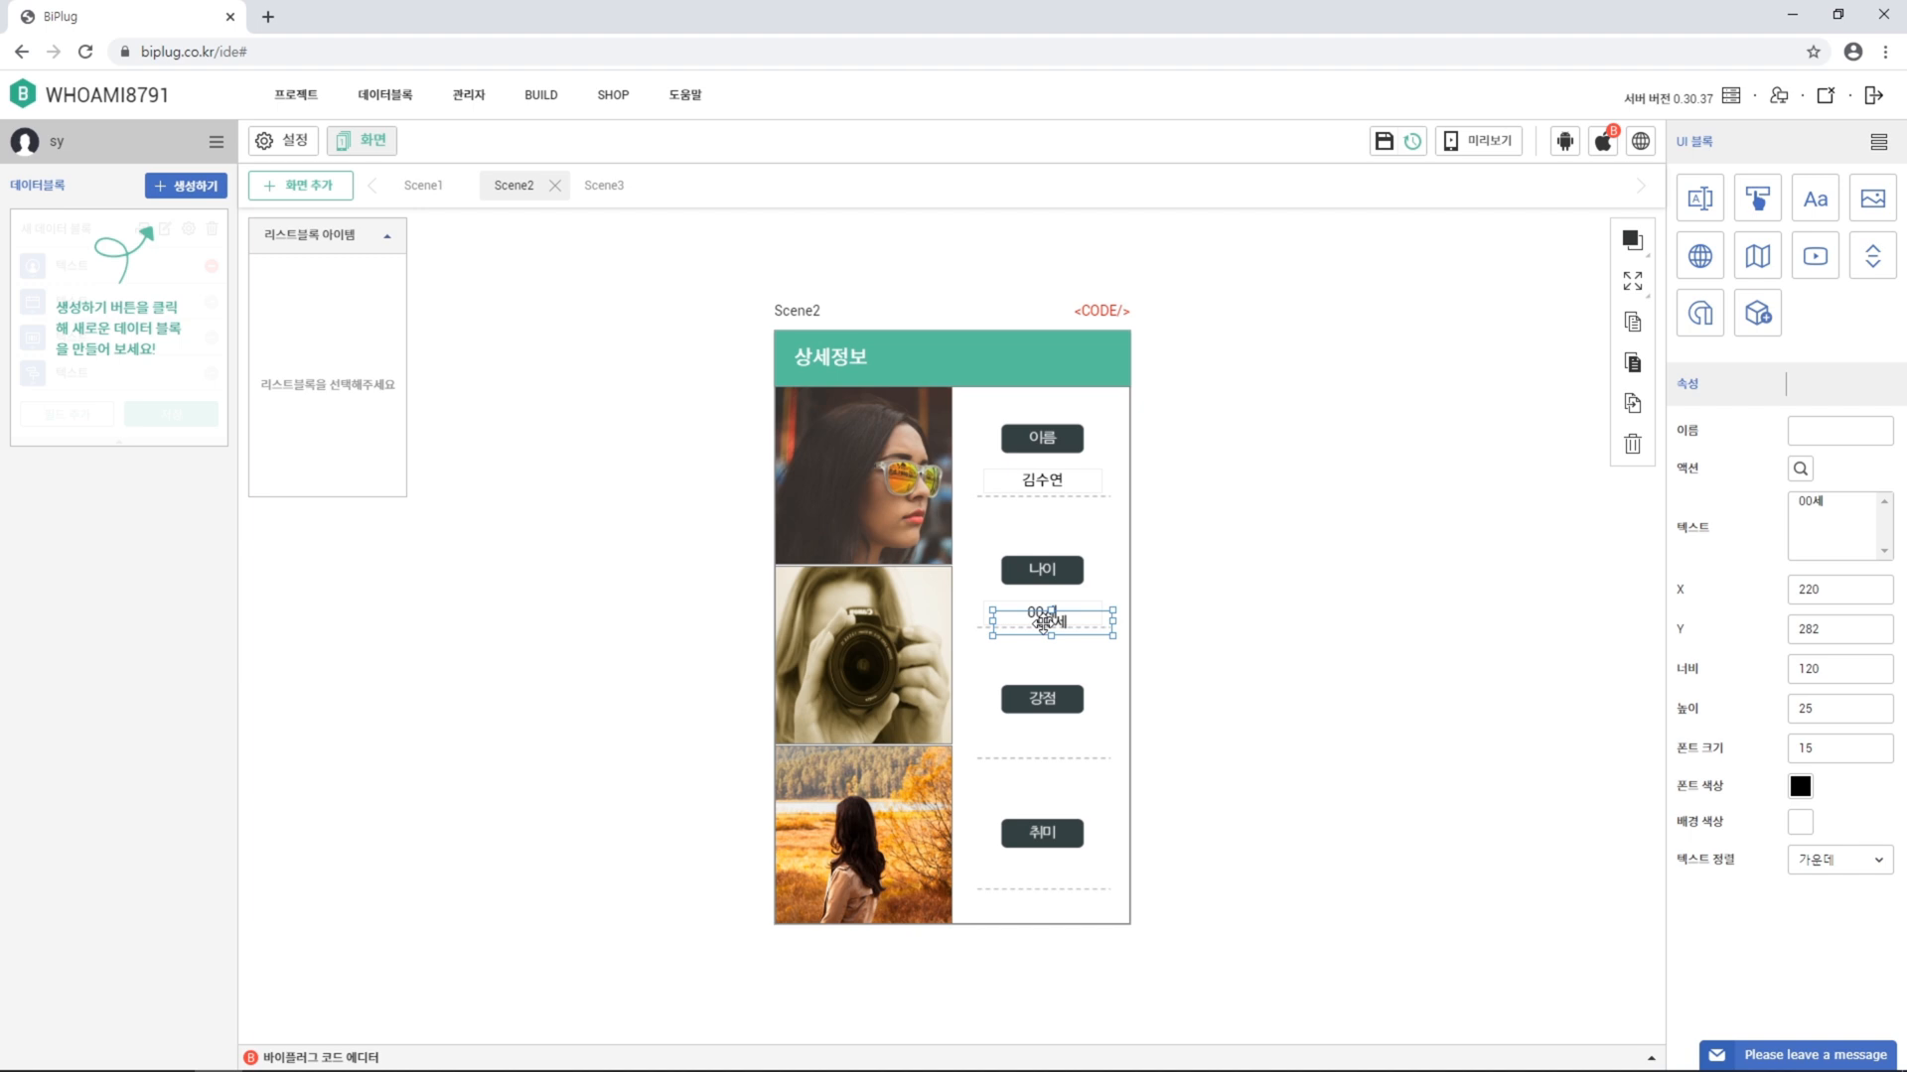
{"action": "left_click_drag", "start_coordinate": [1042, 620], "coordinate": [1029, 737]}
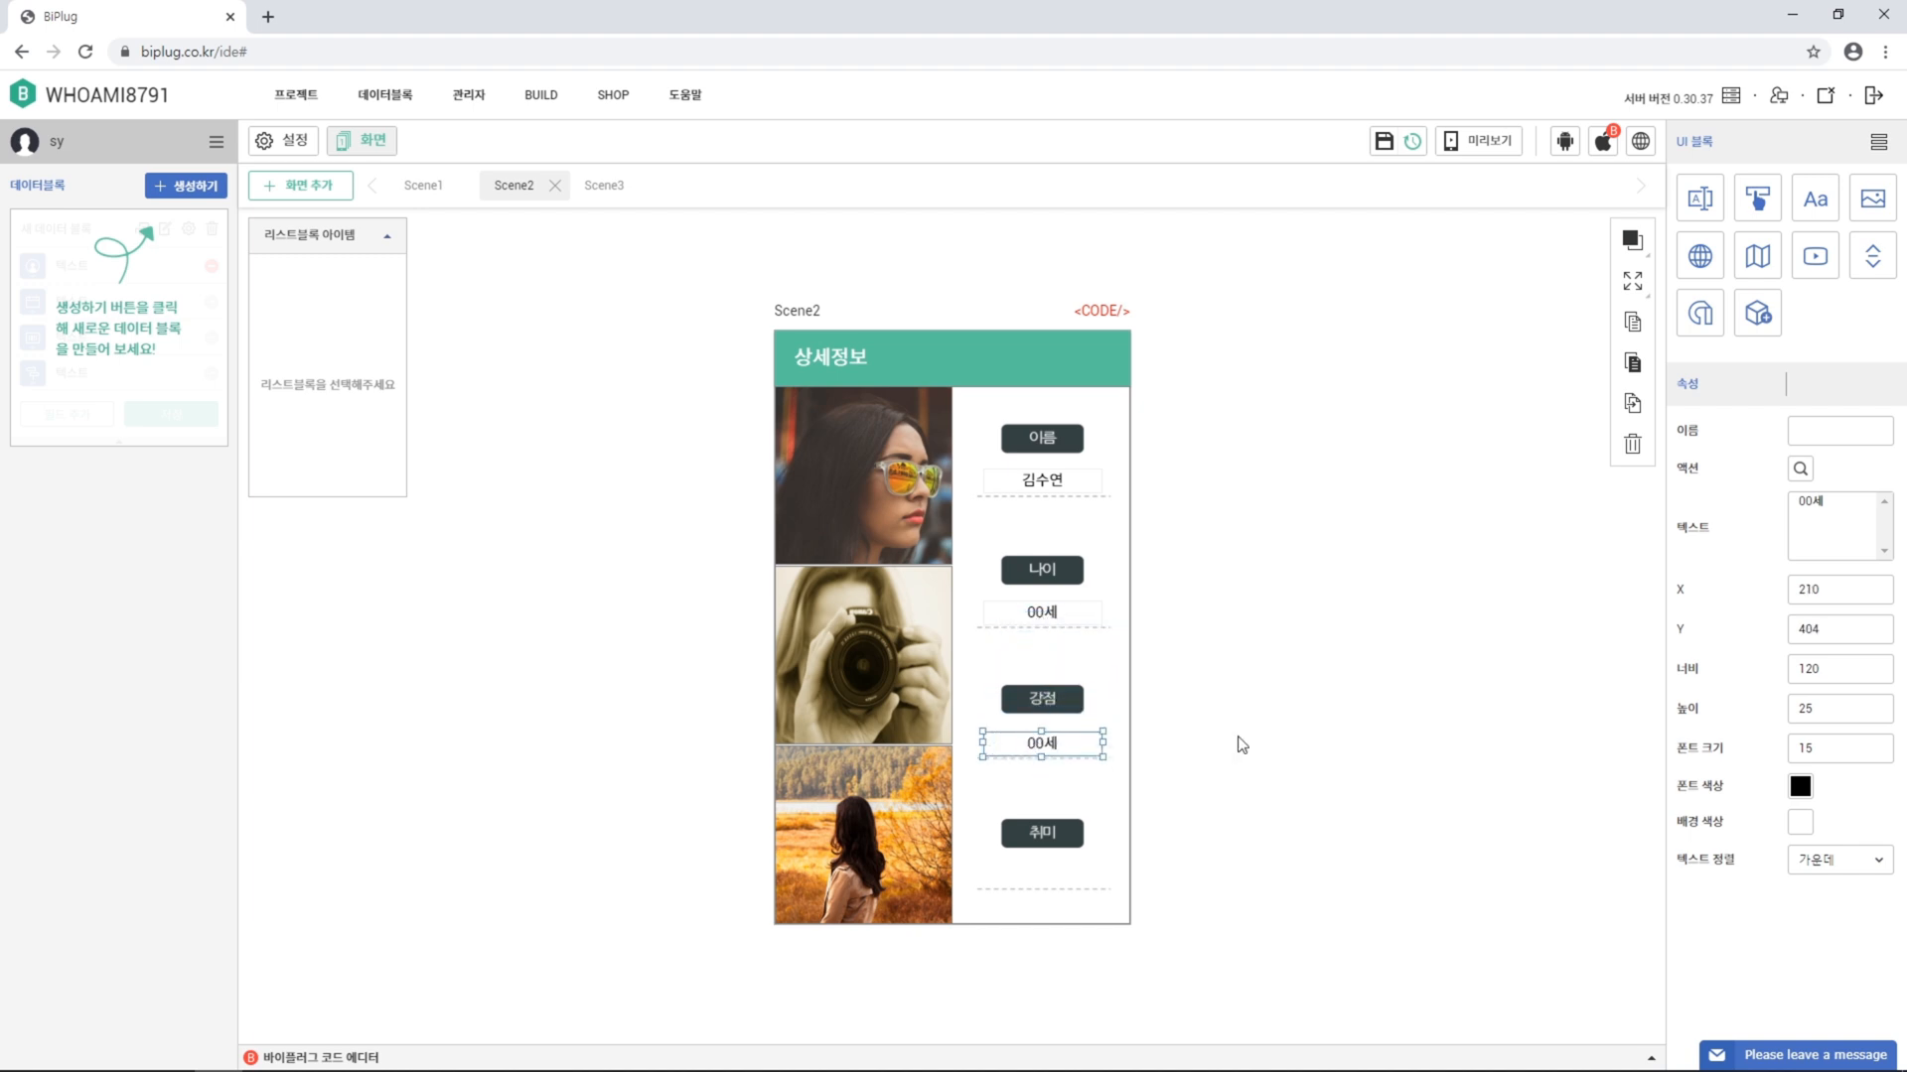
{"action": "double_click", "coordinate": [1829, 507]}
{"action": "type", "text": "긍정적"}
{"action": "left_click", "coordinate": [1632, 403]}
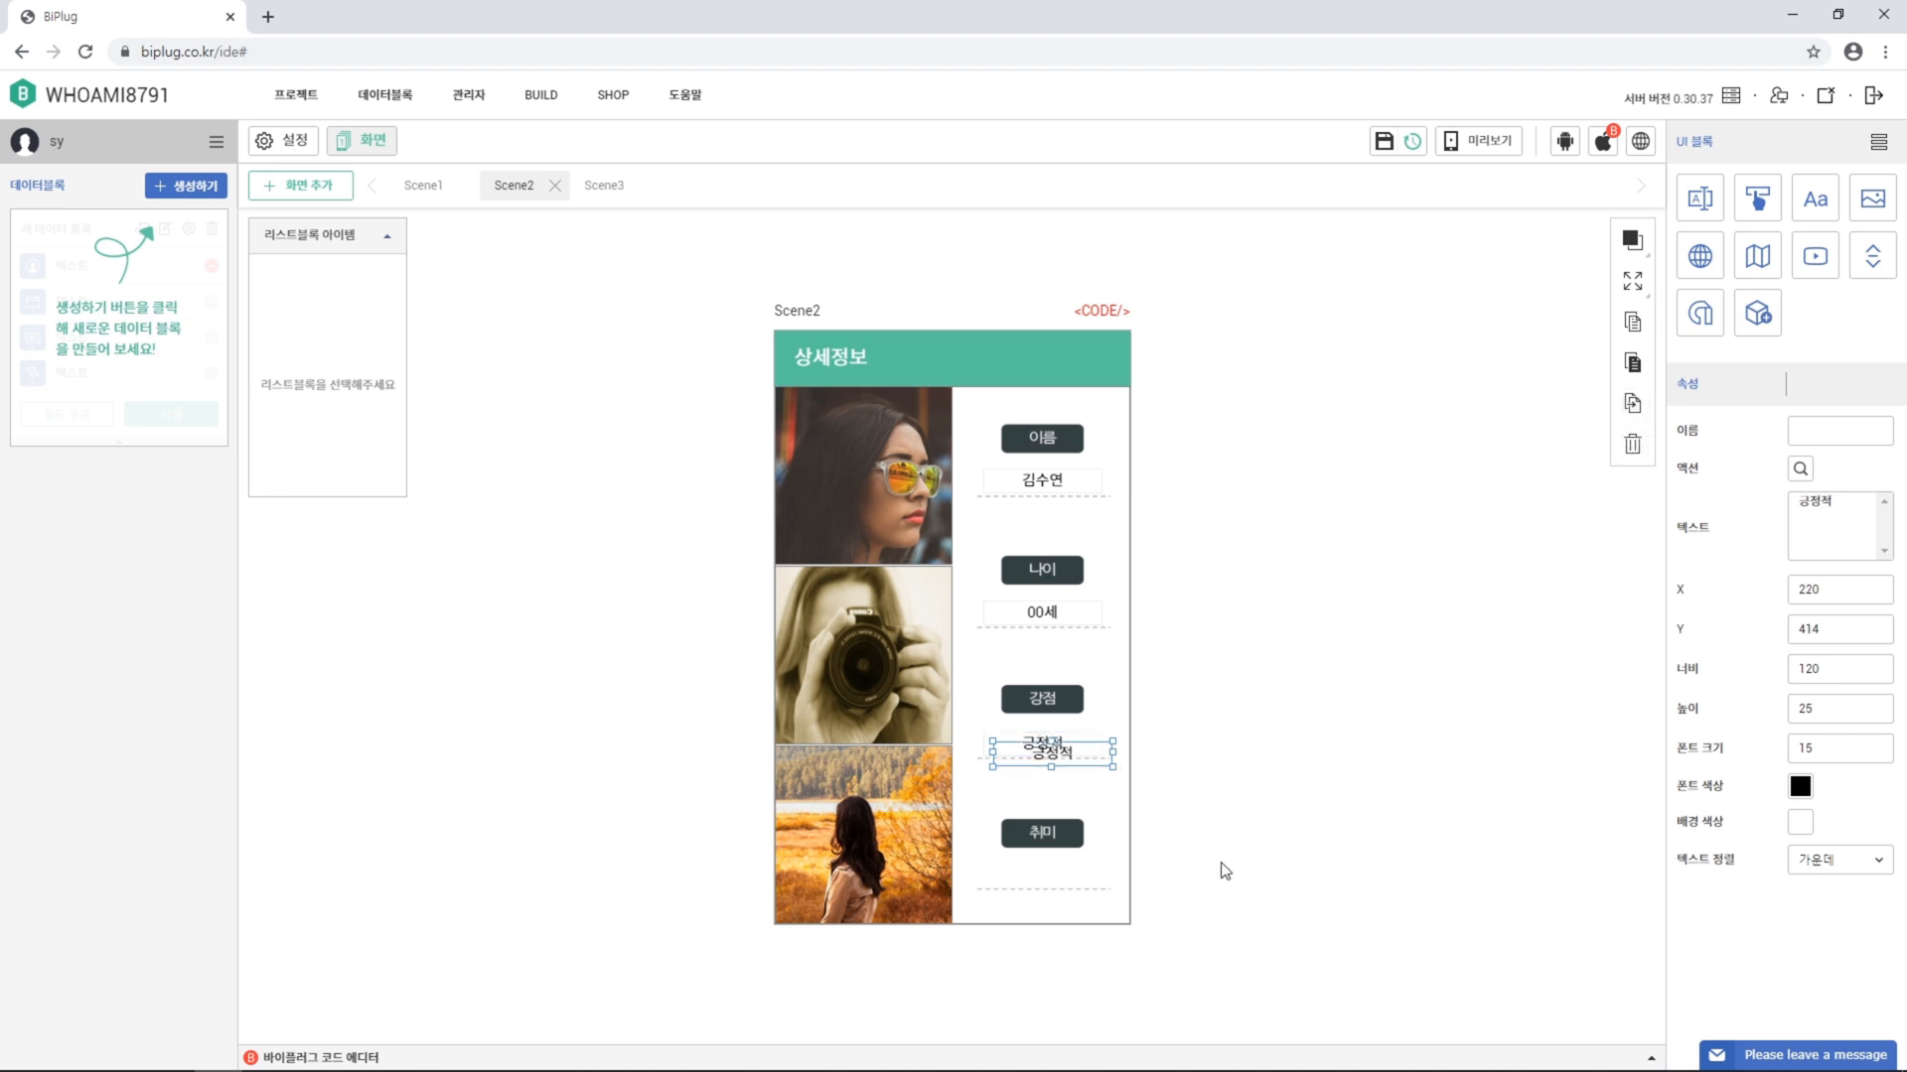
{"action": "left_click_drag", "start_coordinate": [1061, 757], "coordinate": [1051, 876]}
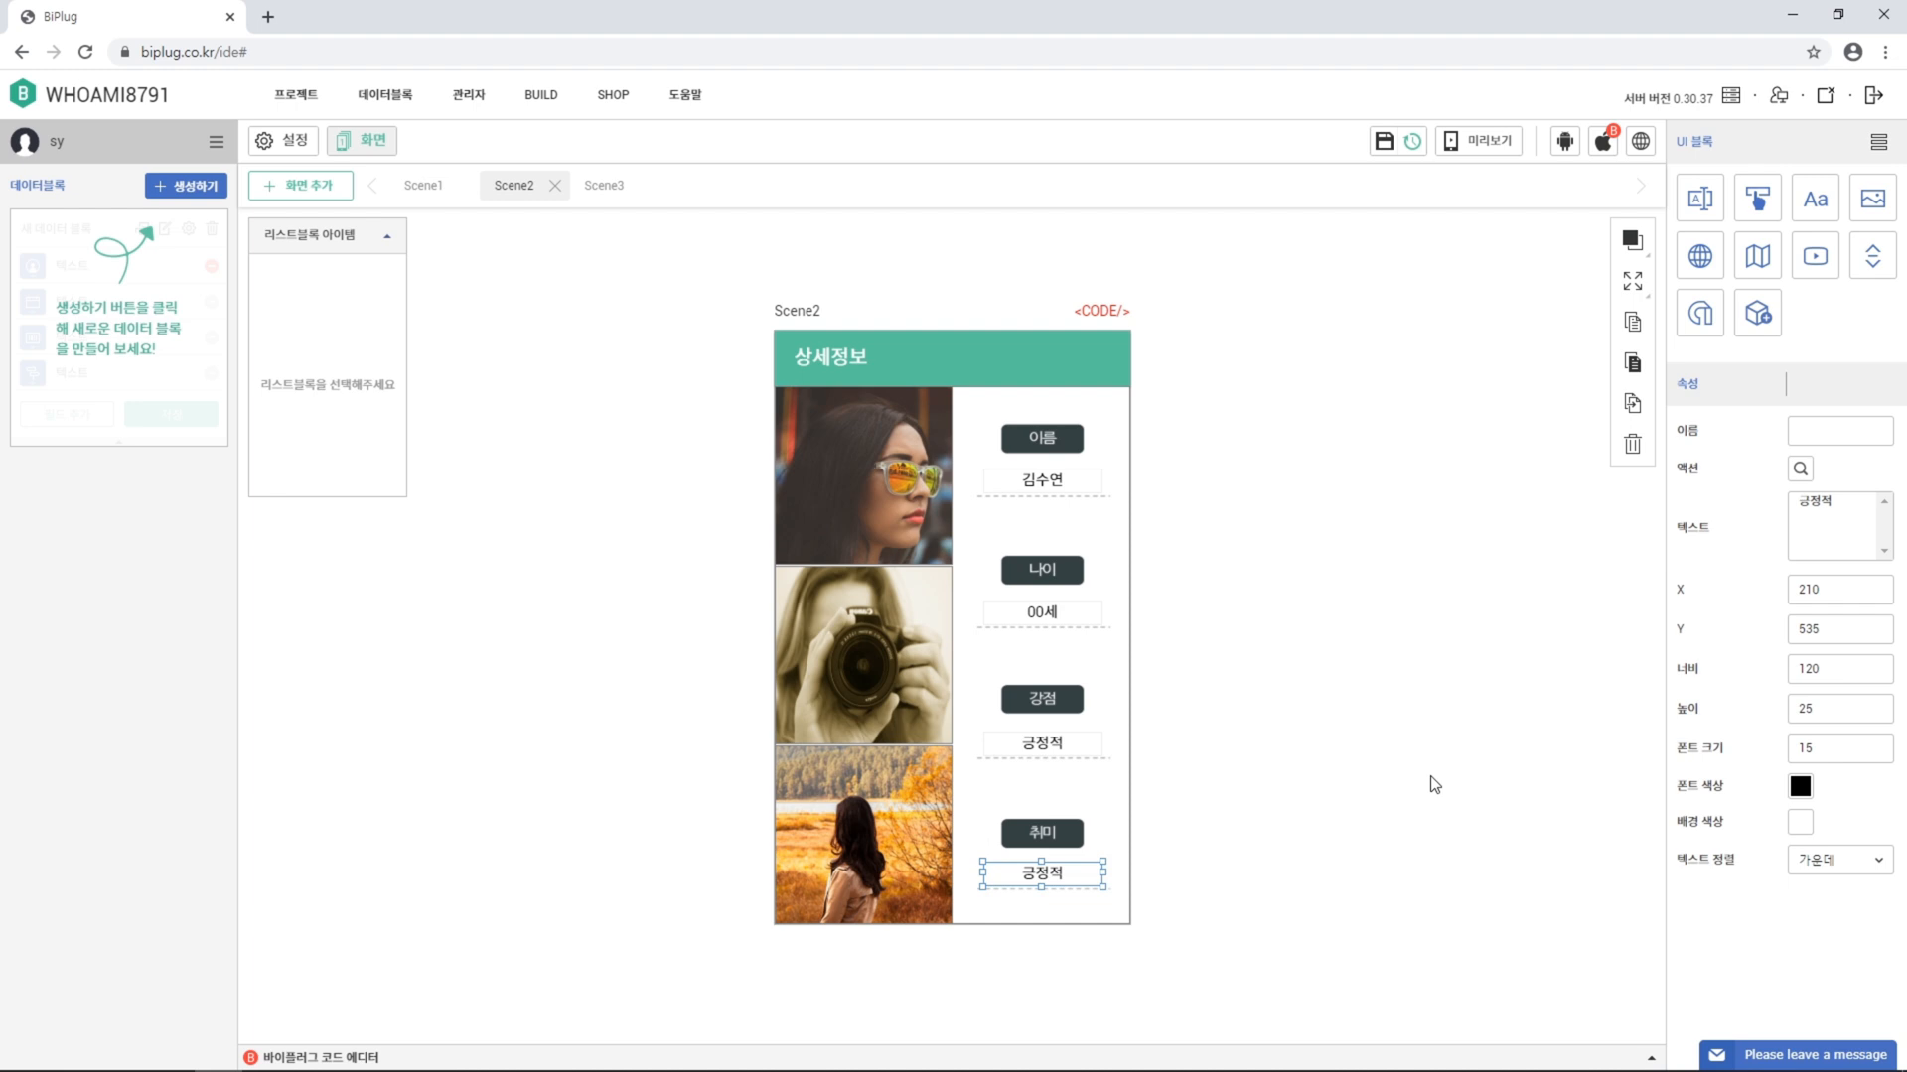
{"action": "left_click_drag", "start_coordinate": [1838, 505], "coordinate": [1668, 527]}
{"action": "type", "text": "여행"}
{"action": "left_click", "coordinate": [1309, 614]}
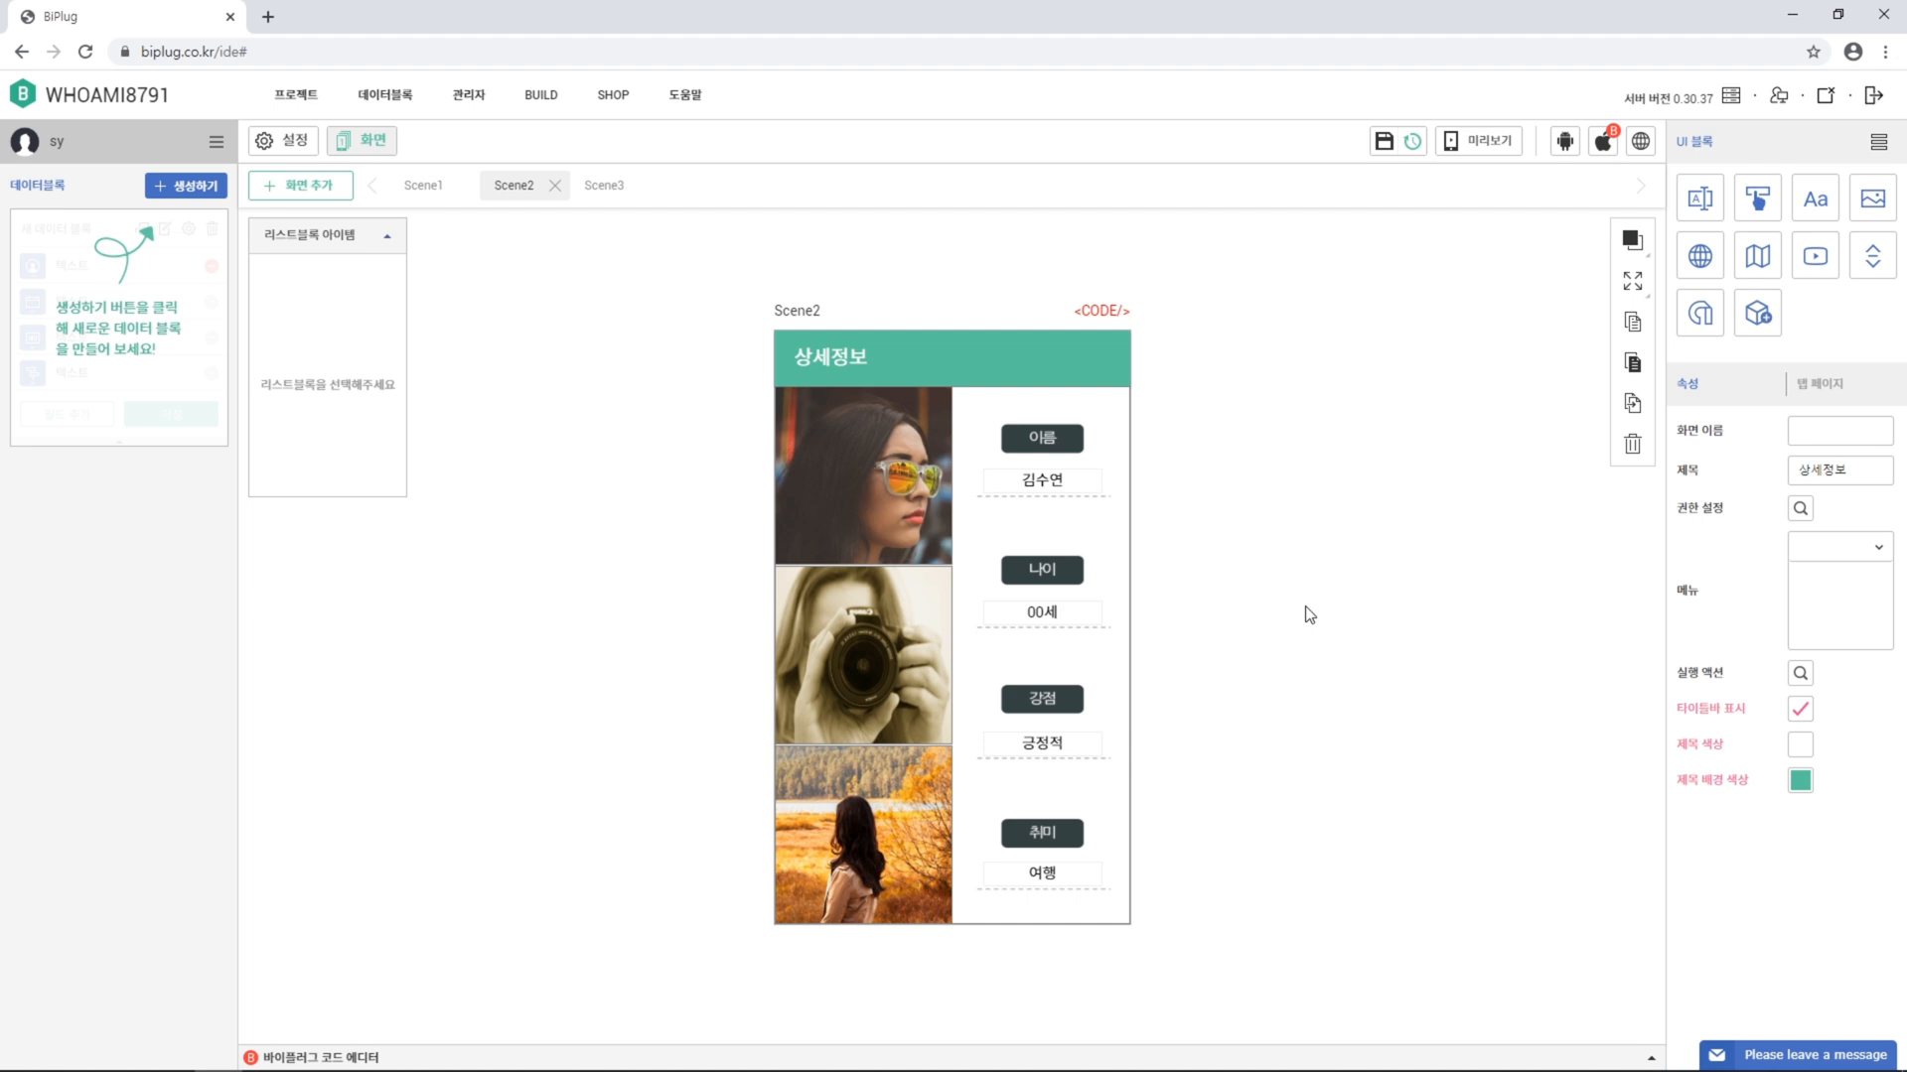
Give Scene3 a white '나의 강점' title and create a new data block
{"action": "left_click", "coordinate": [607, 189]}
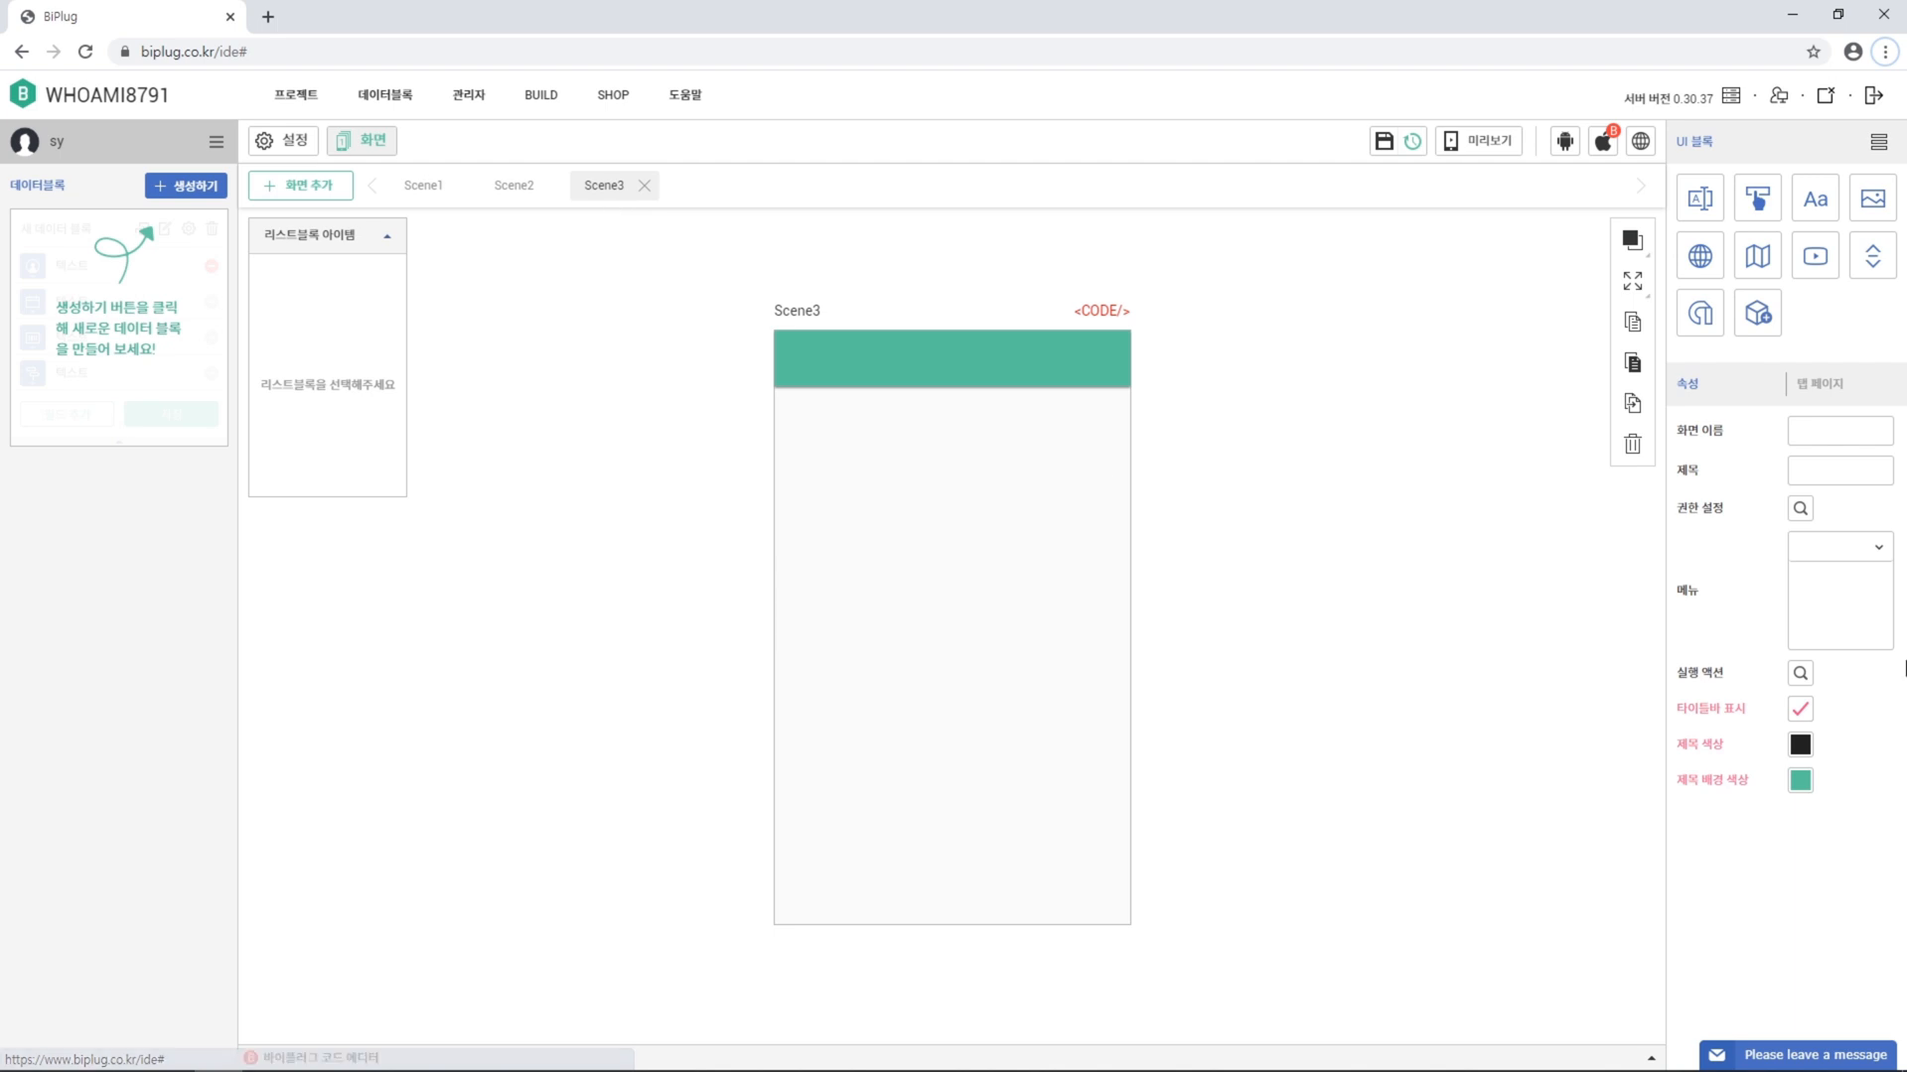
{"action": "left_click", "coordinate": [1869, 471]}
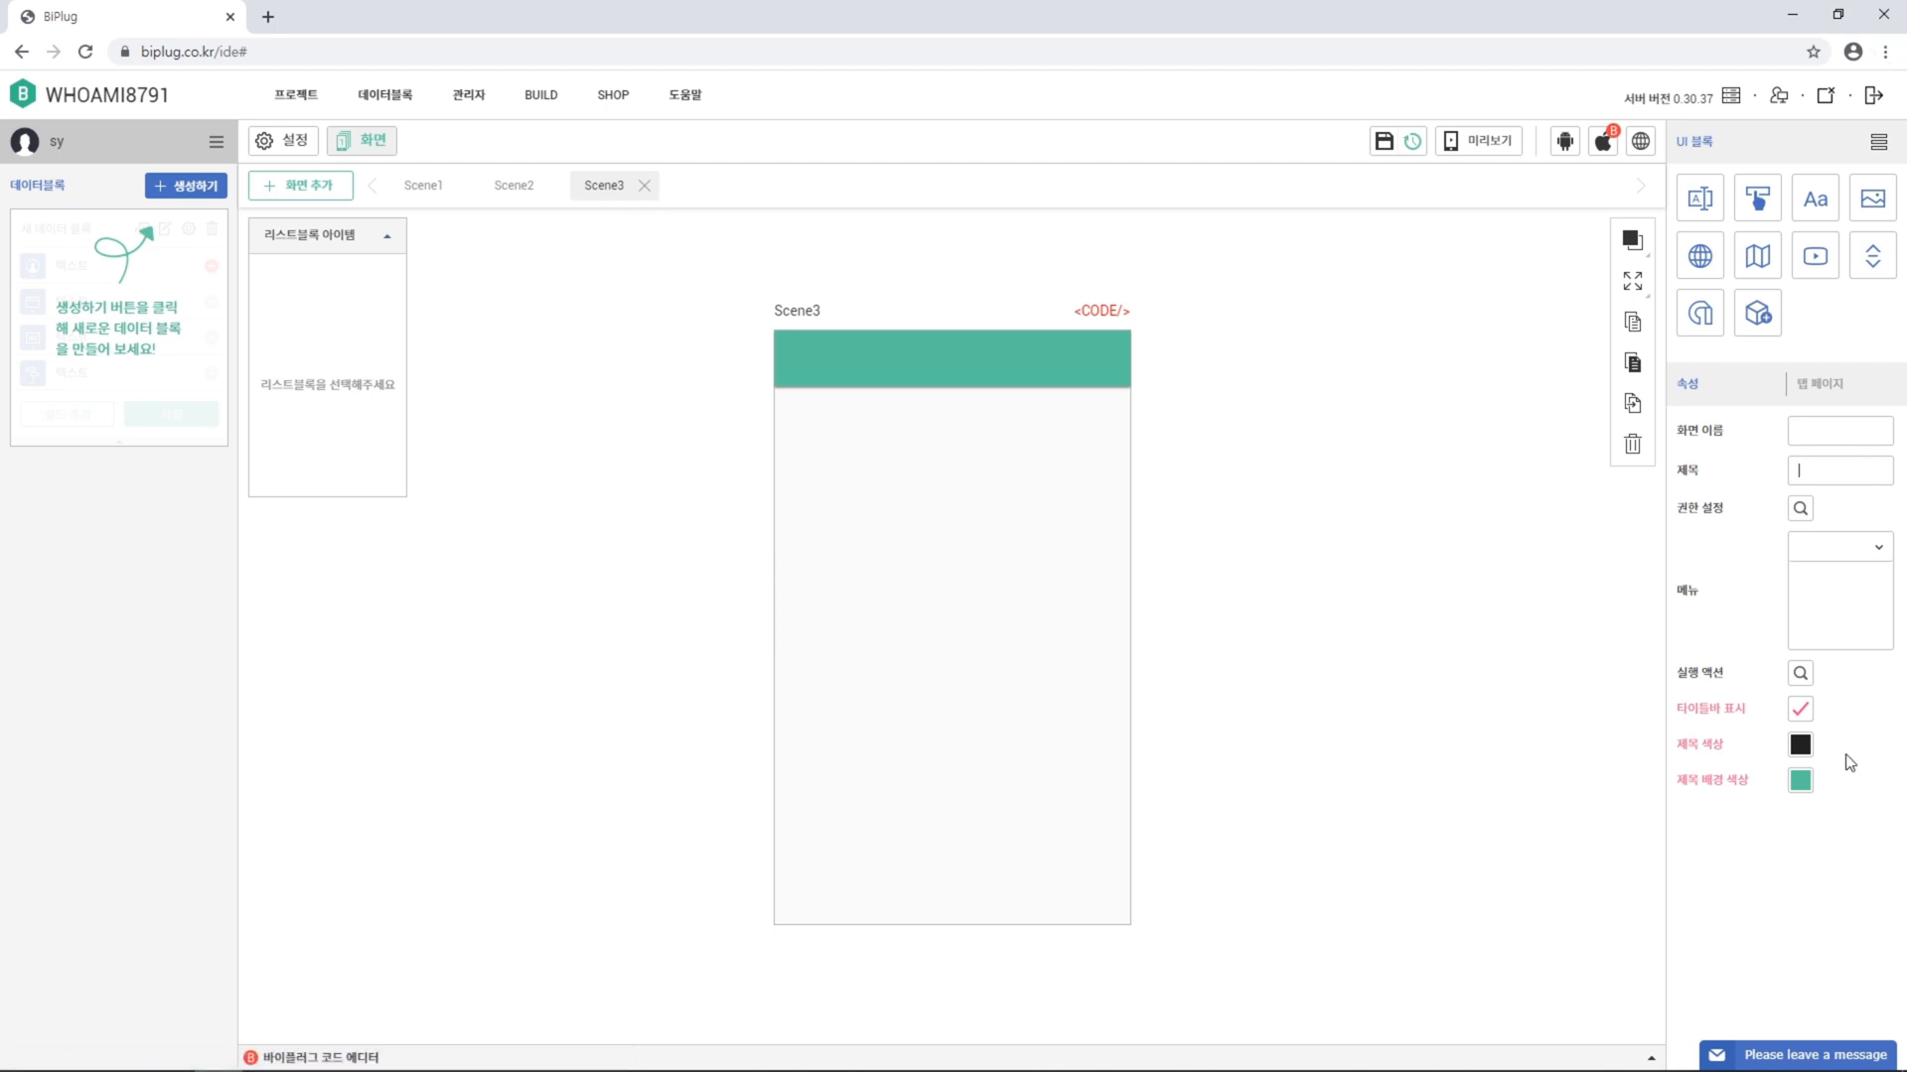
{"action": "type", "text": "나의 강점"}
{"action": "left_click", "coordinate": [1800, 745]}
{"action": "left_click", "coordinate": [1340, 693]}
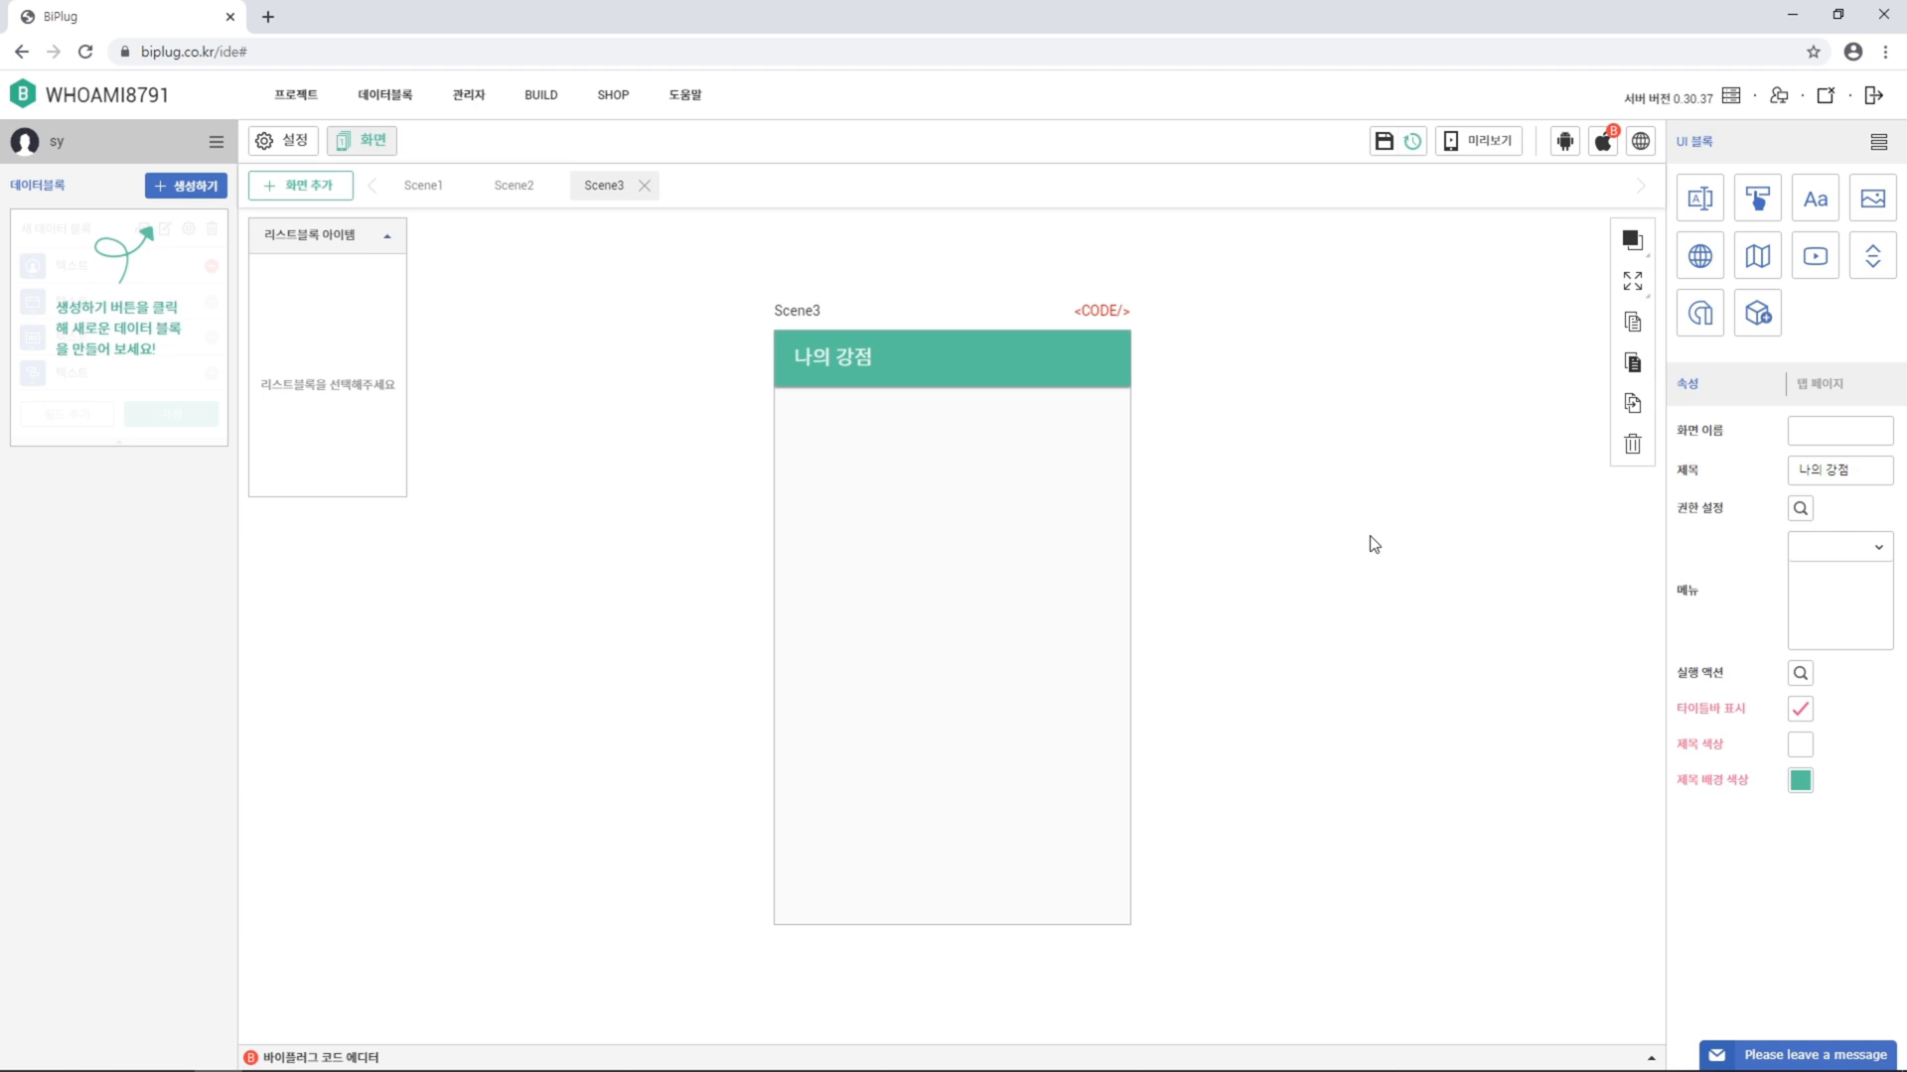
{"action": "left_click", "coordinate": [189, 197]}
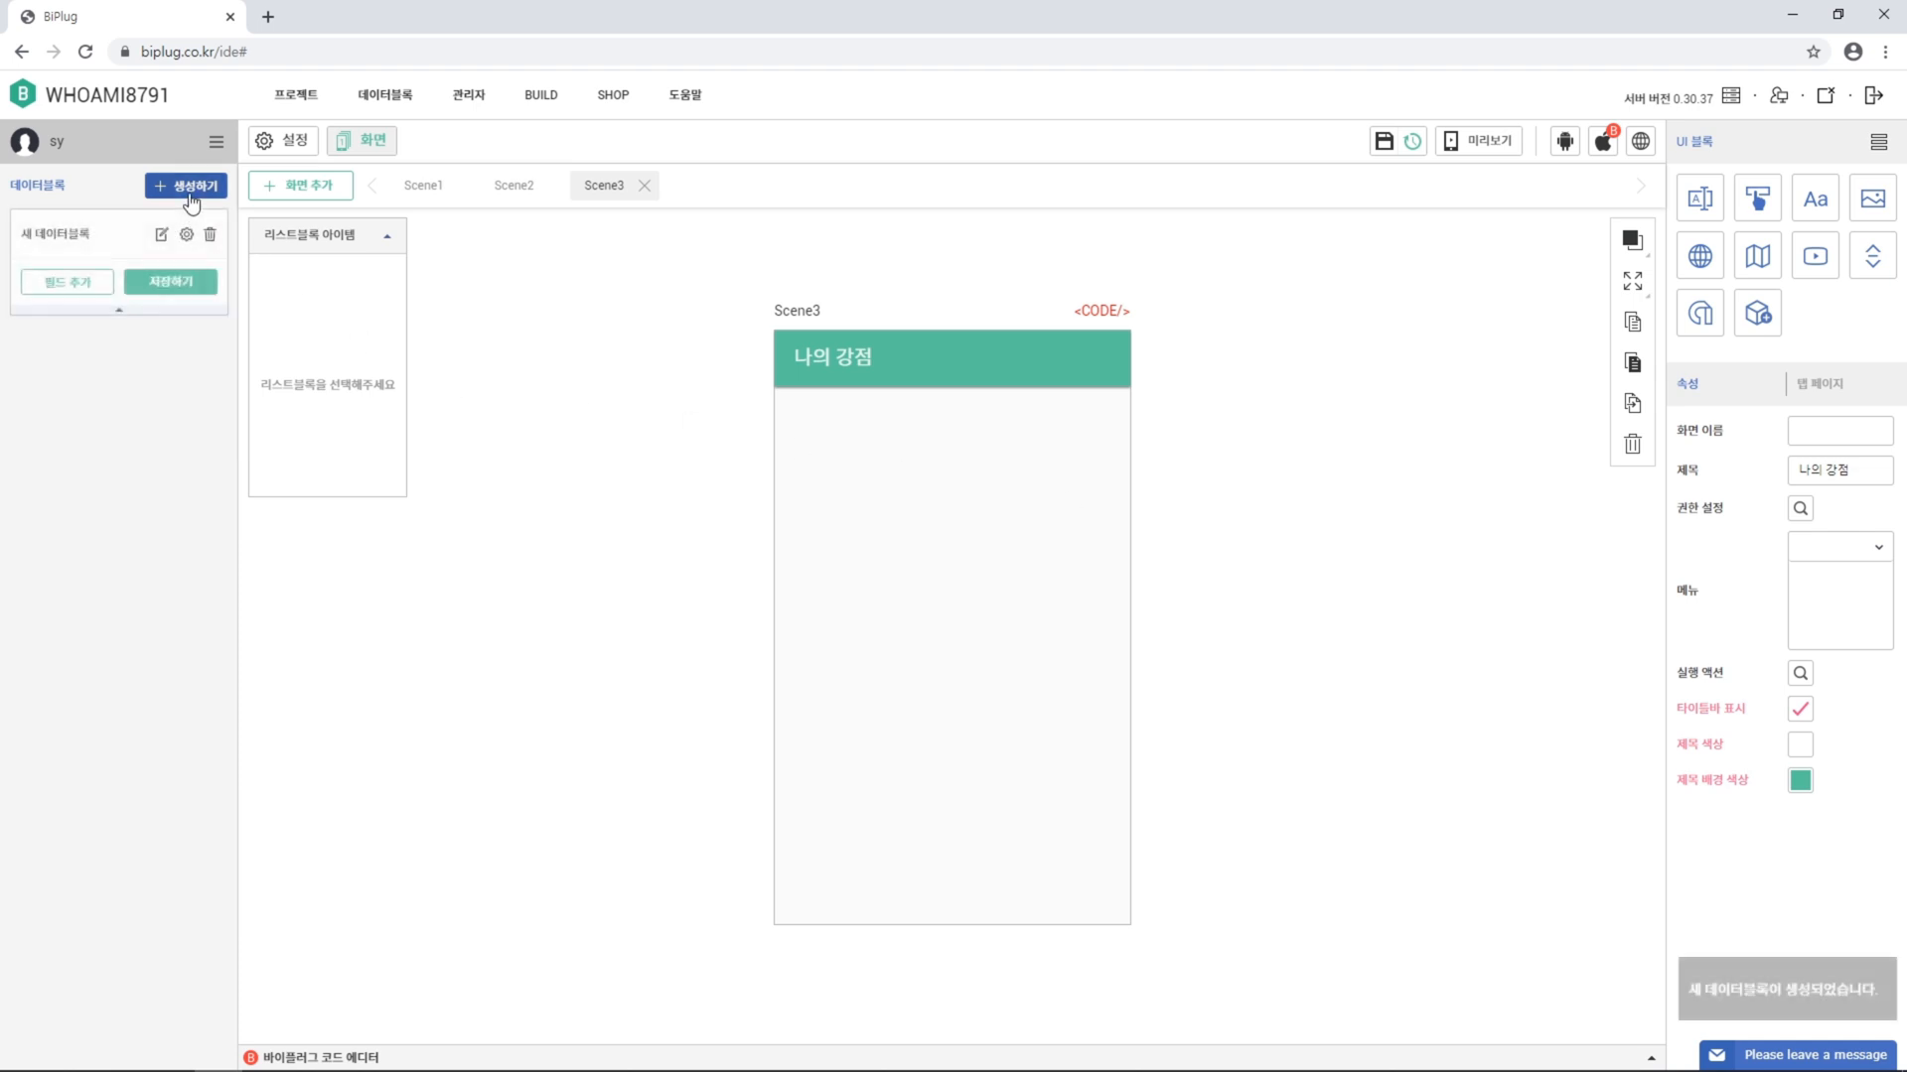
Add four fields to the data block named 제목, 이미지, 상황 and 상세설명
{"action": "left_click", "coordinate": [77, 286]}
{"action": "left_click", "coordinate": [81, 320]}
{"action": "left_click", "coordinate": [85, 355]}
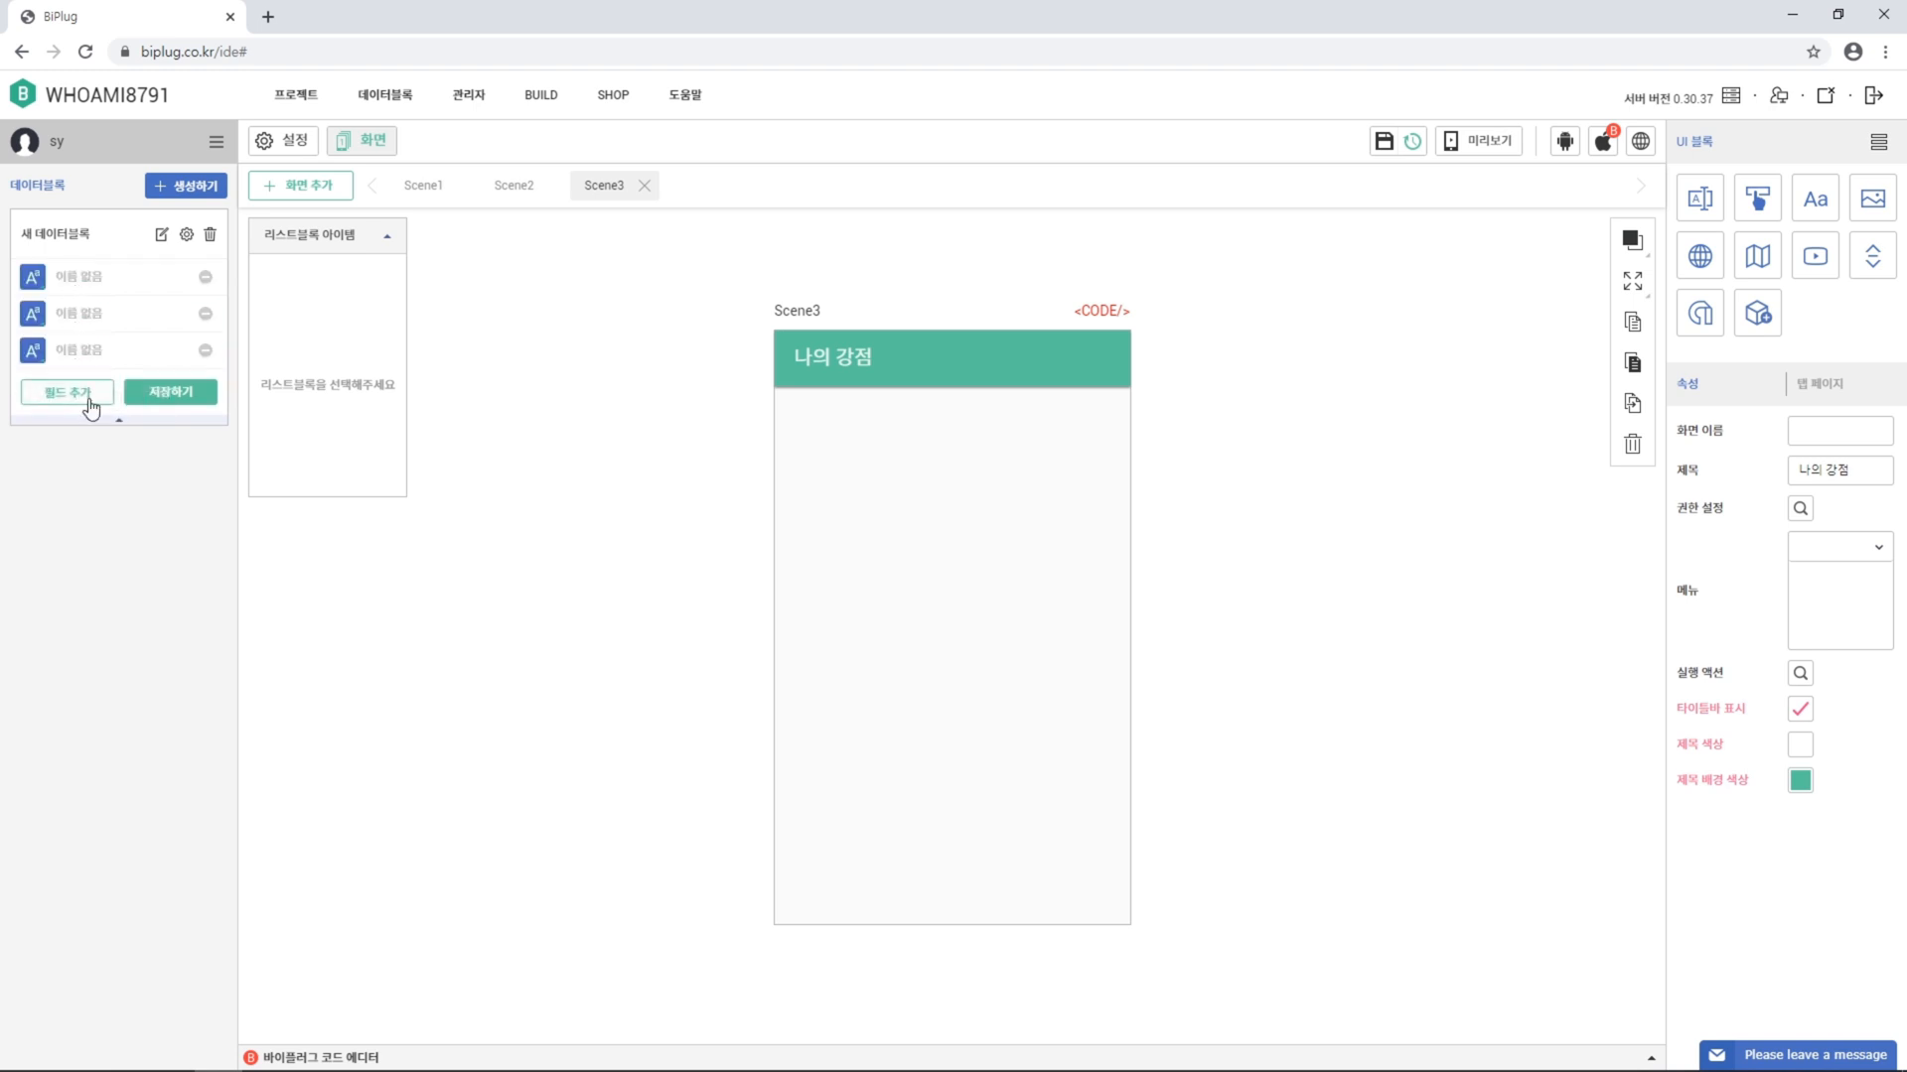
{"action": "left_click", "coordinate": [88, 392]}
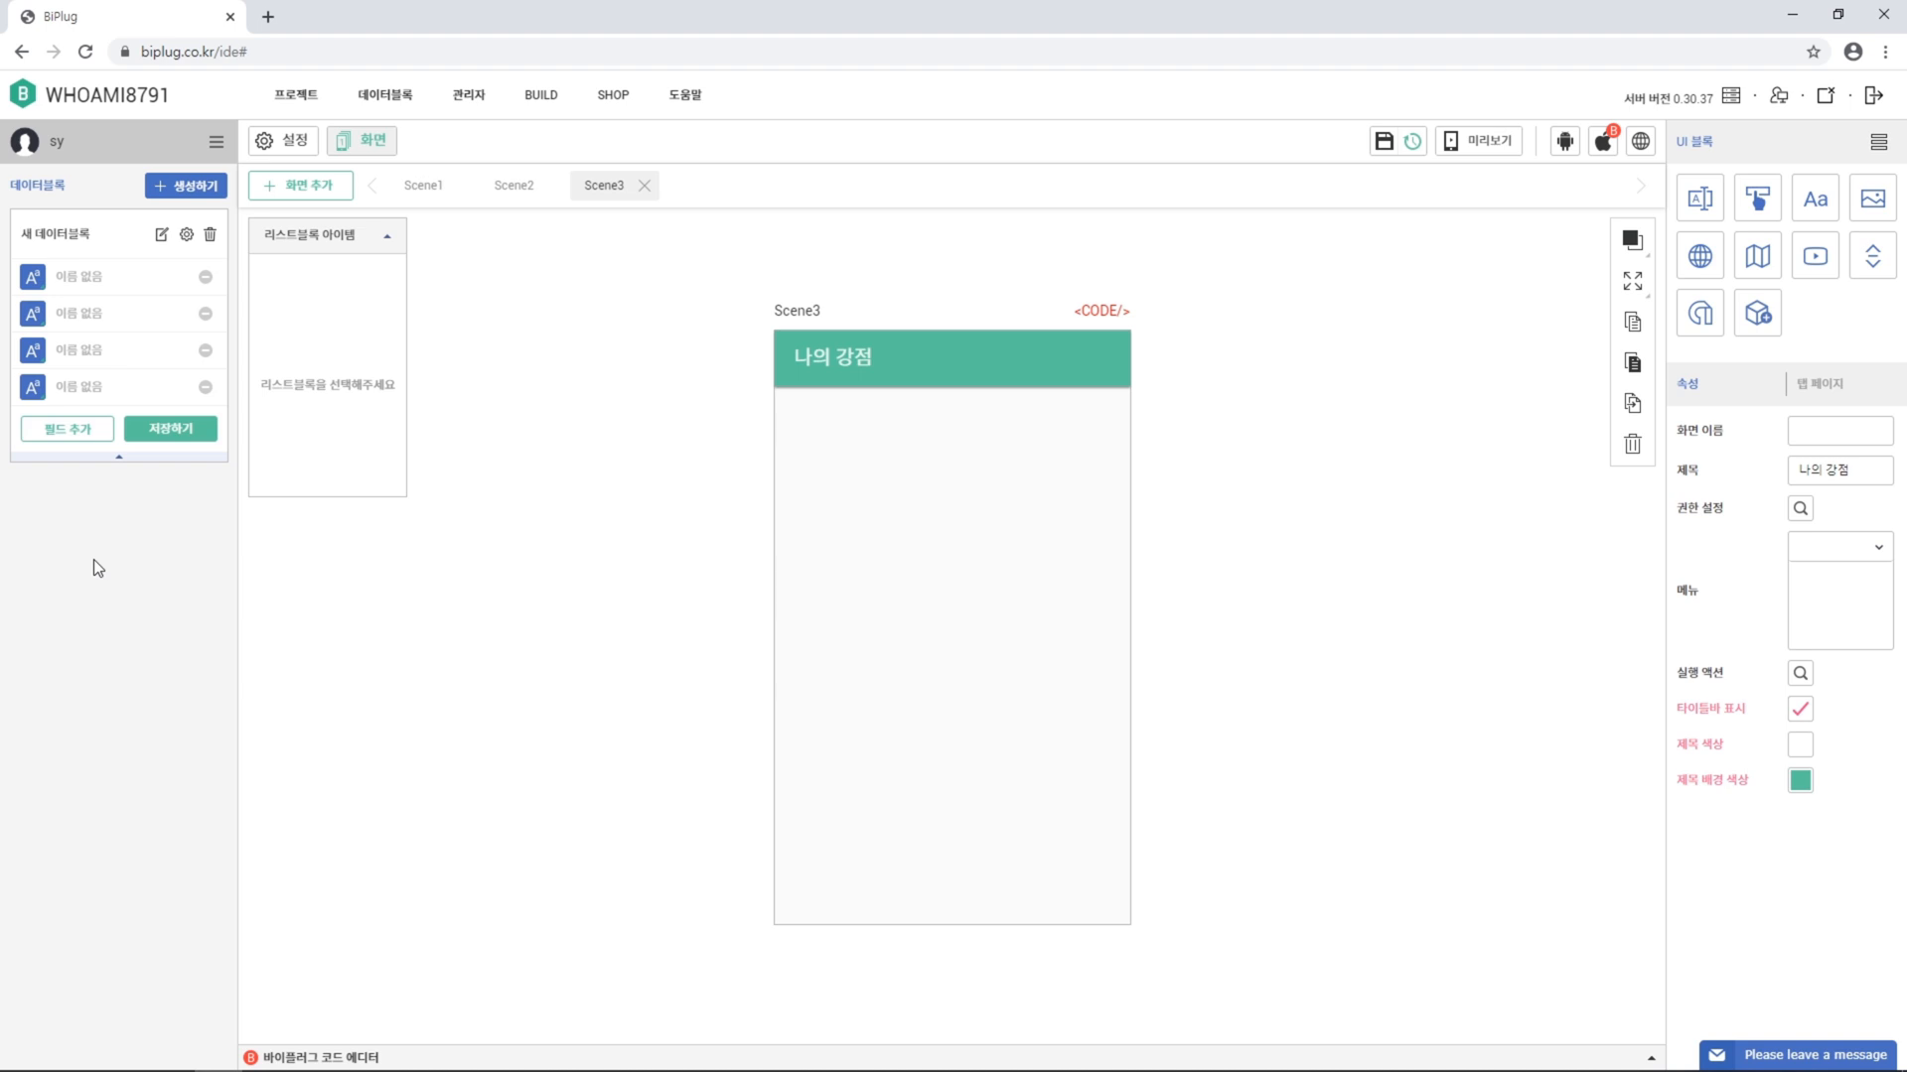
{"action": "left_click", "coordinate": [154, 286]}
{"action": "type", "text": "제목"}
{"action": "key", "text": "Tab"}
{"action": "type", "text": "이미지"}
{"action": "key", "text": "Tab"}
{"action": "type", "text": "상황"}
{"action": "key", "text": "Tab"}
{"action": "type", "text": "상세설명"}
Make 이미지 an Image field and save the data block
{"action": "left_click", "coordinate": [31, 314]}
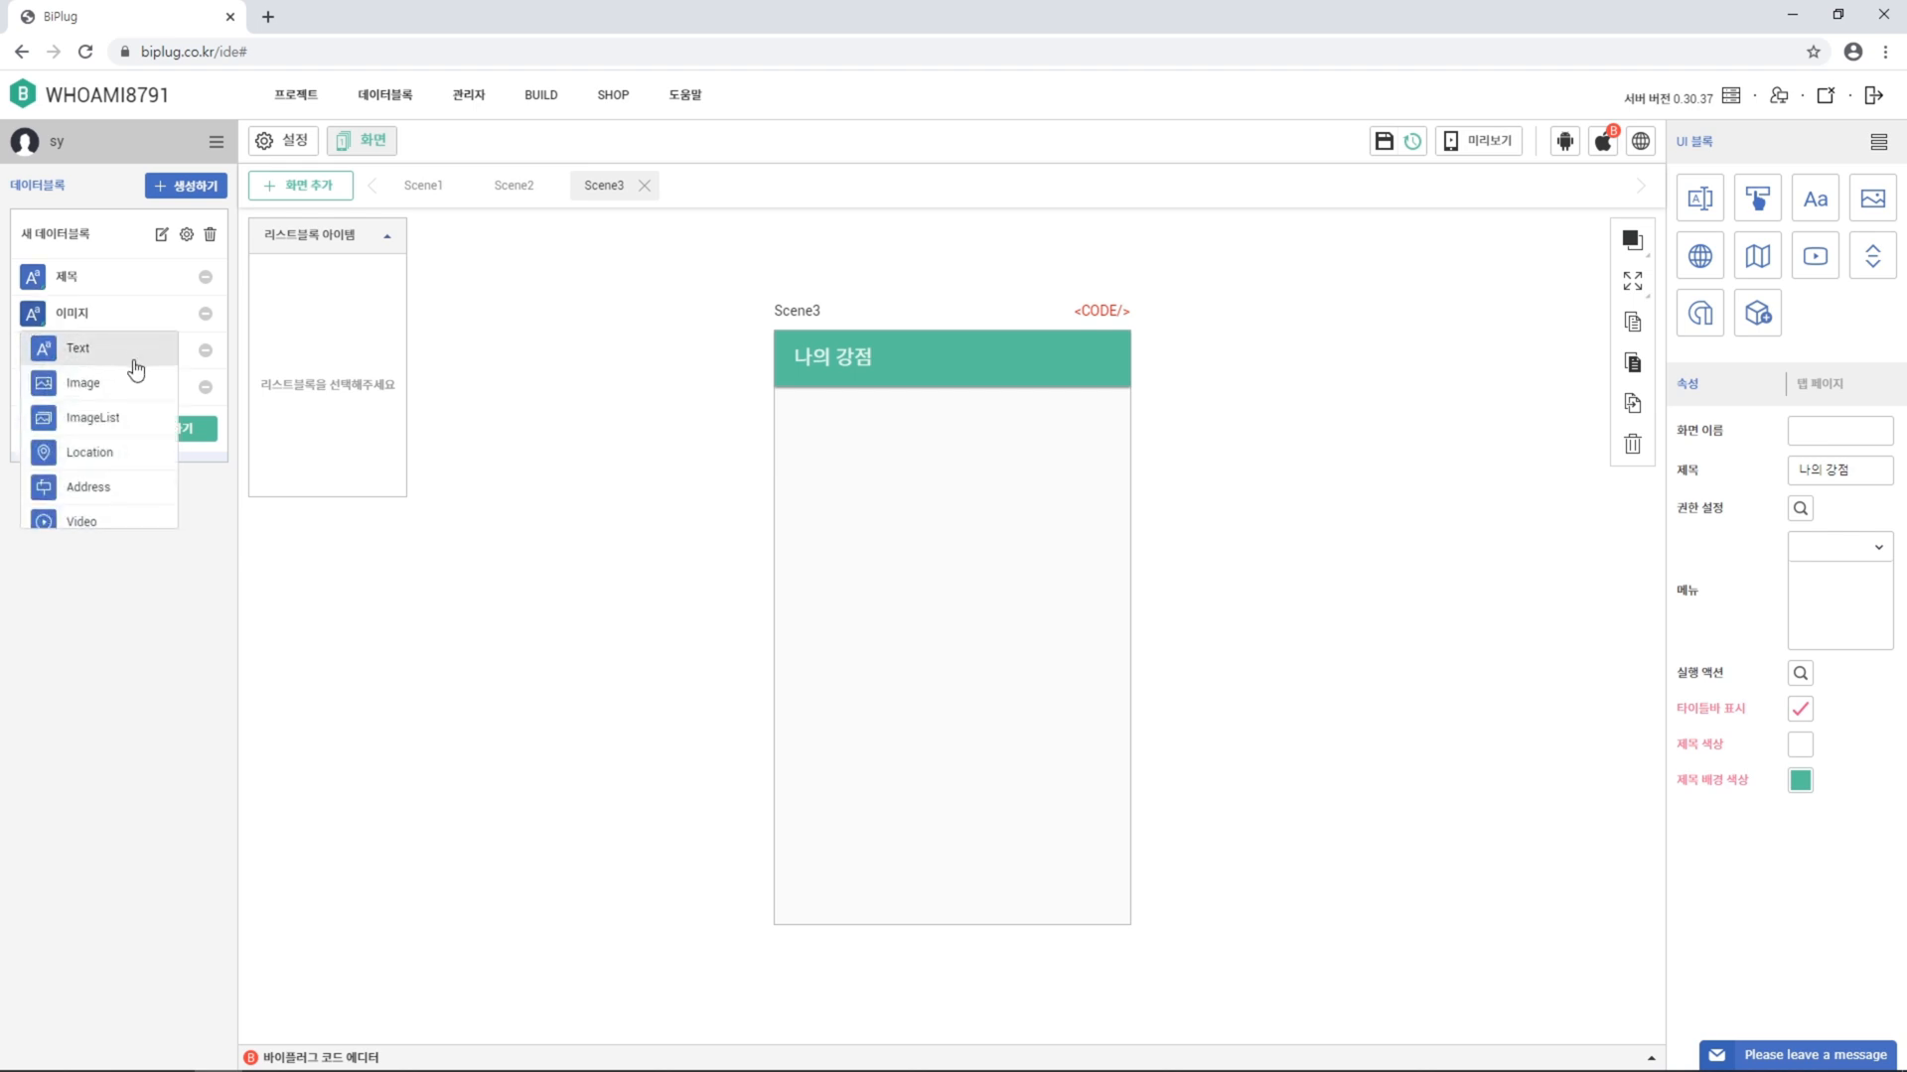
{"action": "left_click", "coordinate": [138, 392]}
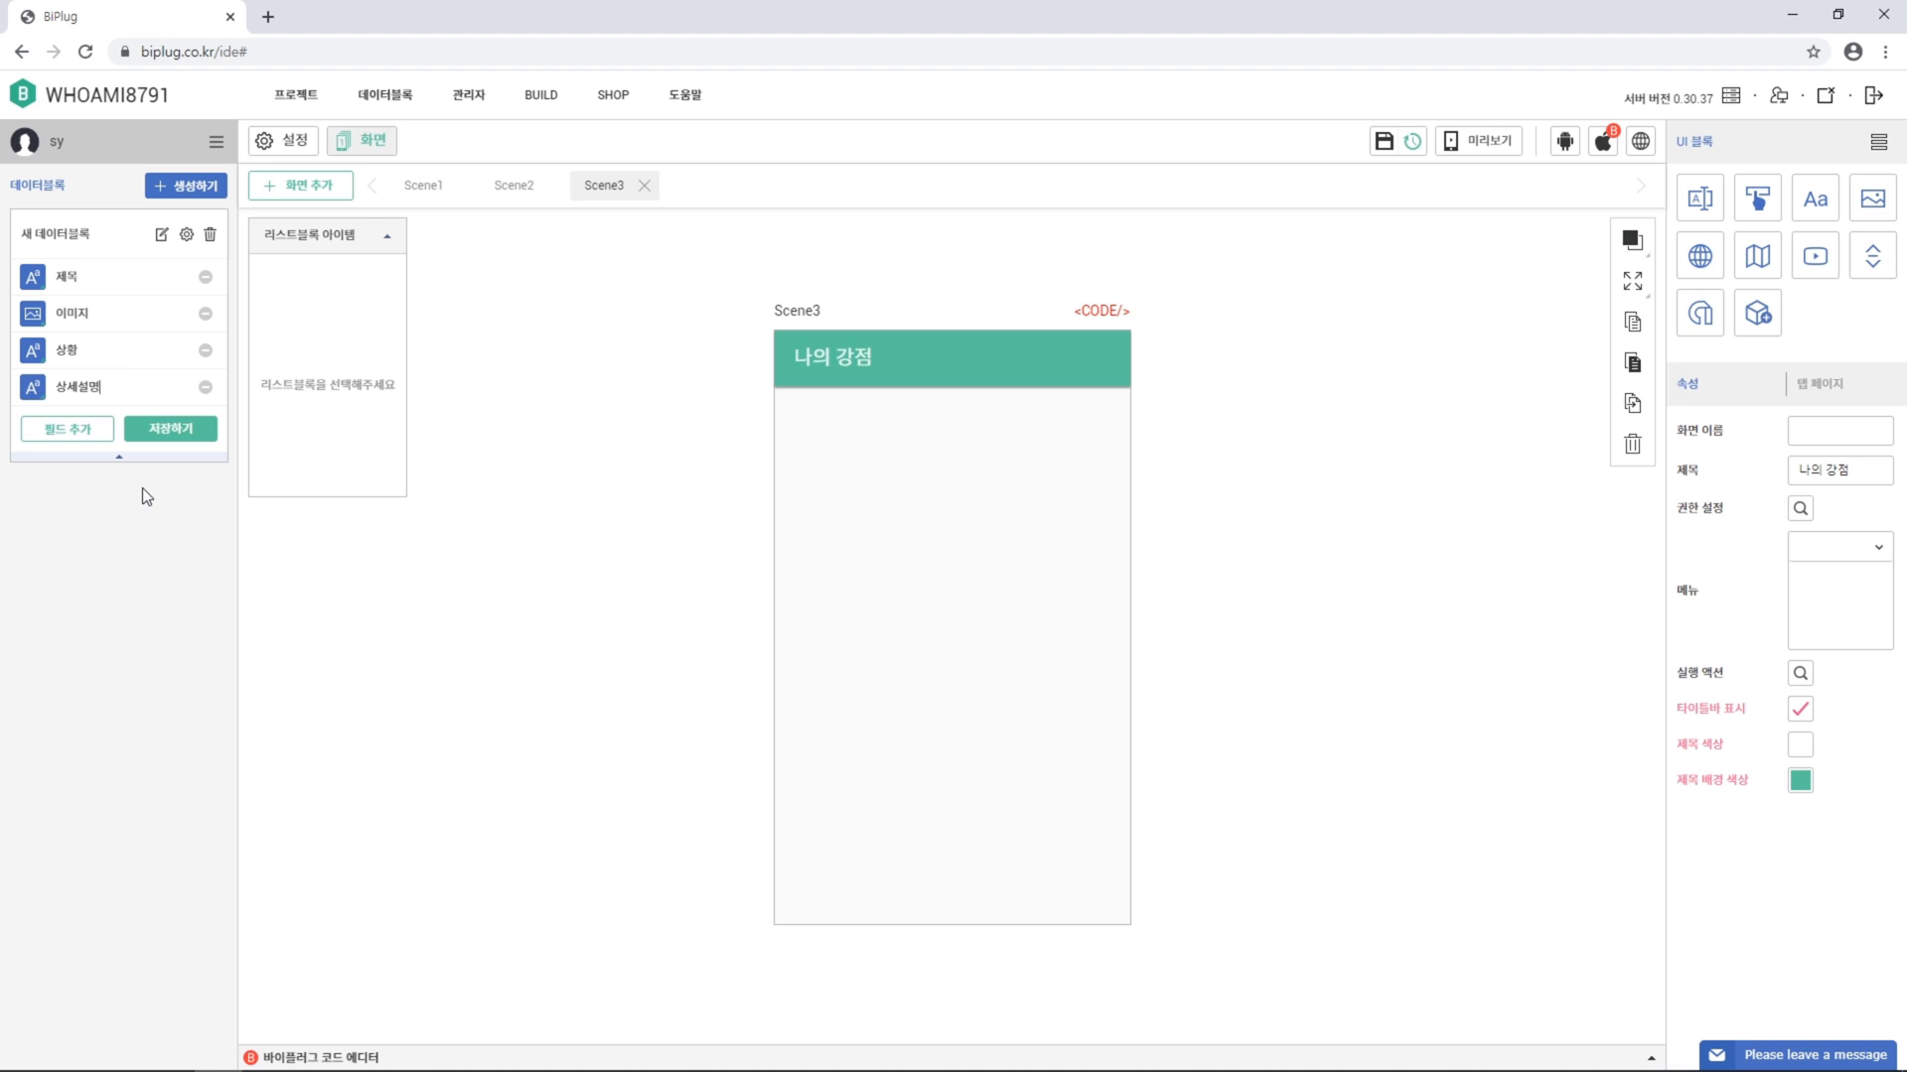
{"action": "left_click", "coordinate": [188, 433]}
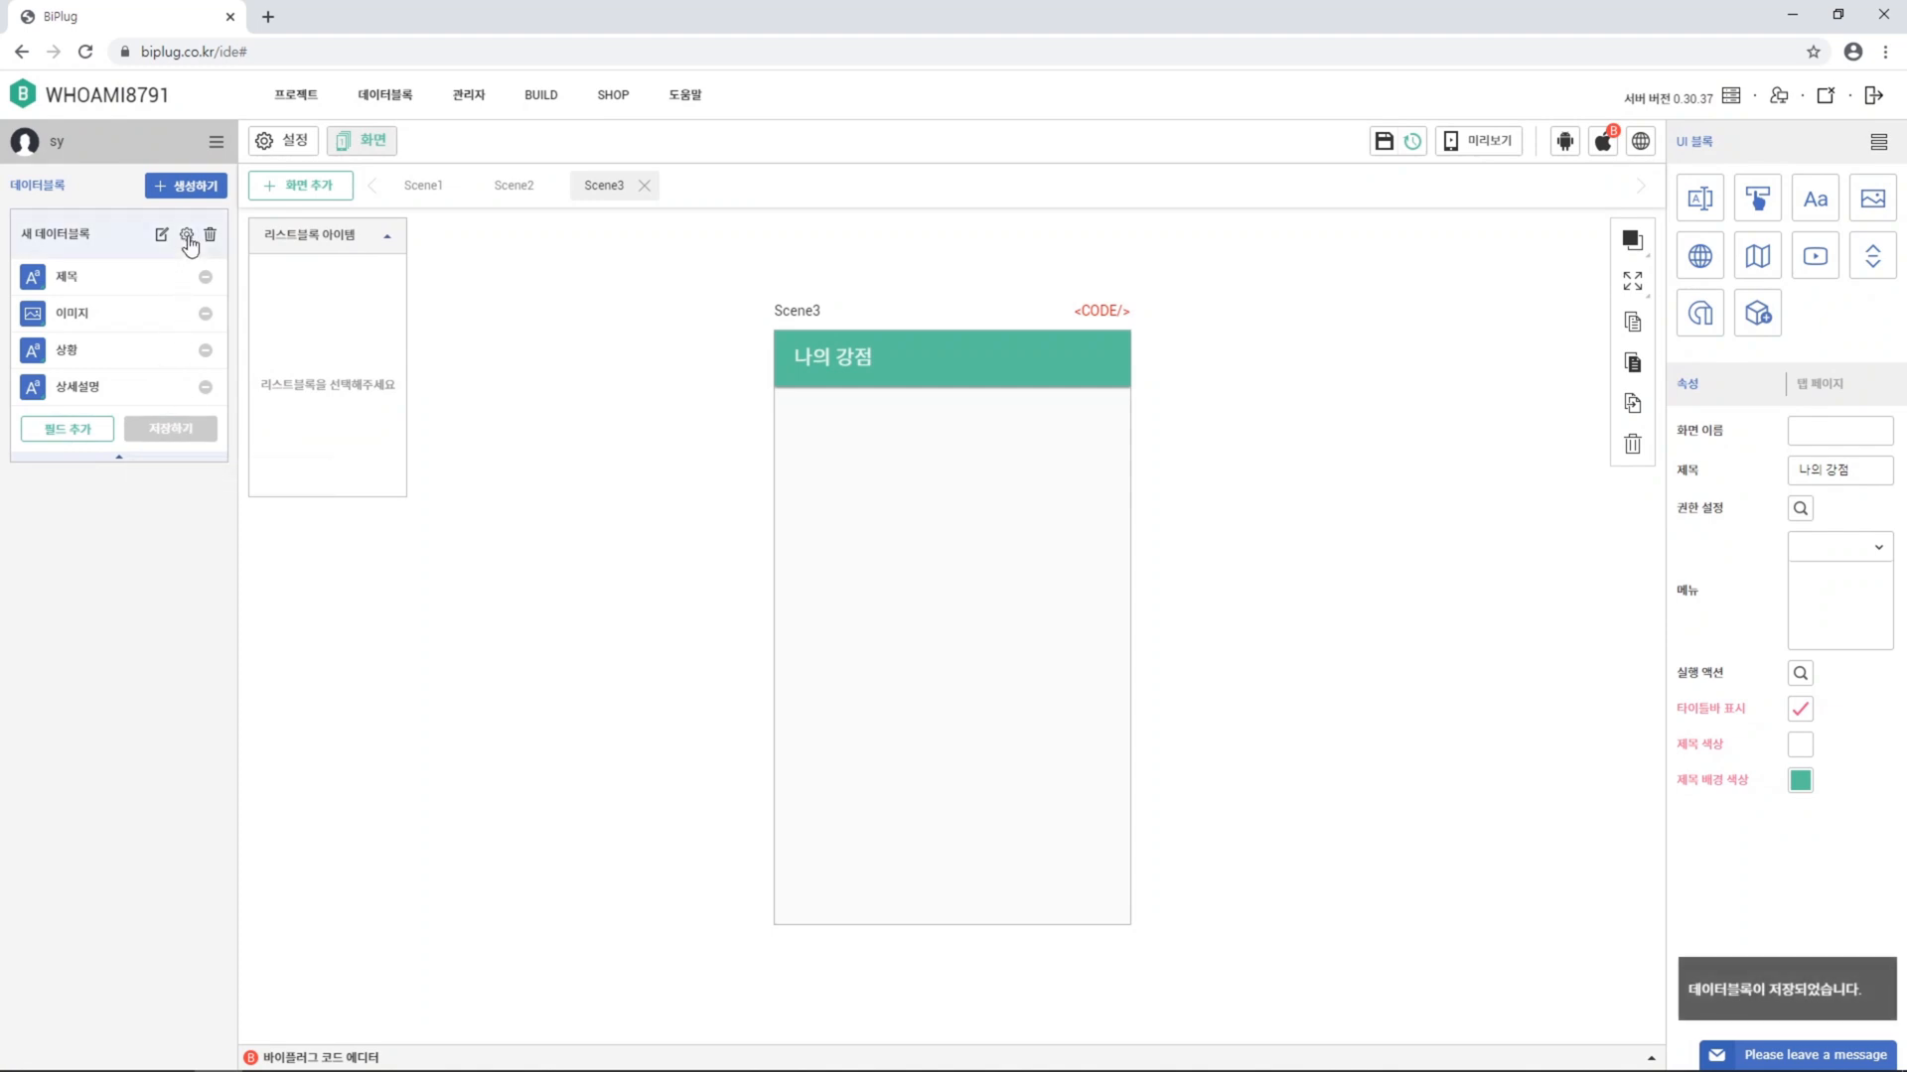
Rename the data block from 새 데이터블록 to '나의 강점' in its settings
{"action": "left_click", "coordinate": [188, 237]}
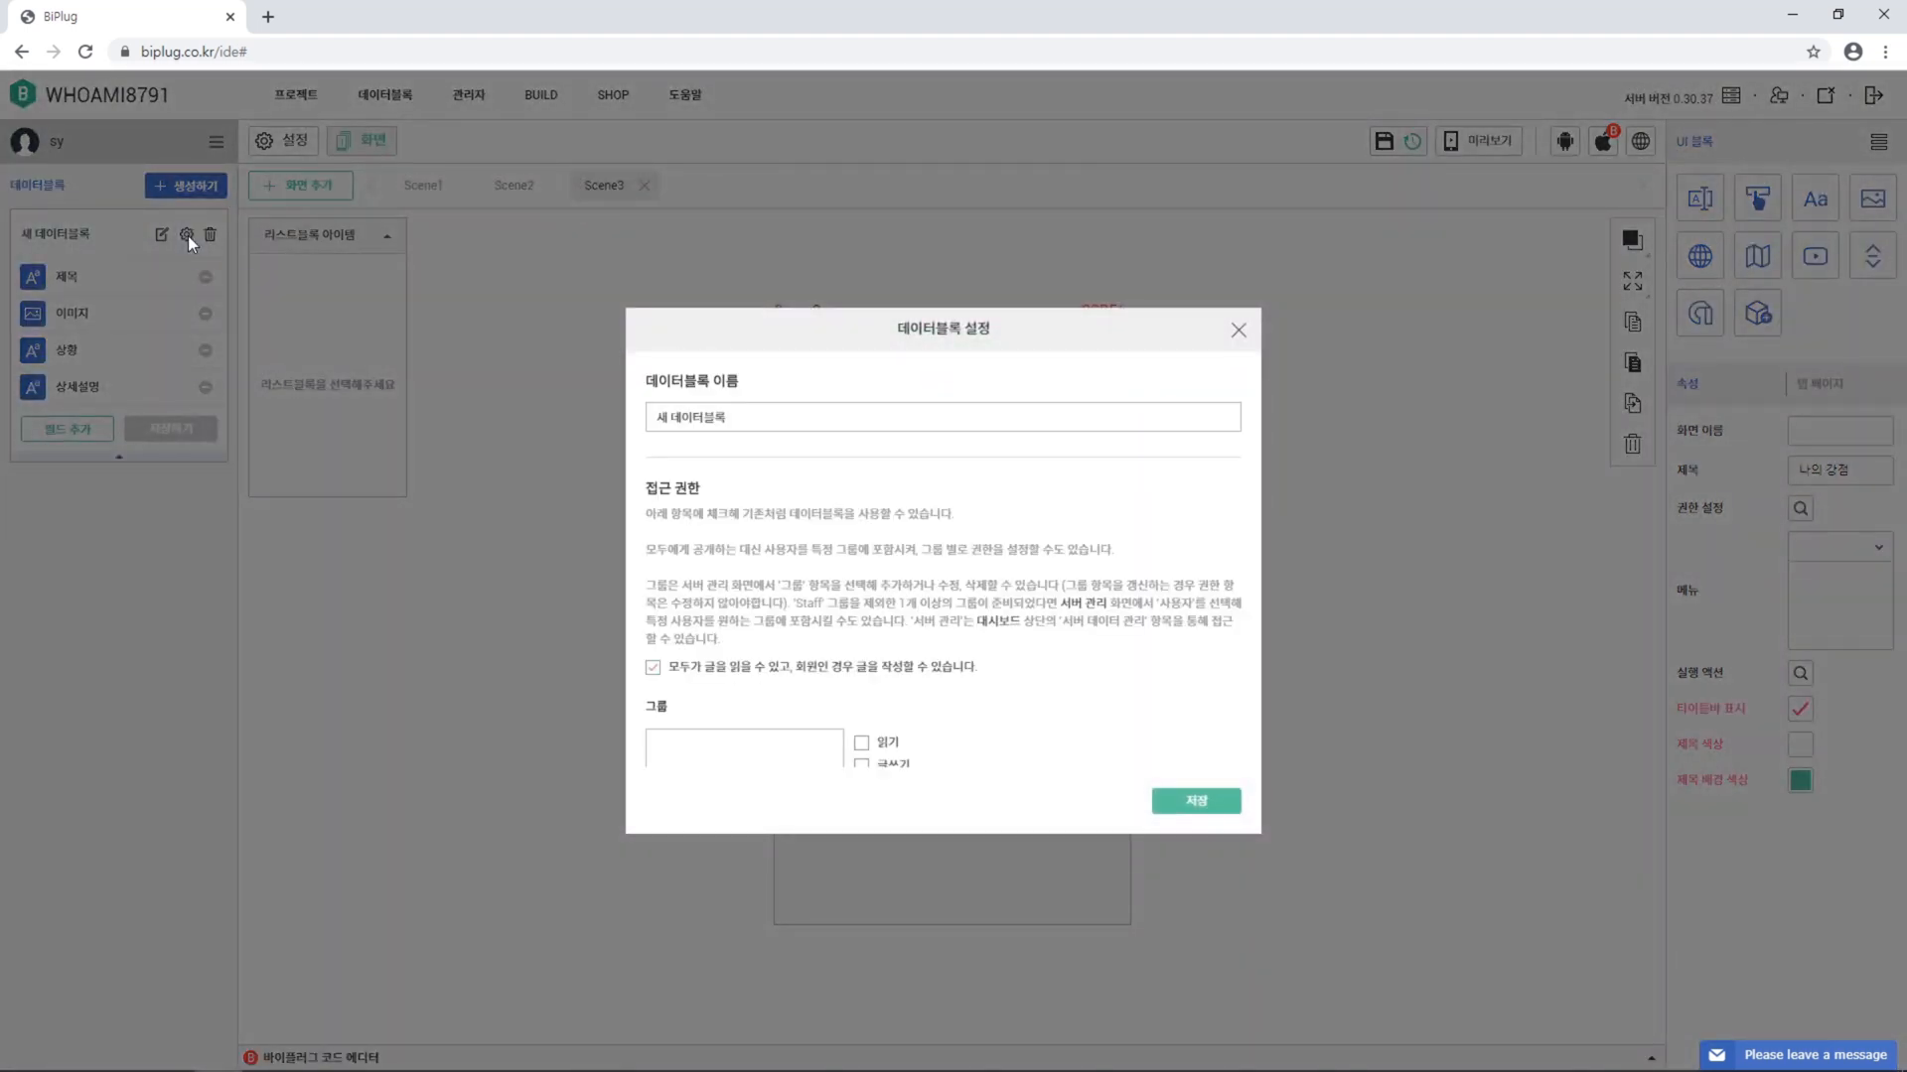
{"action": "left_click_drag", "start_coordinate": [735, 423], "coordinate": [528, 429]}
{"action": "type", "text": "나의 강점"}
{"action": "left_click", "coordinate": [1212, 804]}
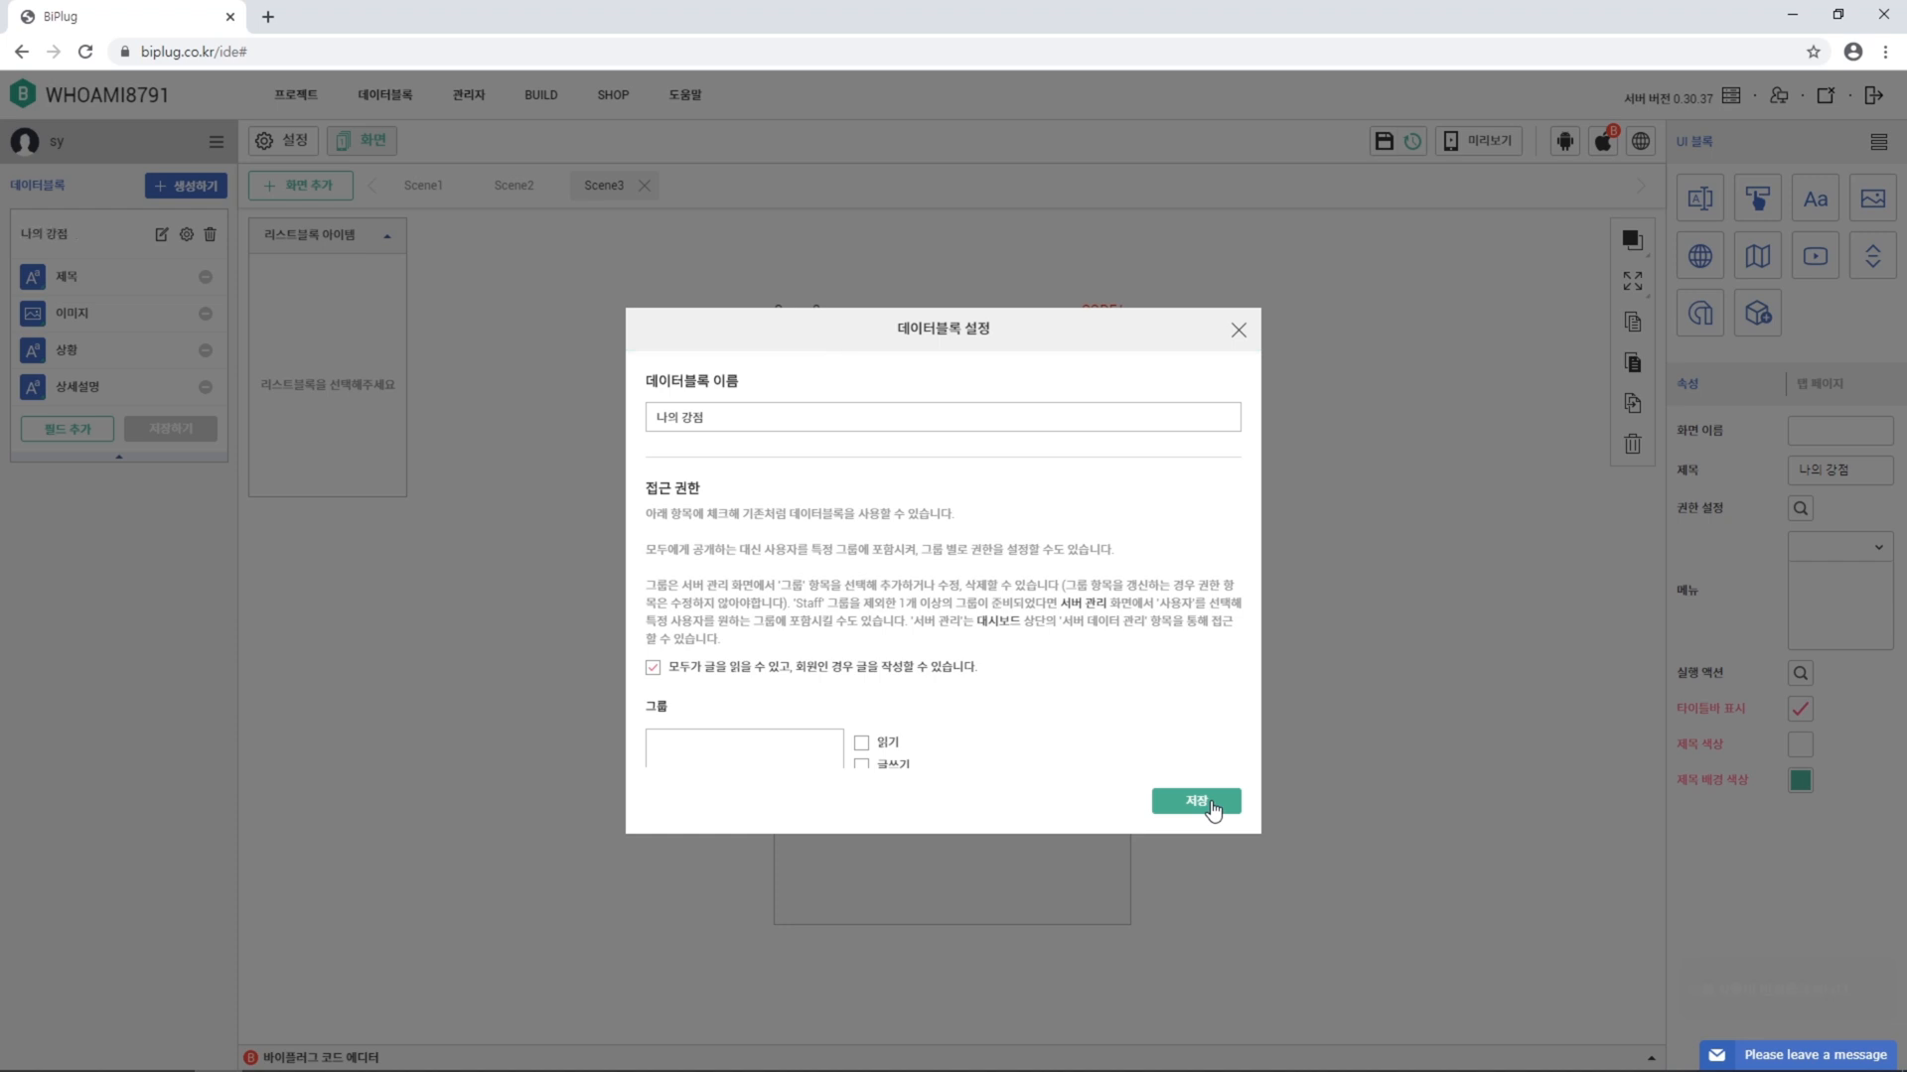
{"action": "left_click", "coordinate": [1239, 333]}
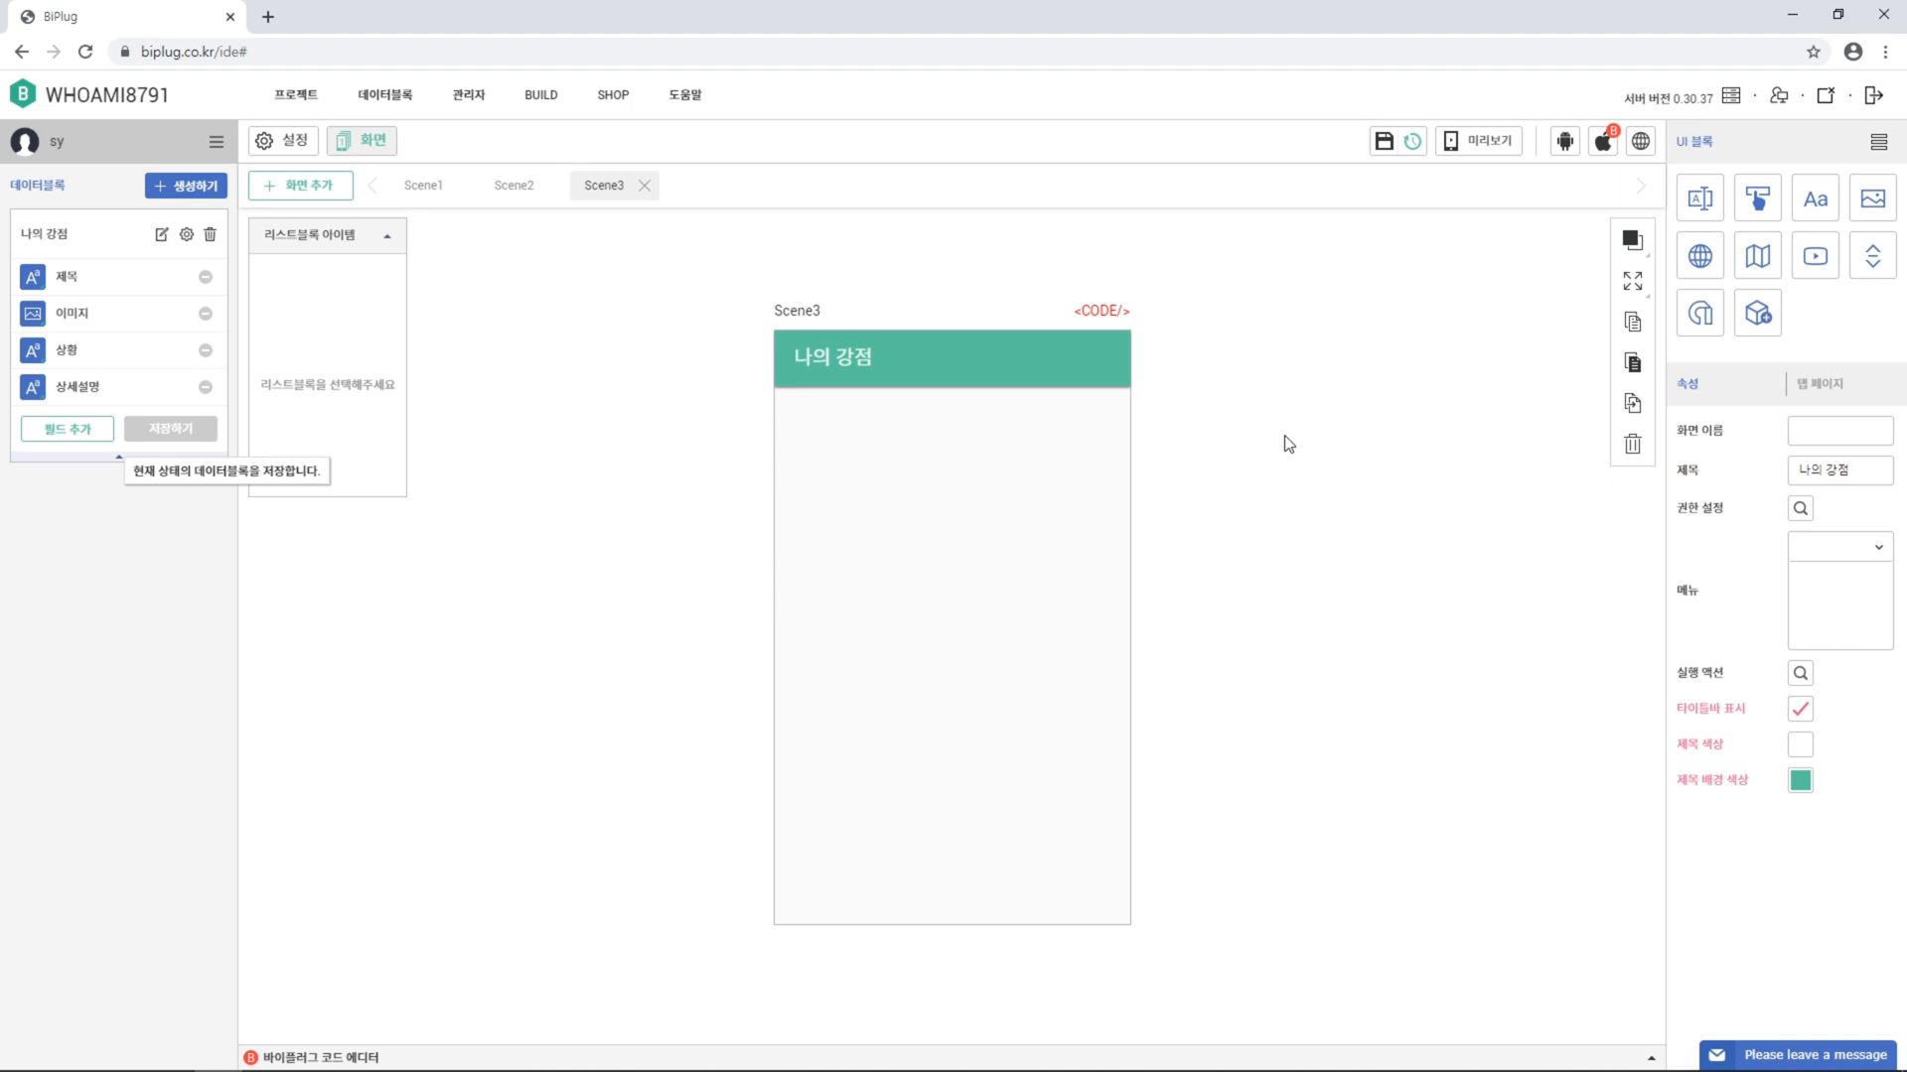
Start a new 나의 강점 entry titled 끈기 with the 끈기.jpg photo
{"action": "left_click", "coordinate": [163, 235]}
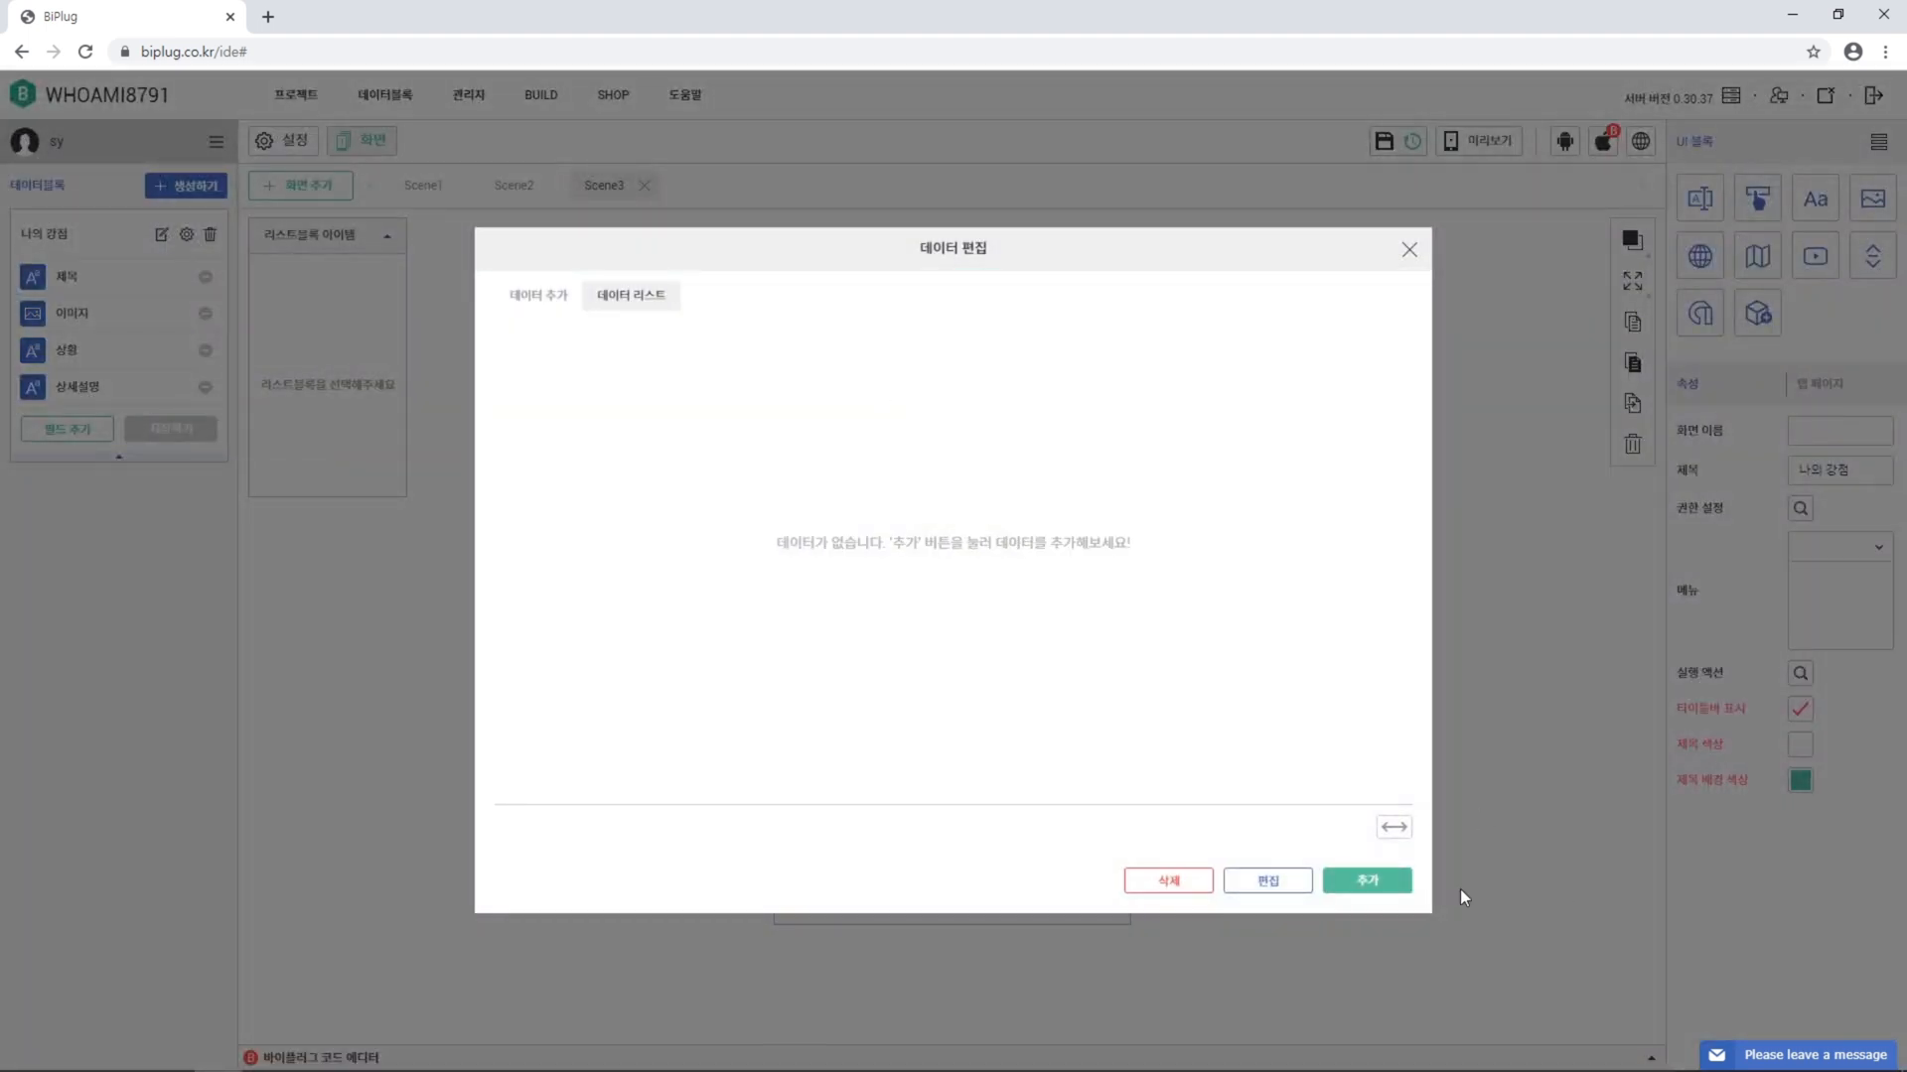
{"action": "left_click", "coordinate": [1395, 883]}
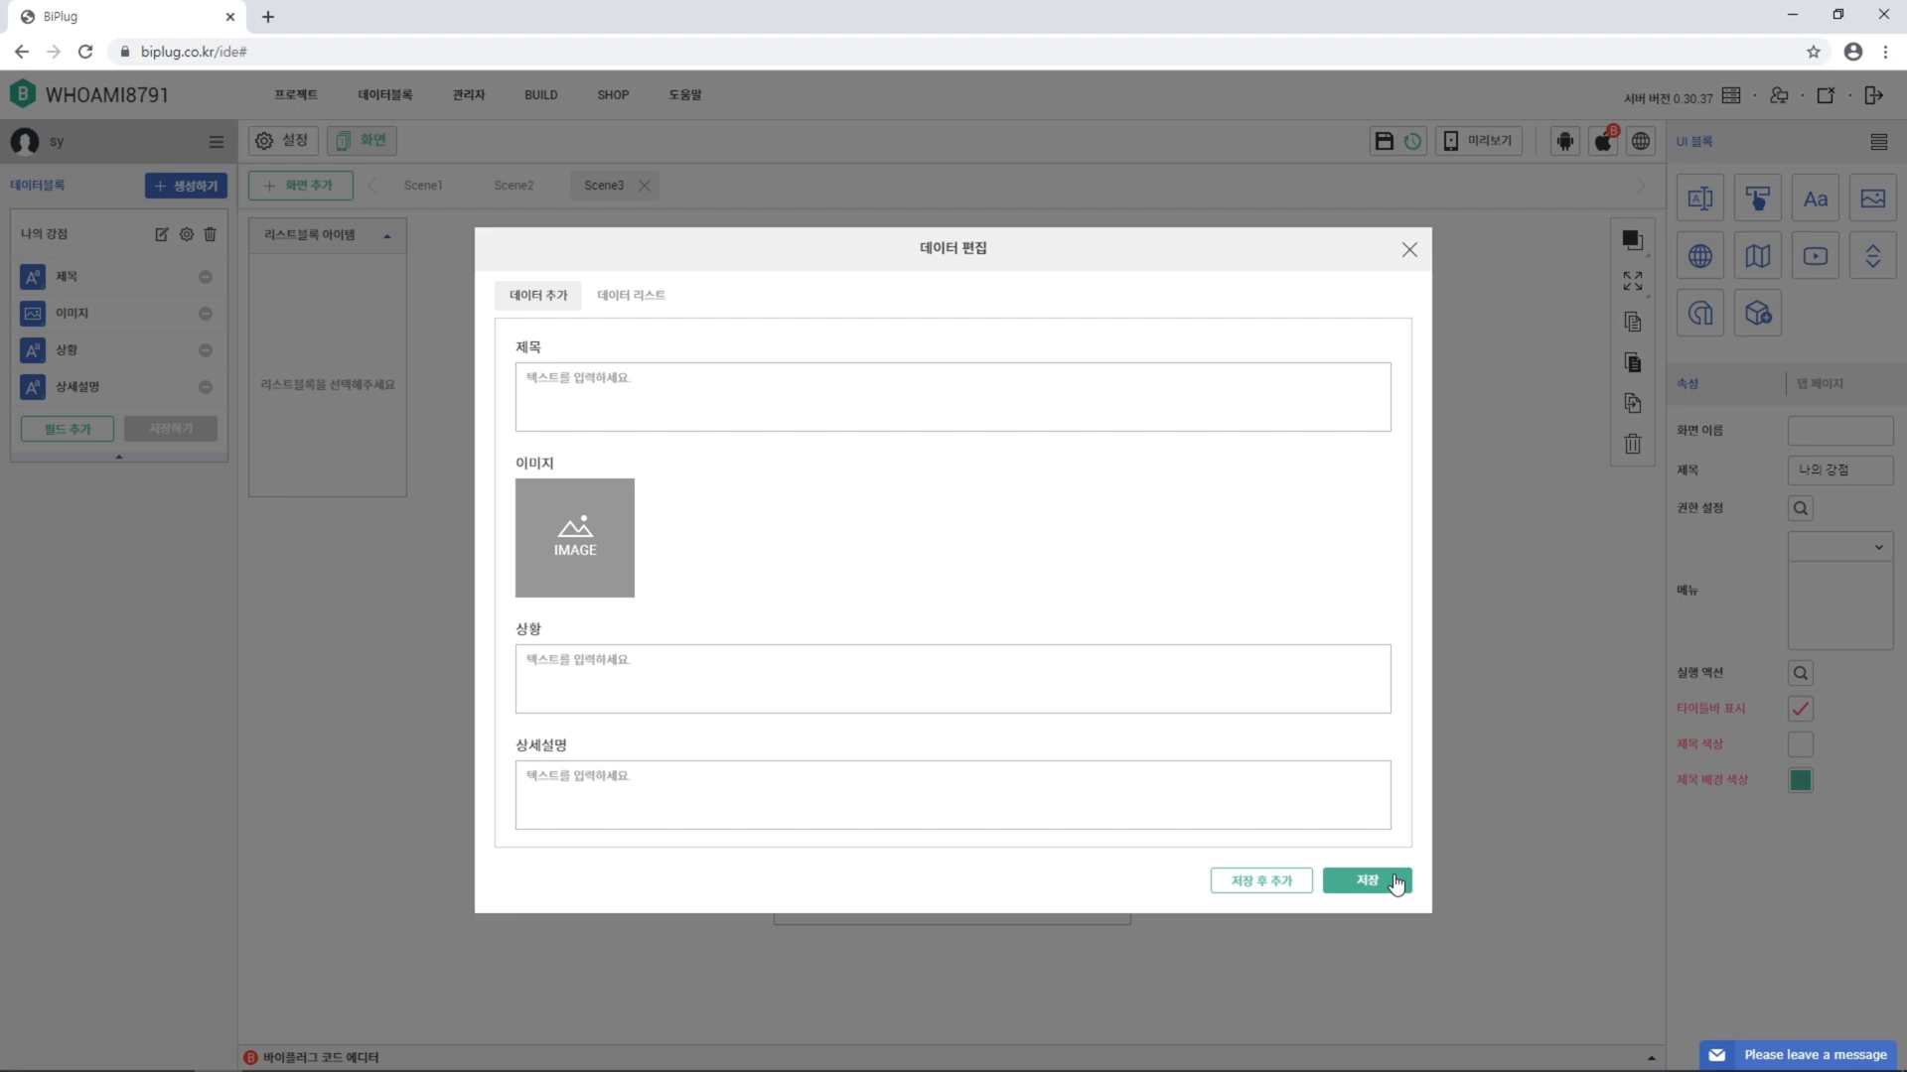
{"action": "key", "text": "alt+Tab"}
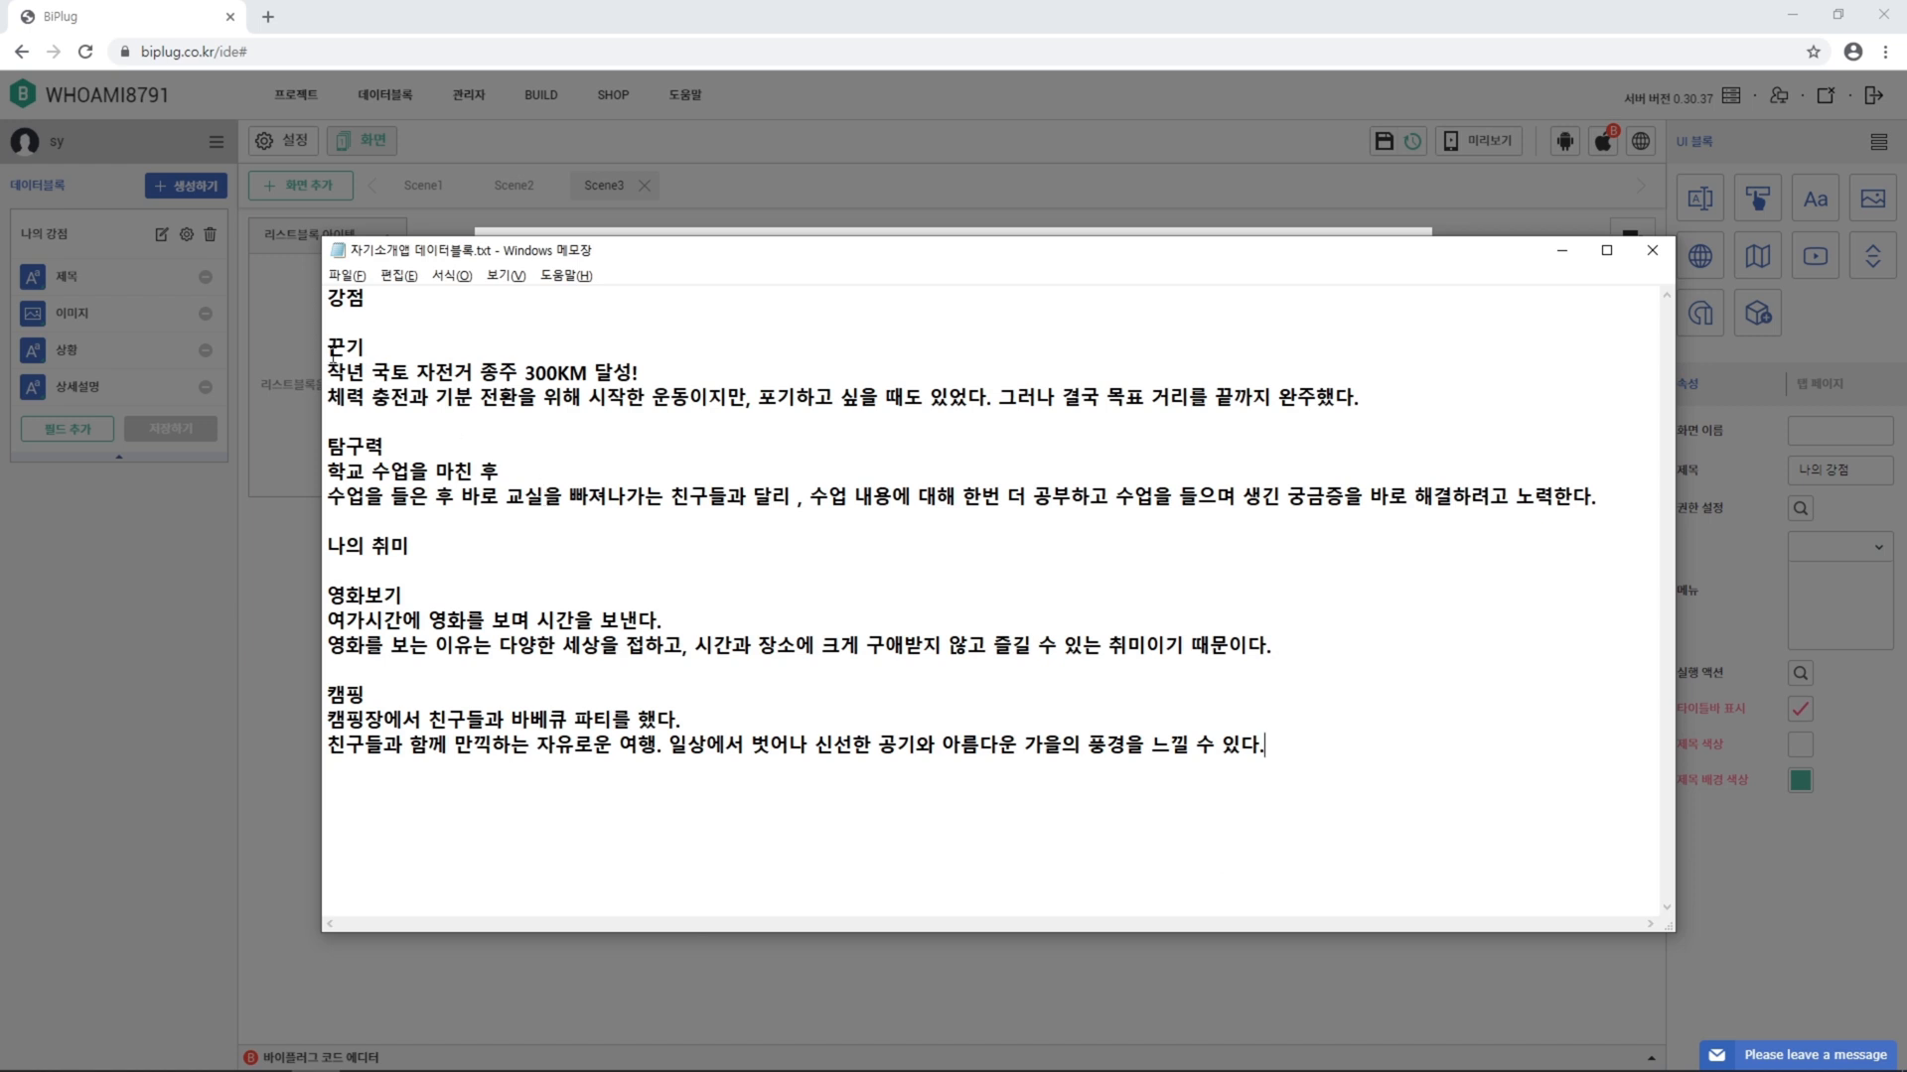
{"action": "left_click_drag", "start_coordinate": [328, 348], "coordinate": [403, 351]}
{"action": "key", "text": "ctrl+c"}
{"action": "key", "text": "alt+Tab"}
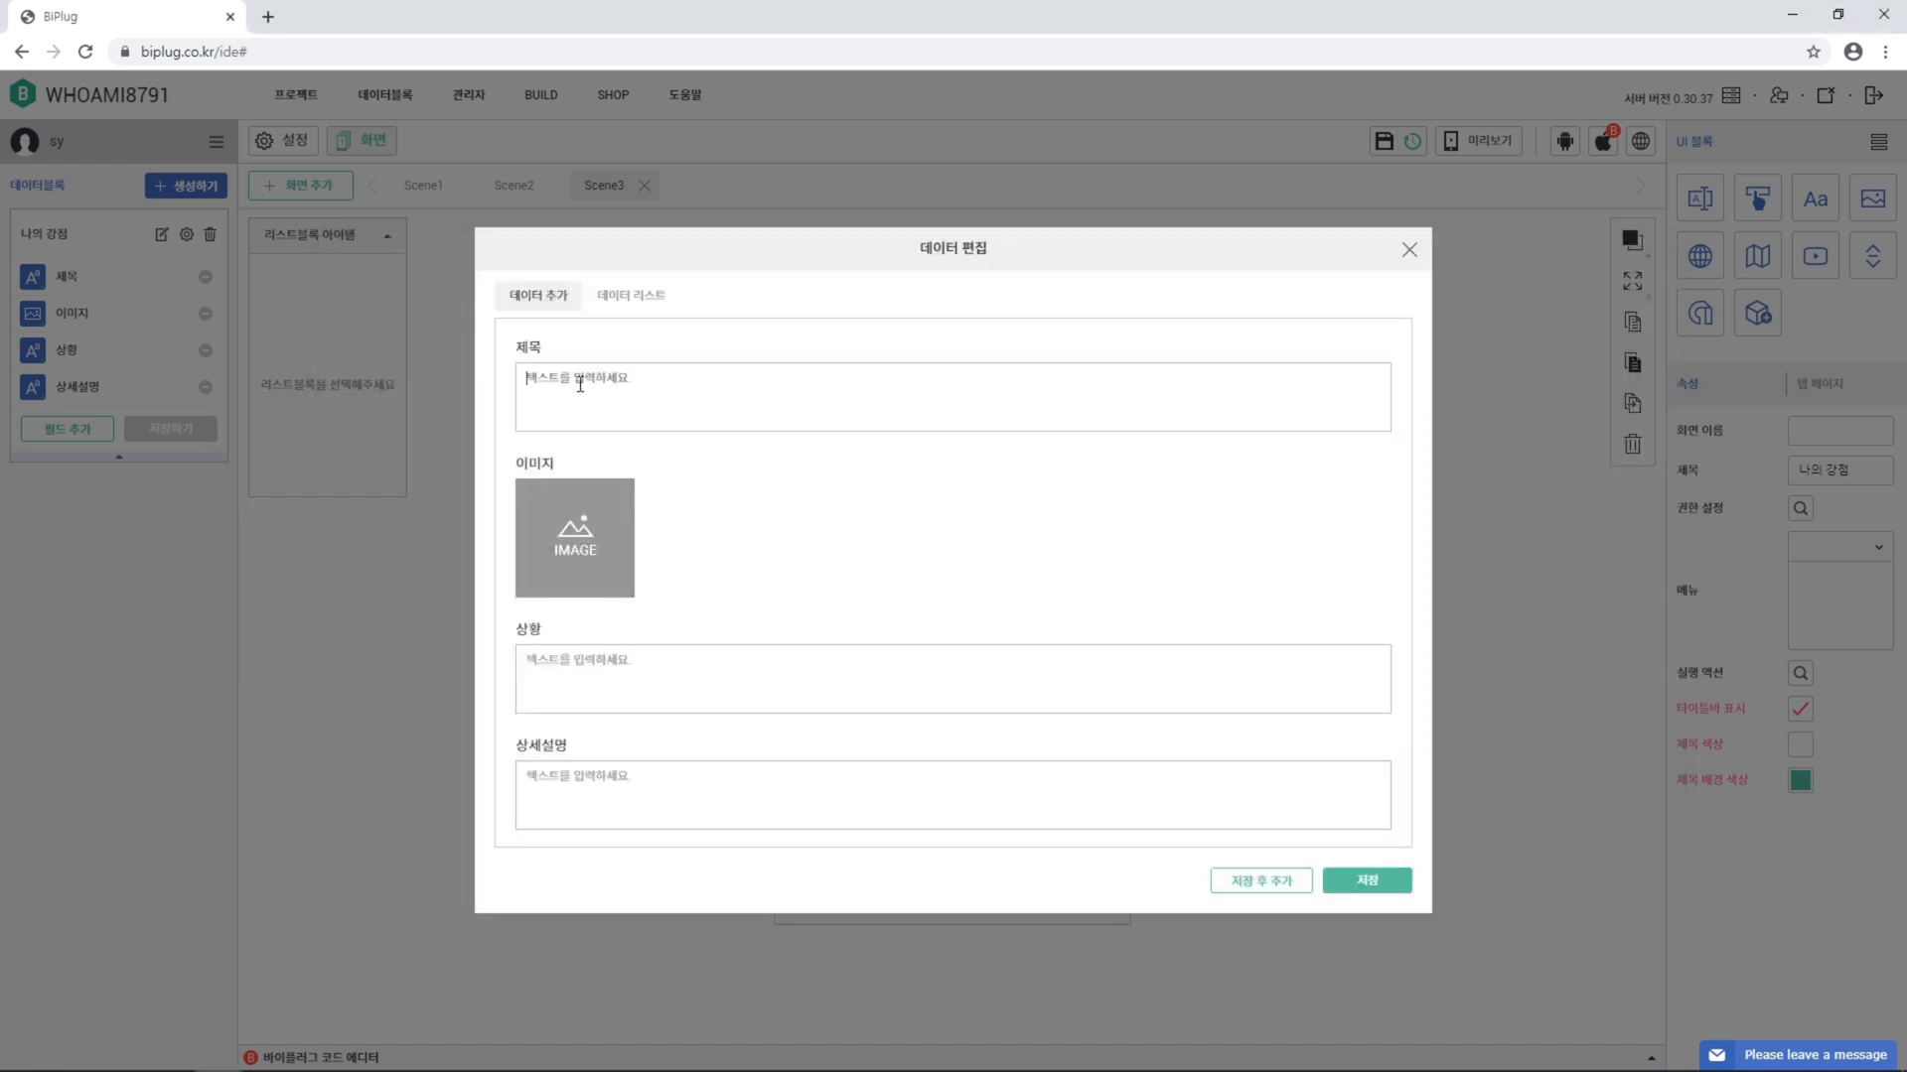
{"action": "key", "text": "ctrl+v"}
{"action": "left_click", "coordinate": [597, 535]}
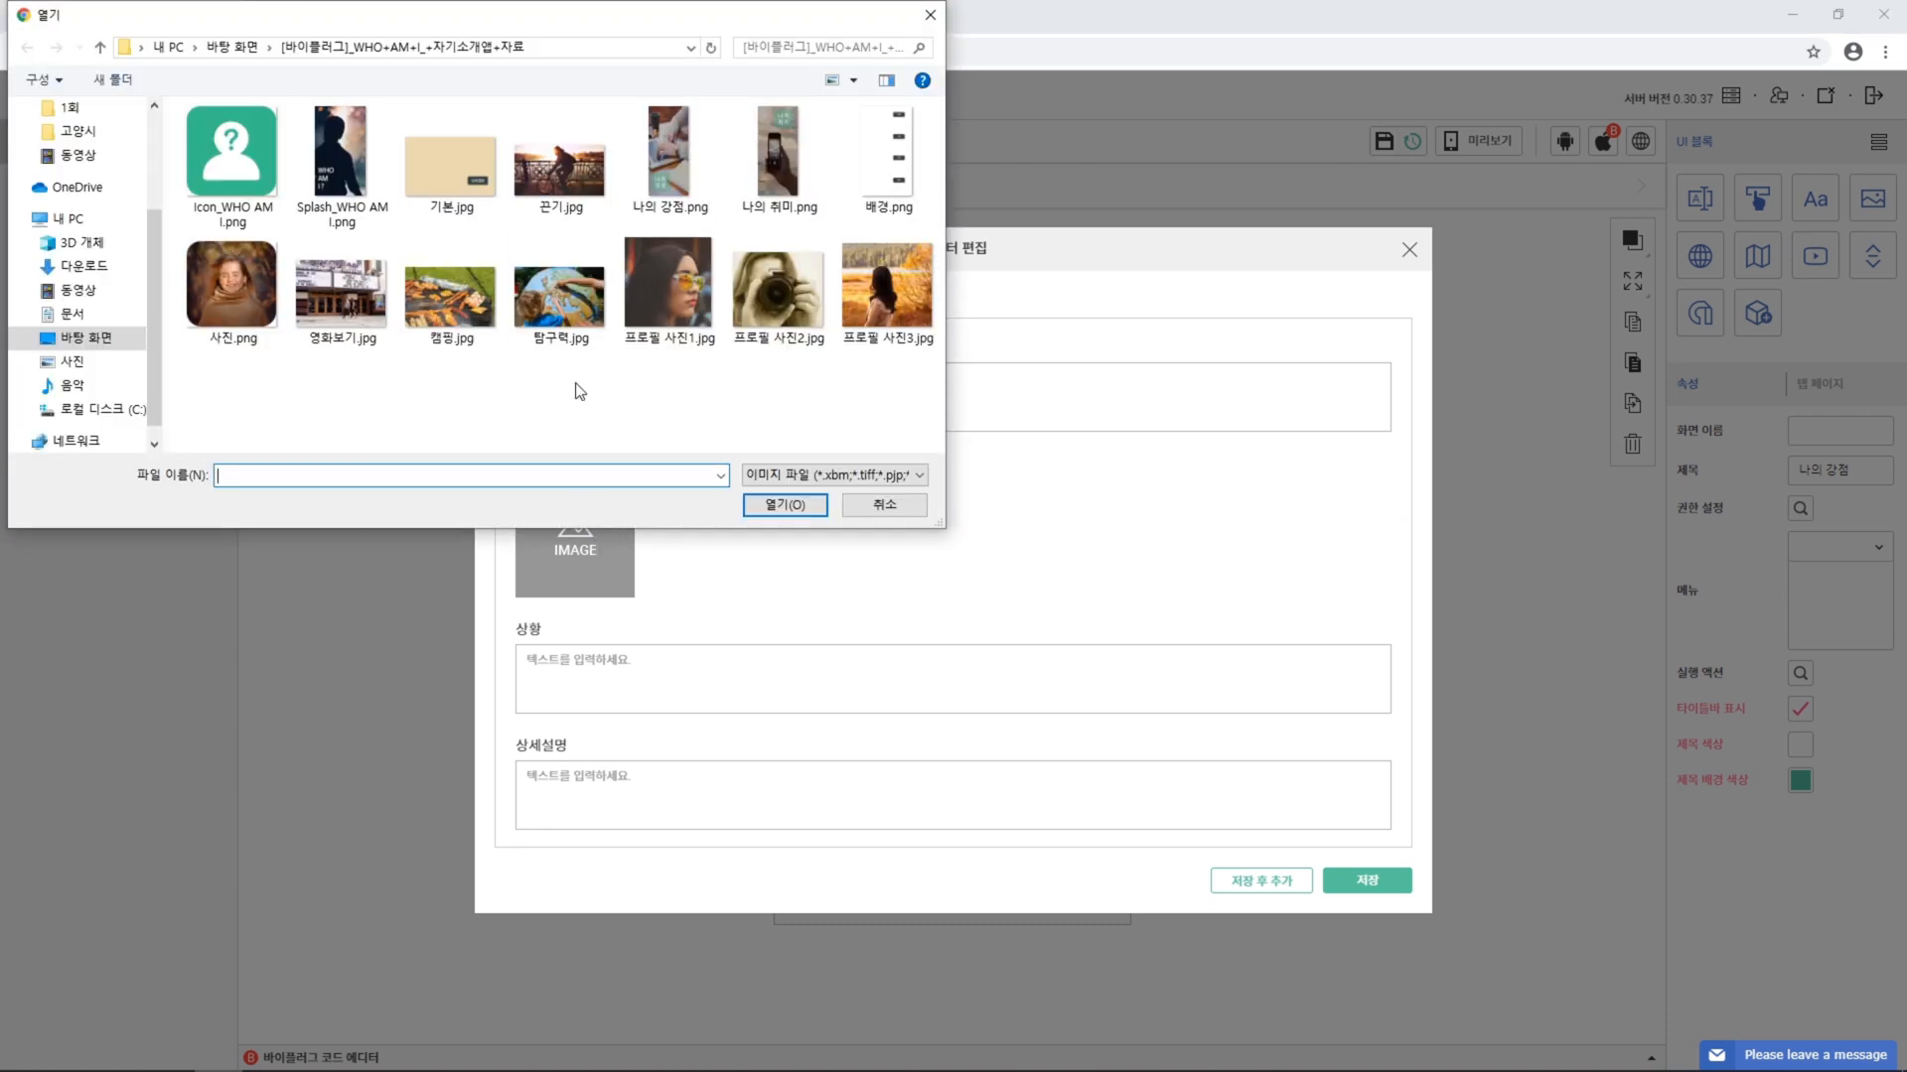
{"action": "left_click", "coordinate": [577, 194]}
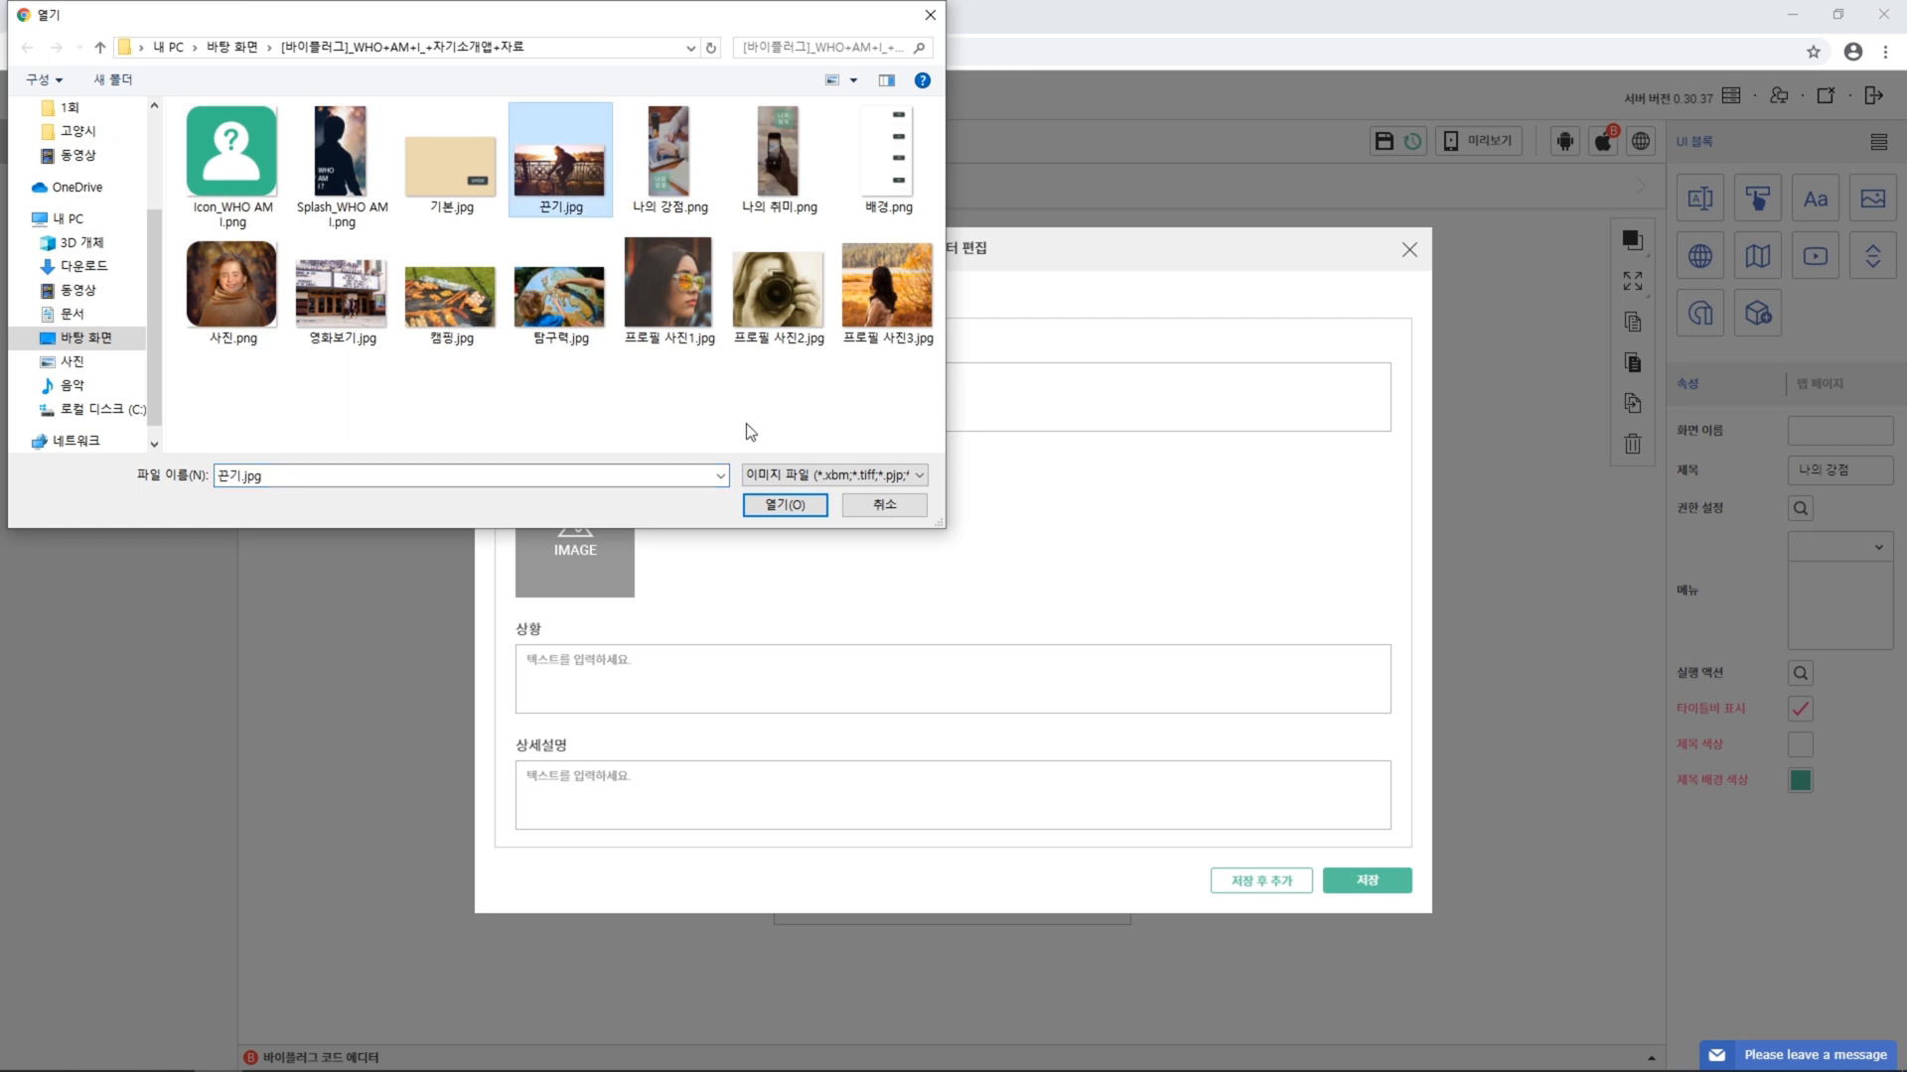
{"action": "left_click", "coordinate": [800, 507]}
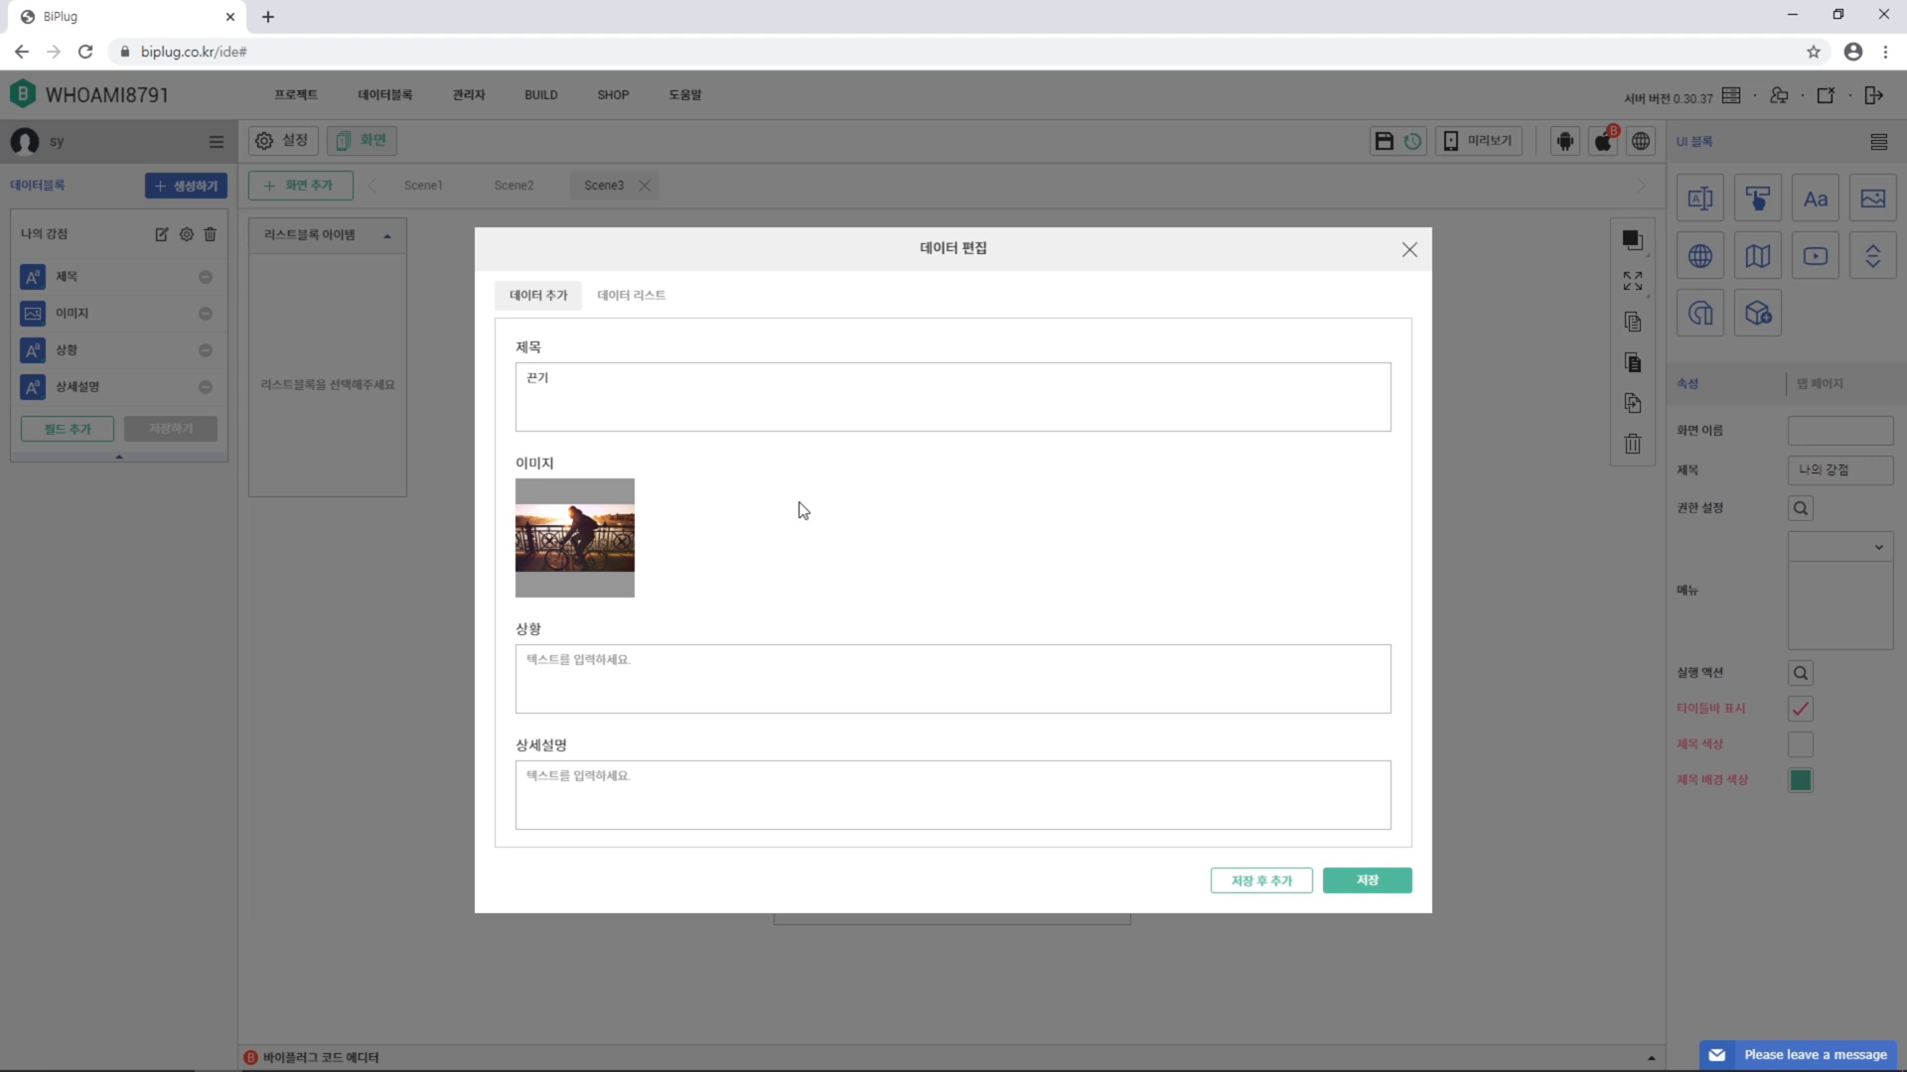
Fill 상황 and 상세설명 with the cycling lines from the notes and save the entry
{"action": "key", "text": "alt+Tab"}
{"action": "left_click_drag", "start_coordinate": [331, 373], "coordinate": [705, 383]}
{"action": "key", "text": "ctrl+c"}
{"action": "key", "text": "alt+Tab"}
{"action": "left_click", "coordinate": [653, 664]}
{"action": "key", "text": "ctrl+v"}
{"action": "key", "text": "alt+Tab"}
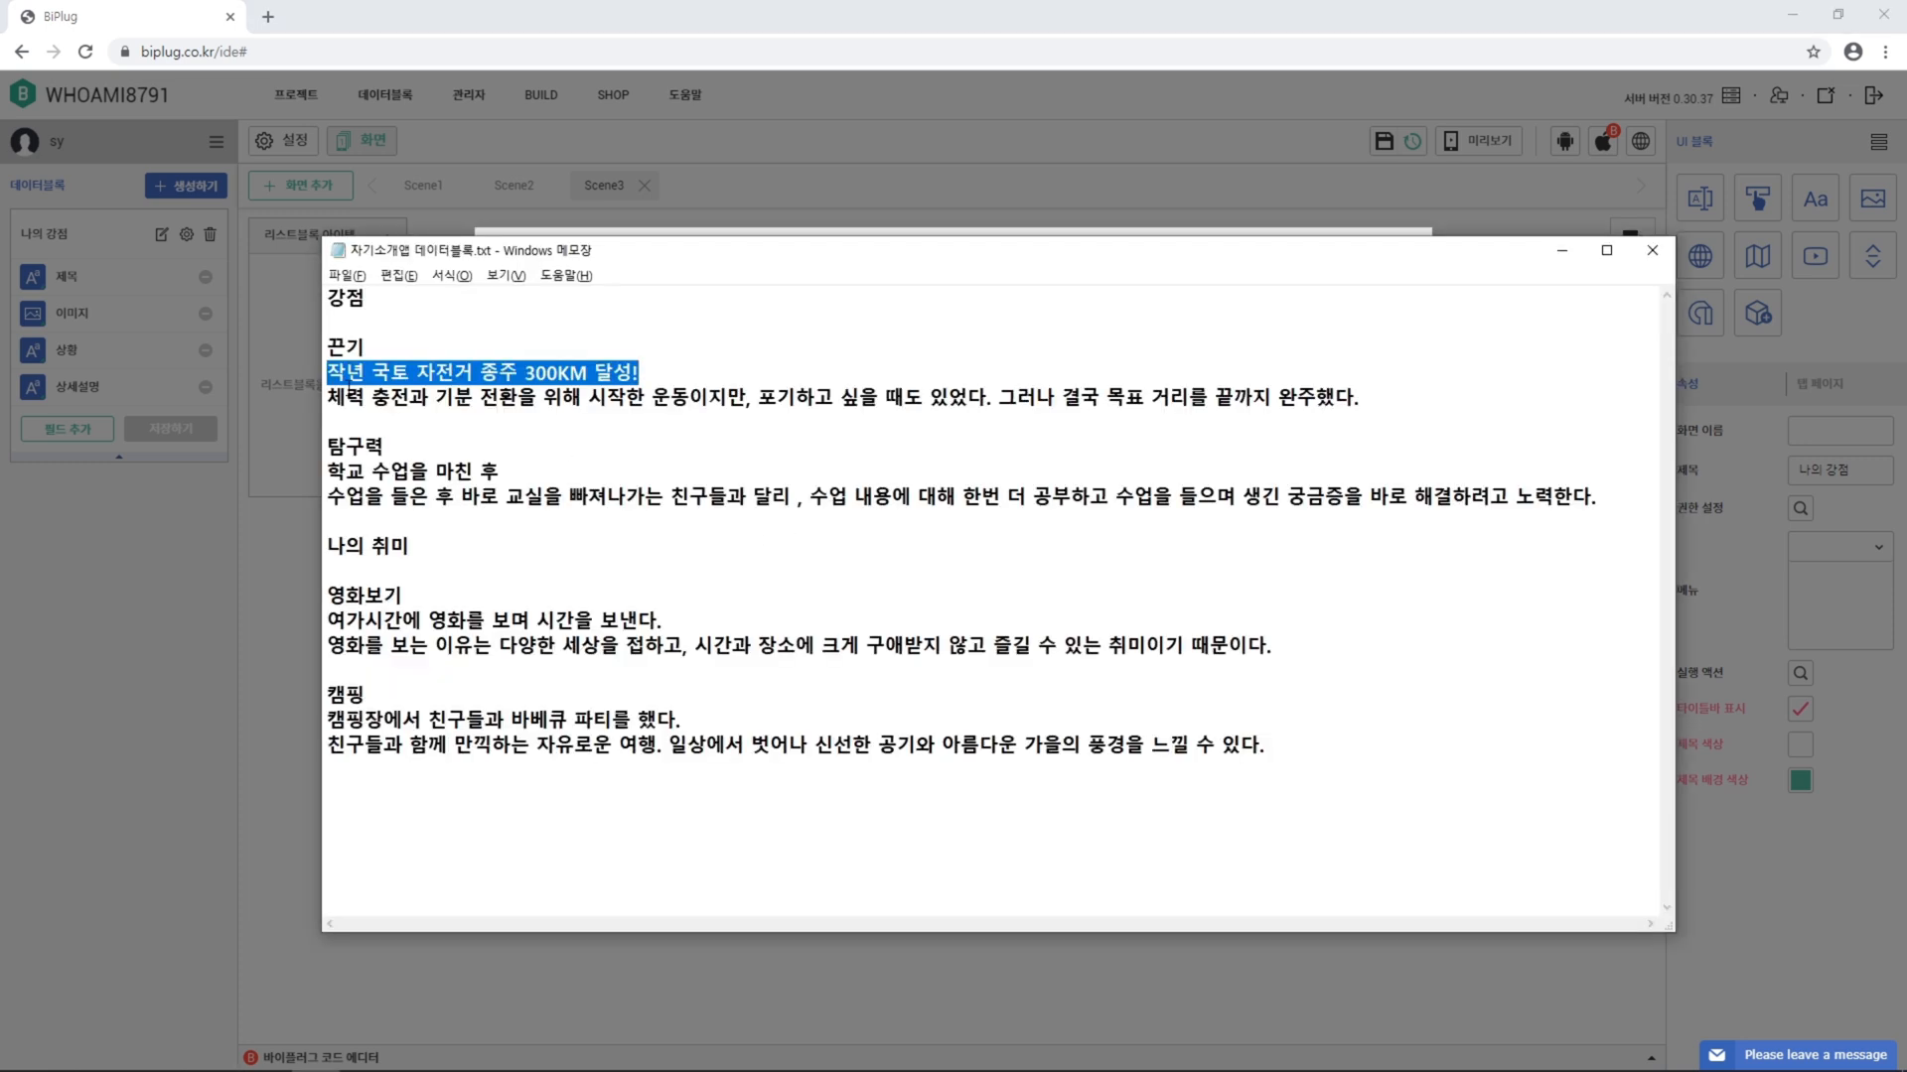
{"action": "left_click_drag", "start_coordinate": [331, 397], "coordinate": [1197, 425]}
{"action": "key", "text": "ctrl+c"}
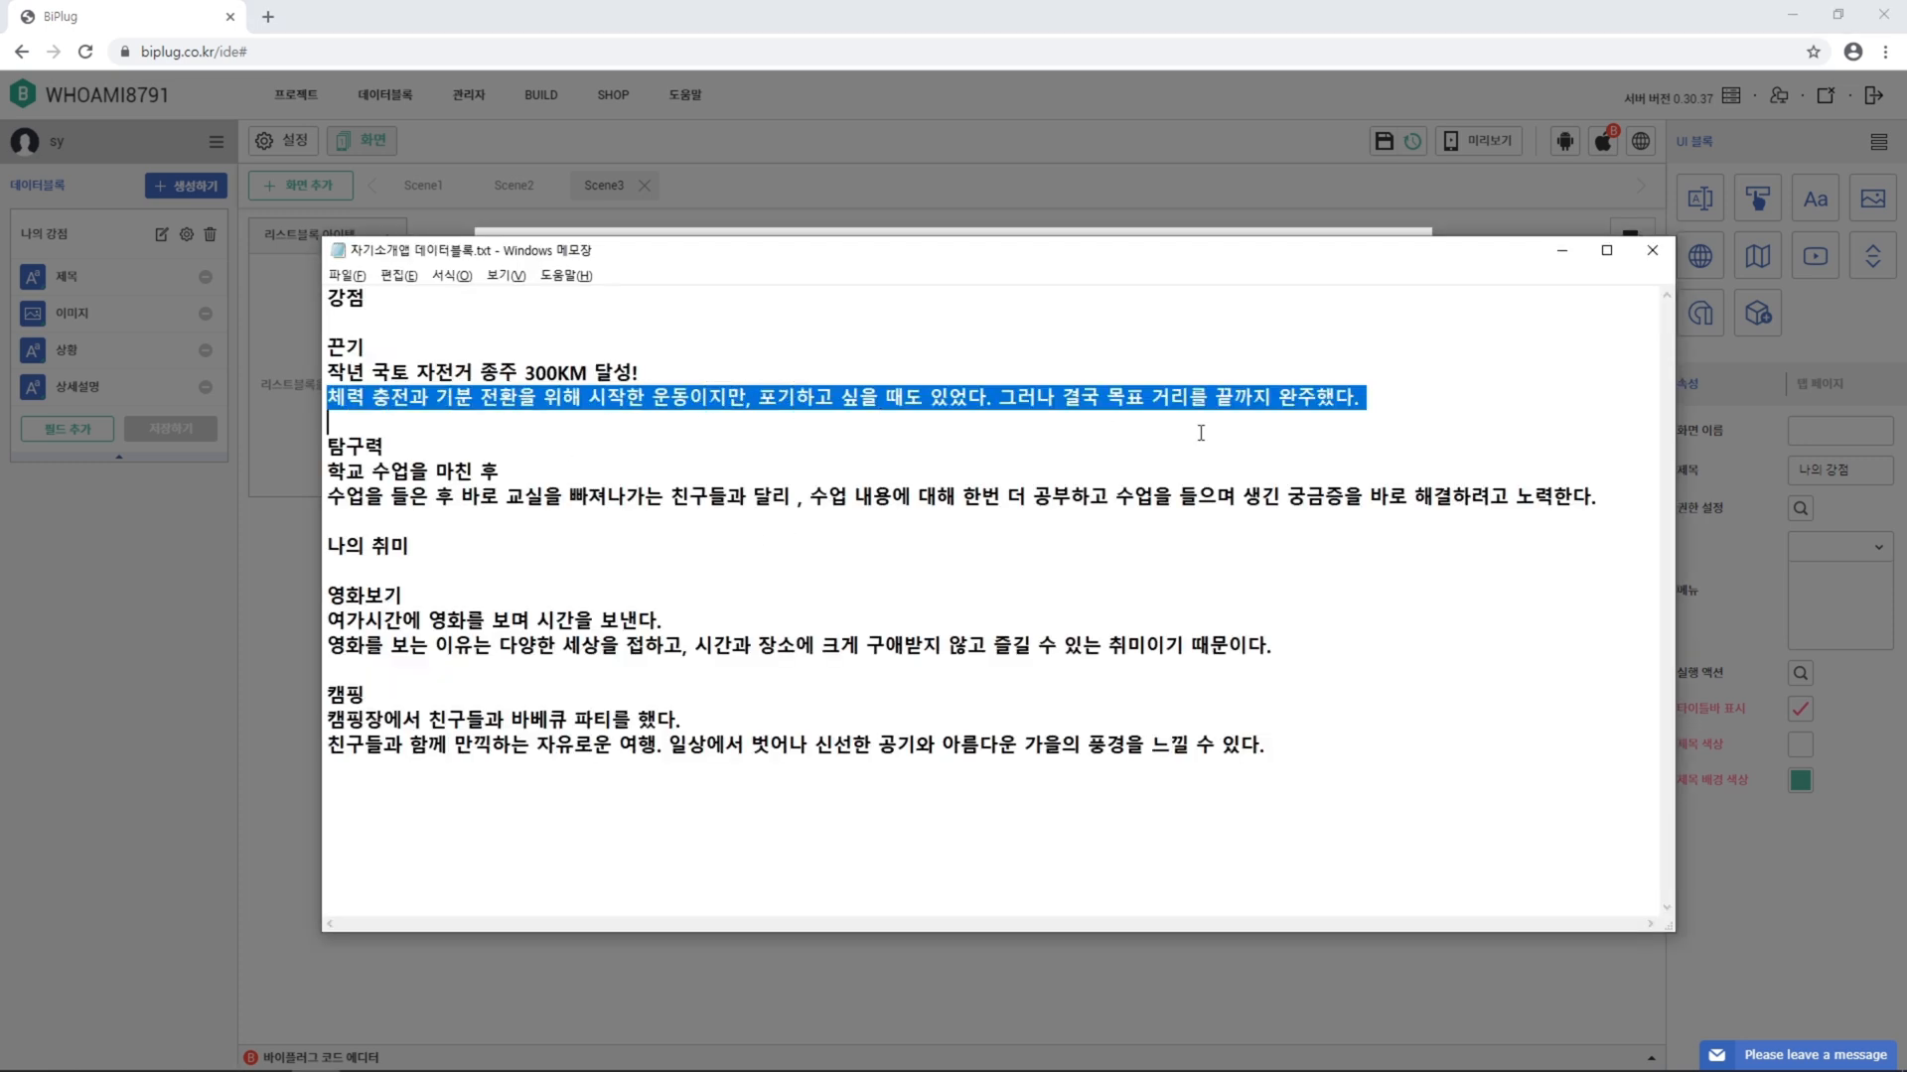
{"action": "key", "text": "alt+Tab"}
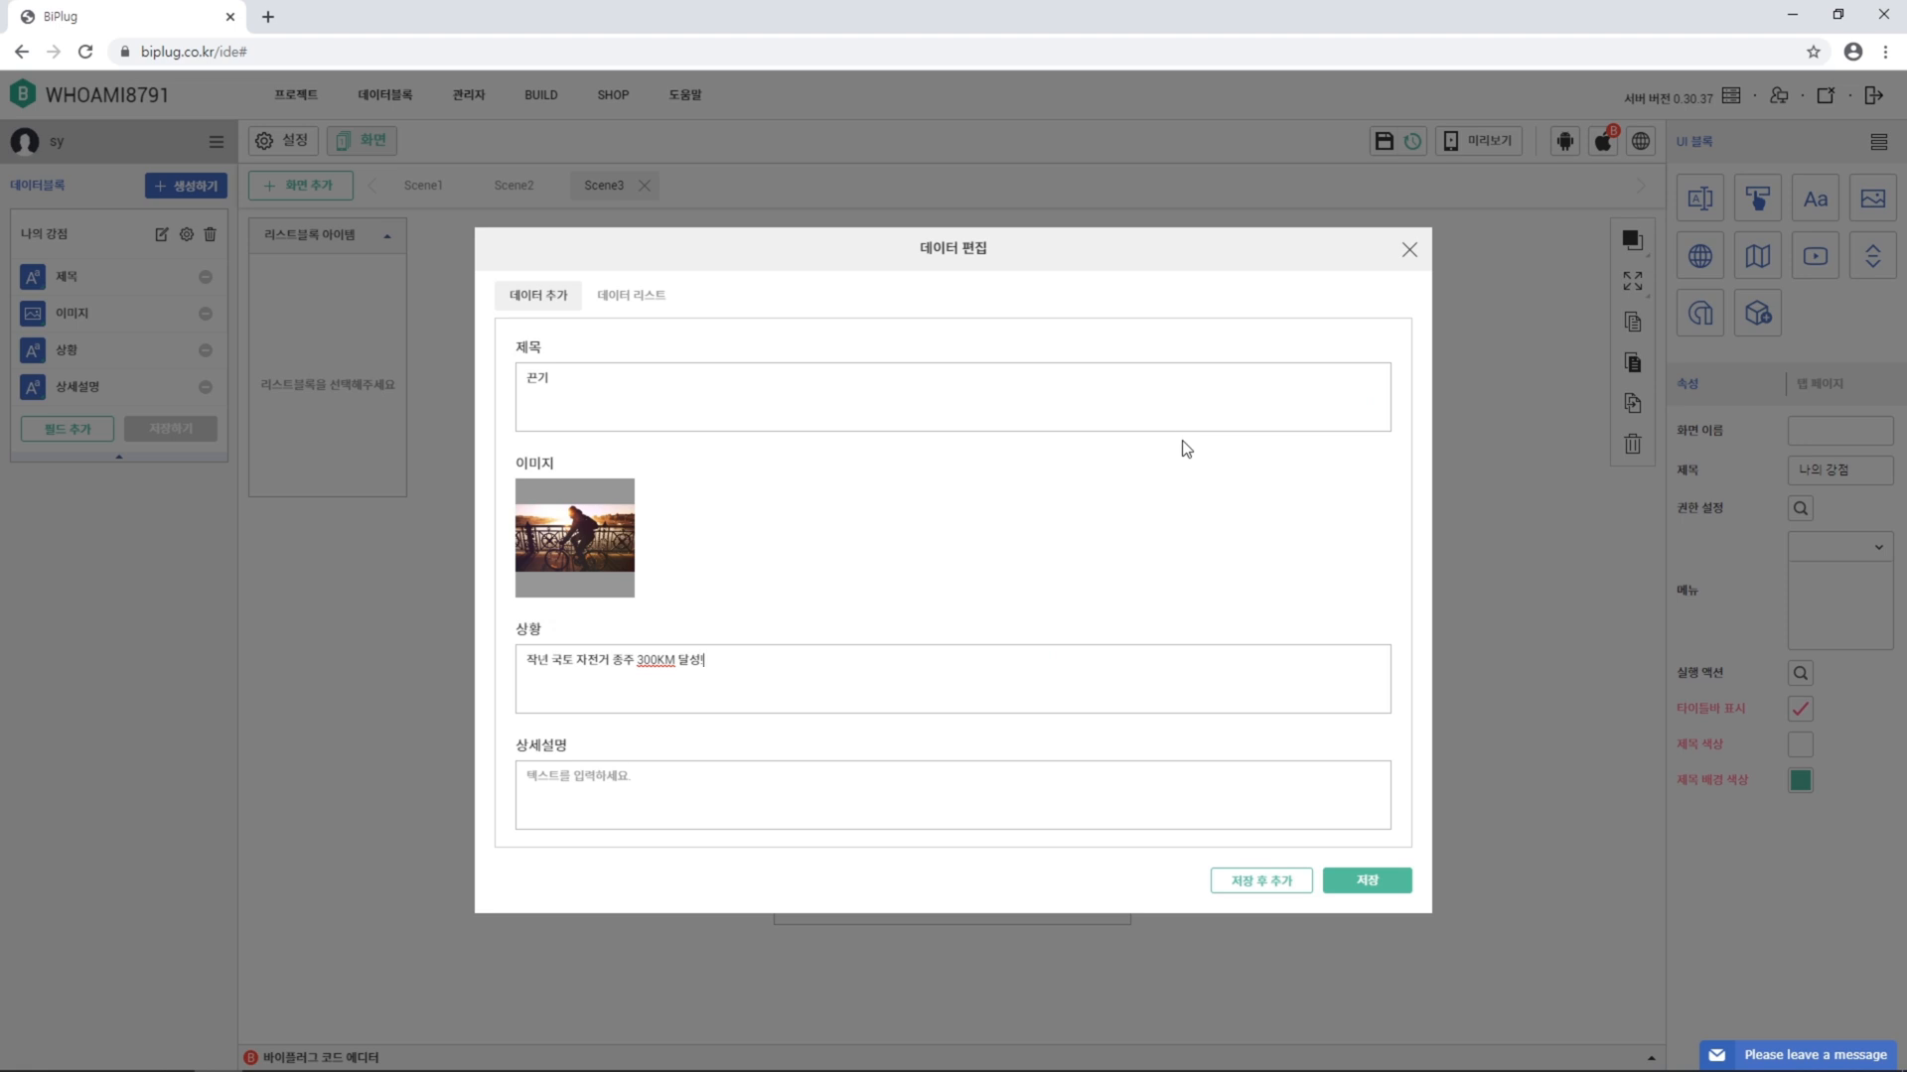
{"action": "left_click", "coordinate": [682, 795]}
{"action": "key", "text": "ctrl+v"}
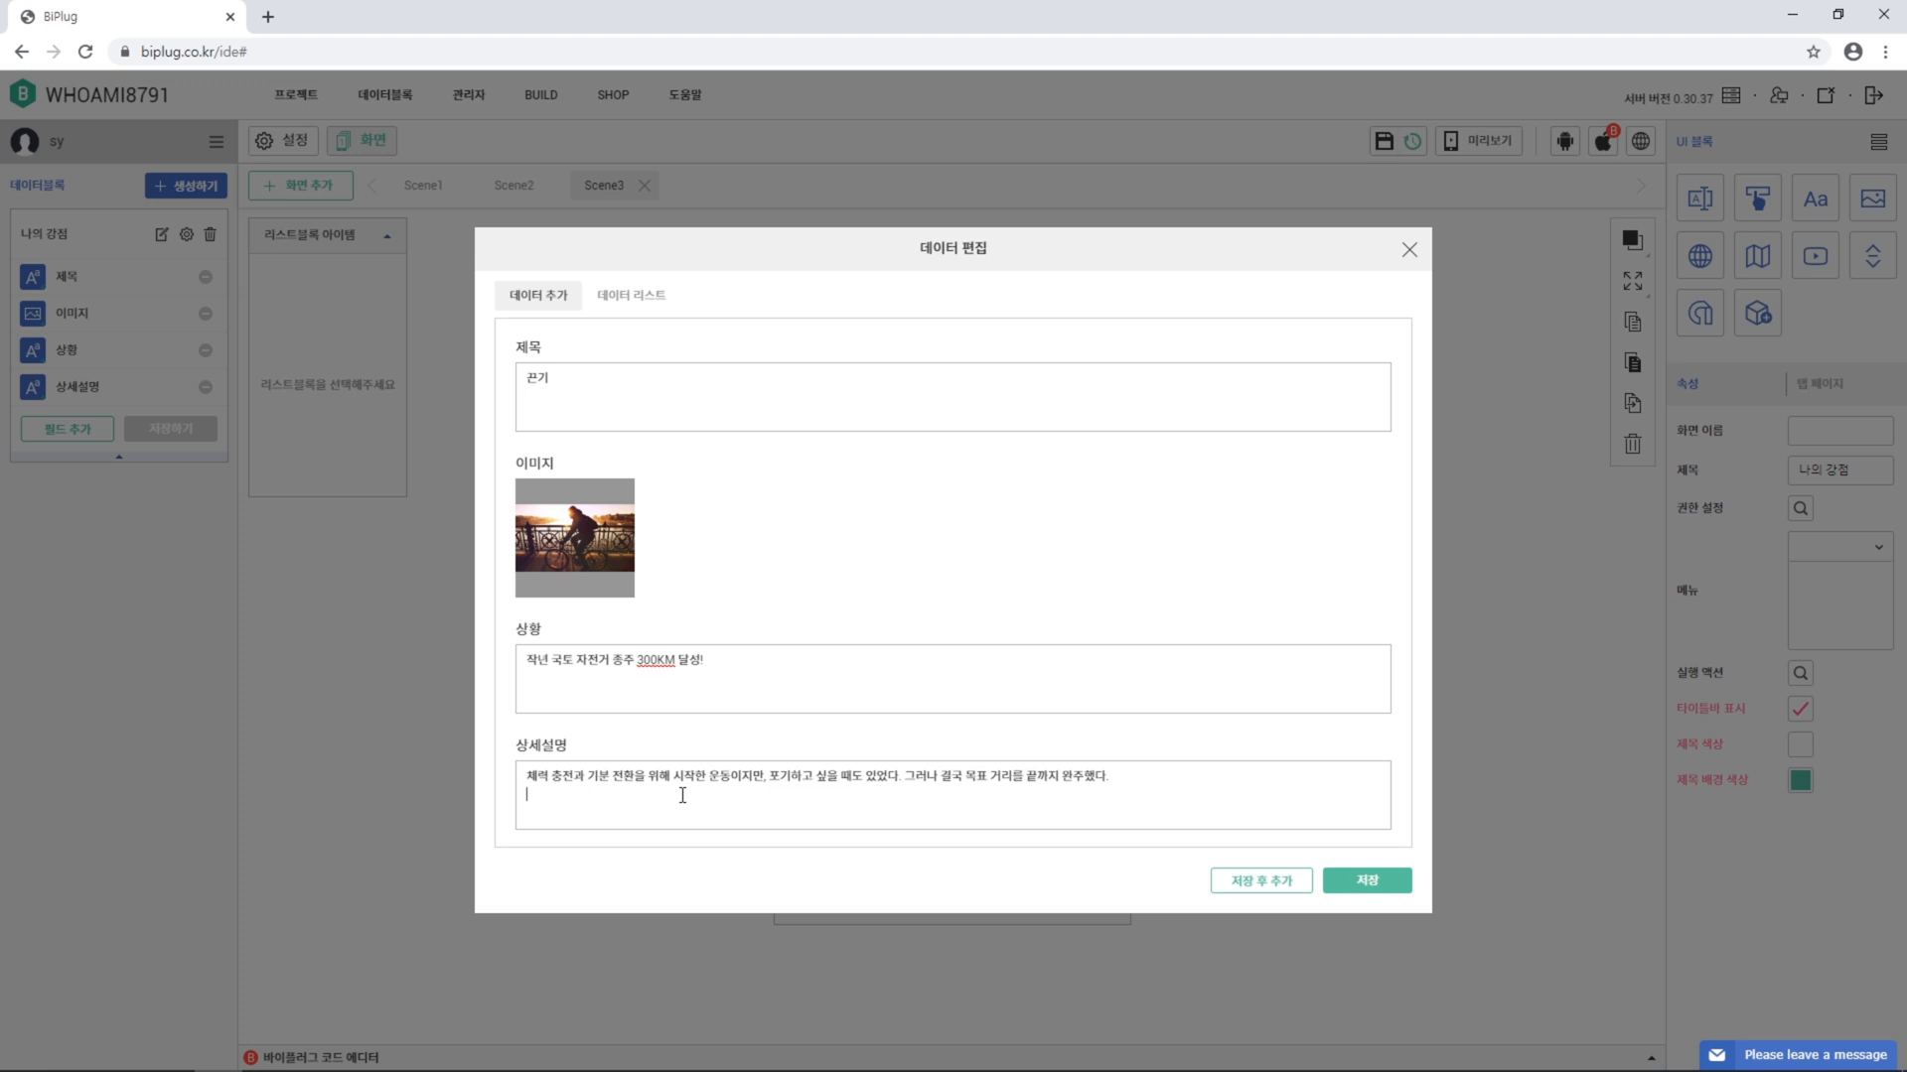
{"action": "left_click", "coordinate": [1261, 882]}
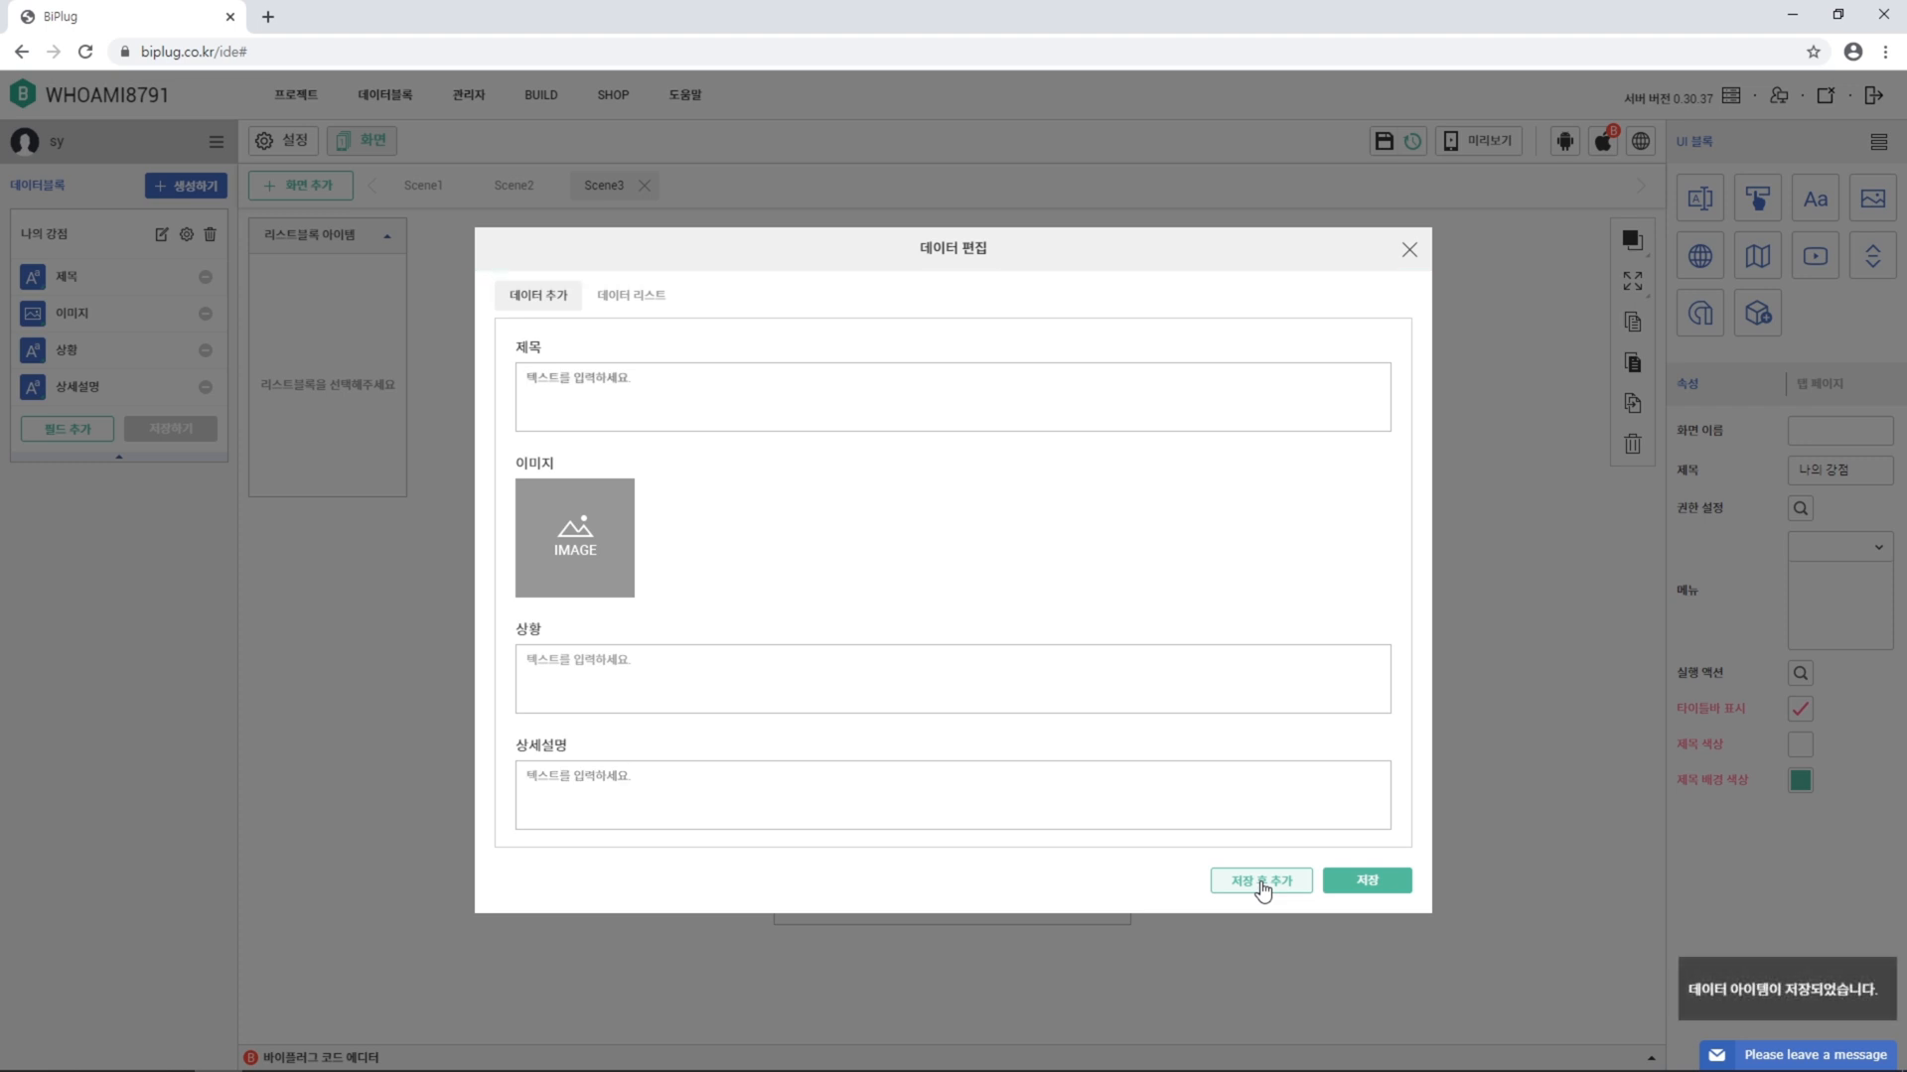
Start a second entry titled 탐구력 with the 탐구력.jpg photo
{"action": "key", "text": "alt+Tab"}
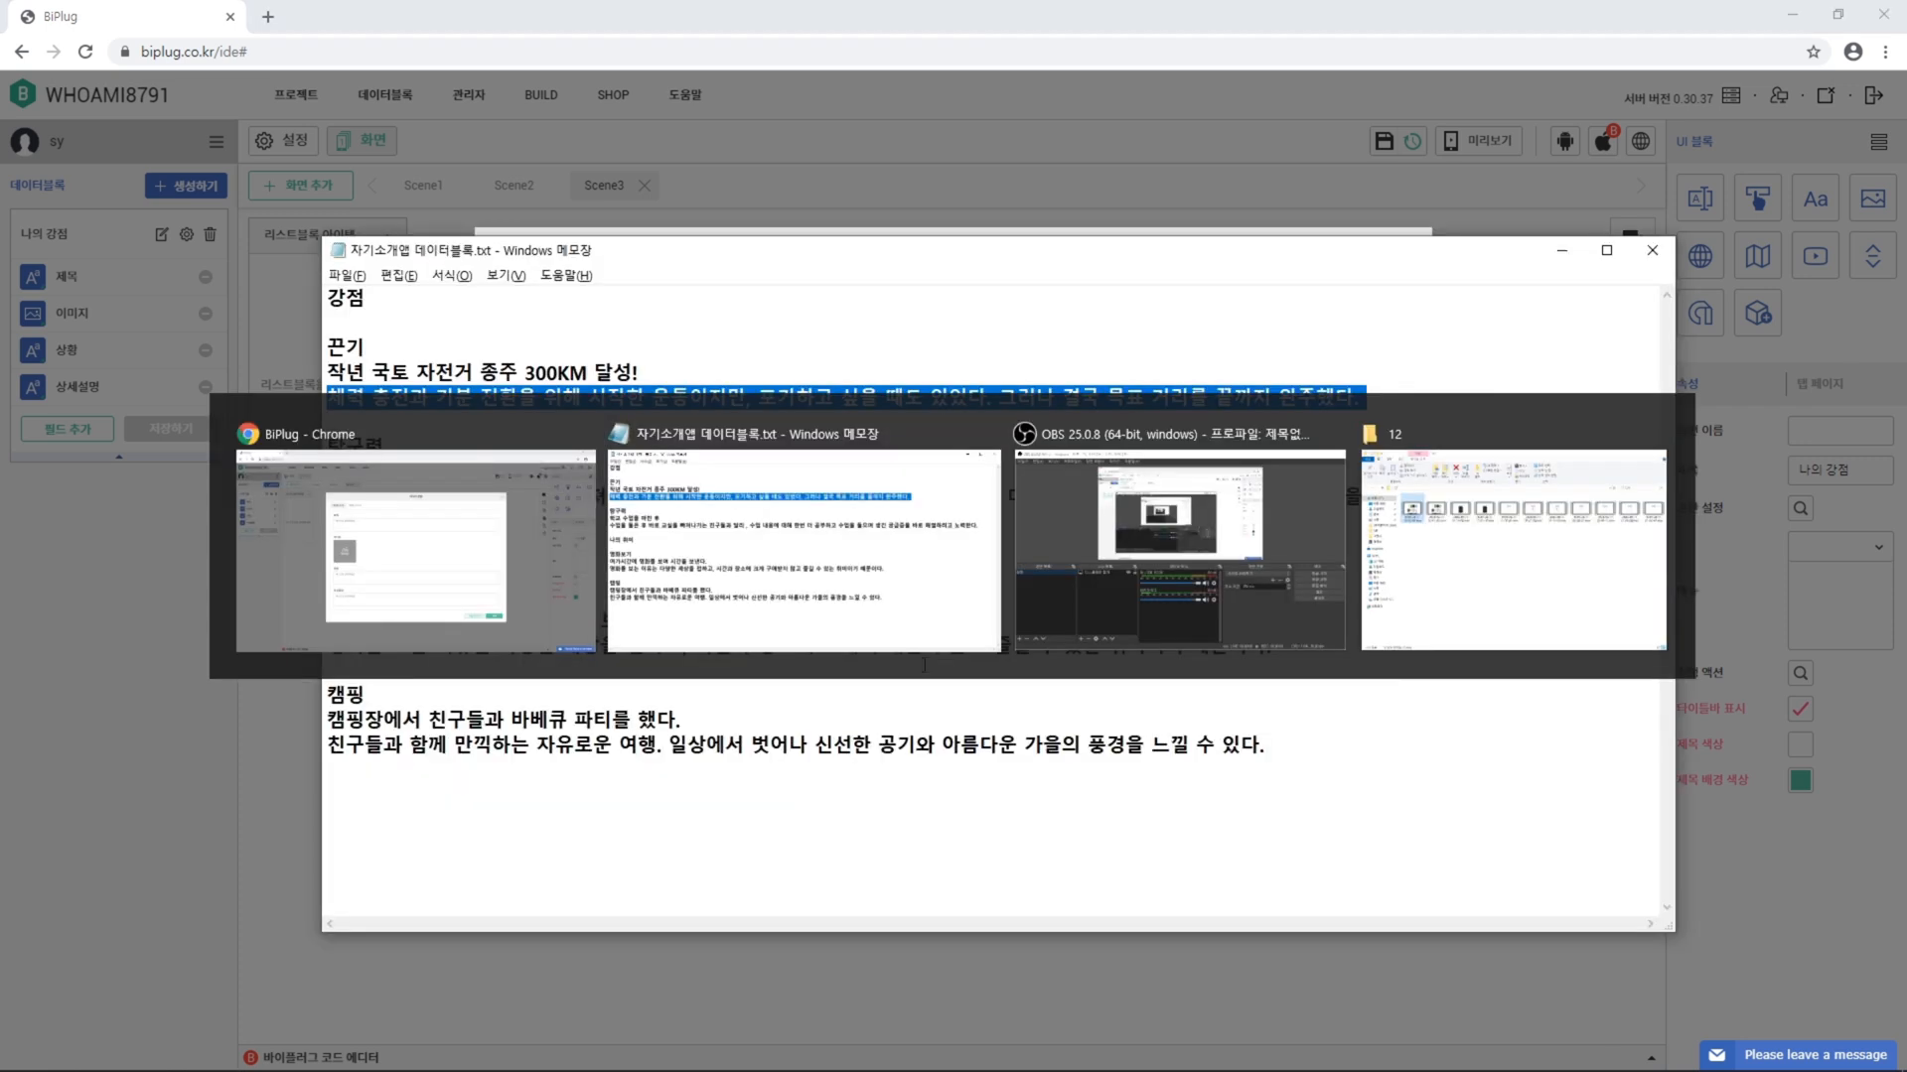
{"action": "left_click_drag", "start_coordinate": [327, 447], "coordinate": [421, 449]}
{"action": "key", "text": "ctrl+c"}
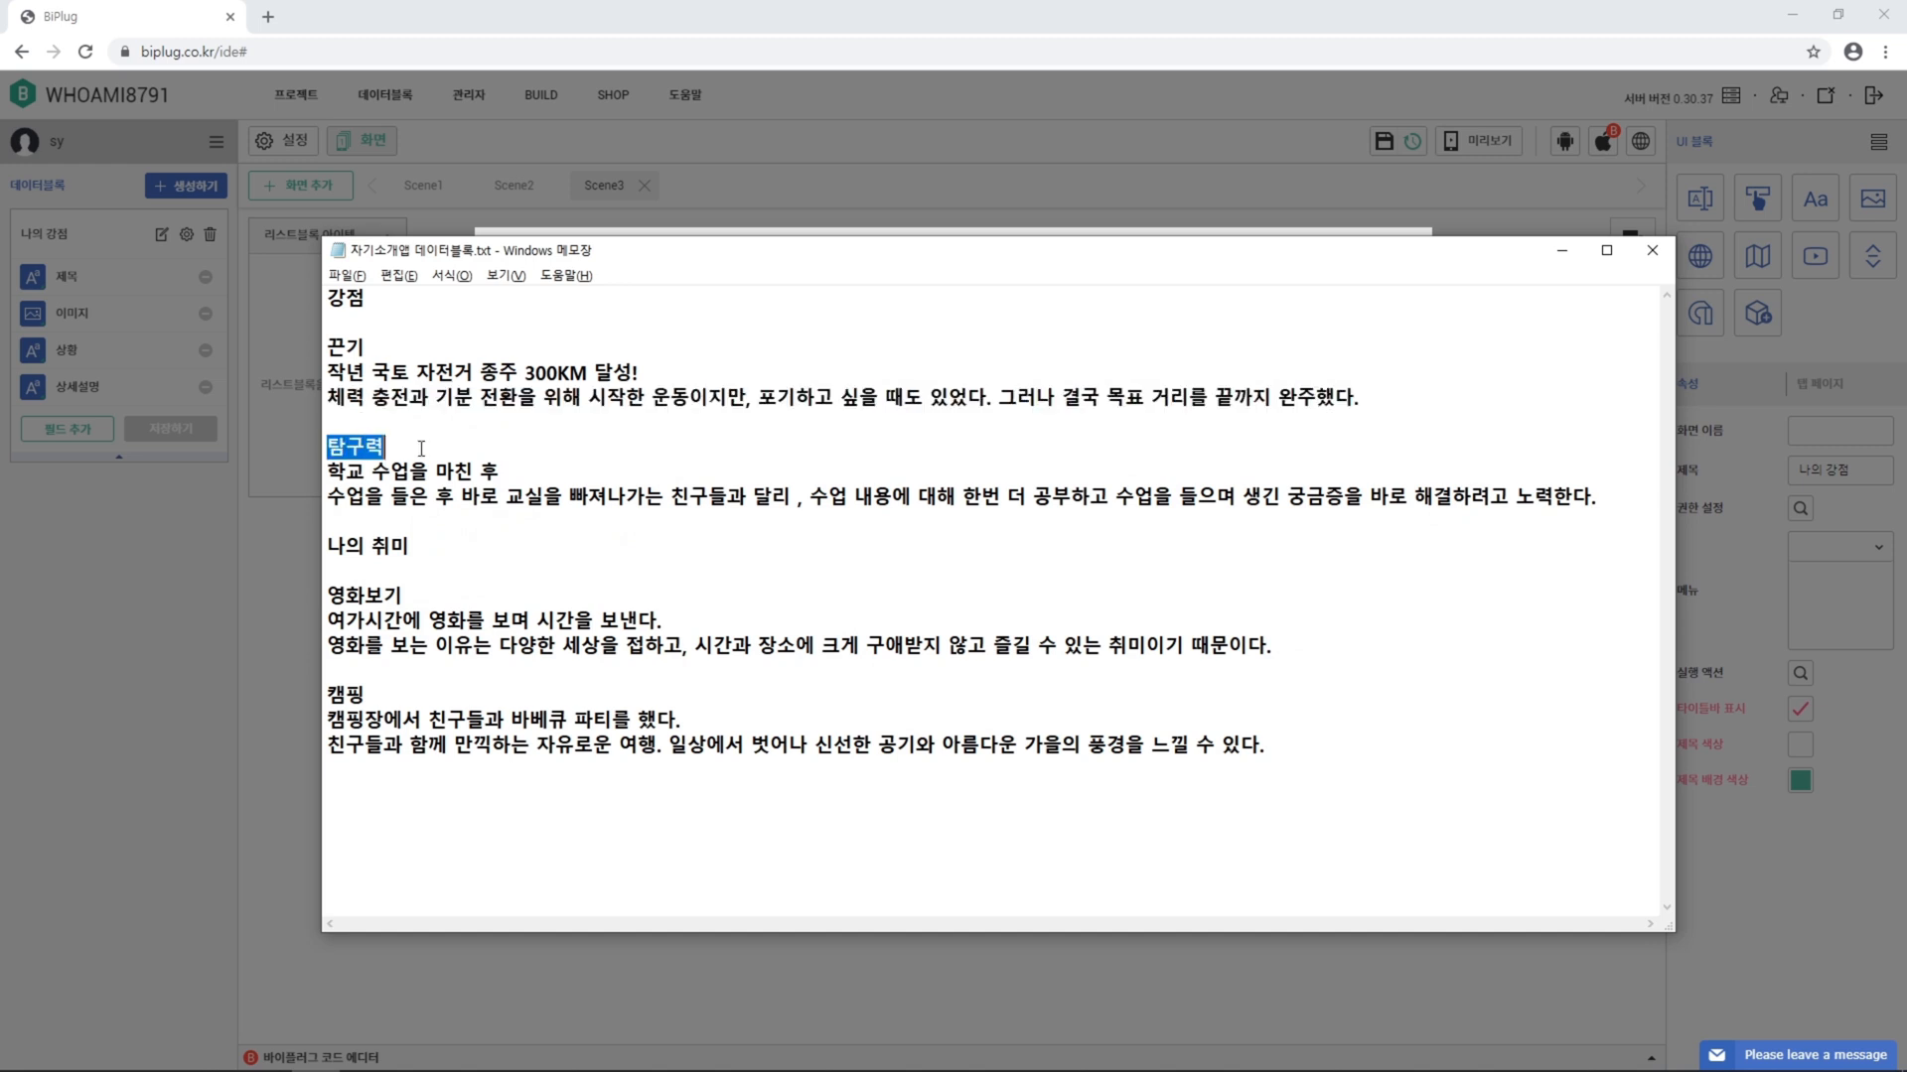
{"action": "key", "text": "alt+Tab"}
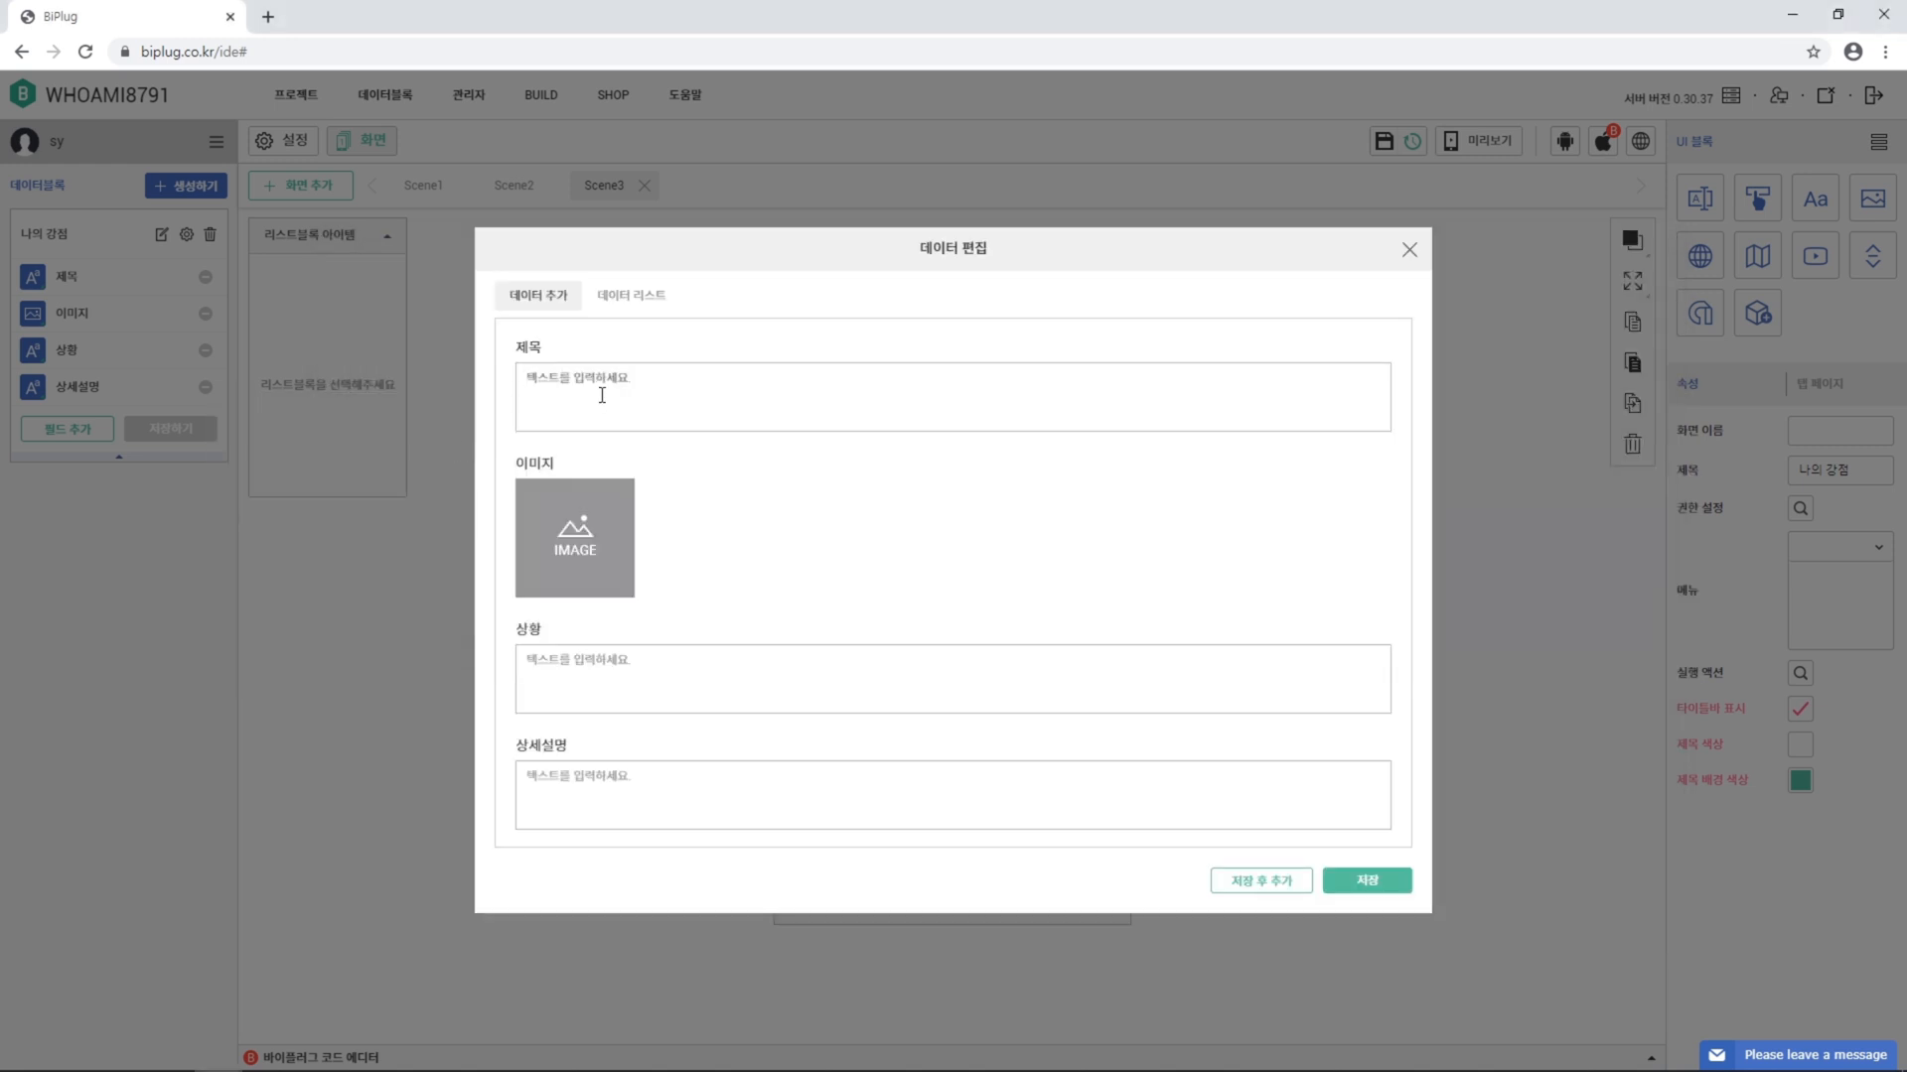
{"action": "key", "text": "ctrl+v"}
{"action": "left_click", "coordinate": [592, 532]}
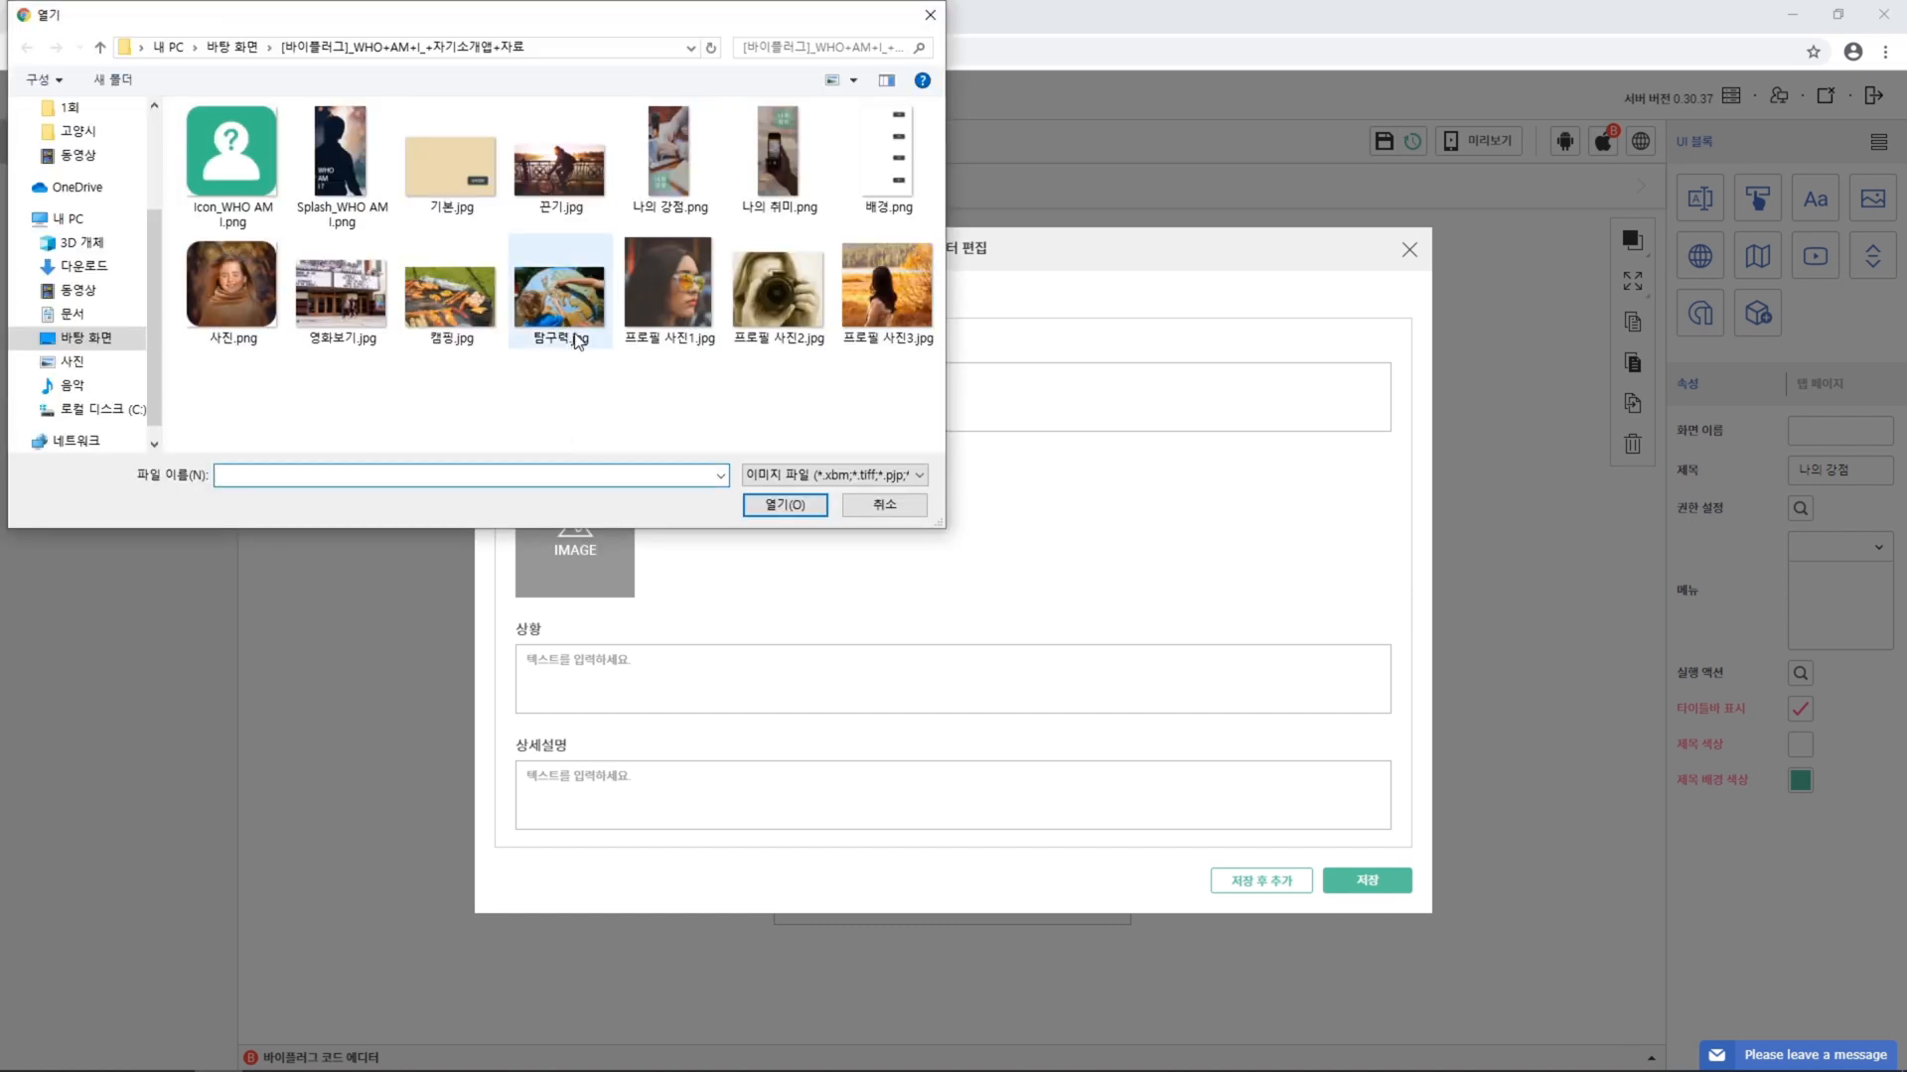
{"action": "left_click", "coordinate": [576, 322]}
{"action": "left_click", "coordinate": [788, 514]}
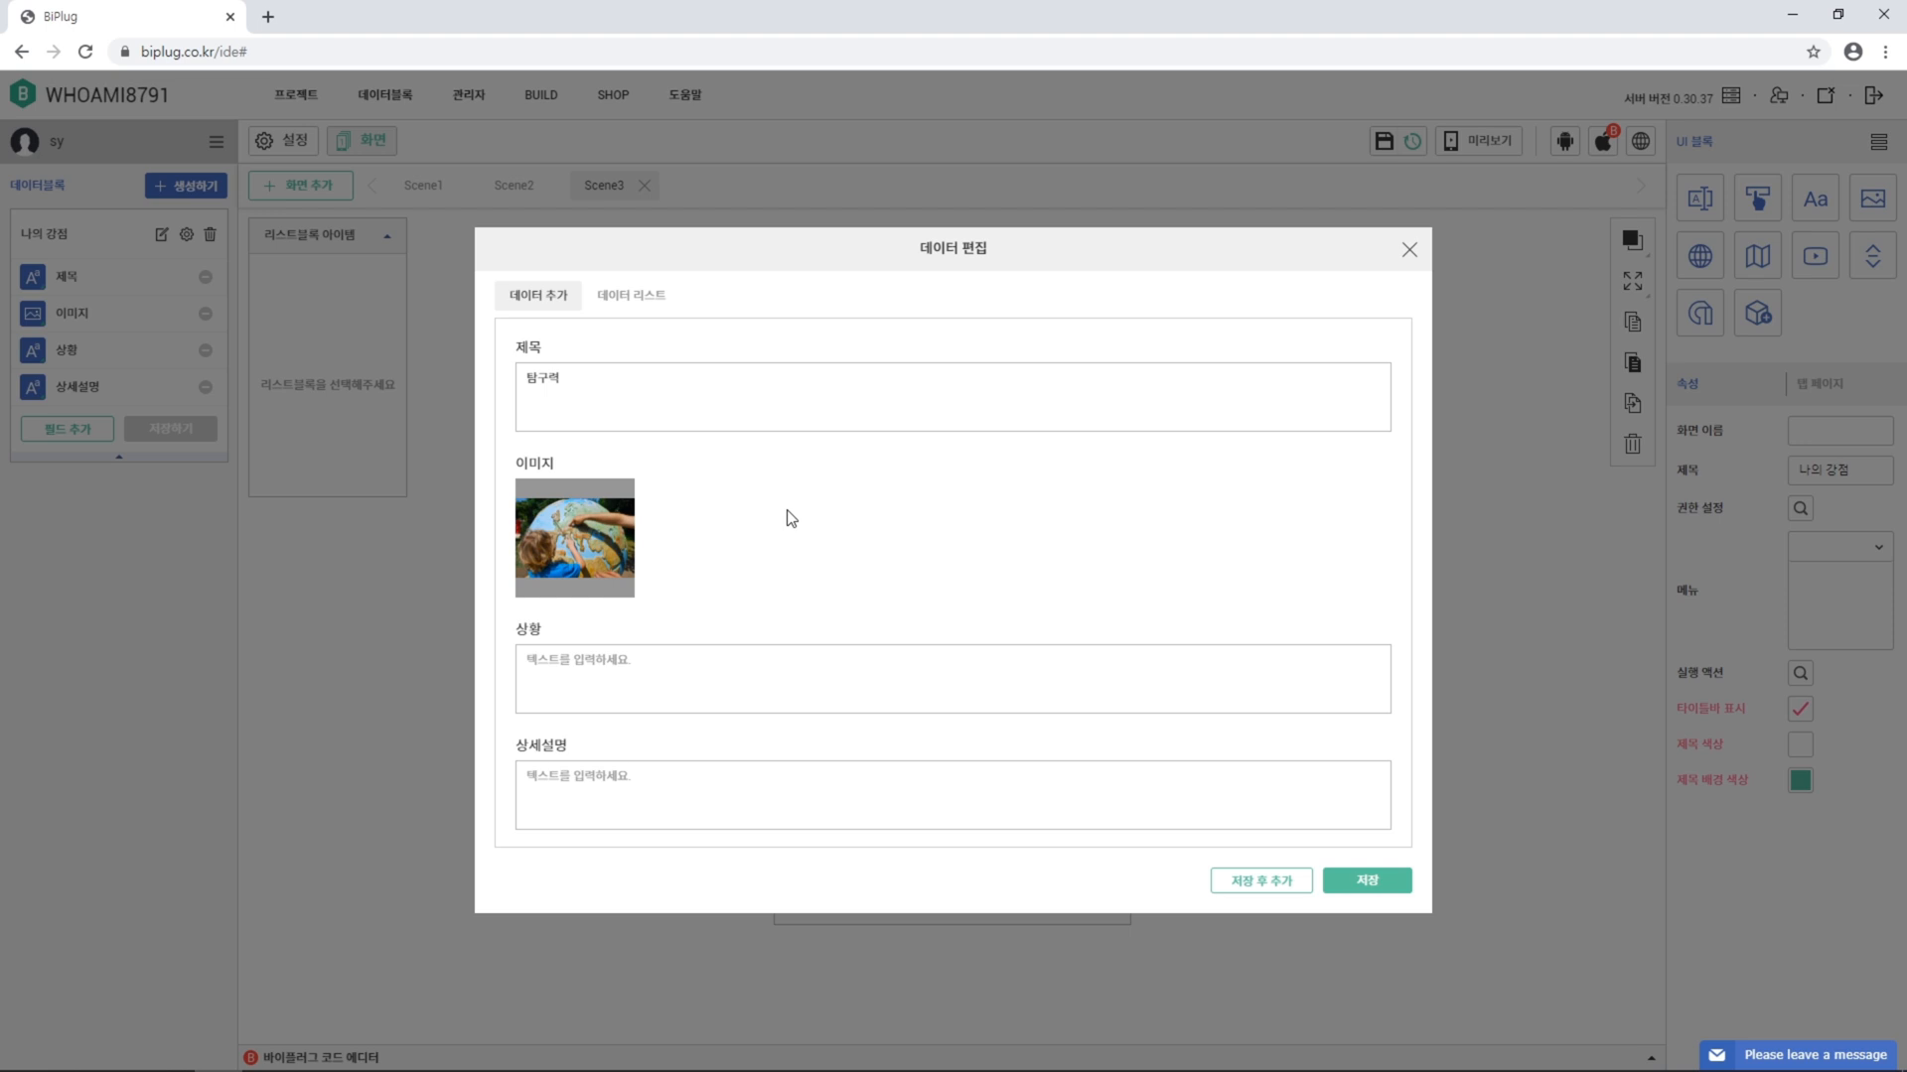
Set 상황 to '학교 수업을 마친 후', paste the description, save, and view the data list
{"action": "key", "text": "alt+Tab"}
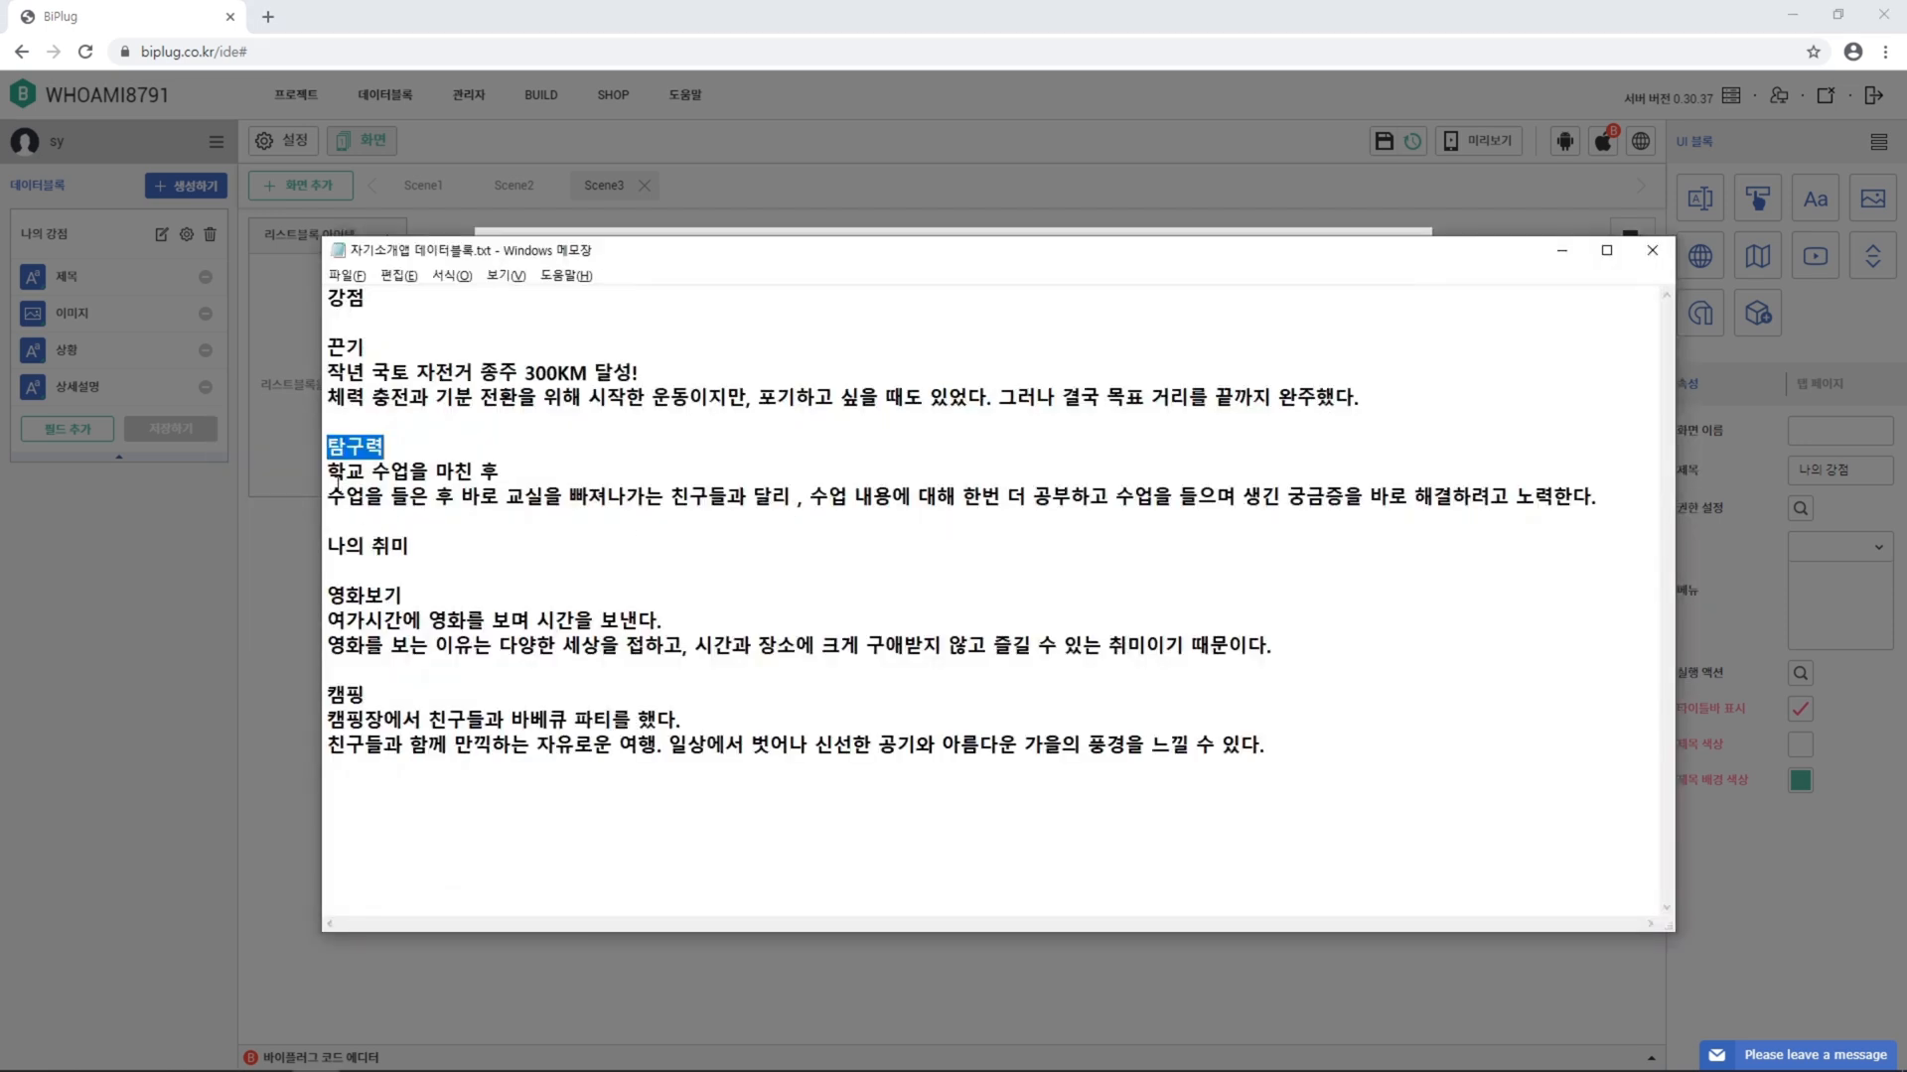
{"action": "left_click_drag", "start_coordinate": [338, 481], "coordinate": [561, 483]}
{"action": "key", "text": "ctrl+c"}
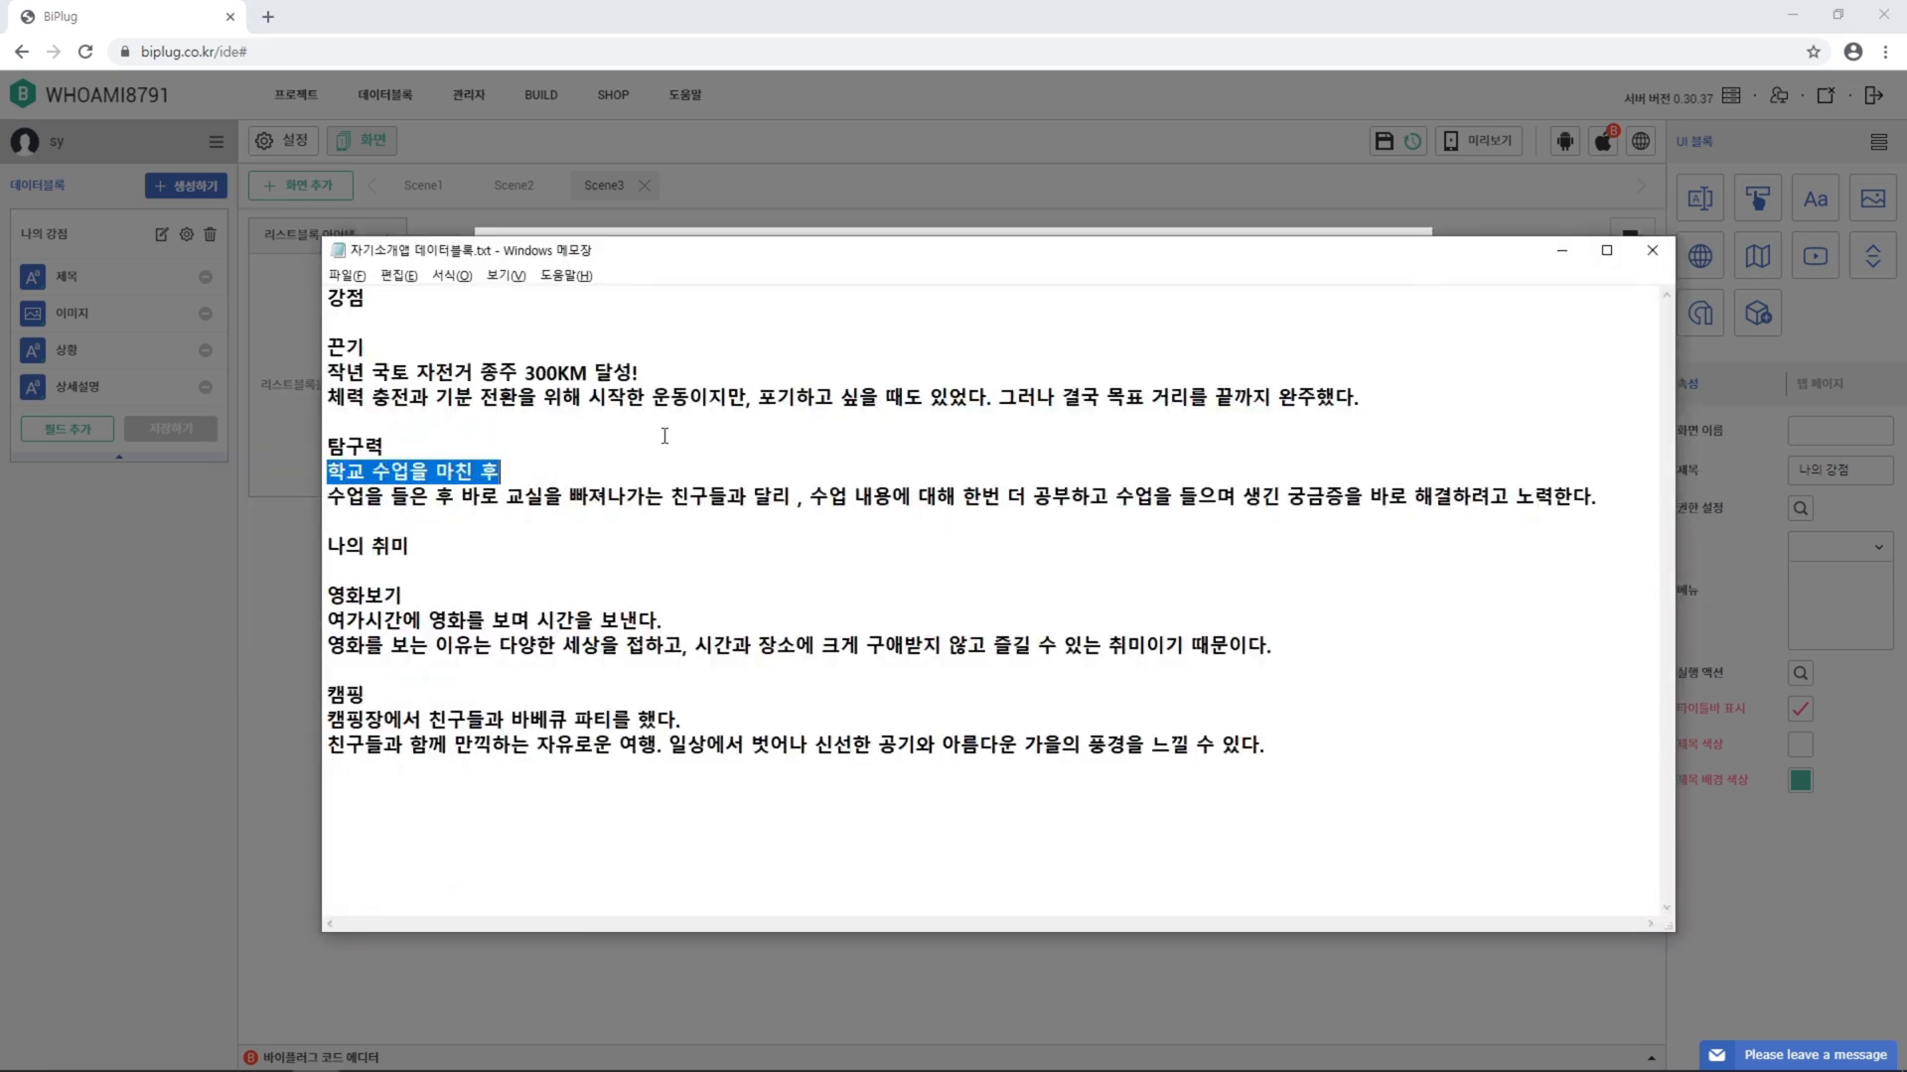
{"action": "key", "text": "alt+Tab"}
{"action": "left_click", "coordinate": [626, 672]}
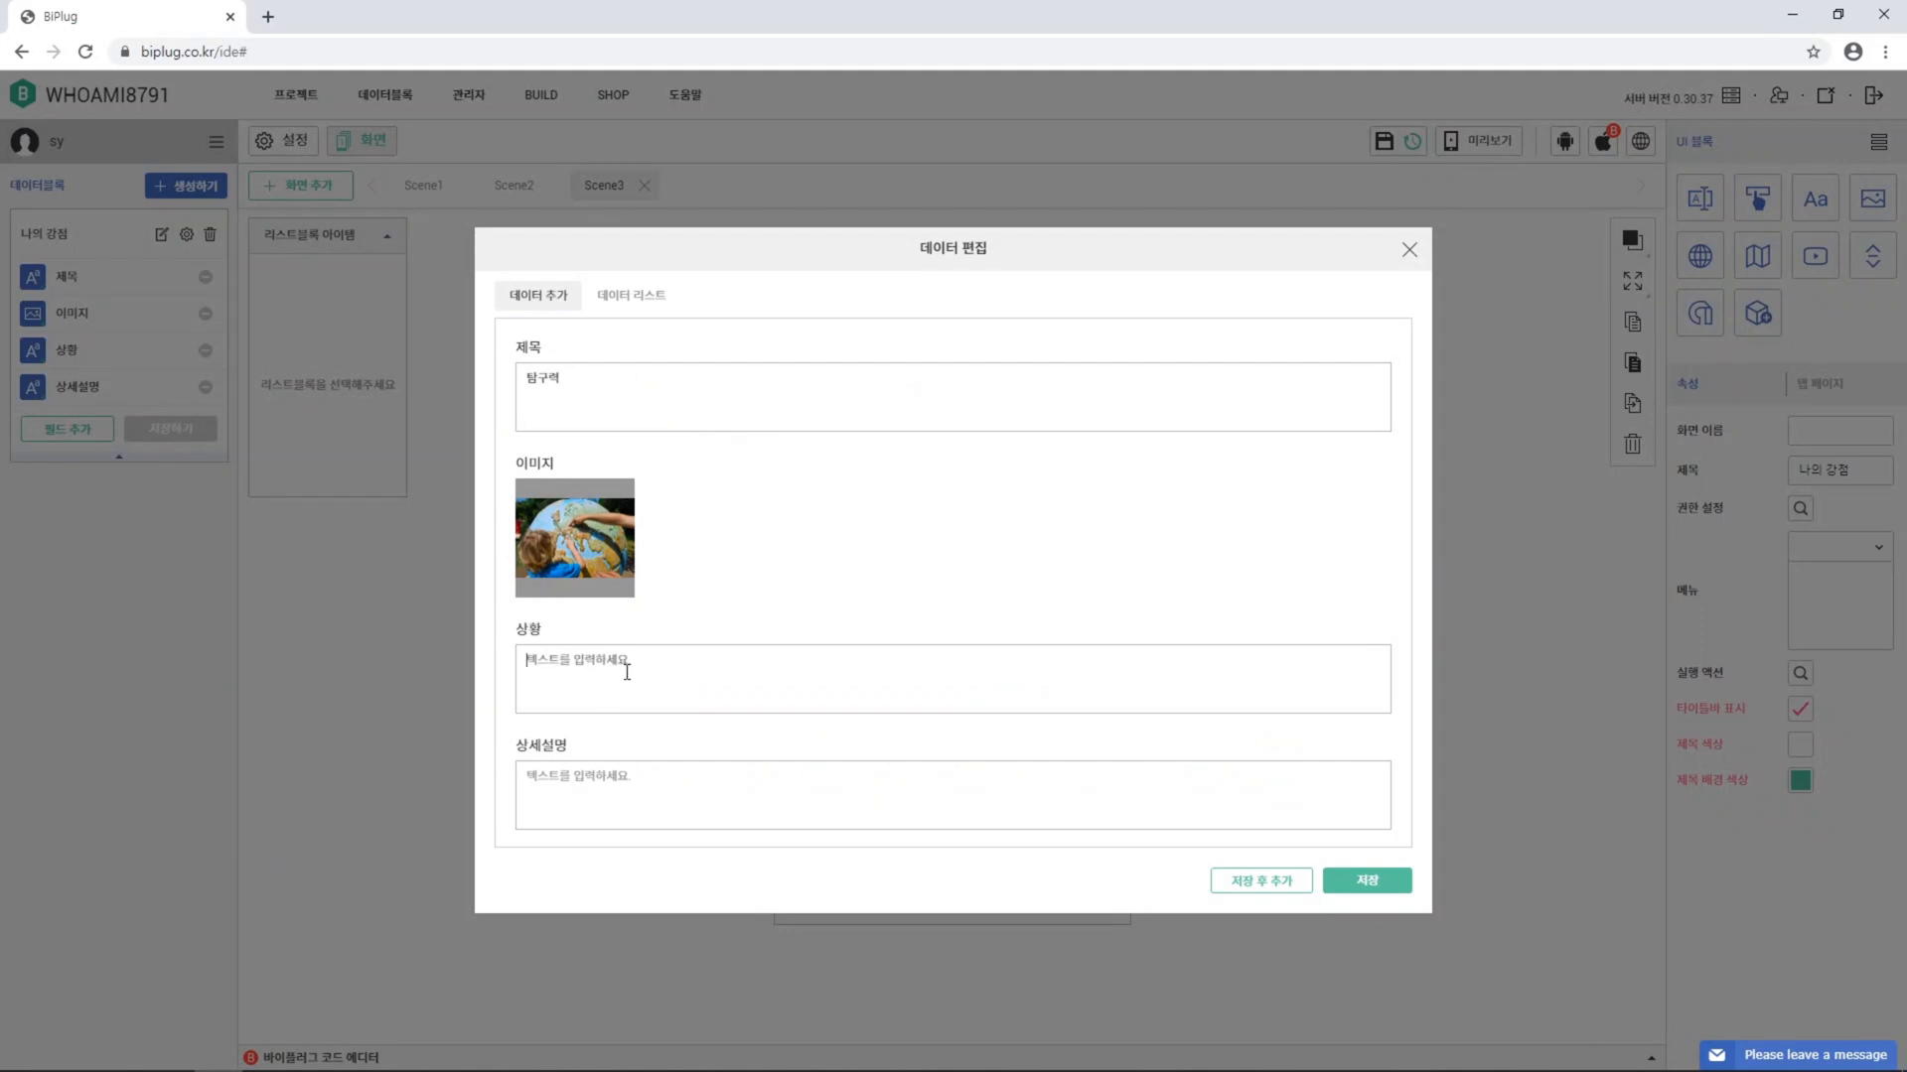
{"action": "key", "text": "ctrl+v"}
{"action": "key", "text": "alt+Tab"}
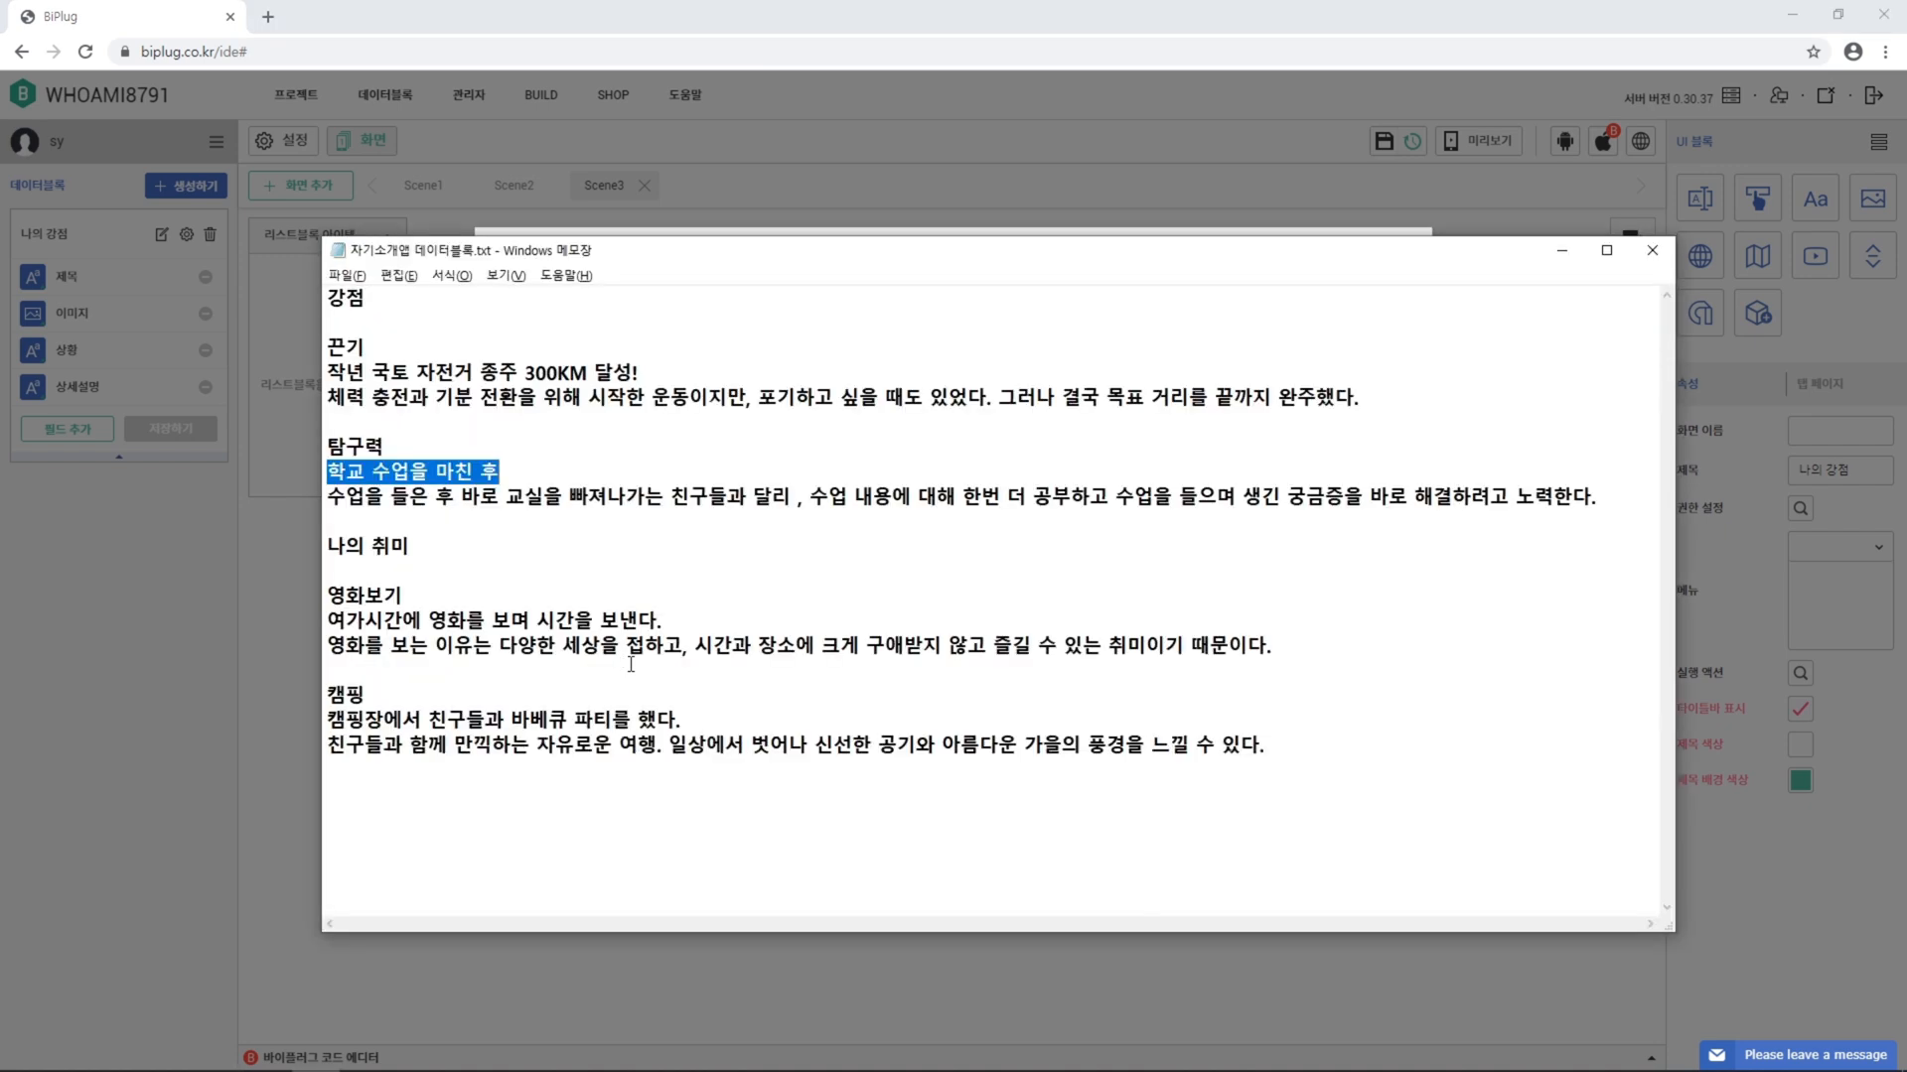
{"action": "left_click_drag", "start_coordinate": [330, 497], "coordinate": [1205, 515]}
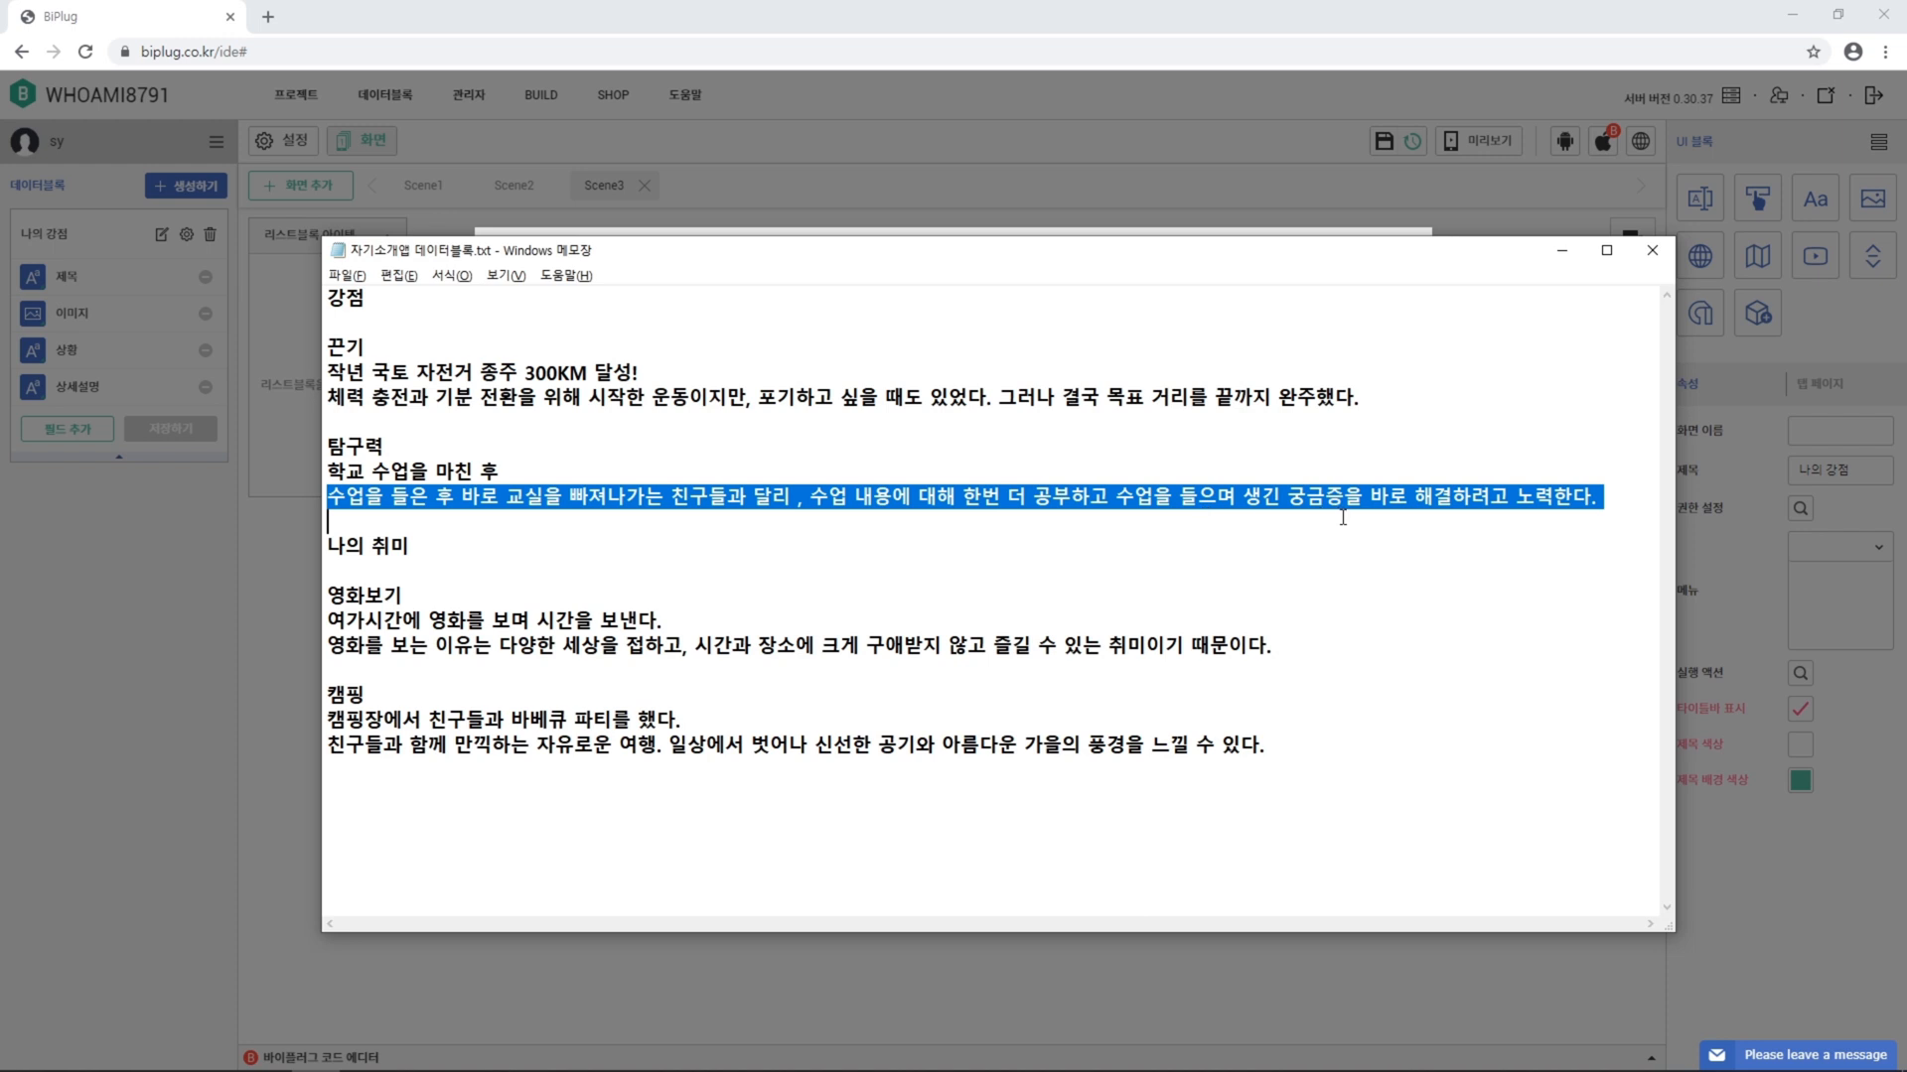
{"action": "key", "text": "alt+Tab"}
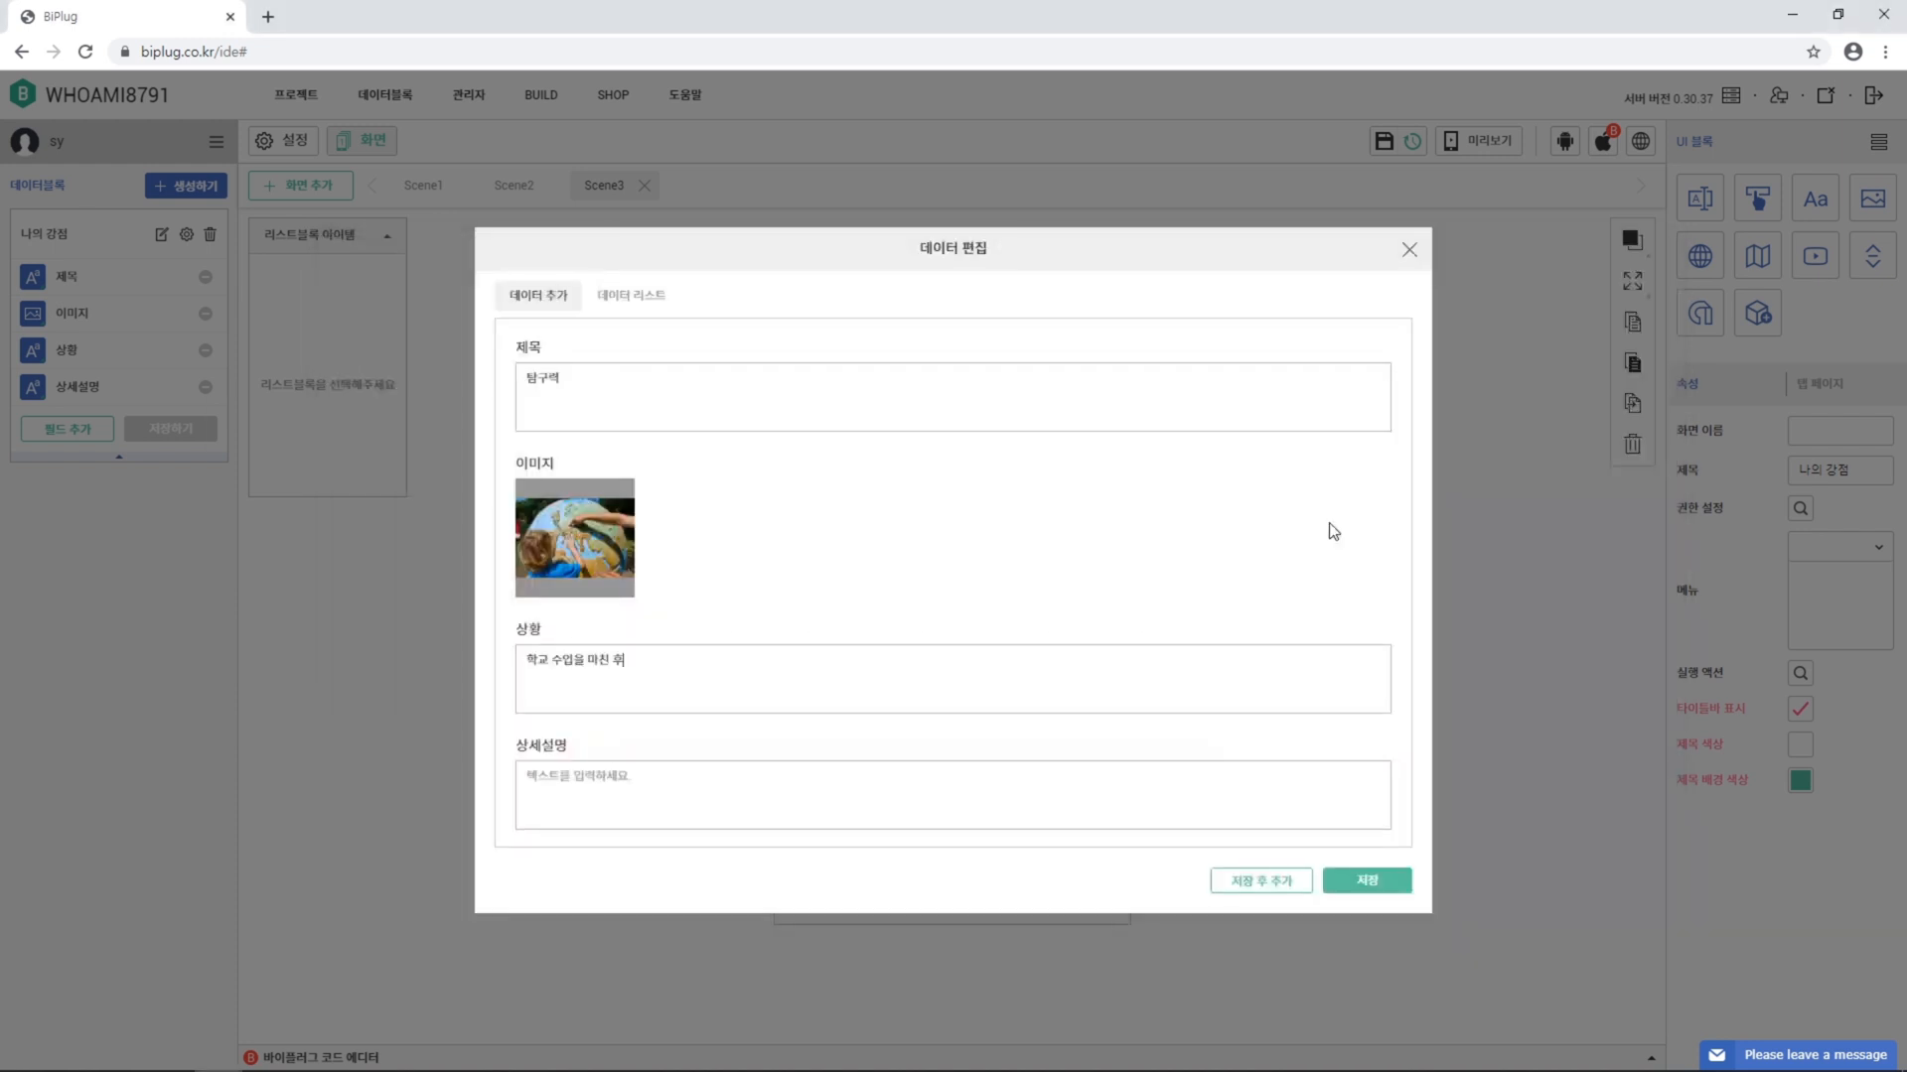
{"action": "left_click", "coordinate": [791, 781]}
{"action": "type", "text": "수업을 들은 후 바로 교실을 빠져나가는 친구들과 달리, 수업 내용에 대해 한번 더 공부하고 수업을 들으며 생긴 궁금증을 바로 해결하려고 노력한다."}
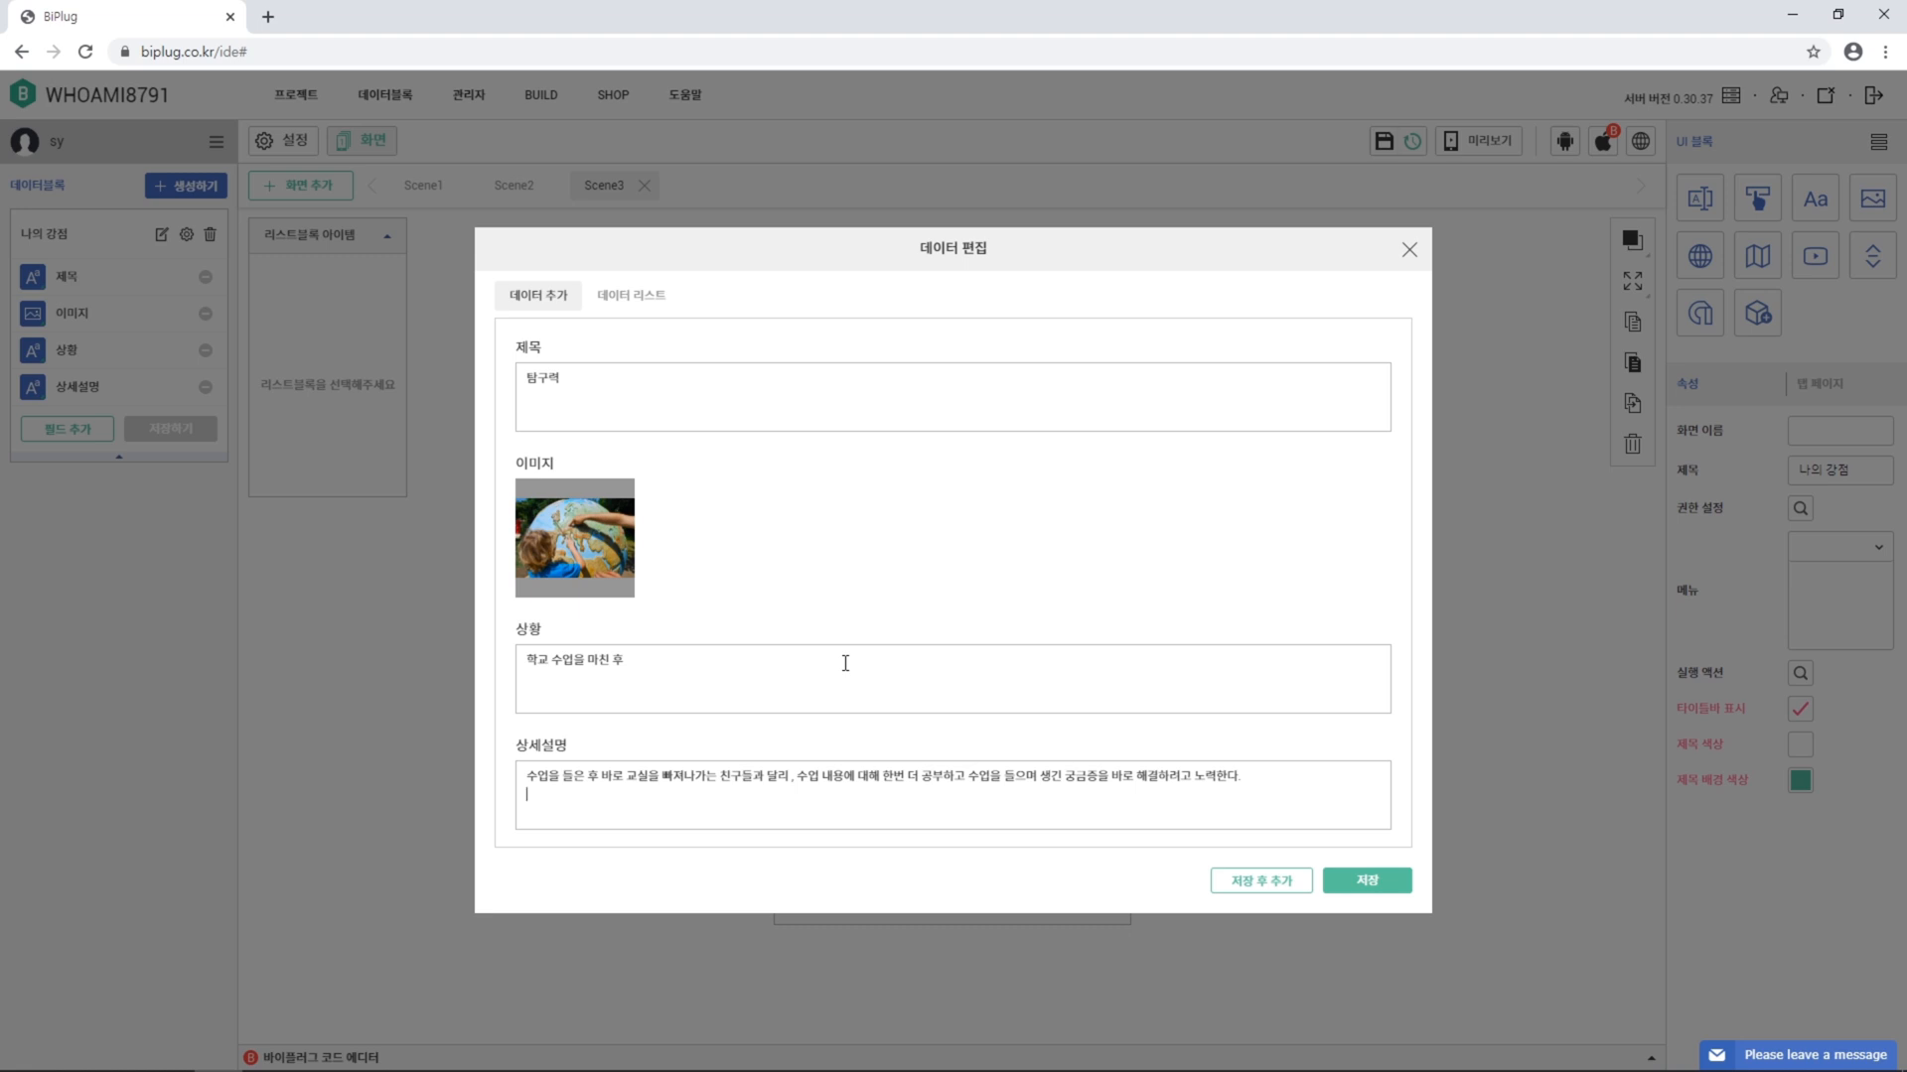
{"action": "left_click", "coordinate": [1332, 883]}
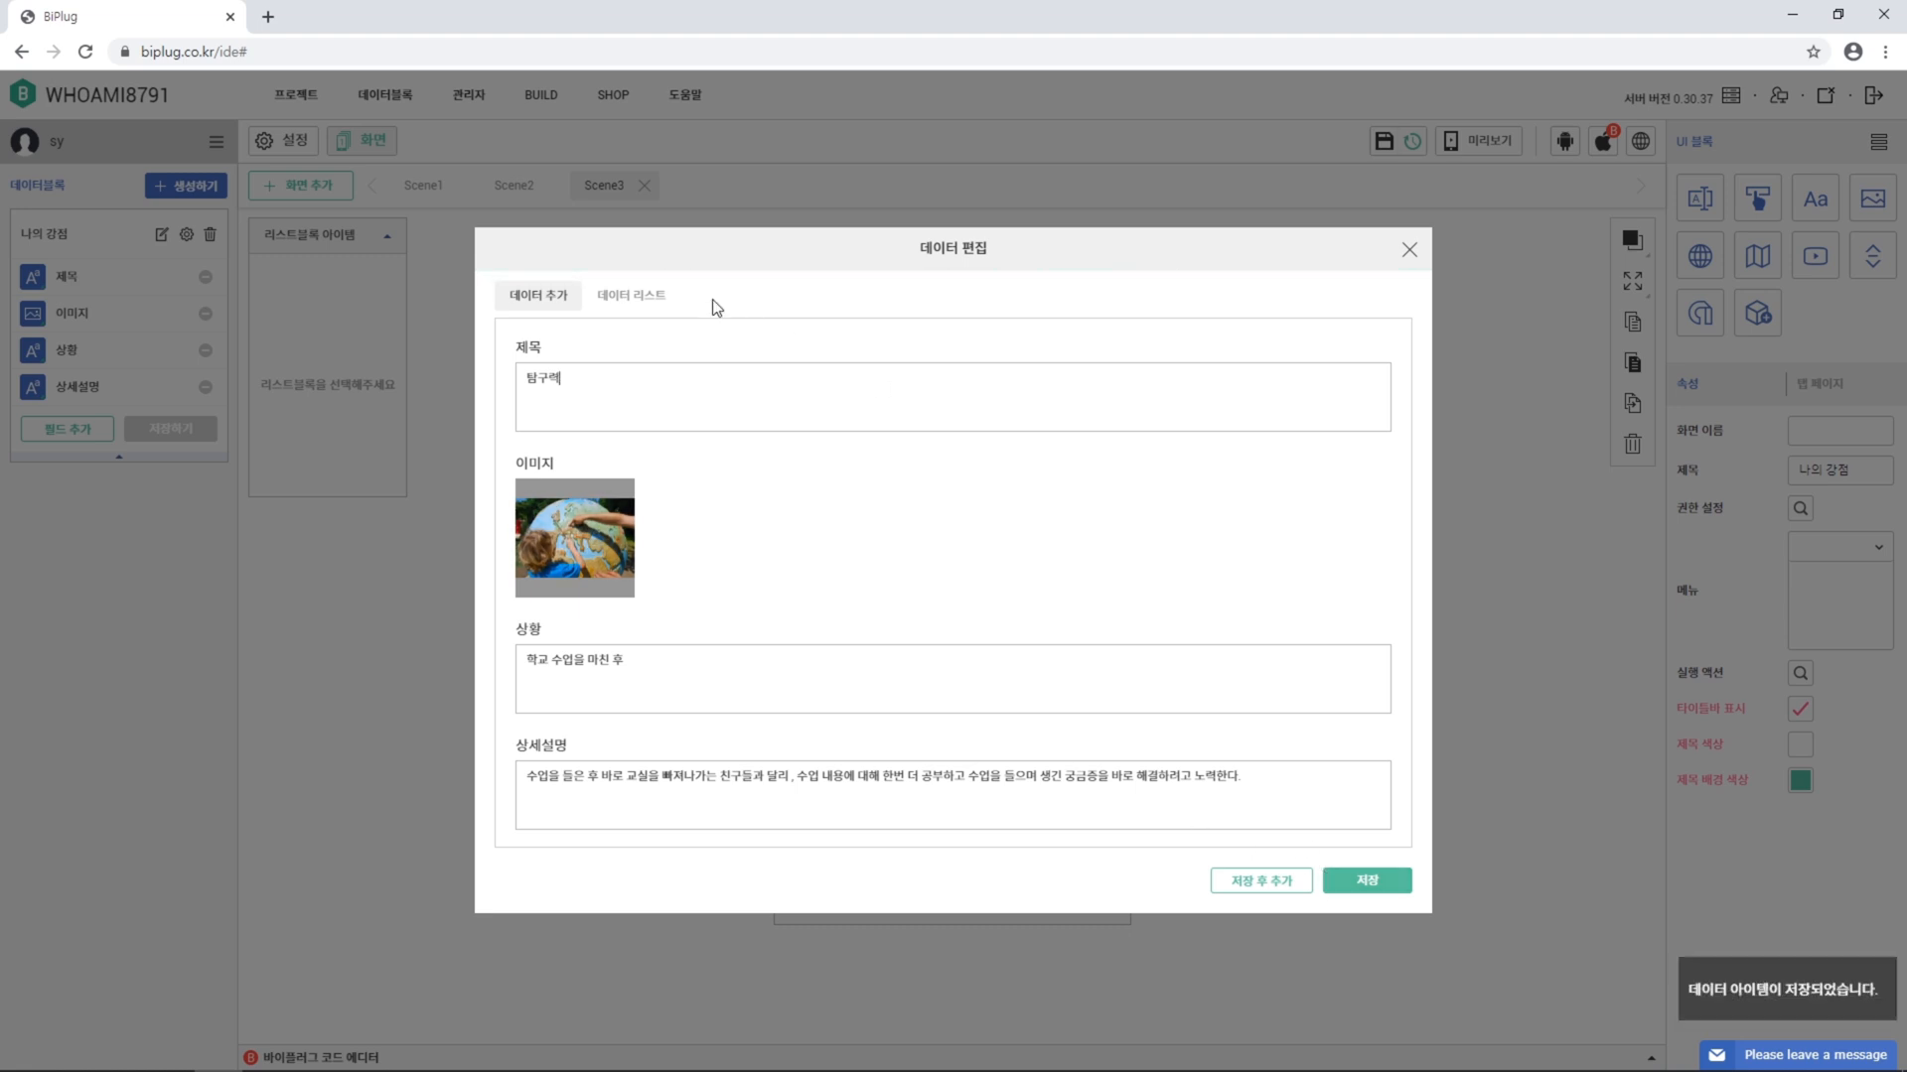
{"action": "left_click", "coordinate": [654, 301]}
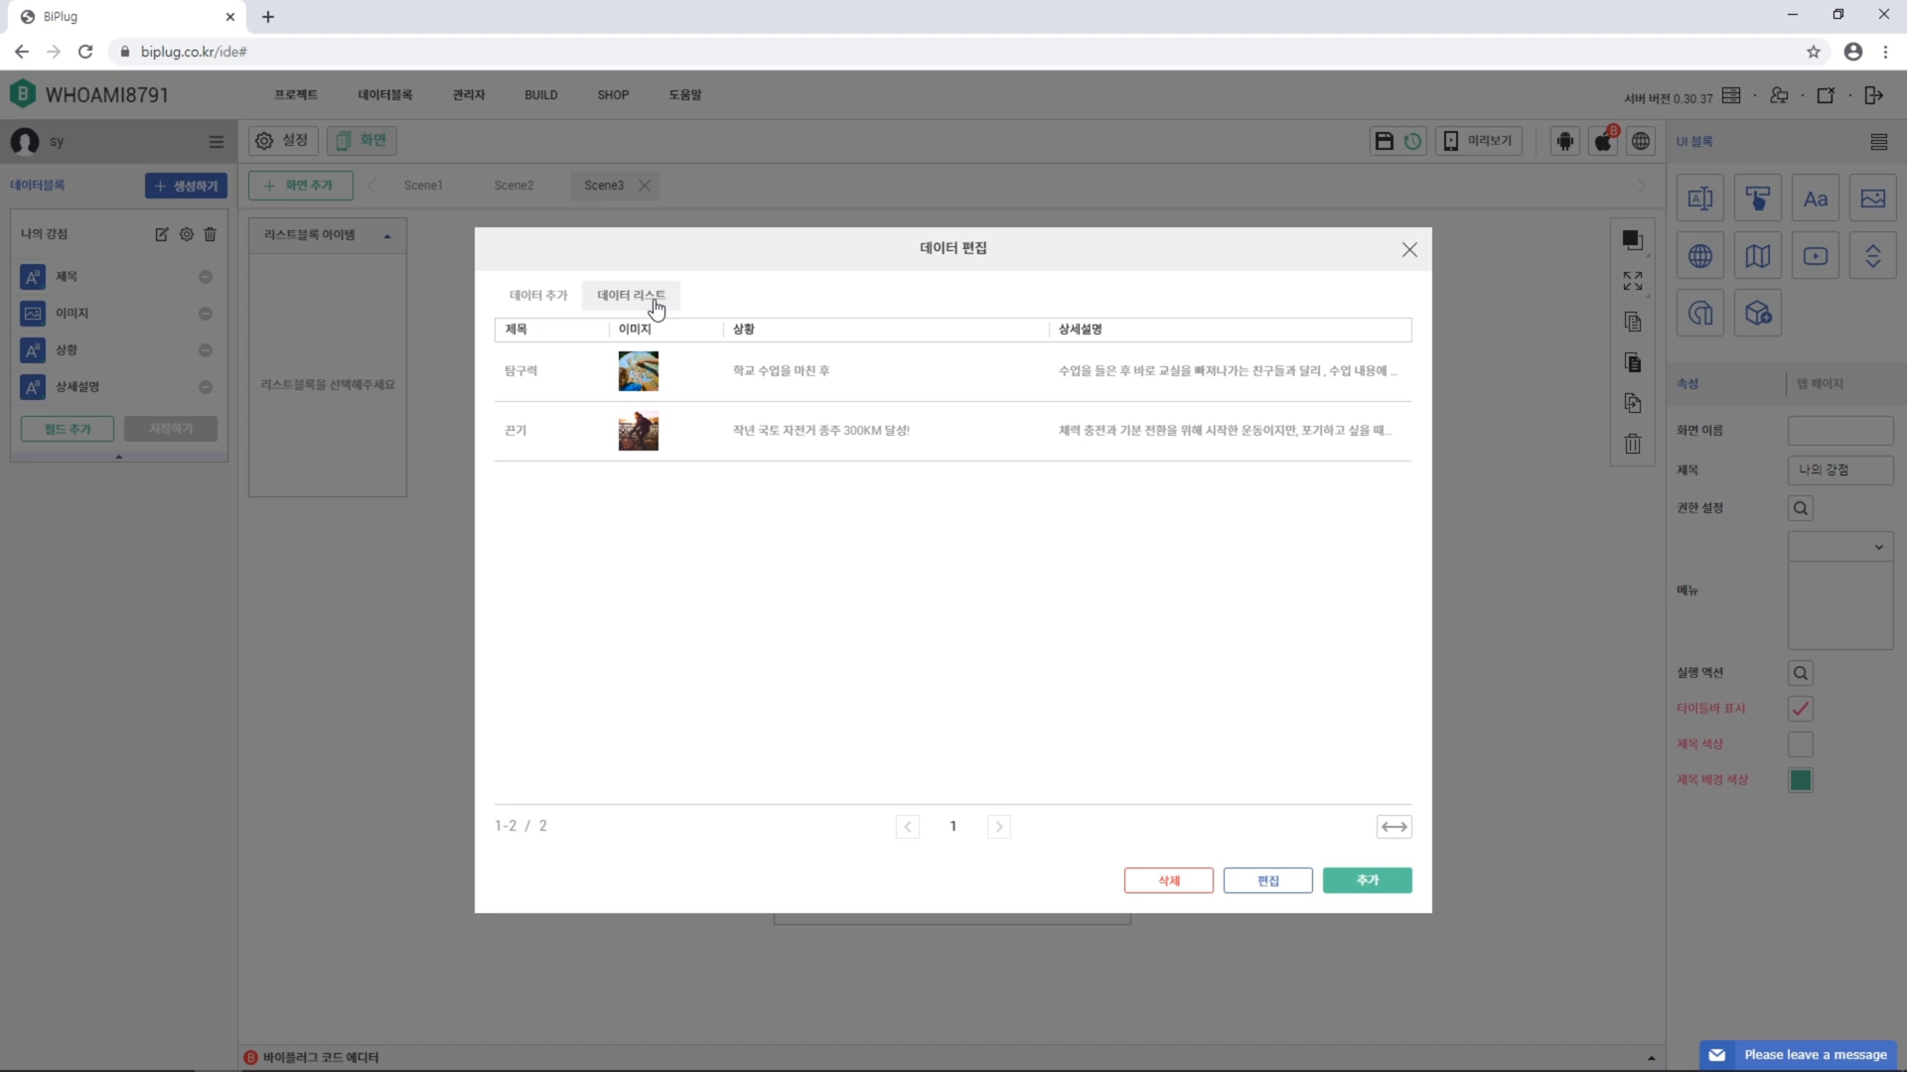
Place the 나의 강점 data block on Scene3 as a list block filling the screen
{"action": "left_click", "coordinate": [1409, 251]}
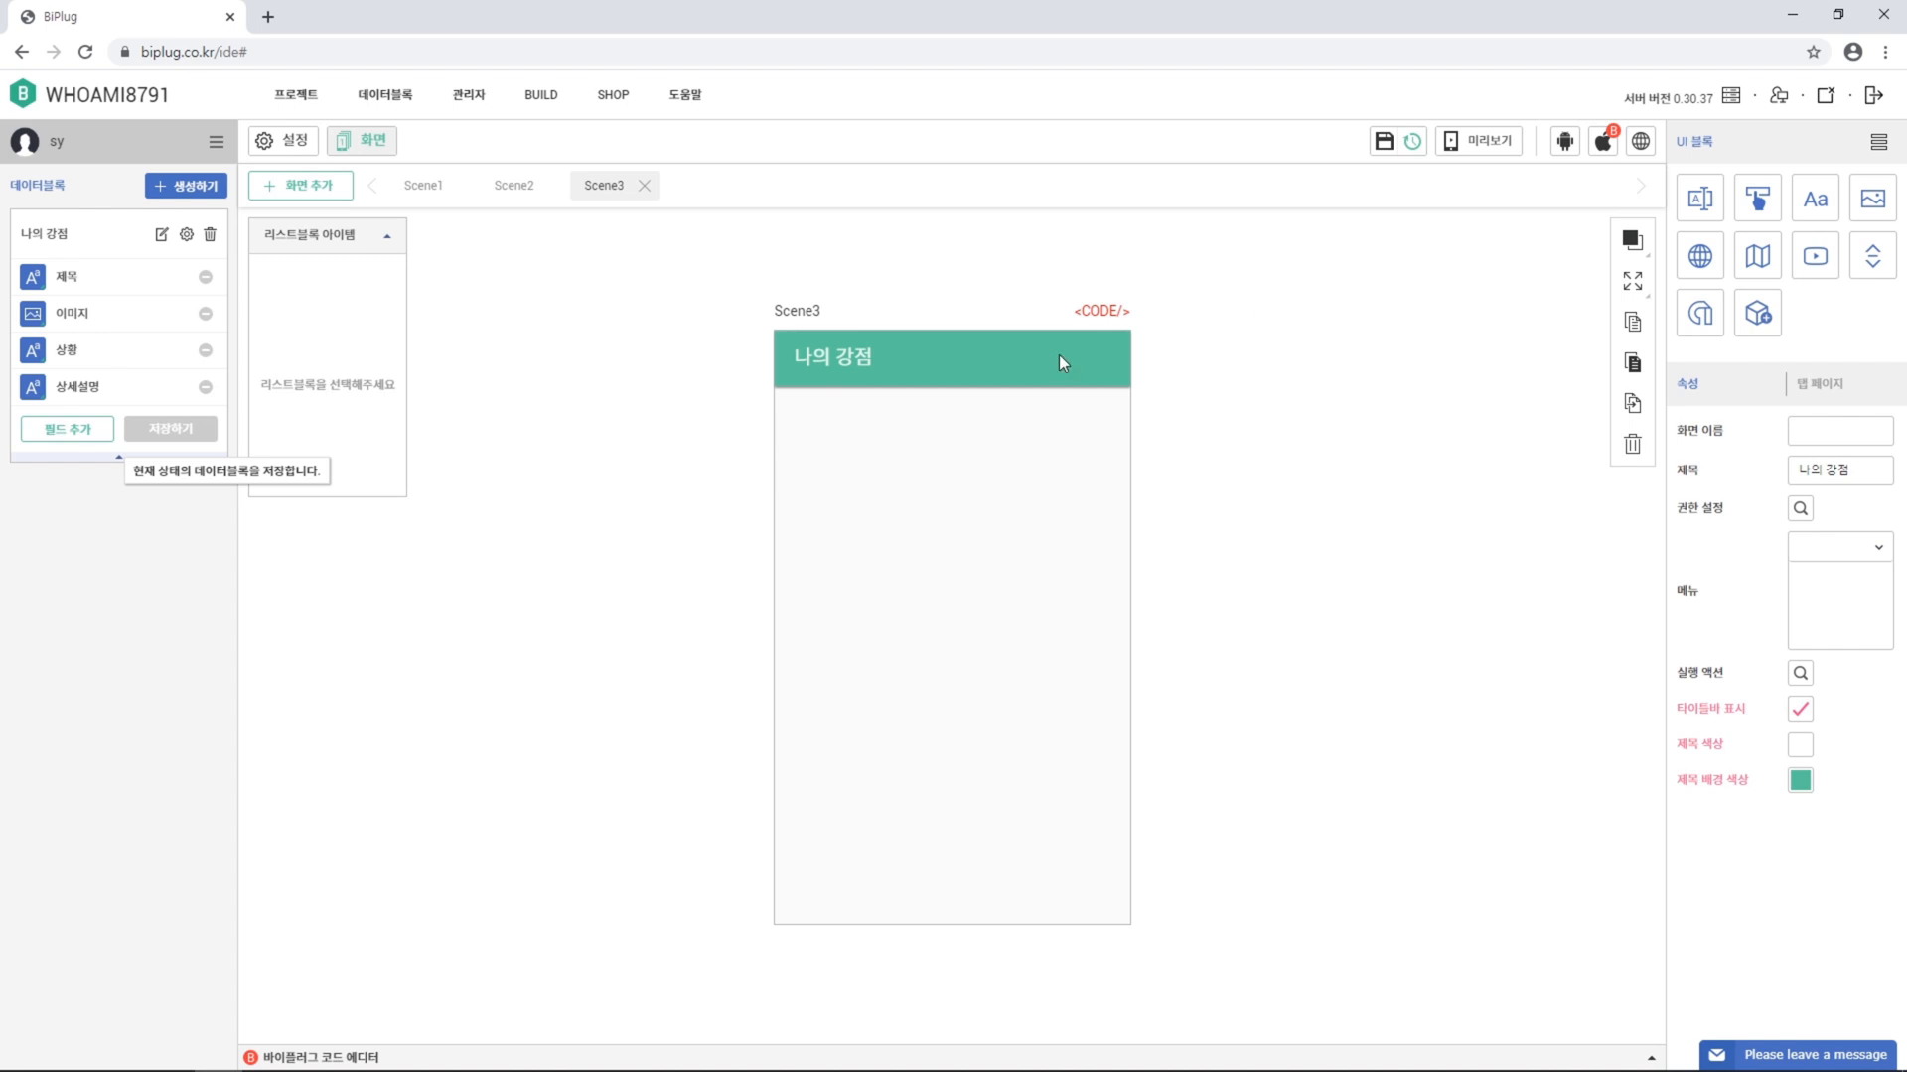
{"action": "left_click_drag", "start_coordinate": [111, 239], "coordinate": [912, 455]}
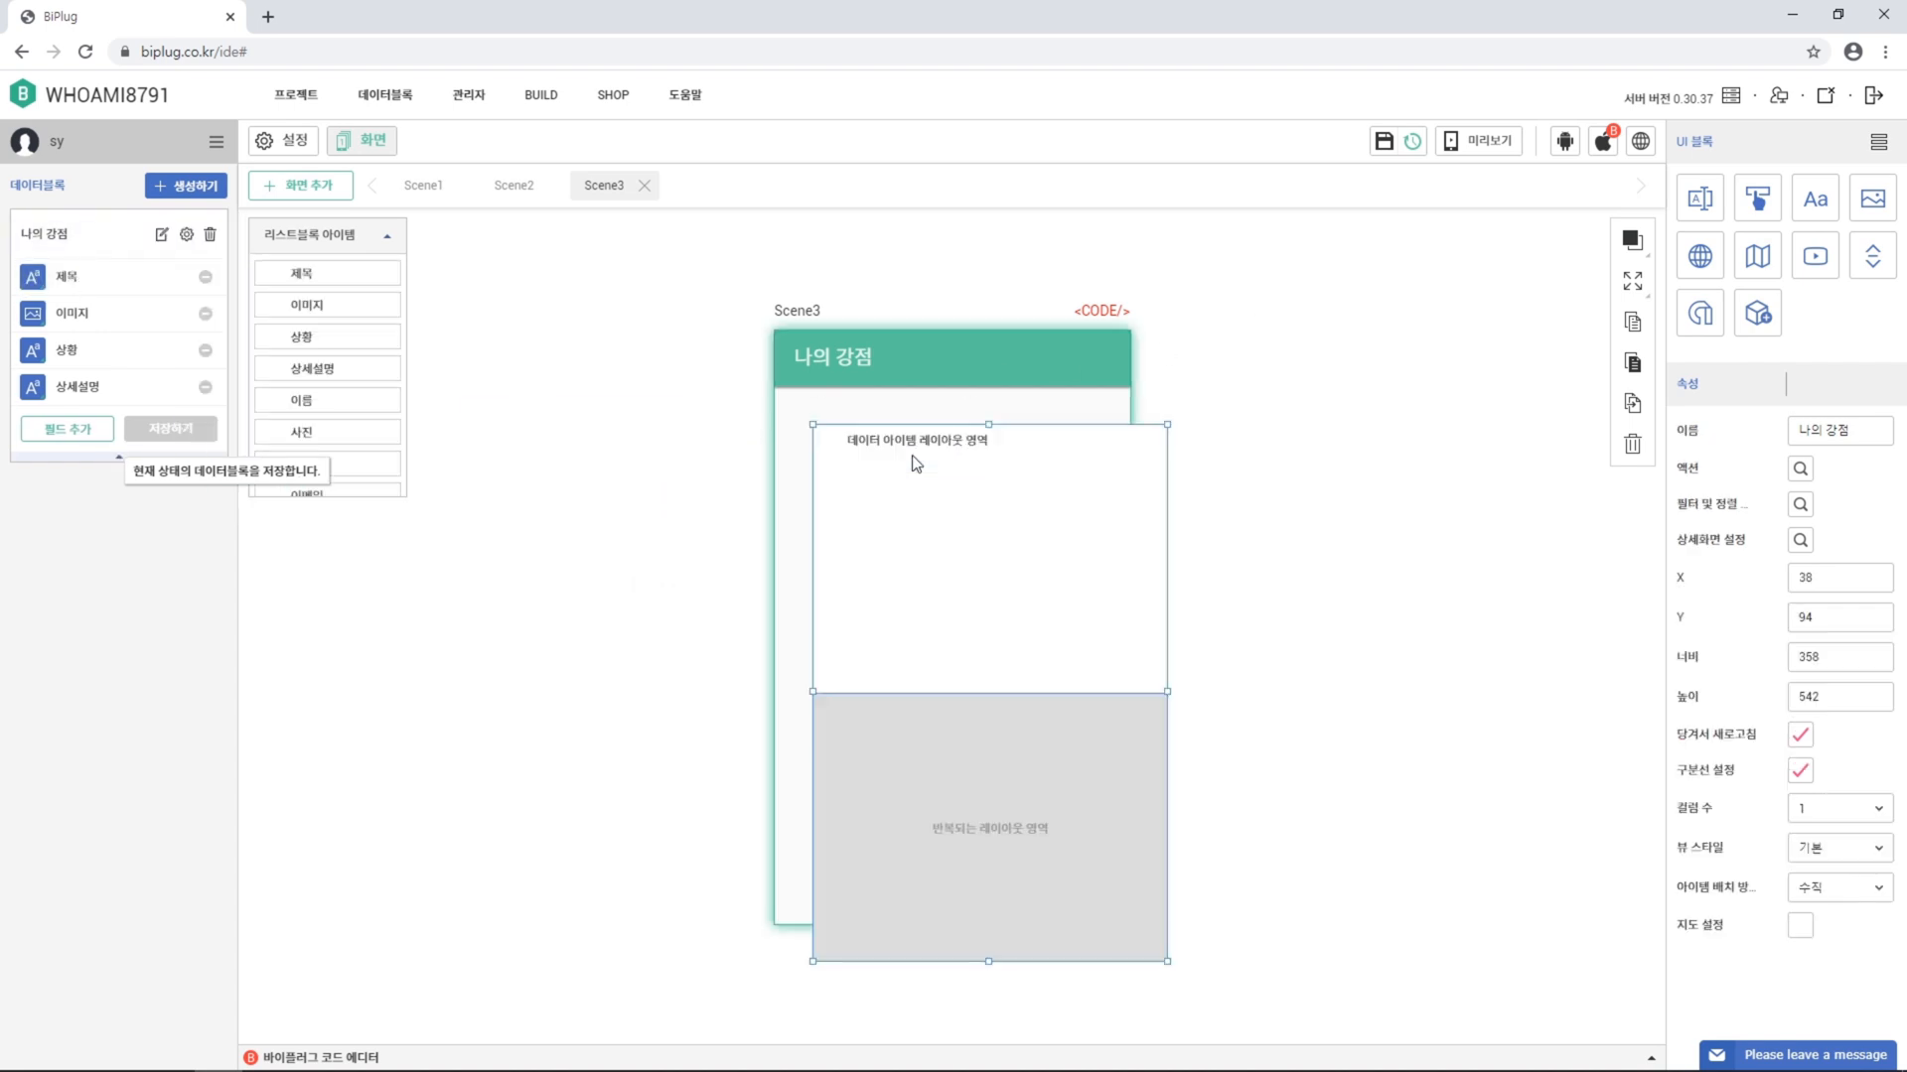
{"action": "left_click", "coordinate": [1629, 285]}
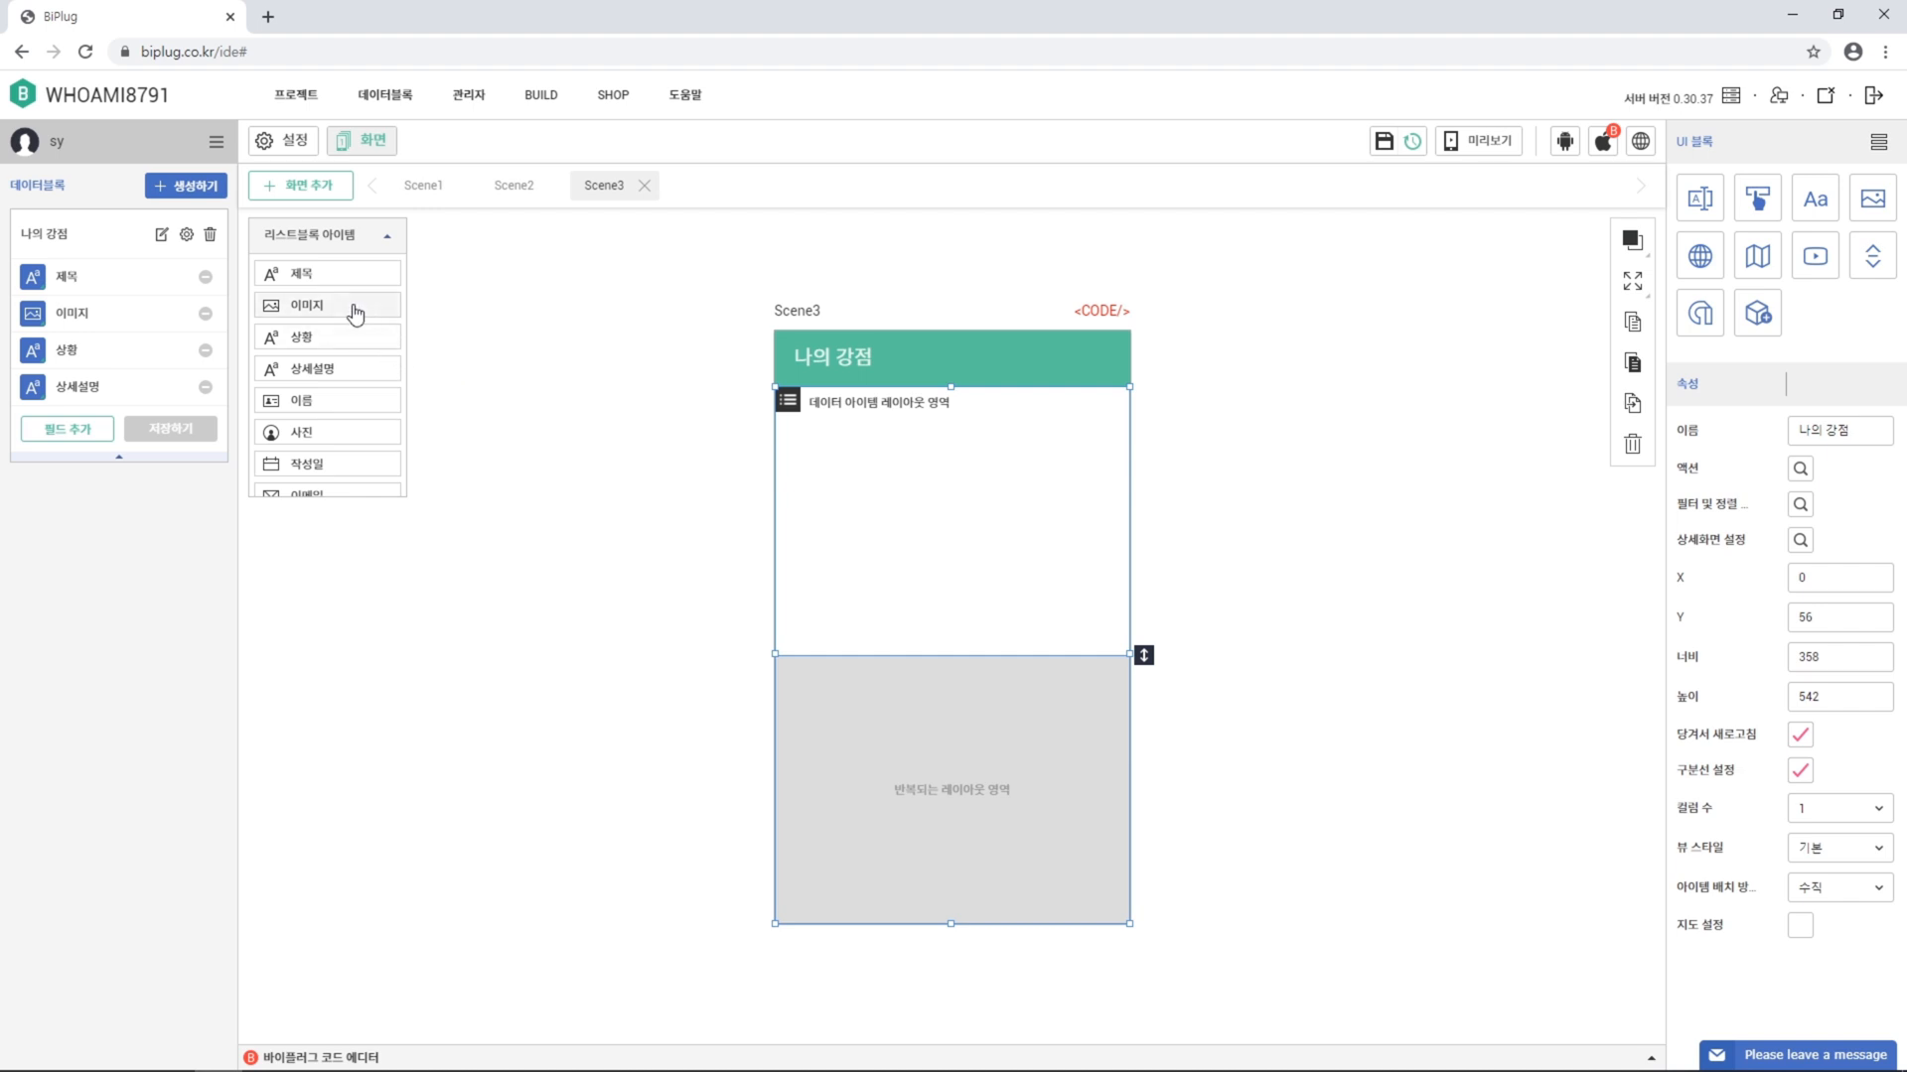
Add the 이미지 field to the list item, stretch it to fill, and send it to the back
{"action": "left_click_drag", "start_coordinate": [355, 313], "coordinate": [797, 429]}
{"action": "left_click", "coordinate": [1636, 286]}
{"action": "left_click", "coordinate": [1637, 324]}
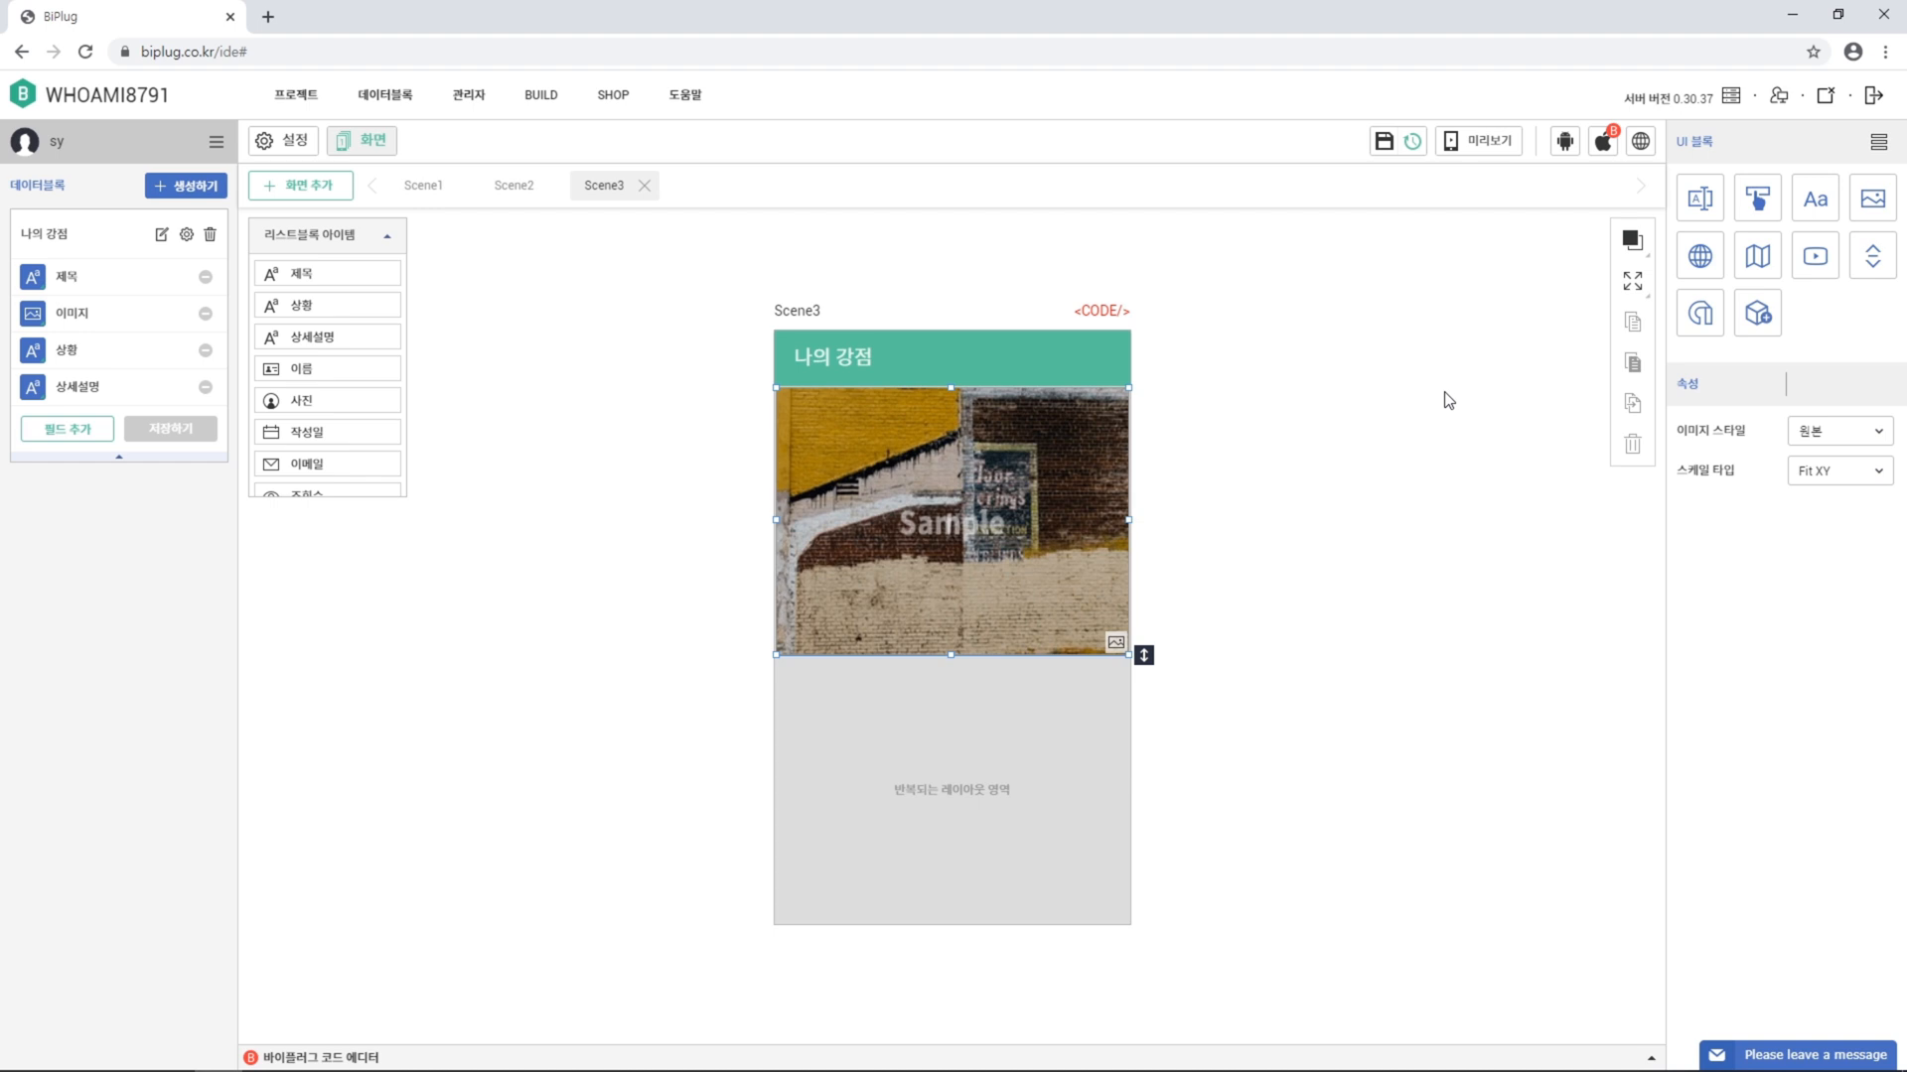
{"action": "right_click", "coordinate": [1007, 513]}
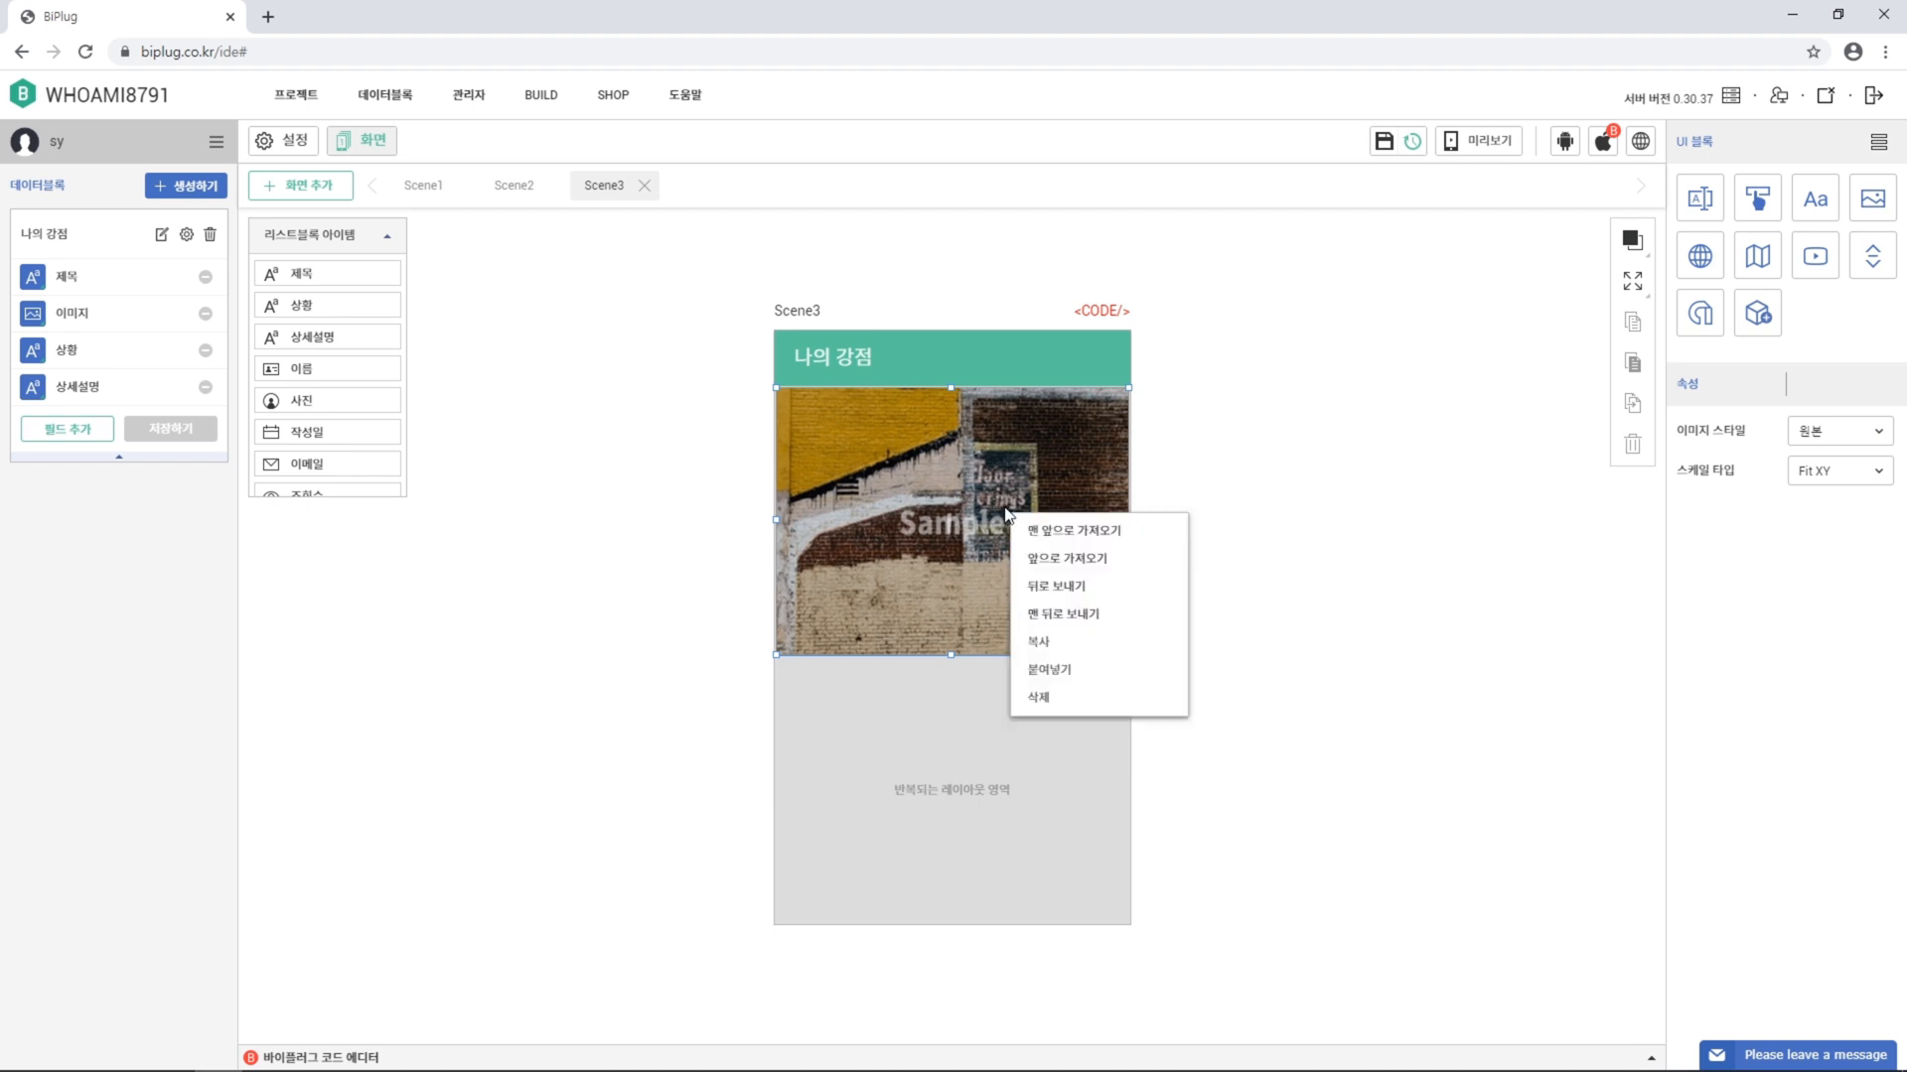
{"action": "left_click", "coordinate": [1069, 617]}
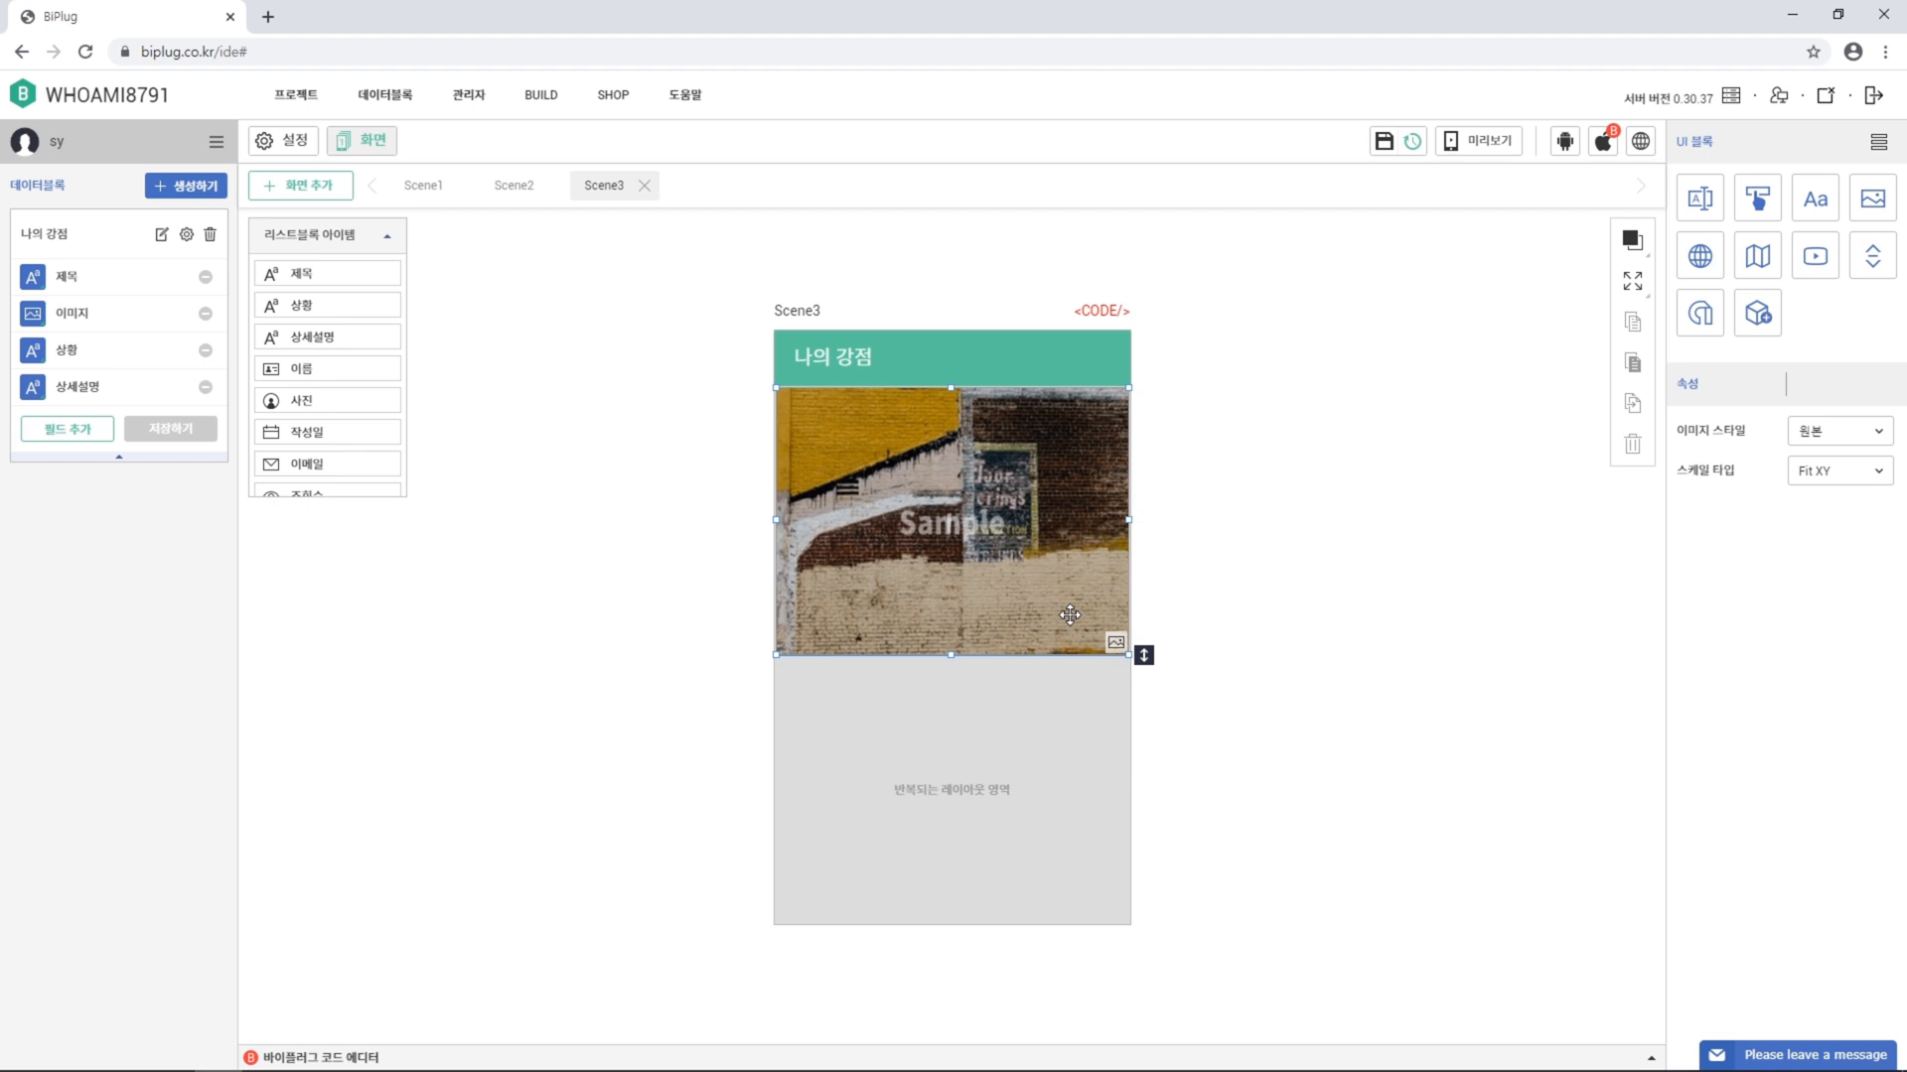
Overlay the 제목 field across the whole image with centred text alignment
{"action": "left_click_drag", "start_coordinate": [361, 282], "coordinate": [851, 452]}
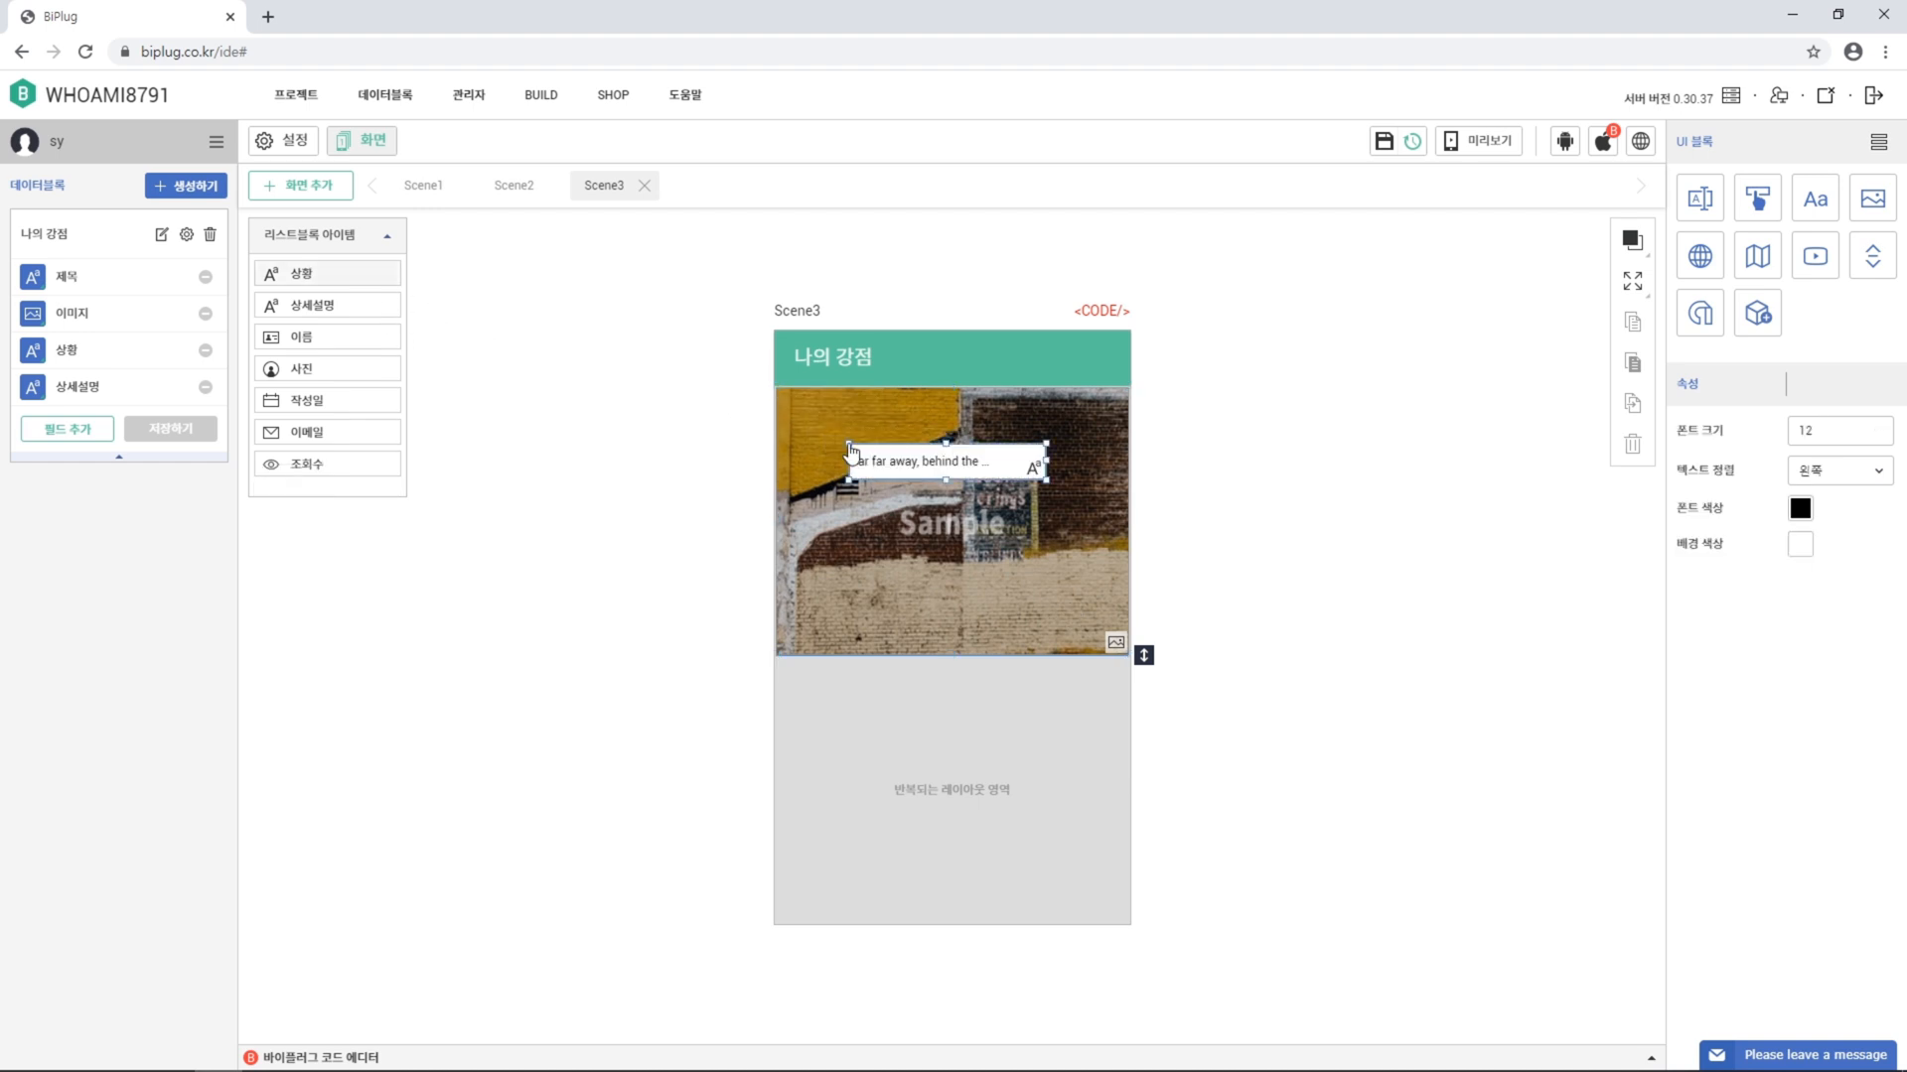
{"action": "left_click", "coordinate": [1631, 282]}
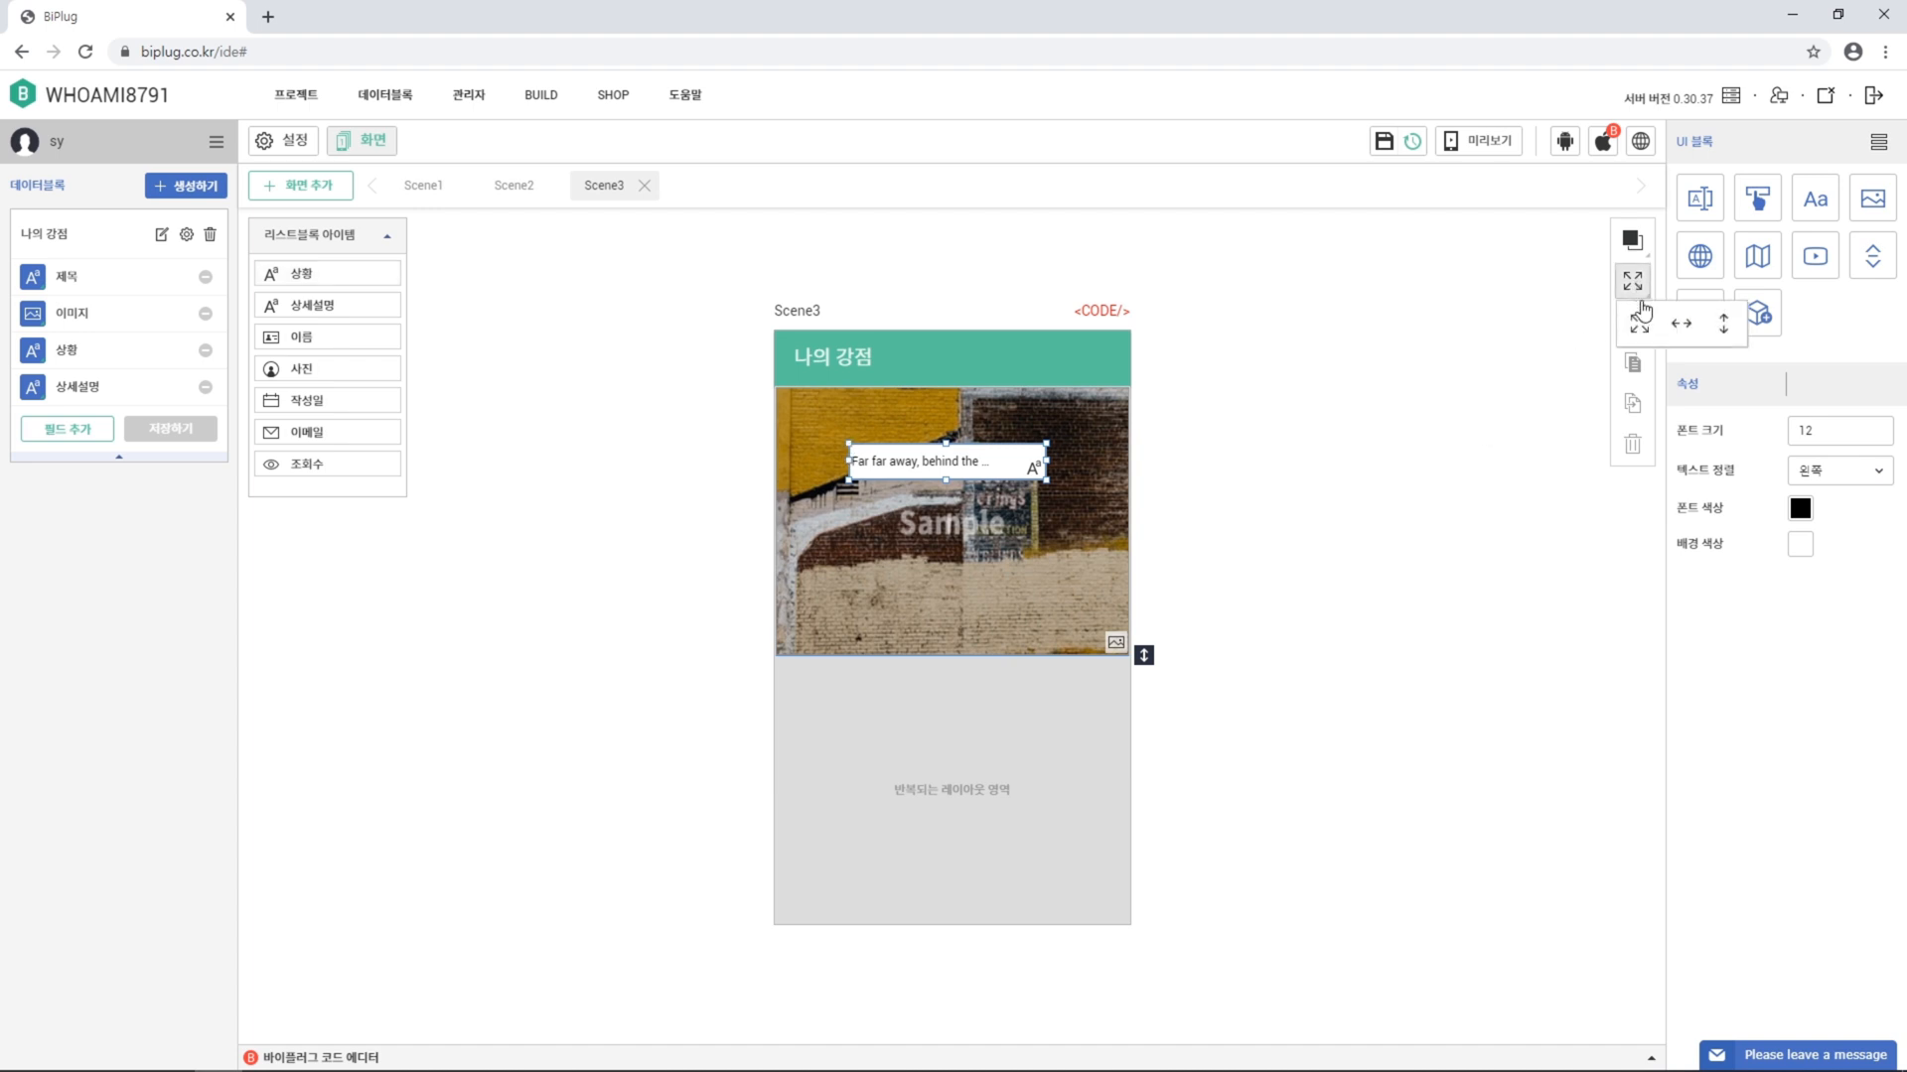
{"action": "left_click", "coordinate": [1639, 324]}
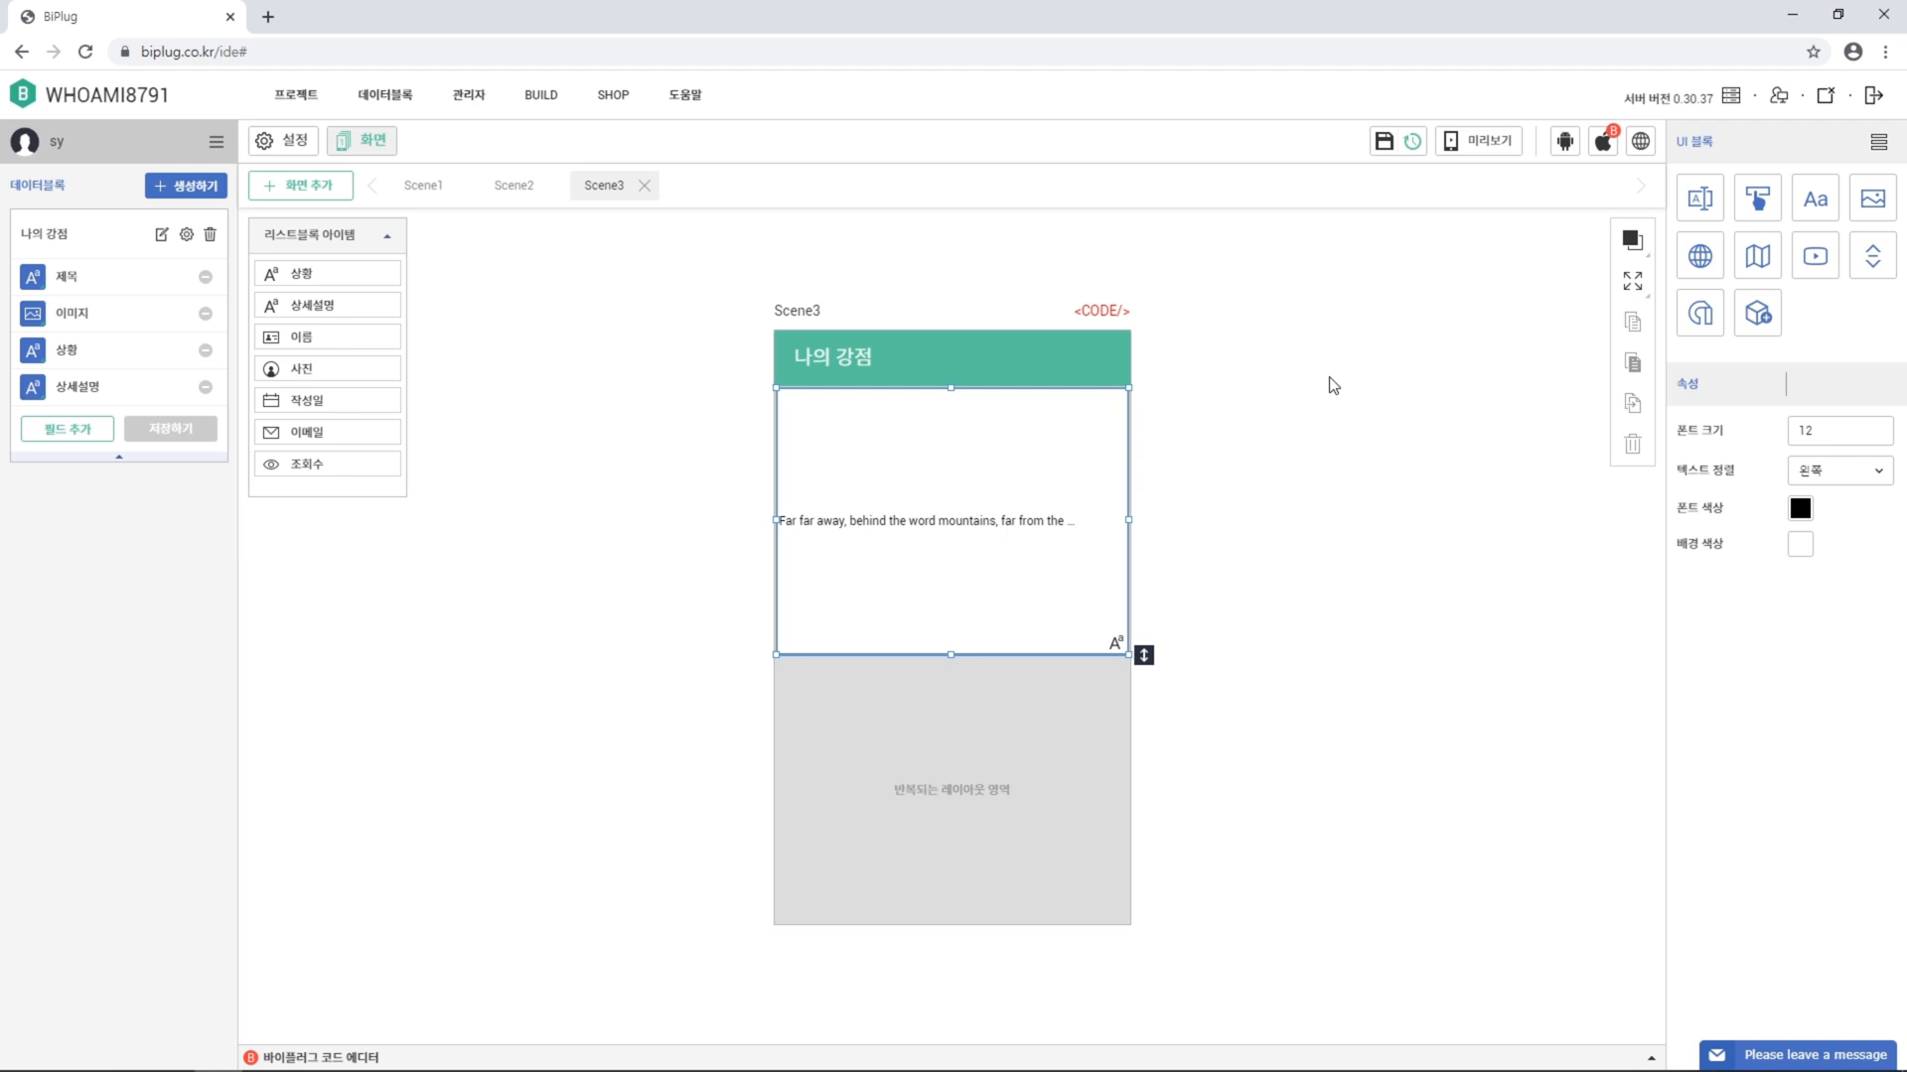
{"action": "left_click", "coordinate": [1859, 472]}
{"action": "left_click", "coordinate": [1861, 508]}
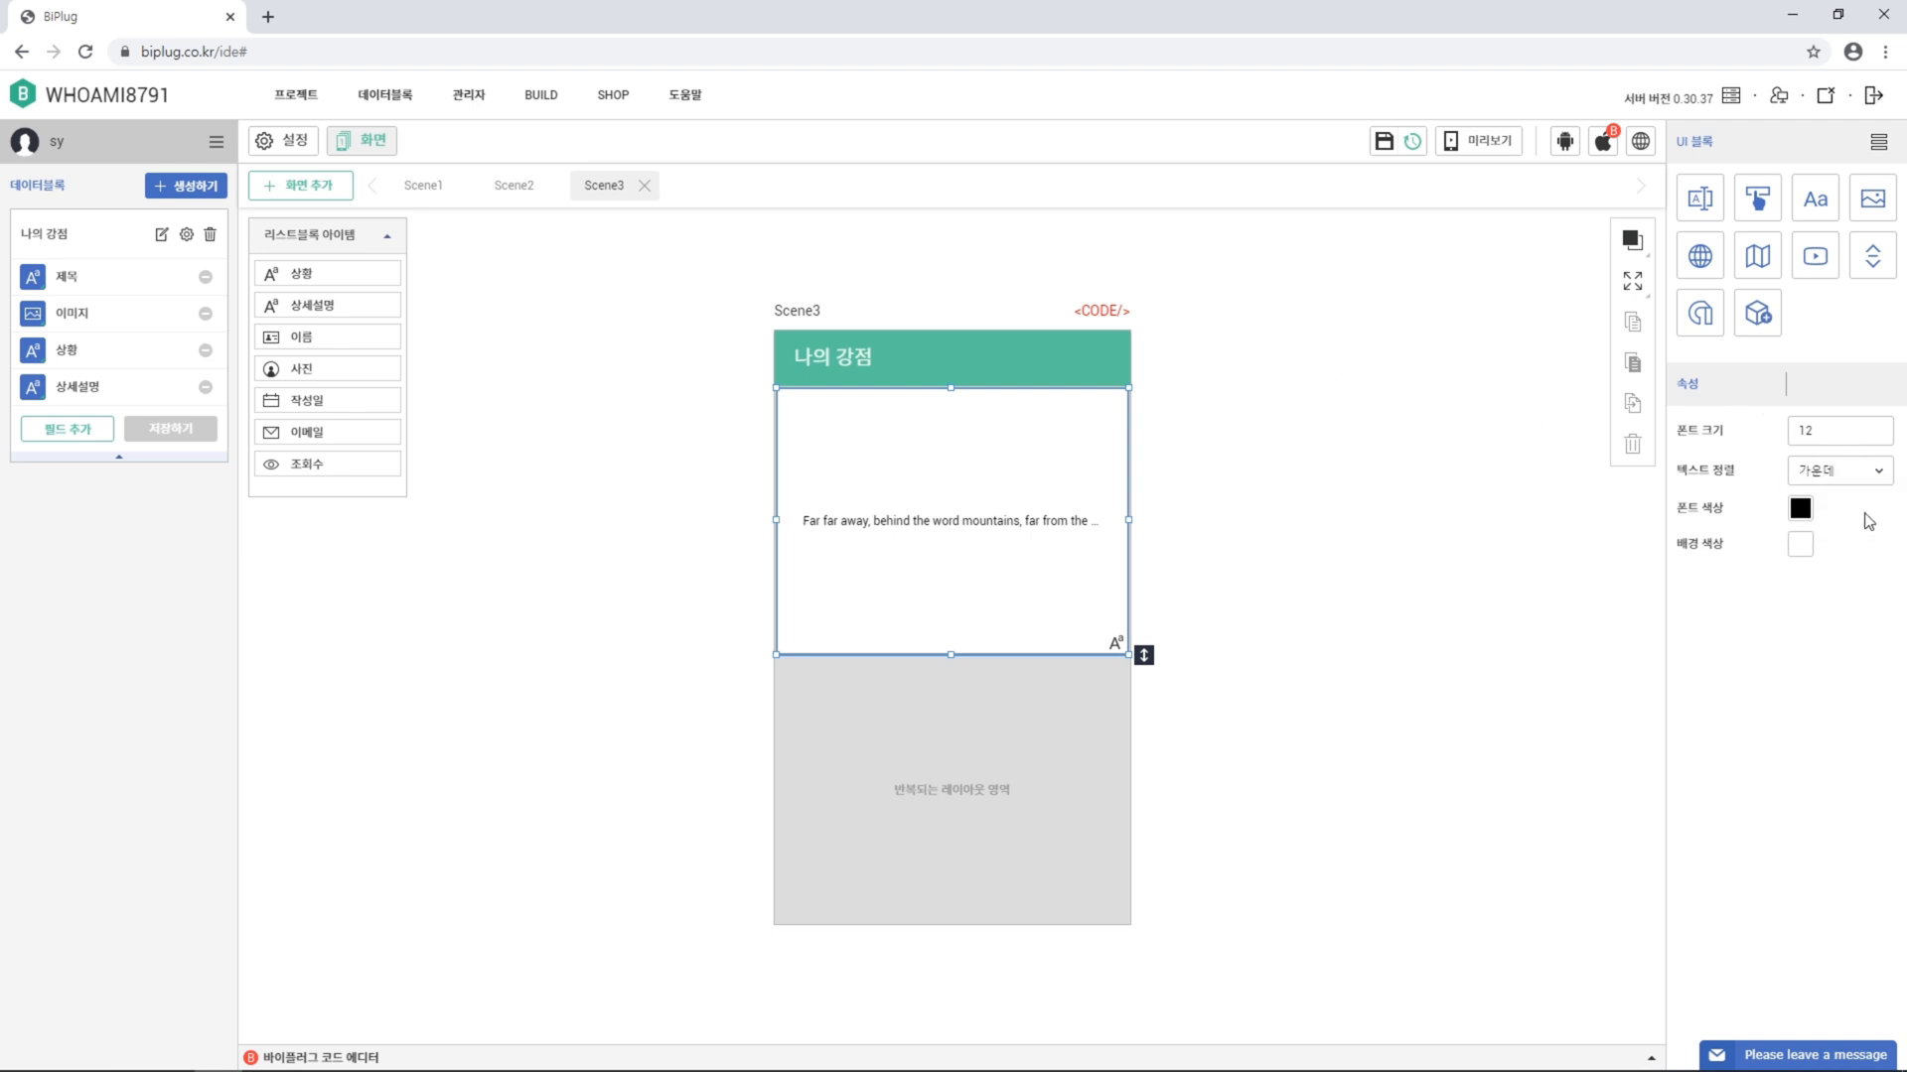
Make the title text white on a black background with opacity 40
{"action": "left_click", "coordinate": [1800, 508]}
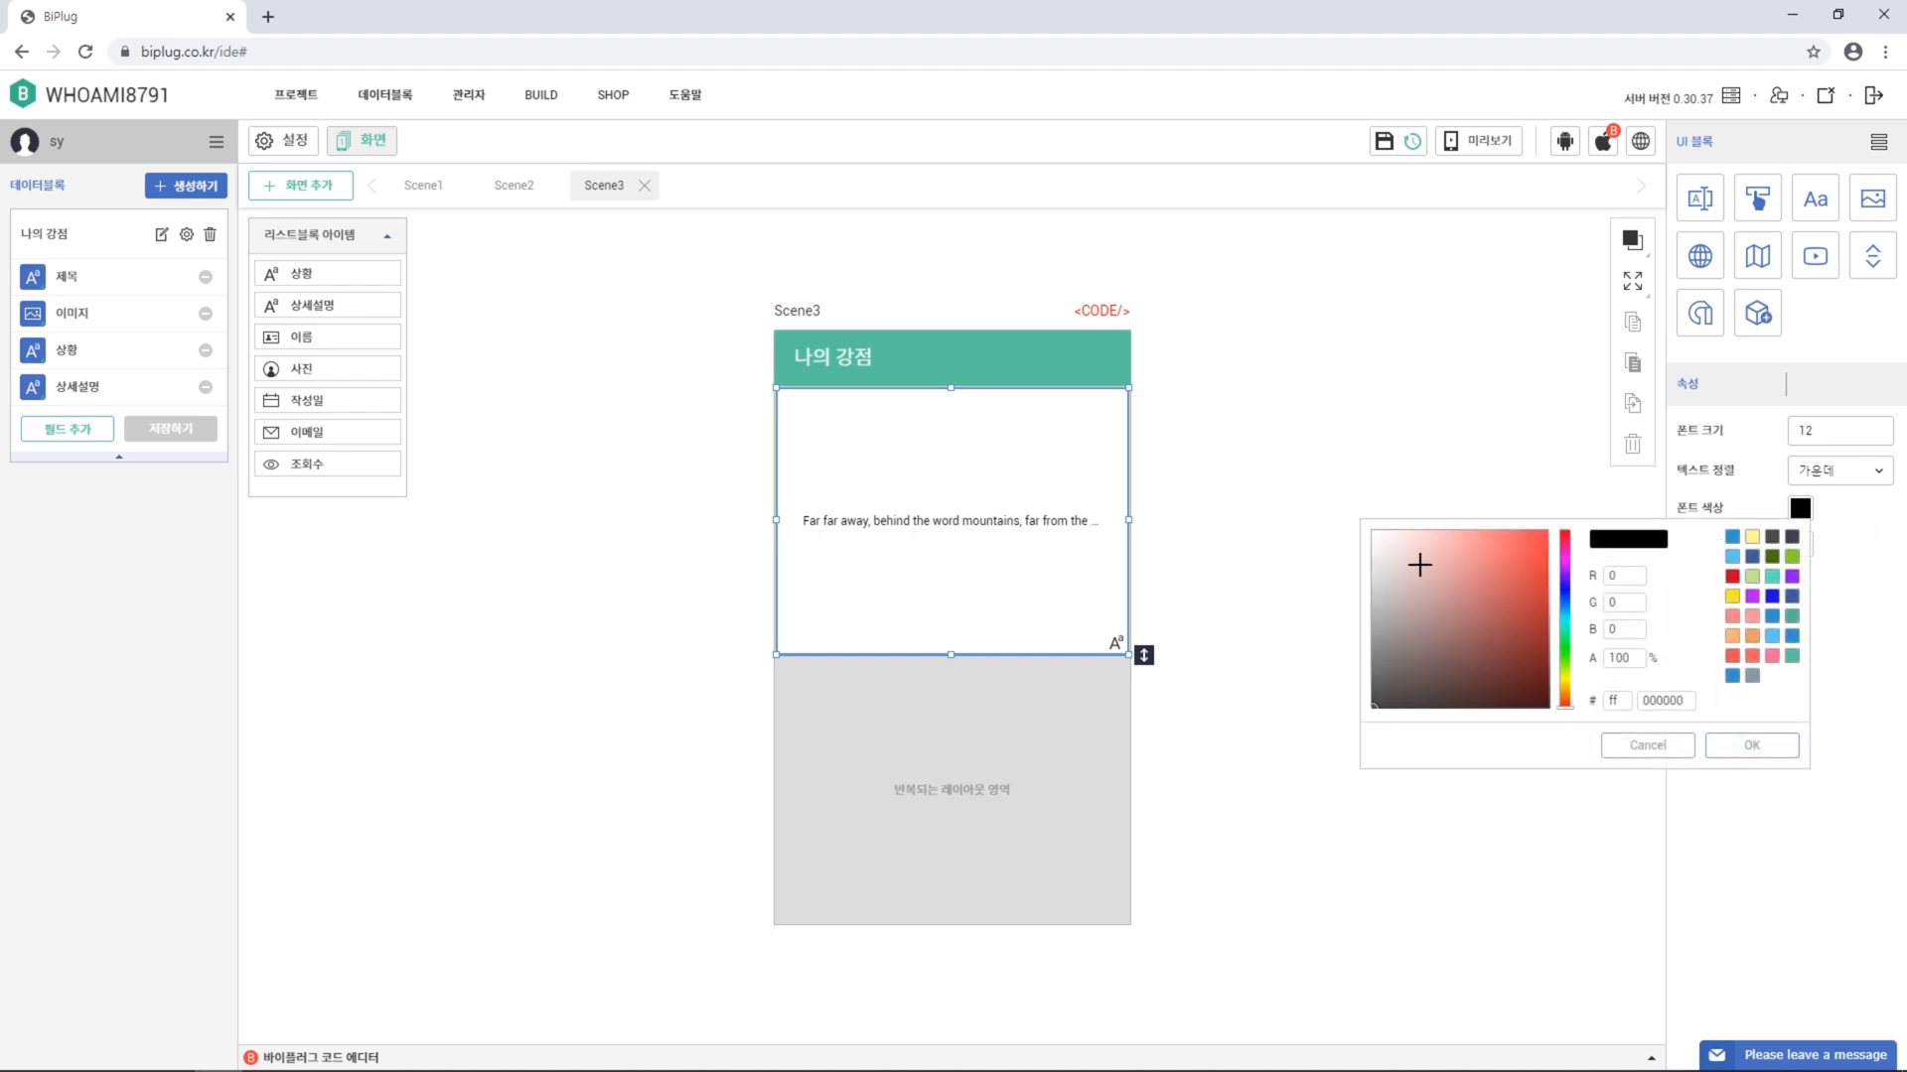
{"action": "left_click_drag", "start_coordinate": [1406, 557], "coordinate": [1335, 466]}
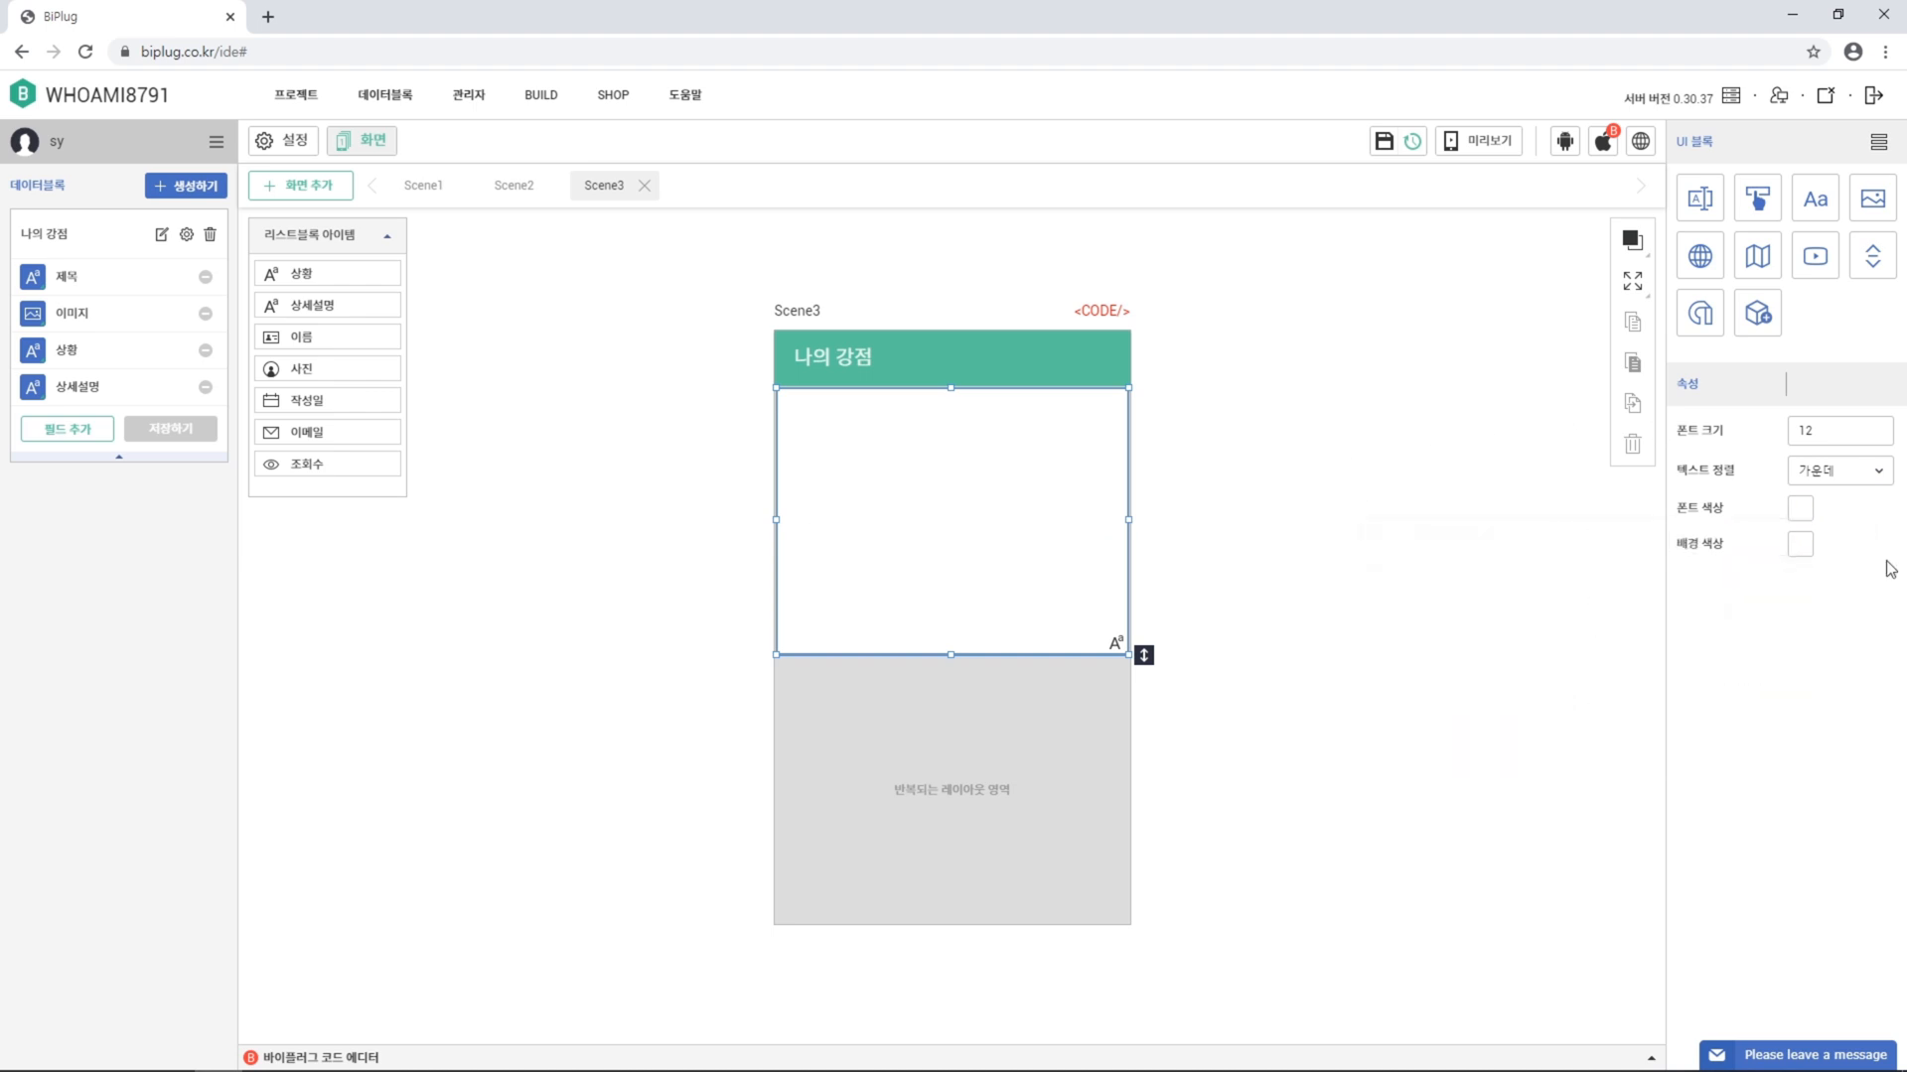
{"action": "left_click", "coordinate": [1801, 548]}
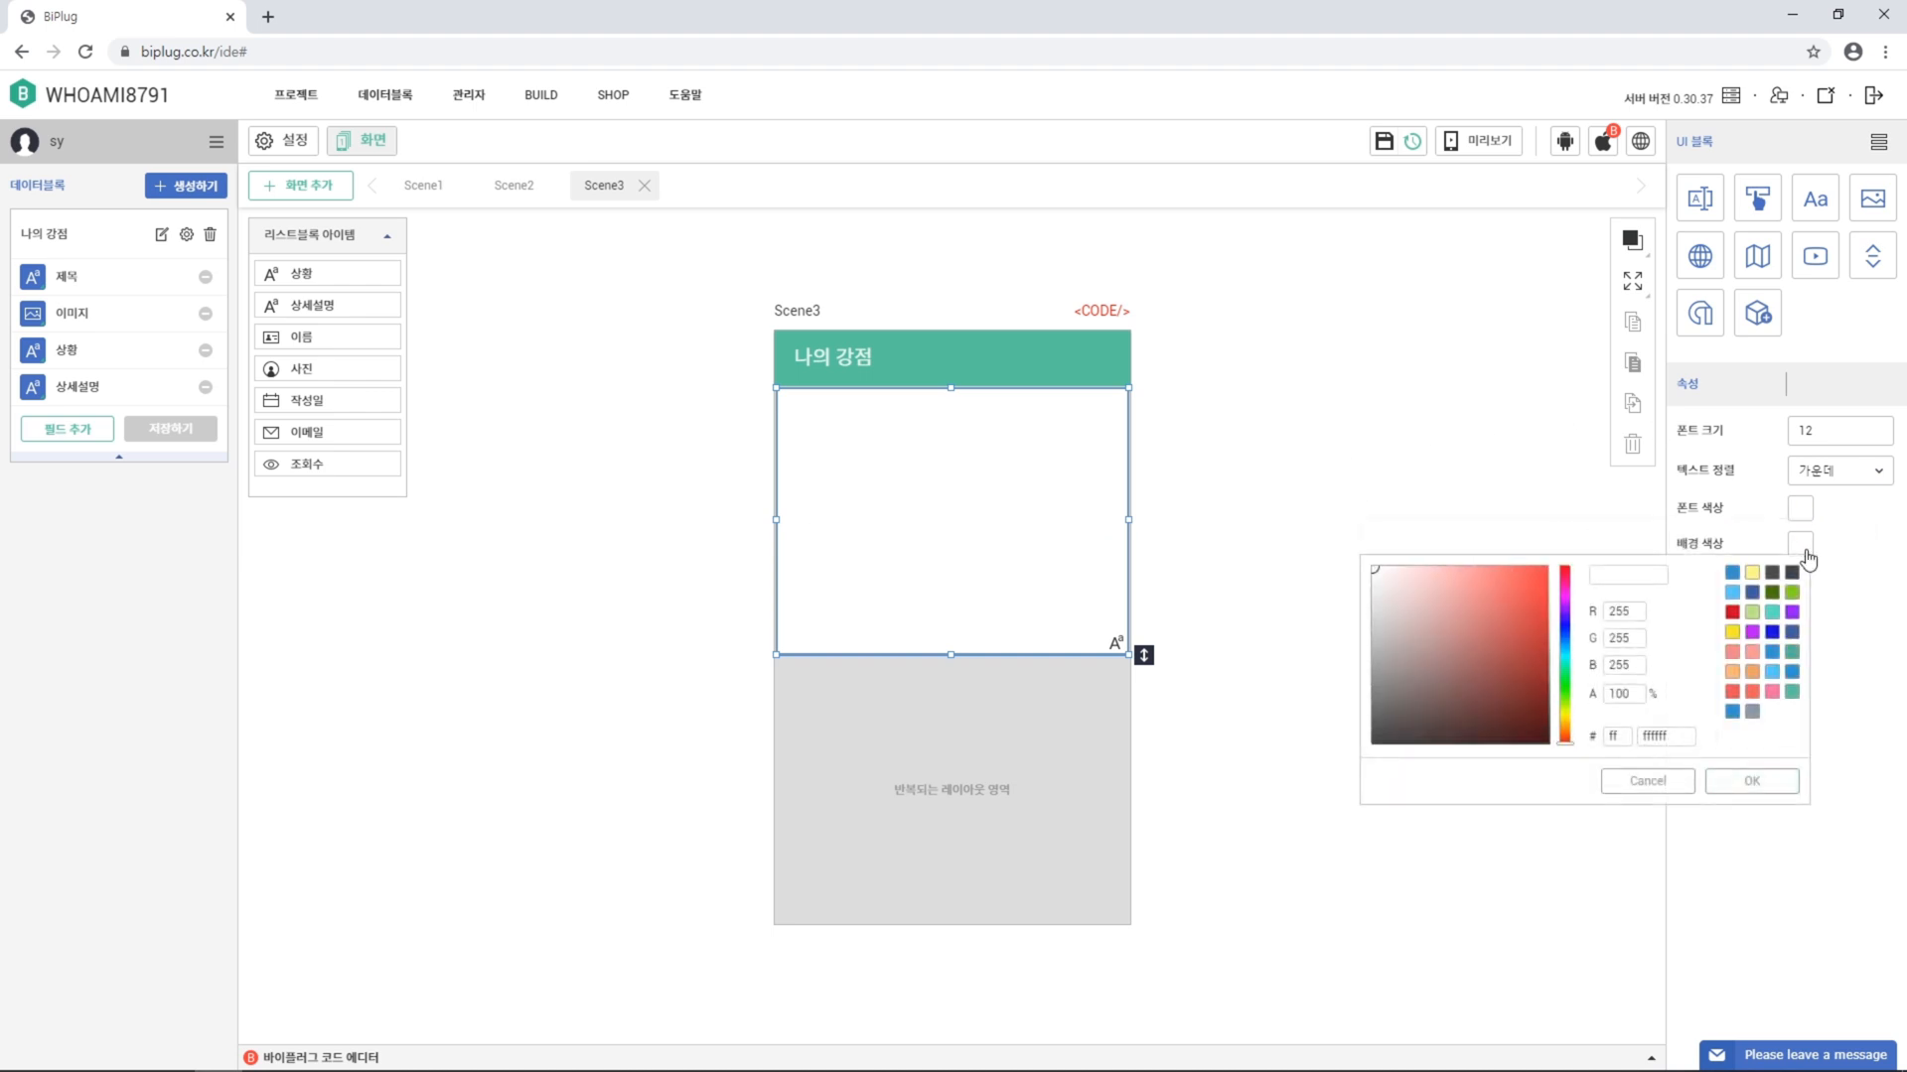
{"action": "left_click_drag", "start_coordinate": [1425, 724], "coordinate": [1337, 777]}
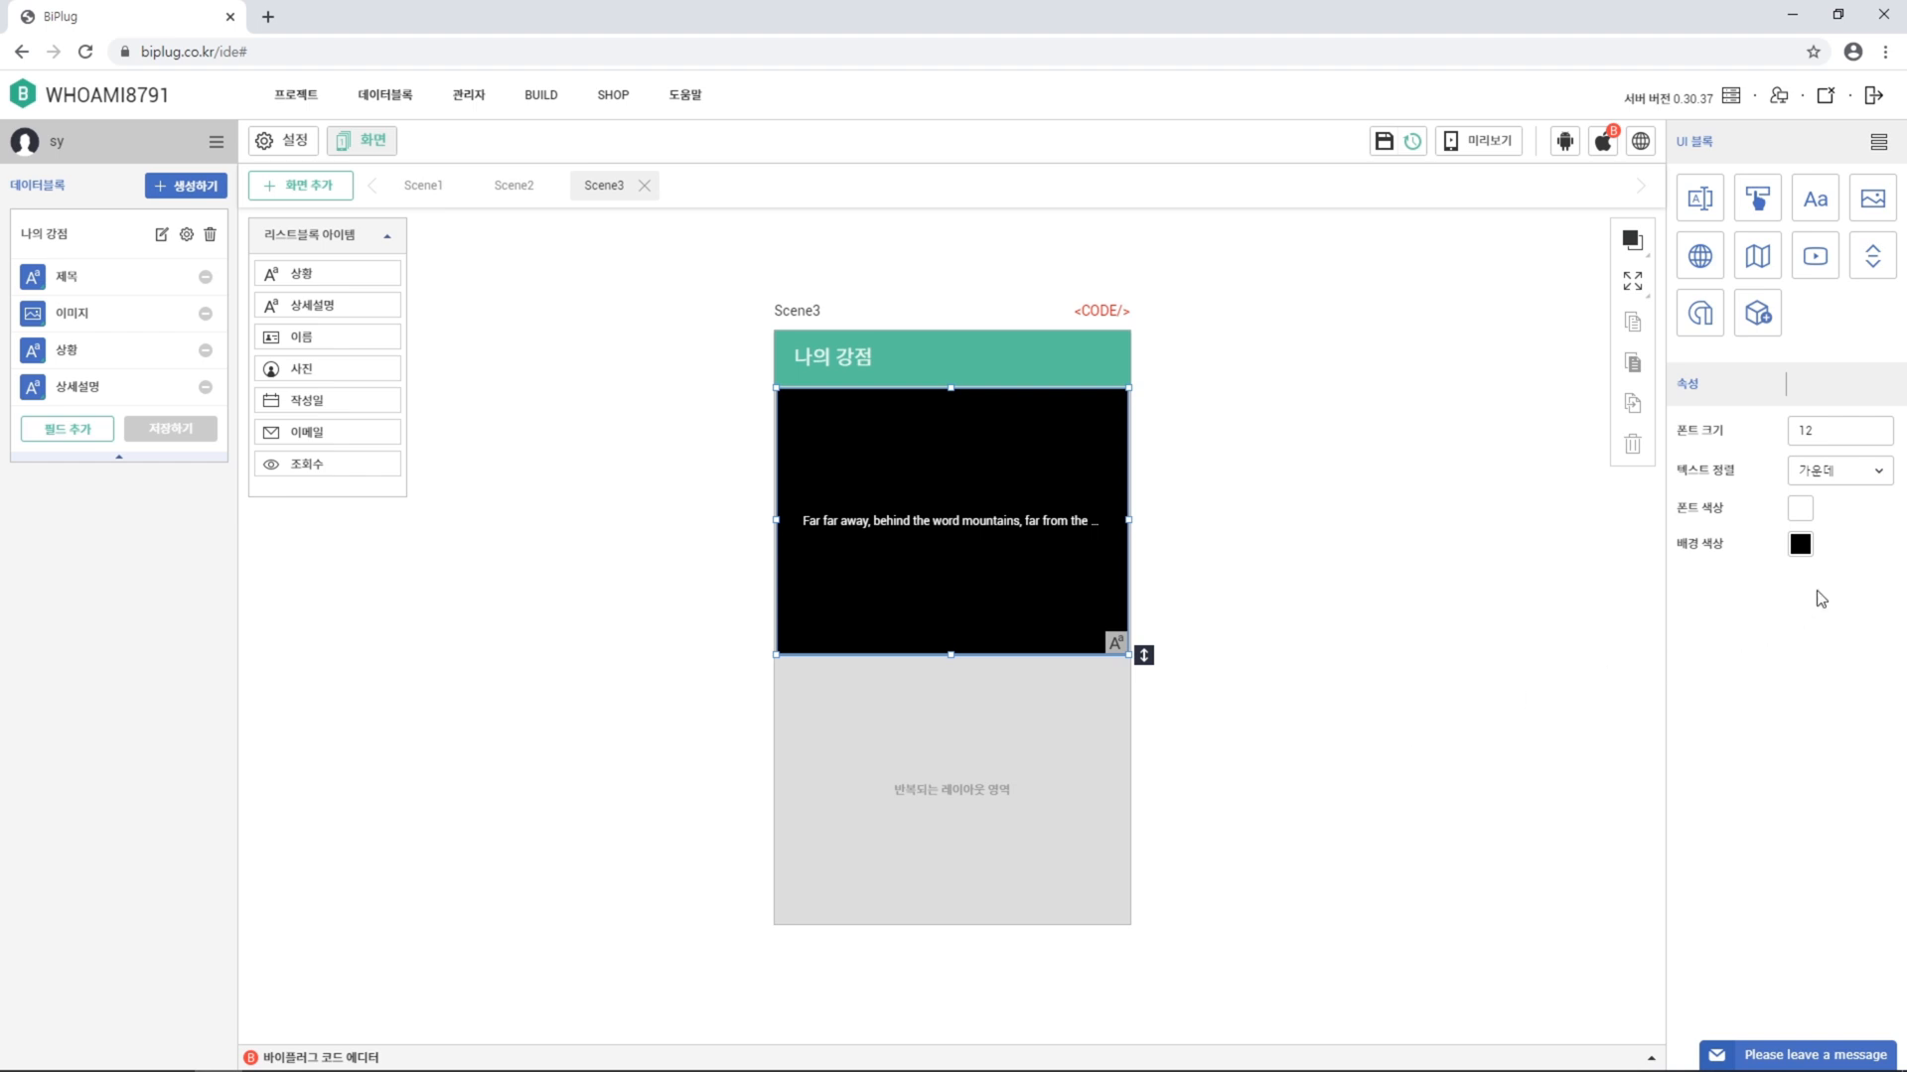
{"action": "left_click", "coordinate": [1800, 546]}
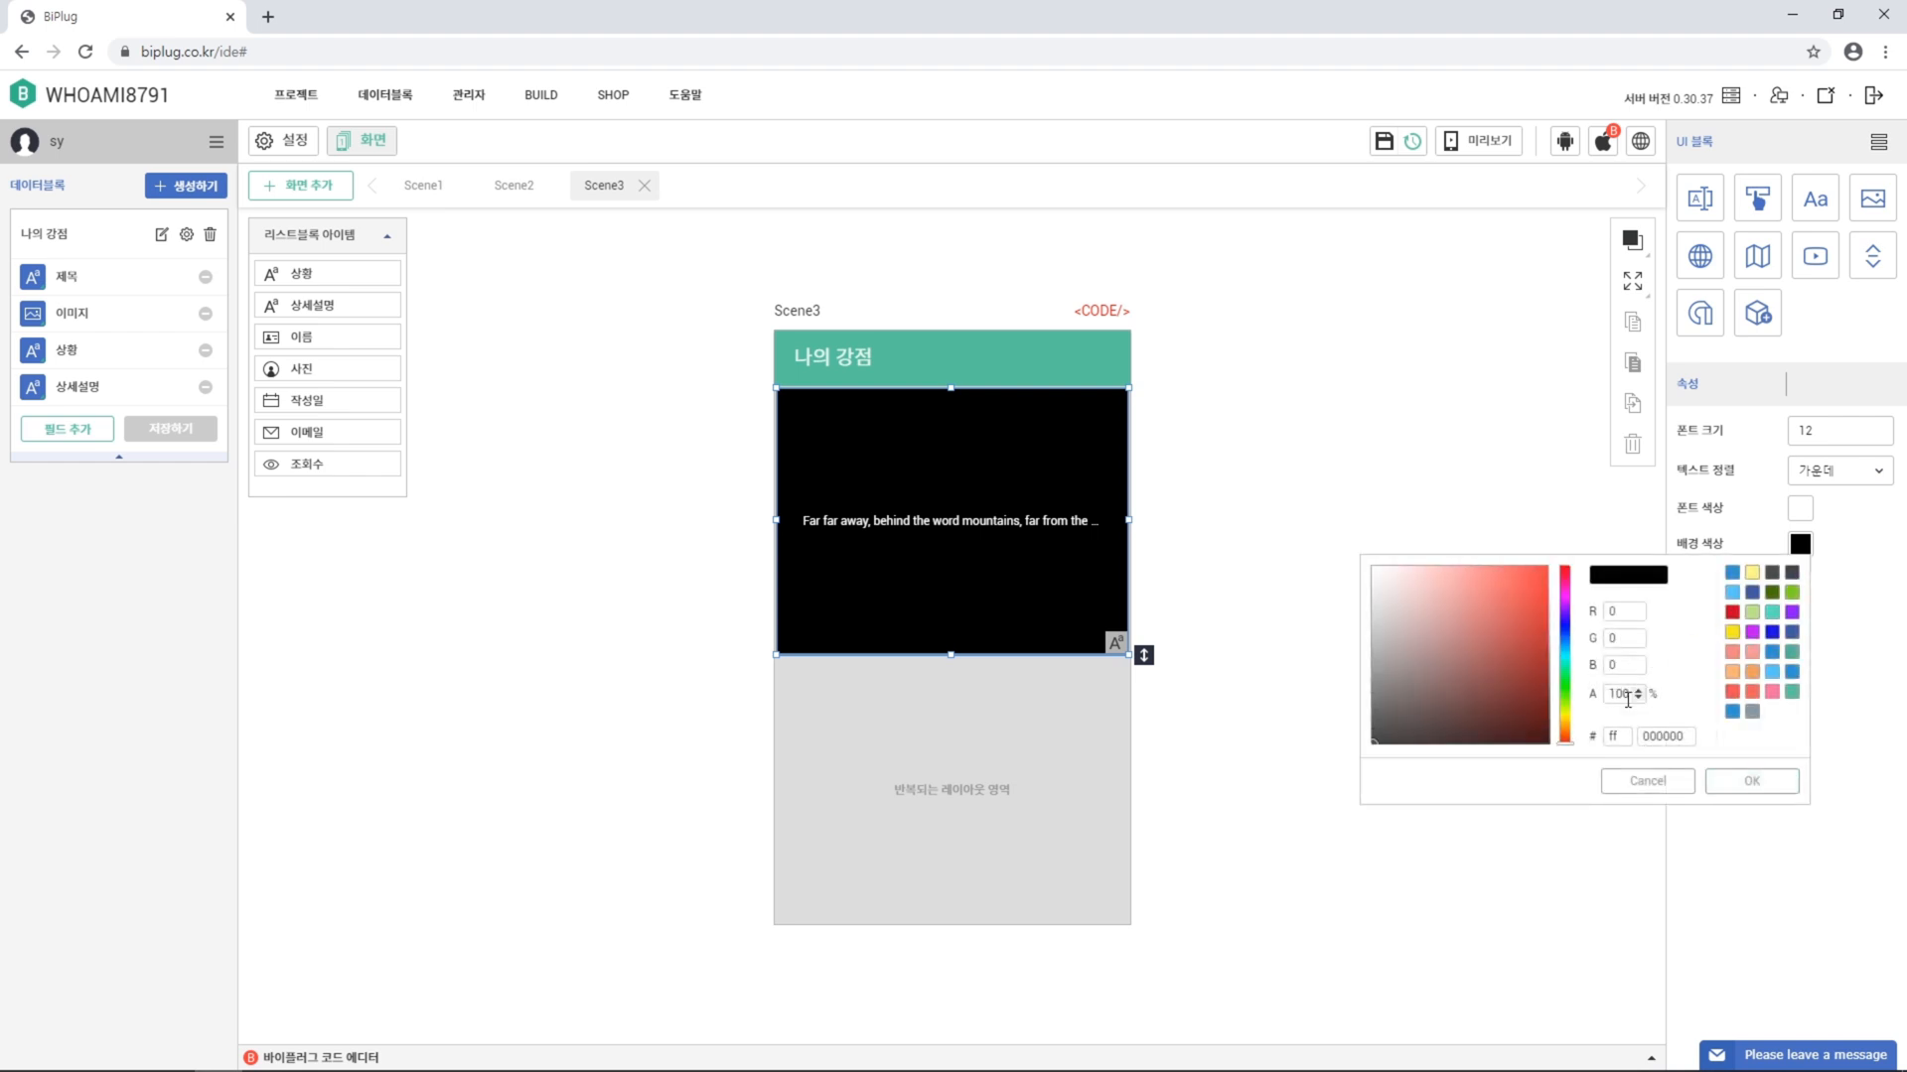
{"action": "left_click_drag", "start_coordinate": [1627, 694], "coordinate": [1589, 707]}
{"action": "type", "text": "40"}
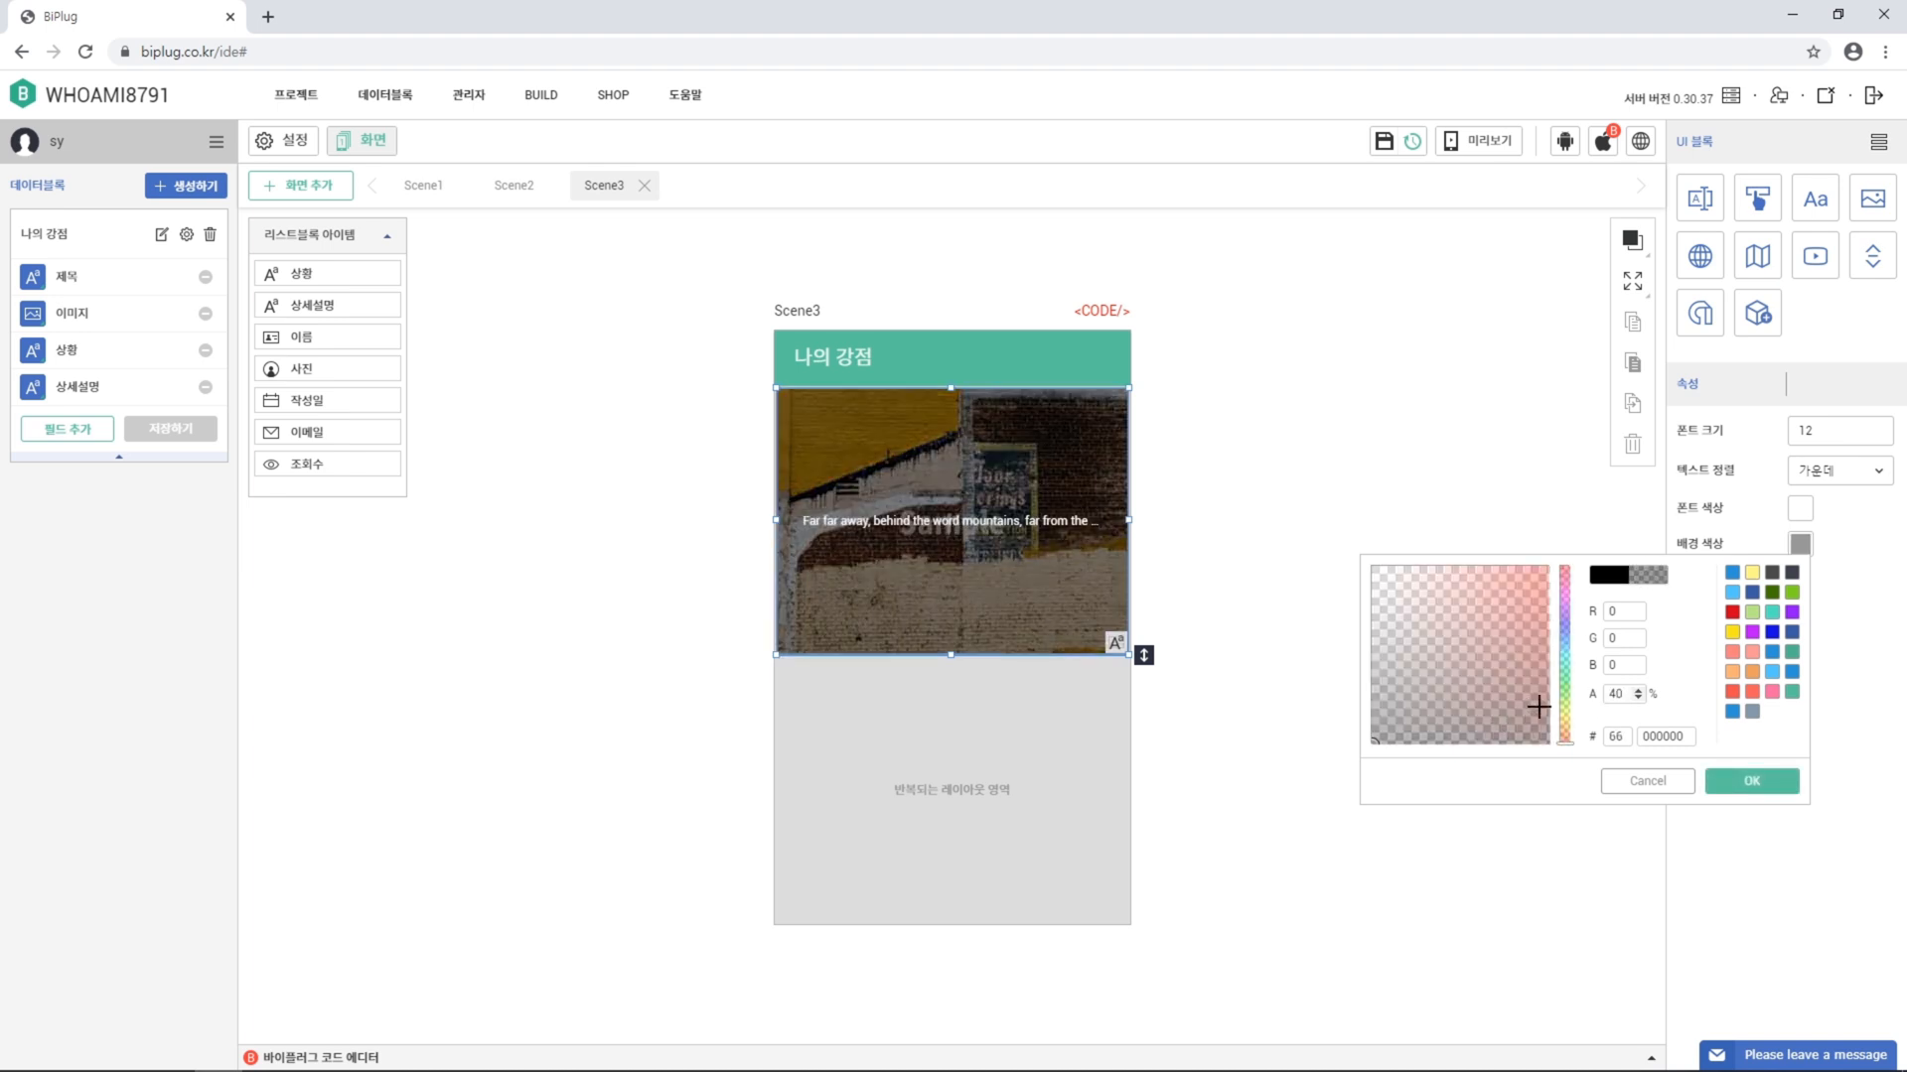
{"action": "left_click", "coordinate": [1784, 799]}
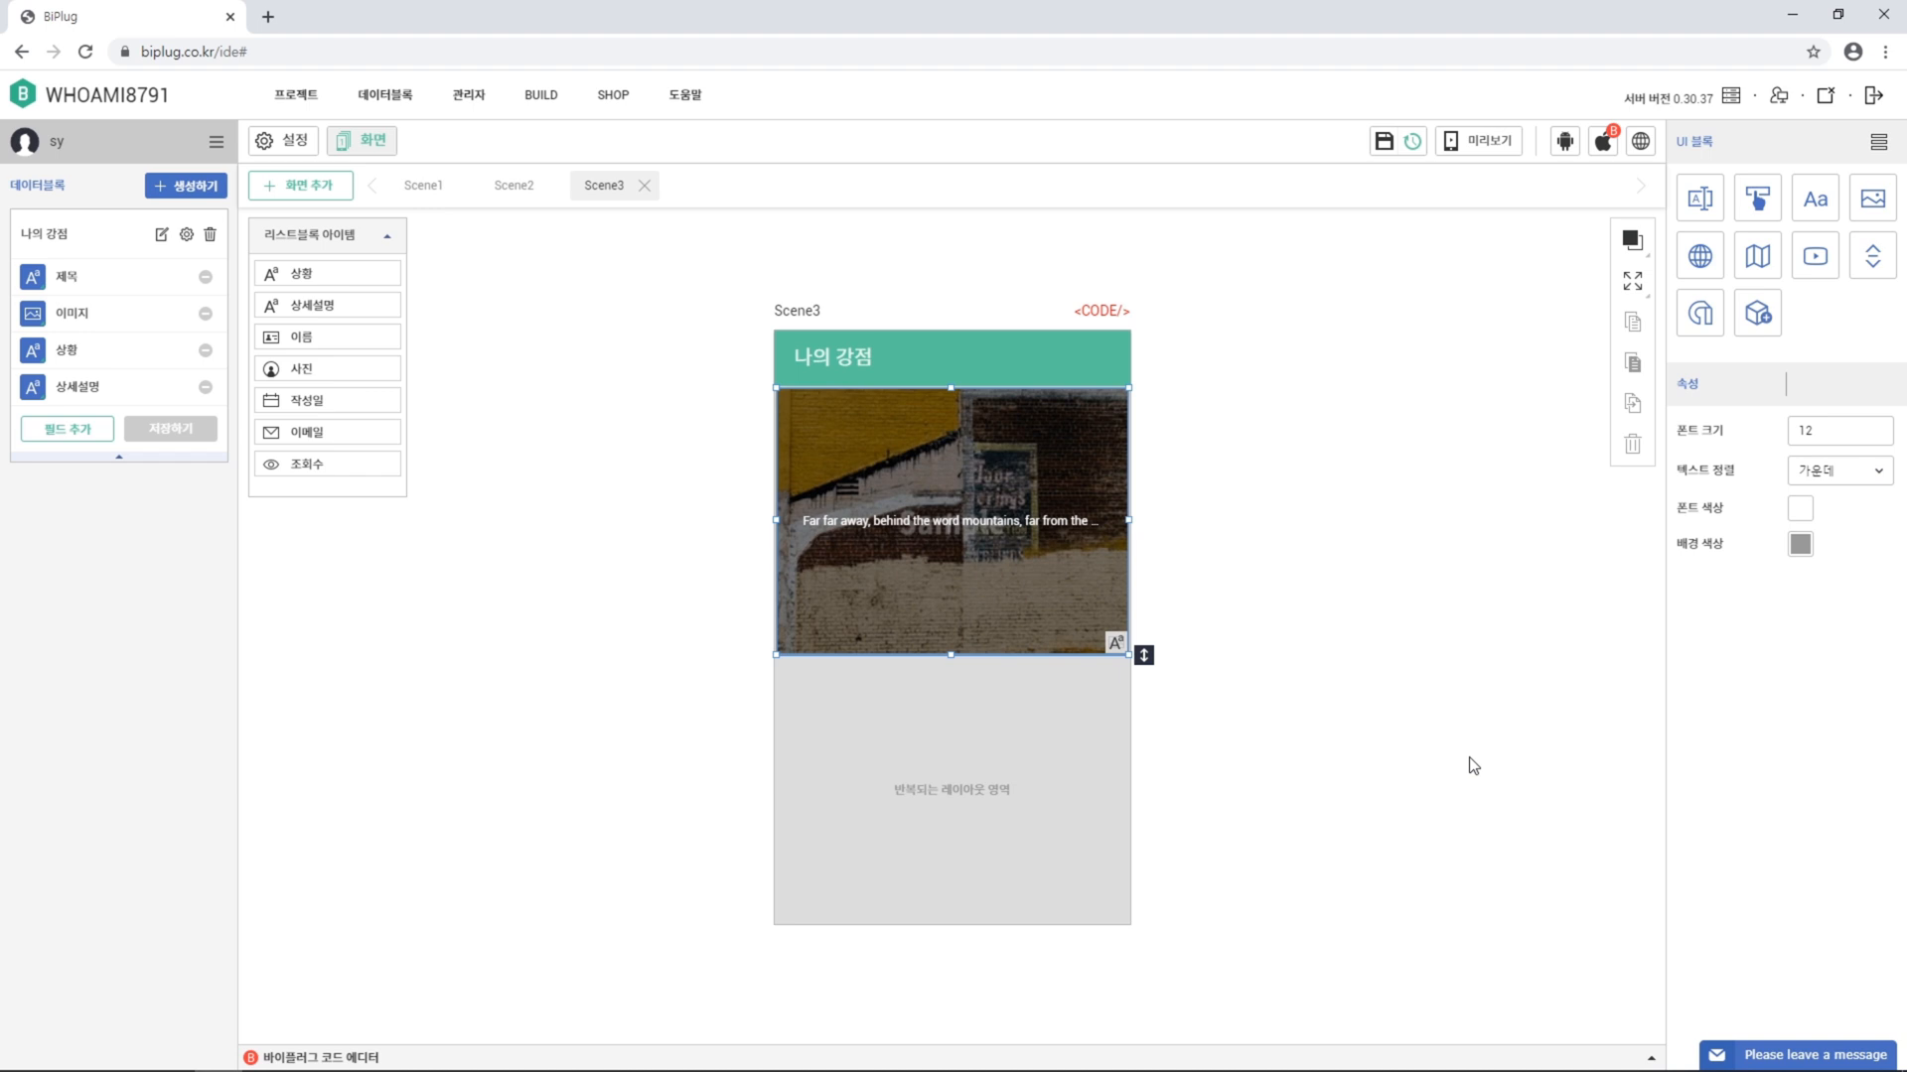
Save the project and preview the 나의 강점 list and the 탐구력 detail page
{"action": "left_click", "coordinate": [1382, 144]}
{"action": "left_click", "coordinate": [1489, 142]}
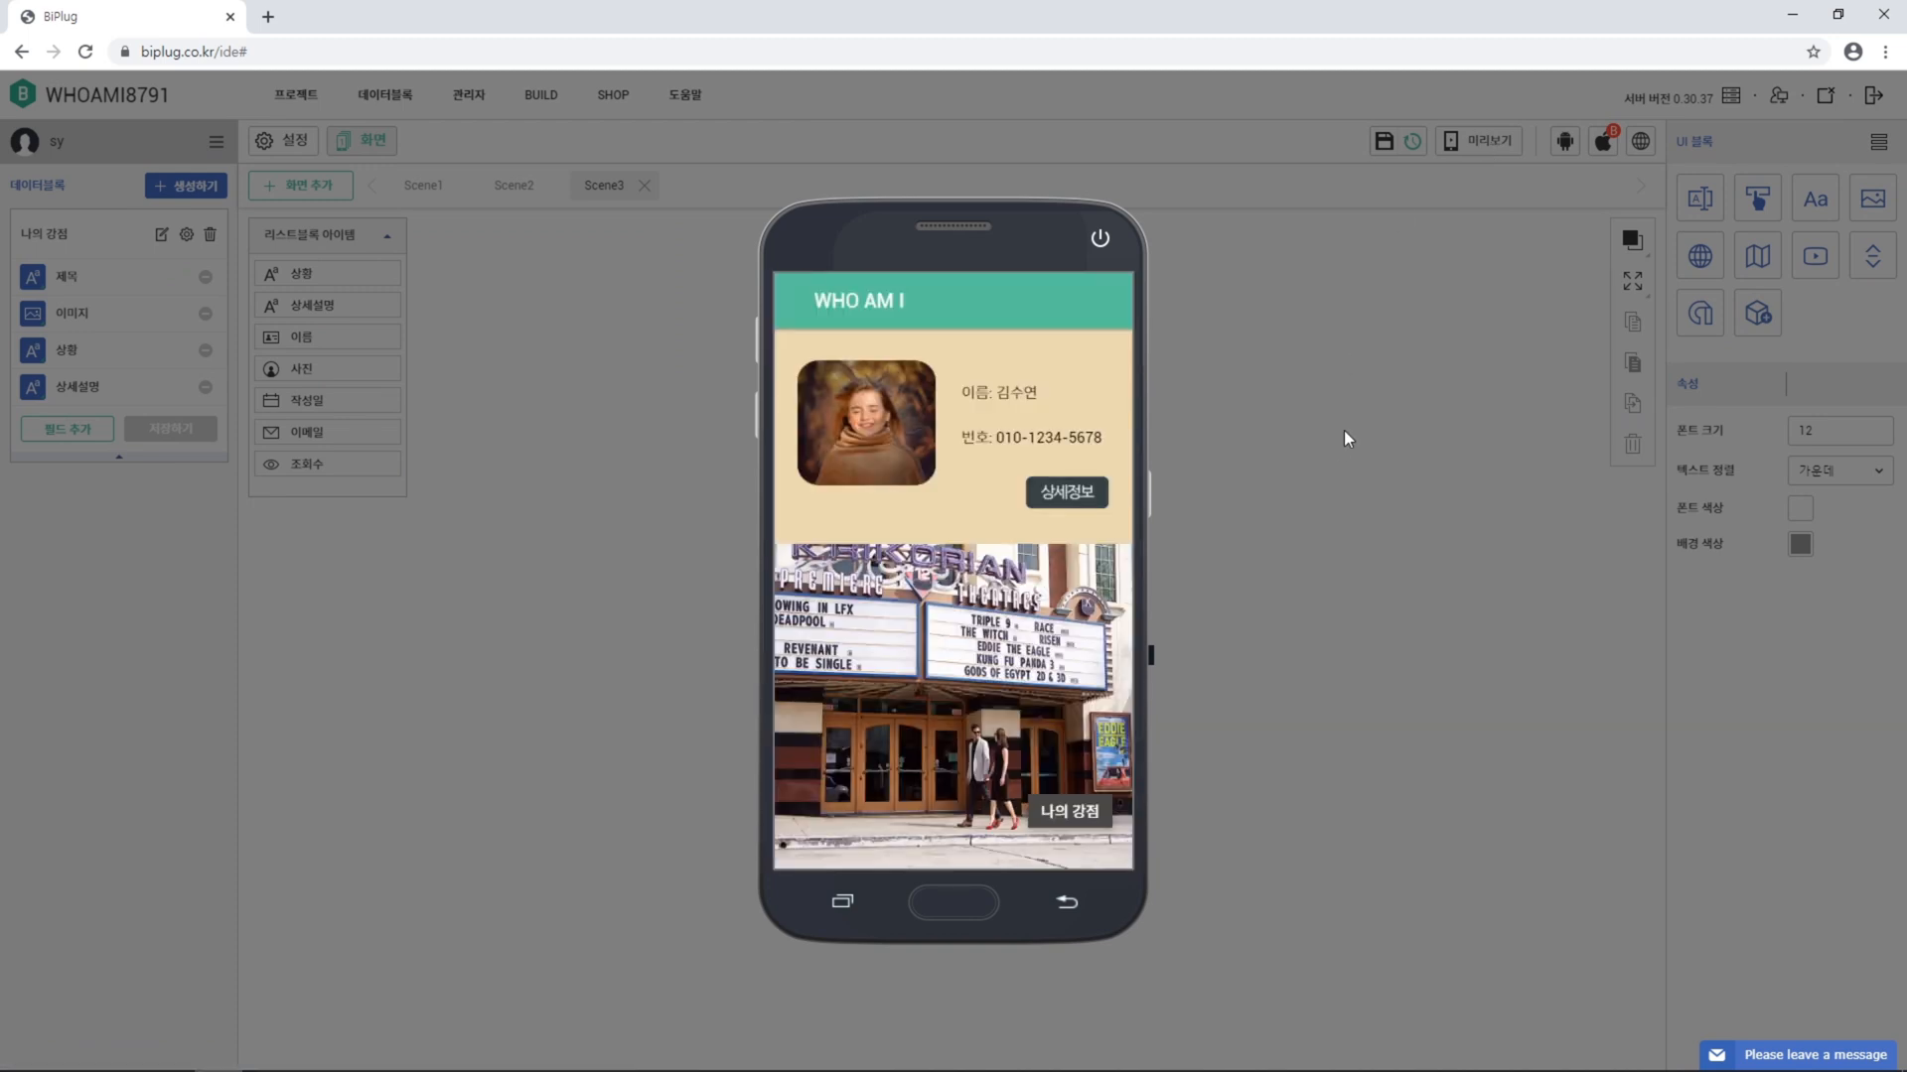
{"action": "left_click", "coordinate": [1064, 492]}
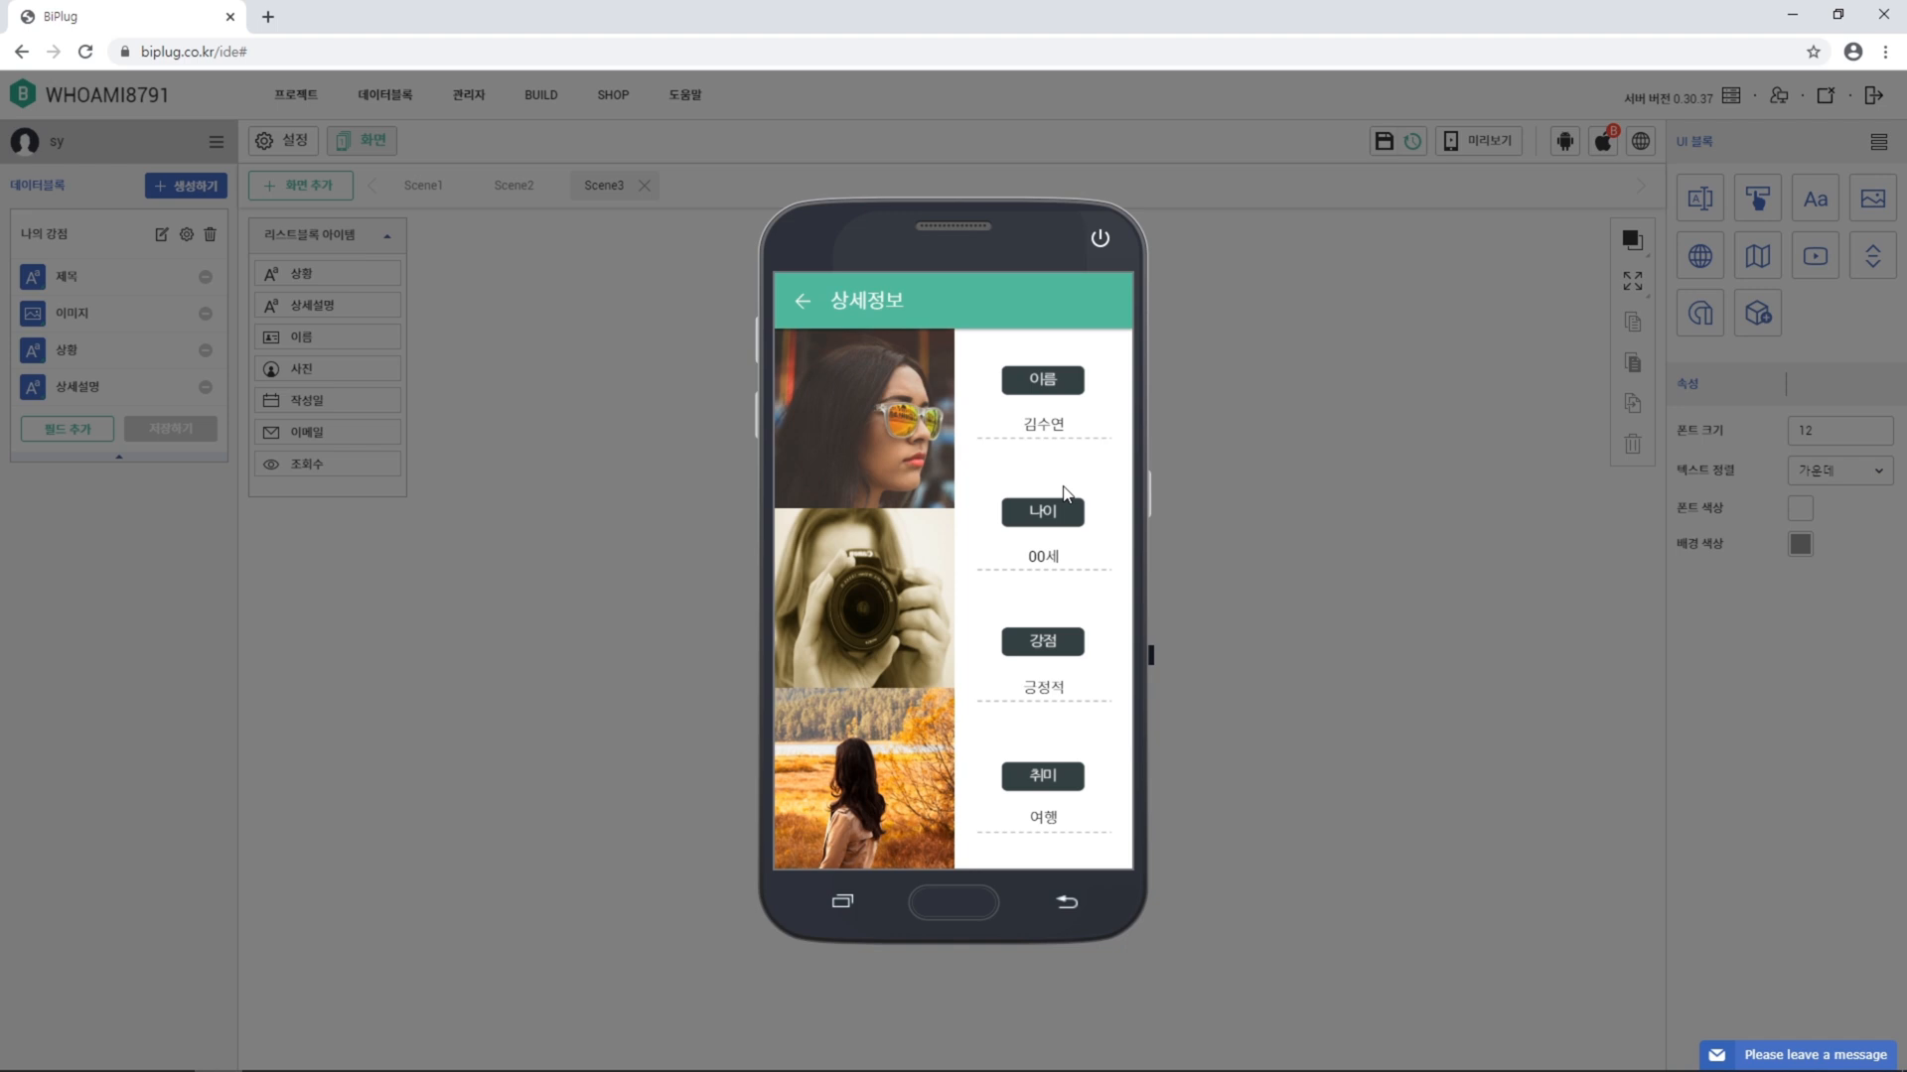
{"action": "left_click", "coordinate": [801, 303]}
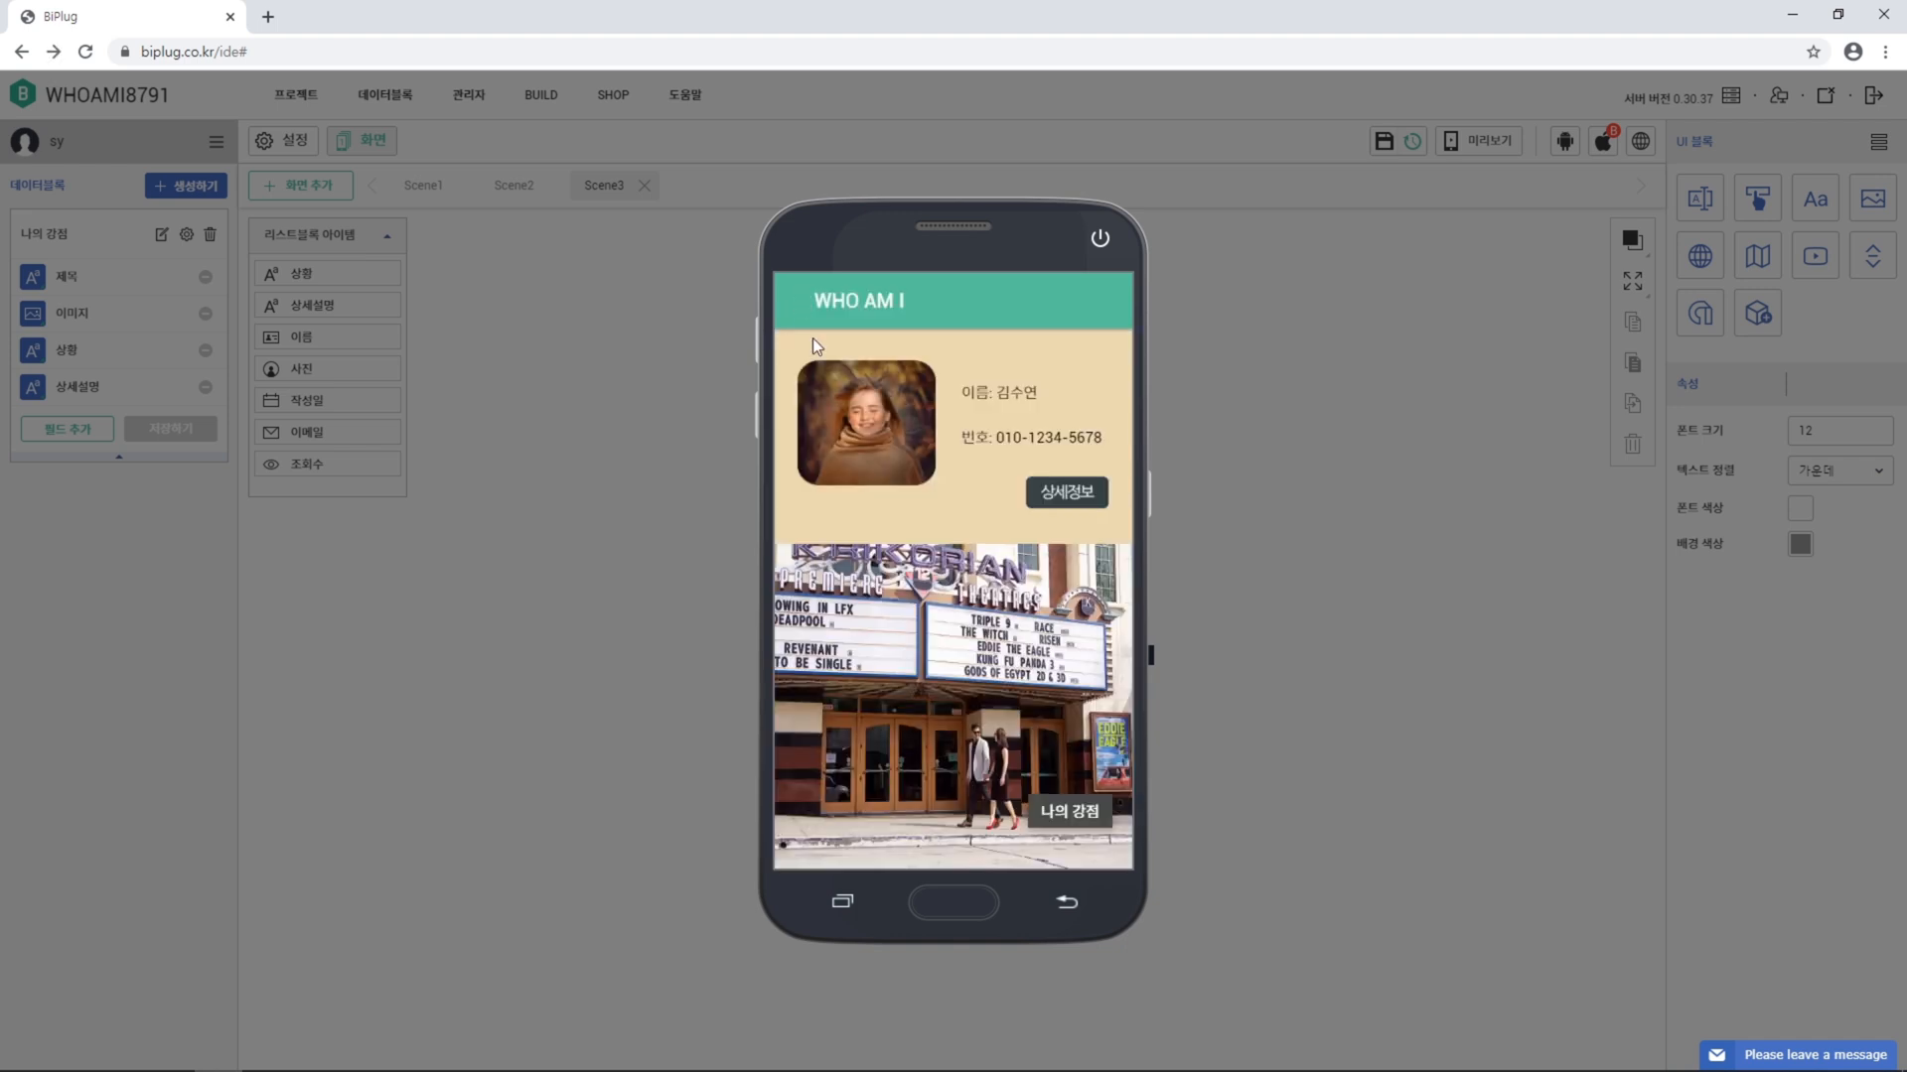
{"action": "left_click", "coordinate": [1061, 817]}
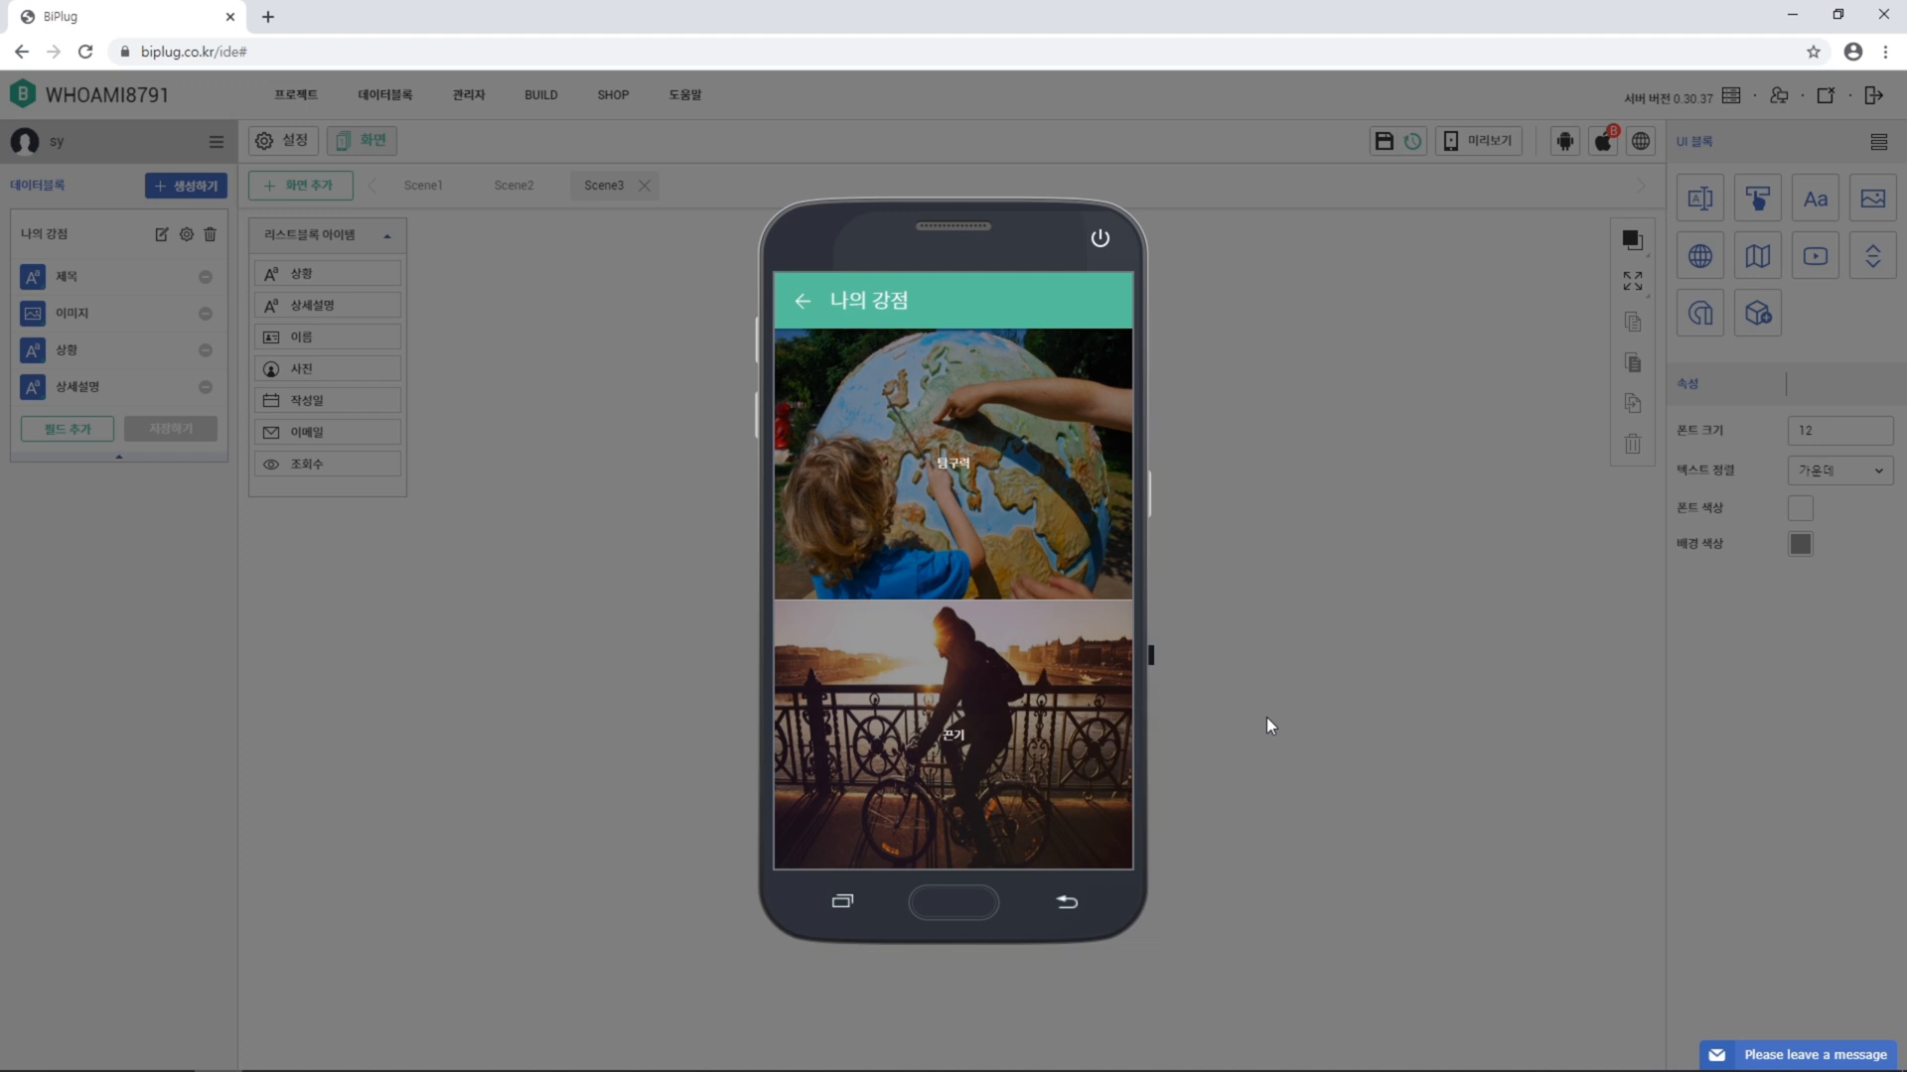
{"action": "left_click", "coordinate": [953, 481]}
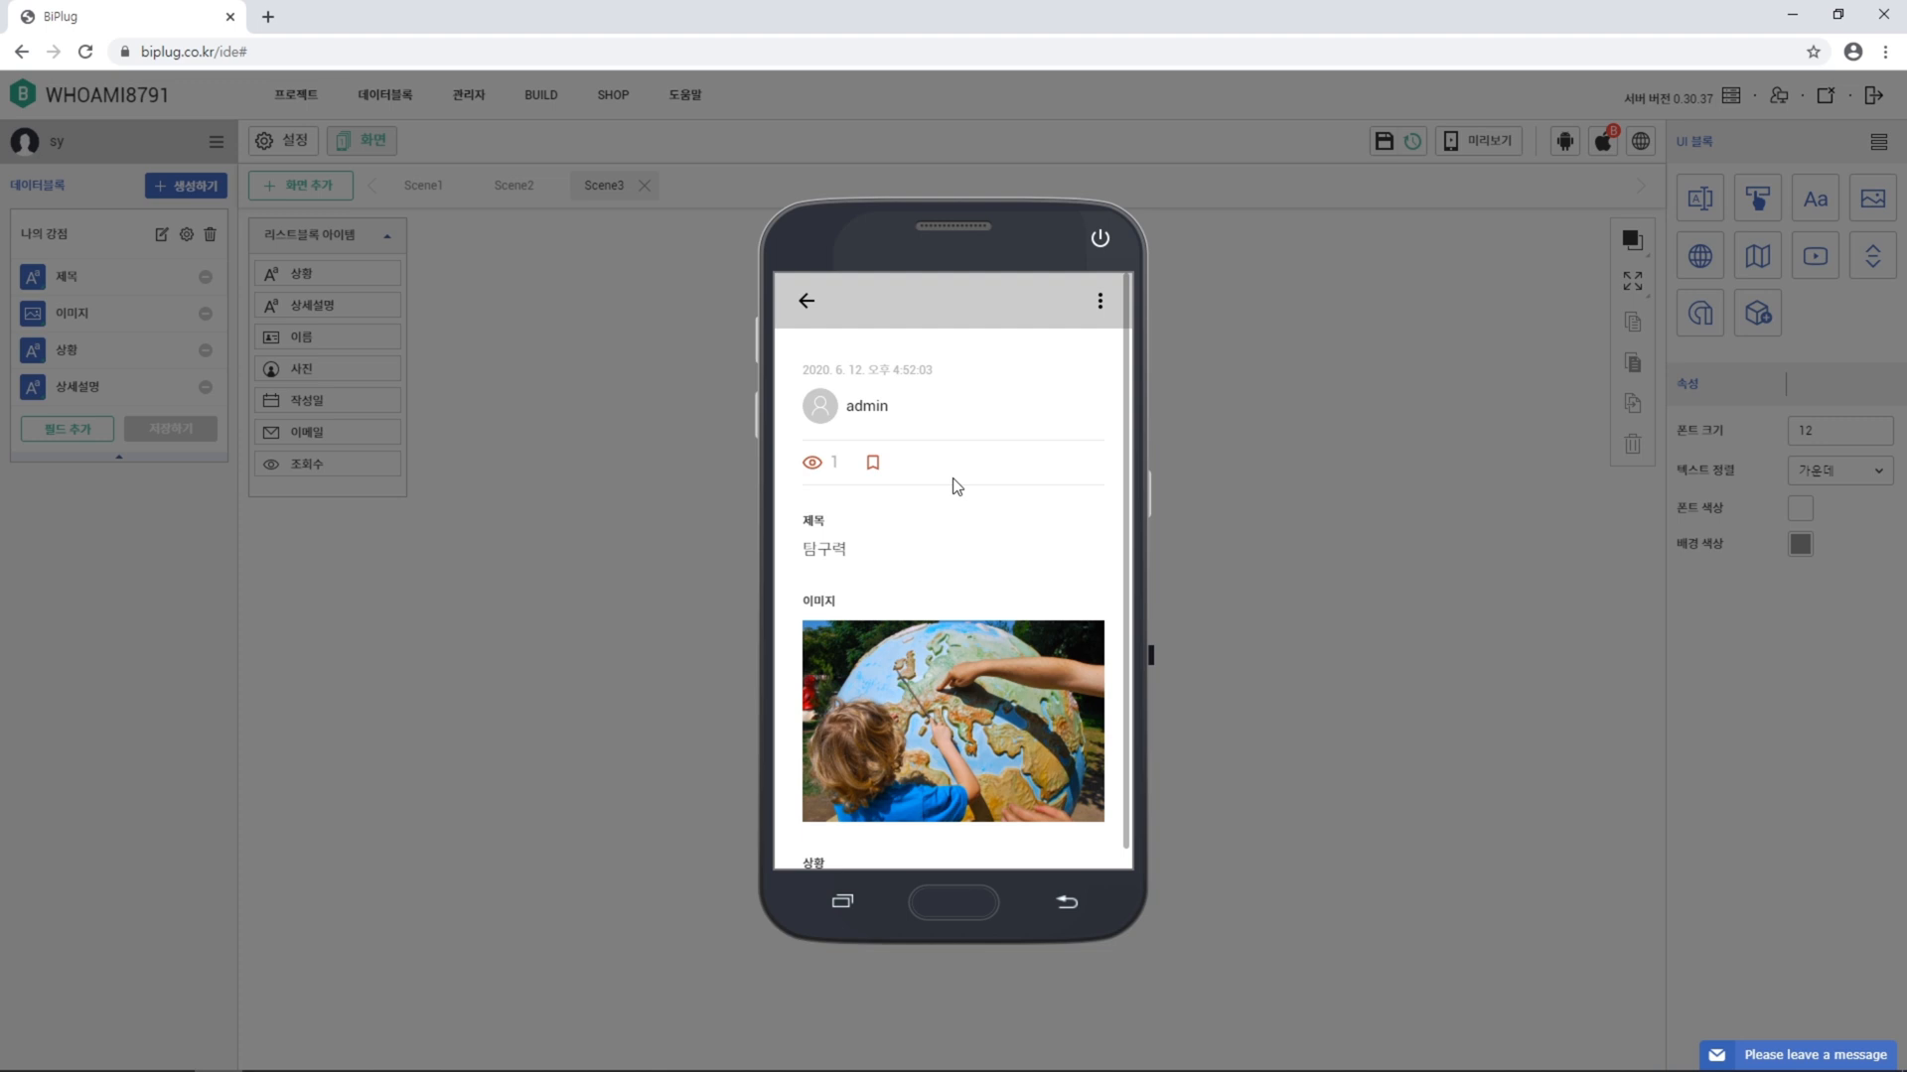
{"action": "scroll", "coordinate": [956, 485], "scroll_direction": "down", "scroll_amount": 2}
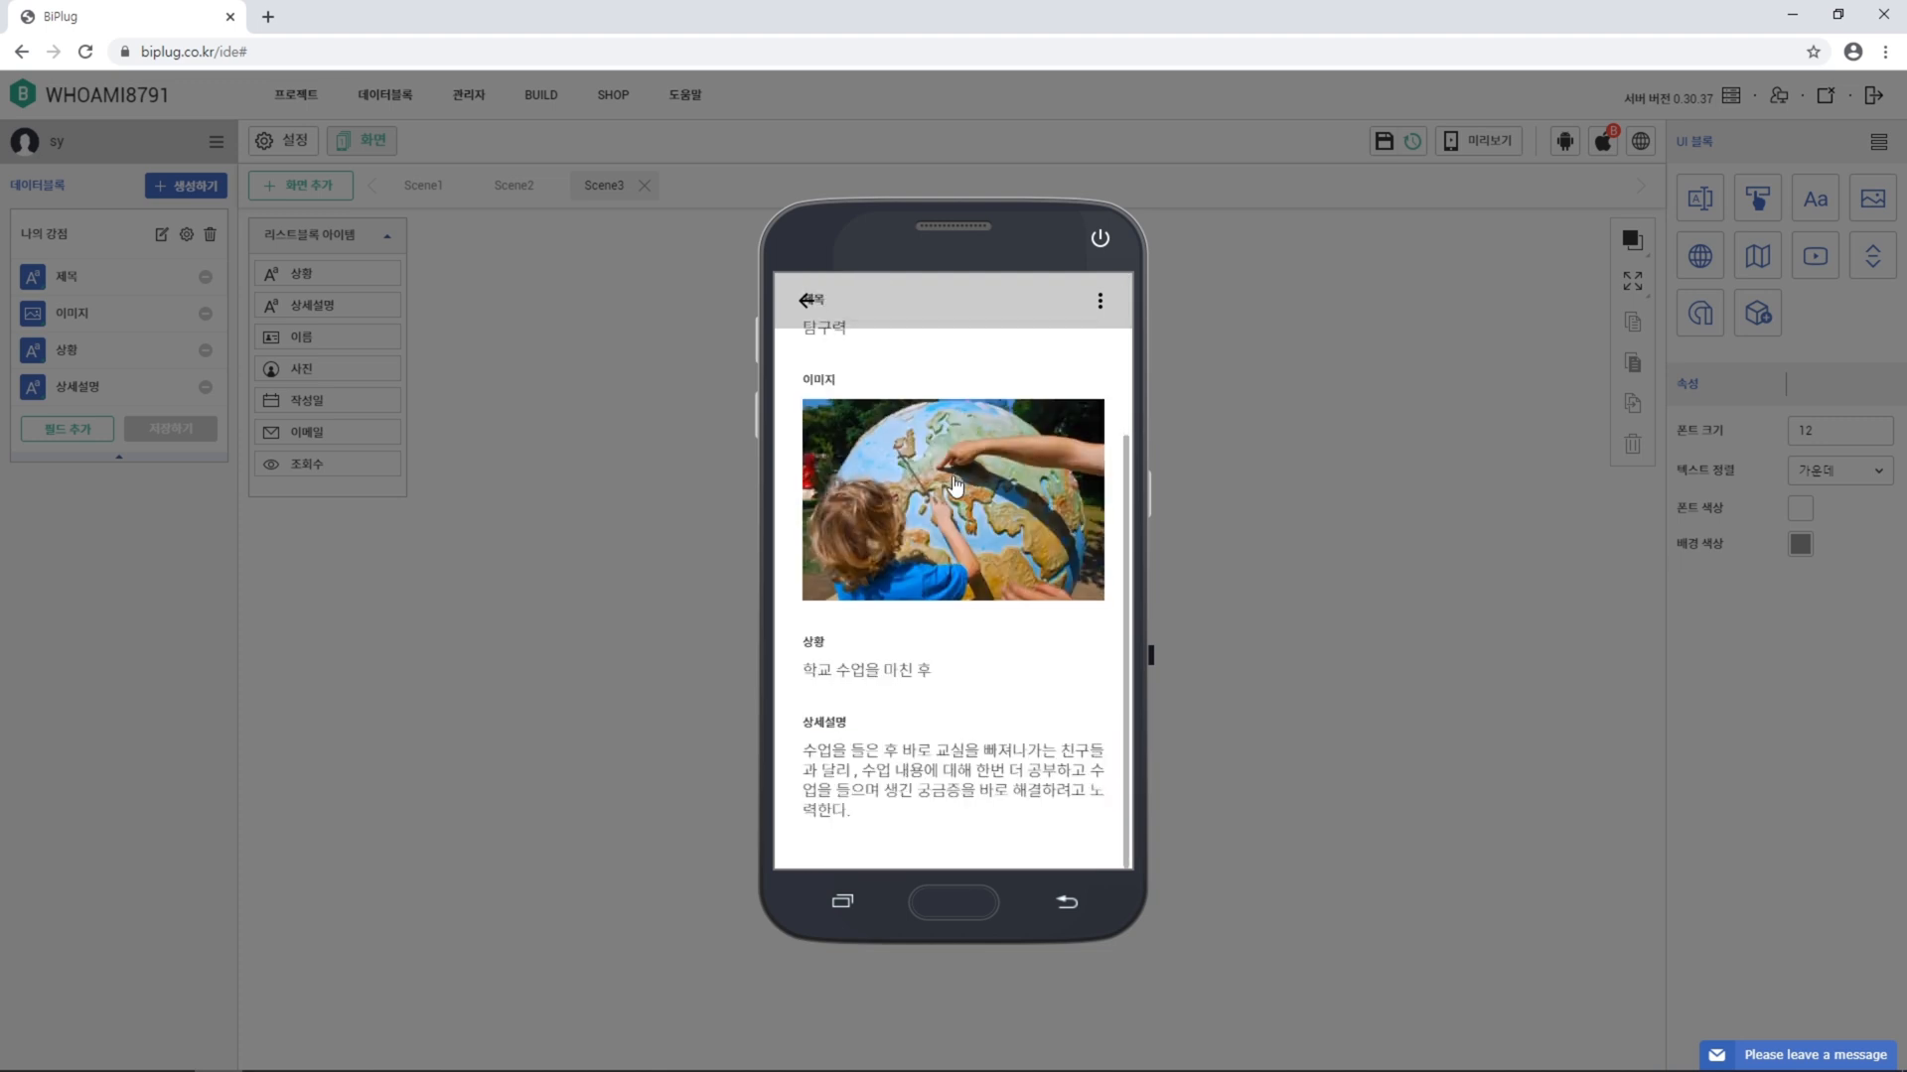
{"action": "left_click", "coordinate": [1334, 411]}
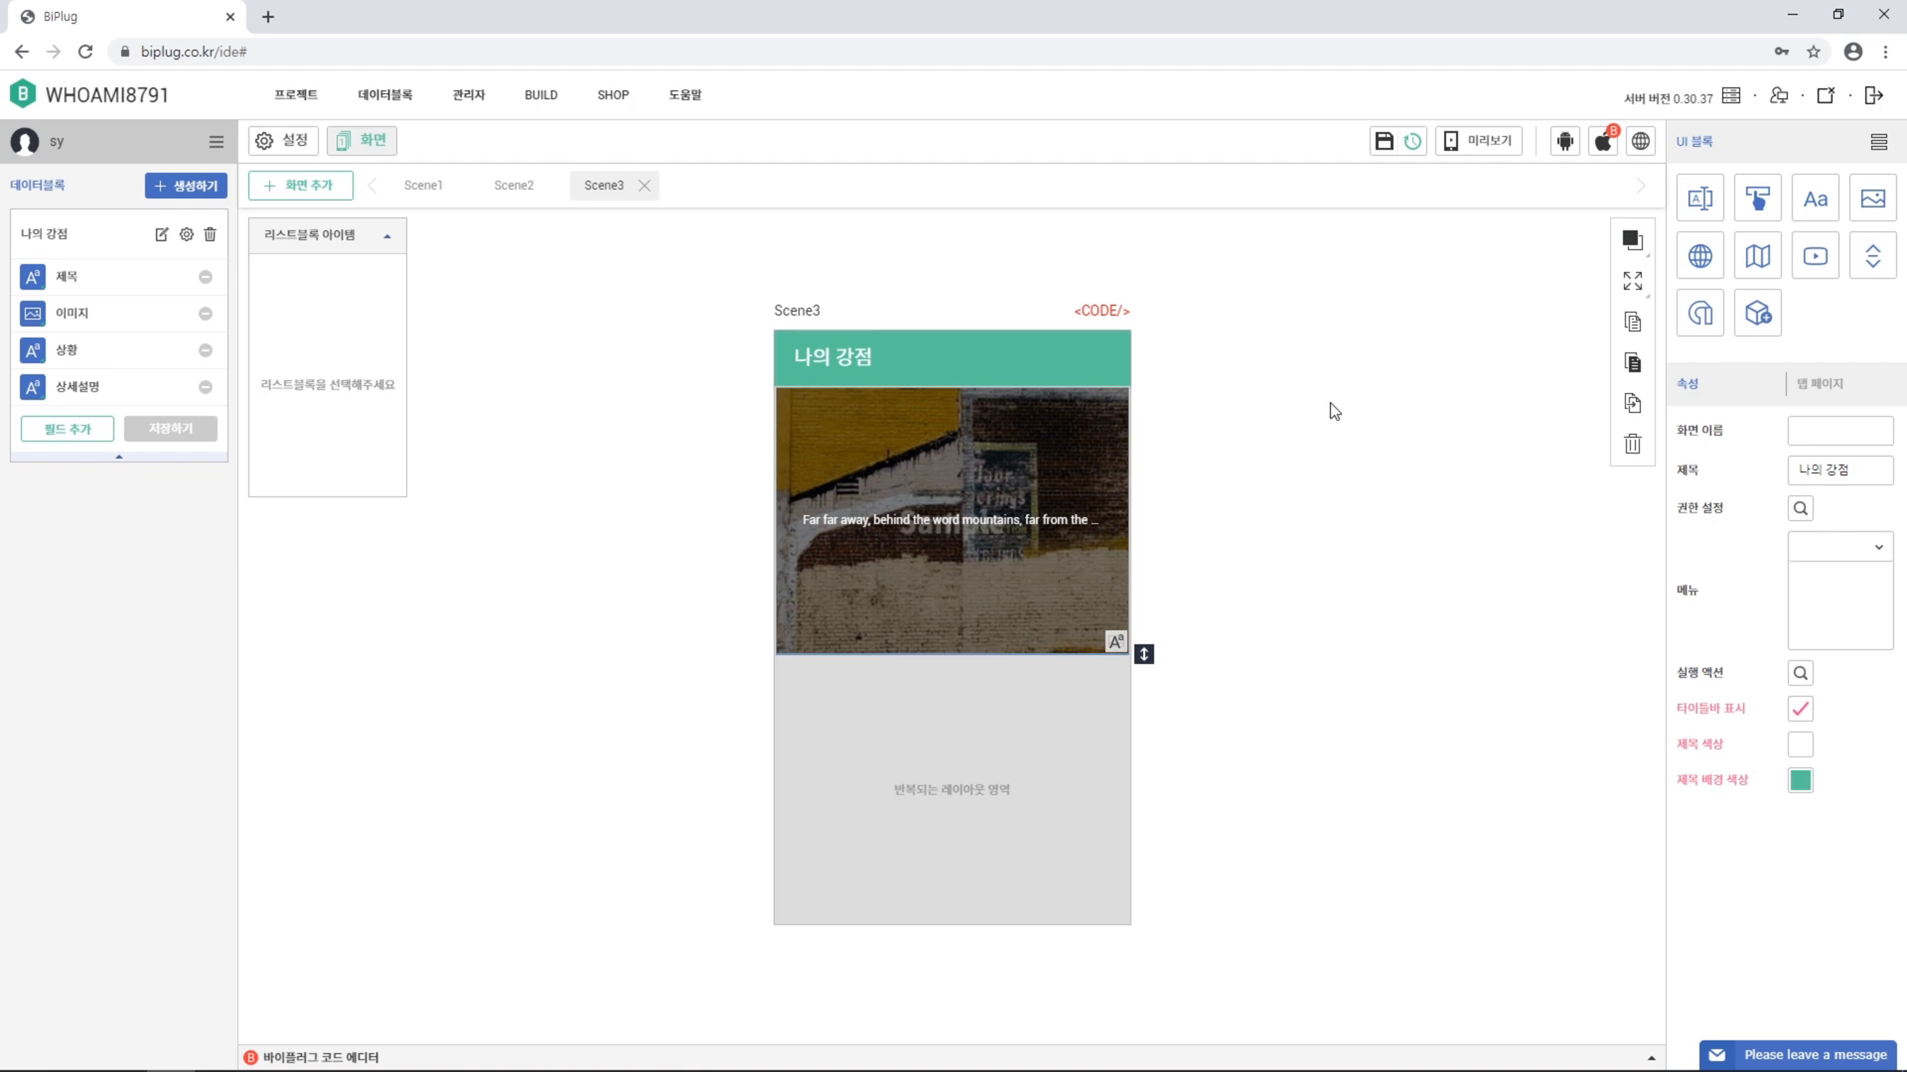
Bring up the Android APK build options
{"action": "mouse_move", "coordinate": [1565, 149]}
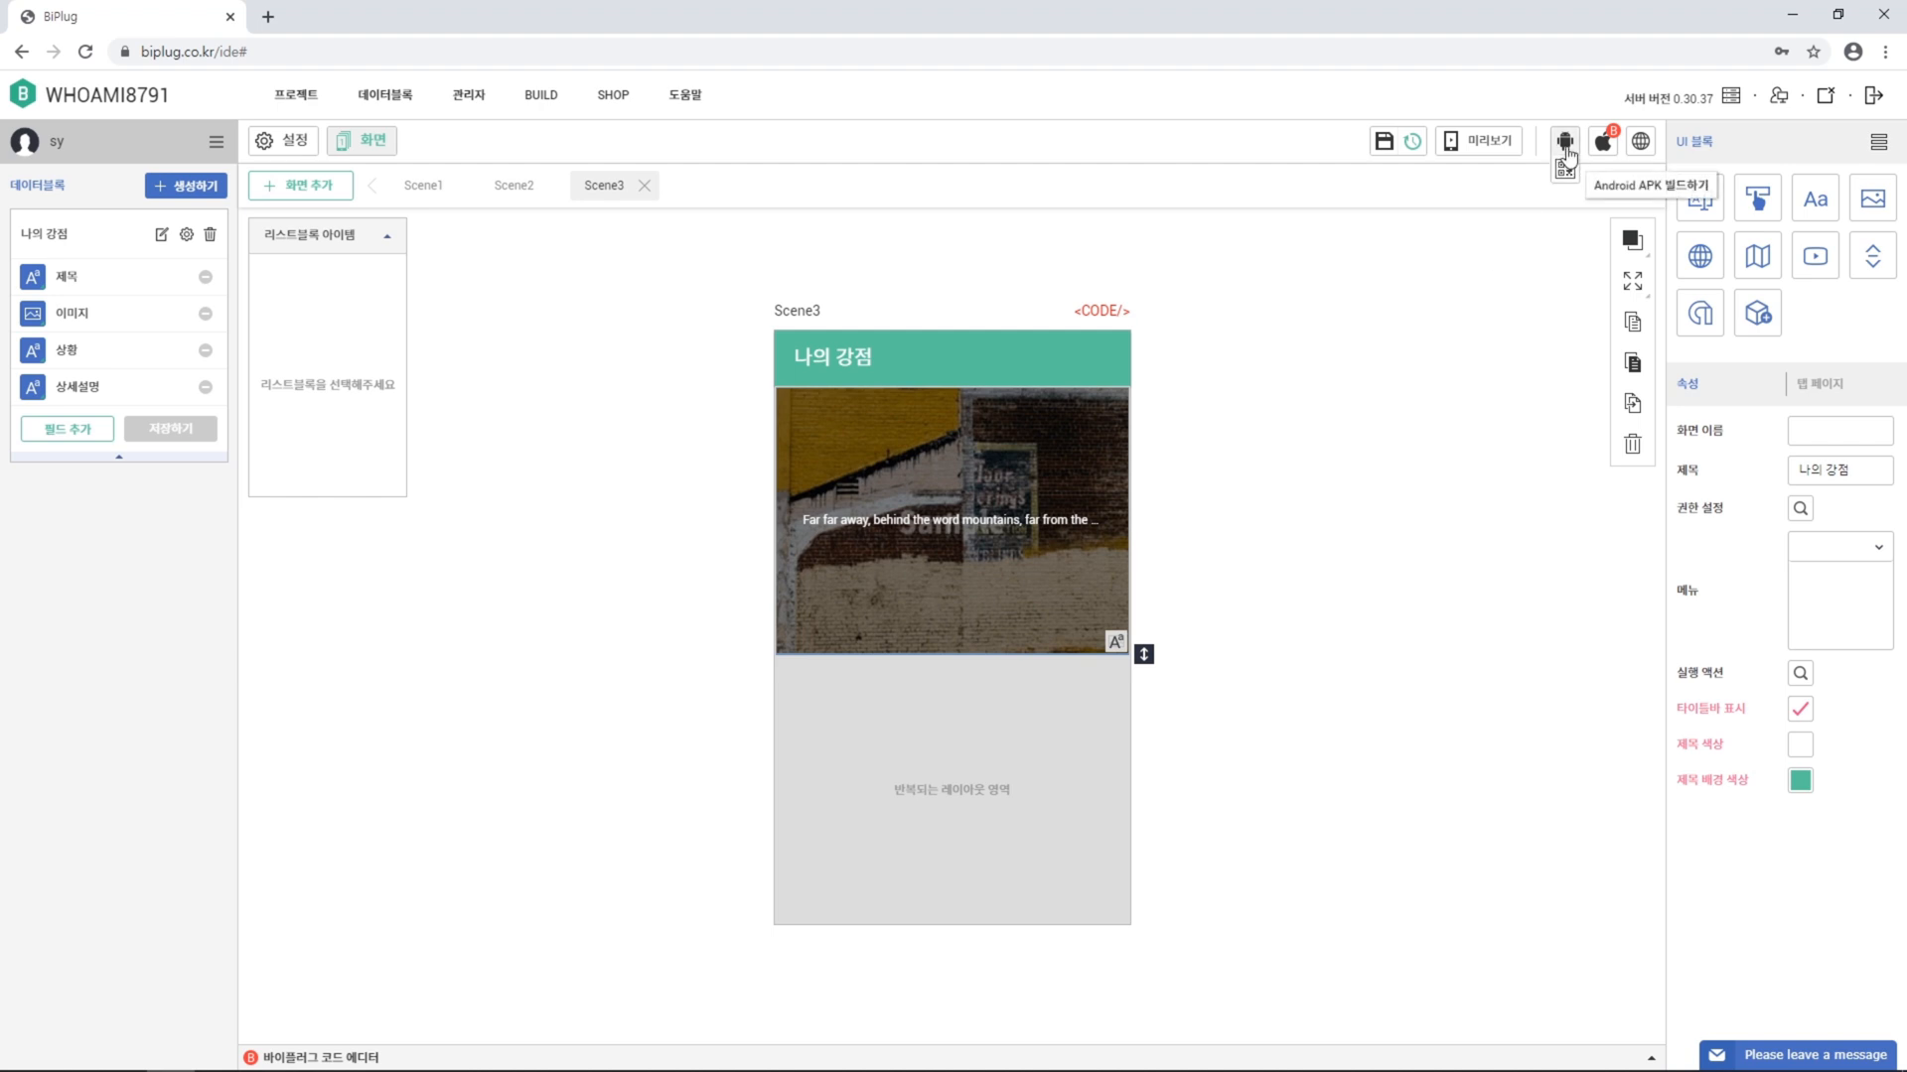